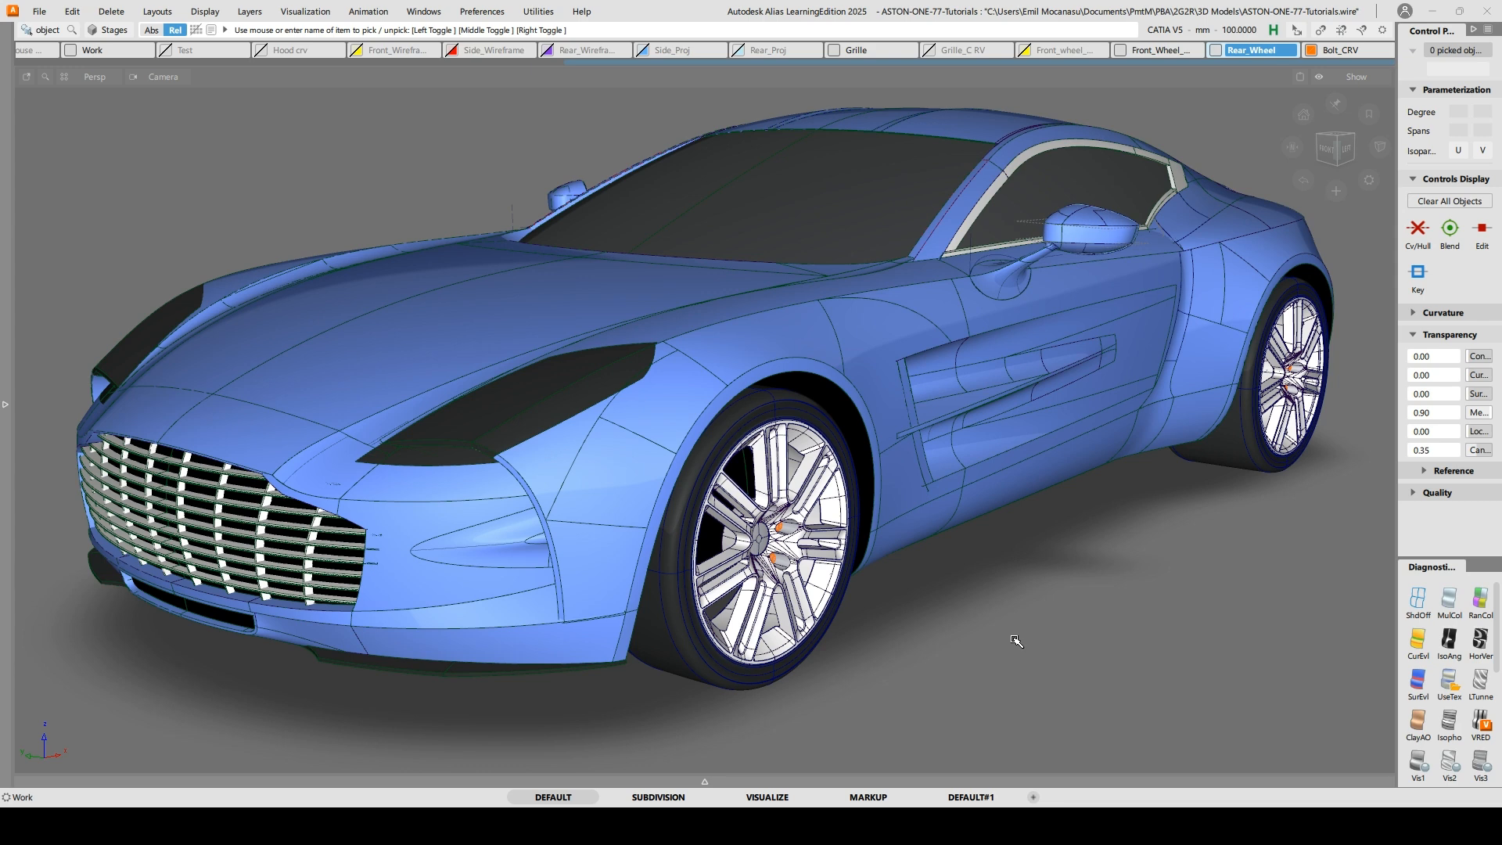
Show the layer list, make Front_Wheel_final_volume the current layer and select all objects on it
{"action": "key", "text": "ctrl+l"}
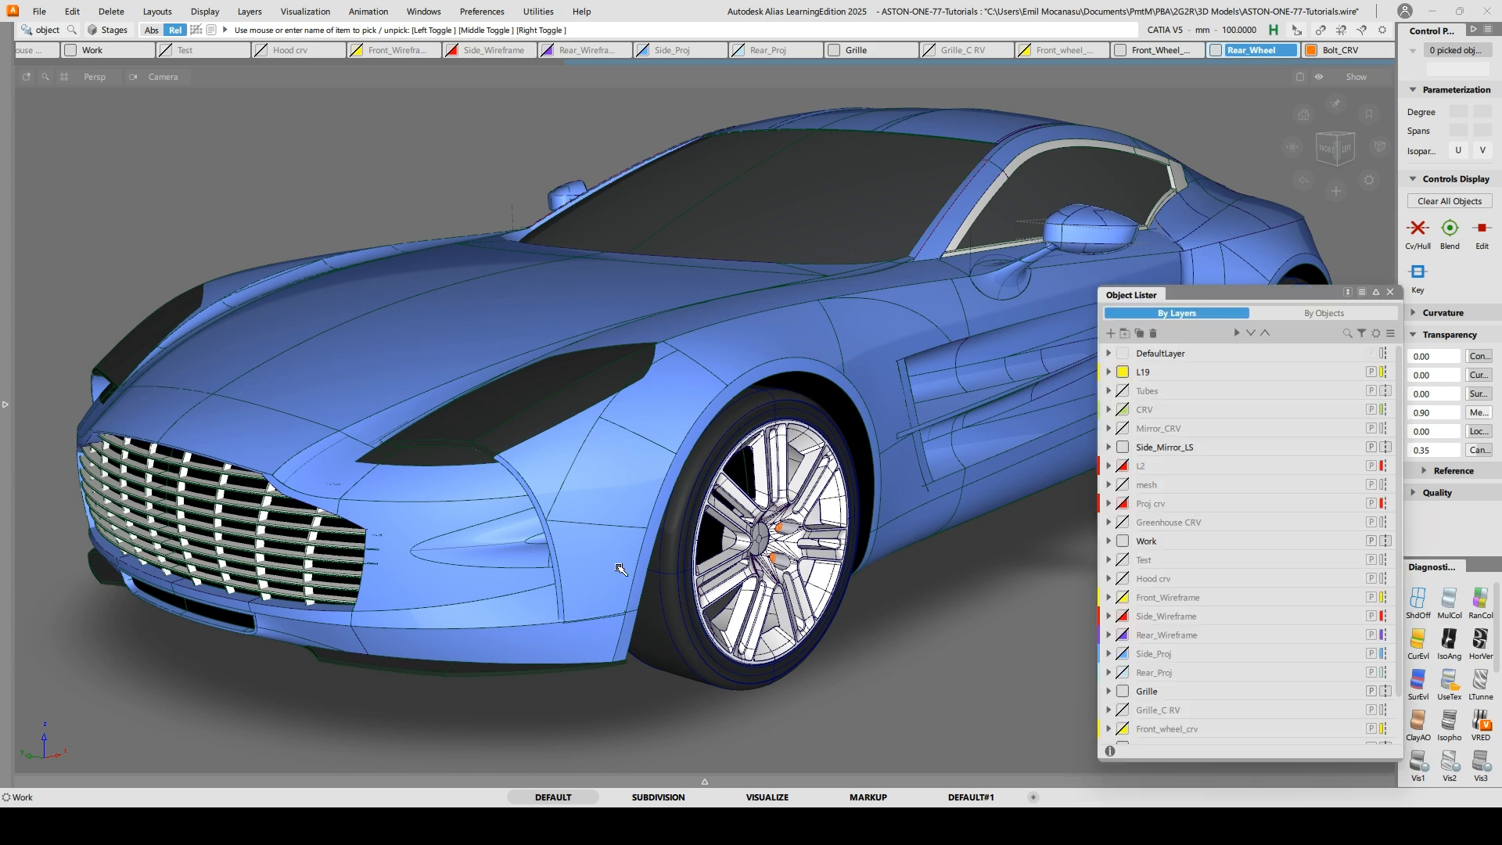
{"action": "left_click_drag", "start_coordinate": [694, 463], "coordinate": [846, 487], "text": "alt+shift"}
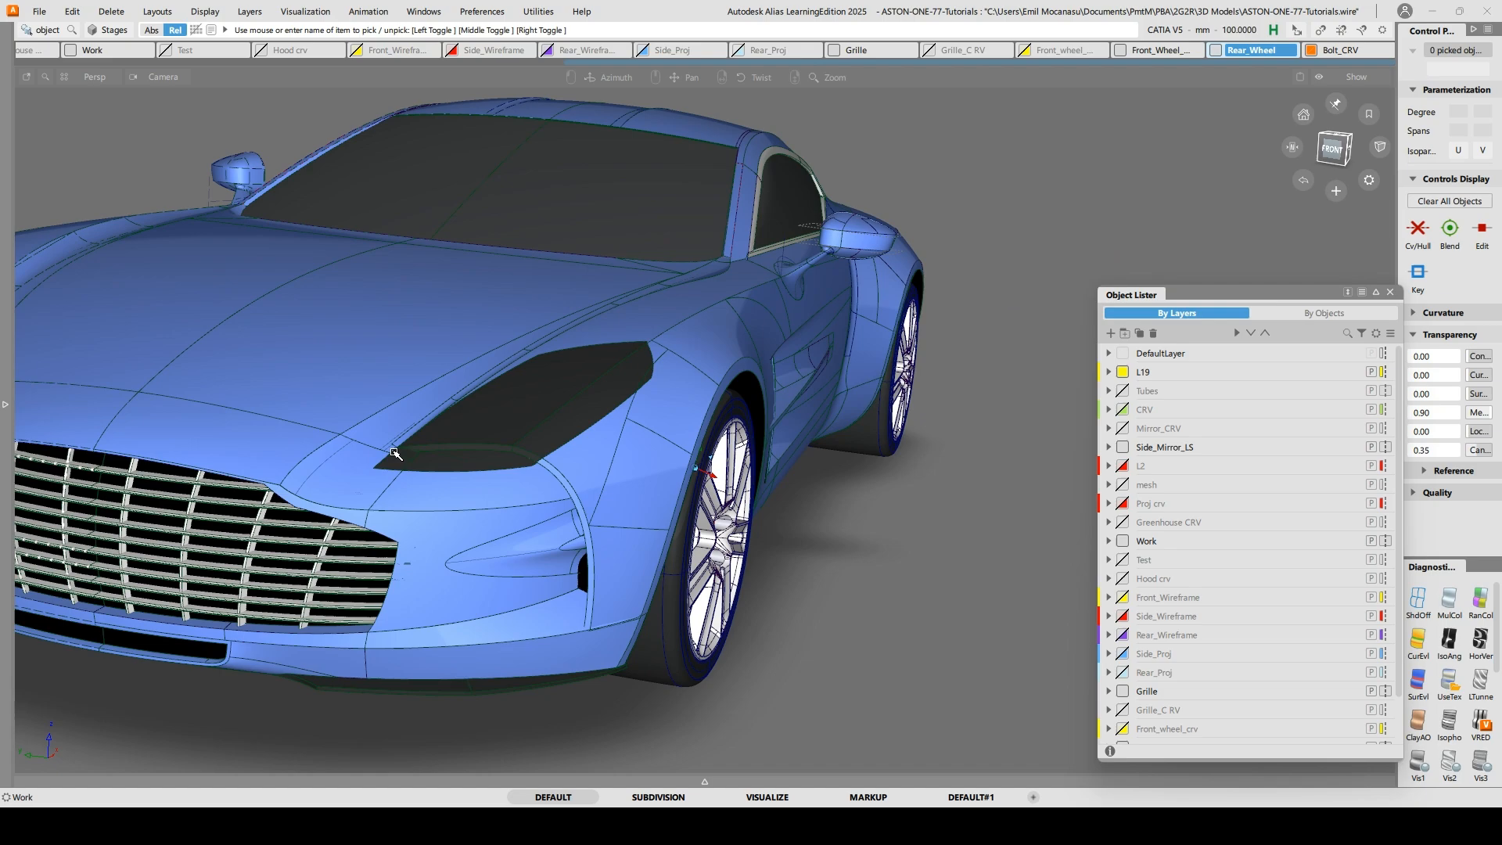
{"action": "left_click_drag", "start_coordinate": [393, 451], "coordinate": [500, 443], "text": "alt+shift"}
{"action": "middle_click_drag", "start_coordinate": [704, 444], "coordinate": [546, 439], "text": "alt+shift"}
{"action": "mouse_move", "coordinate": [545, 439]}
{"action": "left_mouse_down", "text": "alt+shift"}
{"action": "mouse_move", "coordinate": [524, 438]}
{"action": "mouse_move", "coordinate": [547, 436]}
{"action": "left_mouse_up", "text": "alt+shift"}
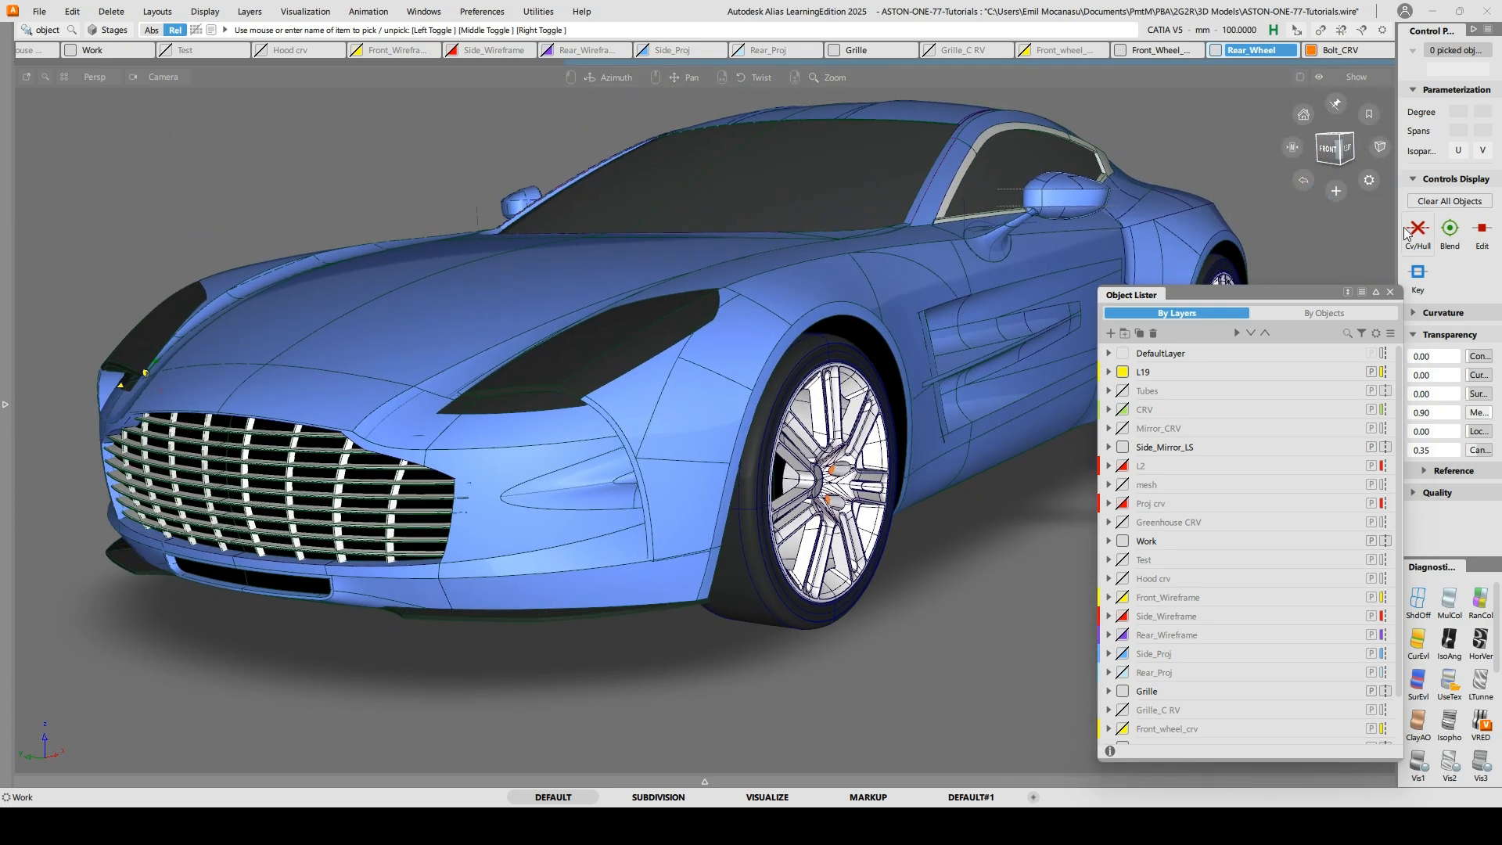
{"action": "scroll", "coordinate": [1180, 663], "scroll_direction": "down", "scroll_amount": 3}
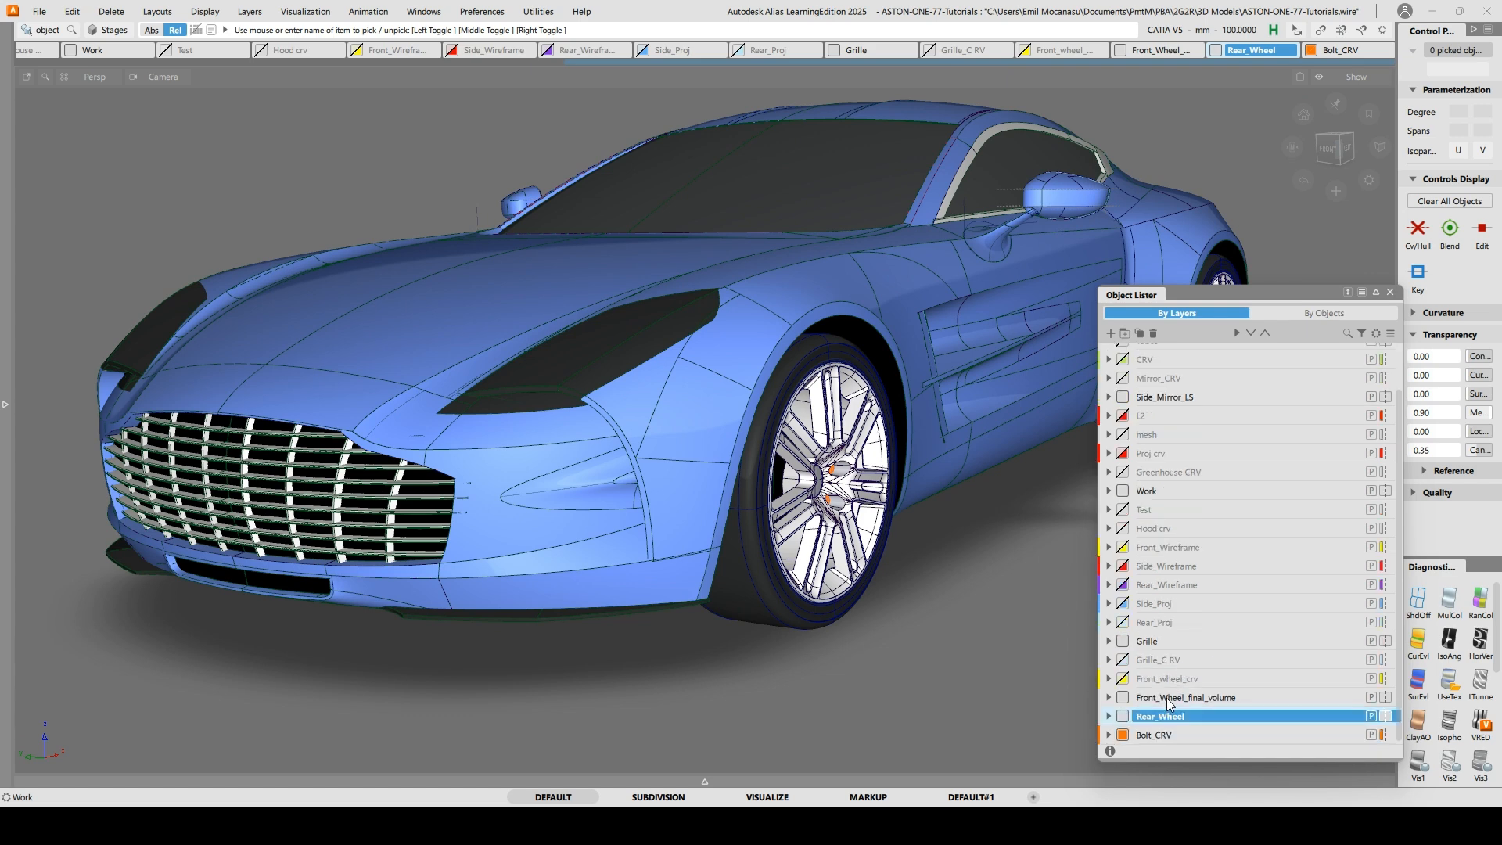
{"action": "left_click", "coordinate": [1164, 698]}
{"action": "right_click", "coordinate": [1164, 699]}
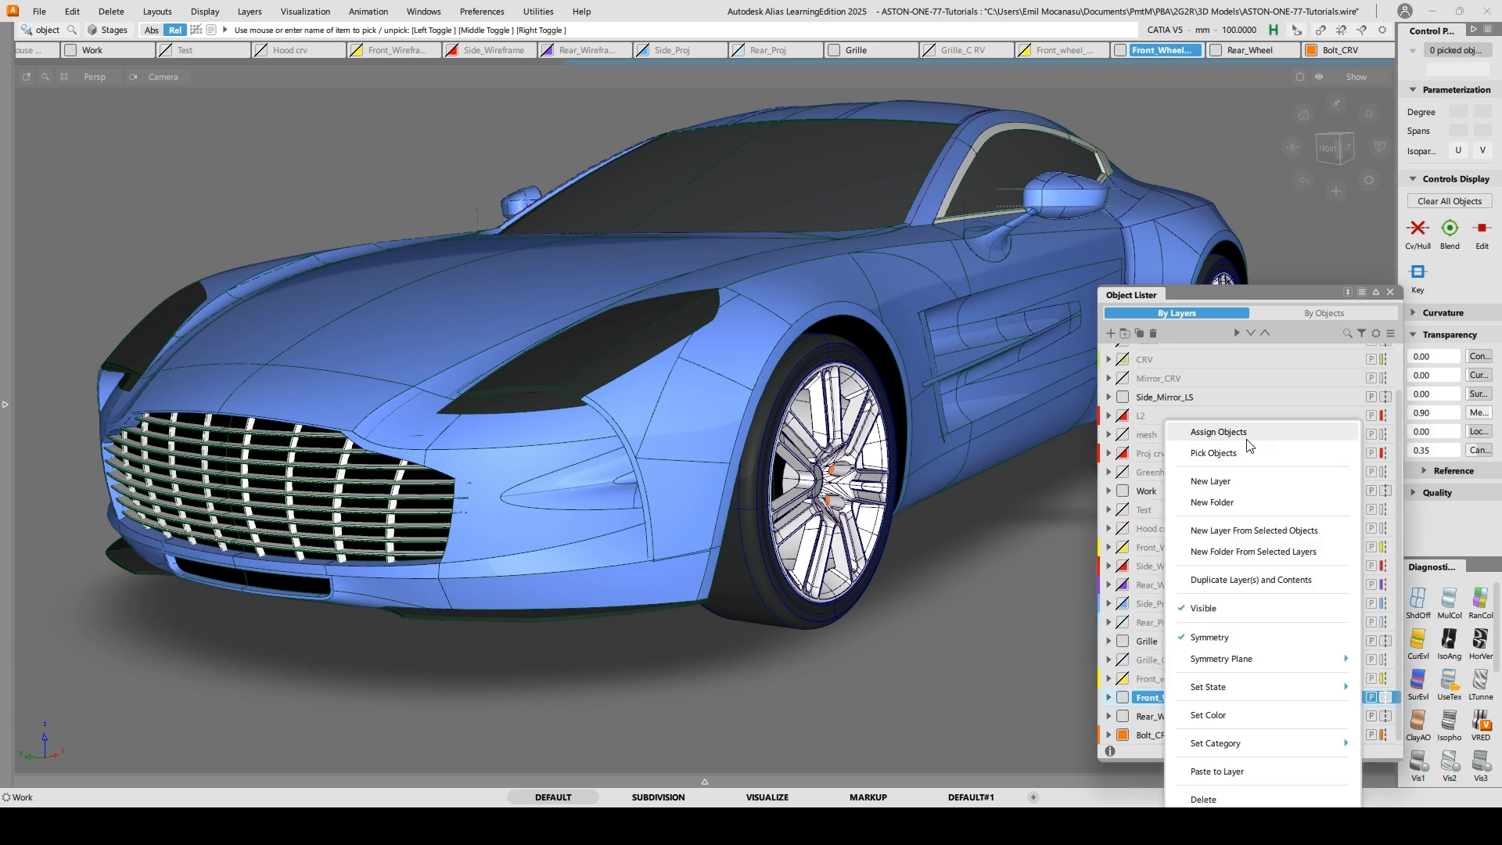
{"action": "left_click", "coordinate": [1213, 453]}
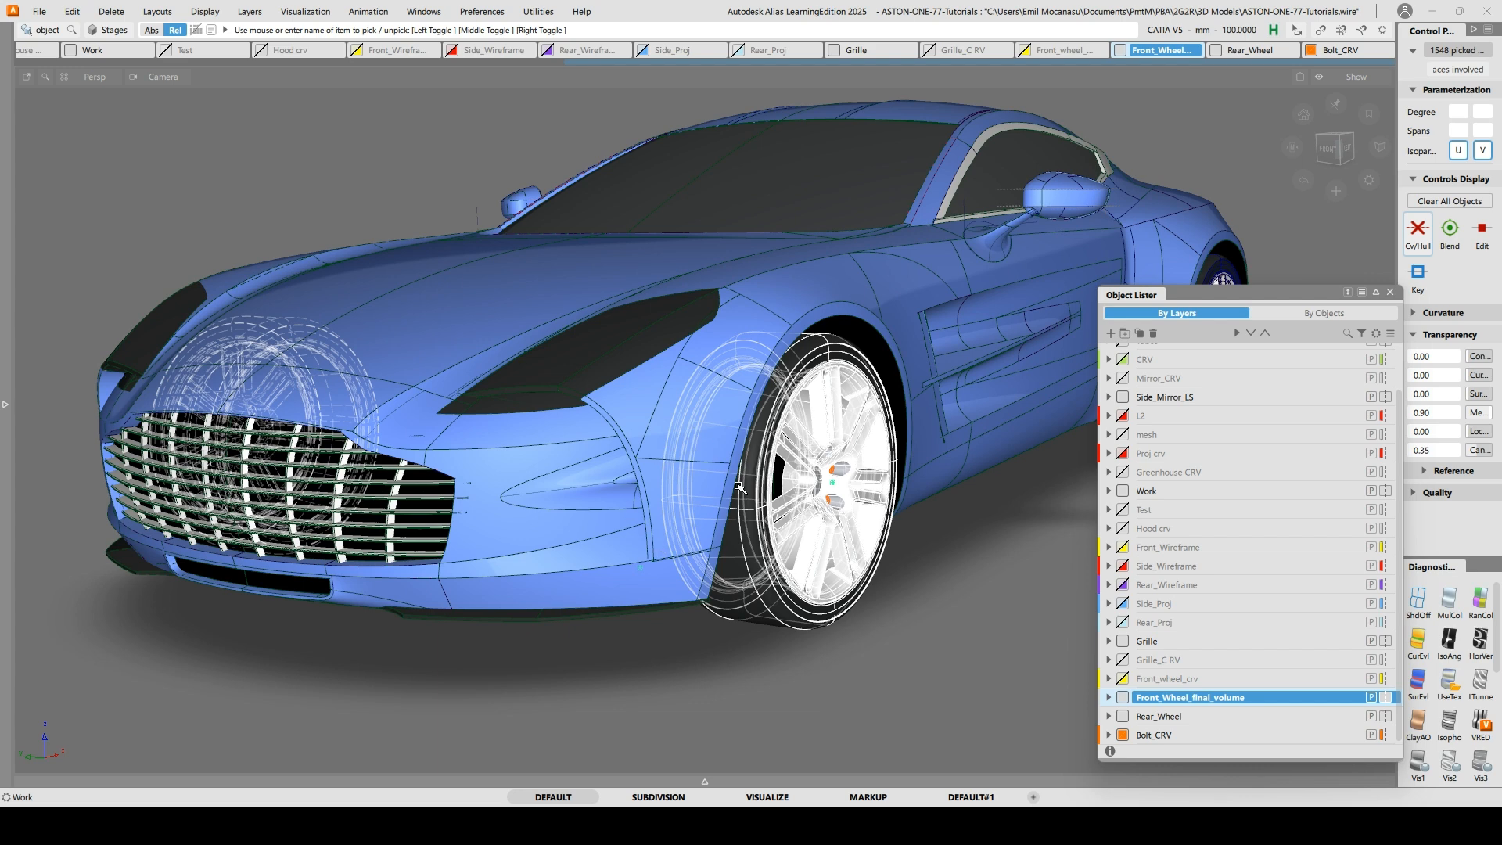
Reselect all objects on the Front_Wheel_final_volume layer and hide everything else
{"action": "key", "text": "r"}
{"action": "left_click", "coordinate": [721, 696]}
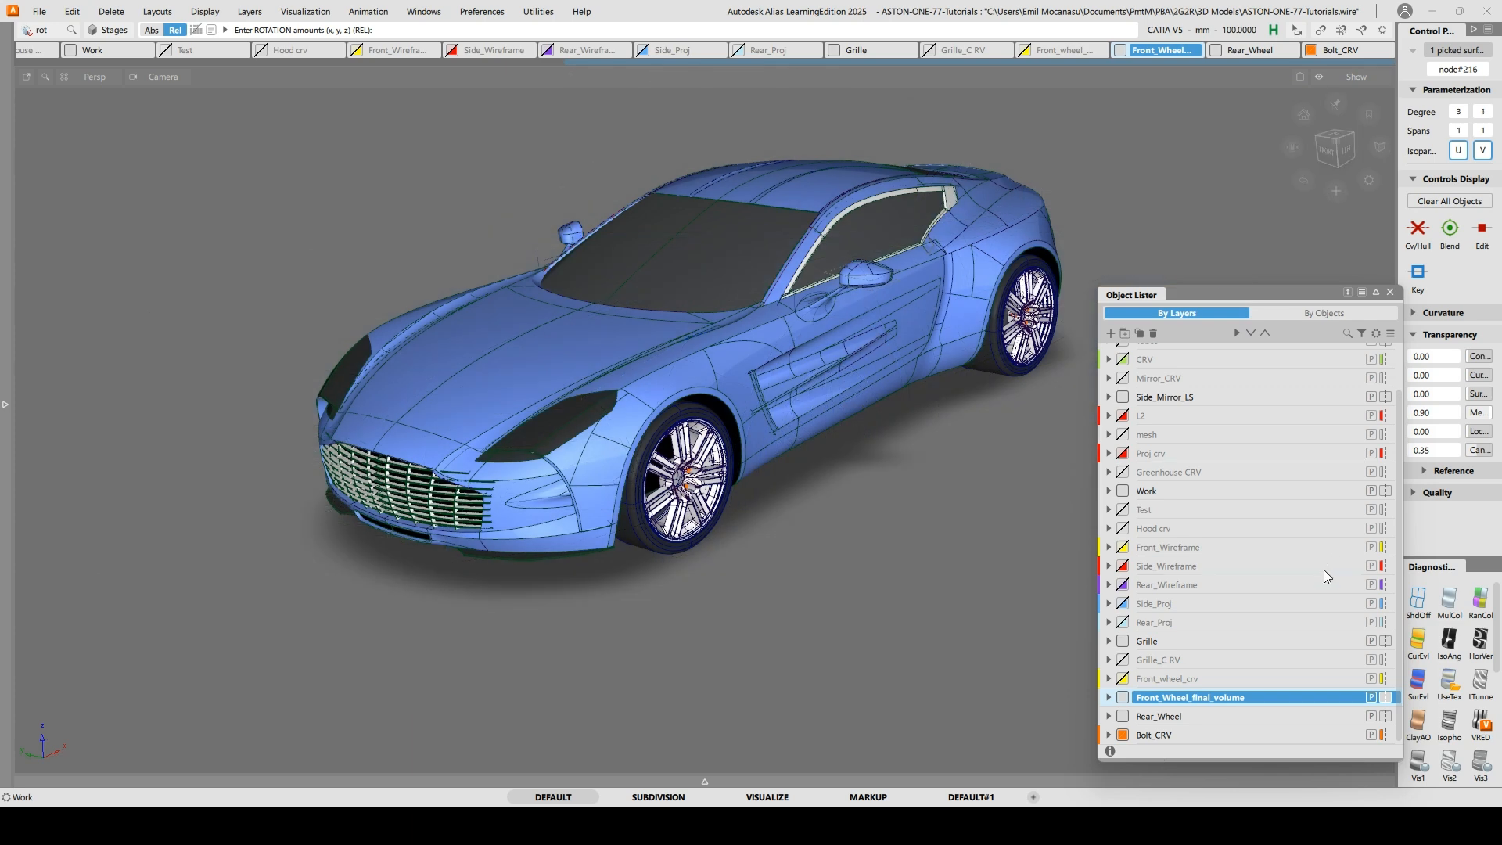
{"action": "scroll", "coordinate": [1173, 493], "scroll_direction": "up", "scroll_amount": 5}
{"action": "scroll", "coordinate": [1172, 491], "scroll_direction": "down", "scroll_amount": 5}
{"action": "right_click", "coordinate": [1224, 696]}
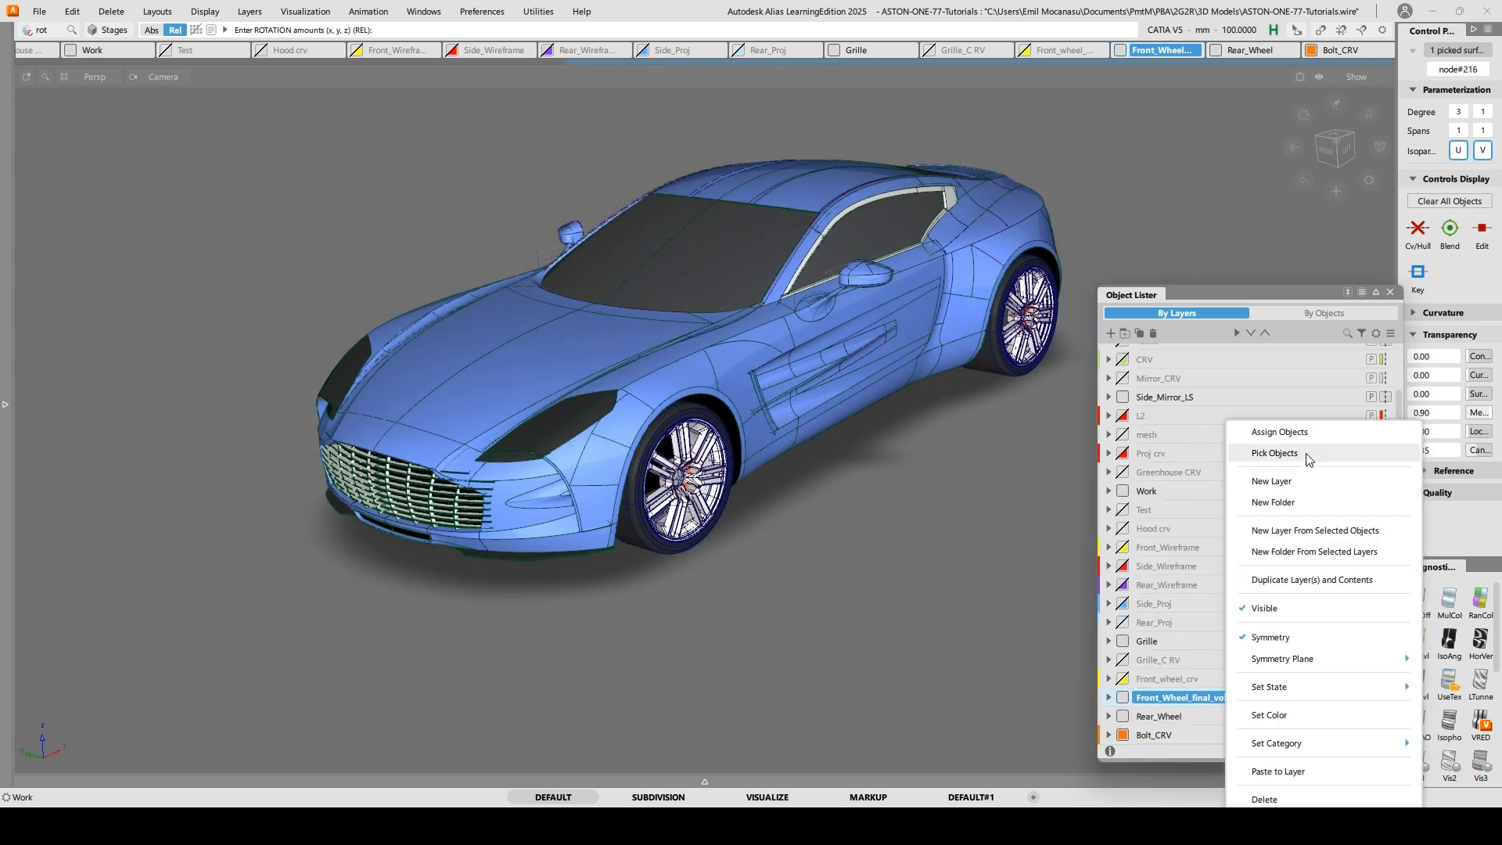
{"action": "left_click", "coordinate": [1282, 453]}
{"action": "key", "text": "alt+h"}
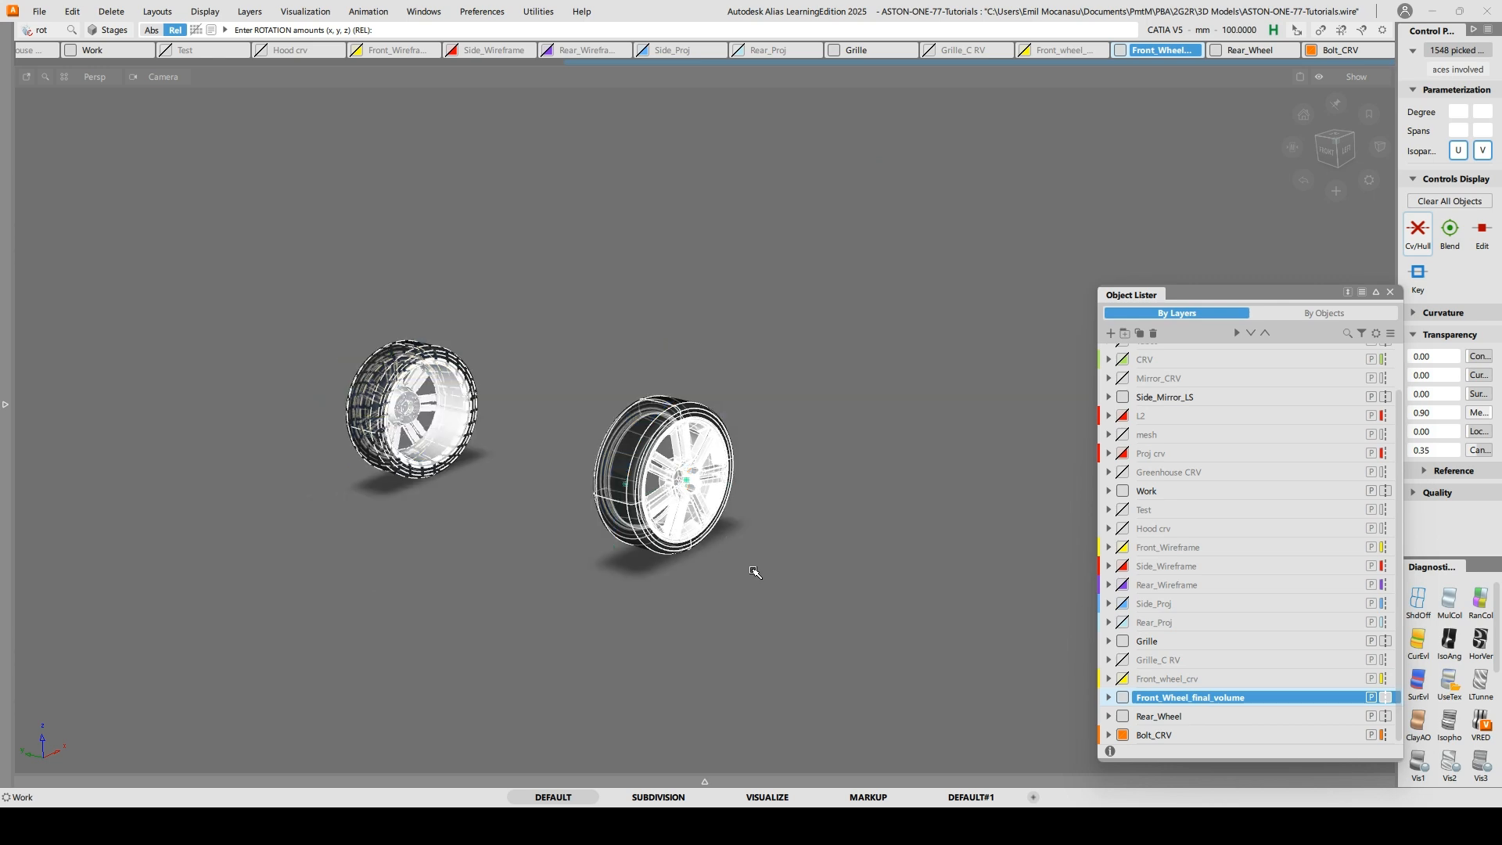
Reduce the wheel selection with a box around the near front wheel and bring the hidden car back into view
{"action": "left_click_drag", "start_coordinate": [752, 571], "coordinate": [751, 481], "text": "ctrl+shift"}
{"action": "left_click_drag", "start_coordinate": [646, 380], "coordinate": [607, 389], "text": "ctrl+shift"}
{"action": "left_click_drag", "start_coordinate": [562, 319], "coordinate": [933, 720]}
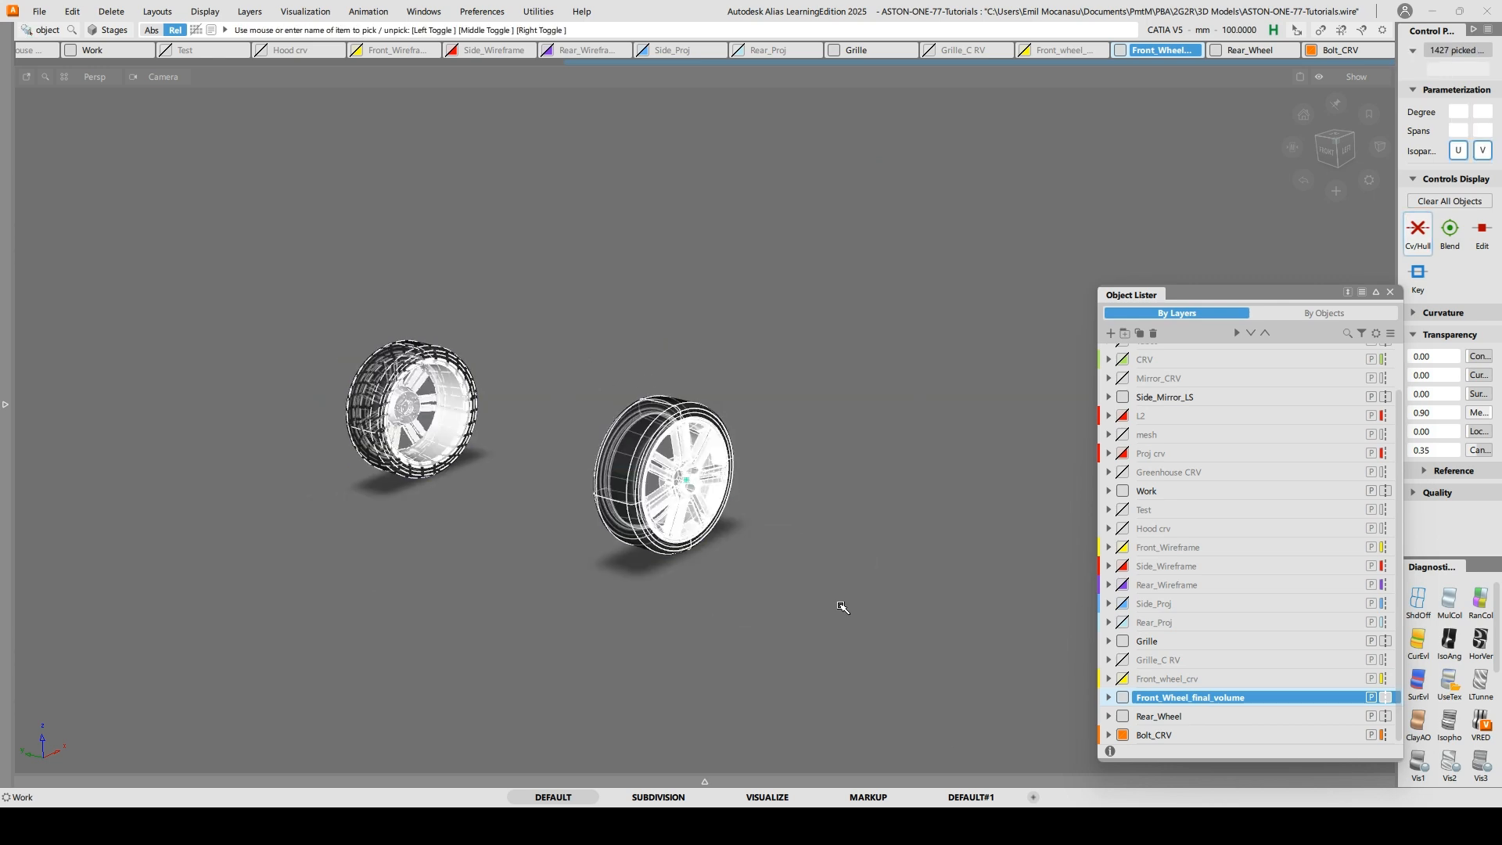
{"action": "key", "text": "r"}
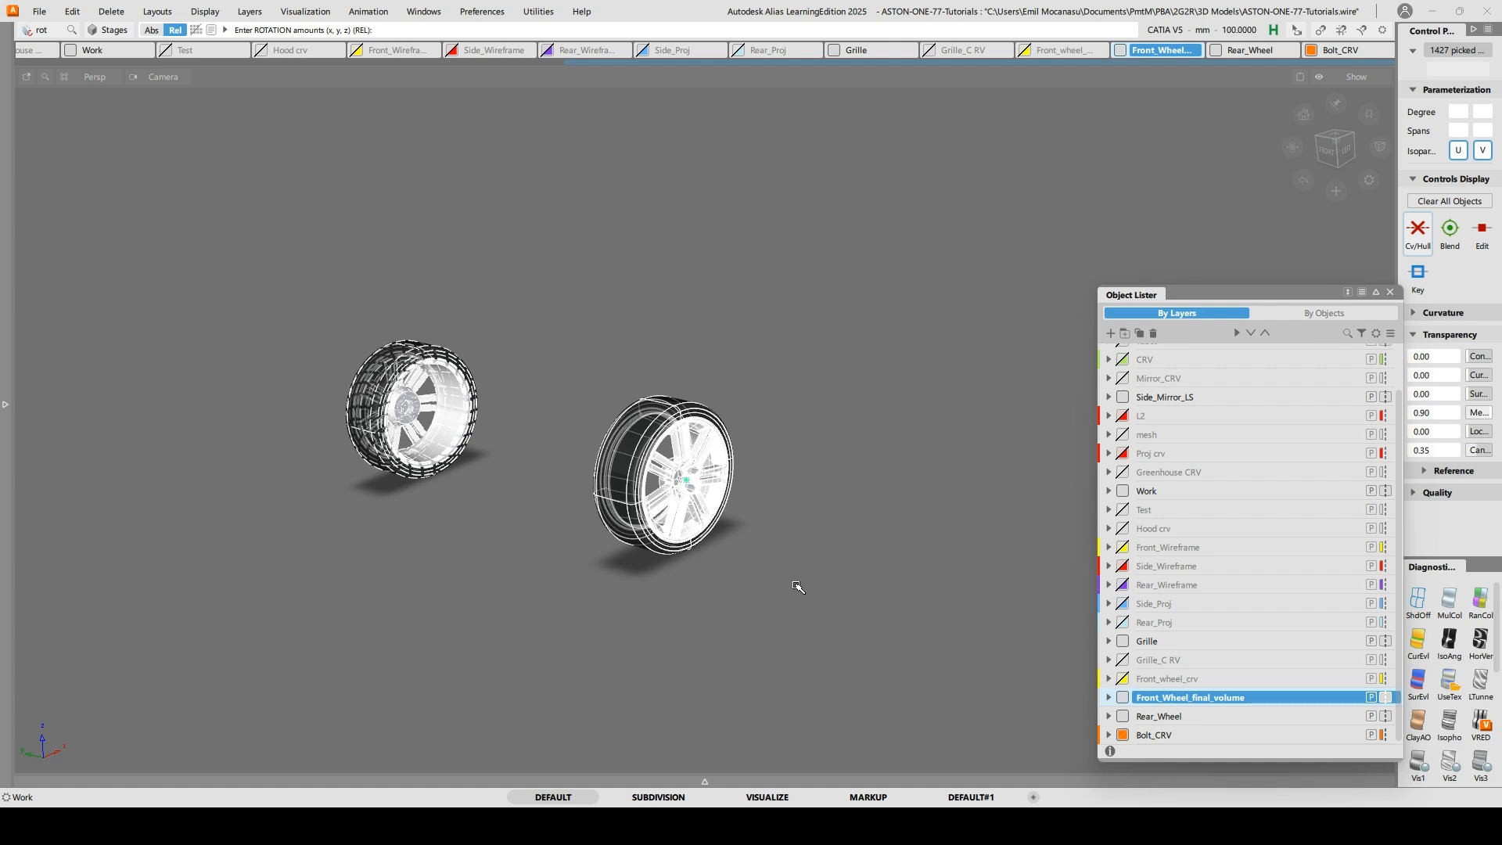
{"action": "key", "text": "alt+v"}
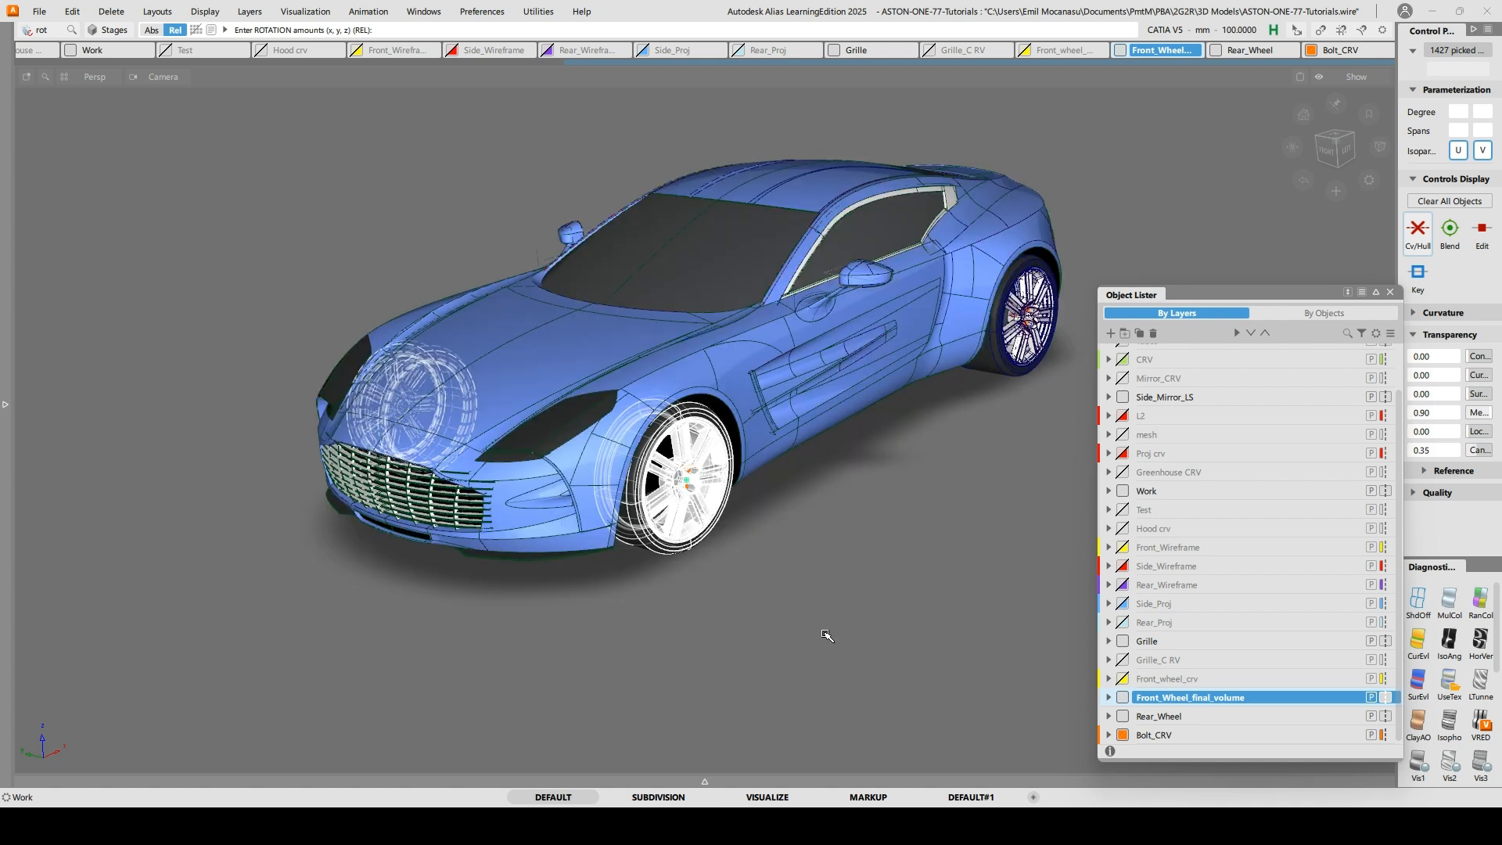
Rotate the selected front wheels about the vertical axis into a steered position and clear the selection
{"action": "right_click_drag", "start_coordinate": [839, 632], "coordinate": [973, 616]}
{"action": "left_click_drag", "start_coordinate": [834, 625], "coordinate": [865, 578], "text": "alt+shift"}
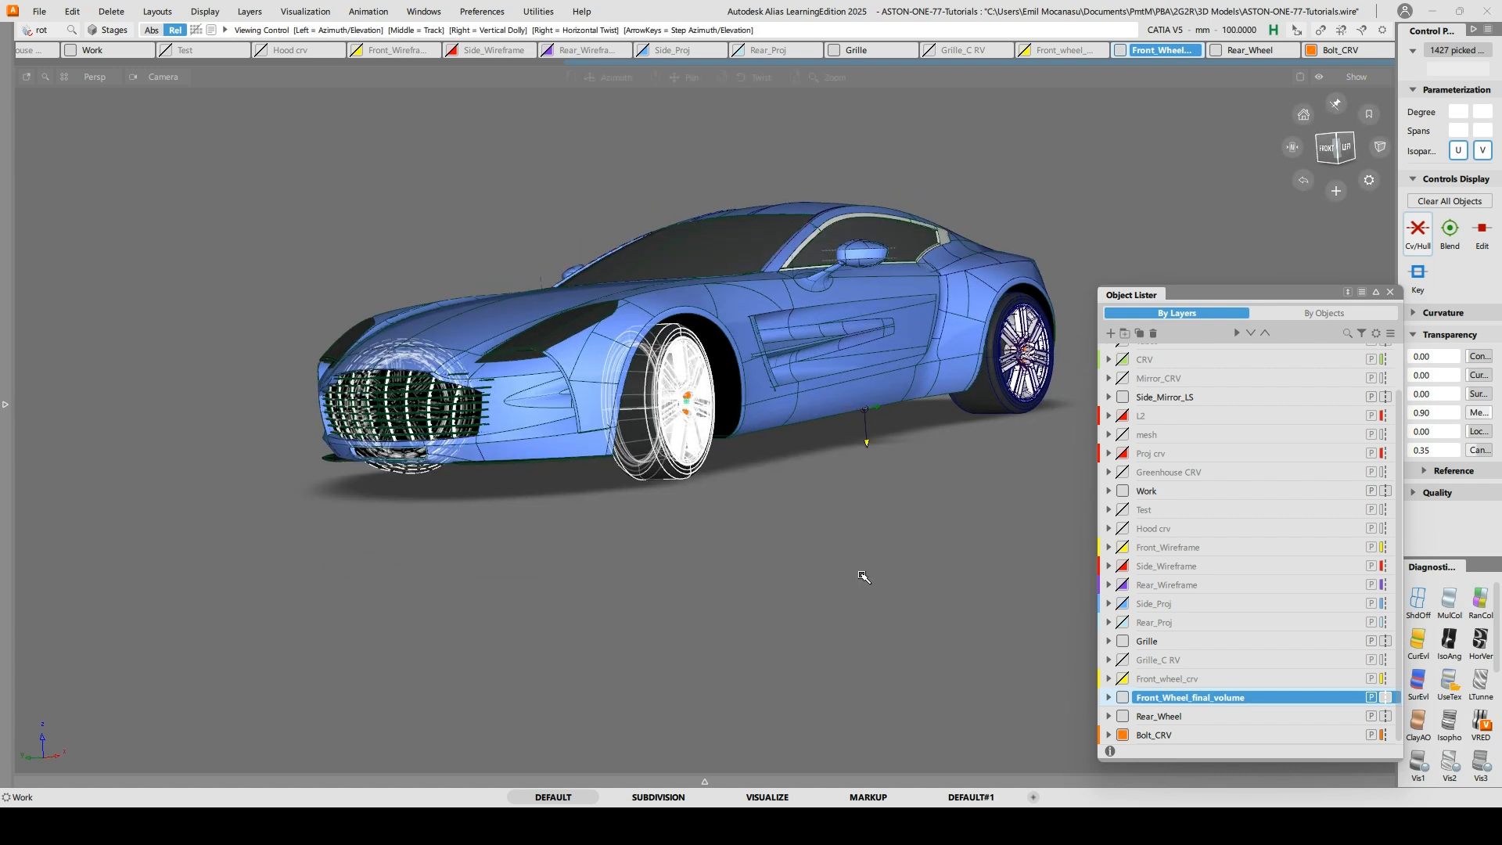
{"action": "left_click_drag", "start_coordinate": [1036, 548], "coordinate": [1048, 503], "text": "alt+shift"}
{"action": "left_click", "coordinate": [1389, 291]}
{"action": "right_click_drag", "start_coordinate": [799, 401], "coordinate": [794, 385], "text": "alt+shift"}
{"action": "left_click_drag", "start_coordinate": [695, 462], "coordinate": [833, 498], "text": "alt+shift"}
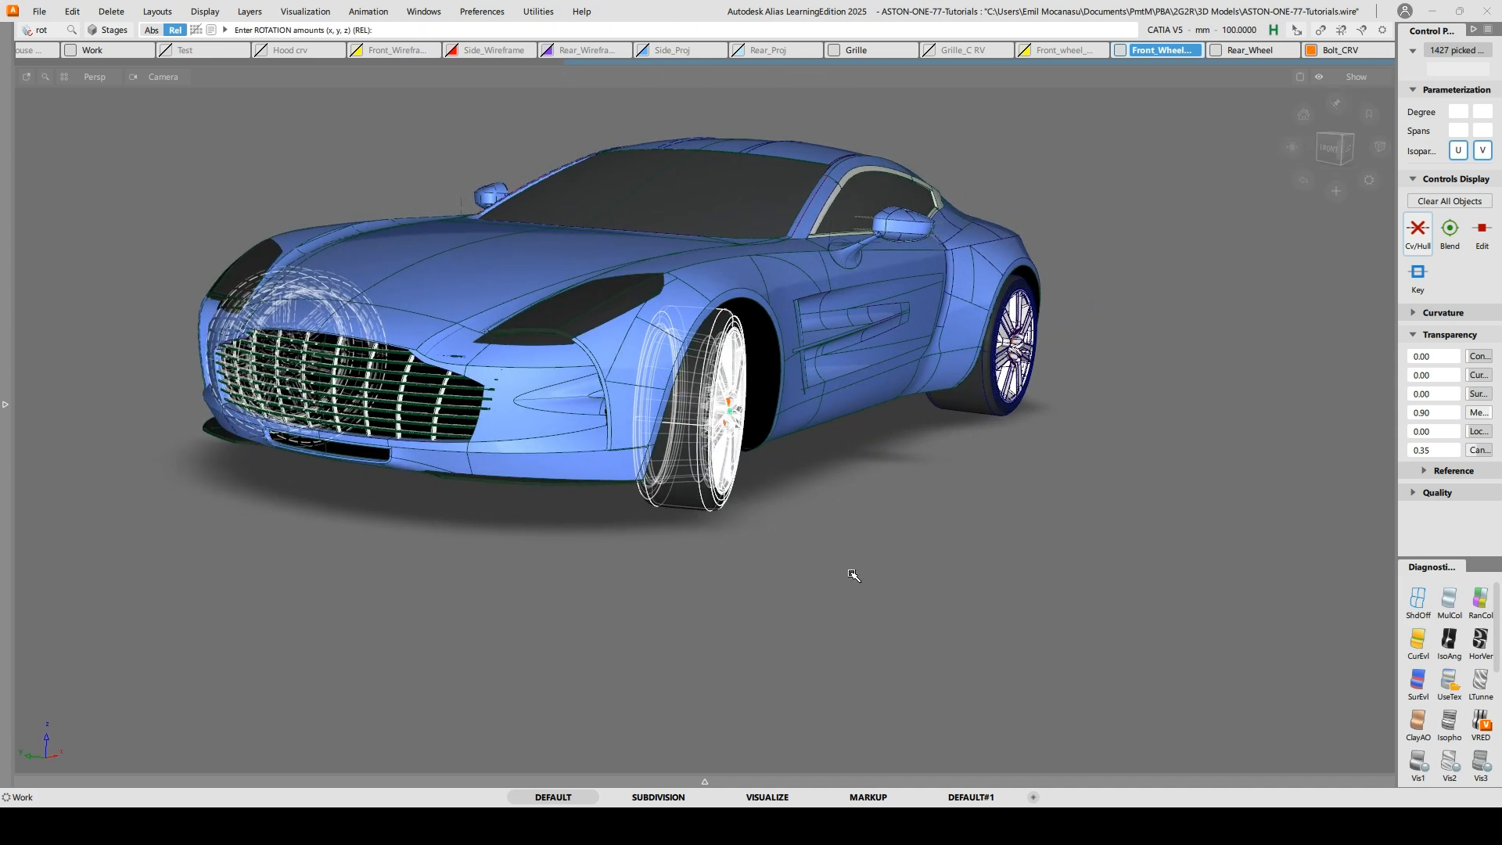
{"action": "right_click_drag", "start_coordinate": [851, 575], "coordinate": [893, 565]}
{"action": "left_click_drag", "start_coordinate": [851, 442], "coordinate": [777, 415], "text": "ctrl+shift"}
{"action": "middle_click_drag", "start_coordinate": [896, 251], "coordinate": [889, 312], "text": "alt+shift"}
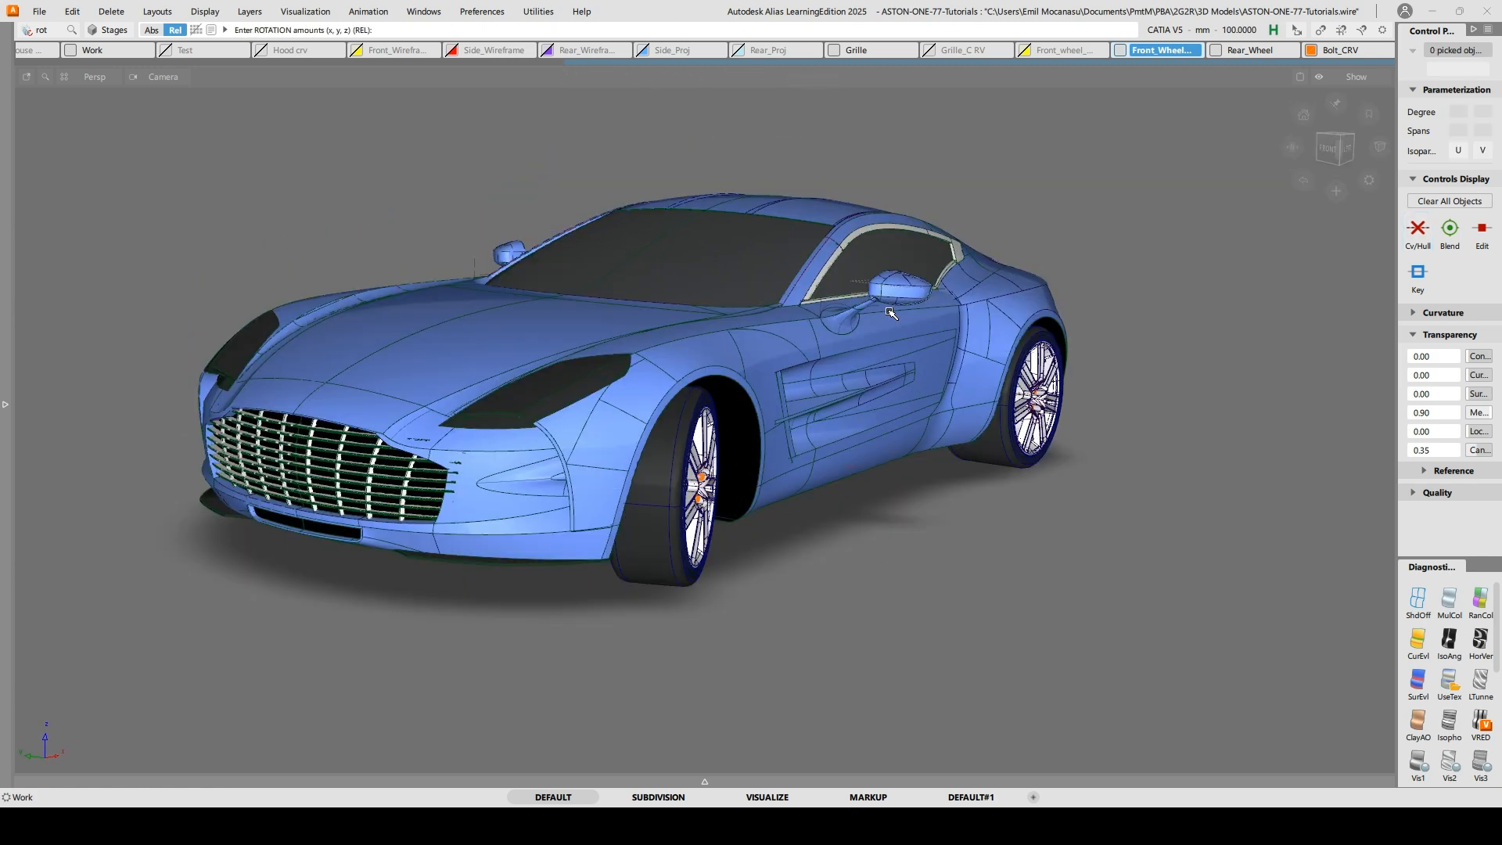
Show the layer list again and undo the rotation of the front wheels
{"action": "key", "text": "ctrl+4"}
{"action": "scroll", "coordinate": [1329, 712], "scroll_direction": "down", "scroll_amount": 2}
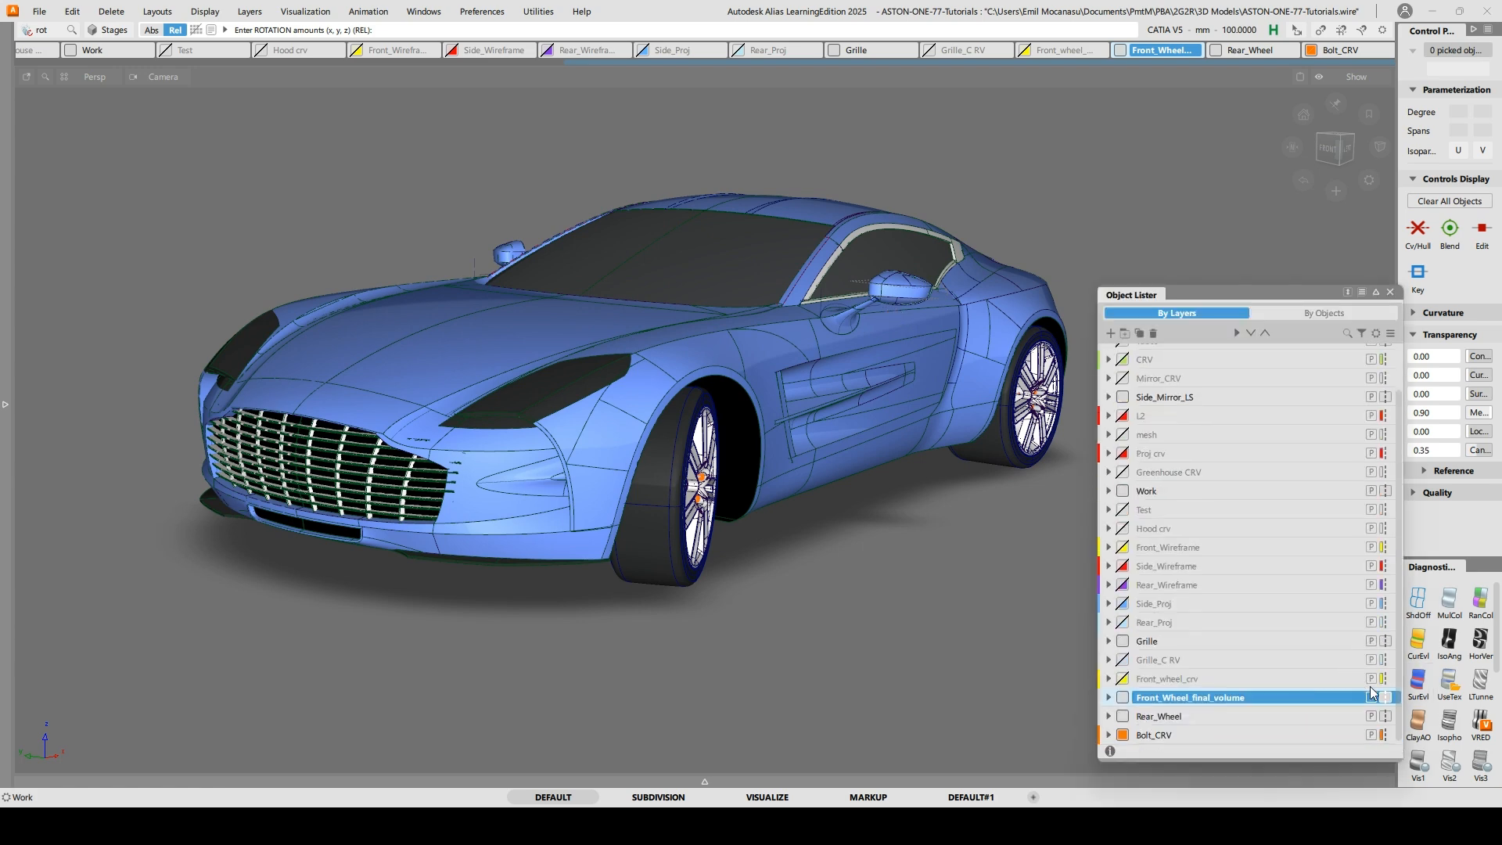
{"action": "left_click_drag", "start_coordinate": [470, 323], "coordinate": [500, 465], "text": "alt+shift"}
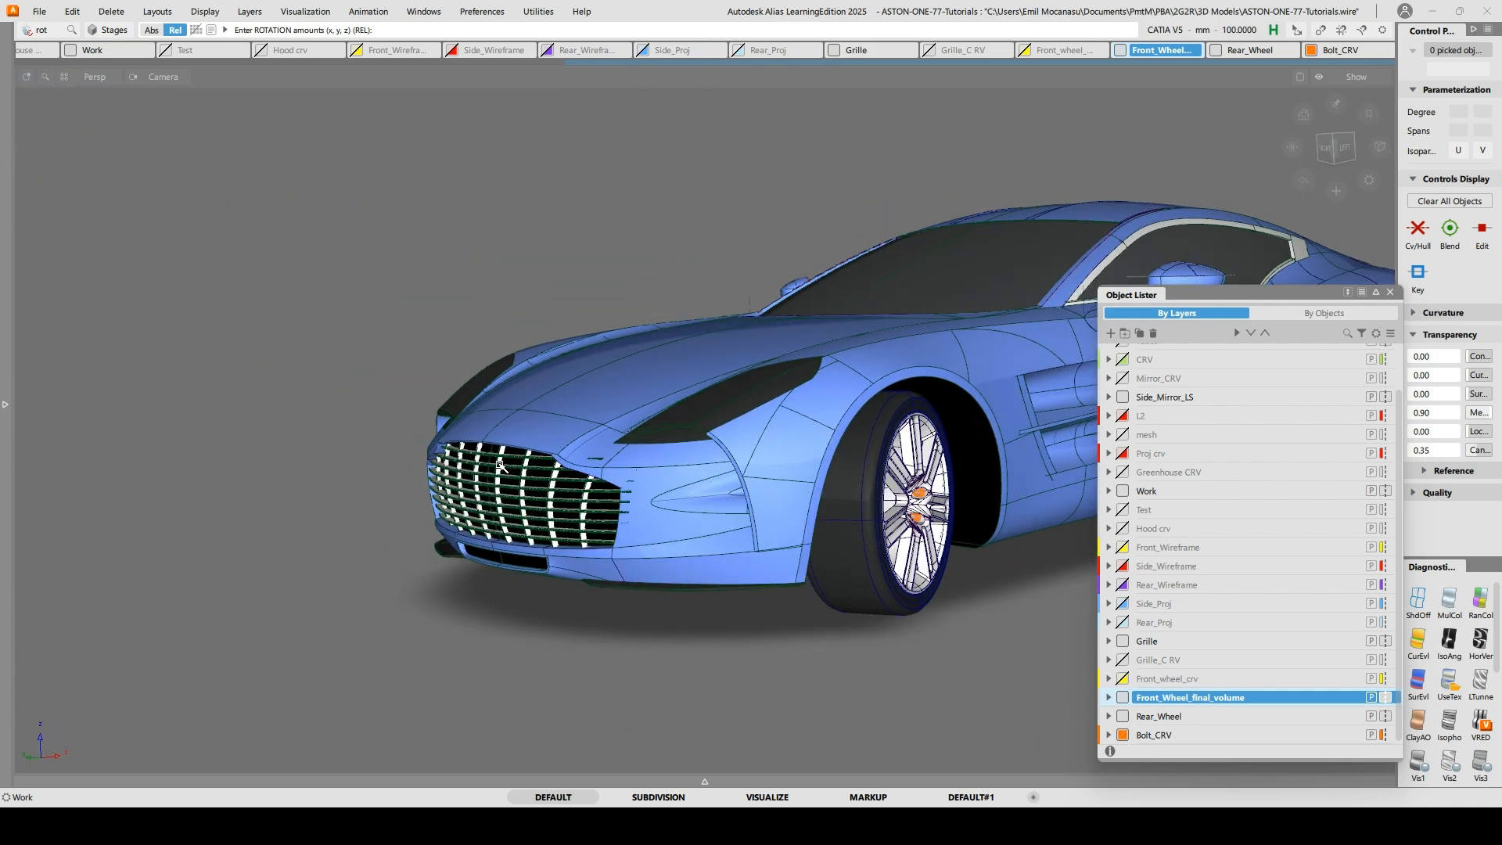
{"action": "key", "text": "ctrl+z"}
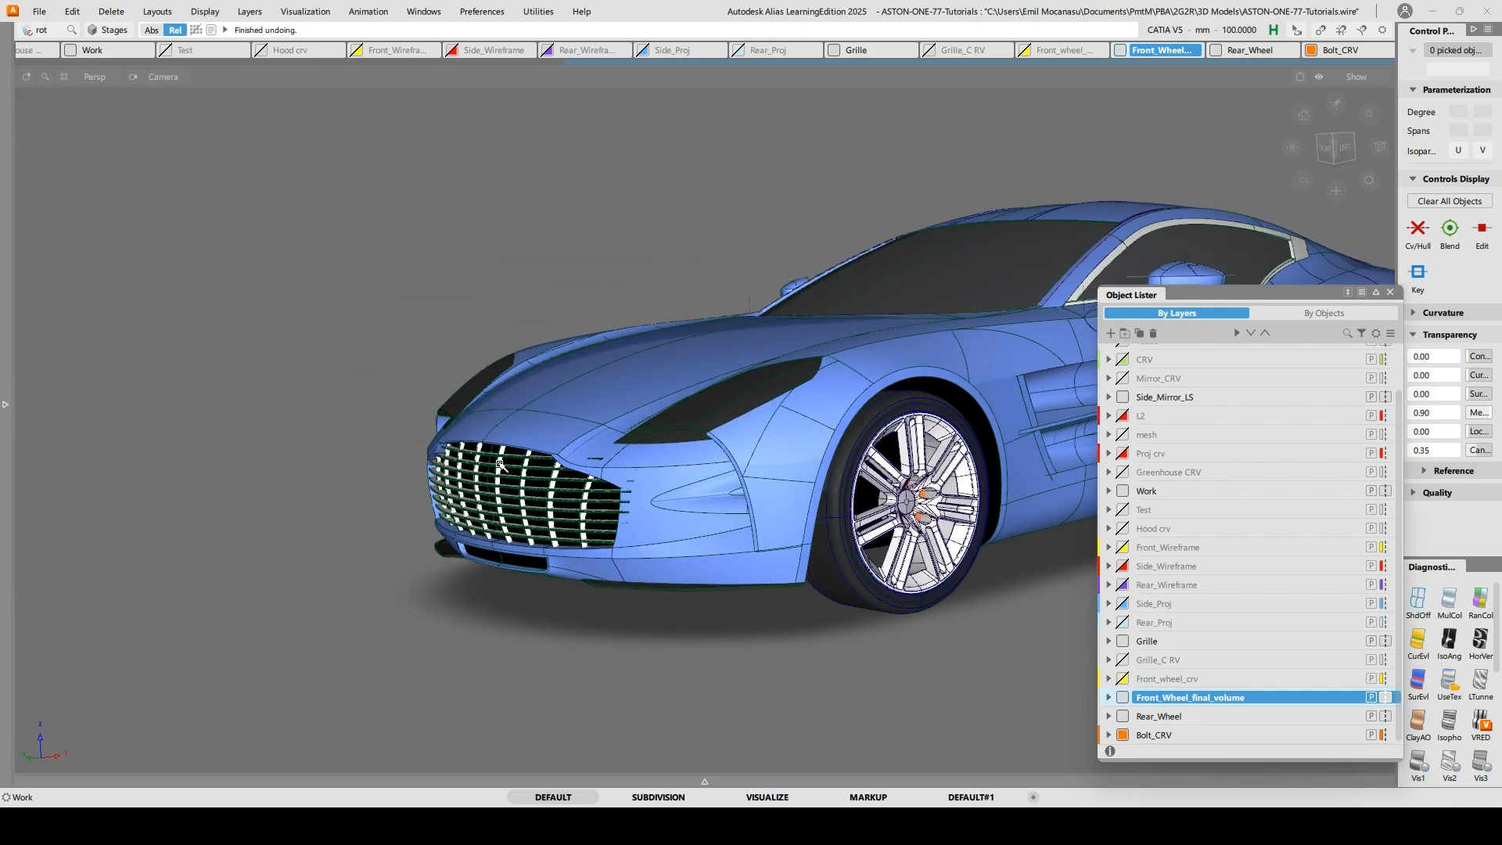
Select all objects on the Front_Wheel_final_volume layer, hide everything else and clear the selection
{"action": "left_click_drag", "start_coordinate": [588, 457], "coordinate": [751, 516], "text": "alt+shift"}
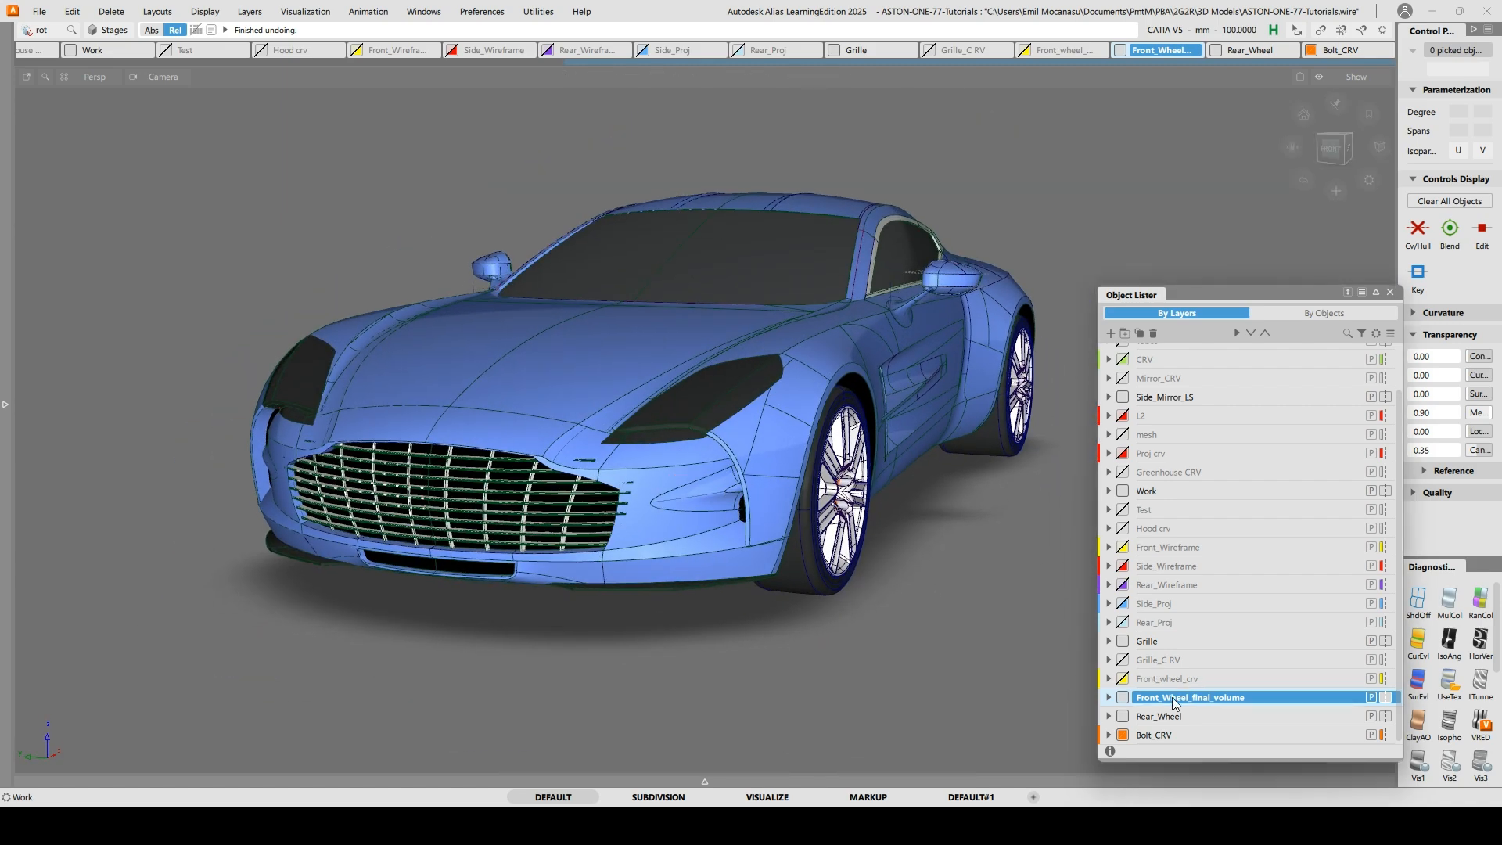
{"action": "right_click", "coordinate": [1139, 678]}
{"action": "left_click", "coordinate": [765, 425], "text": "alt+shift"}
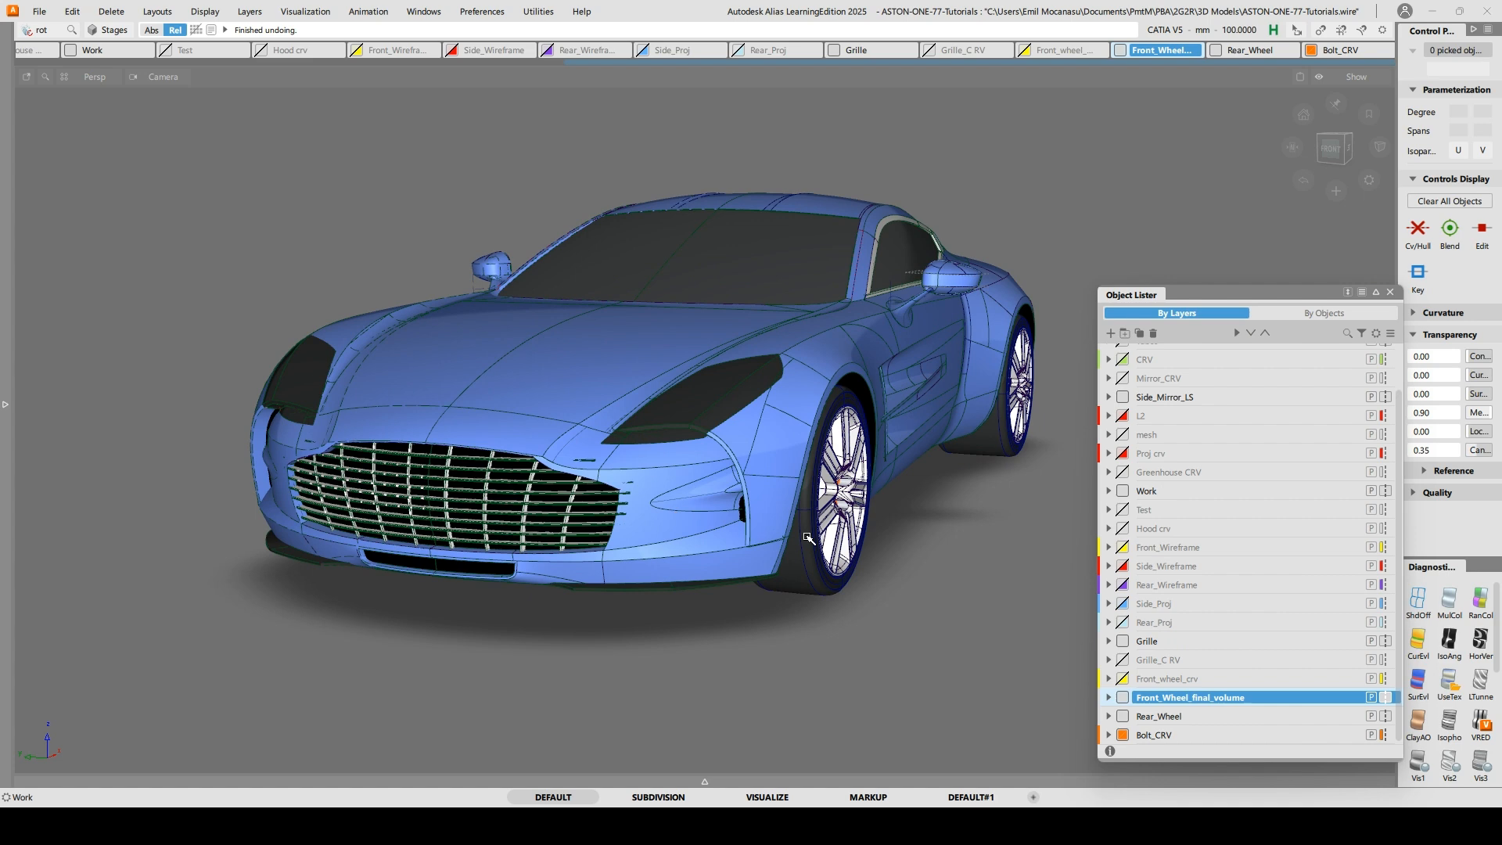
{"action": "left_click_drag", "start_coordinate": [270, 446], "coordinate": [663, 372], "text": "alt+shift"}
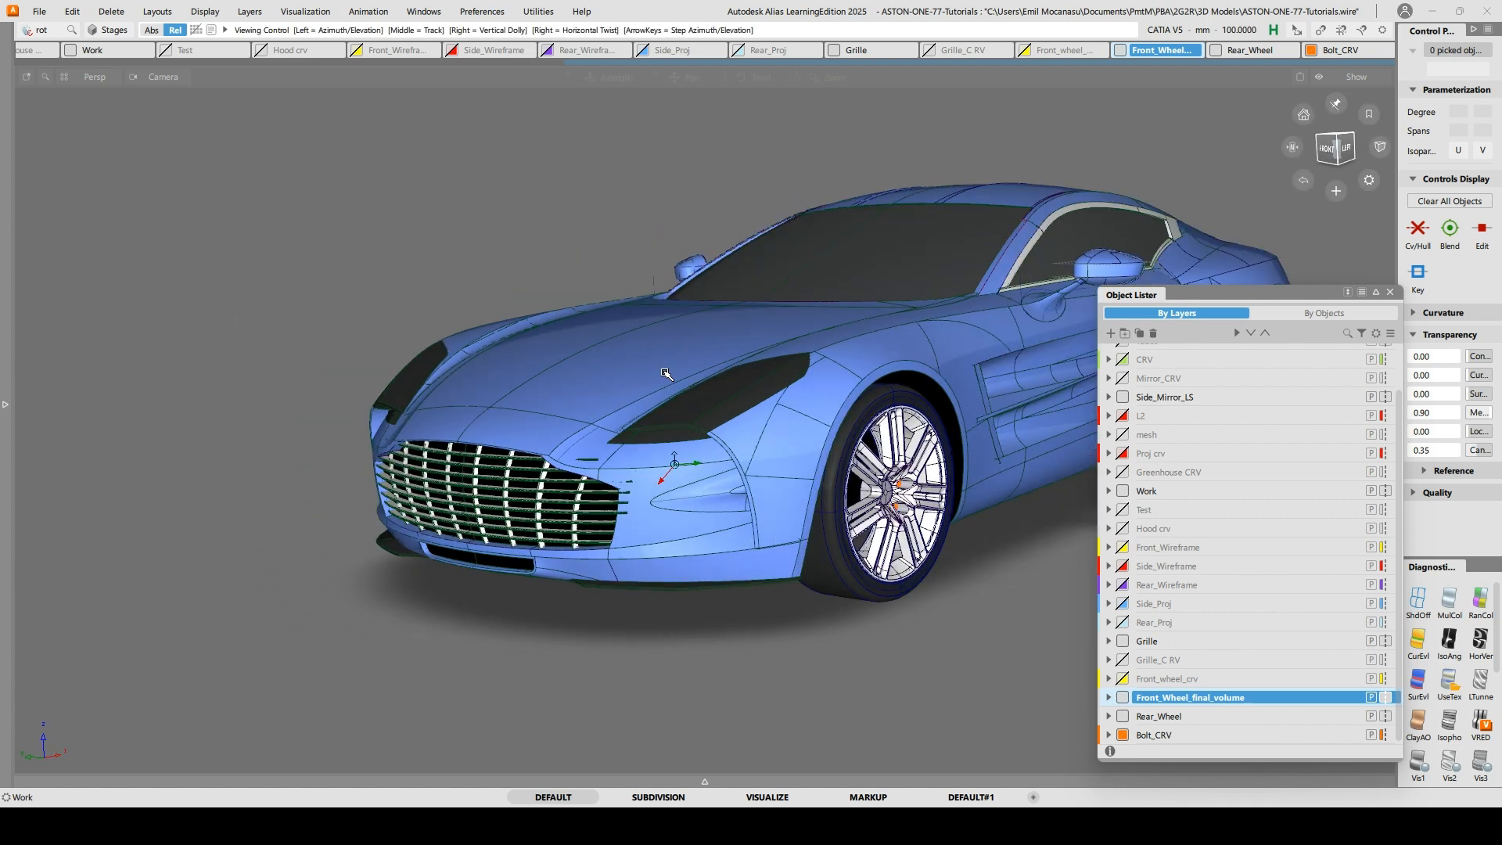
{"action": "left_click_drag", "start_coordinate": [827, 384], "coordinate": [597, 469], "text": "alt+shift"}
{"action": "key", "text": "ctrl+z"}
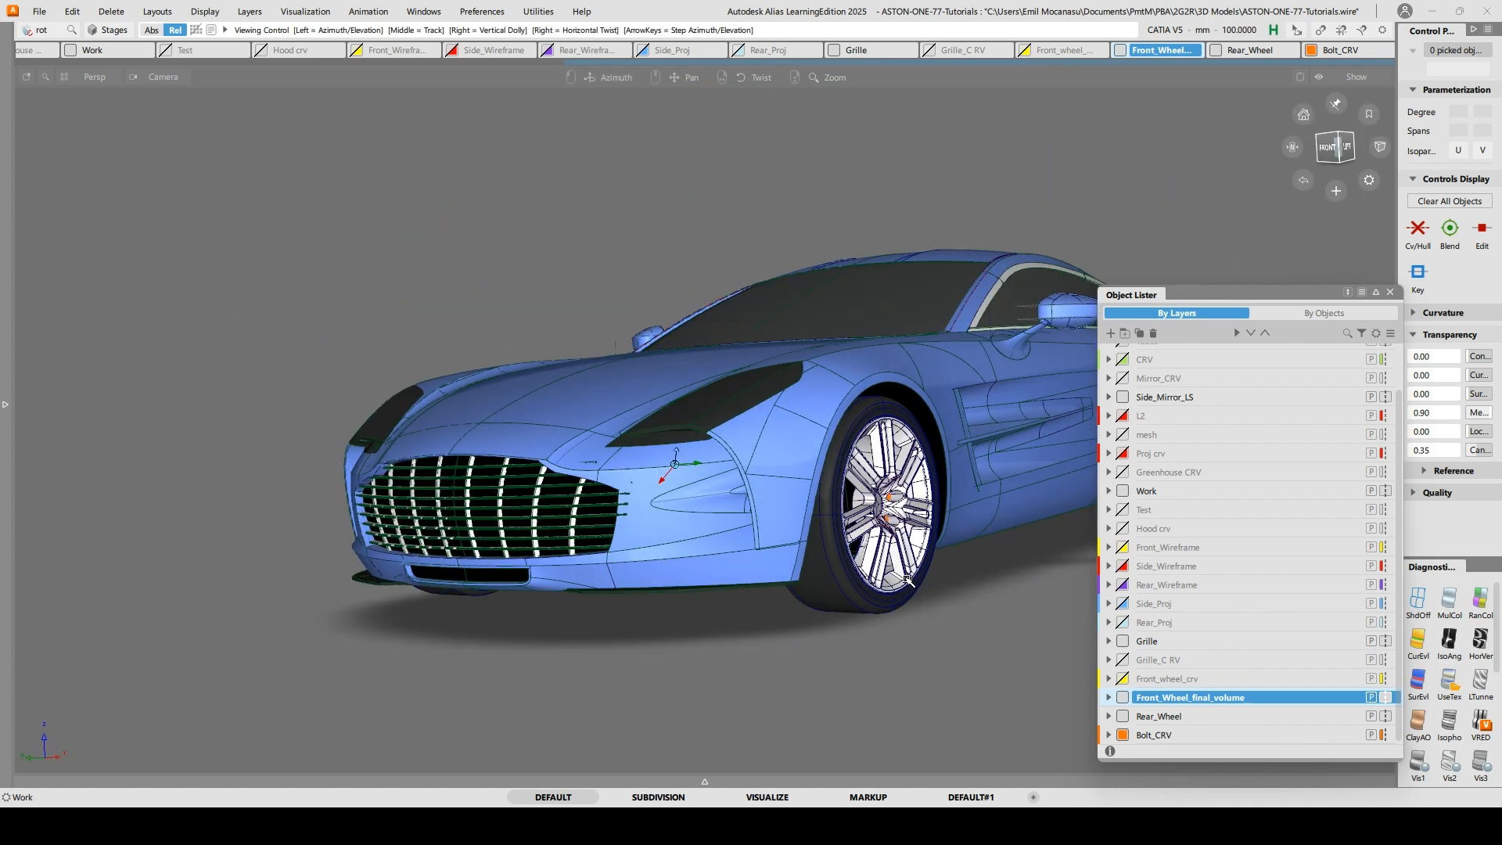
{"action": "left_click_drag", "start_coordinate": [839, 450], "coordinate": [790, 516], "text": "alt+shift"}
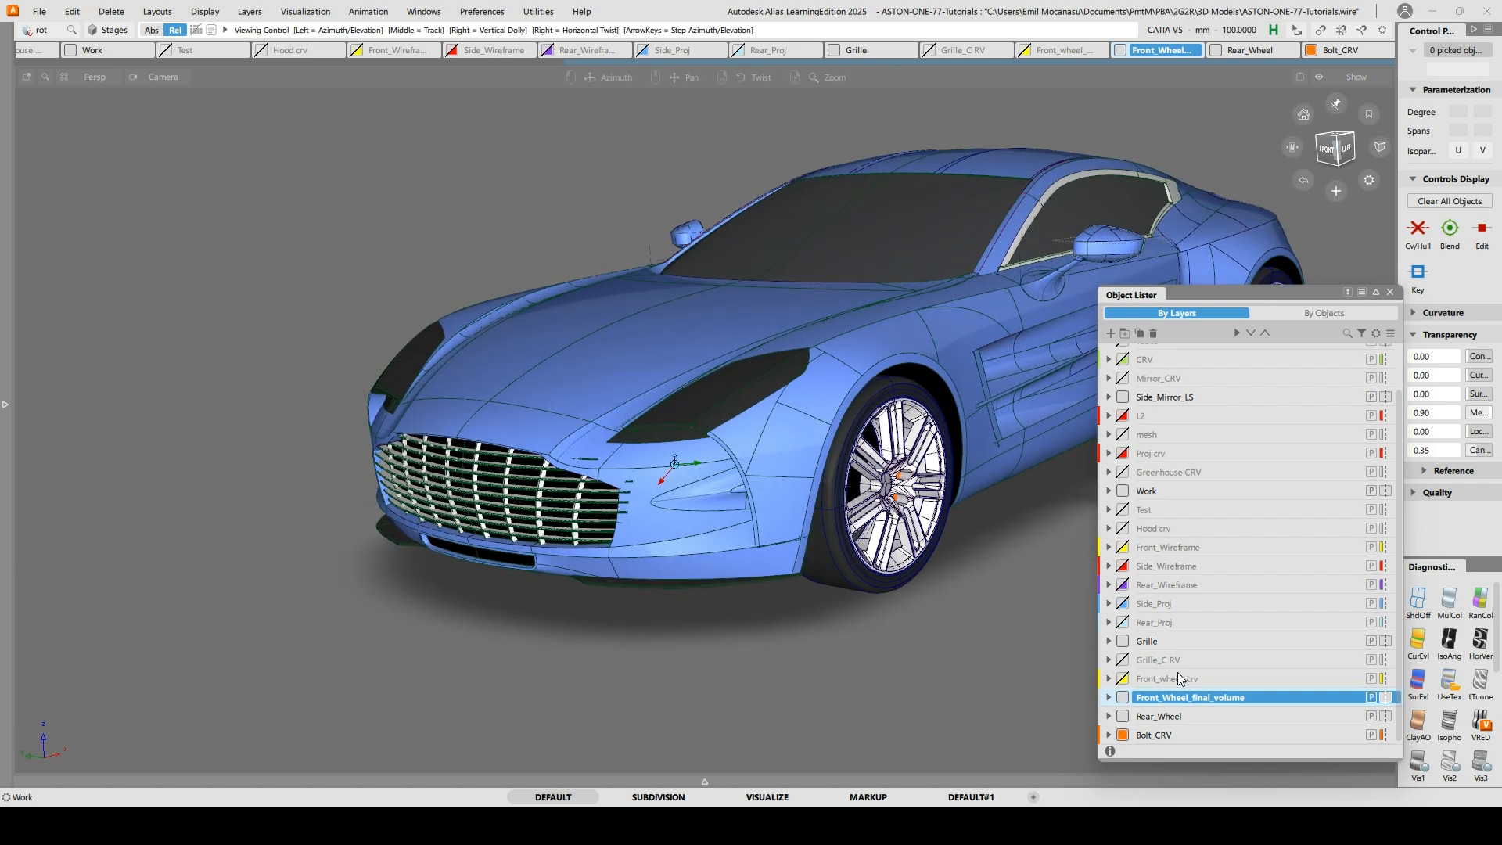
{"action": "right_click", "coordinate": [1158, 697]}
{"action": "left_click", "coordinate": [1207, 453]}
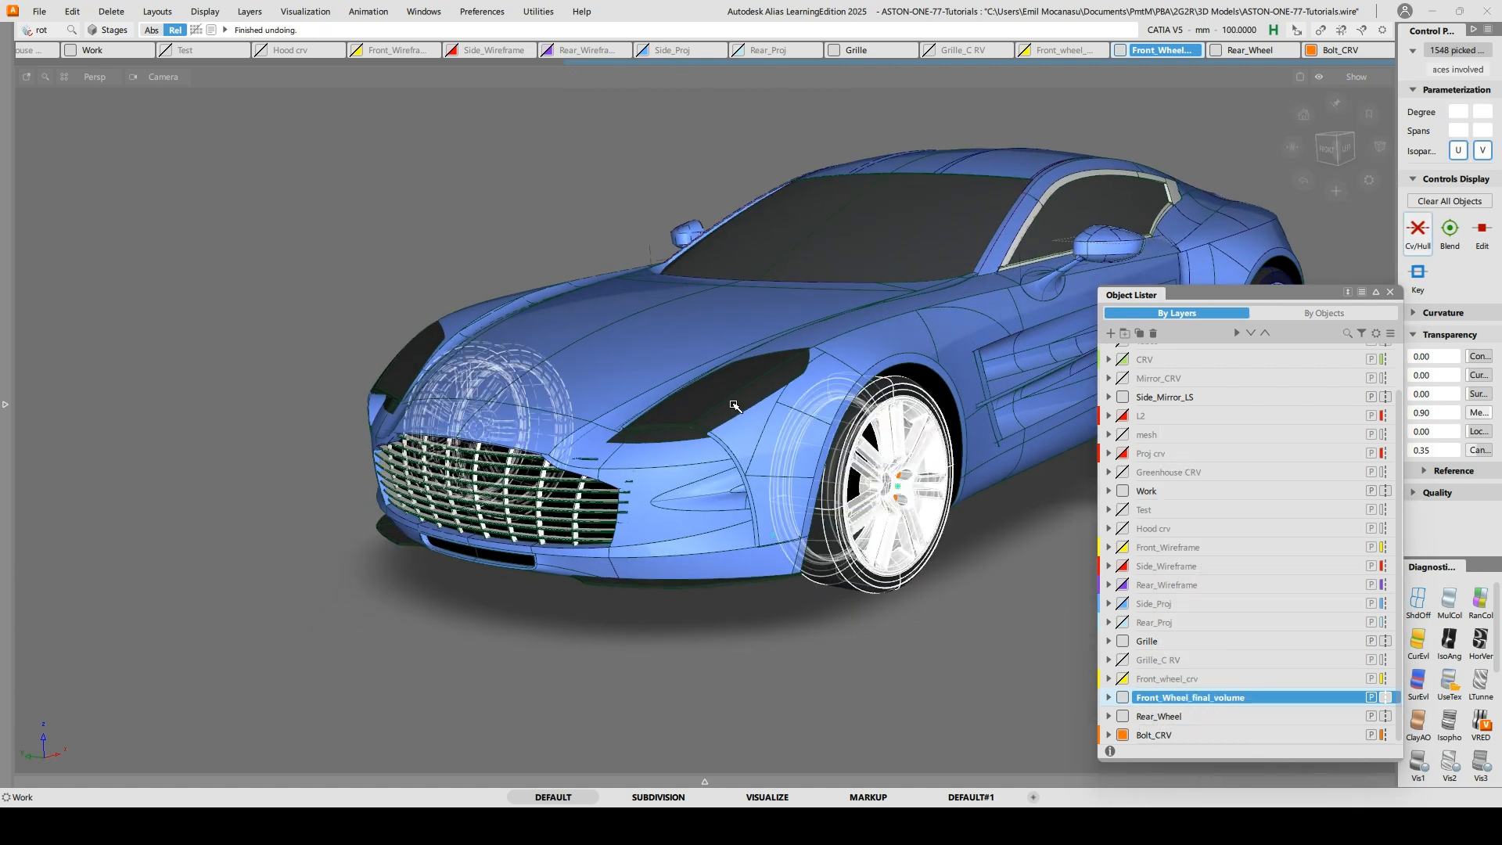
{"action": "right_click_drag", "start_coordinate": [734, 405], "coordinate": [726, 475], "text": "ctrl+shift"}
{"action": "left_click", "coordinate": [704, 380]}
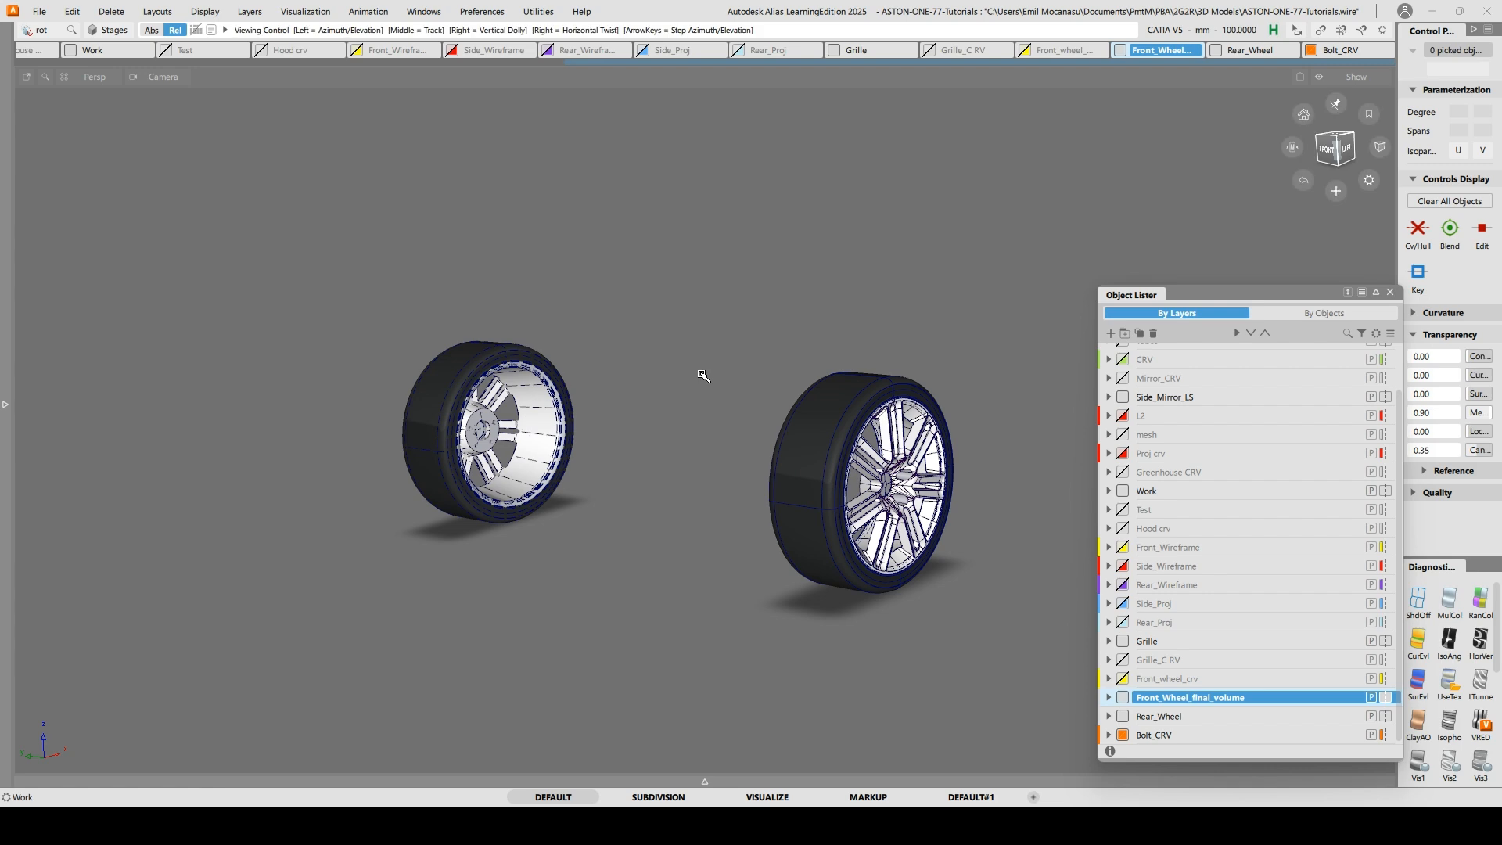
Hide the layer list and view the isolated wheels from the left in orthographic projection
{"action": "left_click_drag", "start_coordinate": [701, 376], "coordinate": [688, 438], "text": "alt+shift"}
{"action": "left_click", "coordinate": [1389, 292]}
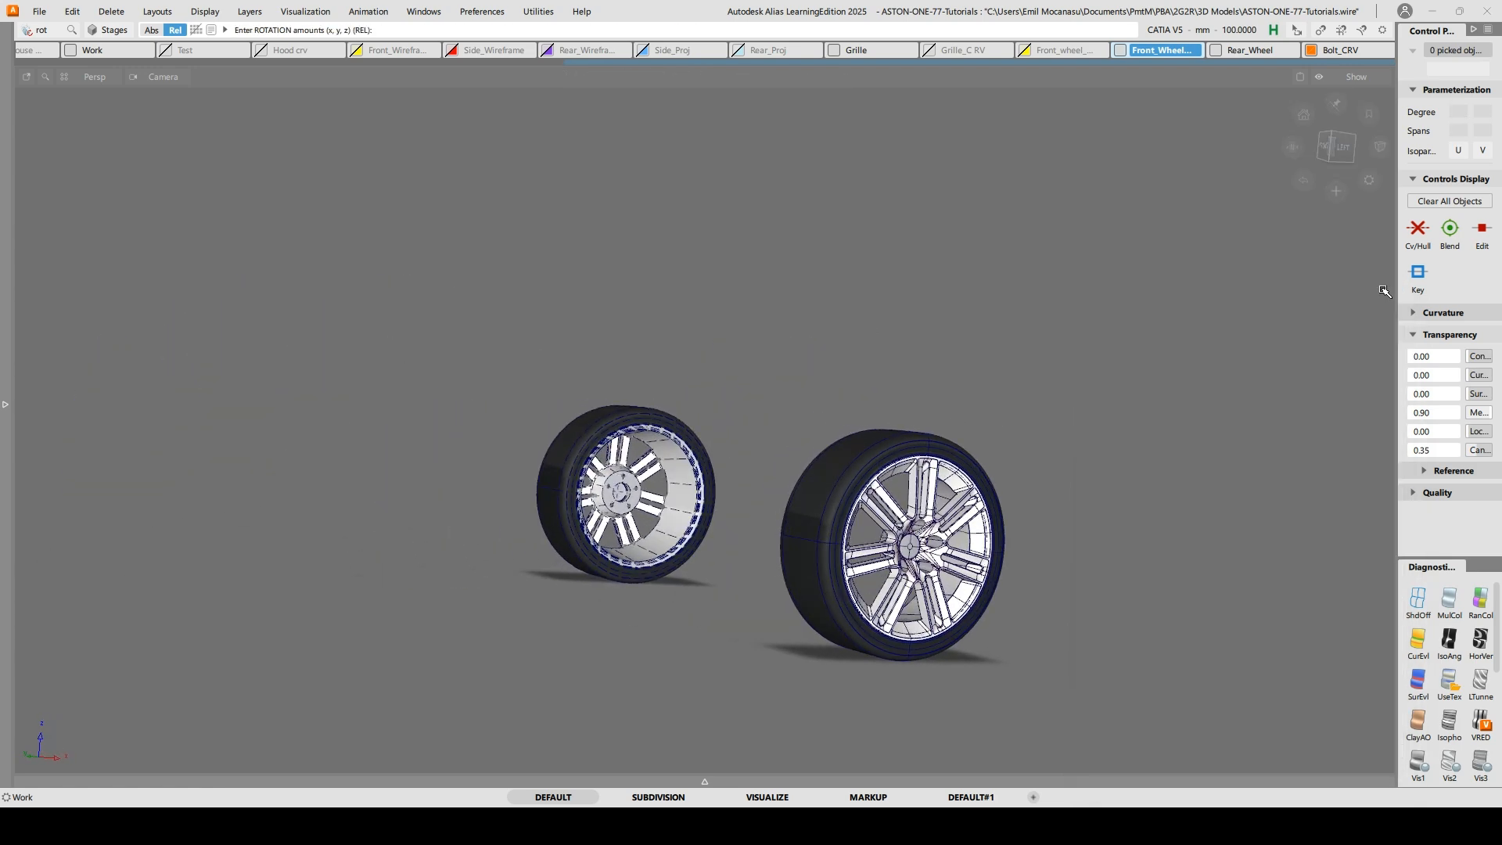
{"action": "left_click", "coordinate": [1345, 152]}
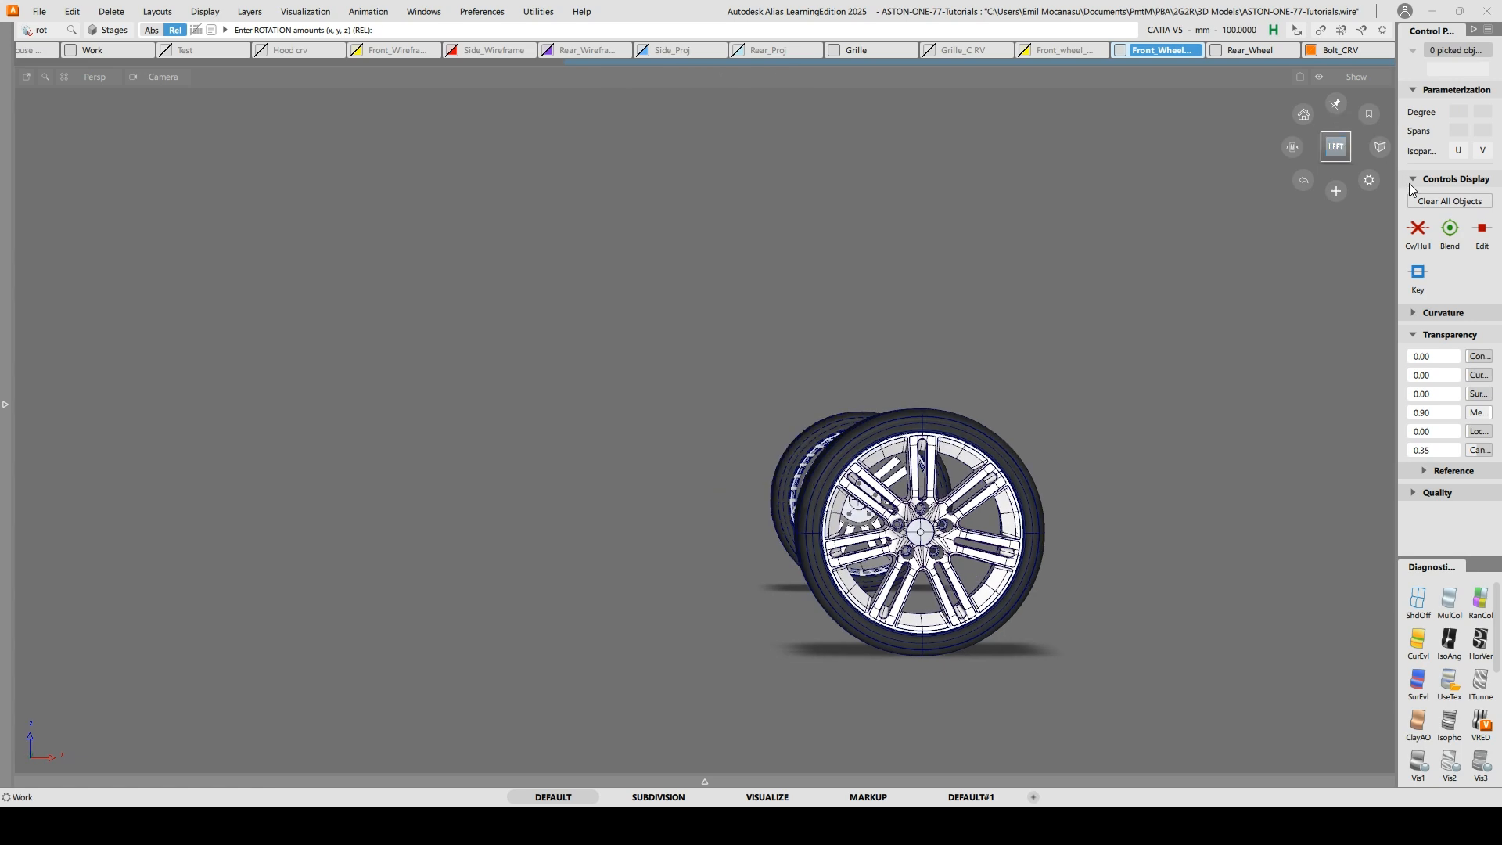
{"action": "left_click", "coordinate": [1380, 147]}
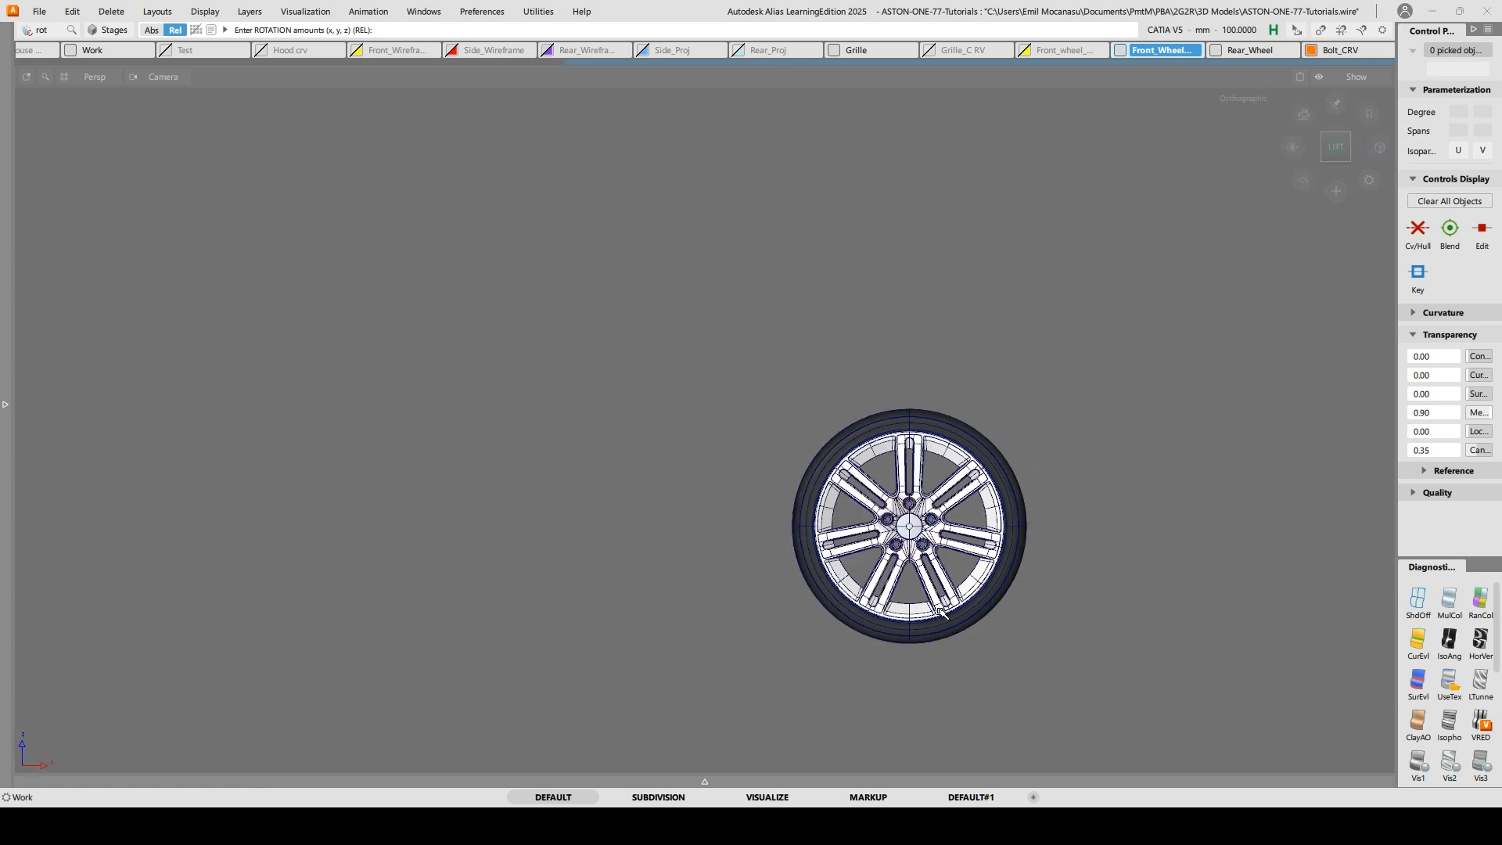
Bring the five orange wheel bolts back into view with the isolated wheels and return to the left view
{"action": "scroll", "coordinate": [940, 611], "scroll_direction": "up", "scroll_amount": 5}
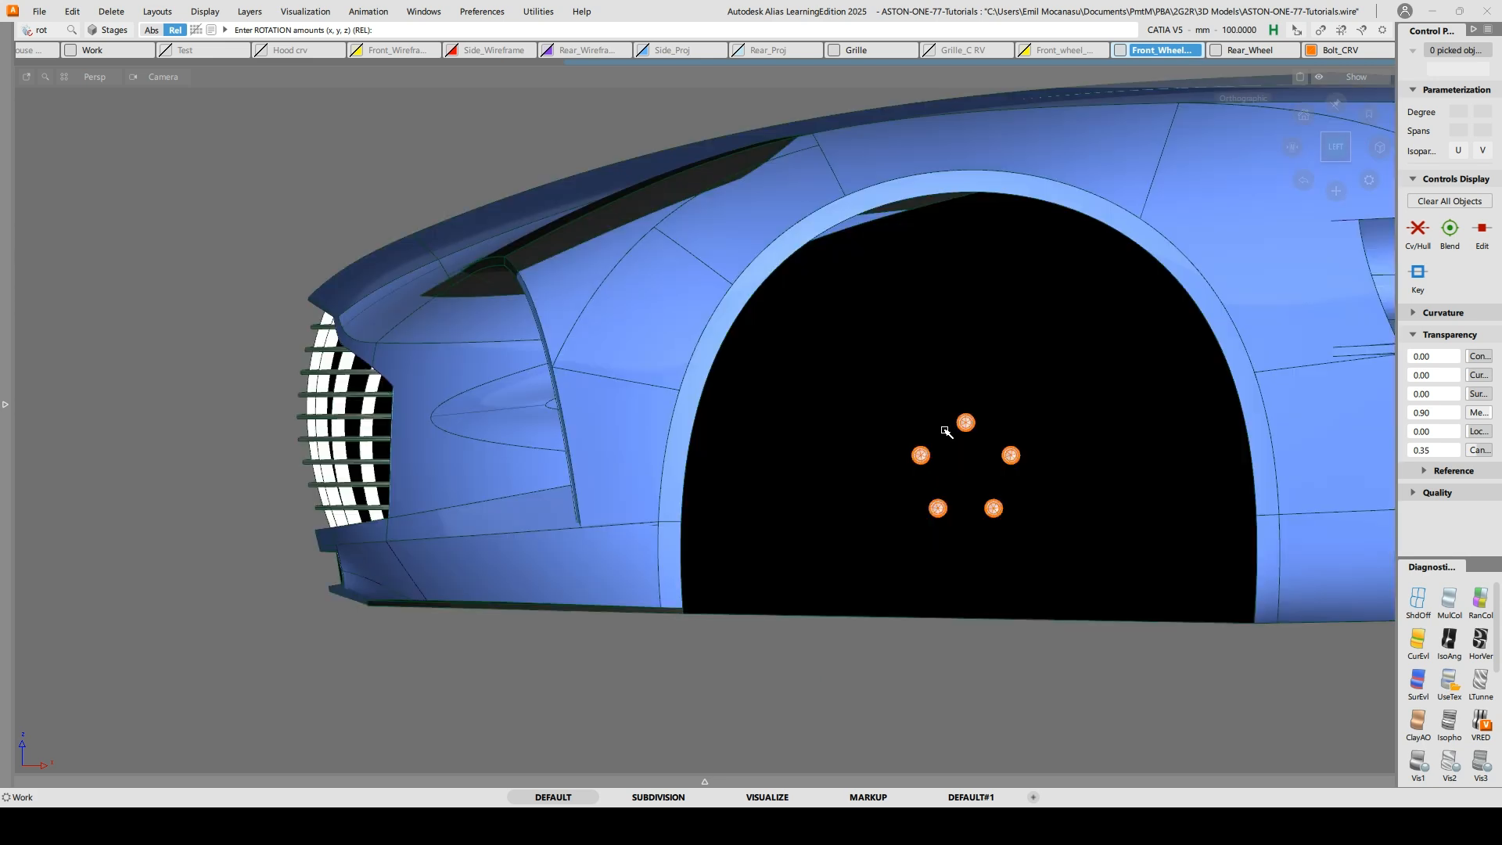
{"action": "left_click_drag", "start_coordinate": [901, 440], "coordinate": [962, 597], "text": "alt+shift"}
{"action": "left_click_drag", "start_coordinate": [952, 419], "coordinate": [1128, 510], "text": "ctrl+shift"}
{"action": "key", "text": "Delete"}
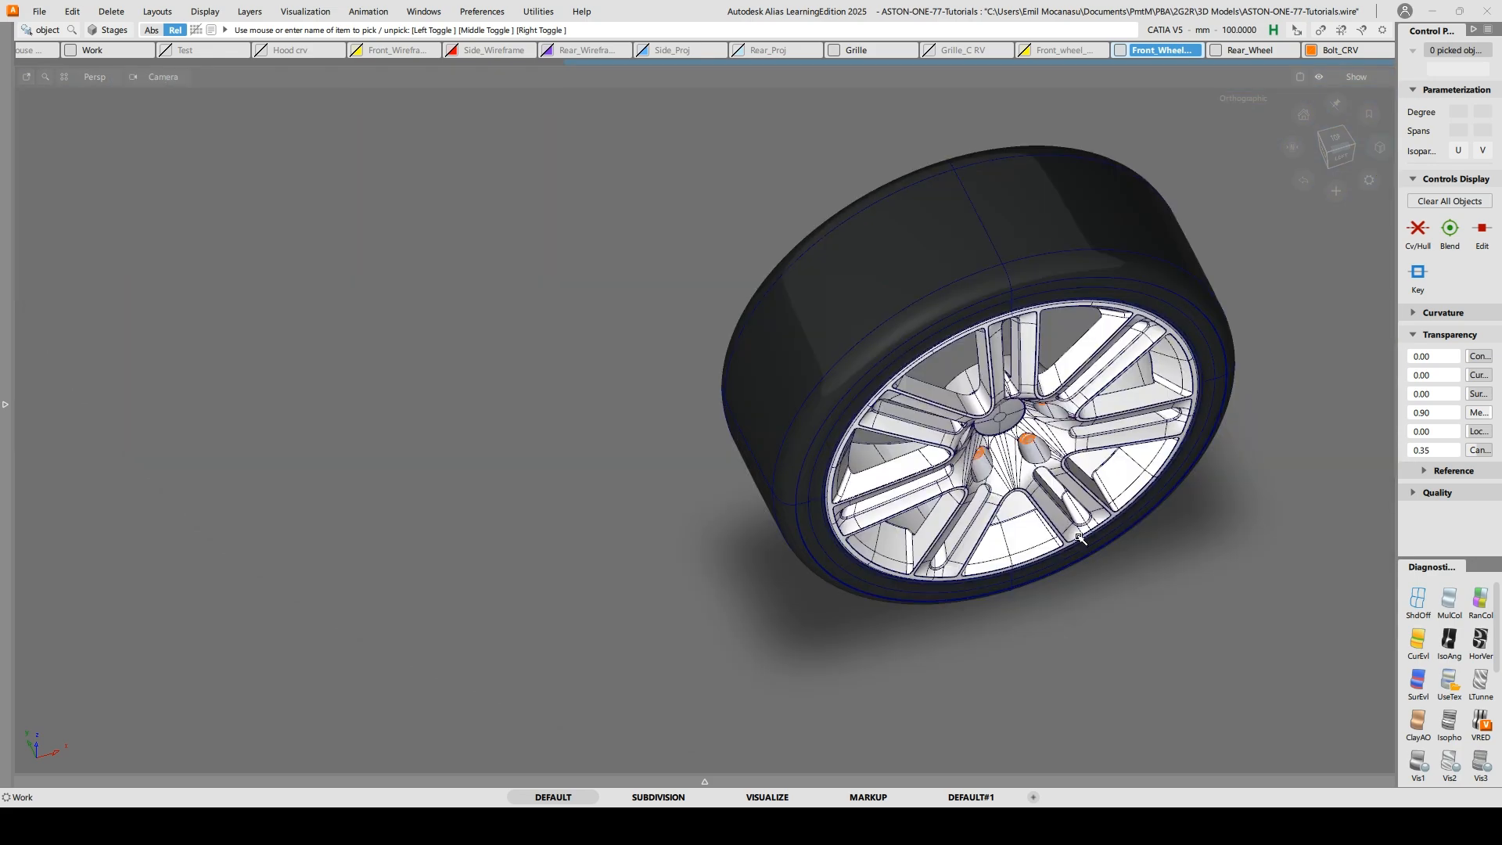
{"action": "left_click", "coordinate": [1338, 147]}
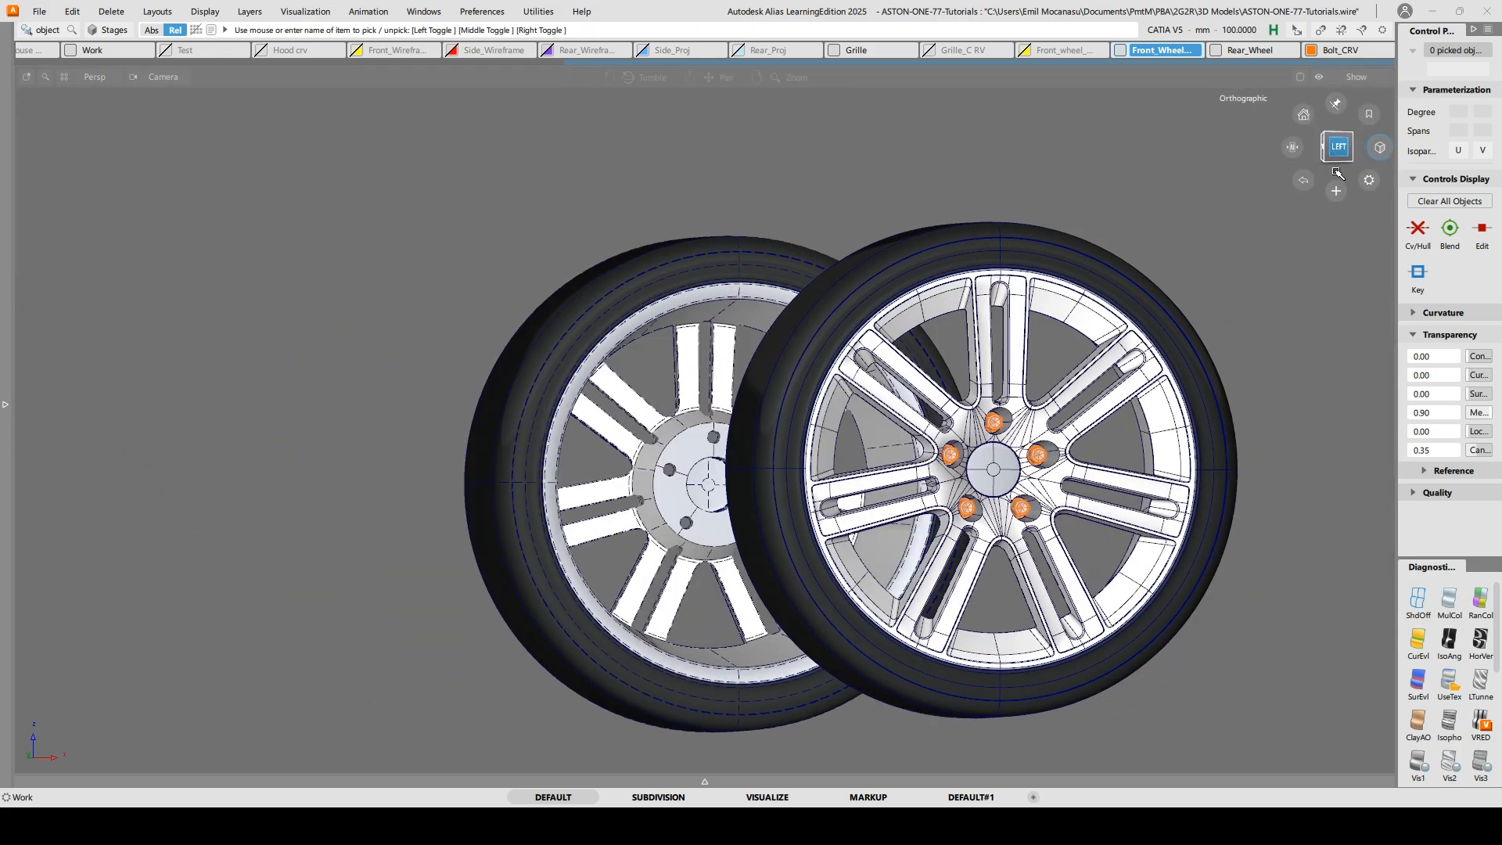
Turn off symmetry for the Front_Wheel_final_volume layer and hide the layer list
{"action": "key", "text": "ctrl+l"}
{"action": "scroll", "coordinate": [1322, 653], "scroll_direction": "down", "scroll_amount": 2}
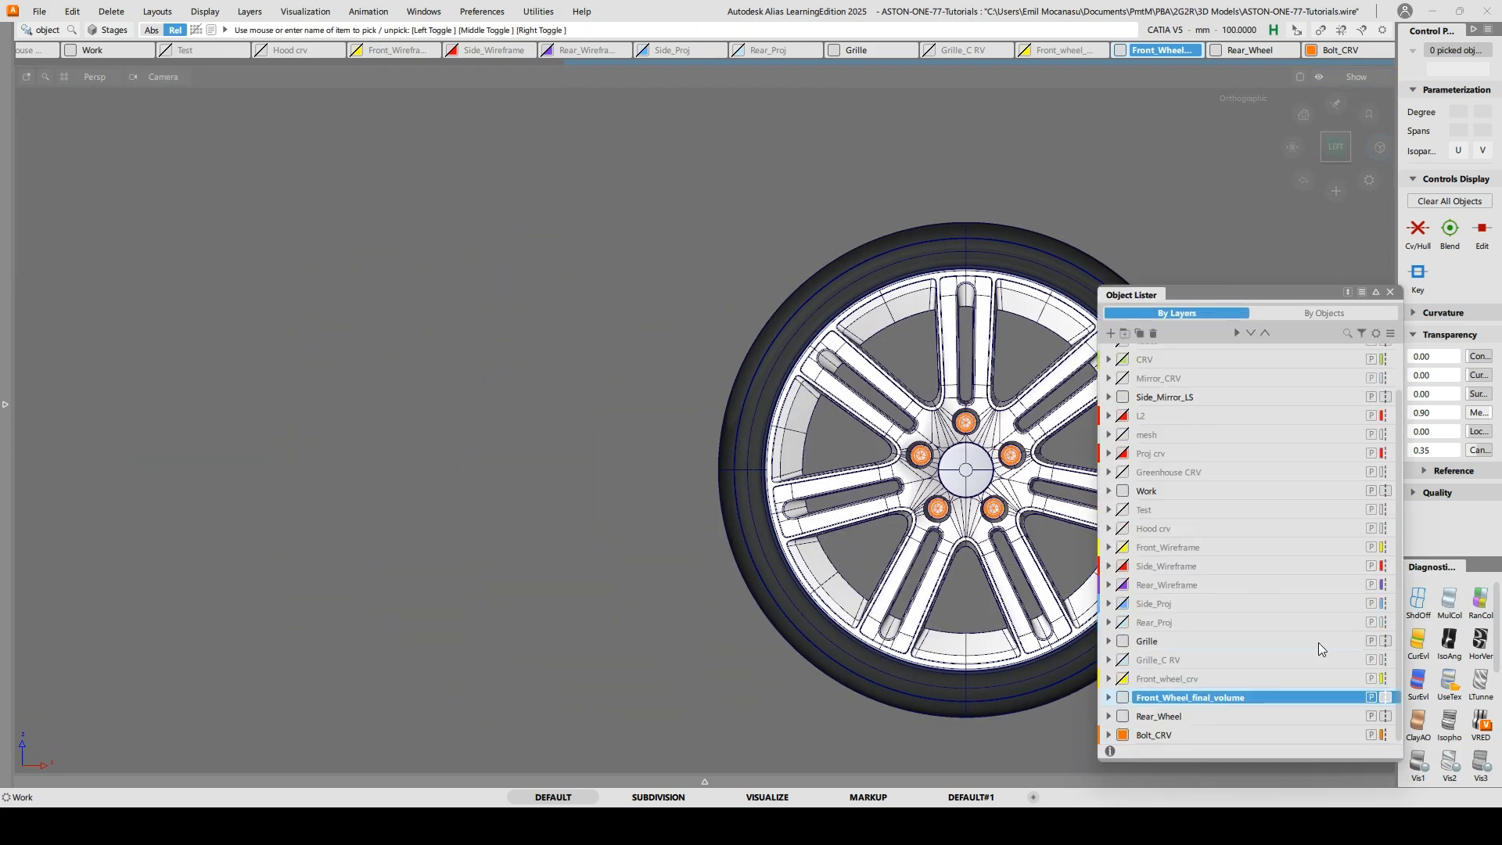
{"action": "left_click", "coordinate": [1385, 698]}
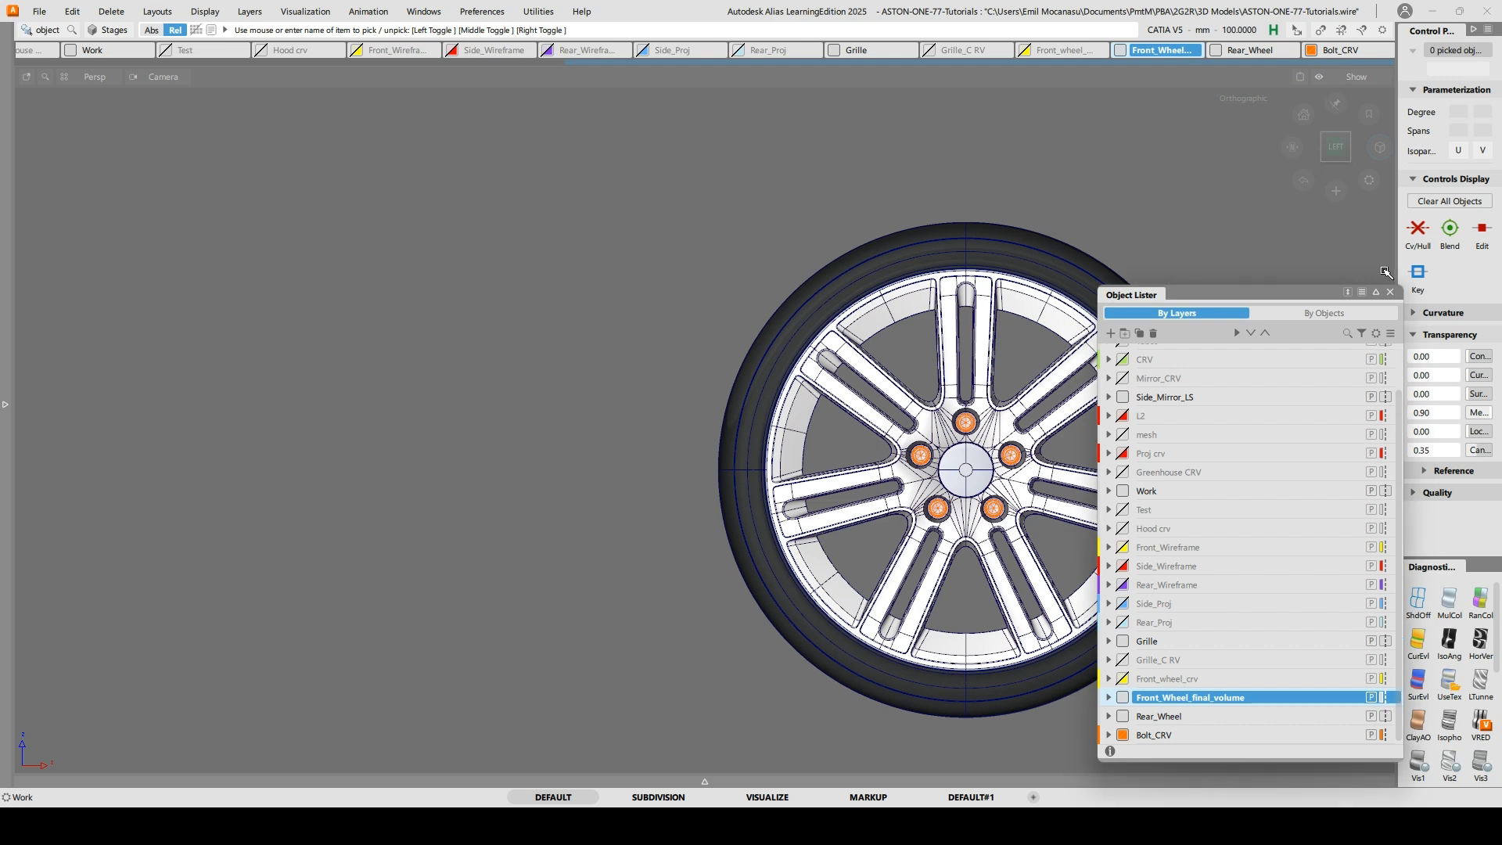
{"action": "left_click", "coordinate": [1390, 293]}
Start Set Geometric Surface Orientation to show the surface orientation of the isolated front wheel
{"action": "left_click_drag", "start_coordinate": [955, 337], "coordinate": [1087, 373], "text": "alt+shift"}
{"action": "left_click", "coordinate": [5, 406]}
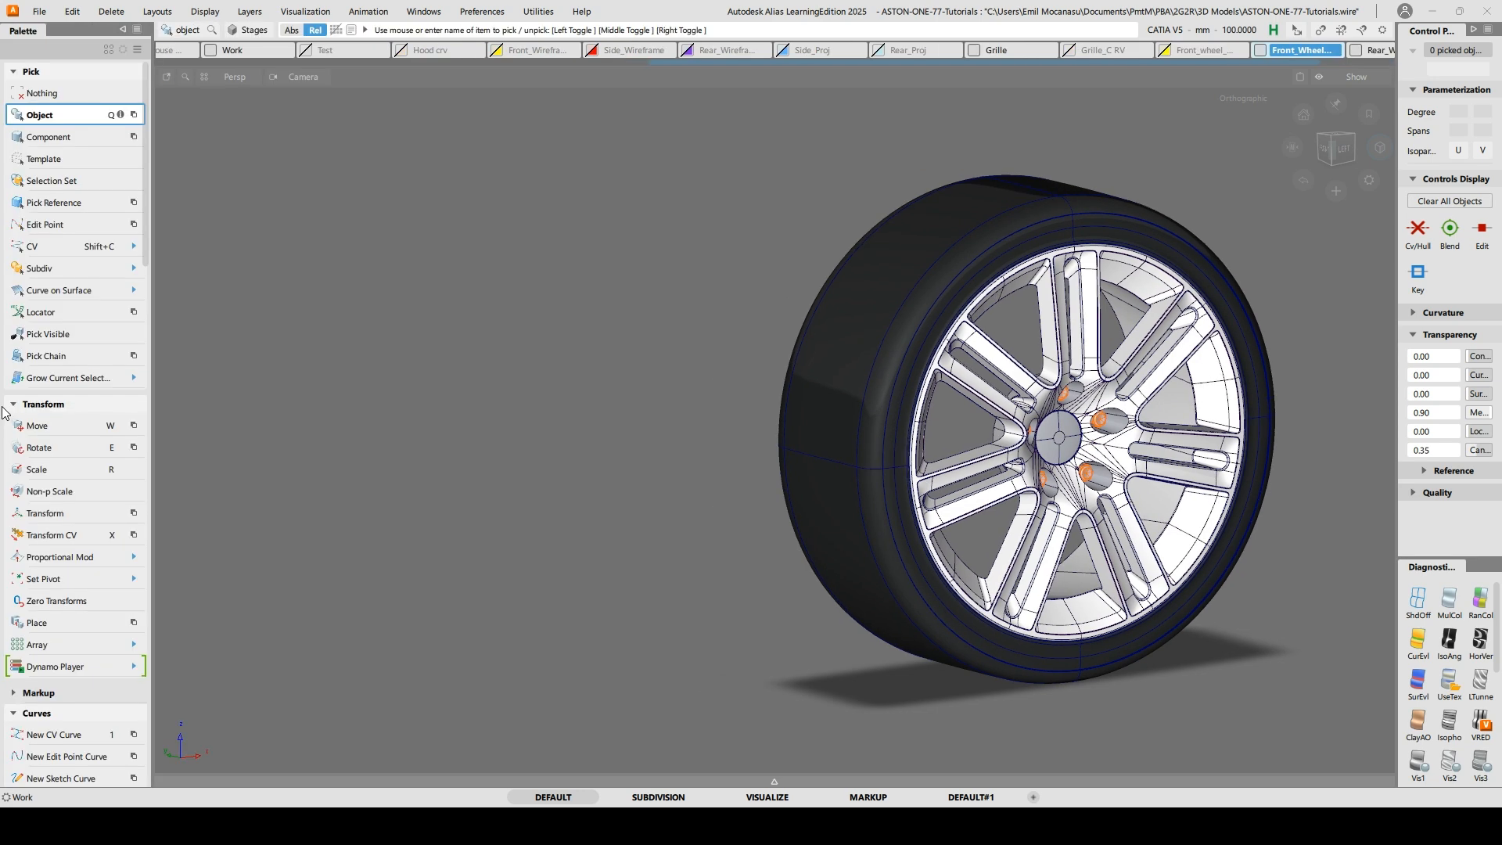
{"action": "scroll", "coordinate": [24, 676], "scroll_direction": "down", "scroll_amount": 18}
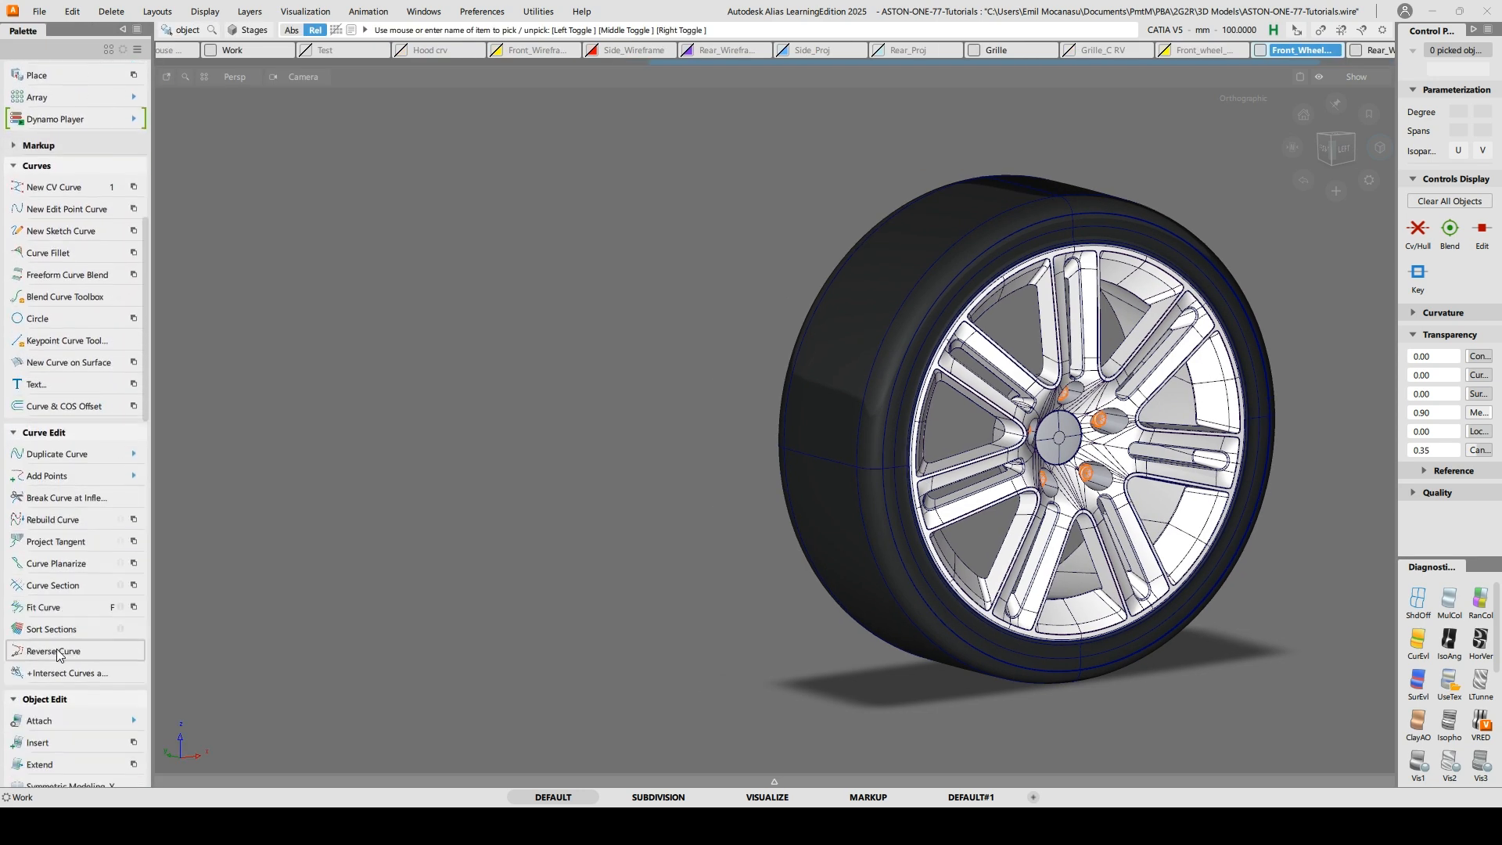
{"action": "scroll", "coordinate": [62, 654], "scroll_direction": "down", "scroll_amount": 15}
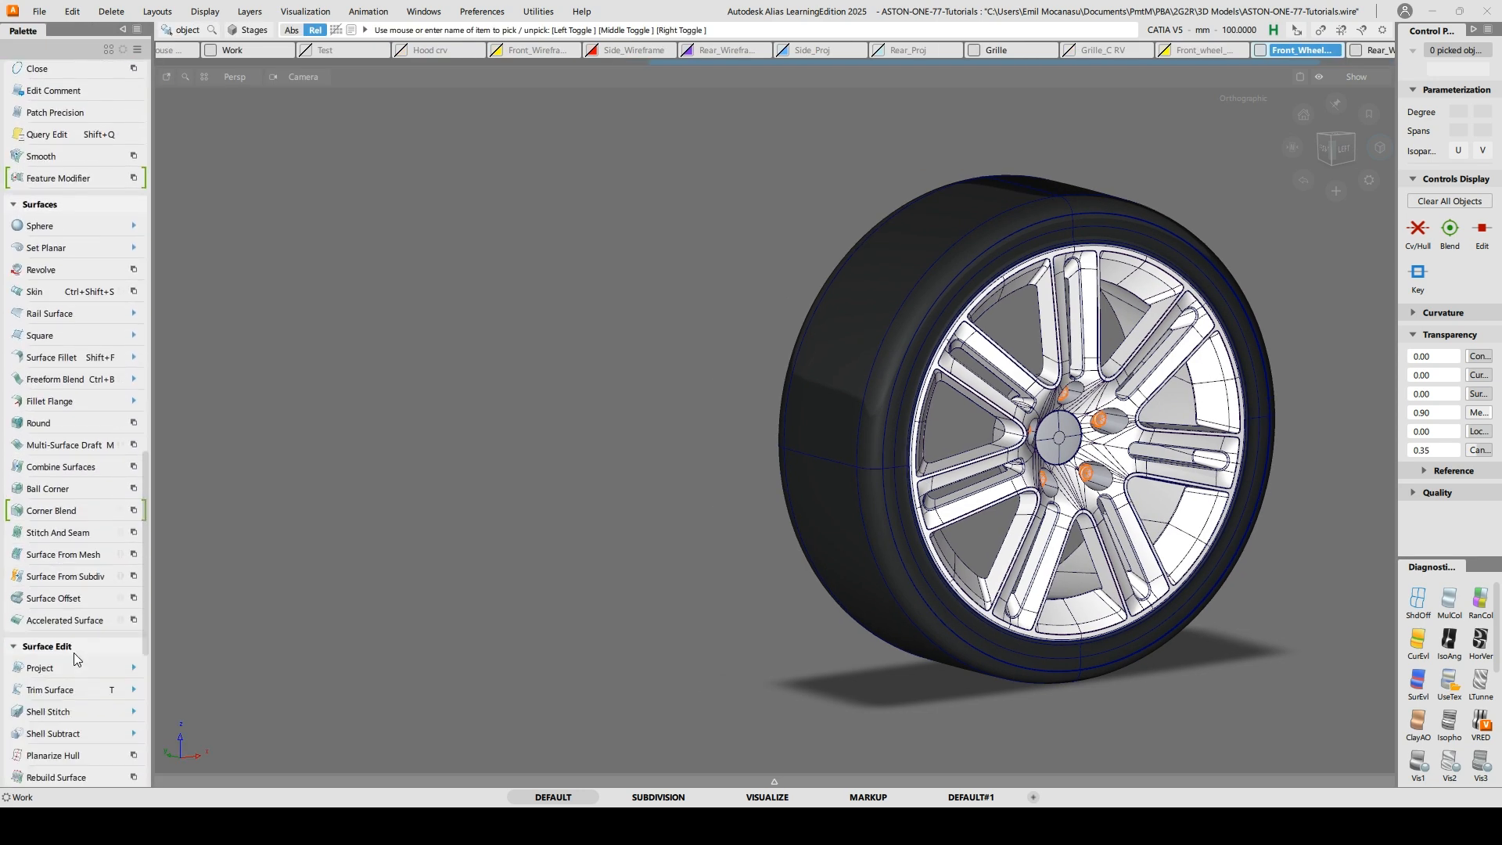
{"action": "scroll", "coordinate": [71, 665], "scroll_direction": "down", "scroll_amount": 1}
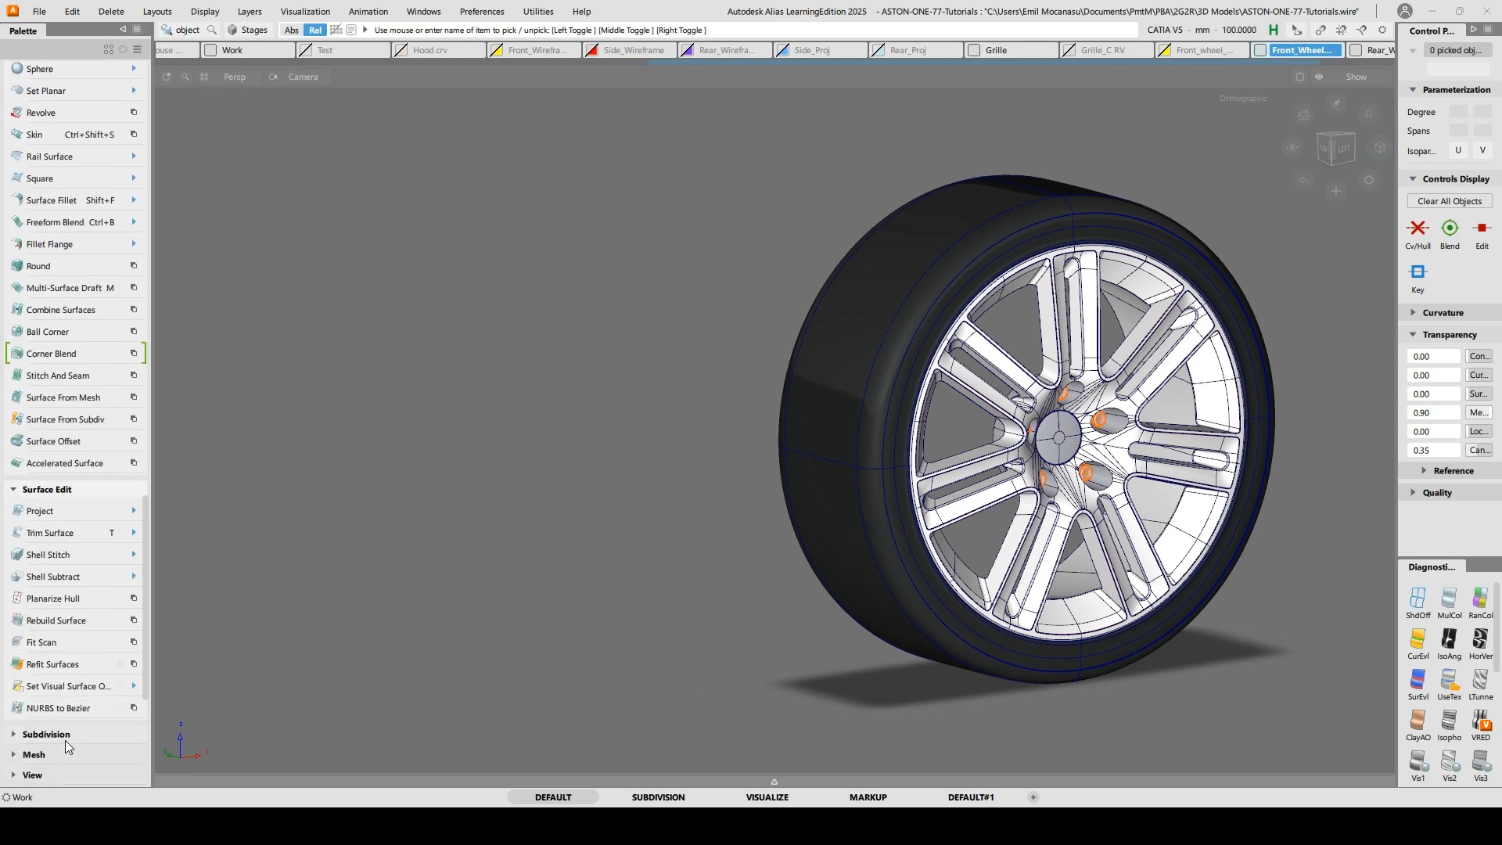
{"action": "left_click", "coordinate": [72, 690]}
{"action": "scroll", "coordinate": [76, 691], "scroll_direction": "down", "scroll_amount": 3}
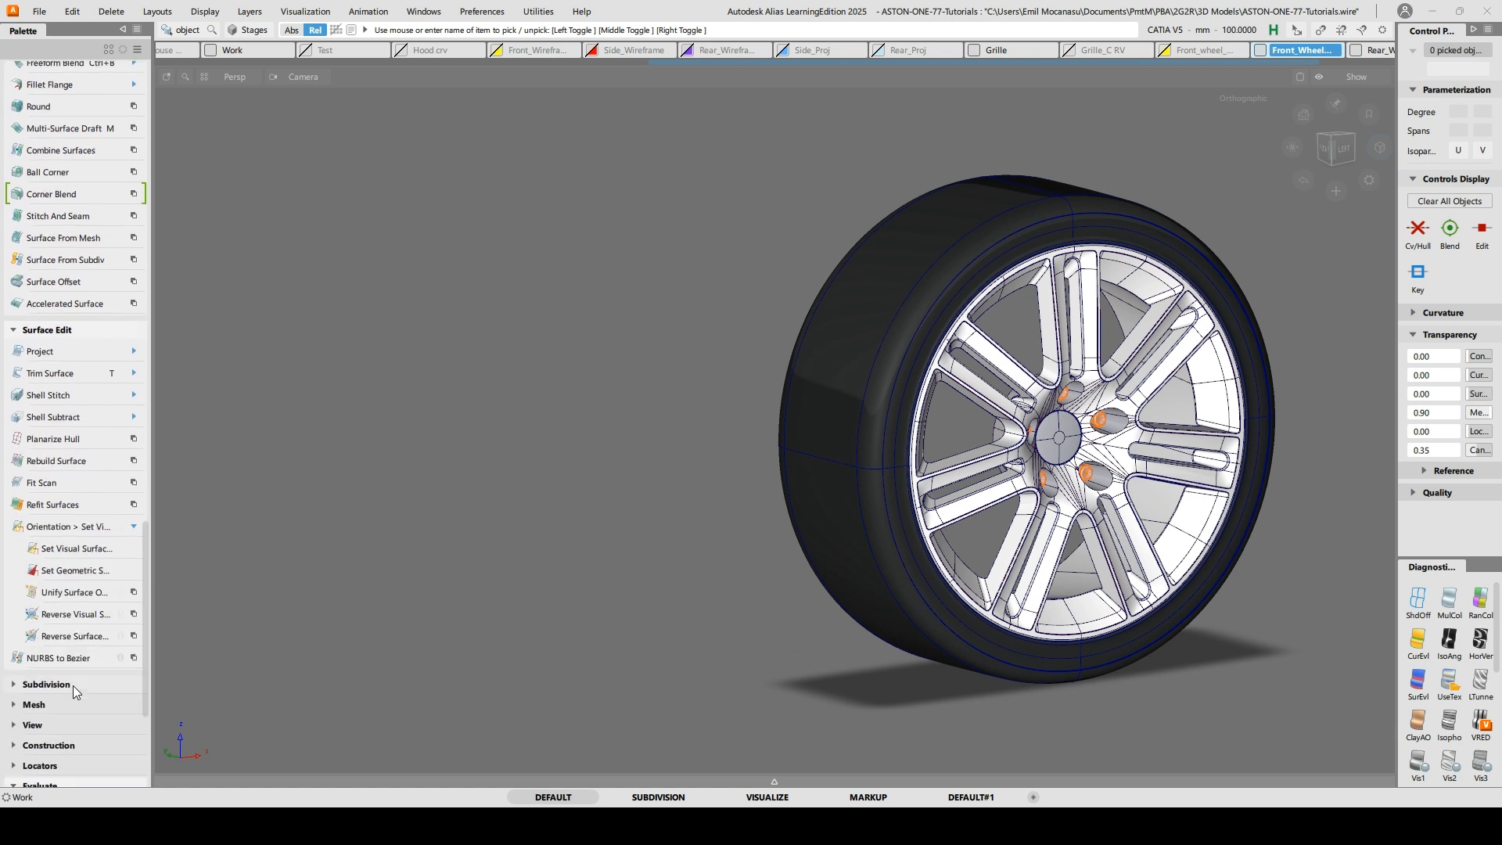
{"action": "left_click", "coordinate": [73, 567]}
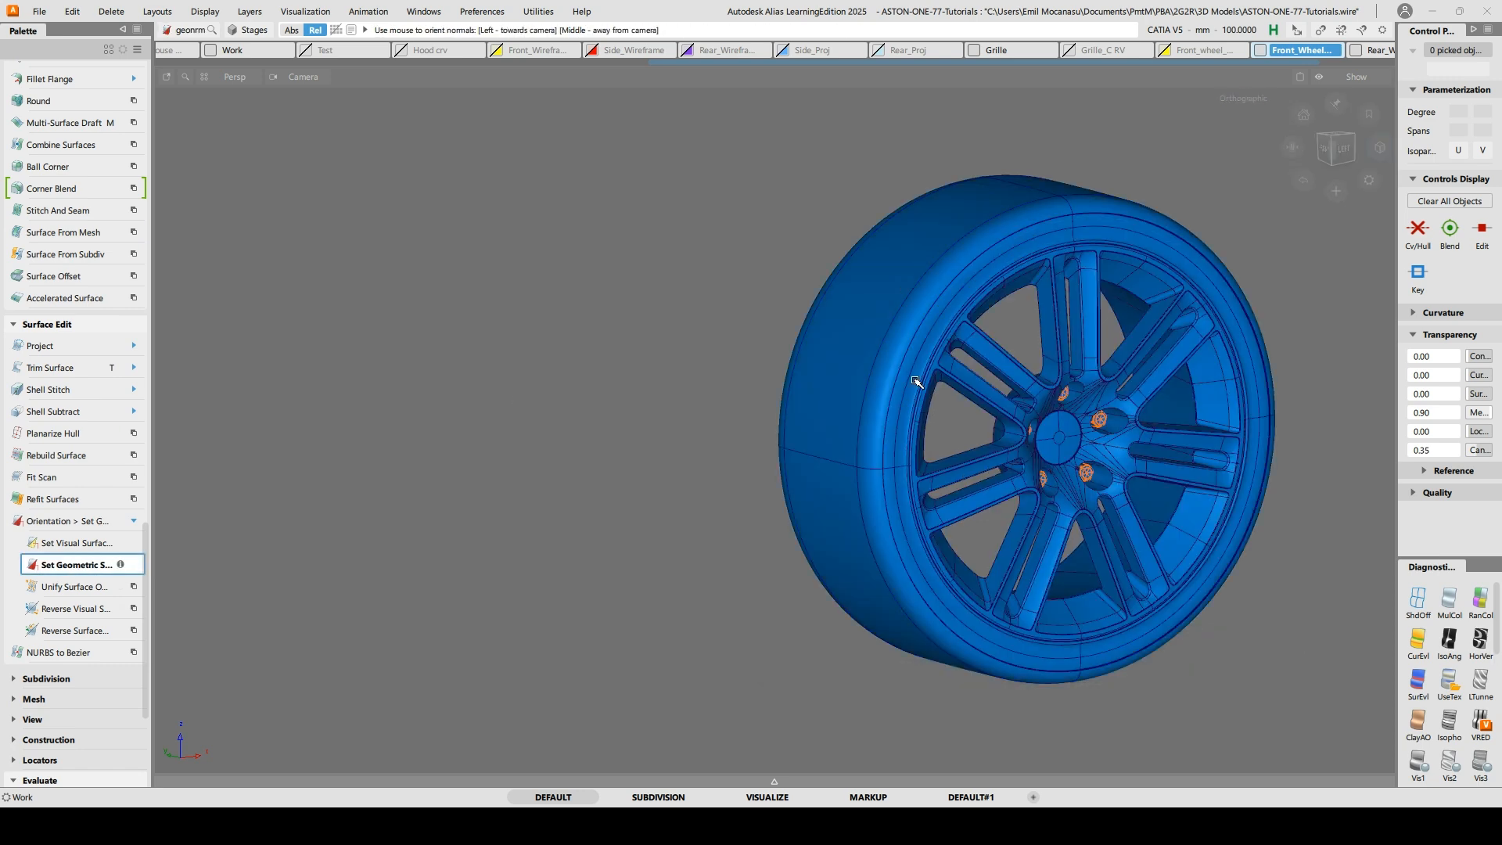
Hide the model's curve lines and examine the wheel face, spokes and bolts for wrongly oriented surfaces
{"action": "left_click", "coordinate": [1335, 151]}
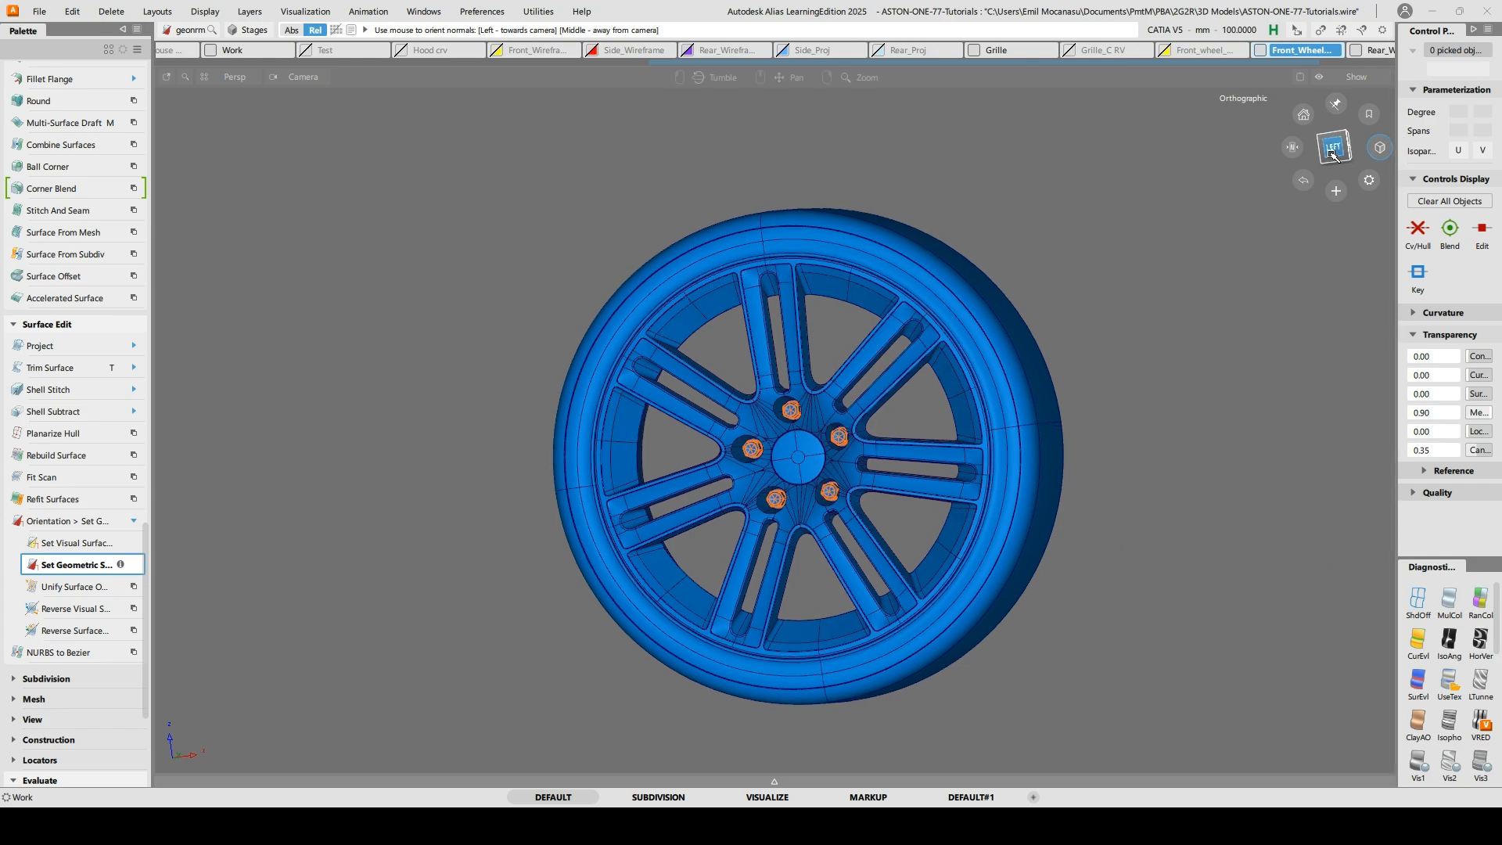
{"action": "right_click_drag", "start_coordinate": [1017, 615], "coordinate": [1048, 421], "text": "alt+shift"}
{"action": "middle_click_drag", "start_coordinate": [1202, 563], "coordinate": [868, 321], "text": "alt+shift"}
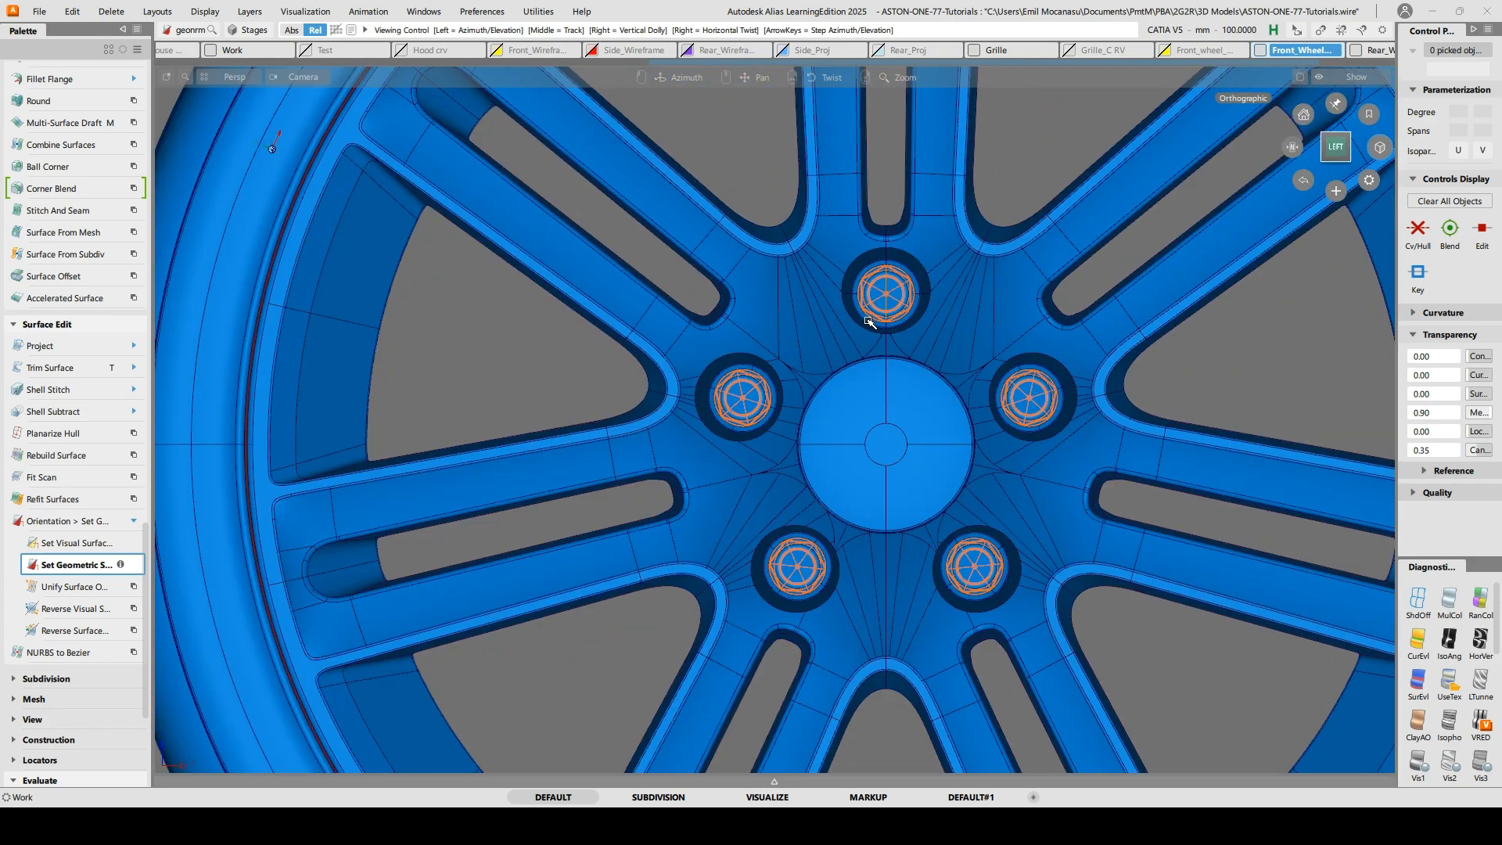
{"action": "left_click_drag", "start_coordinate": [870, 321], "coordinate": [678, 376], "text": "alt+shift"}
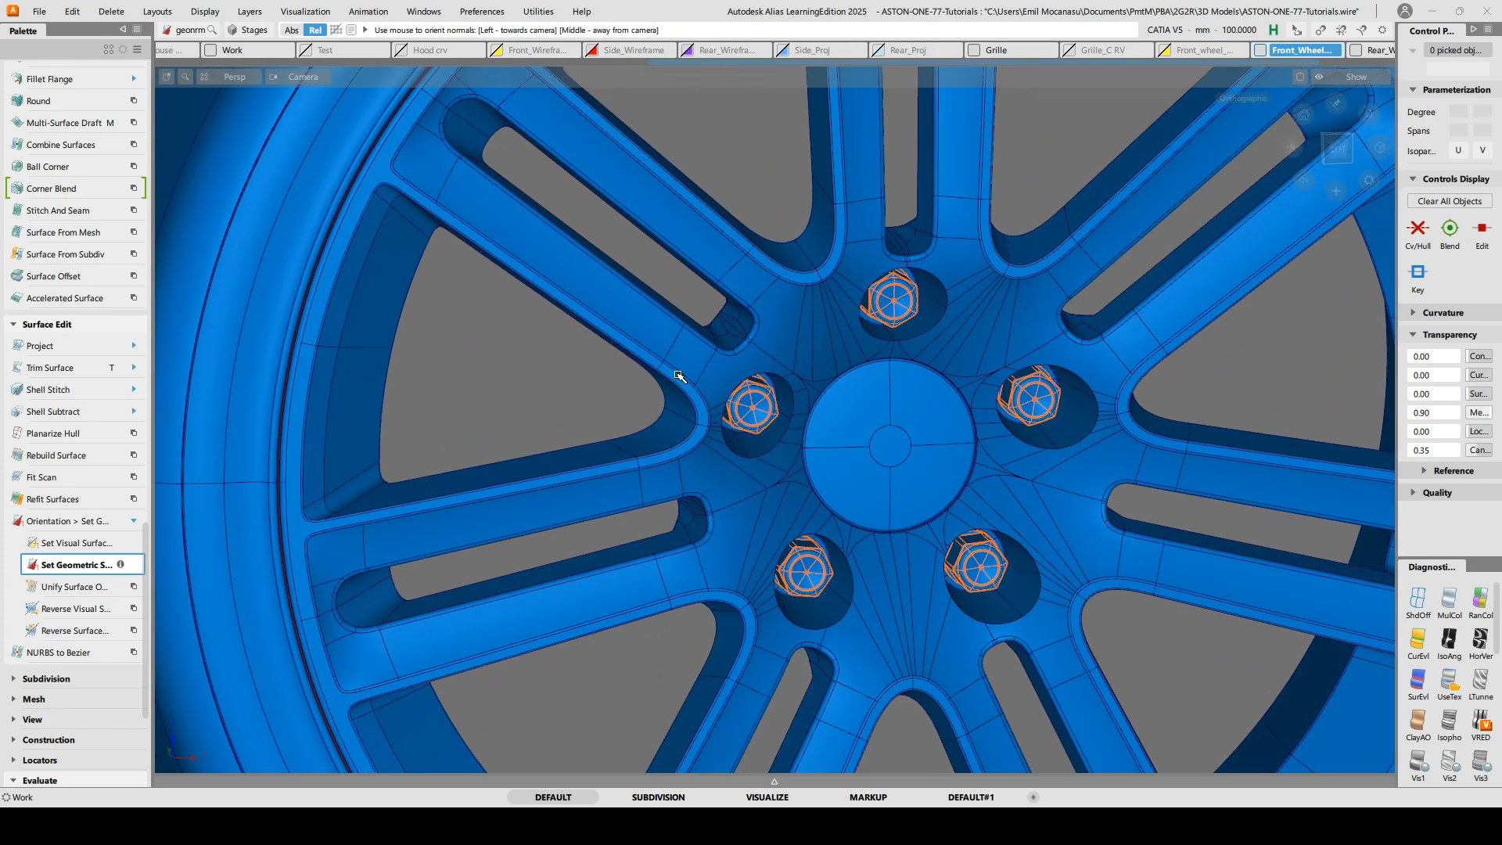
{"action": "key", "text": "ctrl+m"}
{"action": "left_click_drag", "start_coordinate": [1087, 358], "coordinate": [1105, 311], "text": "alt+shift"}
{"action": "middle_click_drag", "start_coordinate": [482, 614], "coordinate": [478, 419], "text": "alt+shift"}
{"action": "middle_click_drag", "start_coordinate": [624, 646], "coordinate": [466, 535], "text": "alt+shift"}
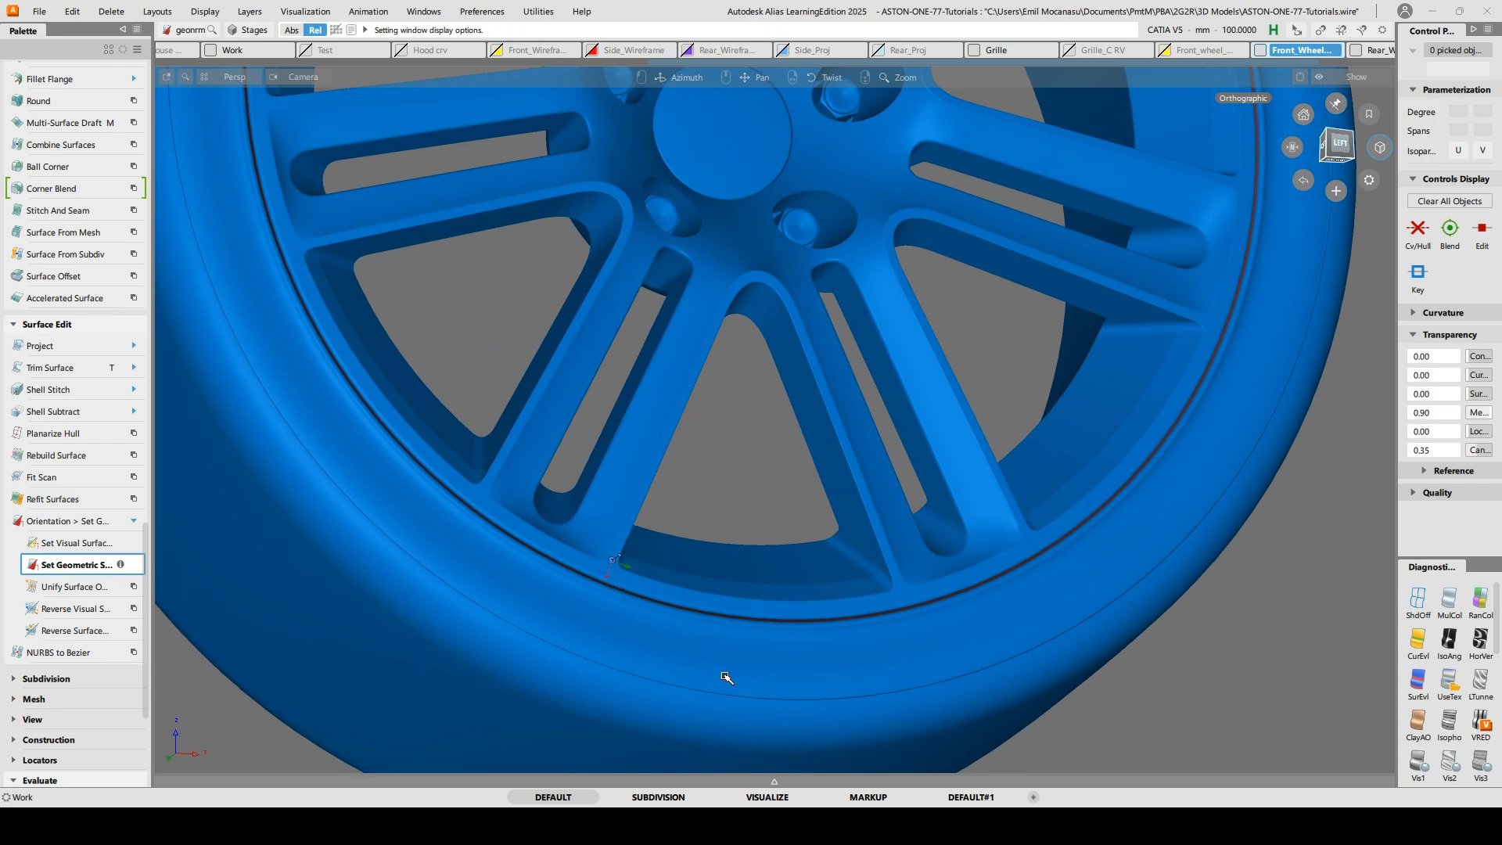
Orient the first red strip in the gap between rim and tyre towards the camera
{"action": "left_click_drag", "start_coordinate": [727, 677], "coordinate": [570, 520], "text": "alt+shift"}
{"action": "right_click_drag", "start_coordinate": [570, 519], "coordinate": [415, 607], "text": "alt+shift"}
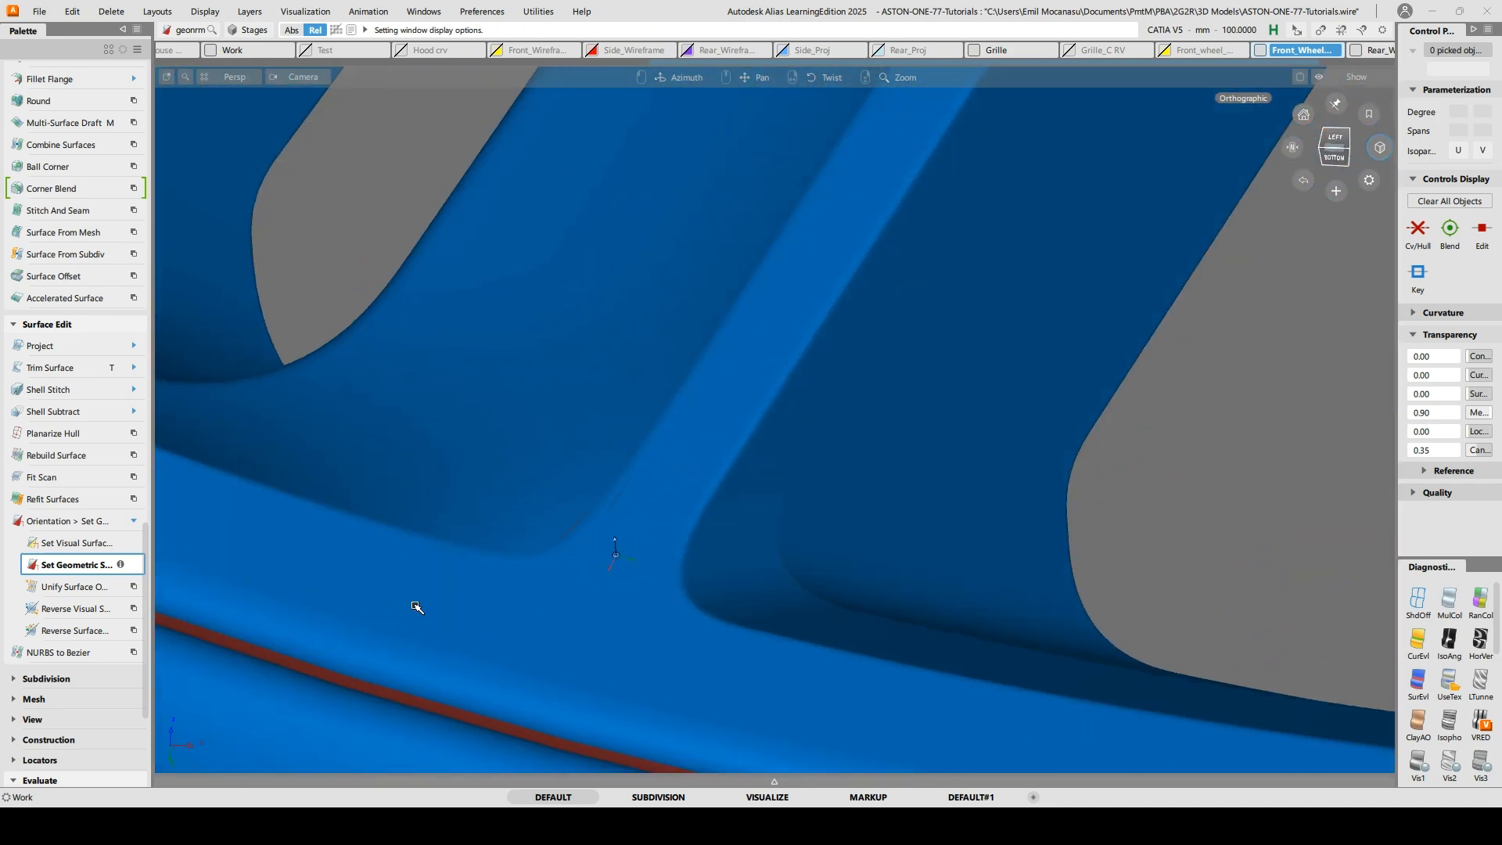
{"action": "left_click_drag", "start_coordinate": [415, 607], "coordinate": [1190, 583], "text": "alt+shift"}
{"action": "middle_click_drag", "start_coordinate": [1190, 583], "coordinate": [406, 423], "text": "alt+shift"}
{"action": "left_click_drag", "start_coordinate": [406, 422], "coordinate": [694, 329], "text": "alt+shift"}
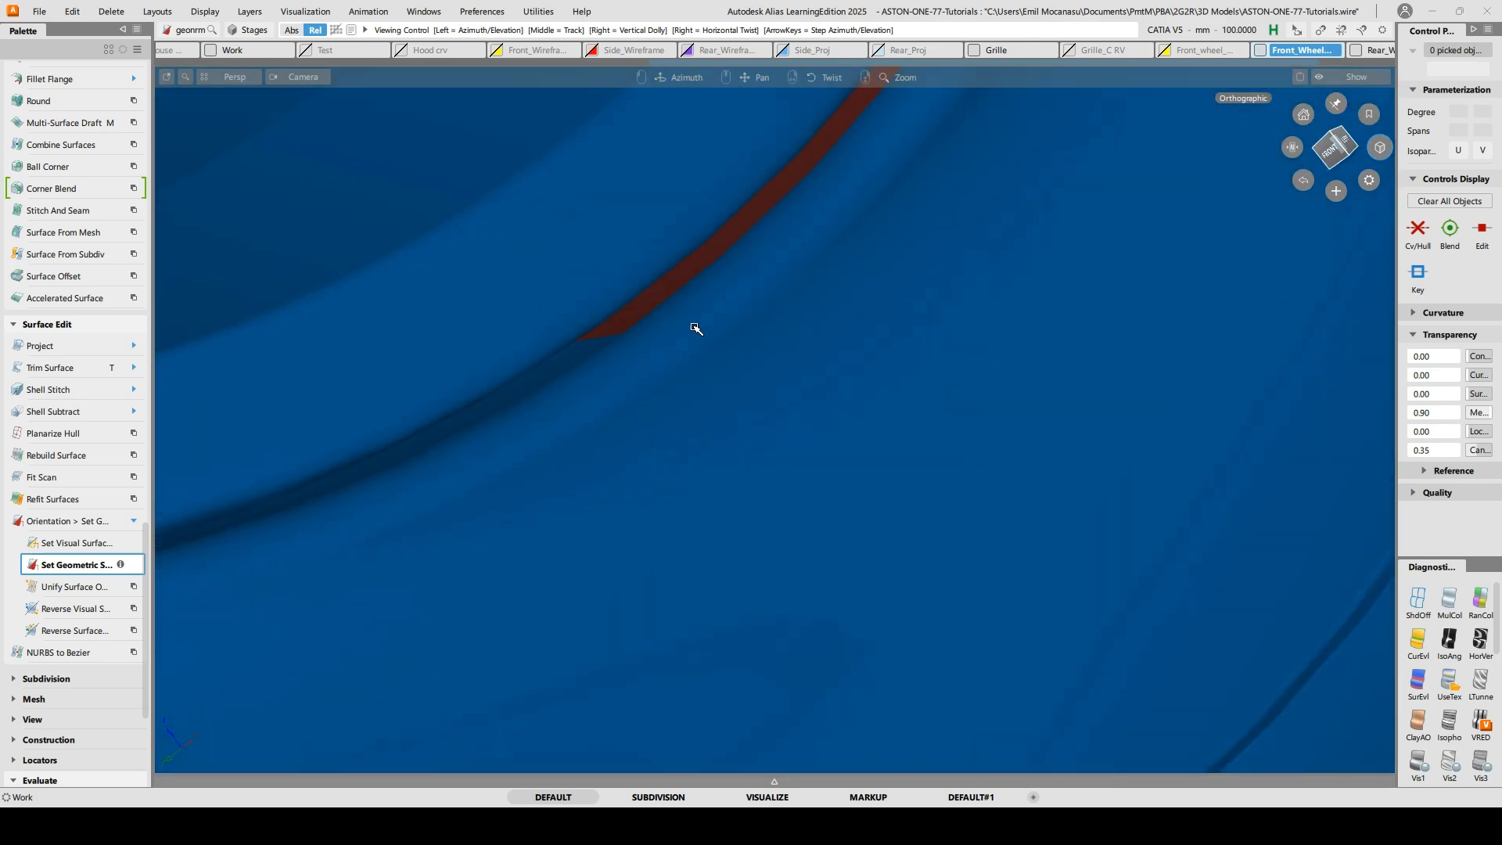
{"action": "left_click", "coordinate": [718, 290]}
Orient the remaining red strips around the gap between rim and tyre towards the camera
{"action": "right_click_drag", "start_coordinate": [769, 329], "coordinate": [860, 438], "text": "alt+shift"}
{"action": "middle_click_drag", "start_coordinate": [860, 438], "coordinate": [593, 513], "text": "alt+shift"}
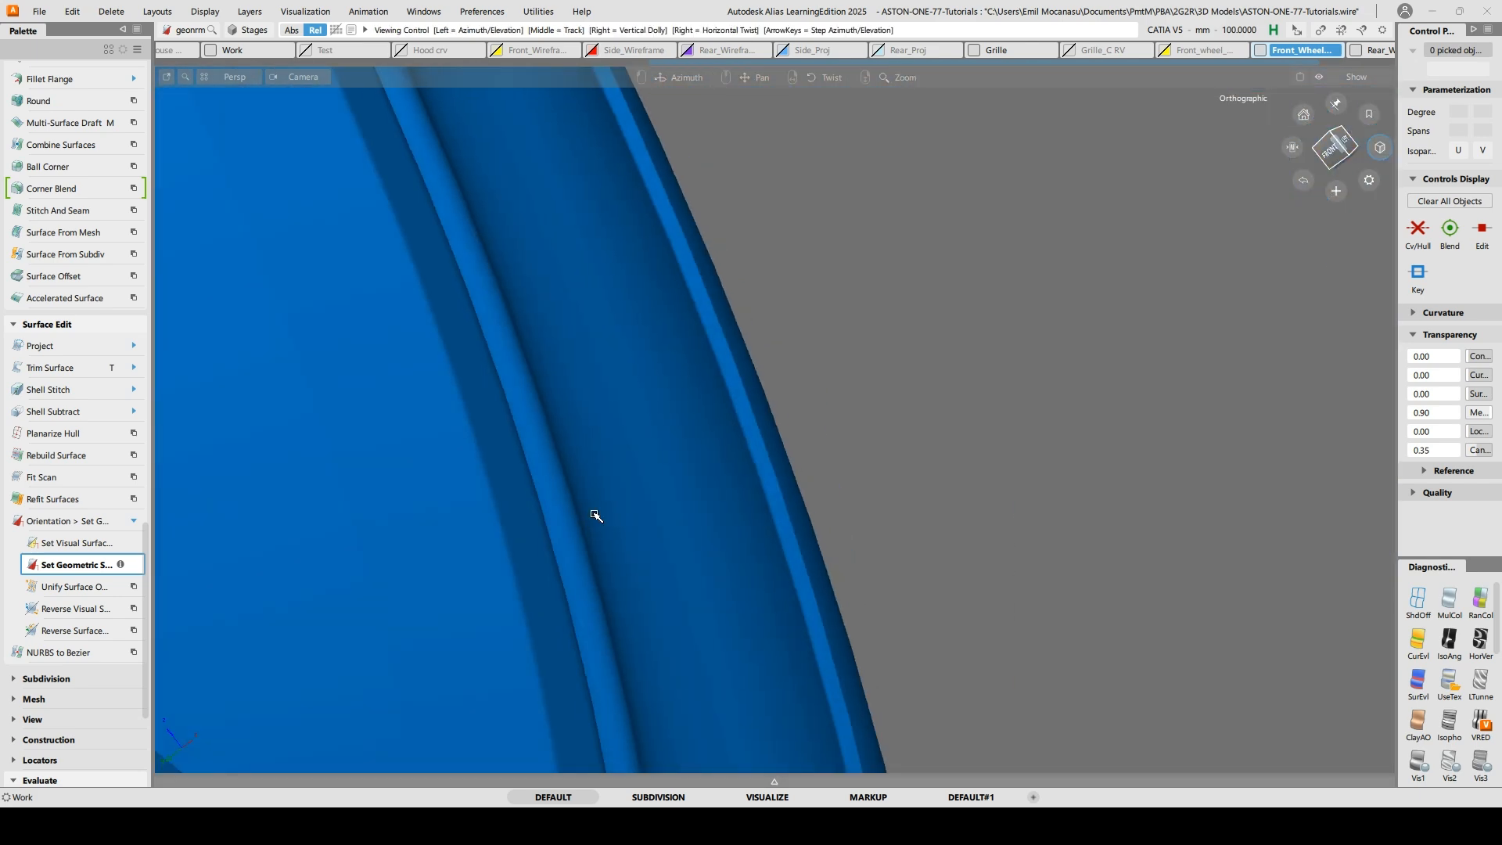
{"action": "left_click_drag", "start_coordinate": [593, 513], "coordinate": [587, 533], "text": "alt+shift"}
{"action": "middle_click_drag", "start_coordinate": [586, 533], "coordinate": [705, 698], "text": "alt+shift"}
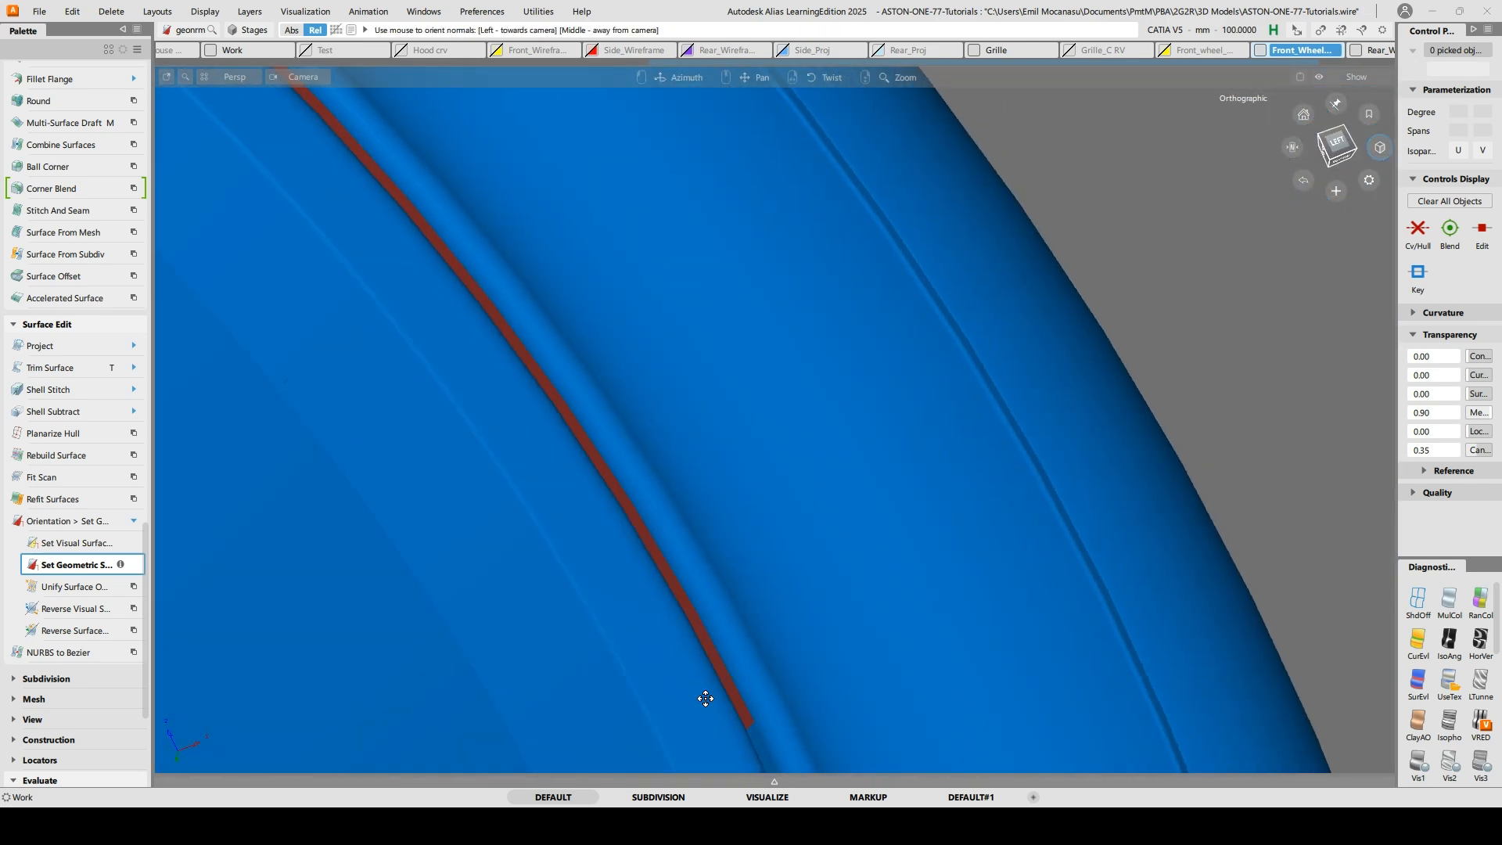
{"action": "left_click", "coordinate": [656, 528]}
{"action": "middle_click_drag", "start_coordinate": [641, 485], "coordinate": [1400, 736]}
{"action": "mouse_move", "coordinate": [597, 319]}
{"action": "middle_mouse_down", "text": "alt+shift"}
{"action": "mouse_move", "coordinate": [1240, 463]}
{"action": "mouse_move", "coordinate": [1462, 450]}
{"action": "middle_mouse_up", "text": "alt+shift"}
{"action": "left_click_drag", "start_coordinate": [608, 376], "coordinate": [365, 335], "text": "alt+shift"}
{"action": "middle_click_drag", "start_coordinate": [365, 335], "coordinate": [944, 255], "text": "alt+shift"}
{"action": "left_click", "coordinate": [838, 312]}
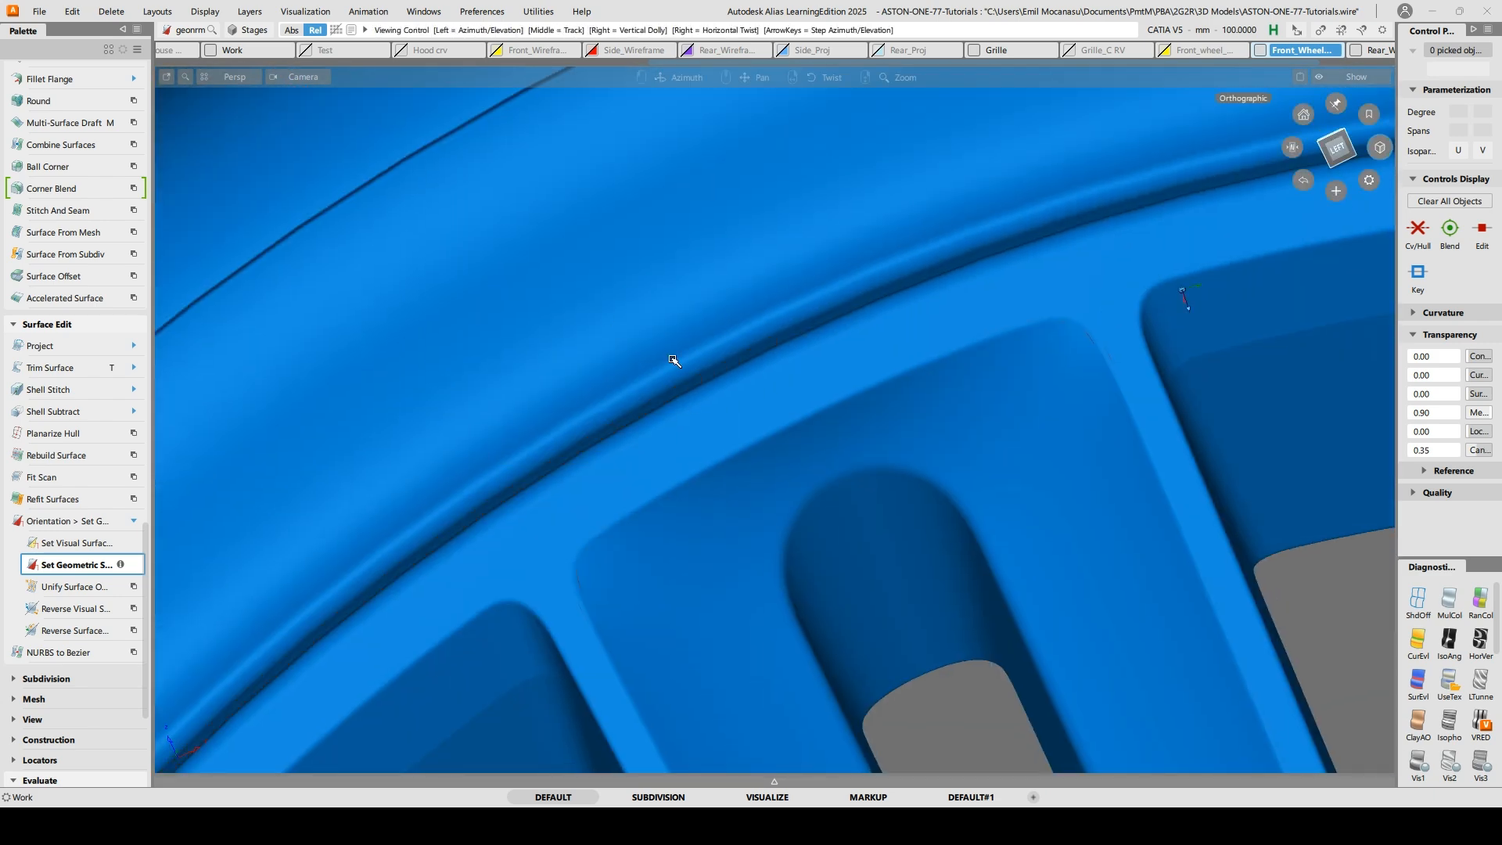
Examine the tyre, spokes, hub and bolts for any remaining reversed surfaces and return to the left view
{"action": "right_click_drag", "start_coordinate": [673, 359], "coordinate": [461, 735], "text": "alt+shift"}
{"action": "middle_click_drag", "start_coordinate": [462, 735], "coordinate": [500, 540], "text": "alt+shift"}
{"action": "right_click_drag", "start_coordinate": [500, 539], "coordinate": [509, 594], "text": "alt+shift"}
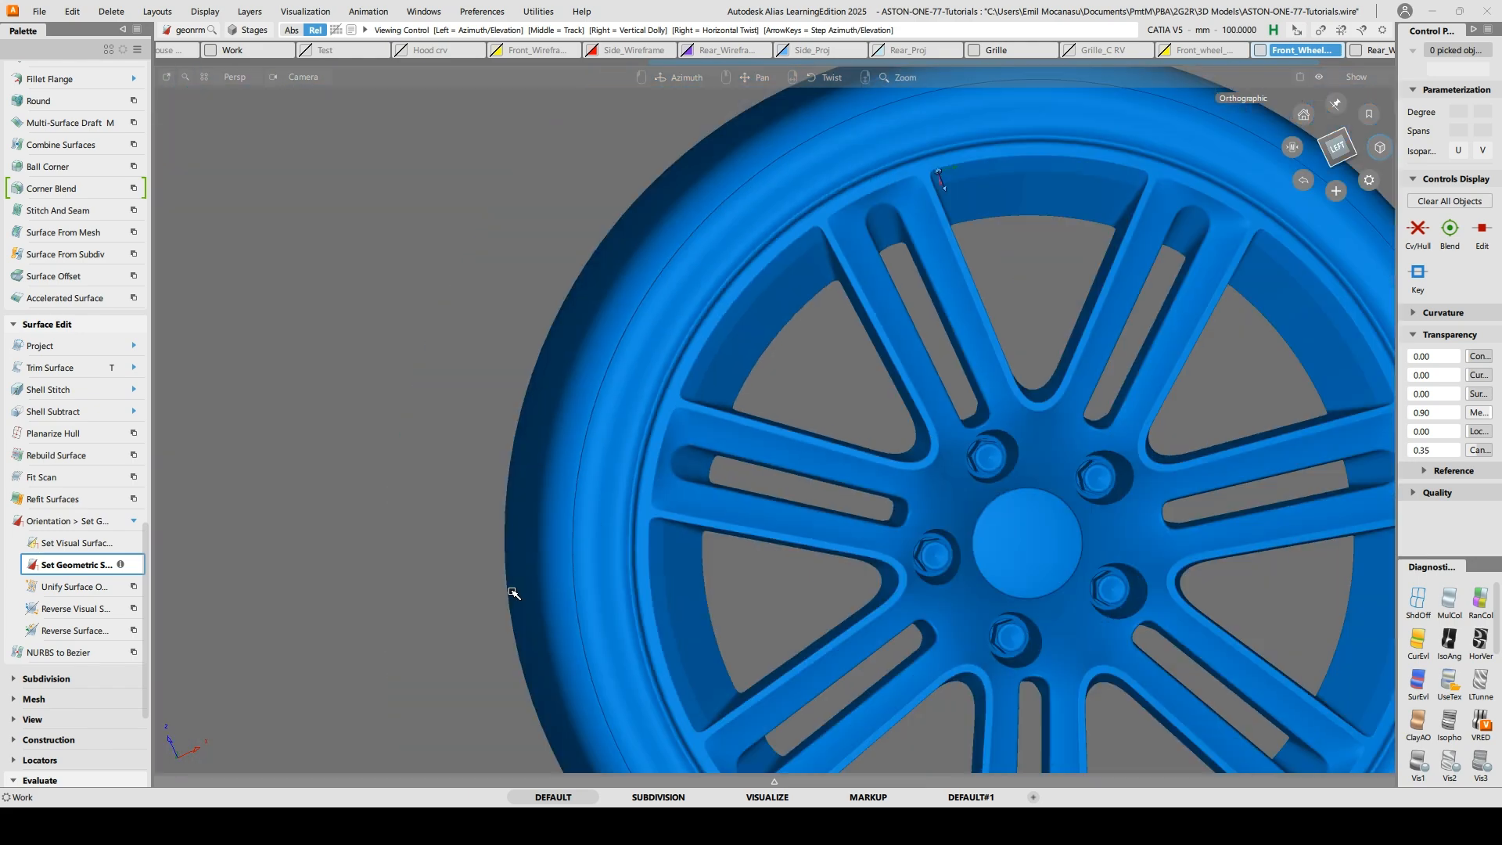
{"action": "left_click_drag", "start_coordinate": [509, 594], "coordinate": [782, 654], "text": "alt+shift"}
{"action": "right_click_drag", "start_coordinate": [781, 655], "coordinate": [801, 560], "text": "alt+shift"}
{"action": "middle_click_drag", "start_coordinate": [720, 727], "coordinate": [738, 369], "text": "alt+shift"}
{"action": "left_click_drag", "start_coordinate": [676, 496], "coordinate": [377, 474], "text": "alt+shift"}
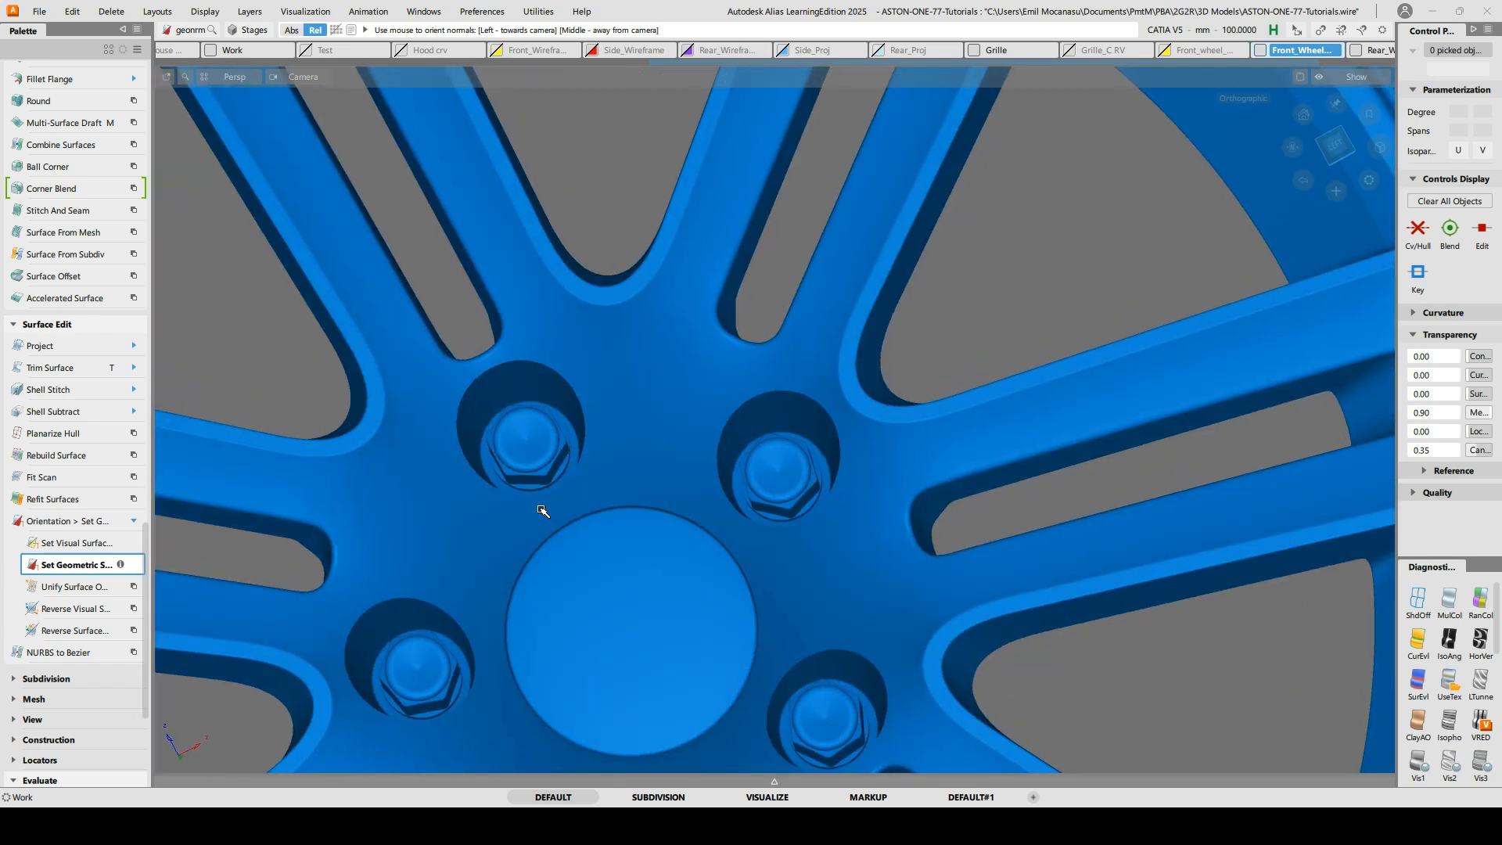
{"action": "right_click_drag", "start_coordinate": [682, 258], "coordinate": [853, 485], "text": "alt+shift"}
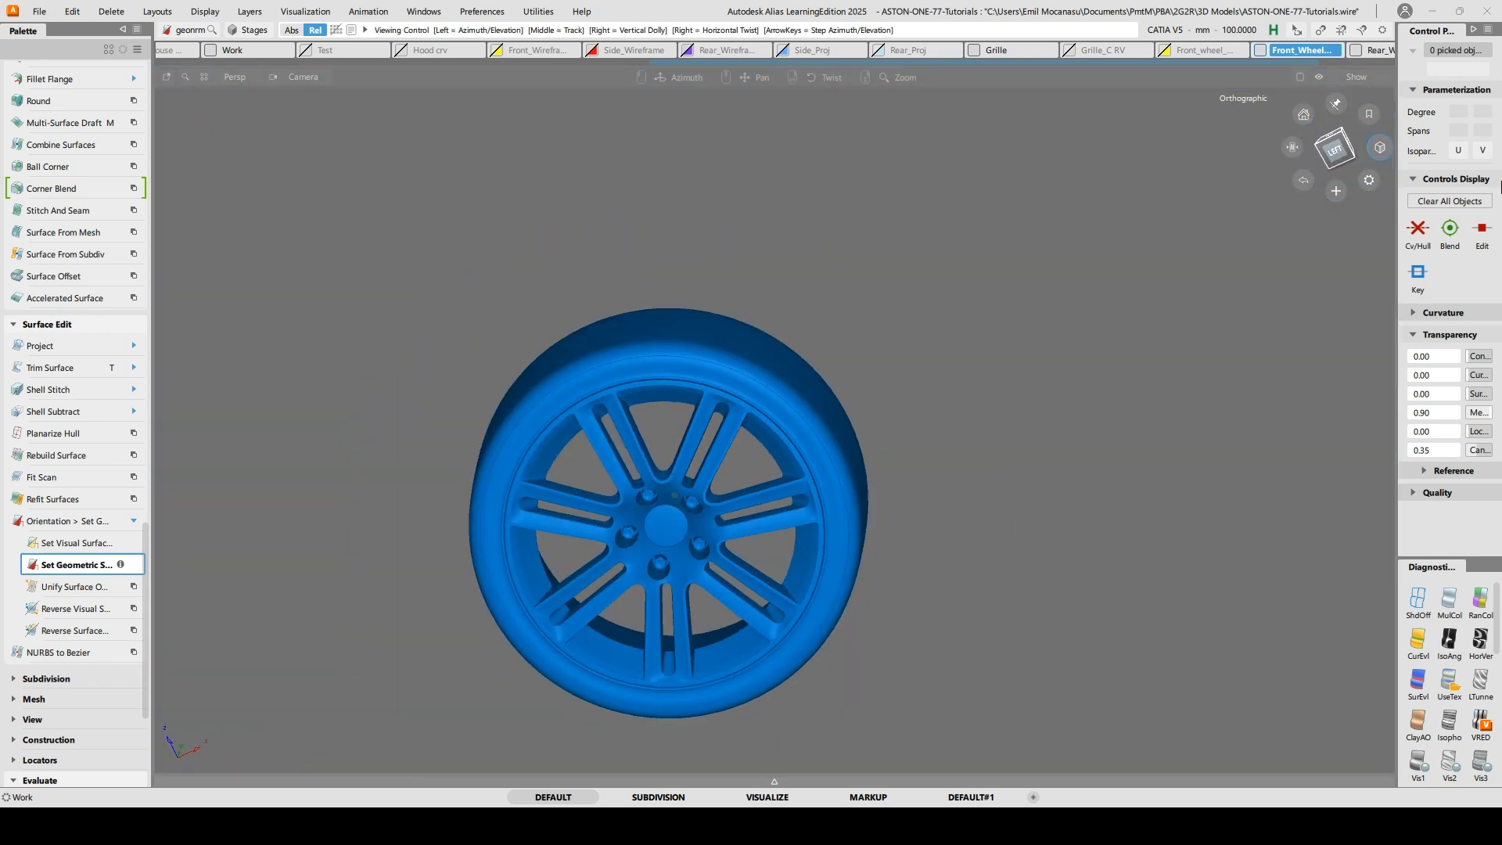
{"action": "left_click", "coordinate": [1334, 152]}
{"action": "right_click_drag", "start_coordinate": [607, 555], "coordinate": [630, 493], "text": "alt+shift"}
{"action": "middle_click_drag", "start_coordinate": [631, 493], "coordinate": [680, 410], "text": "alt+shift"}
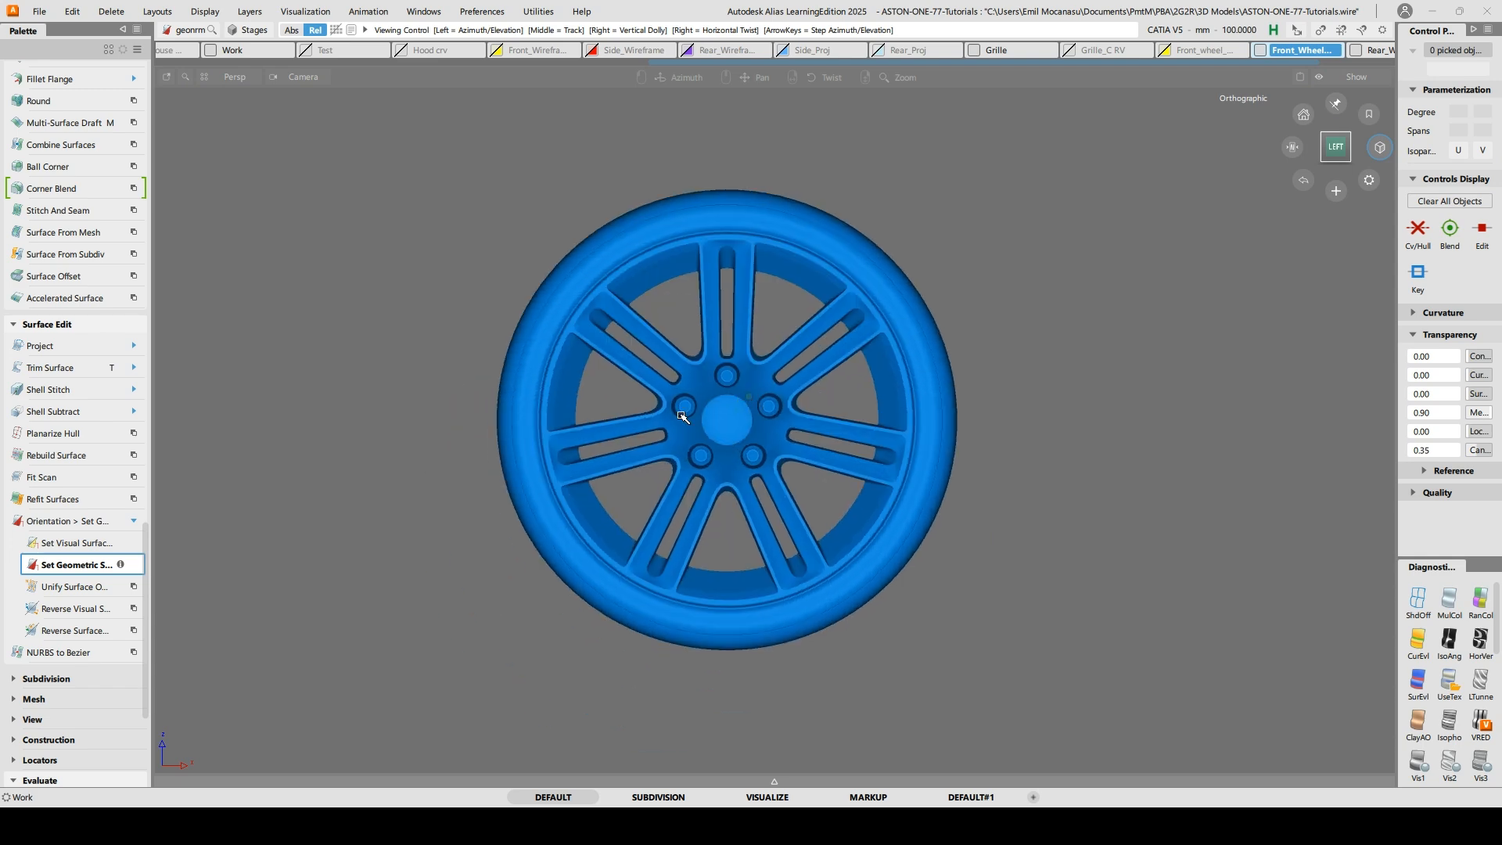
Select the entire wheel with its bolts, with curve lines displayed again, and apply reflective diagnostic shading
{"action": "left_click_drag", "start_coordinate": [667, 420], "coordinate": [702, 354], "text": "alt+shift"}
{"action": "middle_click_drag", "start_coordinate": [703, 355], "coordinate": [939, 480], "text": "alt+shift"}
{"action": "left_click_drag", "start_coordinate": [867, 413], "coordinate": [868, 372], "text": "ctrl+shift"}
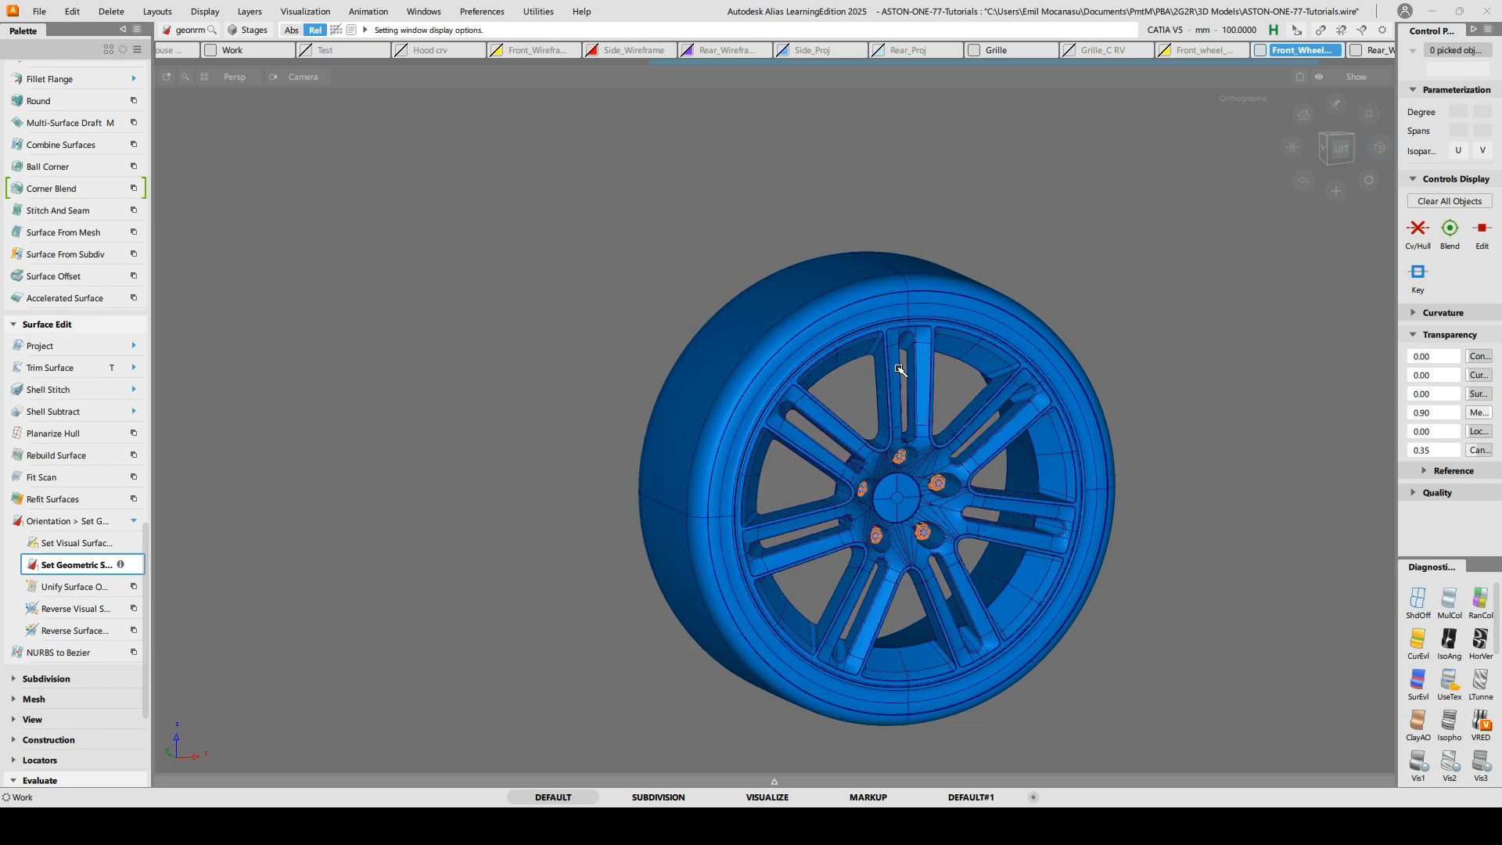
{"action": "left_click_drag", "start_coordinate": [510, 169], "coordinate": [1340, 779]}
{"action": "right_click_drag", "start_coordinate": [914, 236], "coordinate": [920, 358], "text": "alt+shift"}
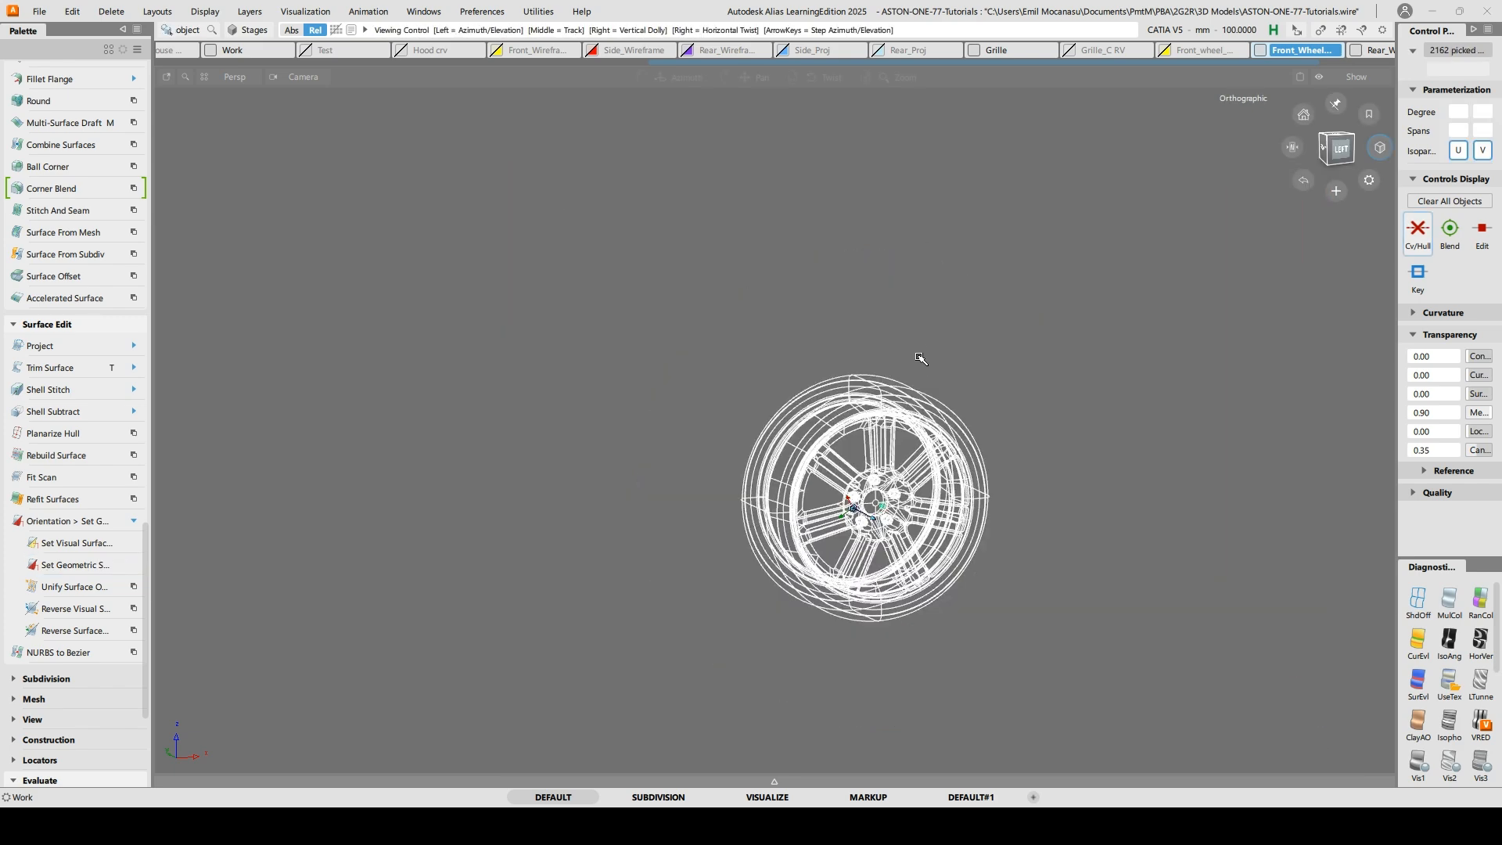
{"action": "right_click_drag", "start_coordinate": [998, 640], "coordinate": [1007, 587], "text": "alt+shift"}
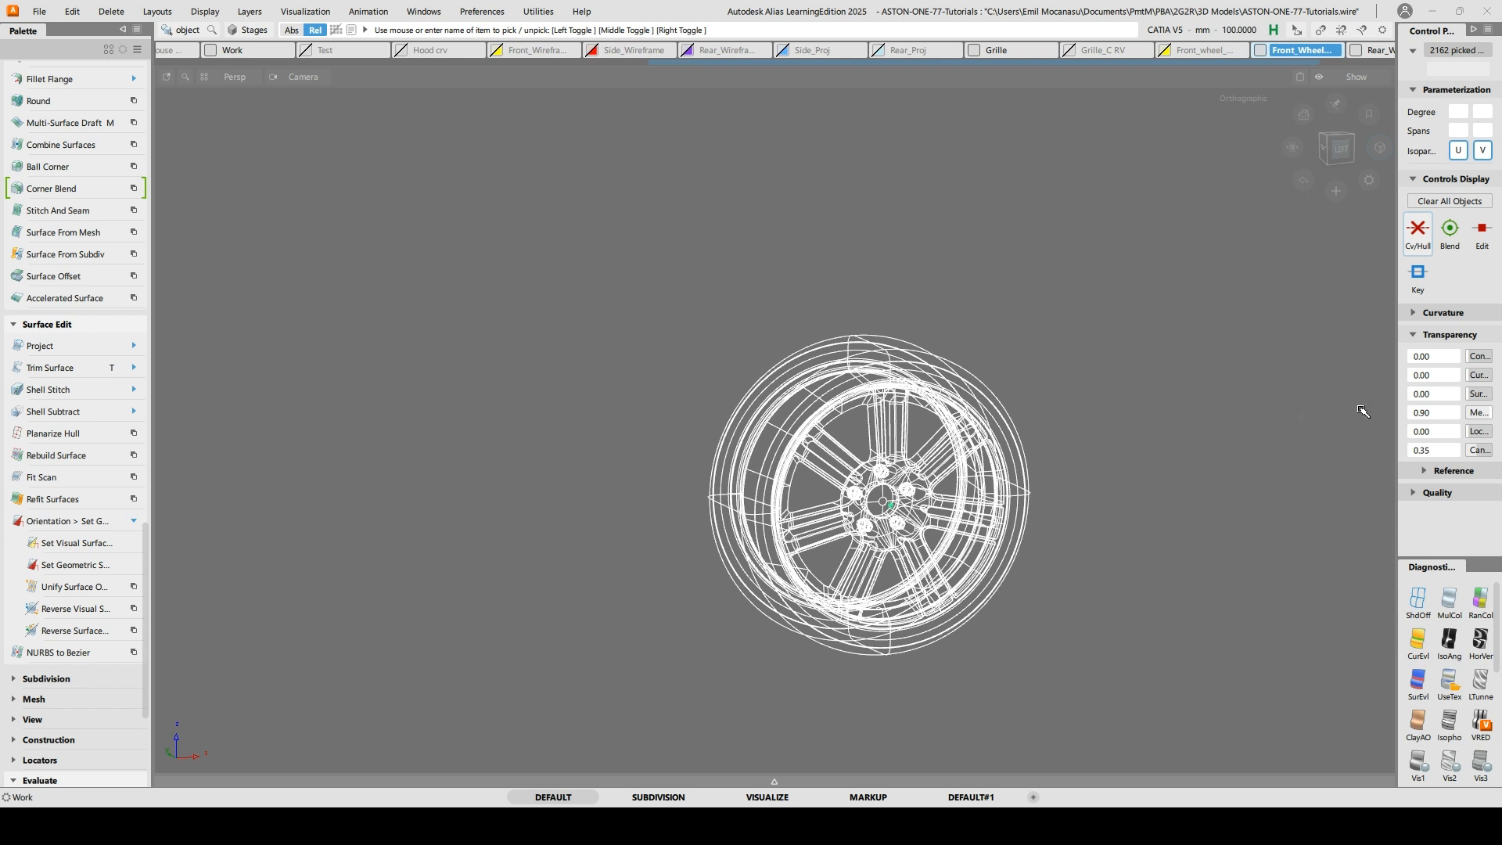
{"action": "left_click", "coordinate": [1464, 702]}
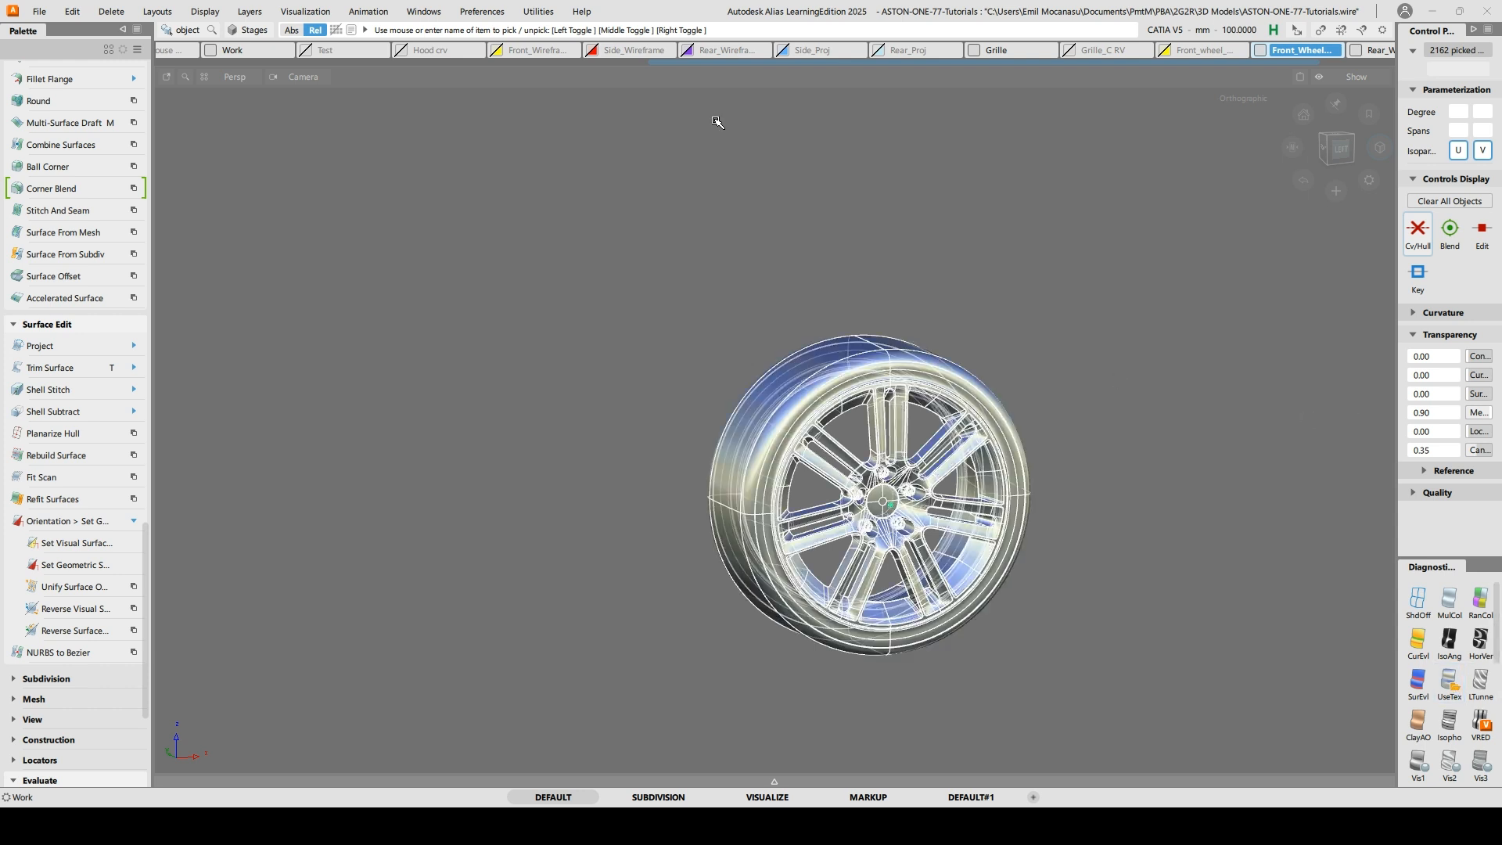
Duplicate the selected wheel and bolts by mirroring them across the XZ plane, and clear the selection
{"action": "left_click", "coordinate": [72, 11]}
{"action": "mouse_move", "coordinate": [157, 181]}
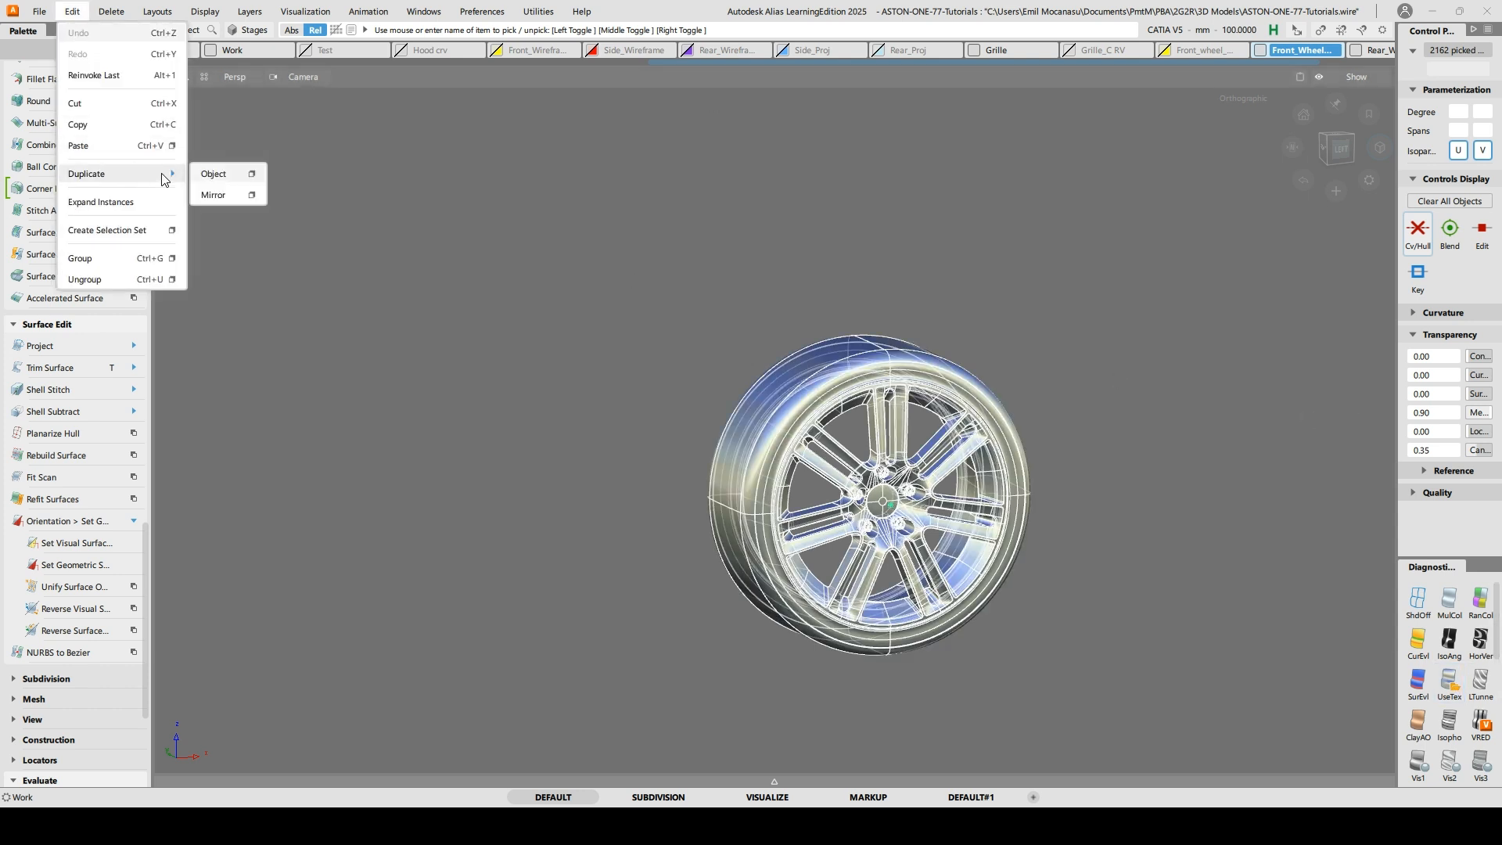
{"action": "left_click", "coordinate": [252, 194]}
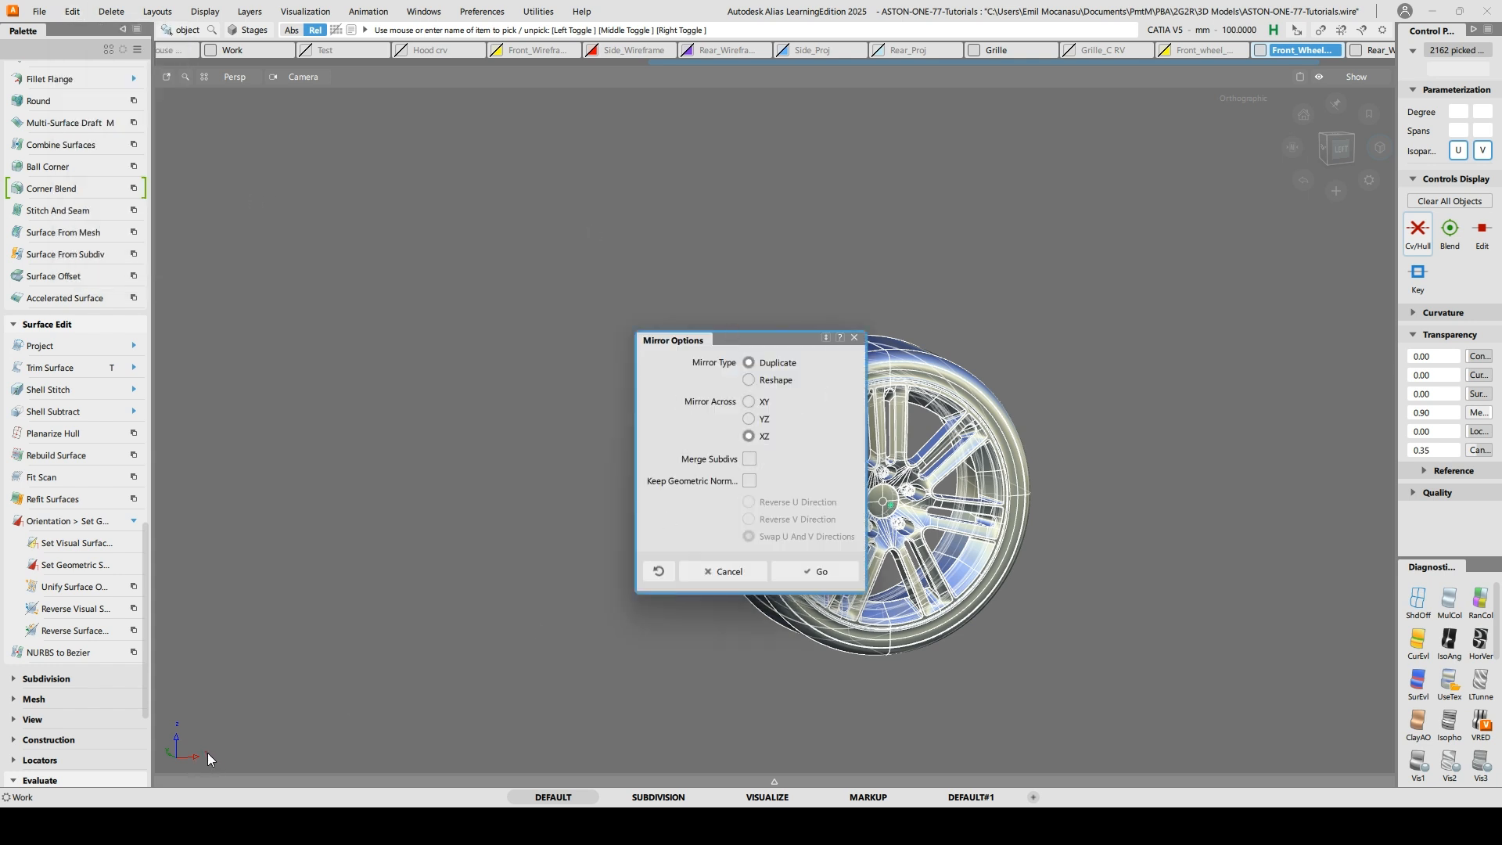
{"action": "left_click", "coordinate": [787, 566]}
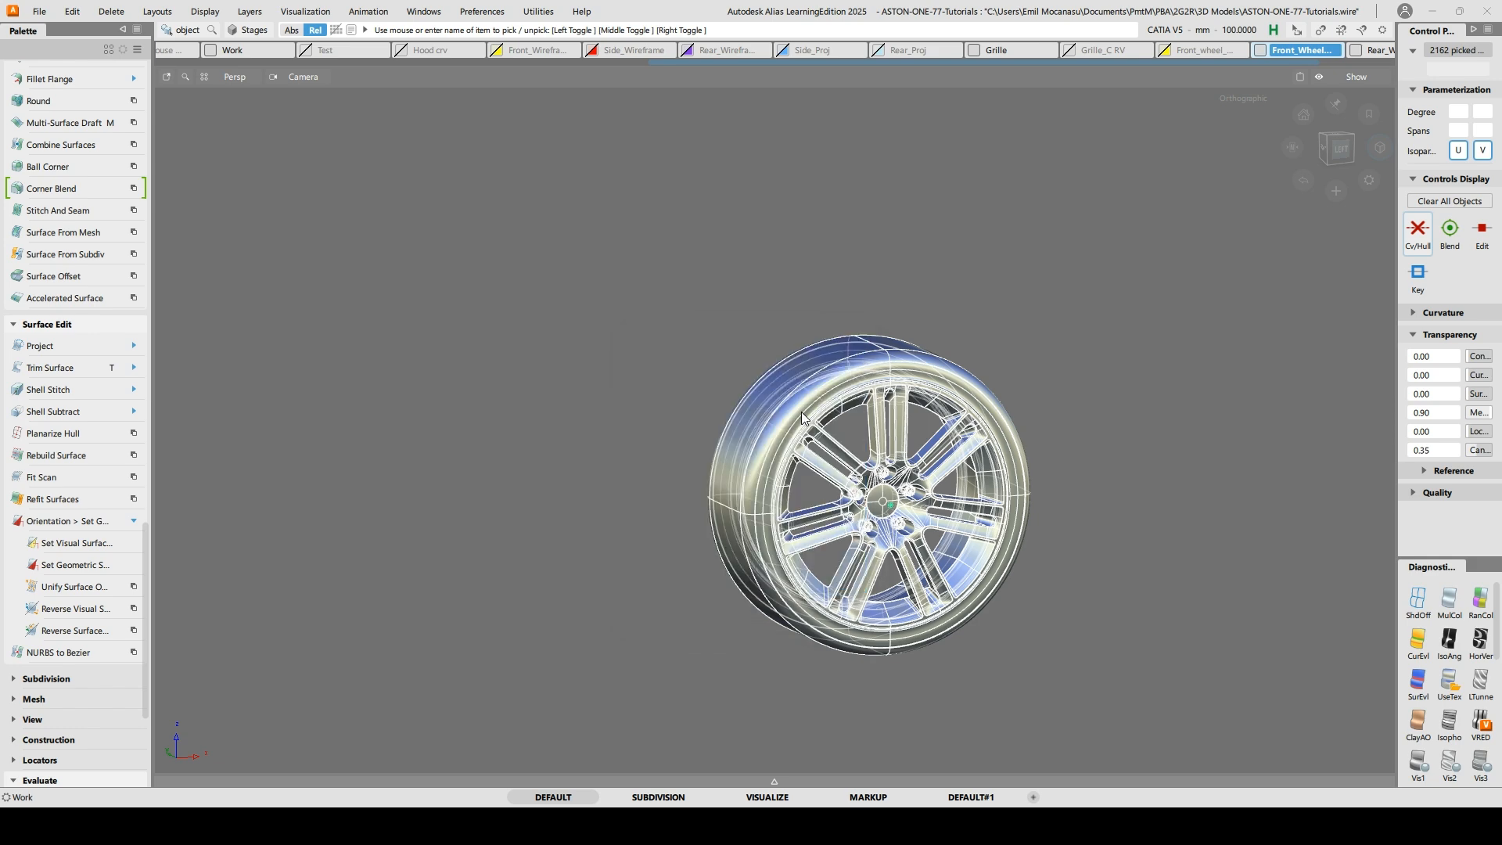
{"action": "left_click_drag", "start_coordinate": [704, 192], "coordinate": [639, 328], "text": "alt+shift"}
{"action": "left_click", "coordinate": [638, 329]}
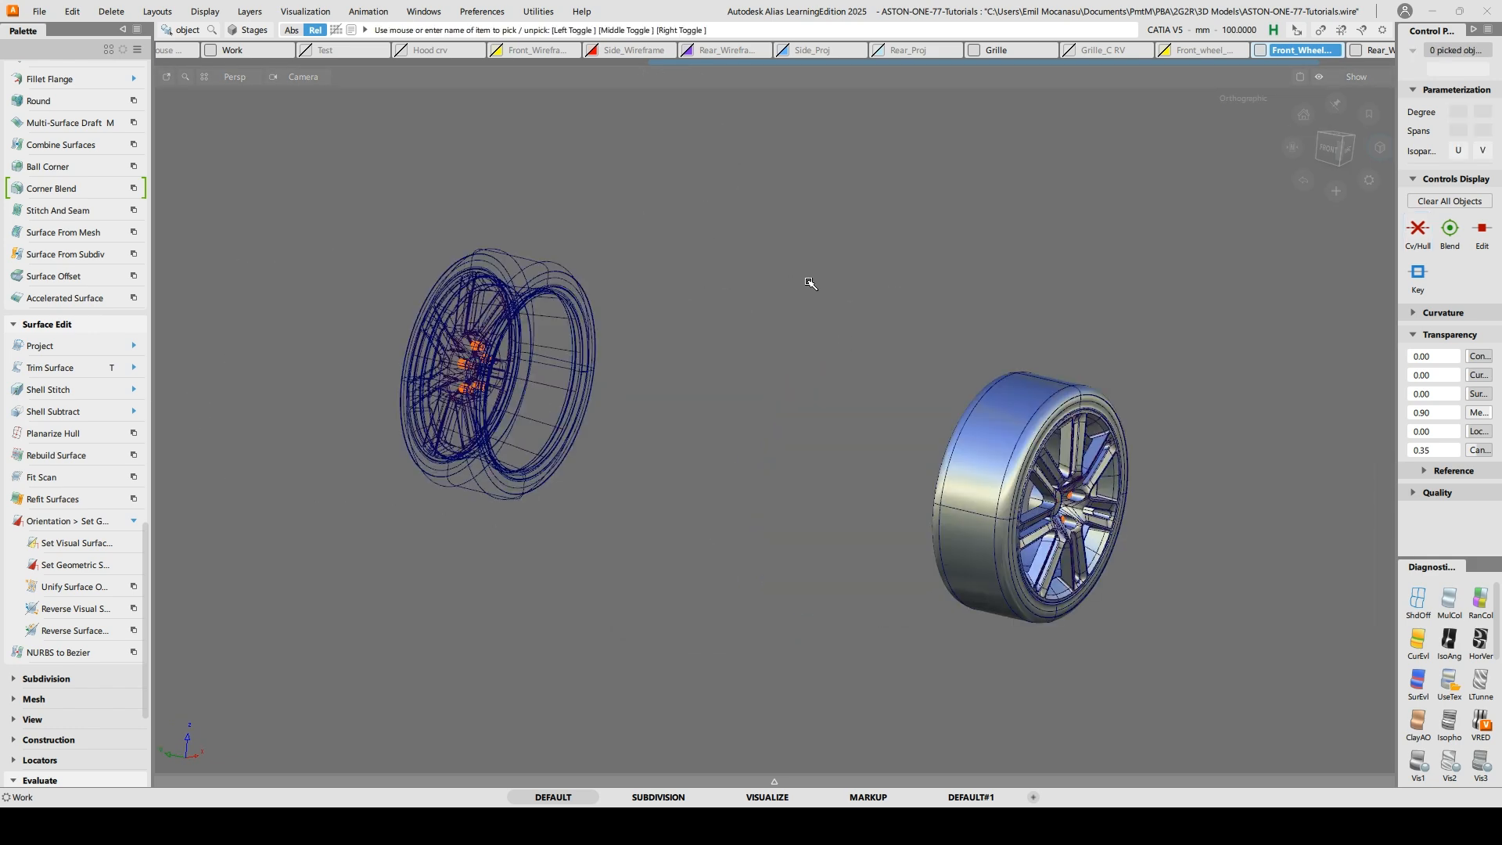
{"action": "left_click_drag", "start_coordinate": [808, 281], "coordinate": [771, 284], "text": "alt+shift"}
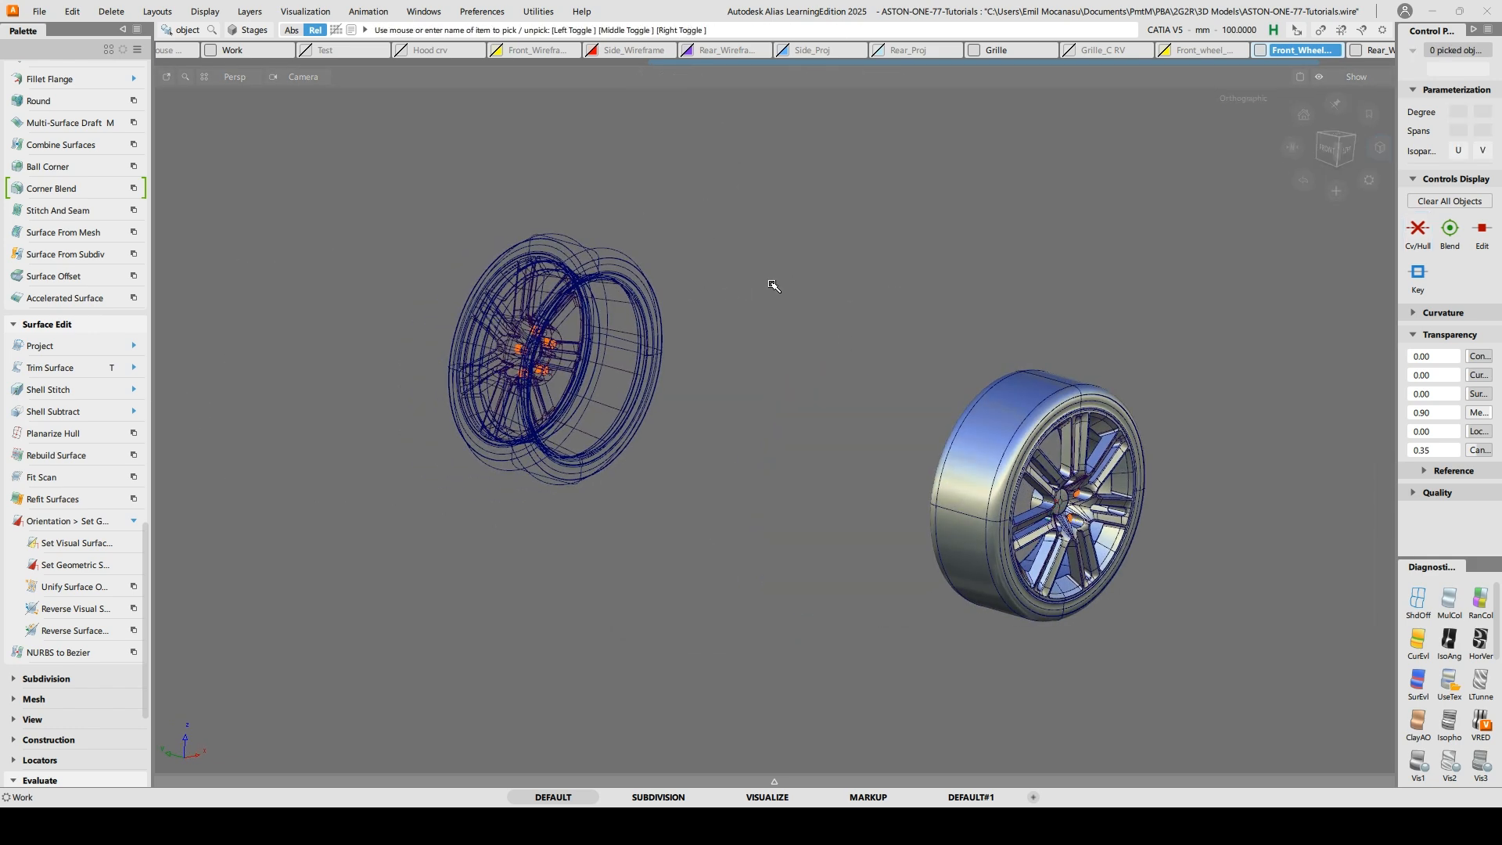
Start Set Geometric Surface Orientation again and examine the mirrored wheel from its outer and inner sides
{"action": "left_click", "coordinate": [73, 545]}
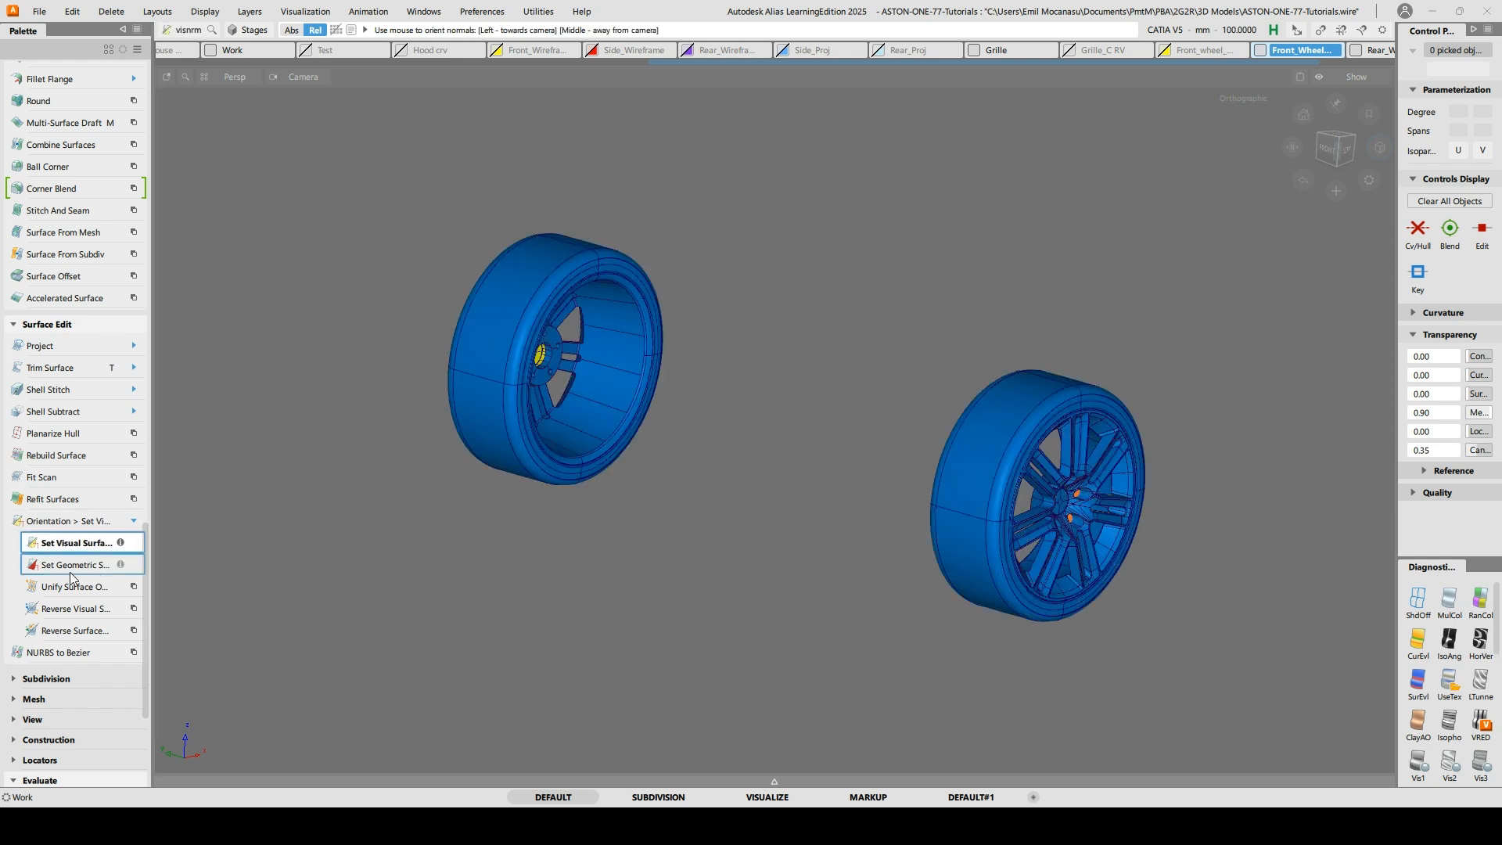
{"action": "left_click", "coordinate": [72, 566]}
{"action": "left_click_drag", "start_coordinate": [509, 367], "coordinate": [1041, 447], "text": "alt+shift"}
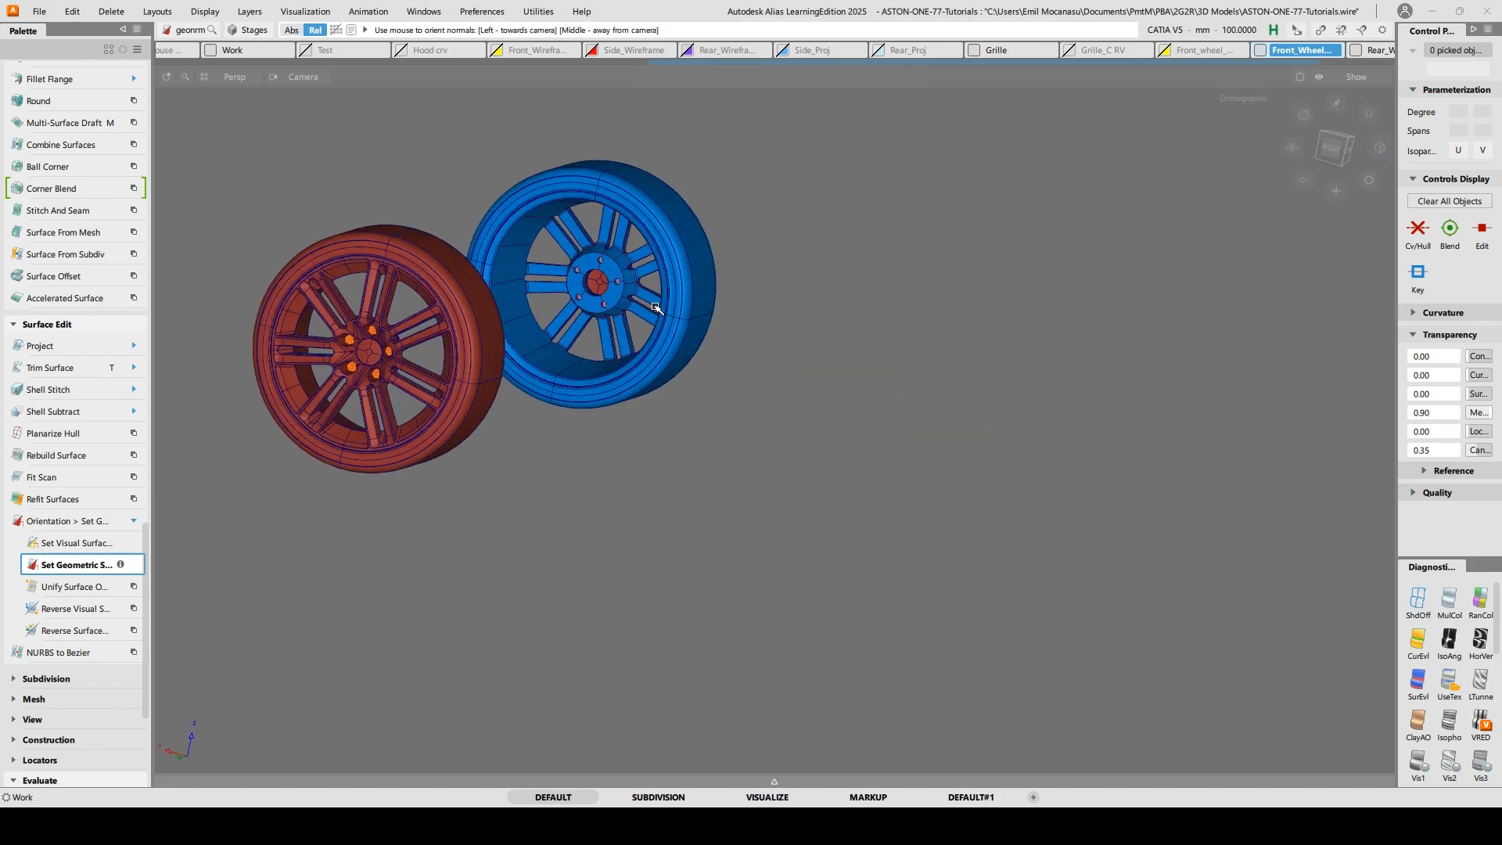
{"action": "right_click_drag", "start_coordinate": [361, 368], "coordinate": [317, 442], "text": "alt+shift"}
{"action": "right_click_drag", "start_coordinate": [731, 157], "coordinate": [646, 325], "text": "alt+shift"}
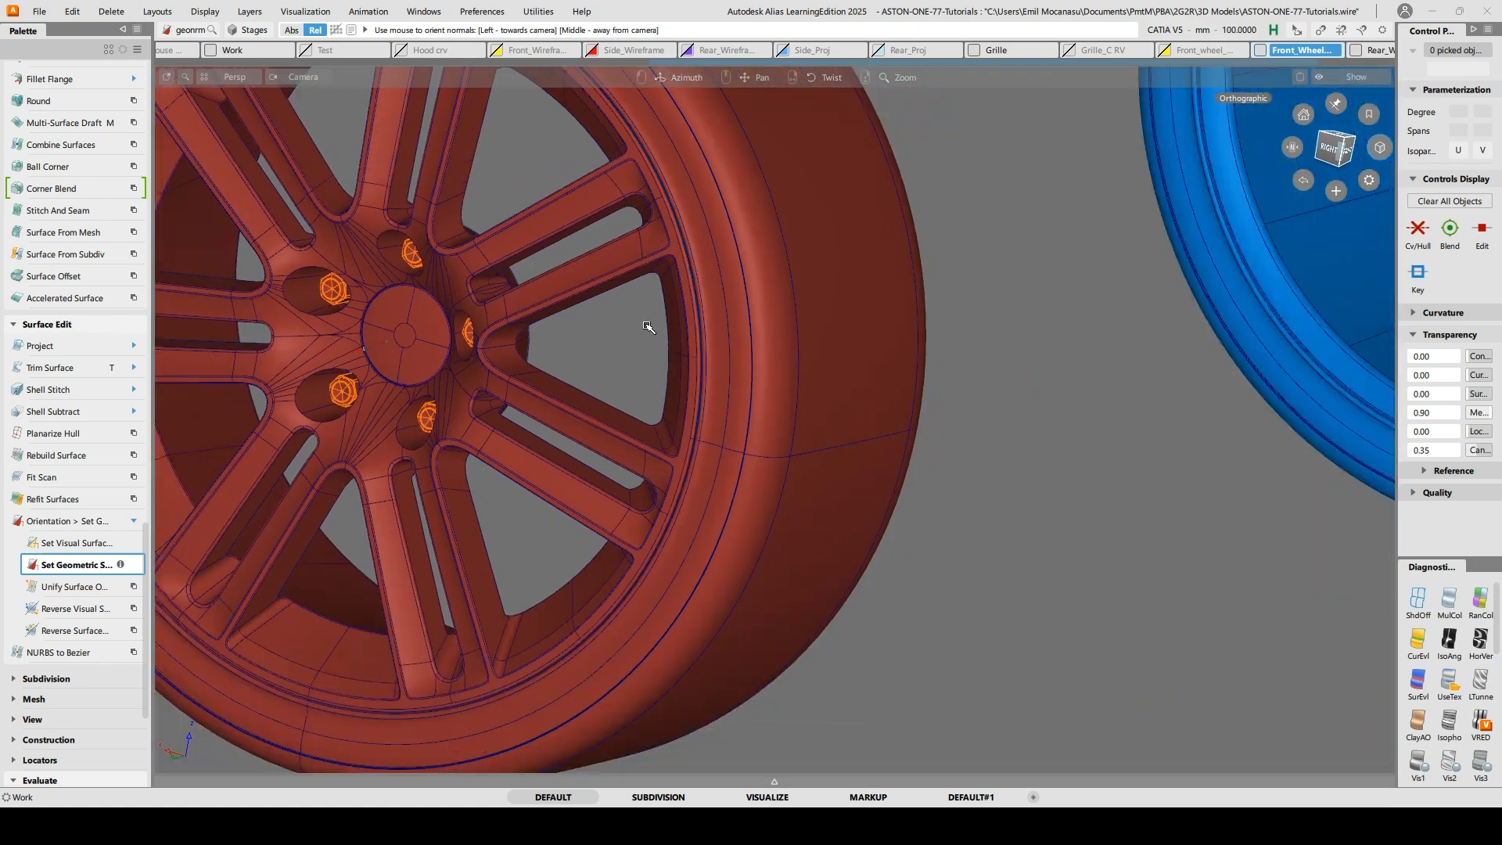
{"action": "left_click_drag", "start_coordinate": [647, 326], "coordinate": [368, 336], "text": "alt+shift"}
{"action": "right_click_drag", "start_coordinate": [731, 144], "coordinate": [539, 258], "text": "alt+shift"}
{"action": "left_click_drag", "start_coordinate": [539, 258], "coordinate": [310, 252], "text": "alt+shift"}
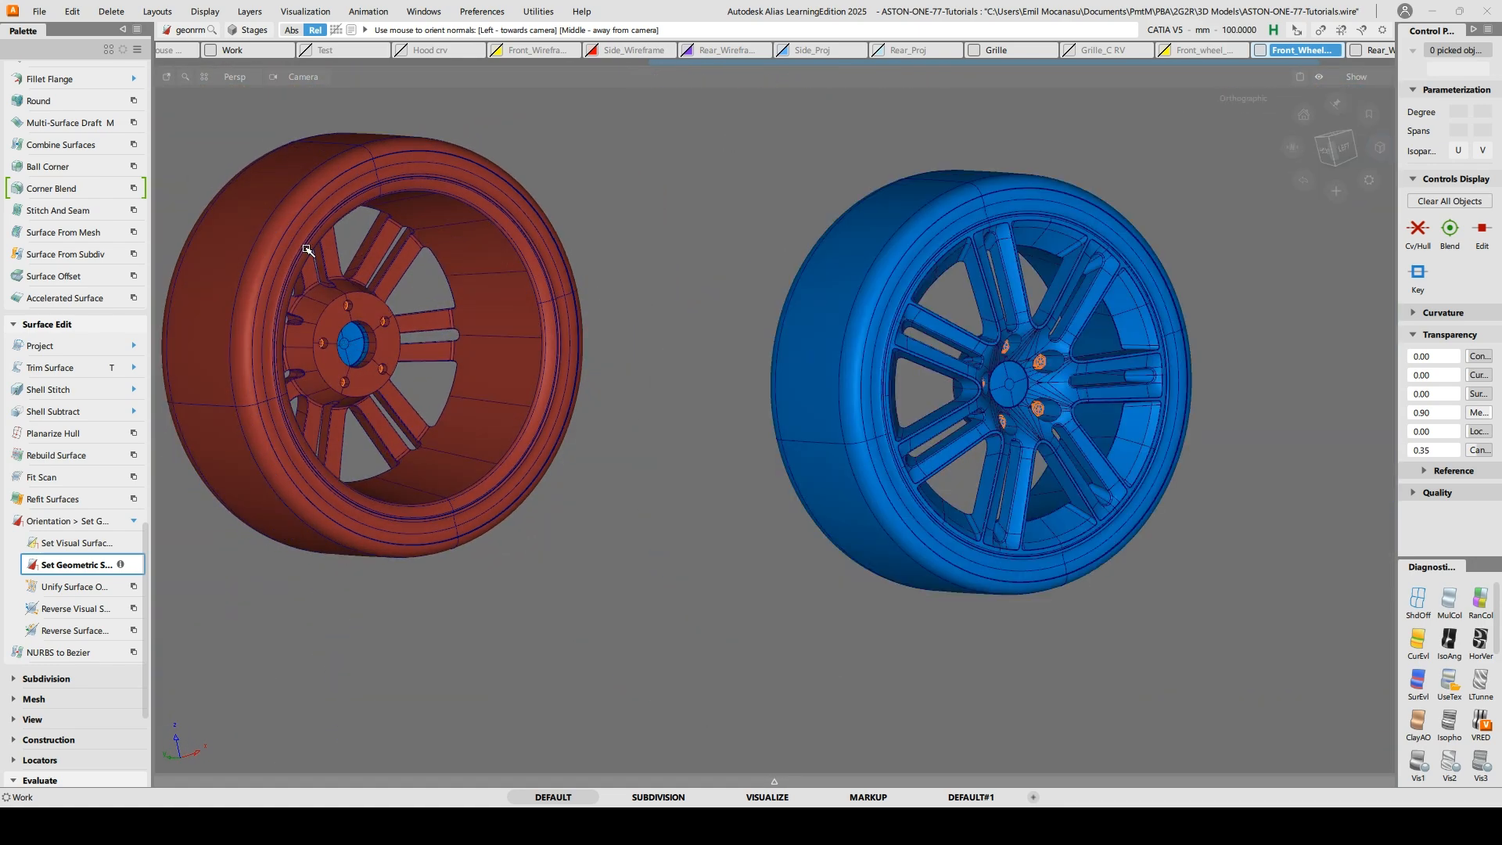
Orient the mirrored wheel's reversed tyre, rim, spoke and hub surfaces towards the camera and check the result from other angles
{"action": "left_click", "coordinate": [544, 290]}
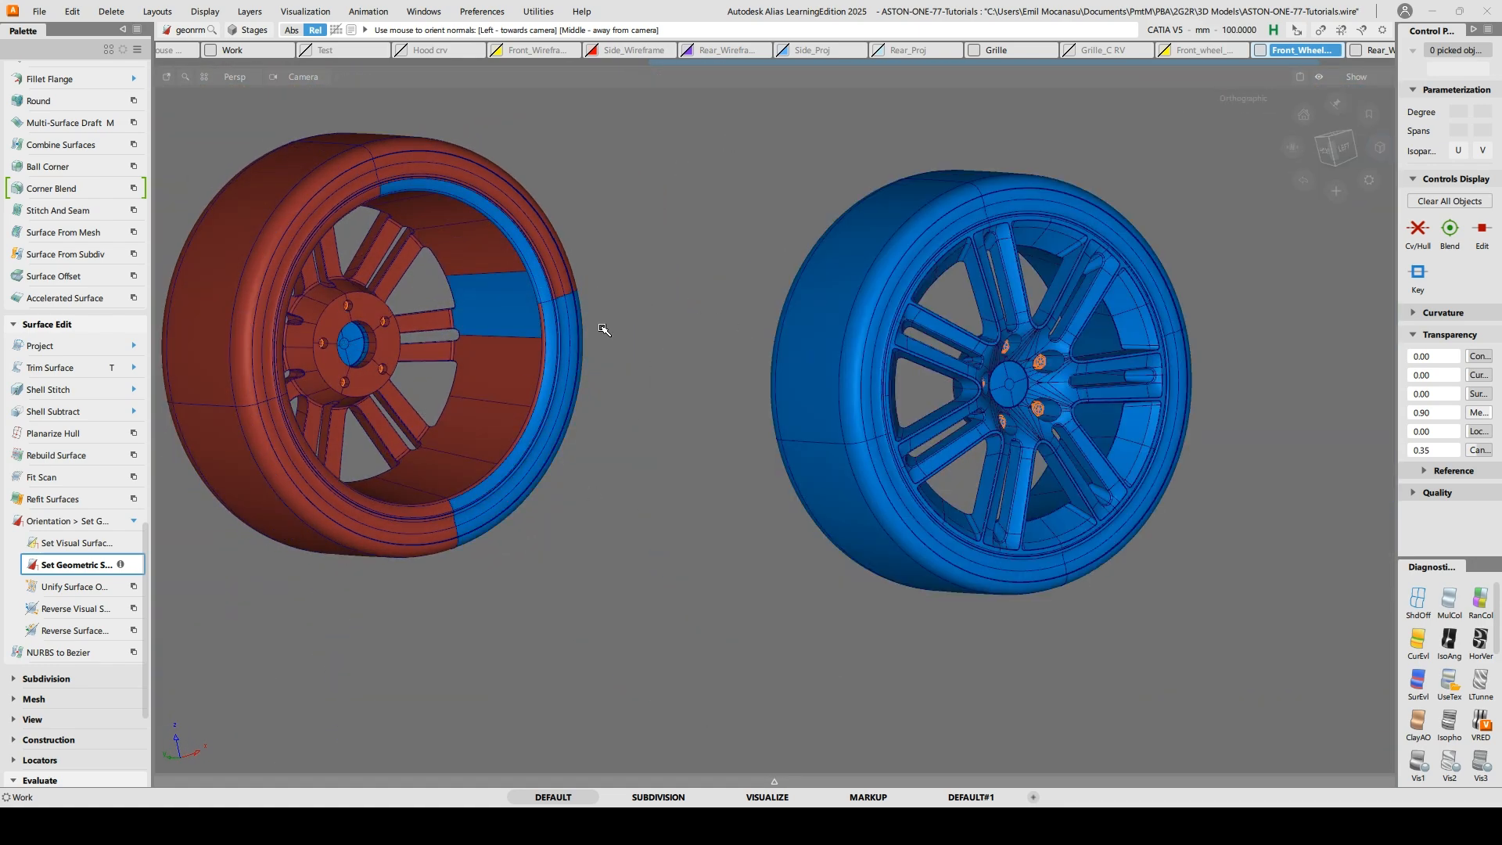
{"action": "left_click", "coordinate": [520, 470]}
{"action": "left_click", "coordinate": [309, 446]}
{"action": "left_click", "coordinate": [474, 415]}
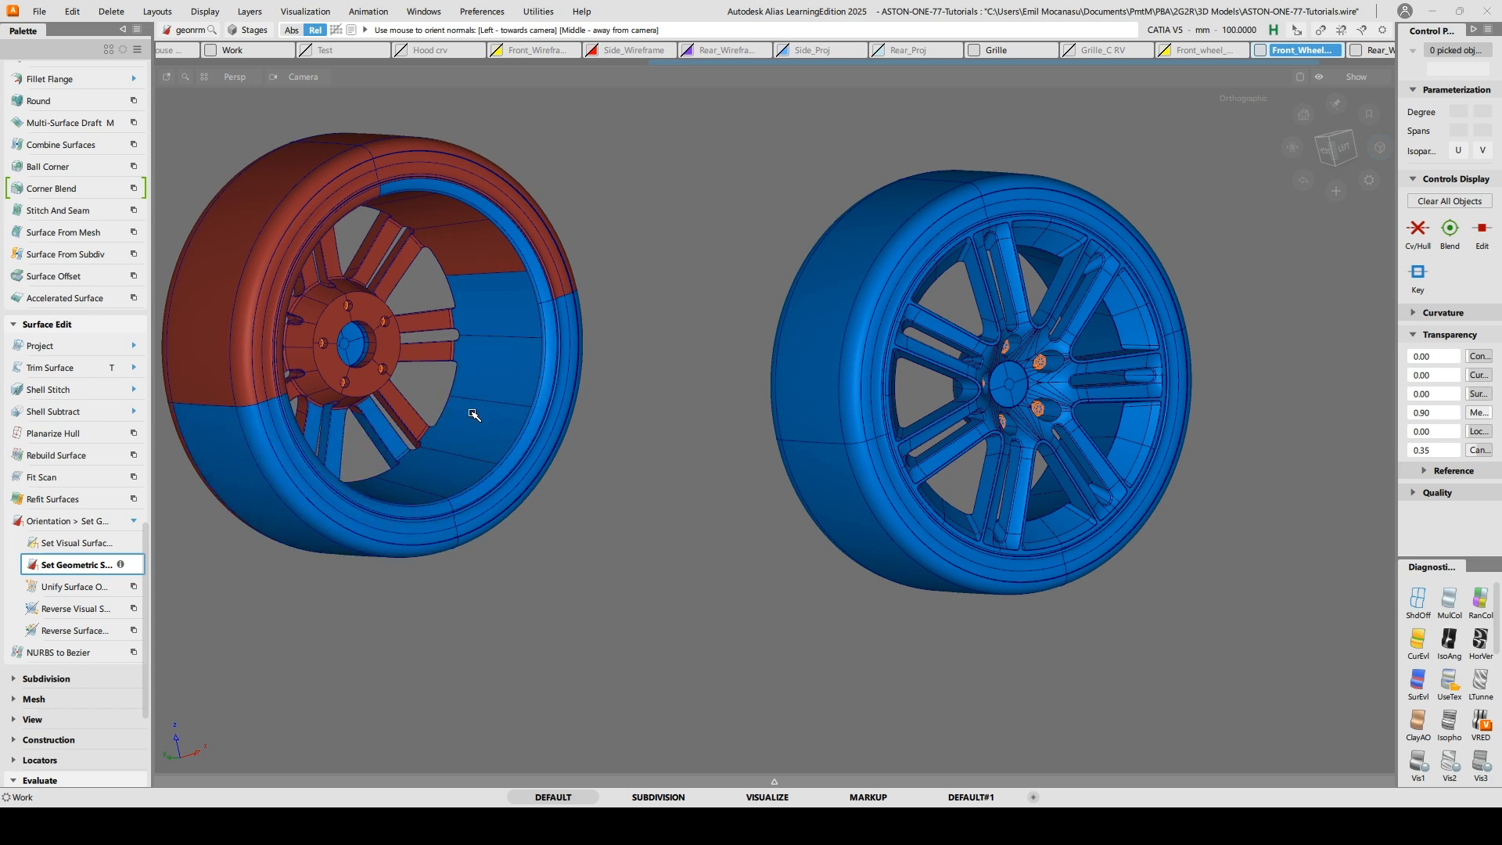
{"action": "left_click", "coordinate": [366, 172]}
{"action": "left_click", "coordinate": [290, 313]}
{"action": "middle_click_drag", "start_coordinate": [261, 313], "coordinate": [480, 312], "text": "alt+shift"}
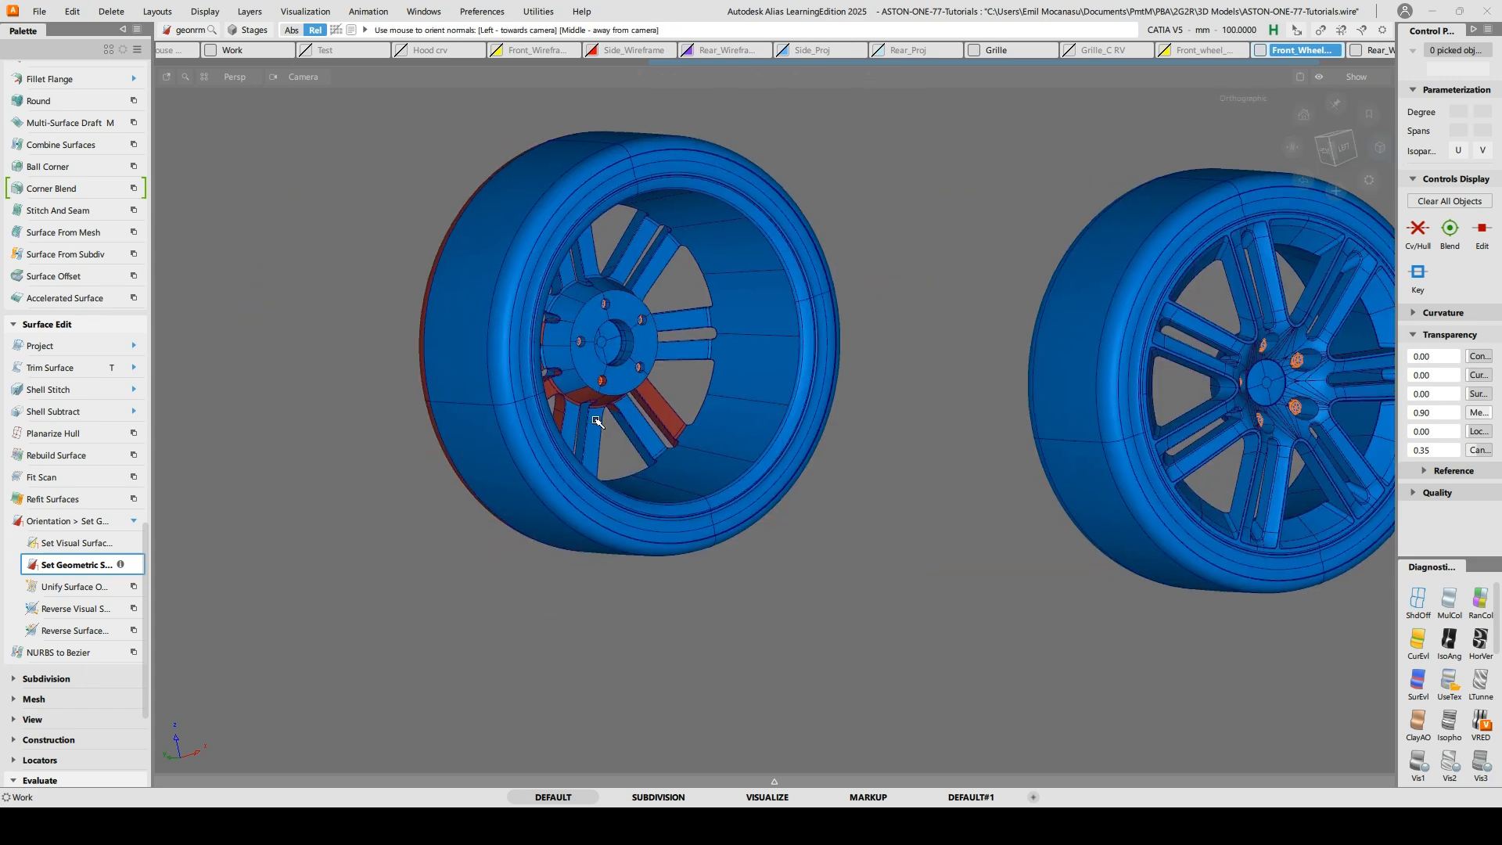
{"action": "left_click_drag", "start_coordinate": [597, 422], "coordinate": [232, 470], "text": "alt+shift"}
{"action": "scroll", "coordinate": [802, 394], "scroll_direction": "down", "scroll_amount": 3}
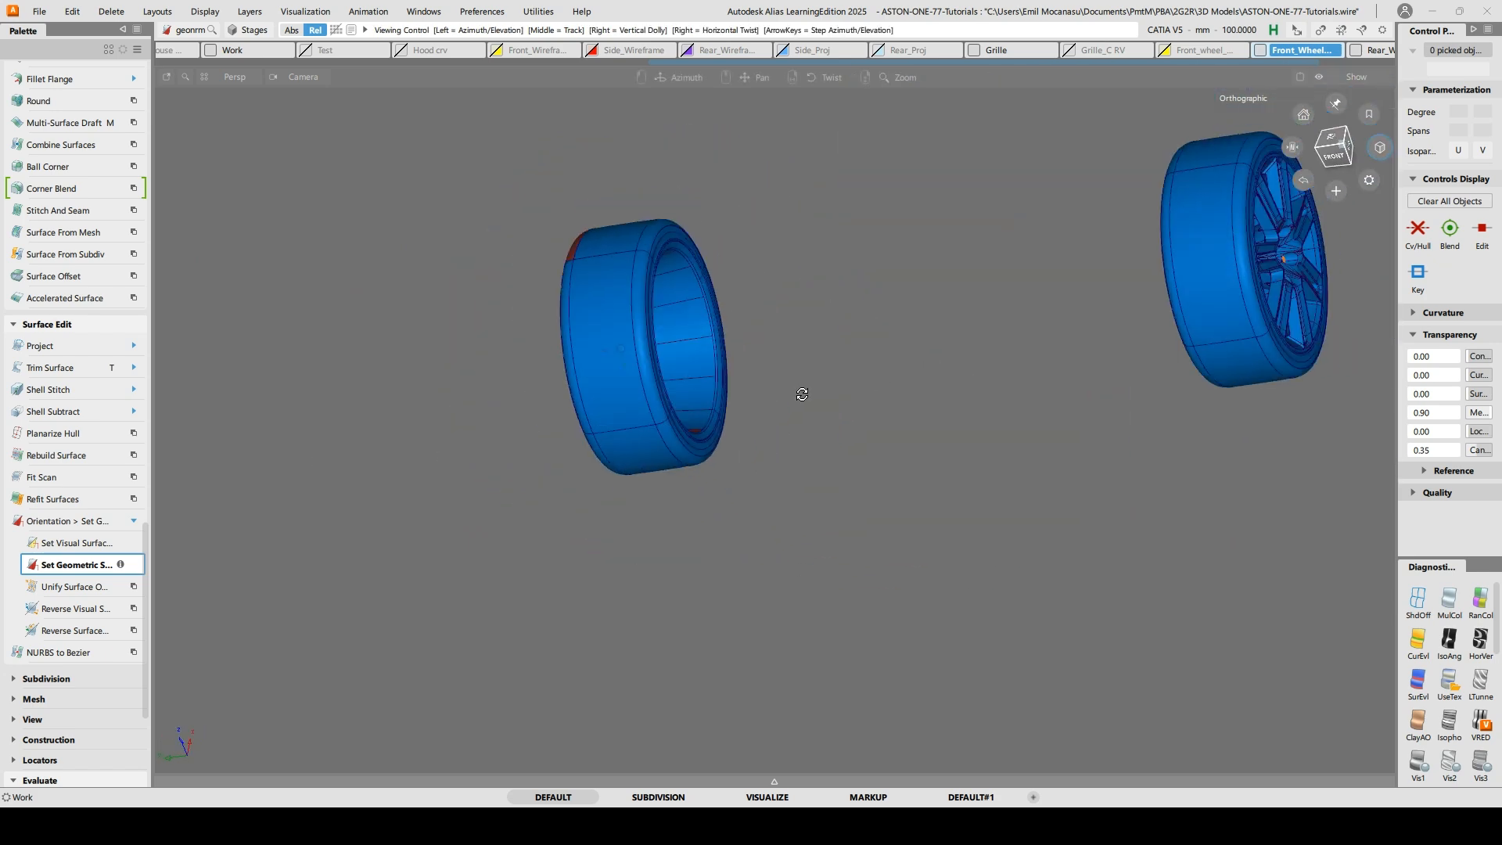
{"action": "left_click_drag", "start_coordinate": [802, 394], "coordinate": [747, 412], "text": "alt+shift"}
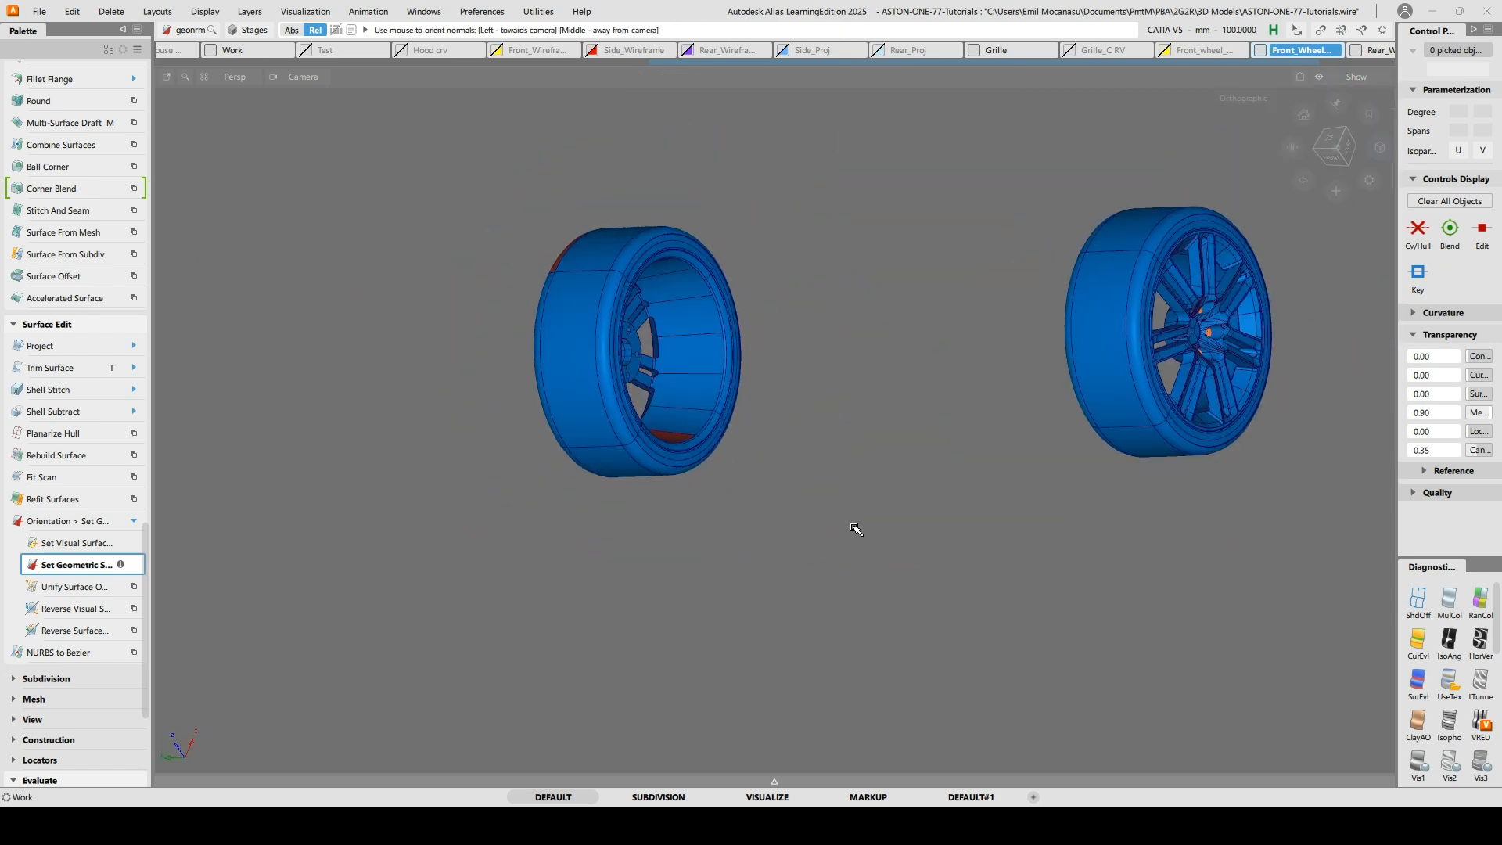
Delete the mirrored duplicate wheel, keeping only the original front wheel
{"action": "left_click_drag", "start_coordinate": [852, 527], "coordinate": [501, 189]}
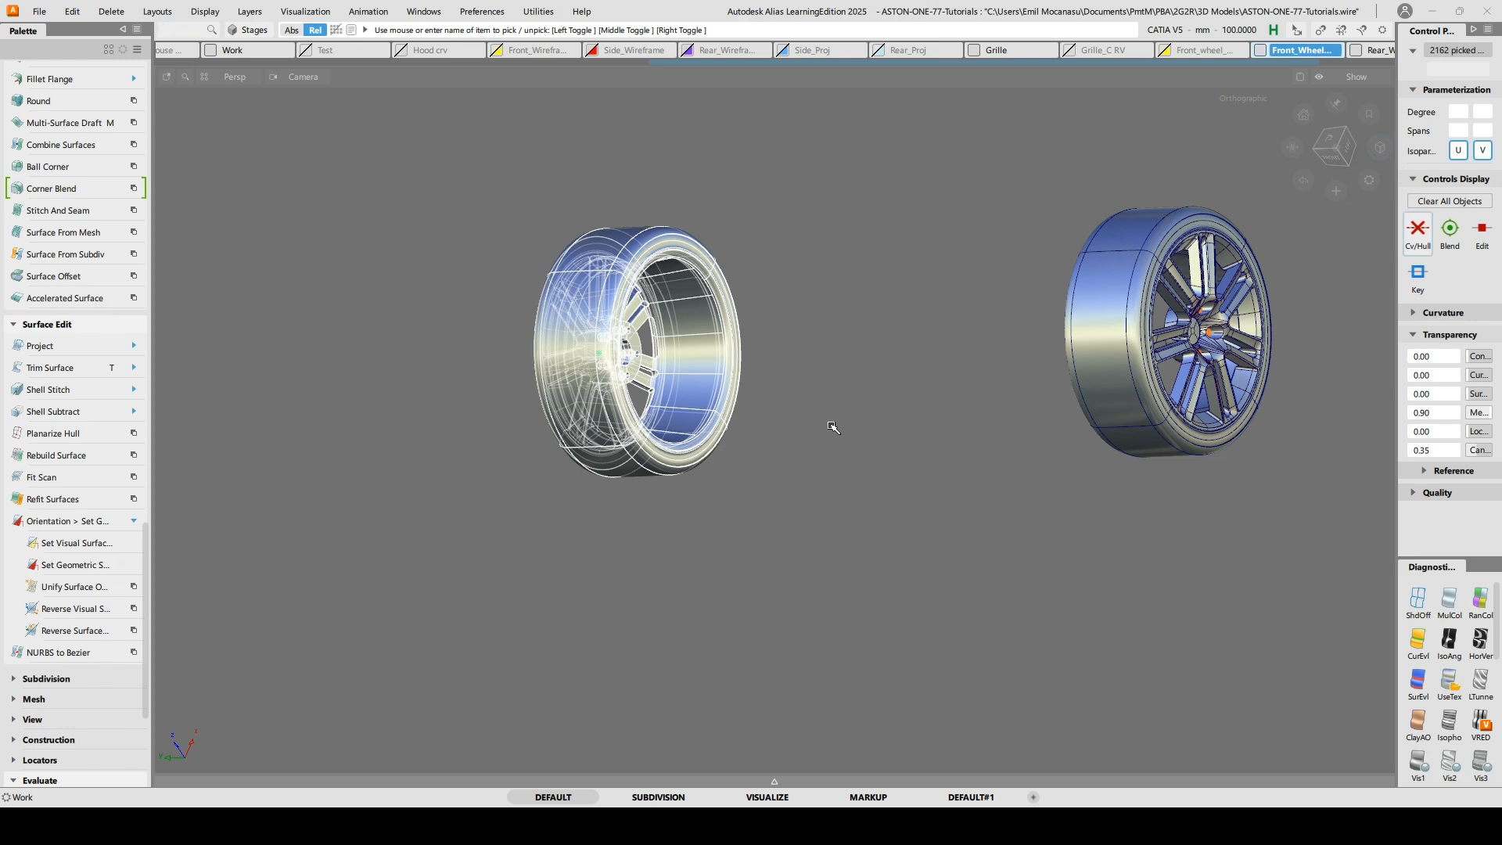
{"action": "key", "text": "Delete"}
{"action": "left_click_drag", "start_coordinate": [1056, 540], "coordinate": [819, 495], "text": "alt+shift"}
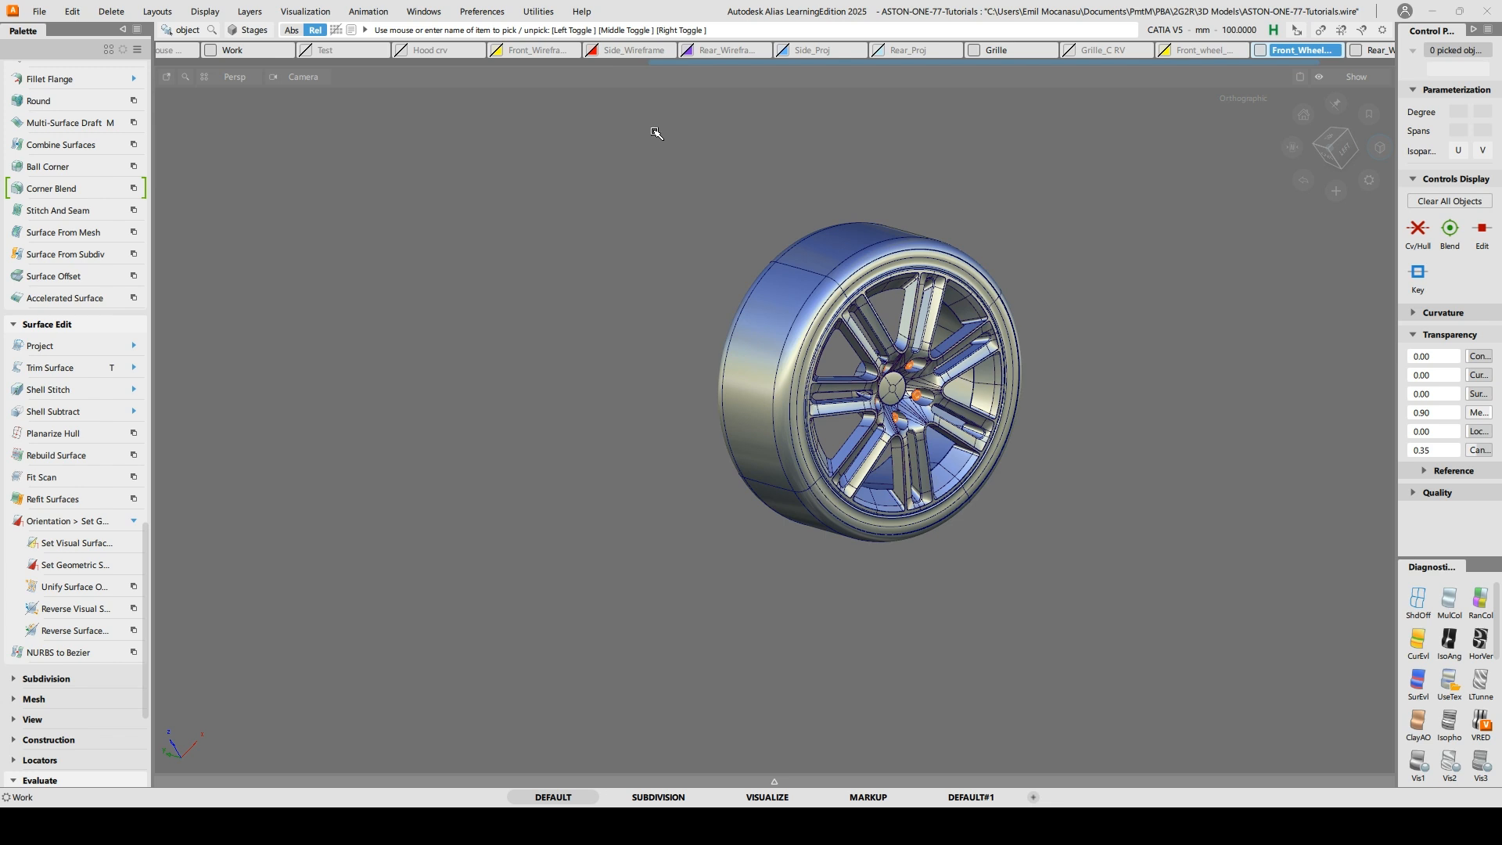
Assign the whole front wheel with its bolts to the Front_Wheel_final_volume layer and clear the selection
{"action": "left_click_drag", "start_coordinate": [586, 117], "coordinate": [677, 233]}
{"action": "left_click_drag", "start_coordinate": [650, 179], "coordinate": [1239, 607]}
{"action": "key", "text": "ctrl+l"}
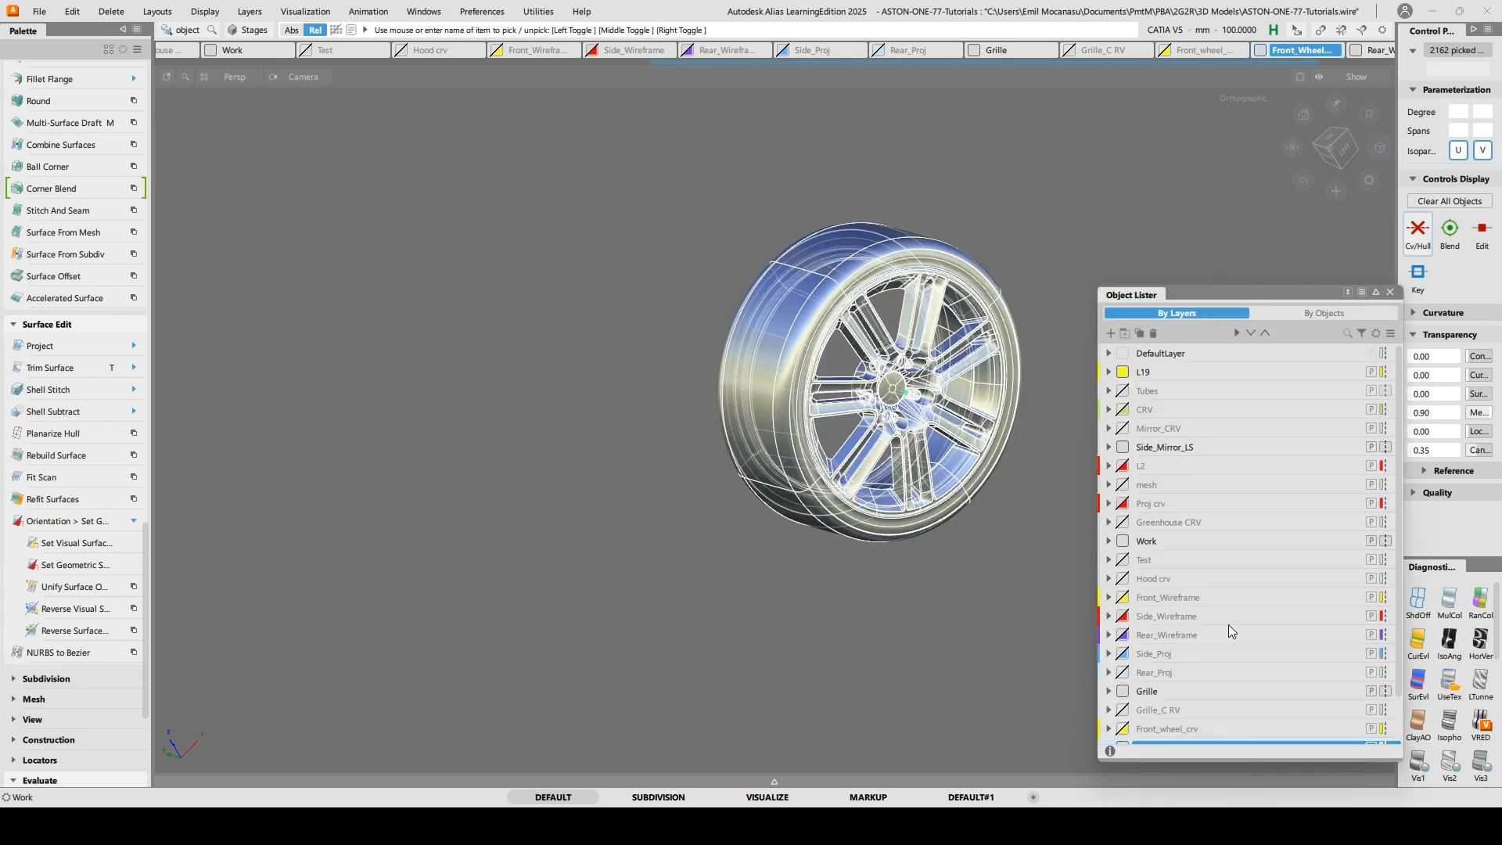
{"action": "scroll", "coordinate": [1225, 630], "scroll_direction": "down", "scroll_amount": 2}
{"action": "right_click", "coordinate": [1202, 699]}
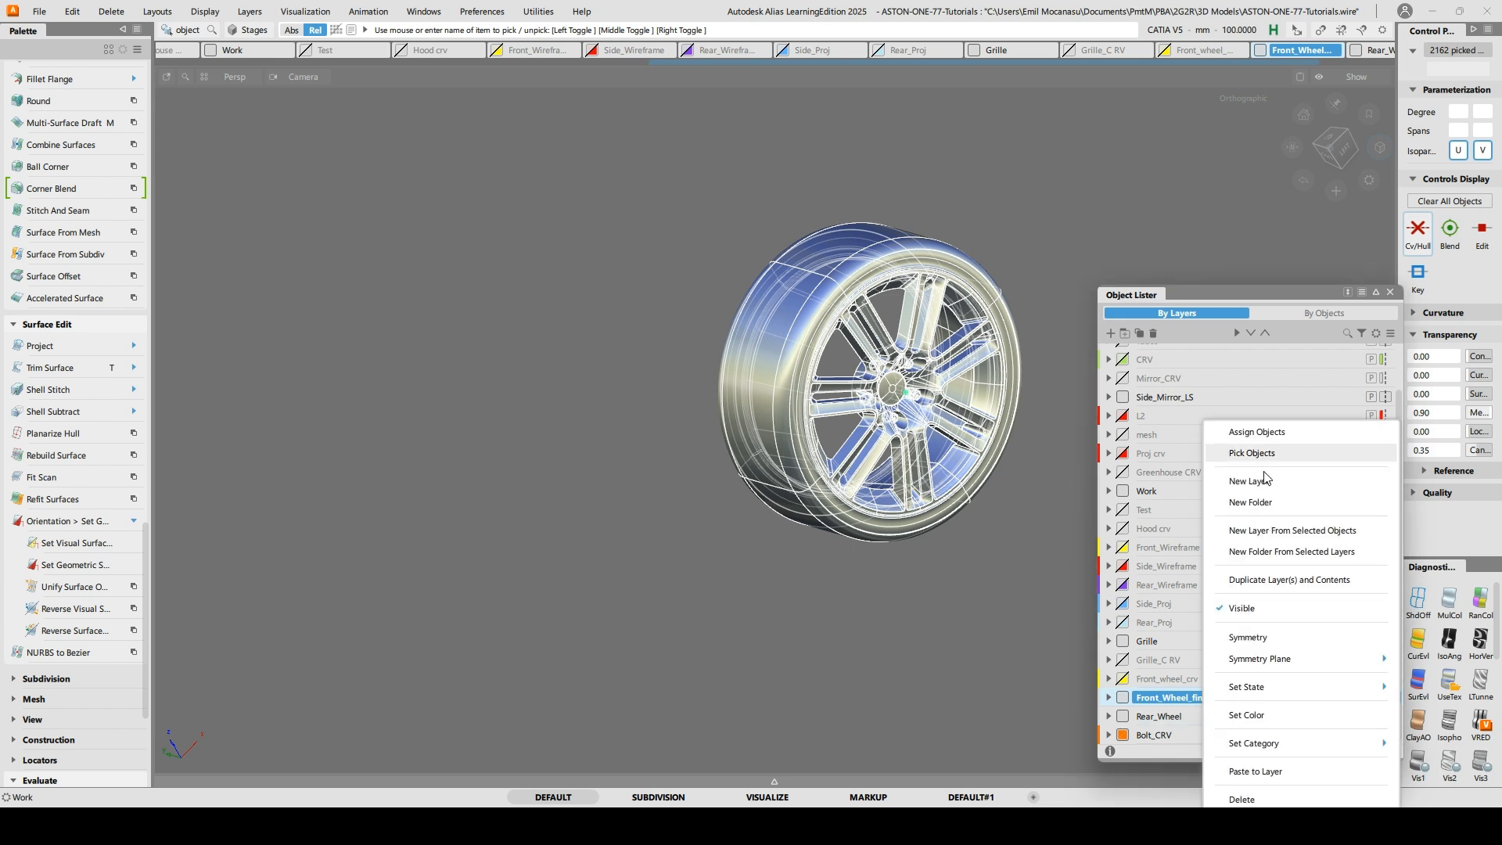
{"action": "left_click", "coordinate": [1224, 428]}
{"action": "left_click_drag", "start_coordinate": [1020, 399], "coordinate": [1022, 365], "text": "ctrl+shift"}
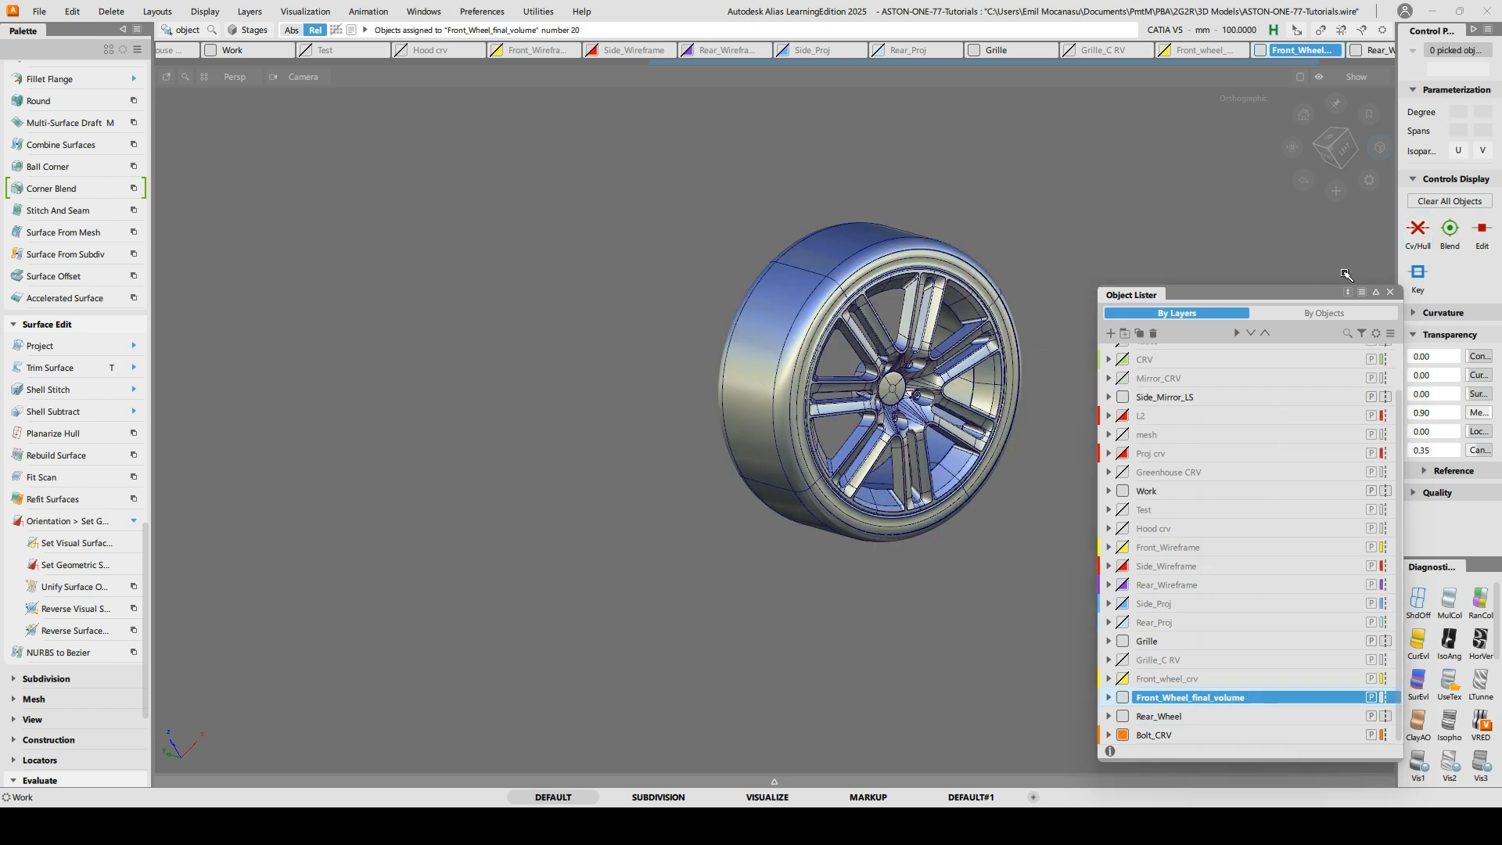
{"action": "left_click", "coordinate": [1392, 294]}
{"action": "middle_click_drag", "start_coordinate": [846, 257], "coordinate": [862, 304], "text": "alt+shift"}
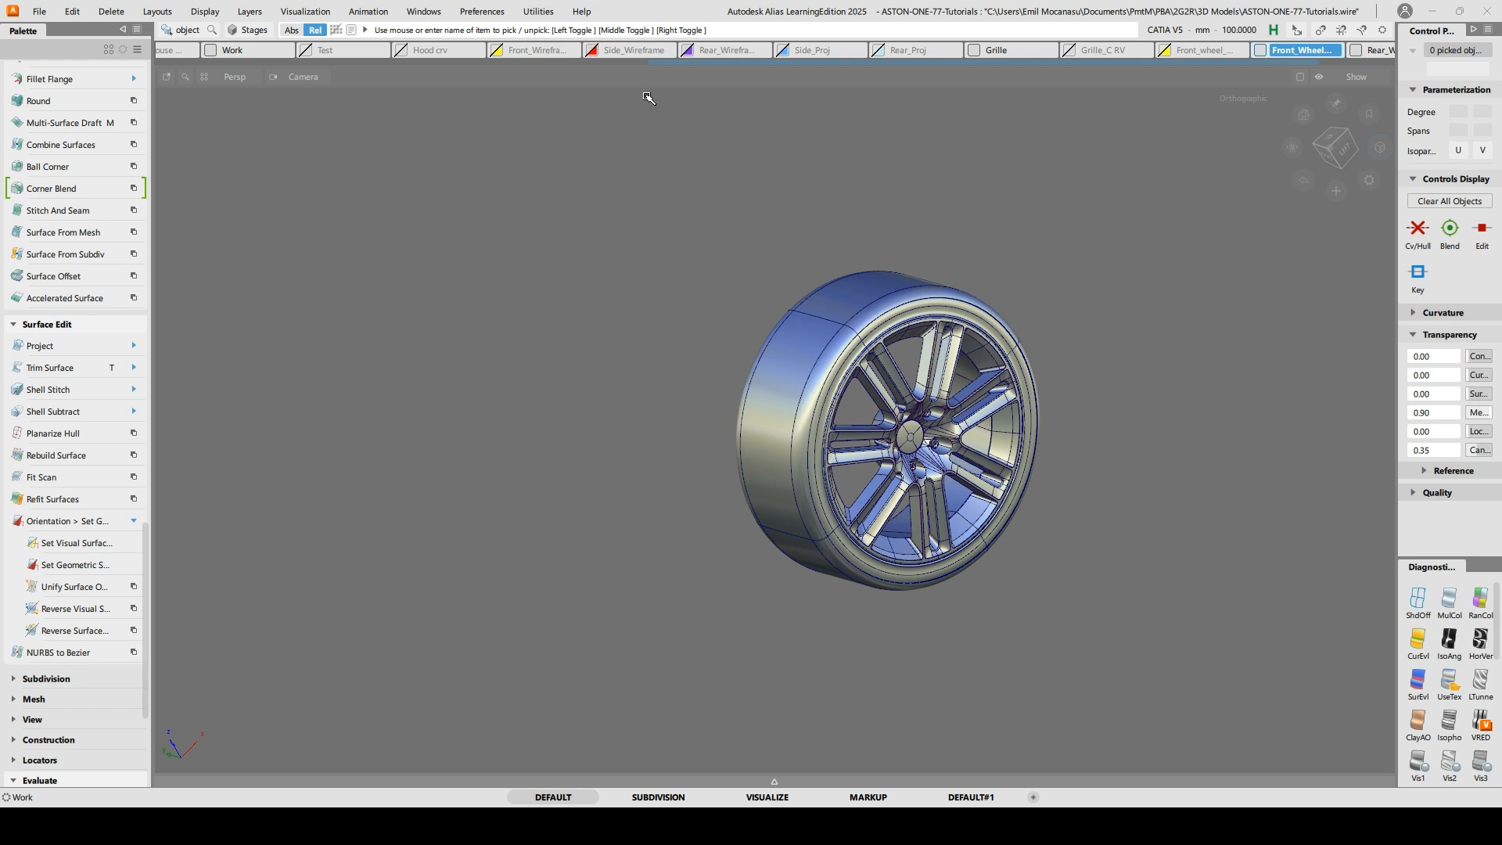
Turn on symmetry for the Front_Wheel_final_volume layer and convert the mirrored display into real geometry with Create Symmetric Geometry
{"action": "key", "text": "ctrl+l"}
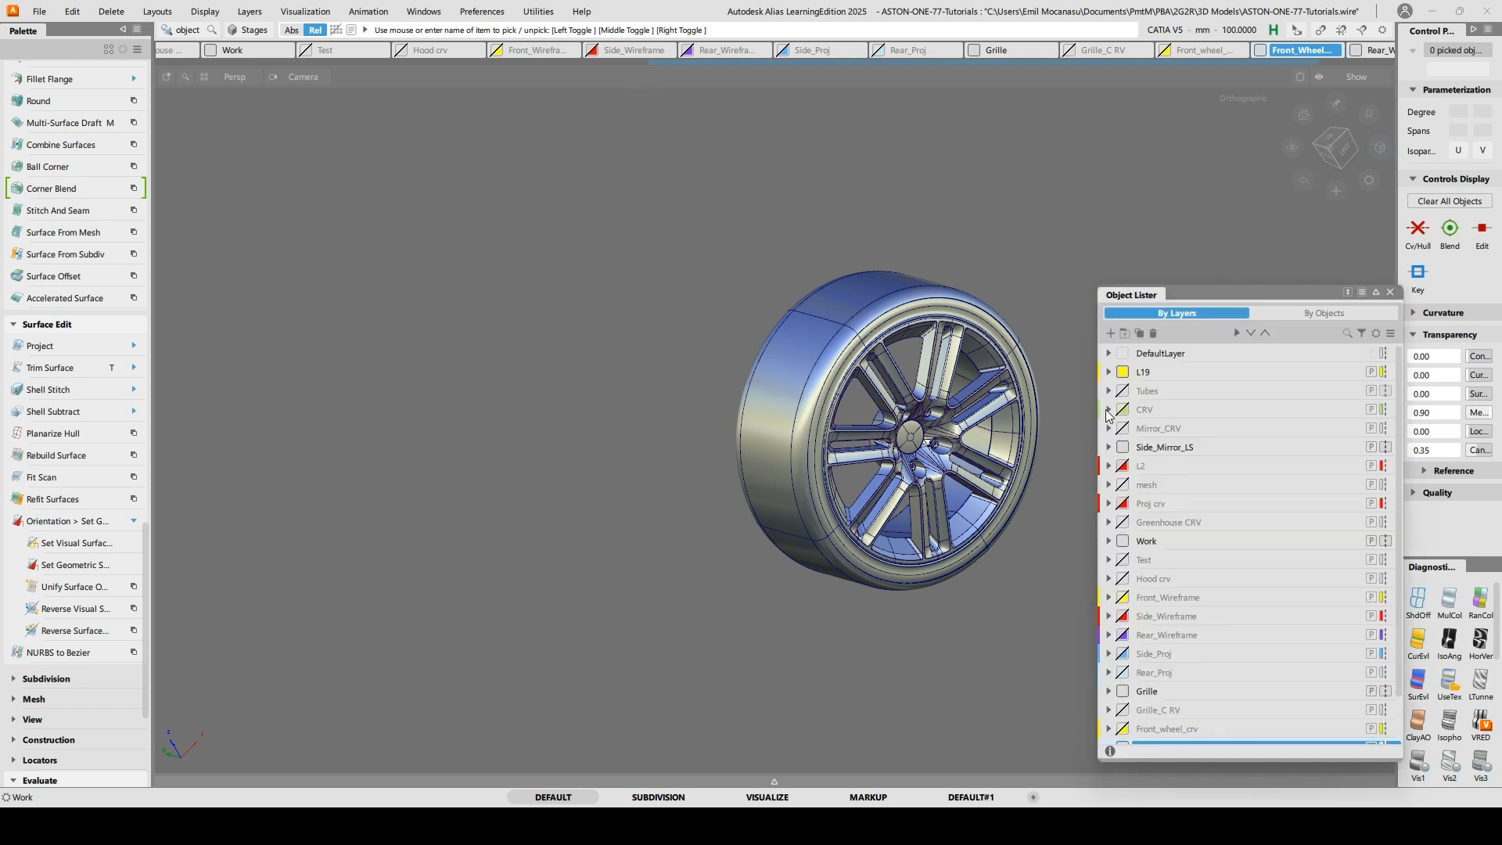
{"action": "scroll", "coordinate": [1204, 542], "scroll_direction": "down", "scroll_amount": 3}
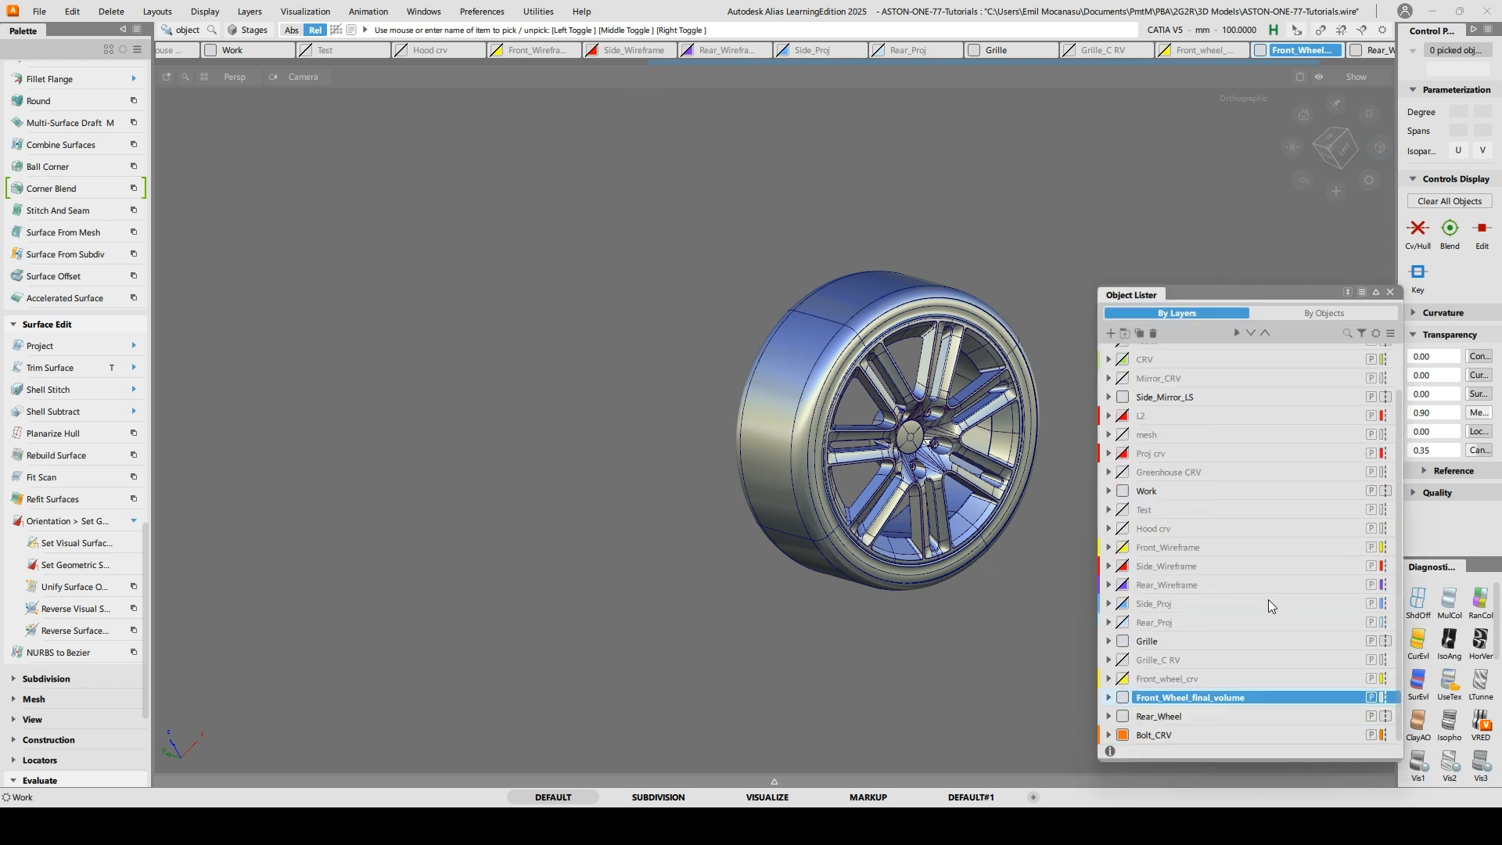
{"action": "left_click", "coordinate": [1389, 696]}
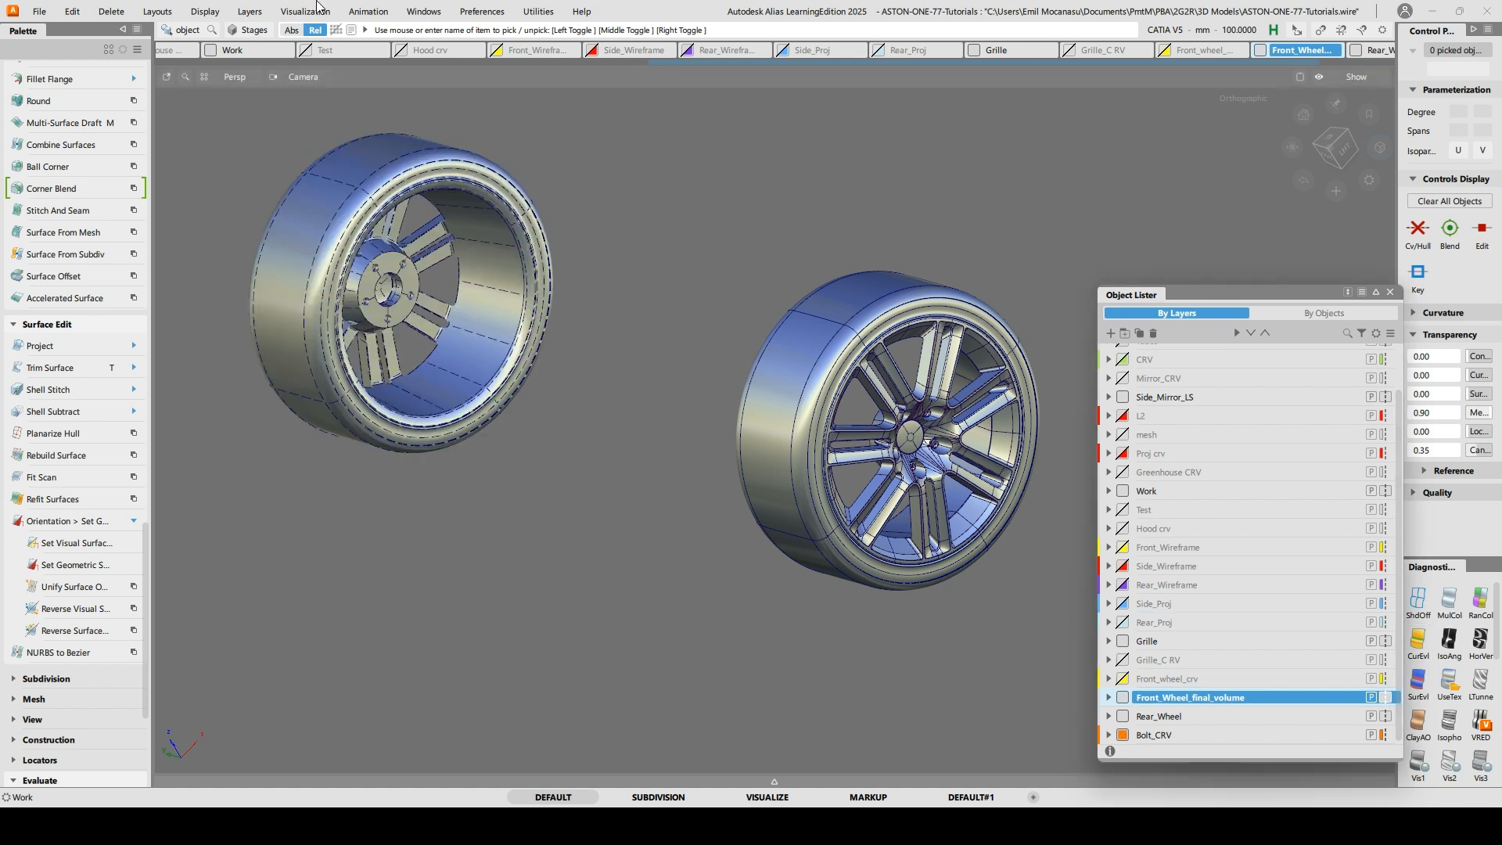
{"action": "left_click", "coordinate": [249, 12]}
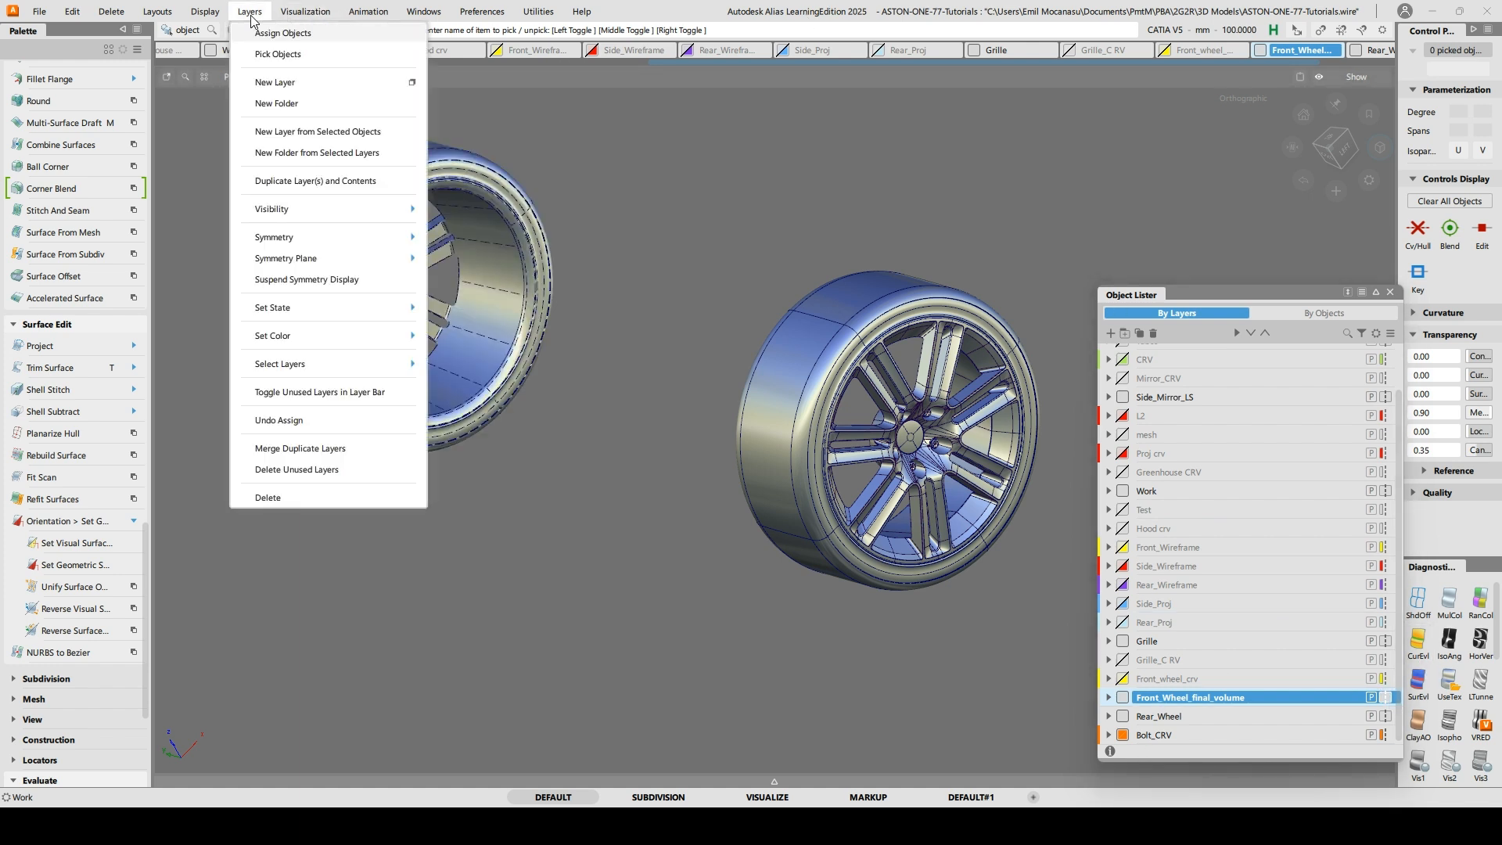
{"action": "mouse_move", "coordinate": [299, 242]}
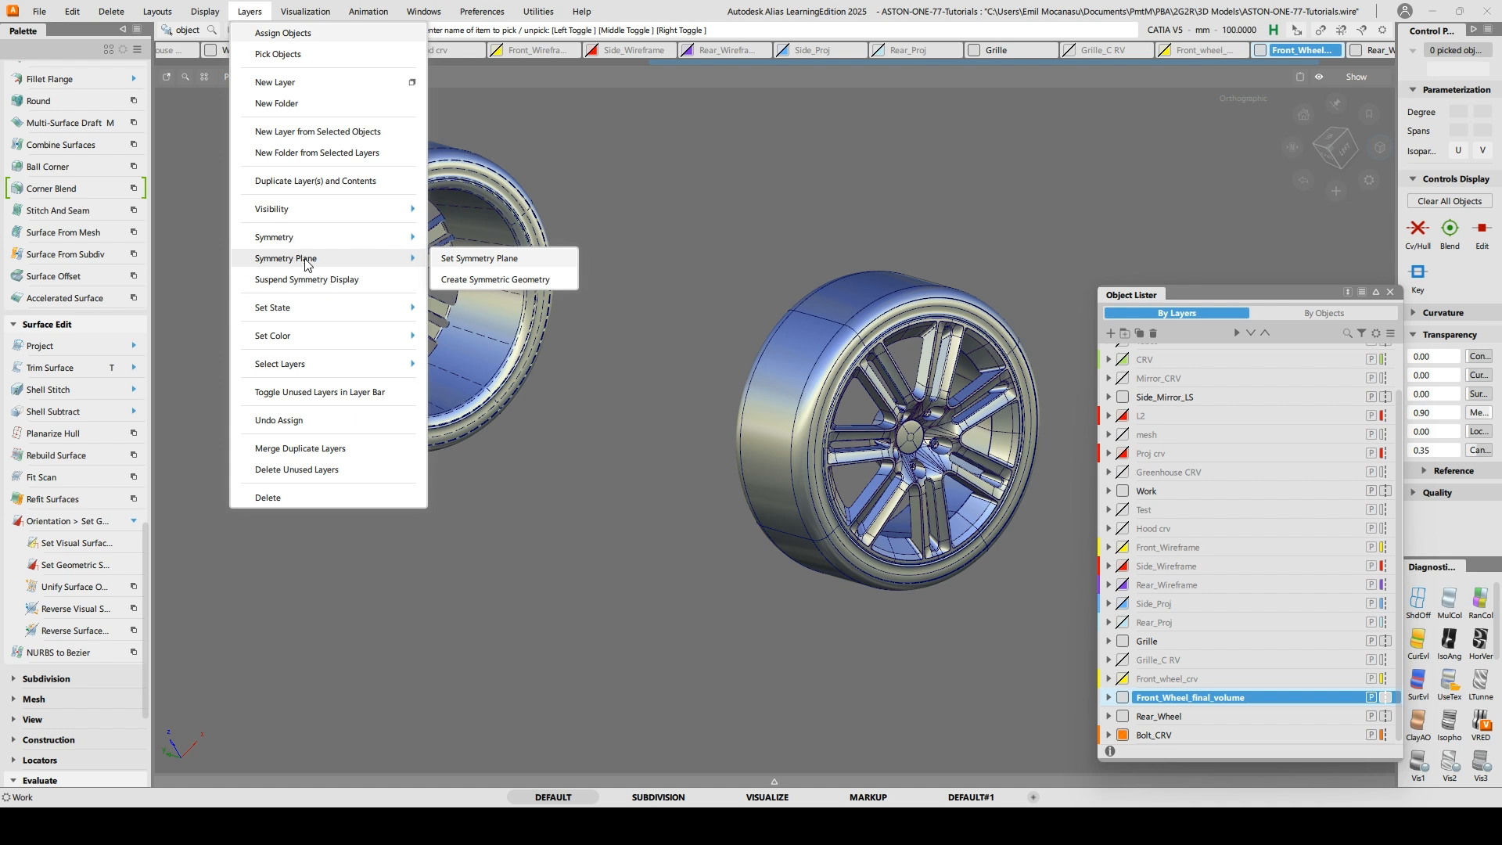
{"action": "left_click", "coordinate": [494, 279]}
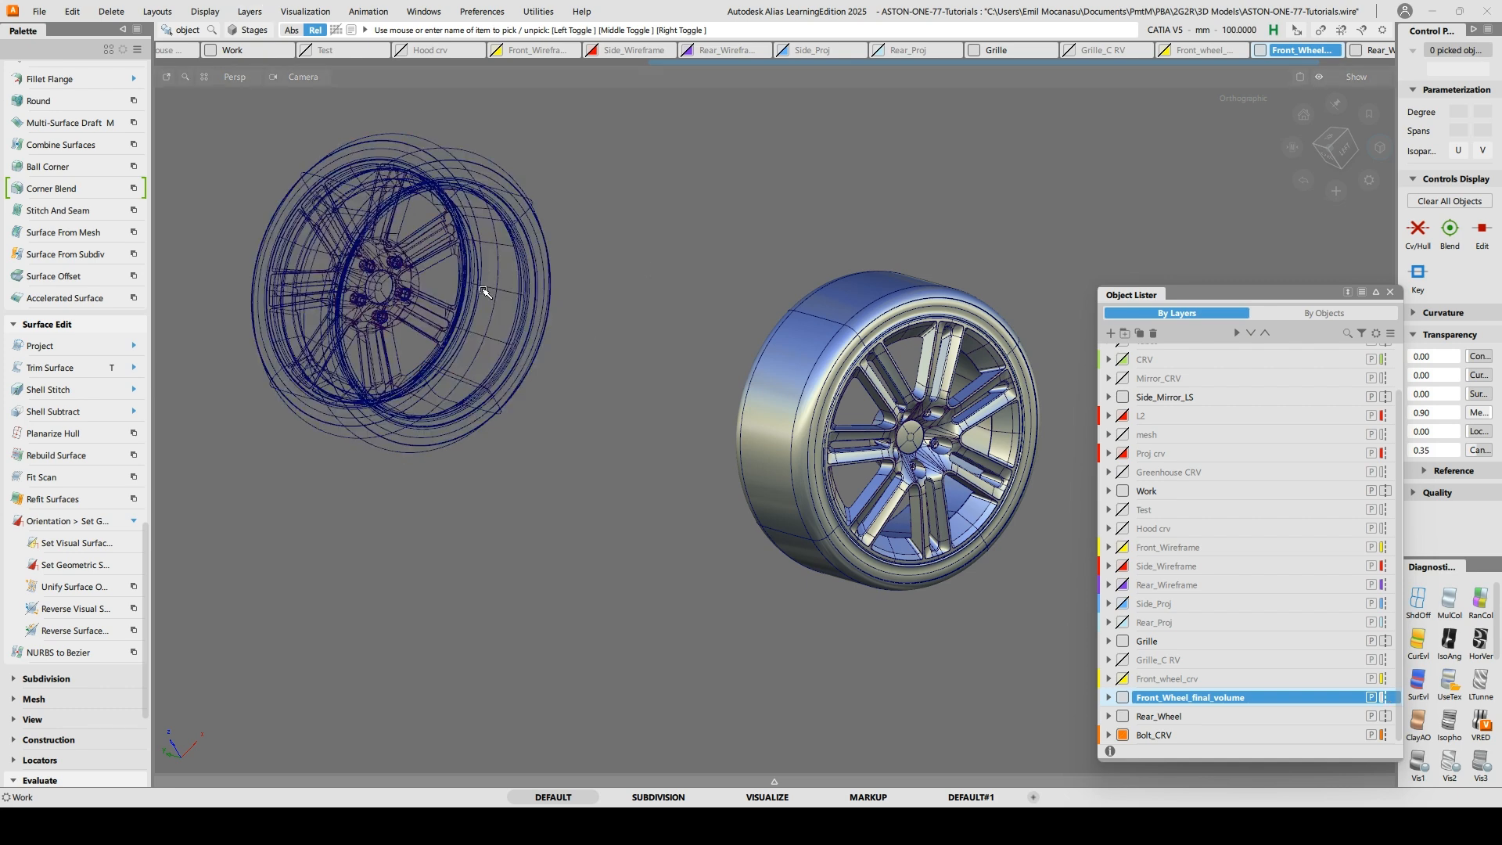
{"action": "left_click", "coordinate": [1390, 292]}
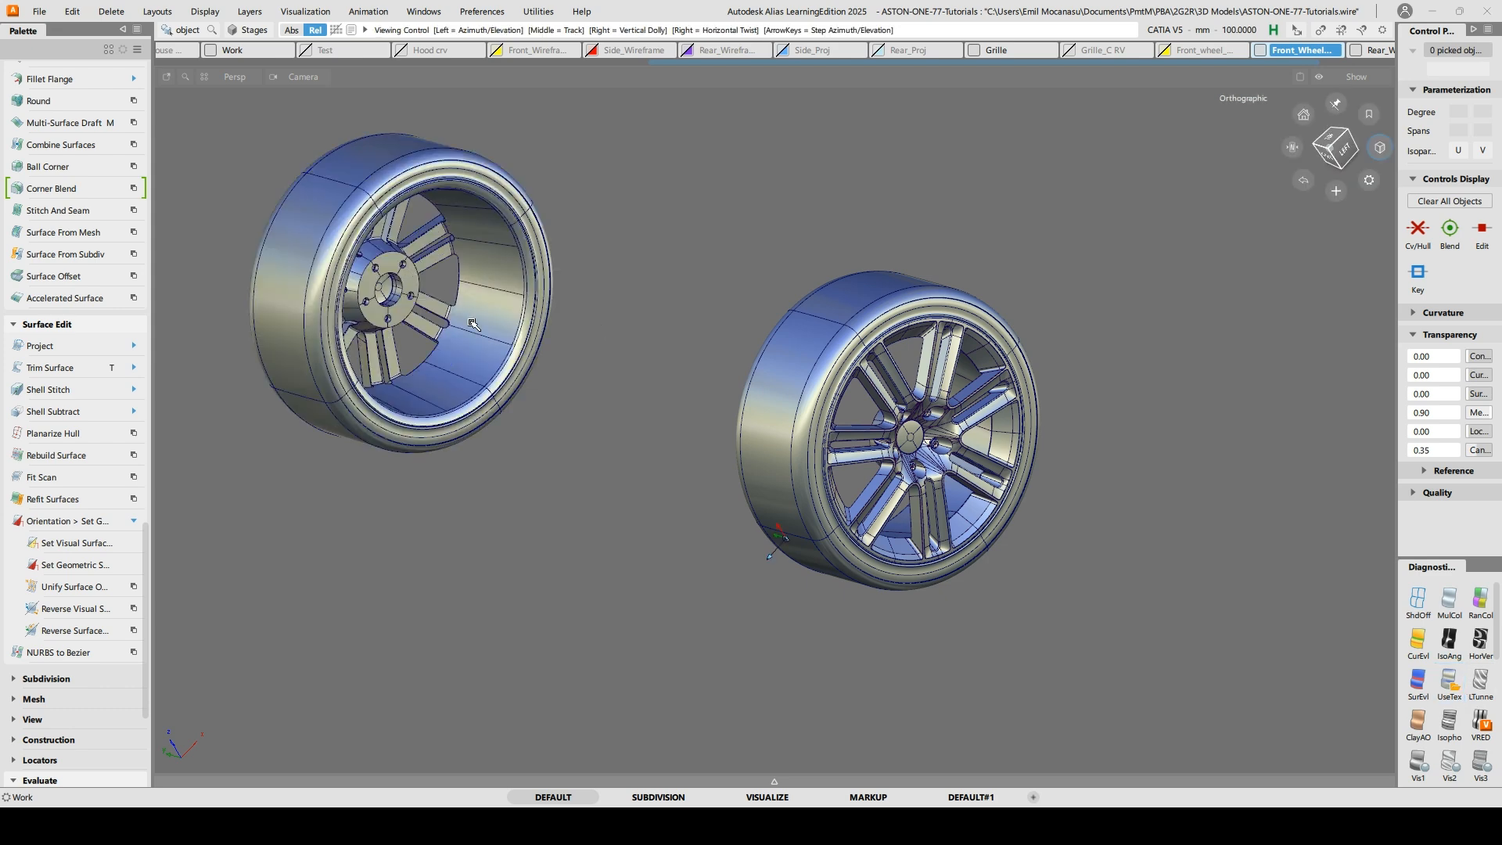
Examine the surface orientation of both front wheels from several sides with Set Geometric Surface Orientation, and leave the tool
{"action": "mouse_move", "coordinate": [469, 366]}
{"action": "left_mouse_down", "text": "alt+shift"}
{"action": "mouse_move", "coordinate": [309, 409]}
{"action": "mouse_move", "coordinate": [754, 495]}
{"action": "mouse_move", "coordinate": [1108, 490]}
{"action": "mouse_move", "coordinate": [858, 480]}
{"action": "left_mouse_up", "text": "alt+shift"}
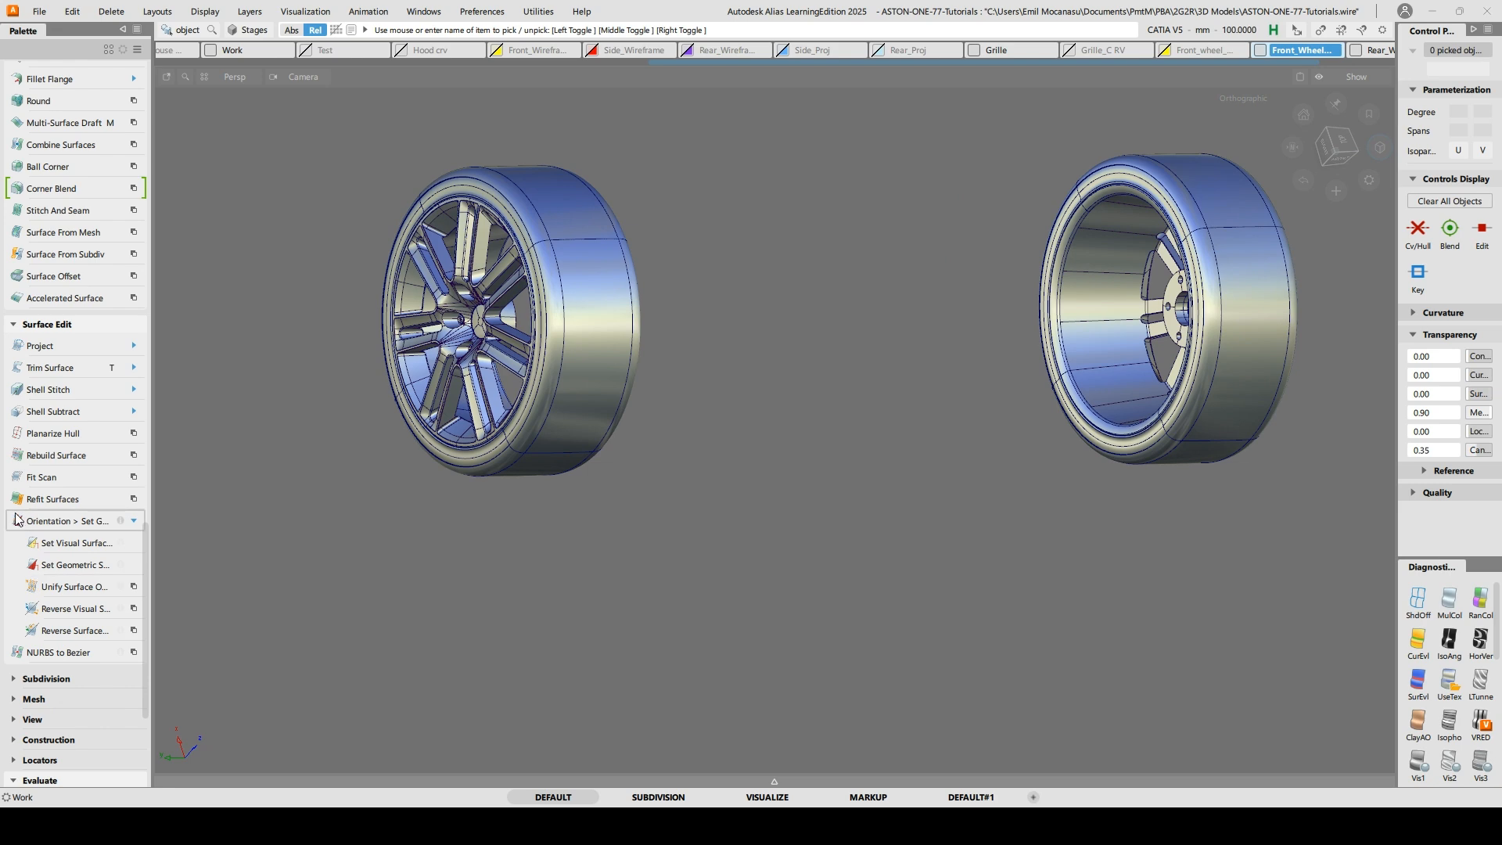
{"action": "left_click", "coordinate": [67, 565]}
{"action": "left_click_drag", "start_coordinate": [585, 317], "coordinate": [444, 383], "text": "alt+shift"}
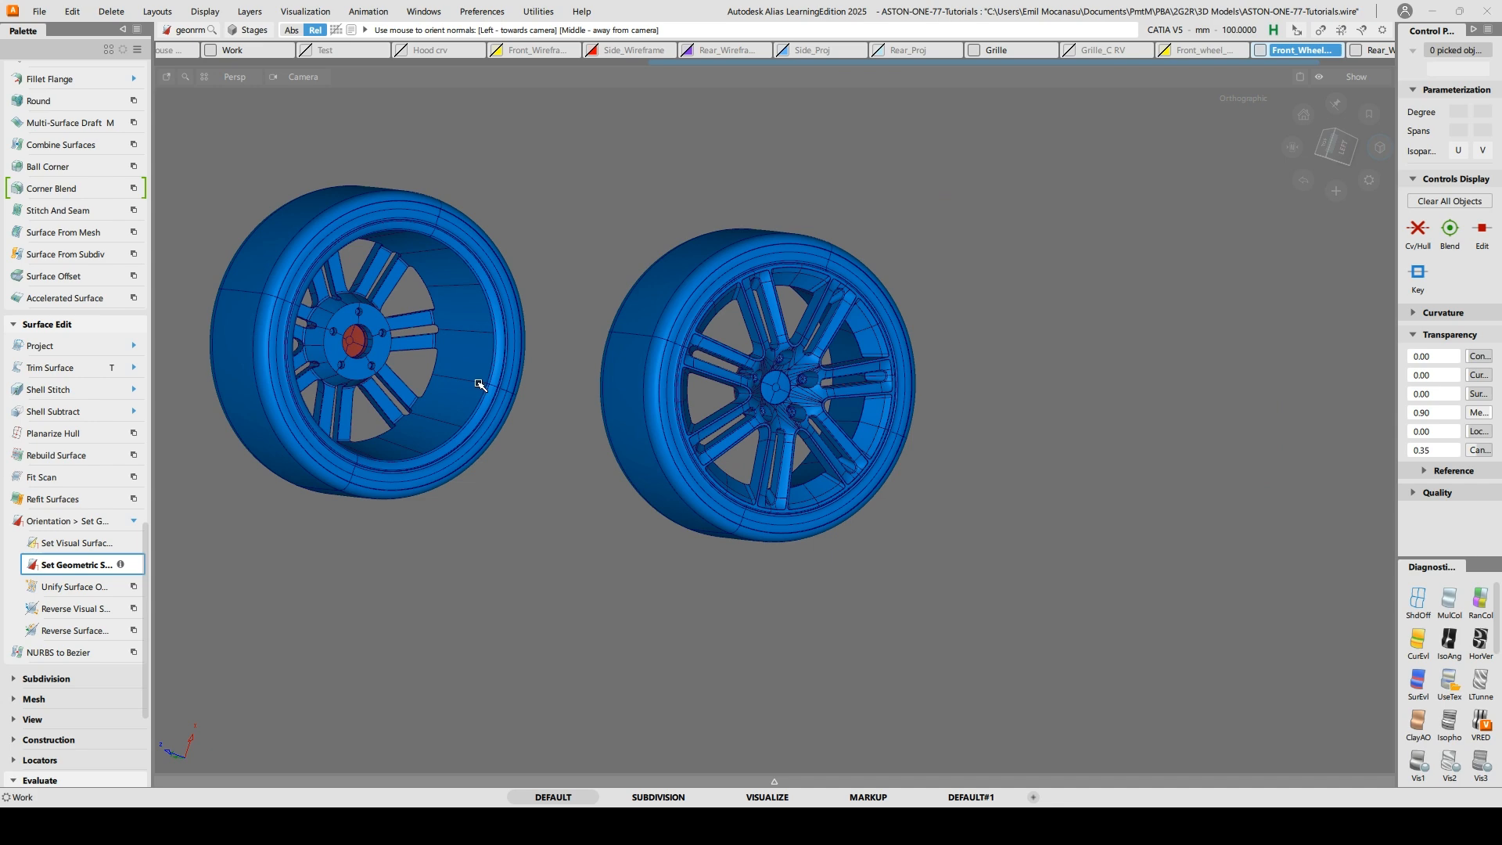
{"action": "middle_click_drag", "start_coordinate": [443, 376], "coordinate": [585, 388], "text": "alt+shift"}
{"action": "left_click_drag", "start_coordinate": [521, 471], "coordinate": [584, 464], "text": "alt+shift"}
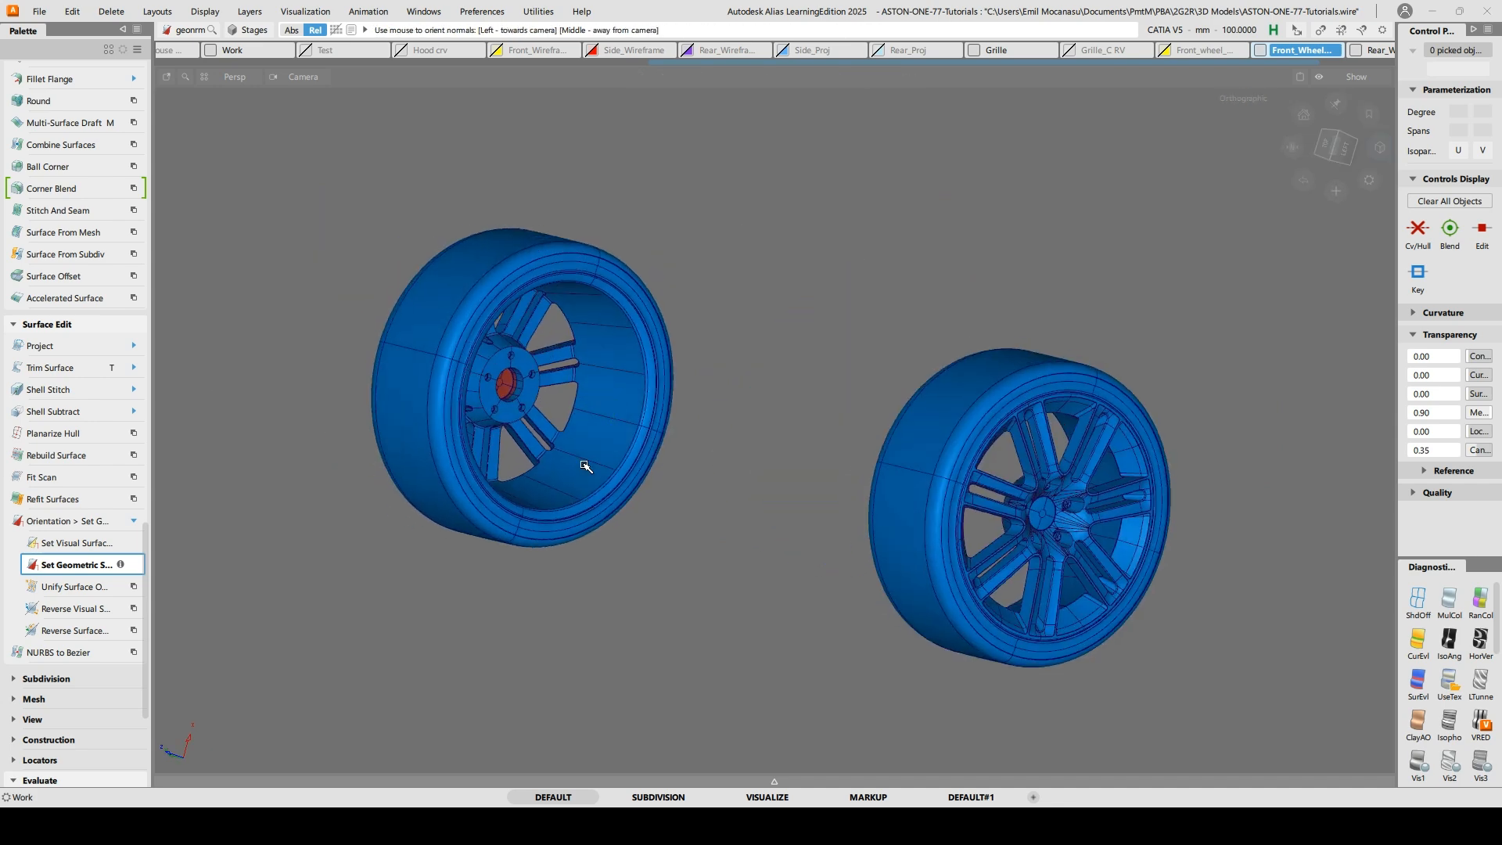
{"action": "key", "text": "Escape"}
Check how the wheel surfaces are grouped by picking a spoke, and clear the selection
{"action": "left_click_drag", "start_coordinate": [608, 404], "coordinate": [748, 475], "text": "alt+shift"}
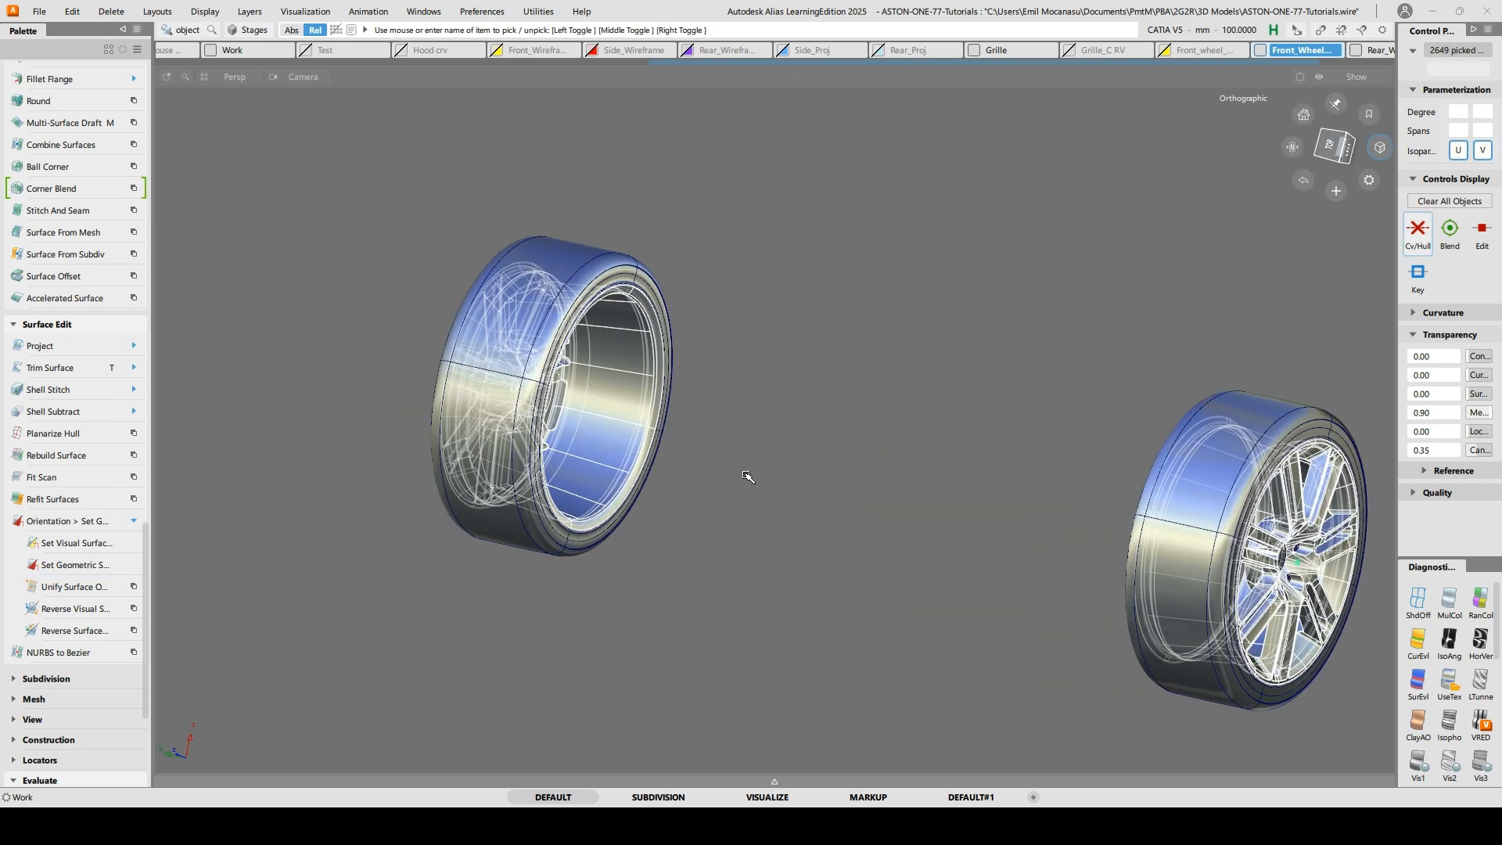
{"action": "left_click_drag", "start_coordinate": [710, 407], "coordinate": [719, 367], "text": "ctrl+shift"}
{"action": "left_click_drag", "start_coordinate": [640, 428], "coordinate": [838, 386], "text": "alt+shift"}
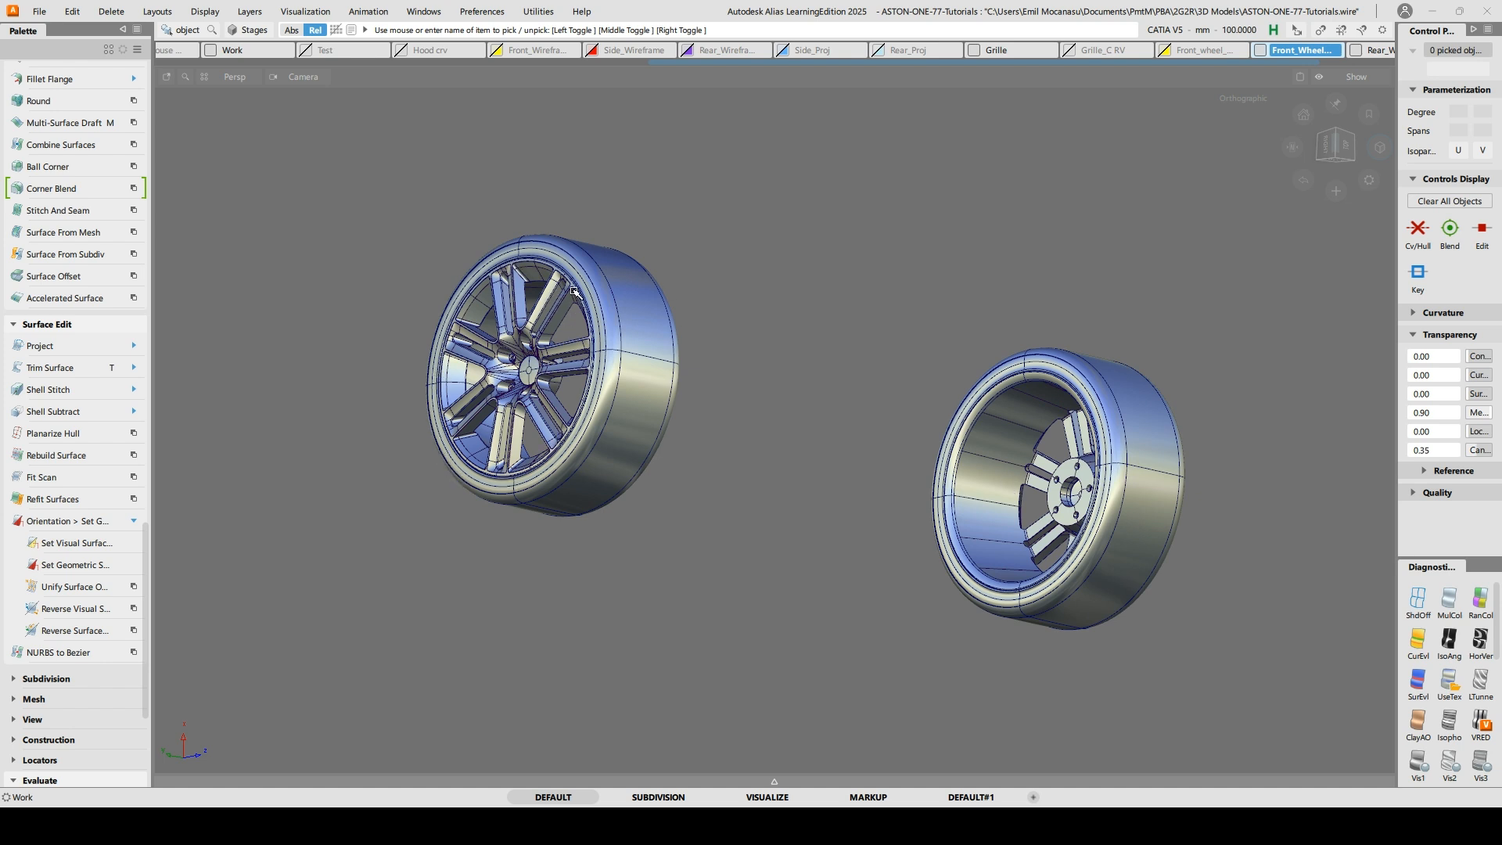
{"action": "left_click", "coordinate": [504, 302]}
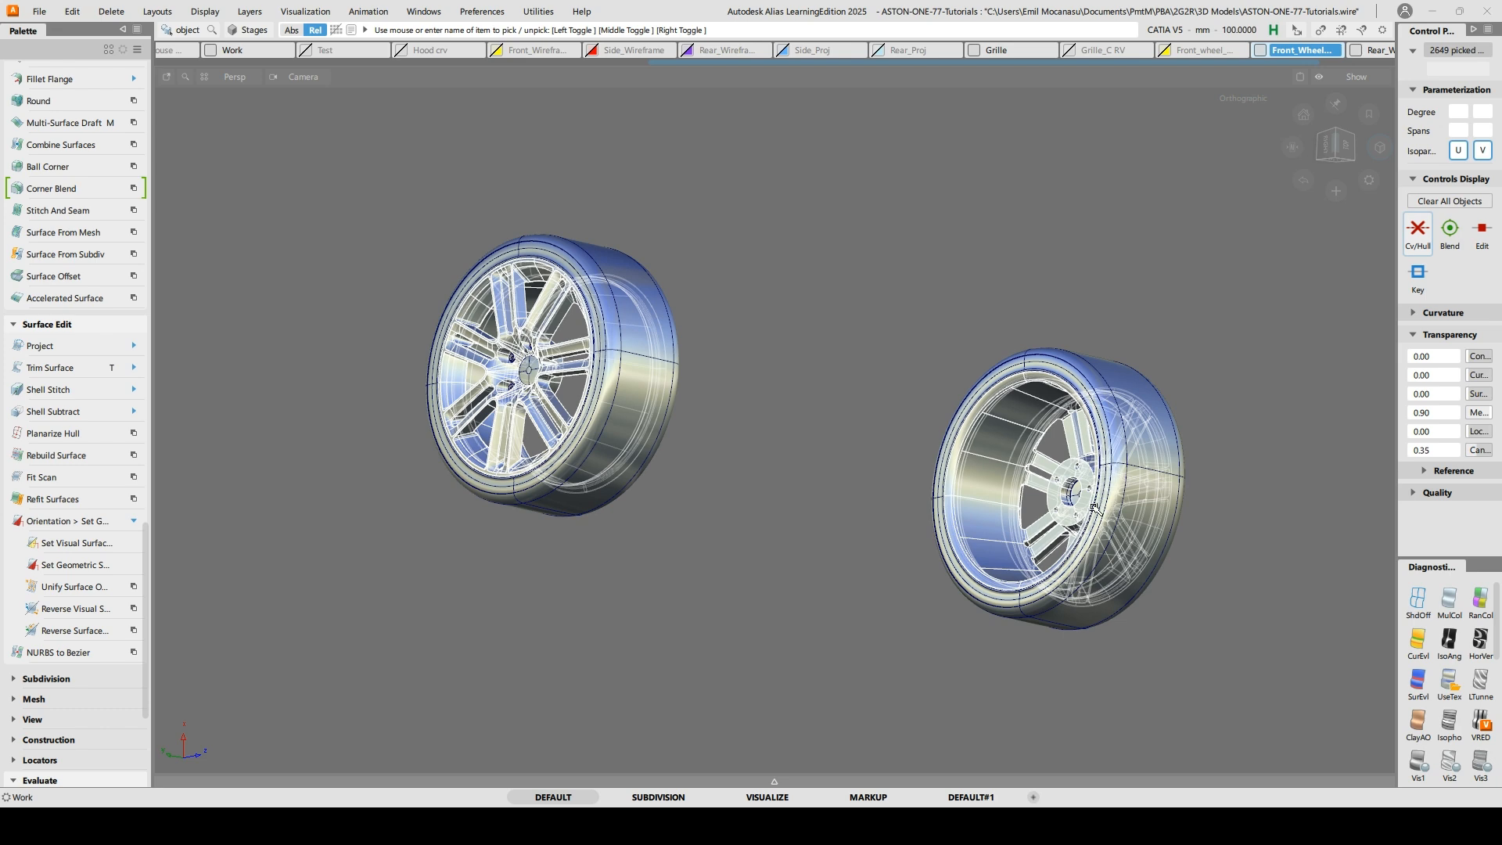
{"action": "left_click_drag", "start_coordinate": [724, 352], "coordinate": [718, 316], "text": "ctrl+shift"}
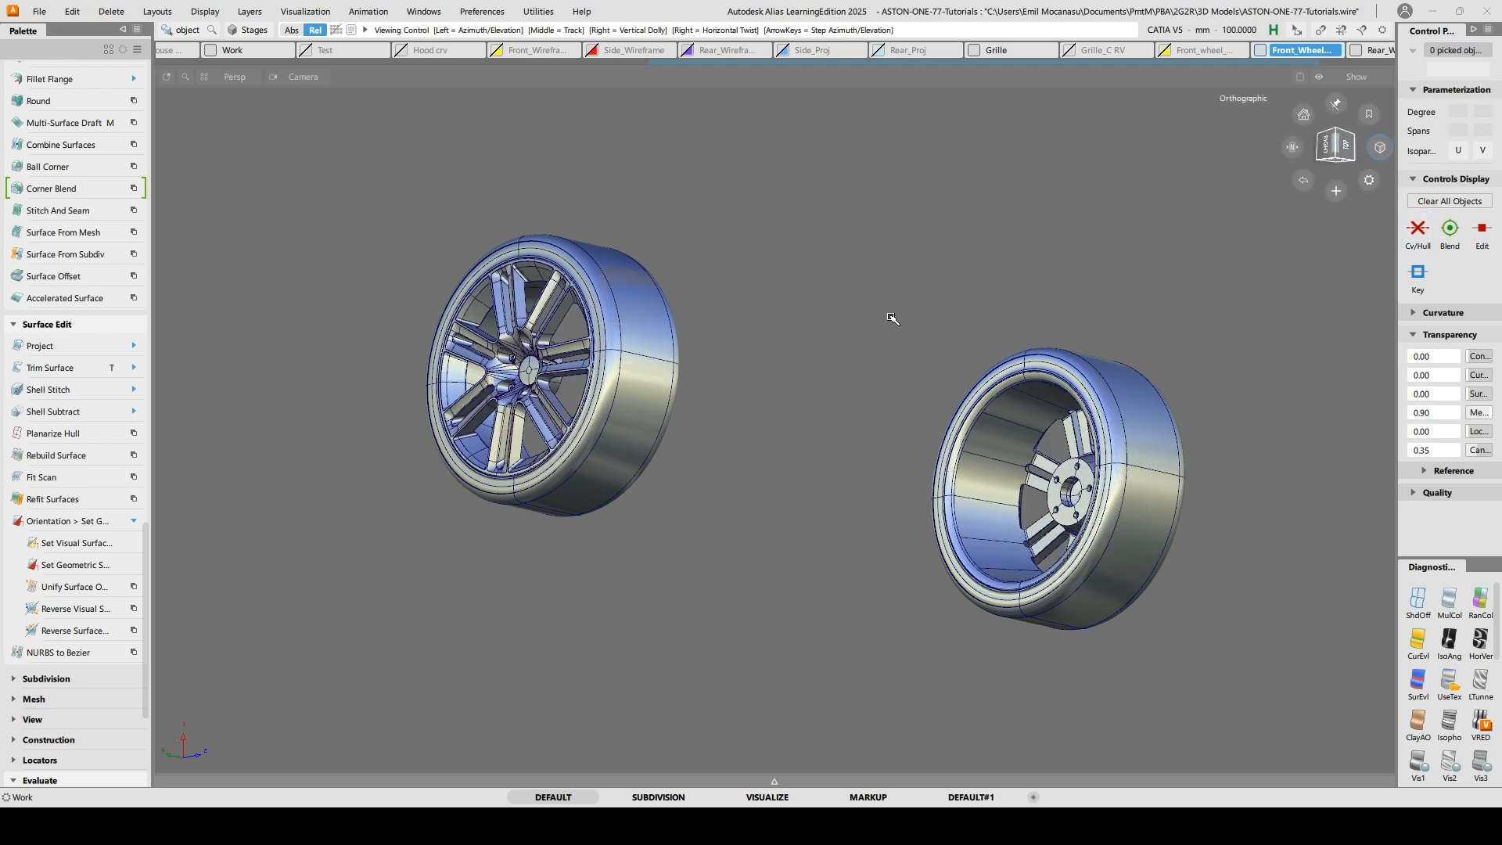
Select both front wheels completely, ungroup them and clear the selection
{"action": "left_click_drag", "start_coordinate": [892, 319], "coordinate": [703, 379], "text": "alt+shift"}
{"action": "middle_click_drag", "start_coordinate": [677, 356], "coordinate": [808, 353], "text": "alt+shift"}
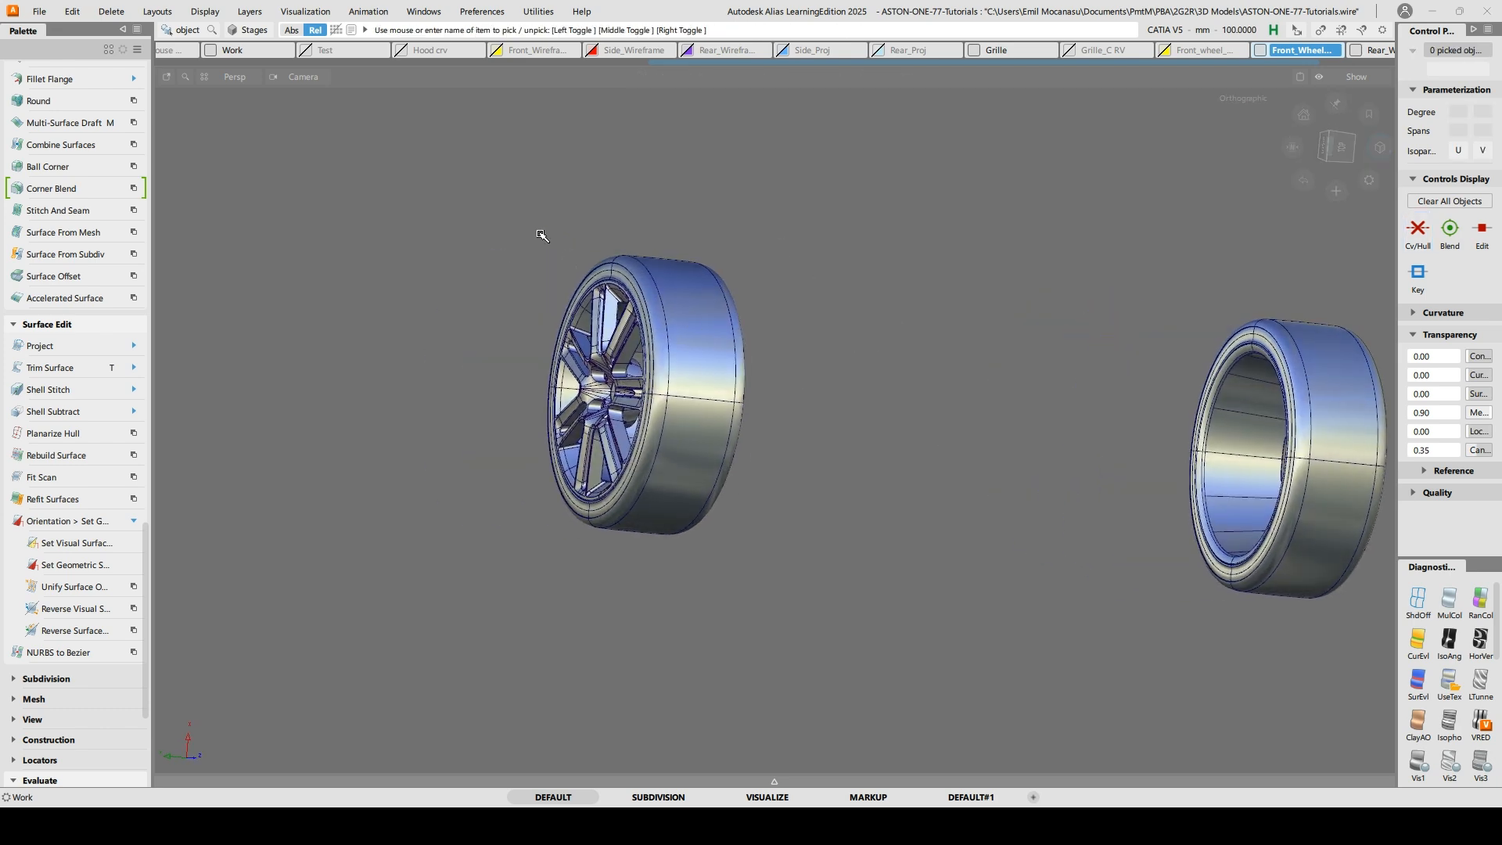
{"action": "left_click_drag", "start_coordinate": [424, 113], "coordinate": [909, 628]}
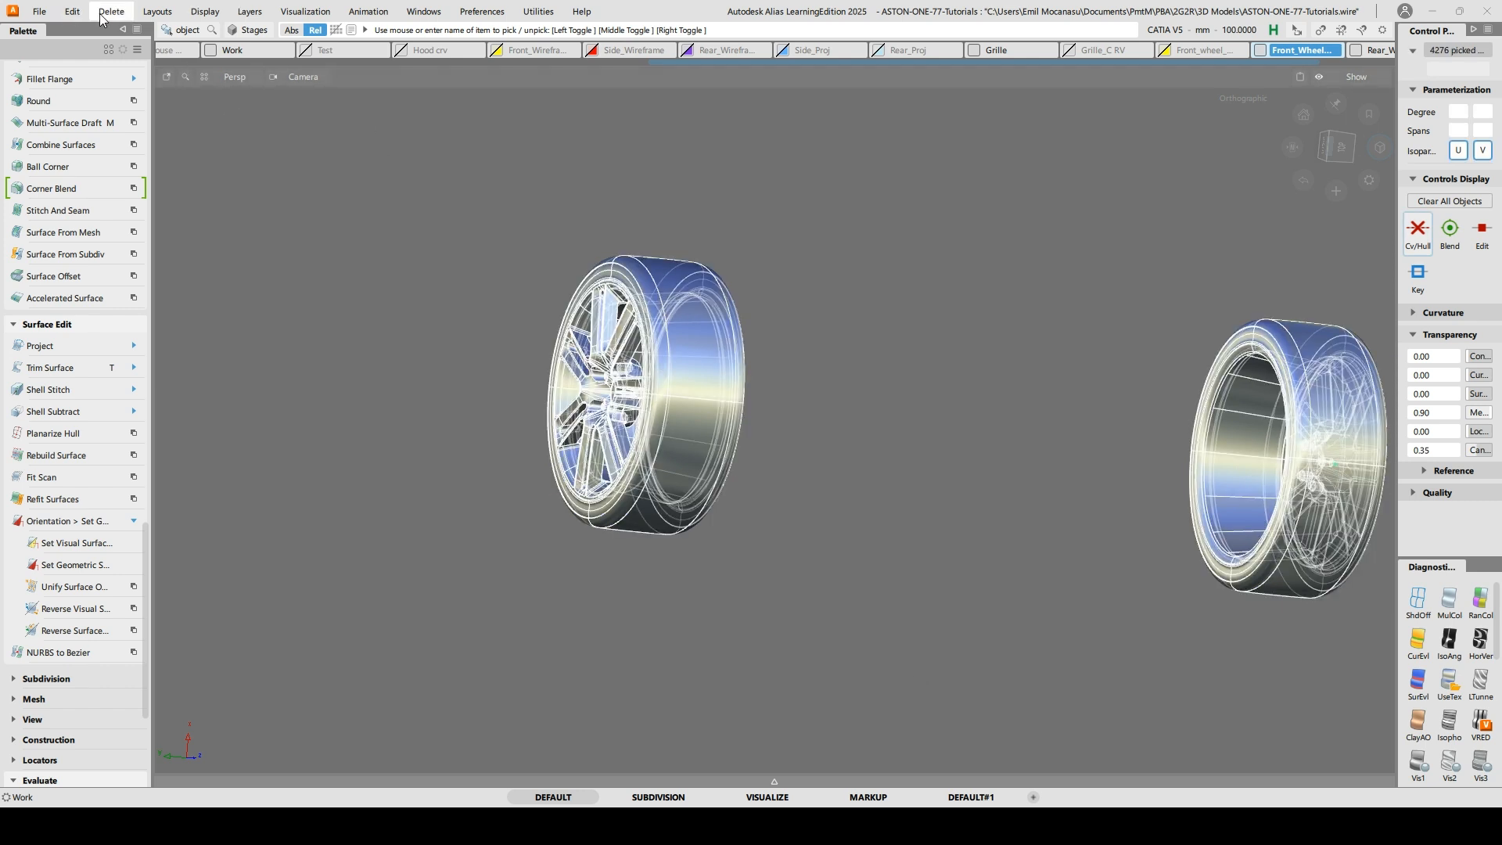
{"action": "left_click", "coordinate": [76, 12]}
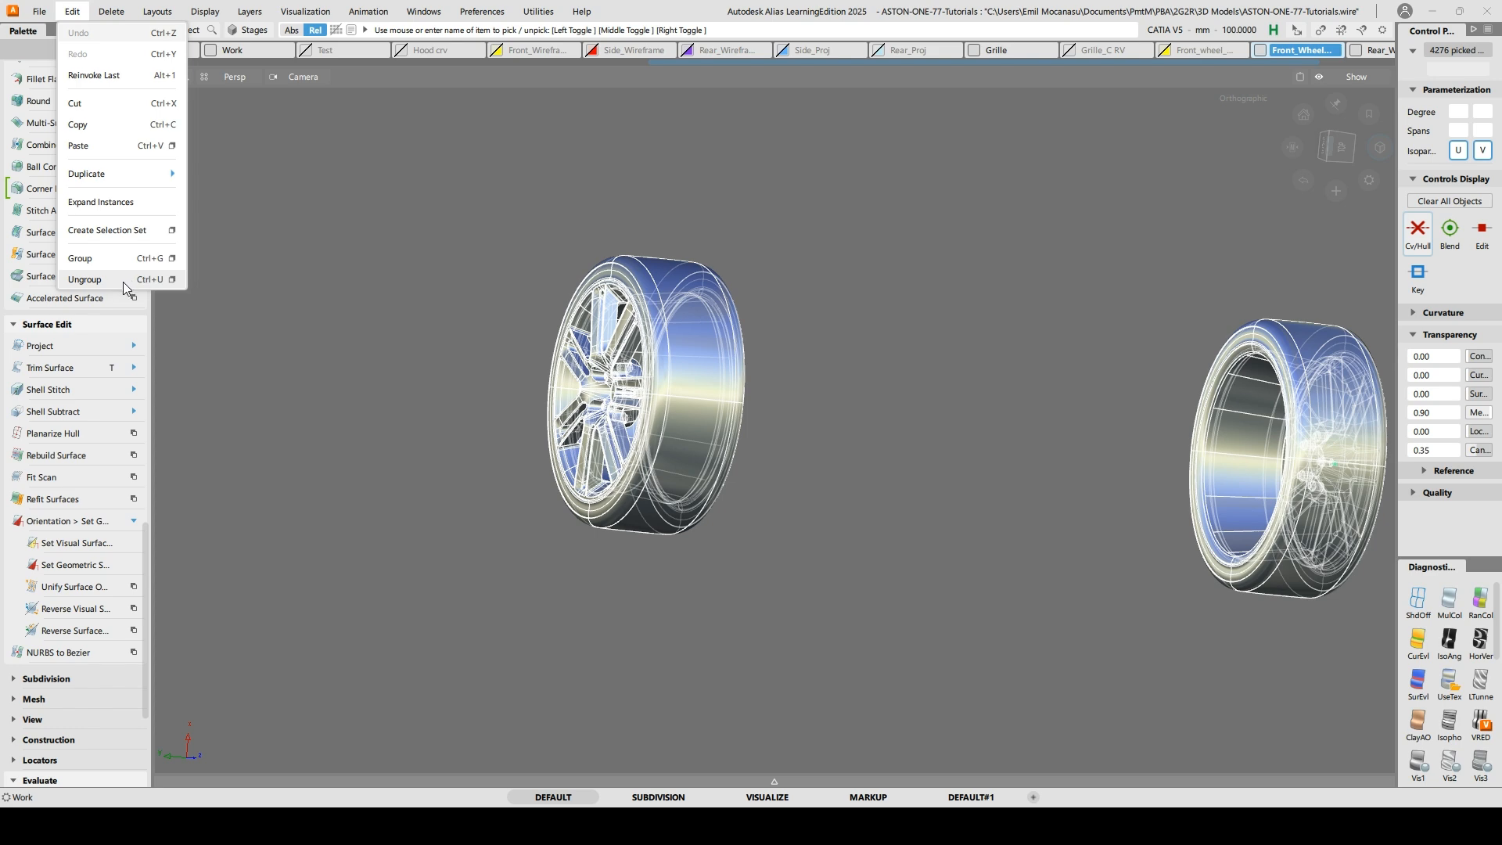
{"action": "left_click", "coordinate": [93, 279]}
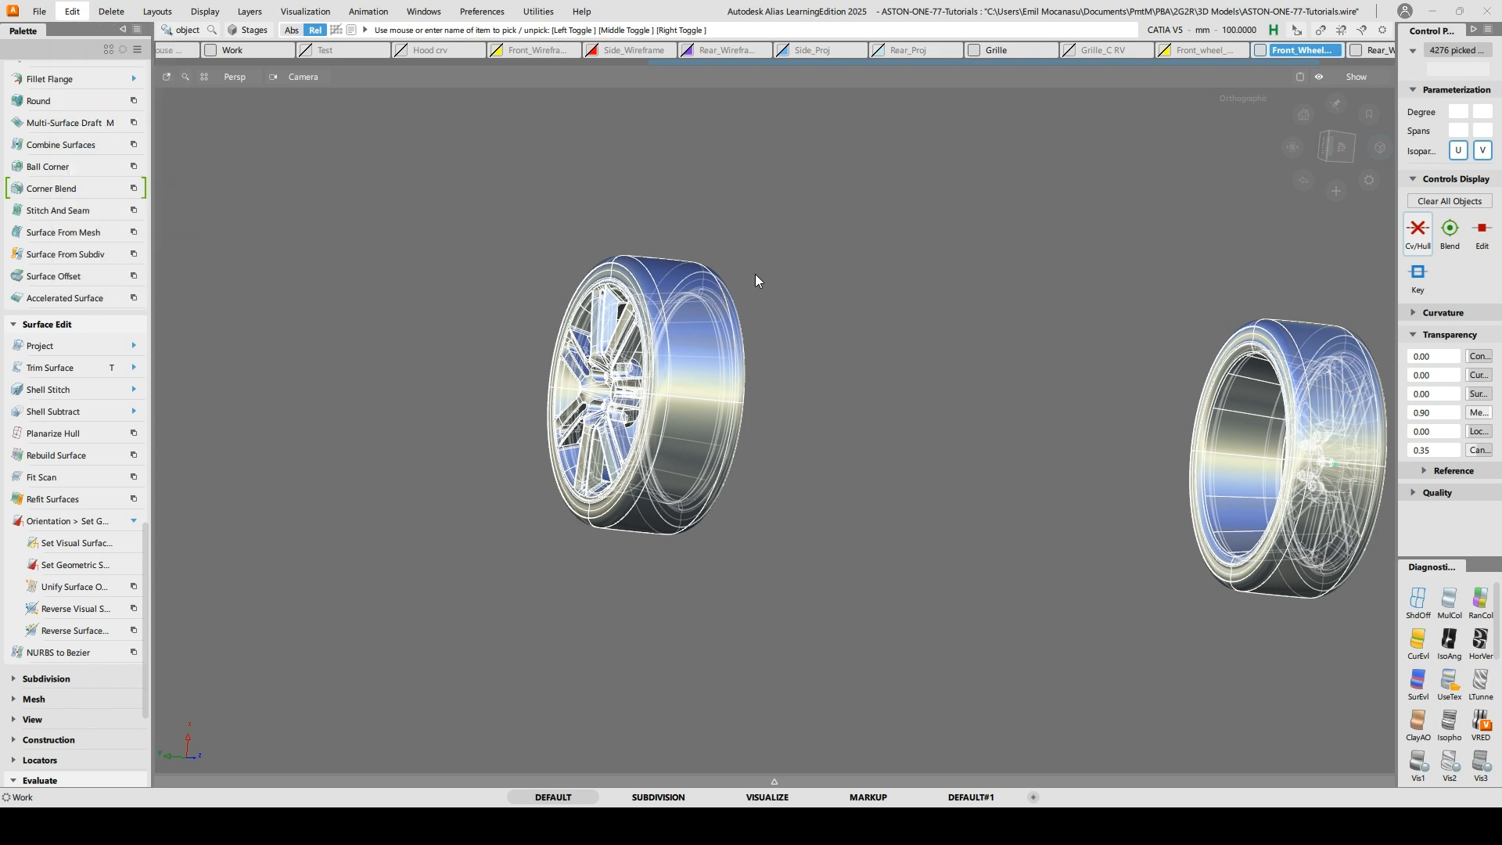
{"action": "left_click_drag", "start_coordinate": [818, 279], "coordinate": [818, 240], "text": "ctrl+shift"}
Check the ungrouped wheels by picking a tyre surface and viewing both from the outer, inner and front sides
{"action": "left_click_drag", "start_coordinate": [661, 260], "coordinate": [733, 263], "text": "alt+shift"}
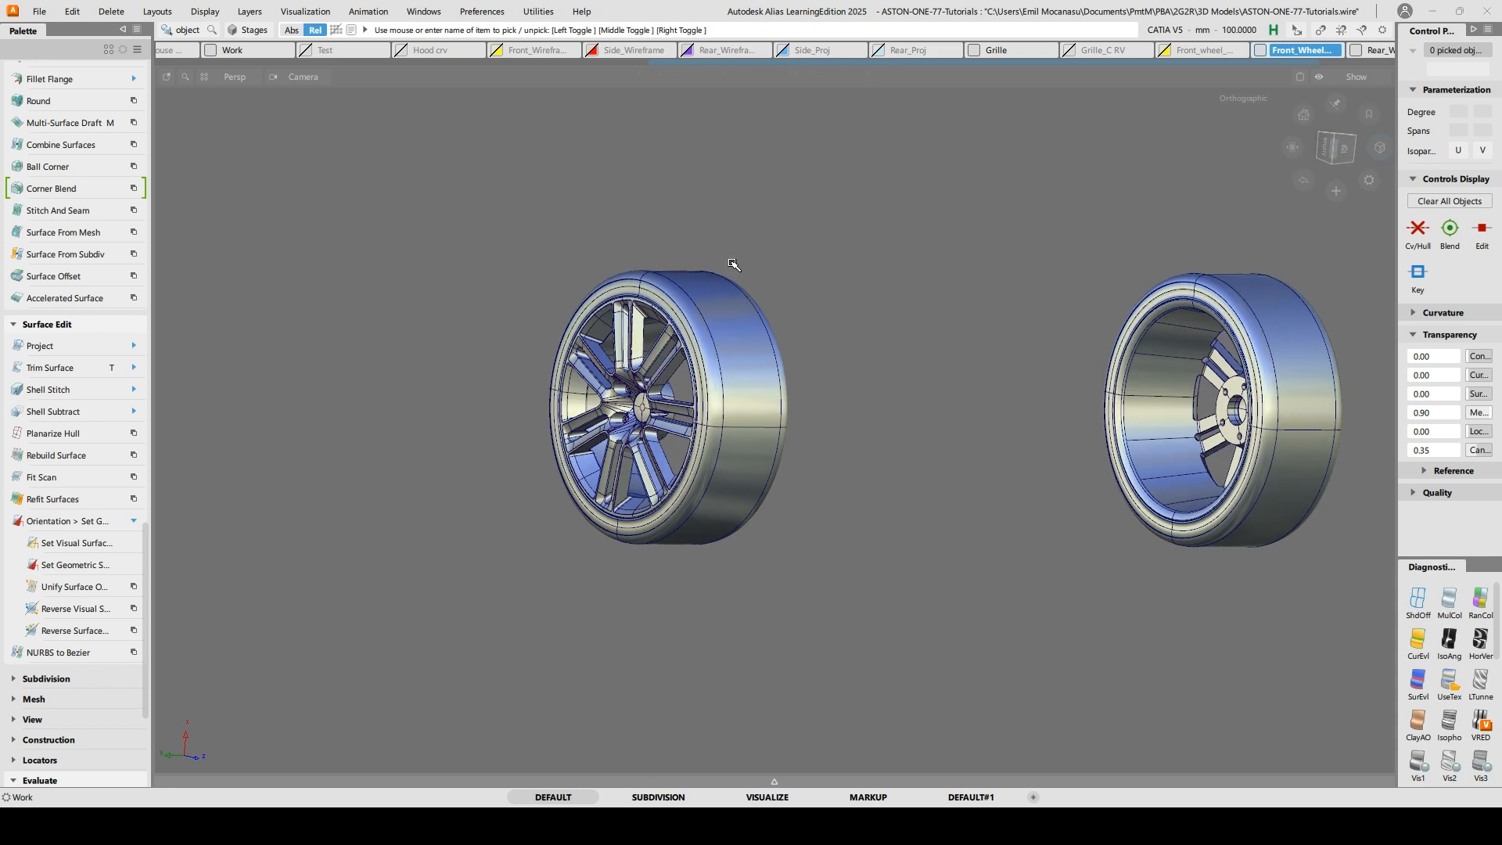
{"action": "left_click", "coordinate": [753, 349]}
{"action": "left_click_drag", "start_coordinate": [1321, 399], "coordinate": [722, 358], "text": "alt+shift"}
{"action": "left_click_drag", "start_coordinate": [989, 513], "coordinate": [1045, 294], "text": "alt+shift"}
{"action": "left_click", "coordinate": [673, 207]}
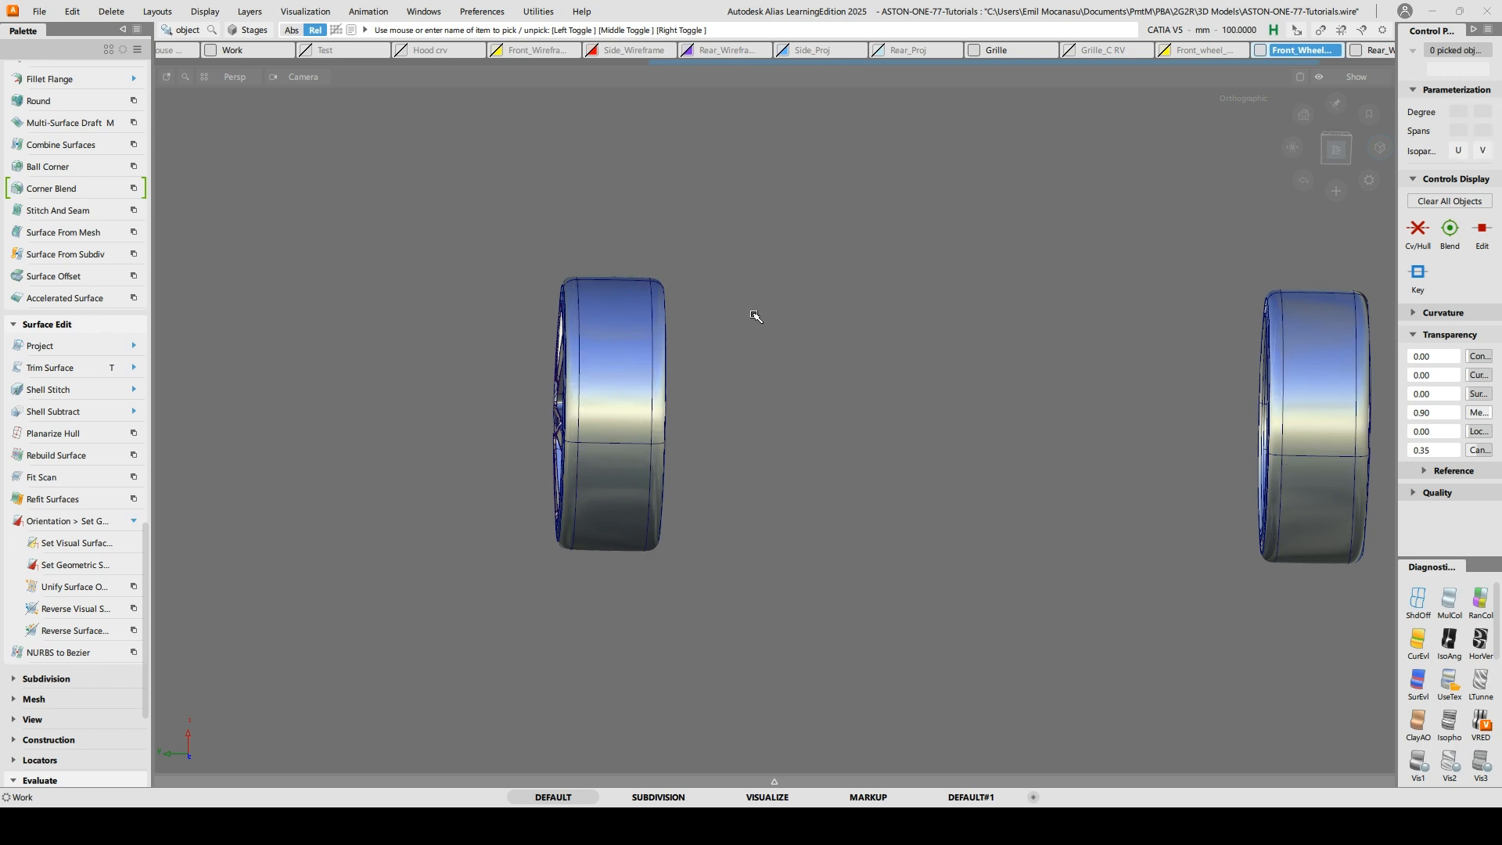
{"action": "left_click_drag", "start_coordinate": [705, 326], "coordinate": [437, 334], "text": "ctrl+shift"}
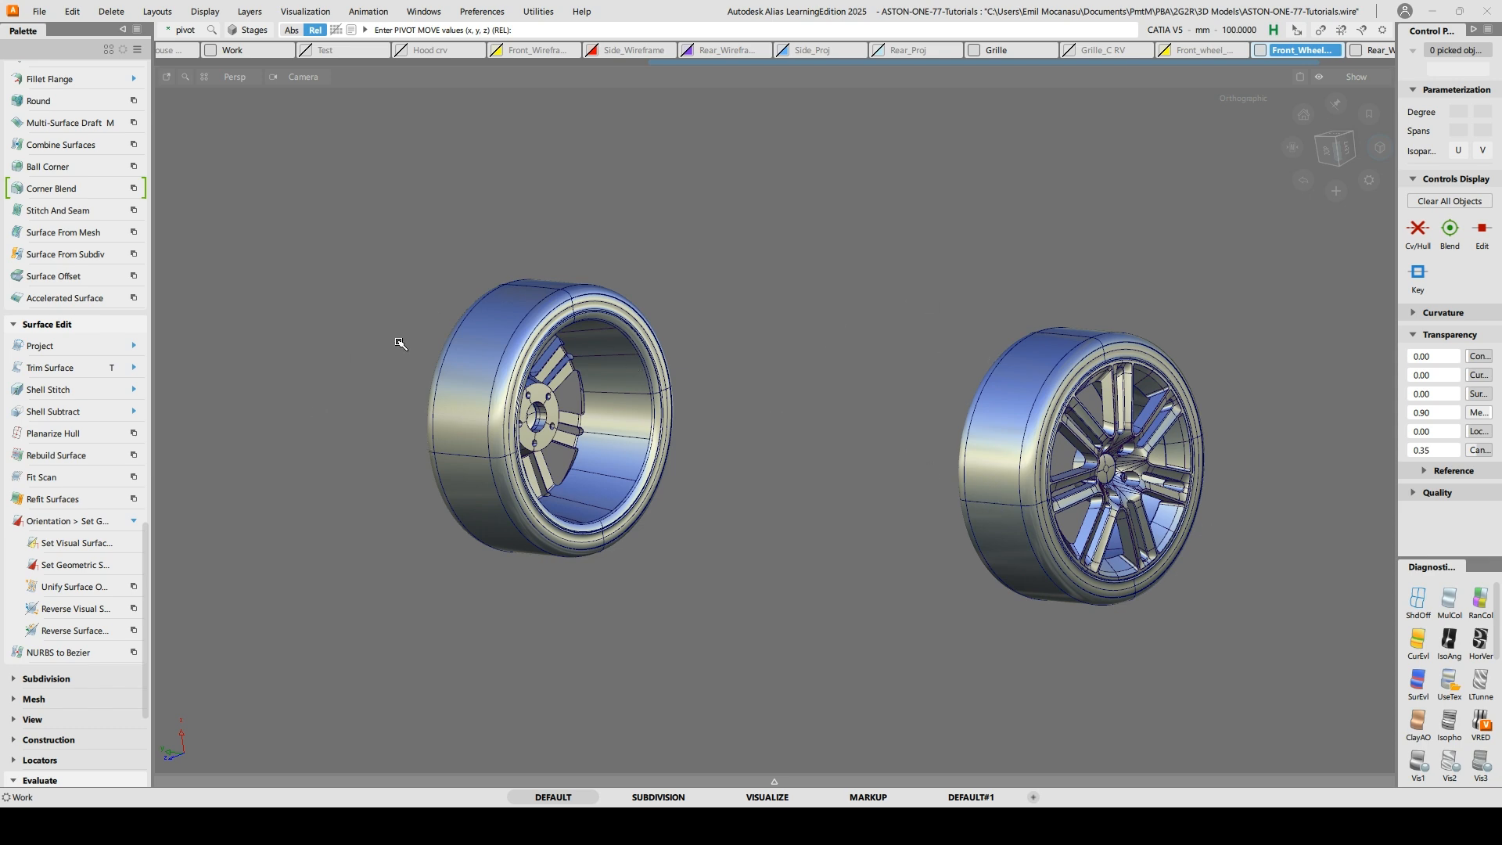
Reopen the ASTON-ONE-77-Tutorials file from the recent files, deleting all existing stages
{"action": "left_click_drag", "start_coordinate": [492, 345], "coordinate": [543, 338], "text": "alt+shift"}
{"action": "left_click", "coordinate": [39, 11]}
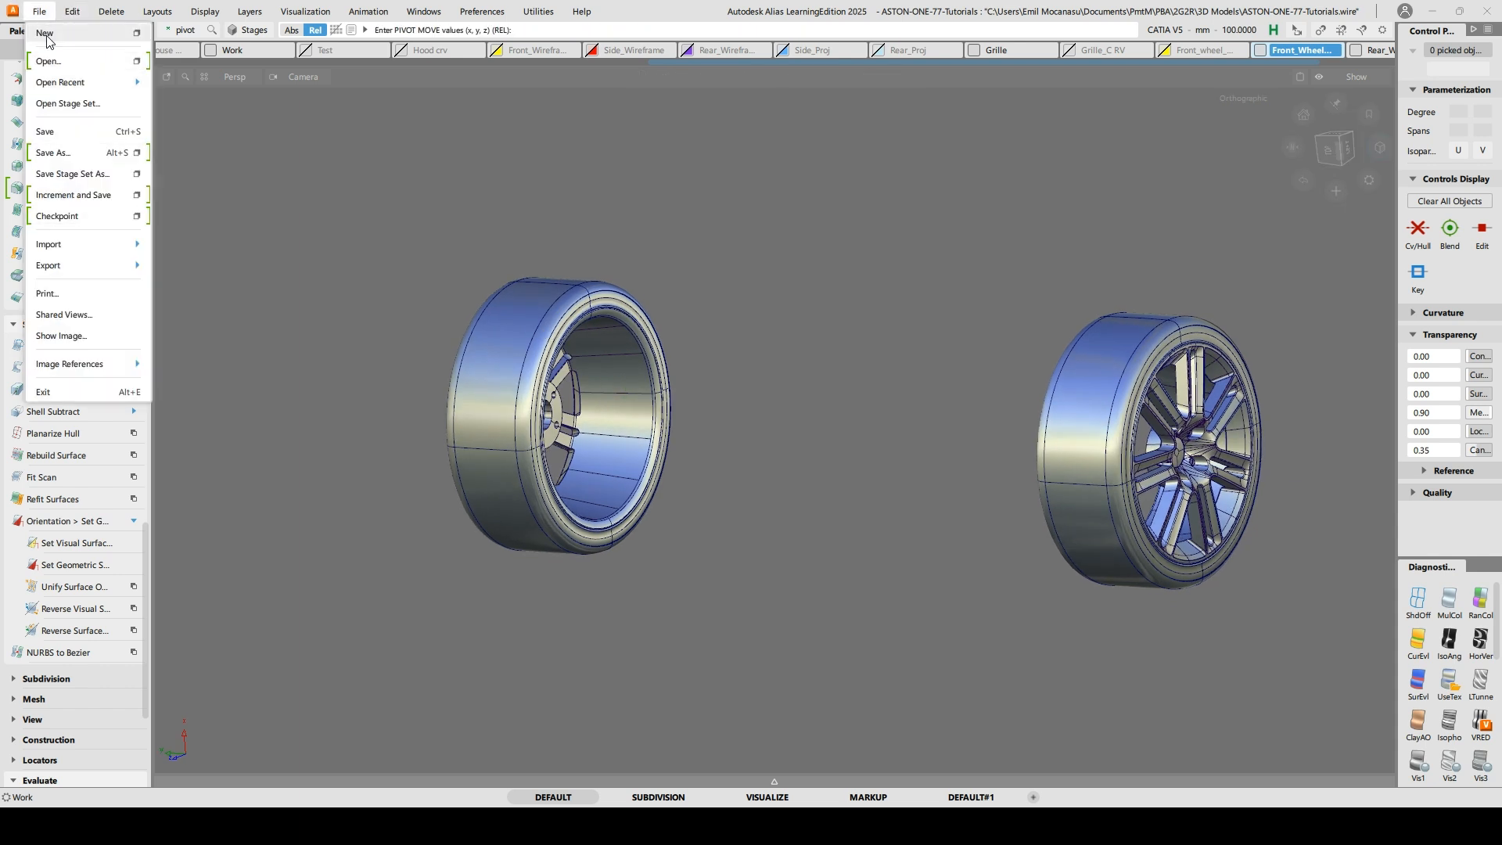
{"action": "mouse_move", "coordinate": [84, 82]}
{"action": "left_click", "coordinate": [223, 110]}
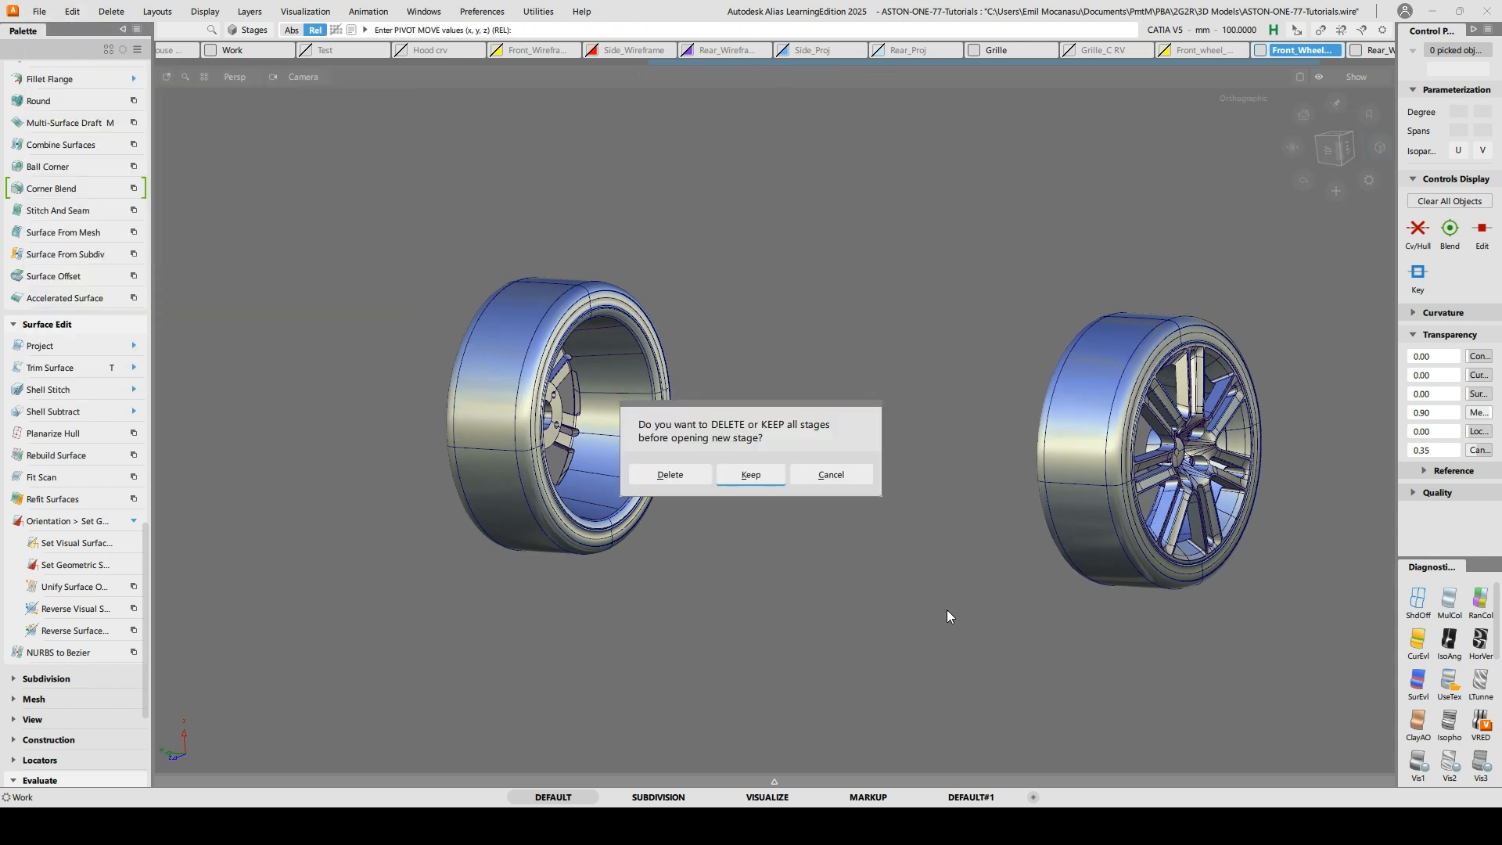
{"action": "left_click", "coordinate": [689, 477]}
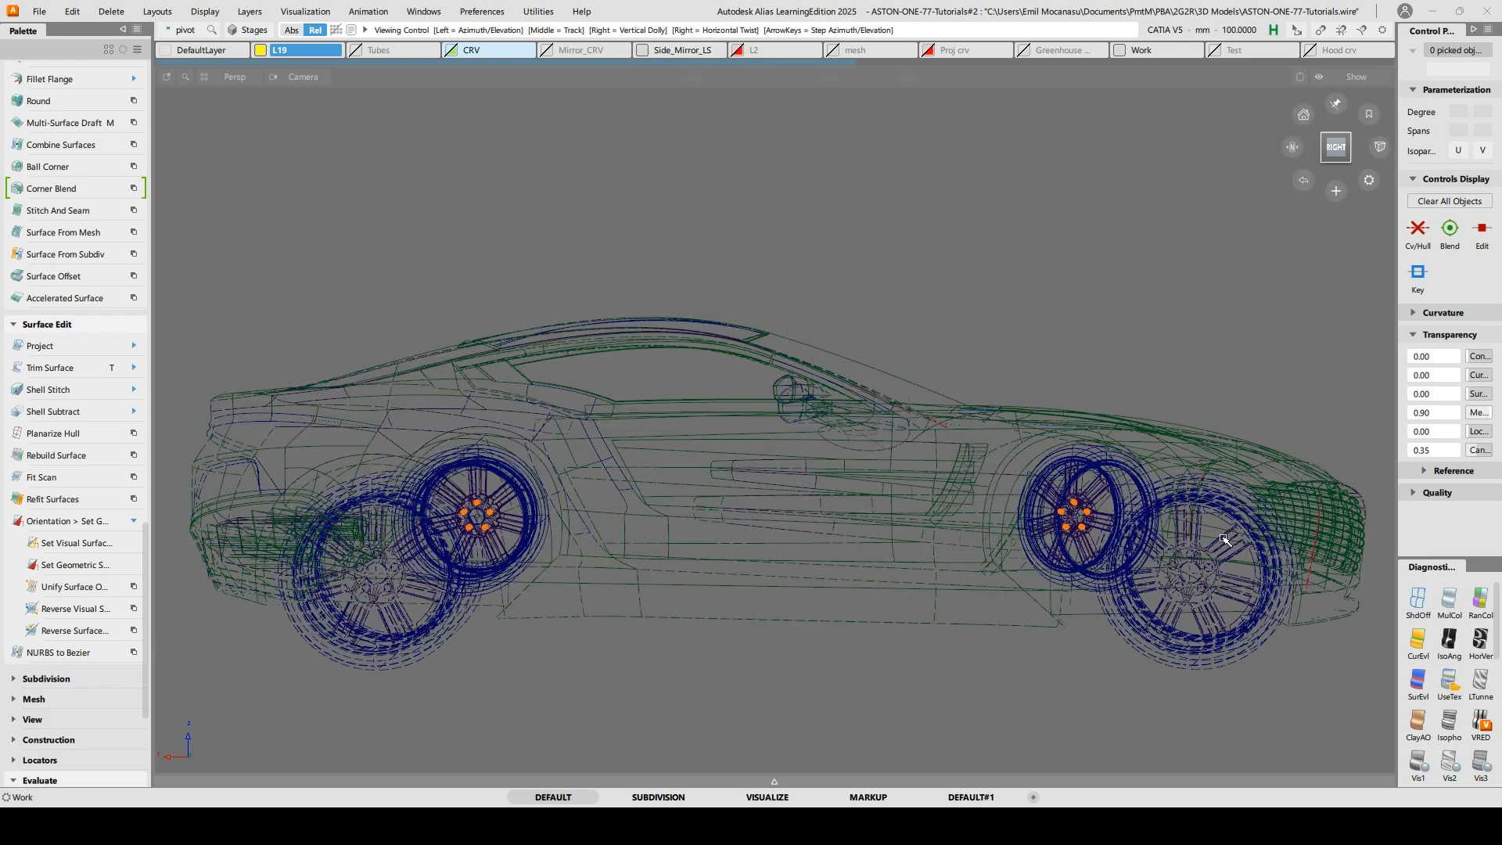
Pick all objects on the Front_Wheel_final_volume layer, hide everything else, and close the Object Lister
{"action": "left_click_drag", "start_coordinate": [1224, 538], "coordinate": [351, 664], "text": "alt+shift"}
{"action": "left_click_drag", "start_coordinate": [1133, 517], "coordinate": [1014, 535], "text": "alt+shift"}
{"action": "key", "text": "ctrl+l"}
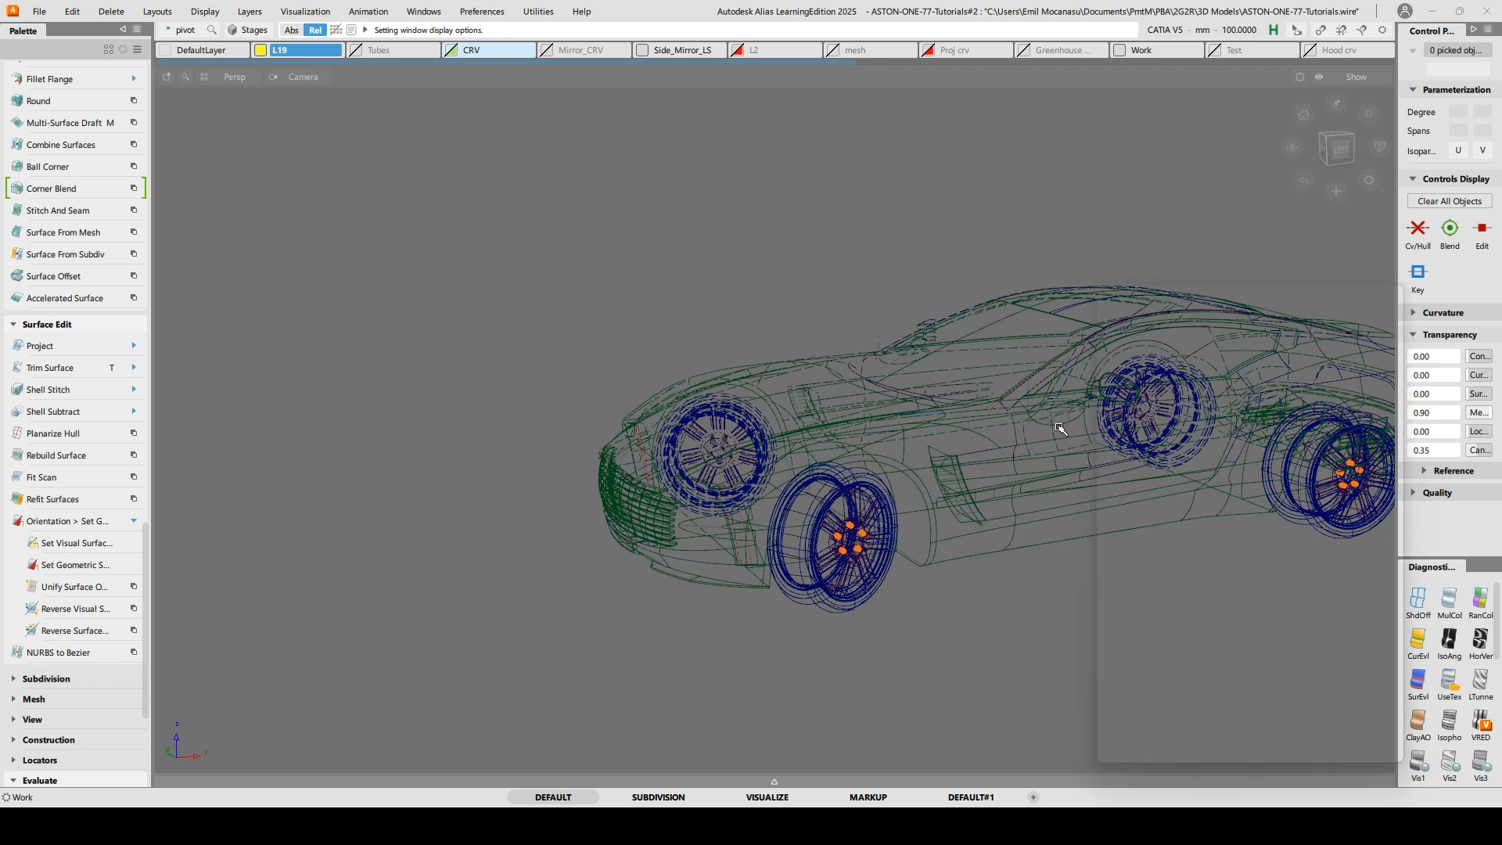
{"action": "scroll", "coordinate": [1320, 692], "scroll_direction": "down", "scroll_amount": 2}
{"action": "right_click", "coordinate": [1189, 720]}
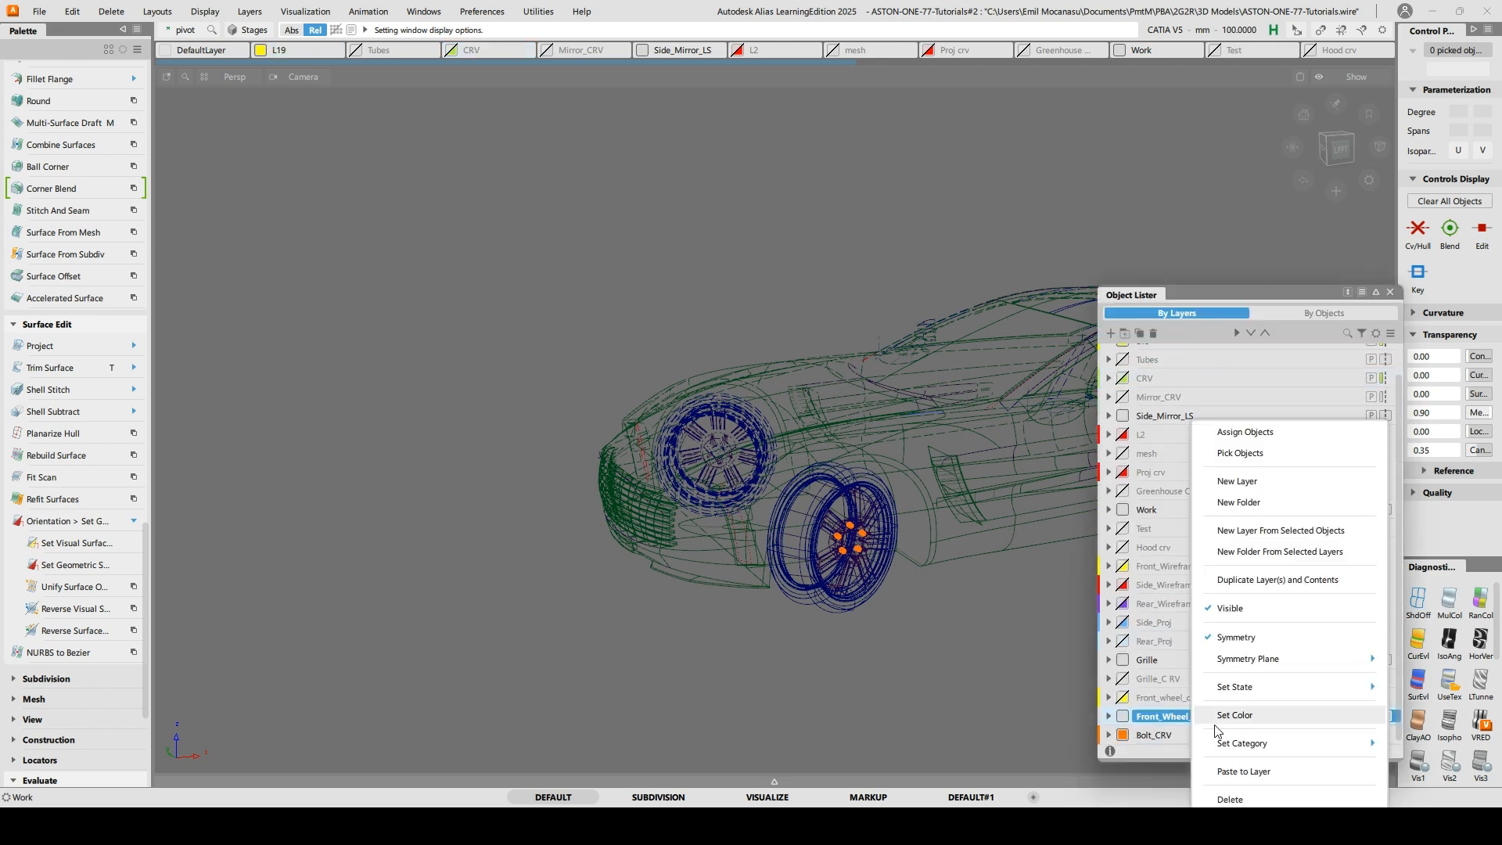
{"action": "left_click", "coordinate": [1280, 456]}
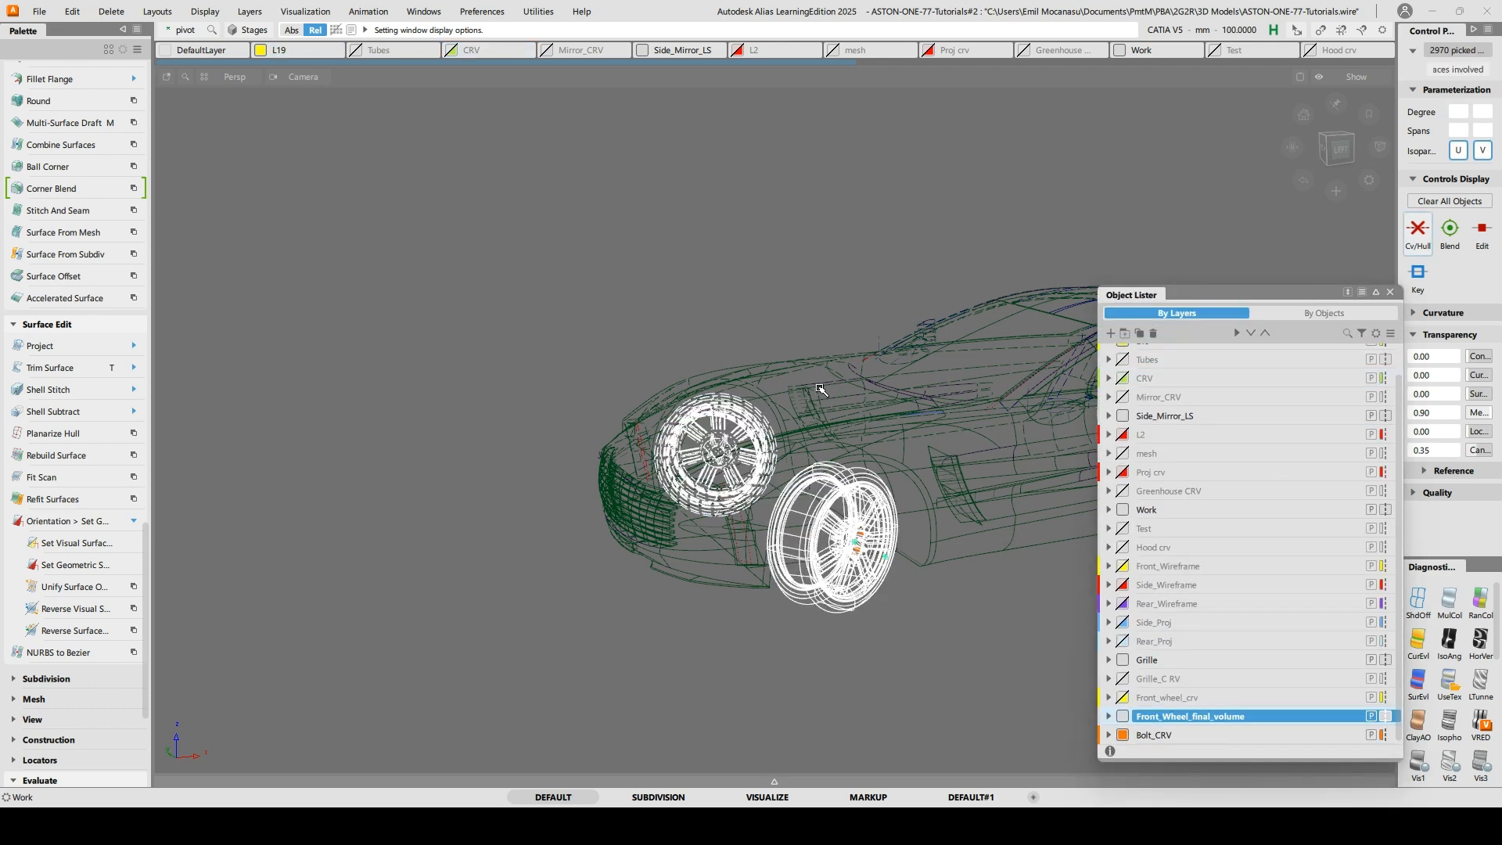
{"action": "right_click_drag", "start_coordinate": [821, 386], "coordinate": [895, 387], "text": "ctrl+shift"}
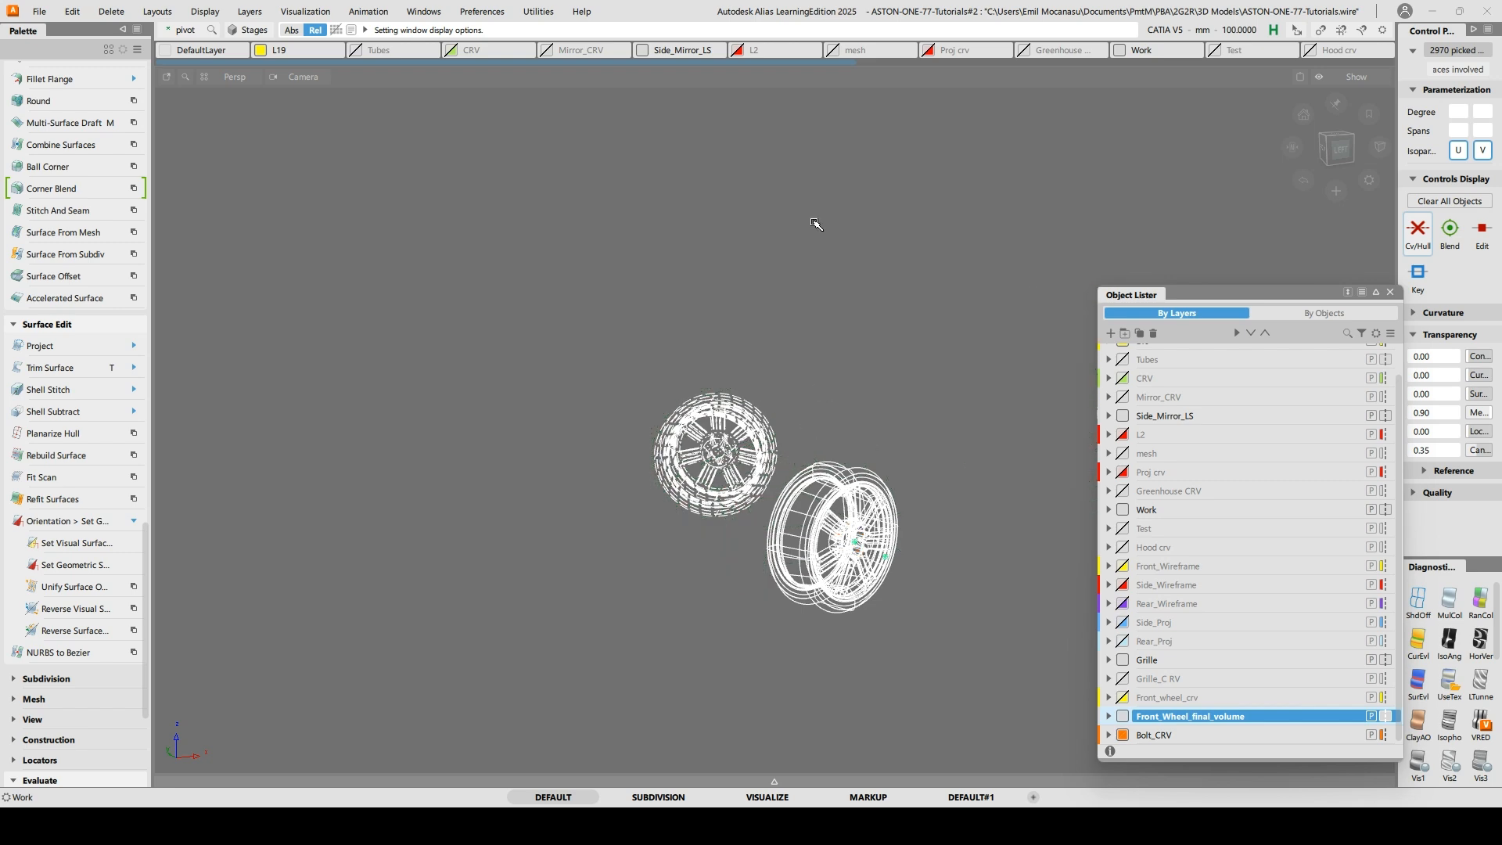
{"action": "left_click_drag", "start_coordinate": [816, 225], "coordinate": [818, 184], "text": "ctrl+shift"}
{"action": "left_click", "coordinate": [1389, 293]}
Select the rear wheels and assign them to a new layer created from the selected objects
{"action": "middle_click_drag", "start_coordinate": [858, 469], "coordinate": [778, 432], "text": "alt+shift"}
{"action": "left_click_drag", "start_coordinate": [720, 461], "coordinate": [833, 485], "text": "alt+shift"}
{"action": "left_click_drag", "start_coordinate": [1070, 173], "coordinate": [1345, 462]}
{"action": "key", "text": "ctrl+l"}
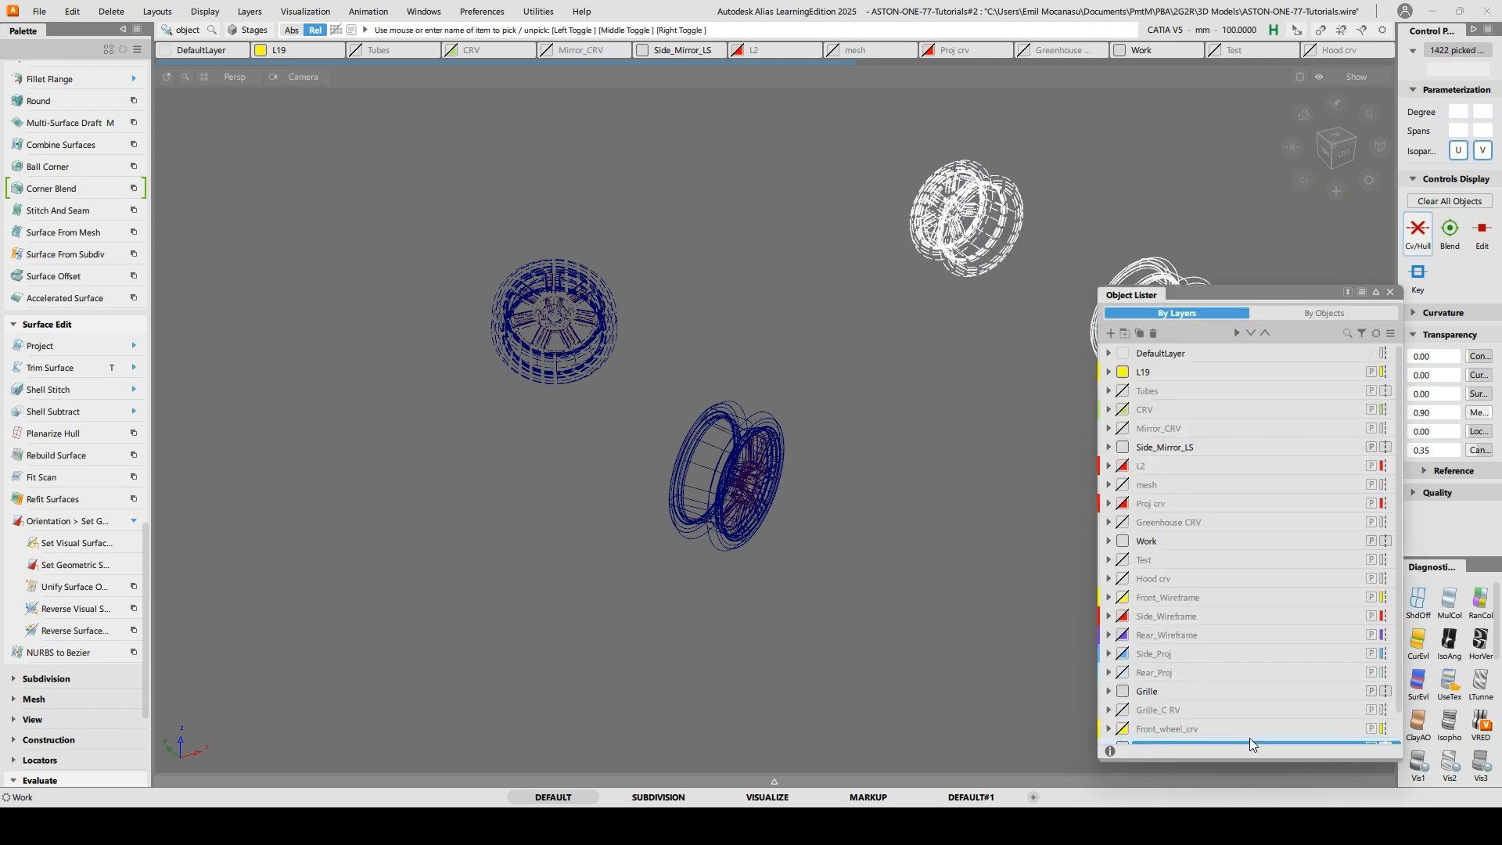
{"action": "scroll", "coordinate": [1250, 738], "scroll_direction": "down", "scroll_amount": 2}
{"action": "right_click", "coordinate": [1178, 716]}
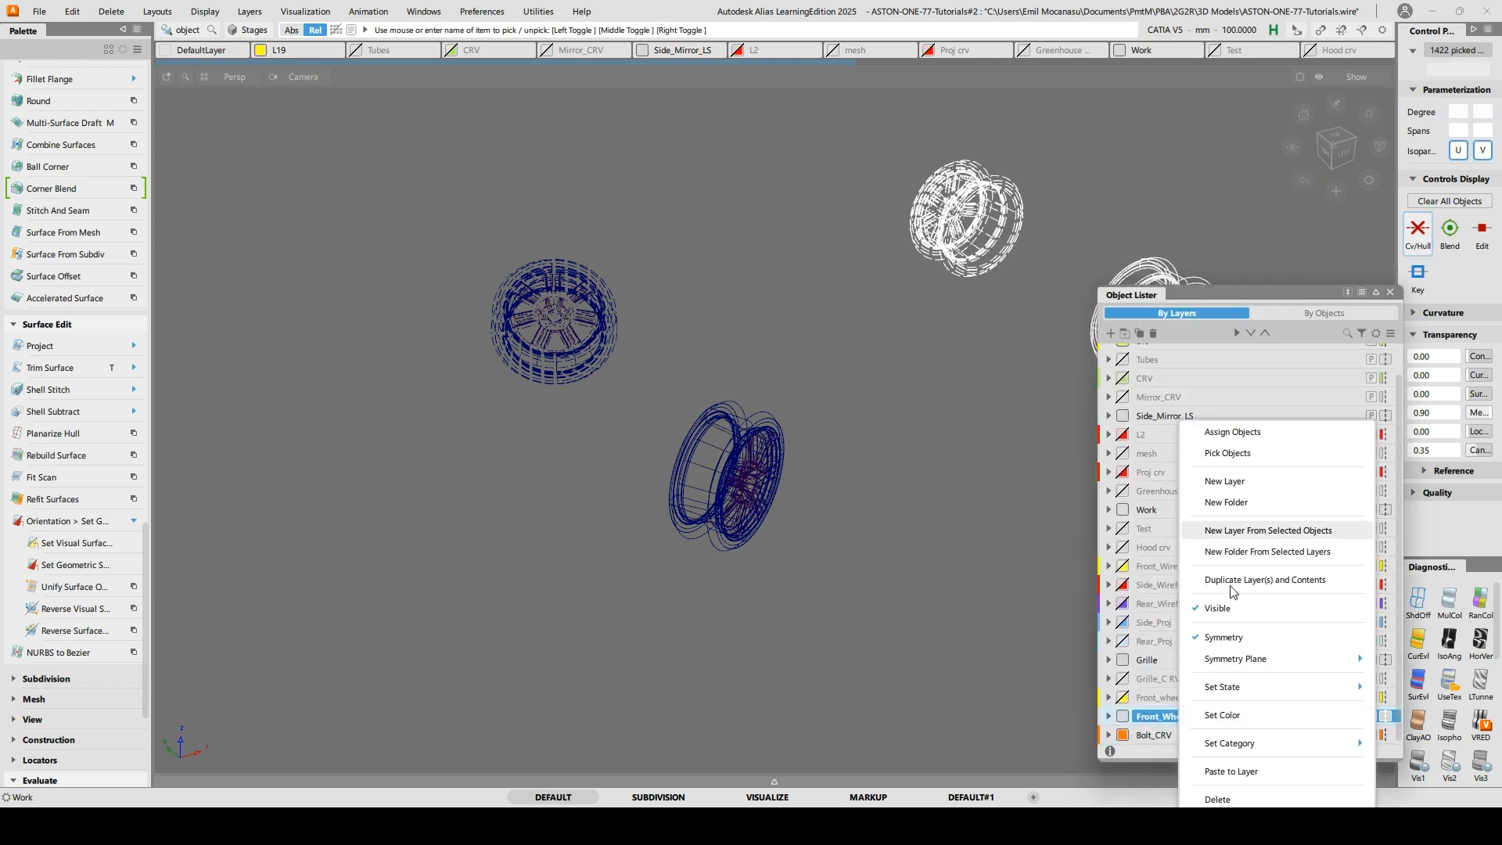
{"action": "left_click", "coordinate": [1272, 534]}
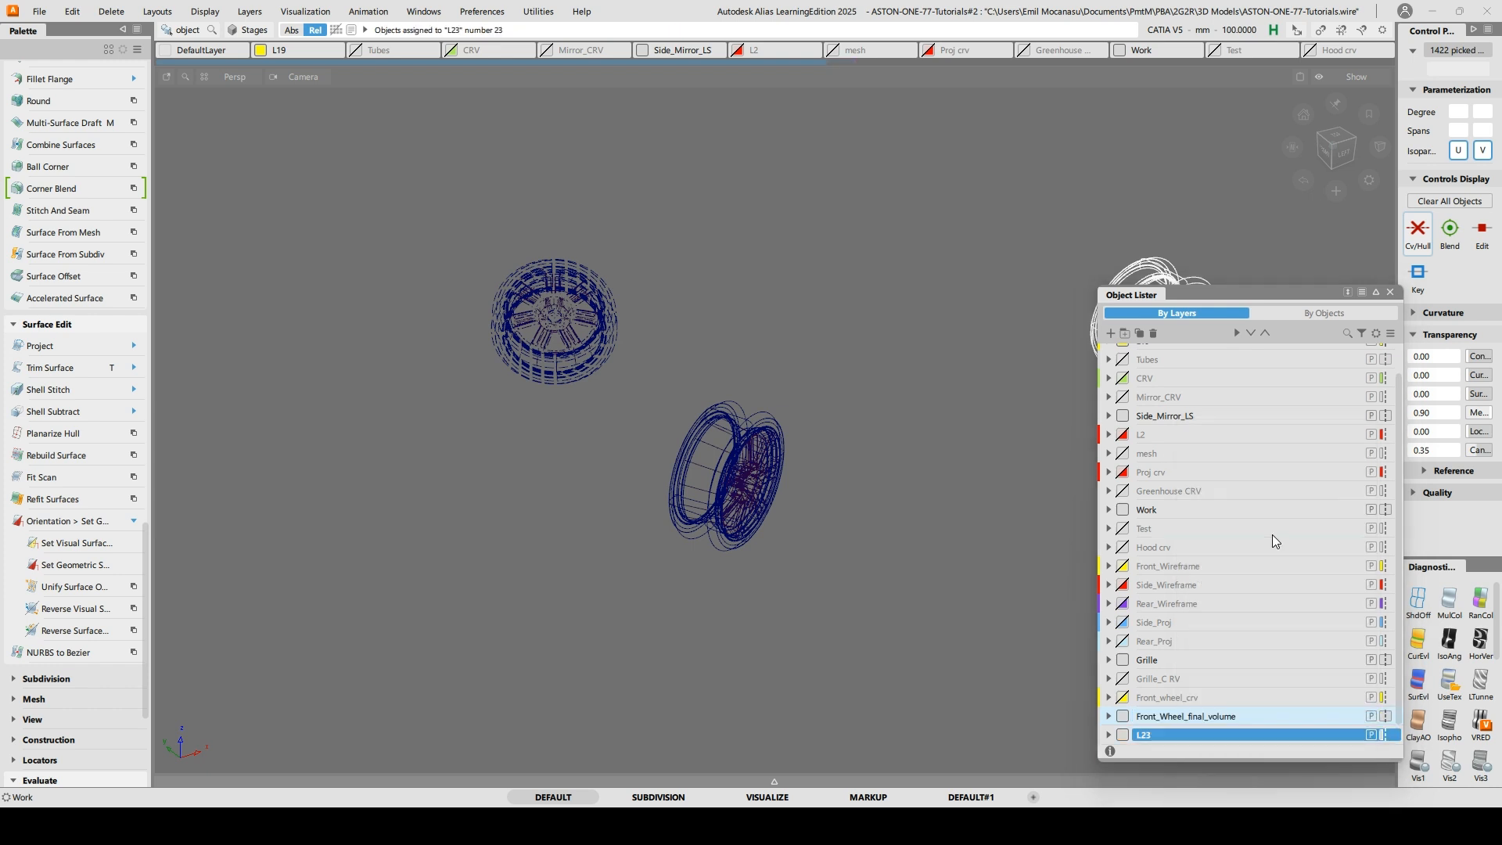
Rename the new rear wheel layer Rear?wheels and turn on its symmetry
{"action": "scroll", "coordinate": [1222, 561], "scroll_direction": "down", "scroll_amount": 1}
{"action": "double_click", "coordinate": [1166, 713]}
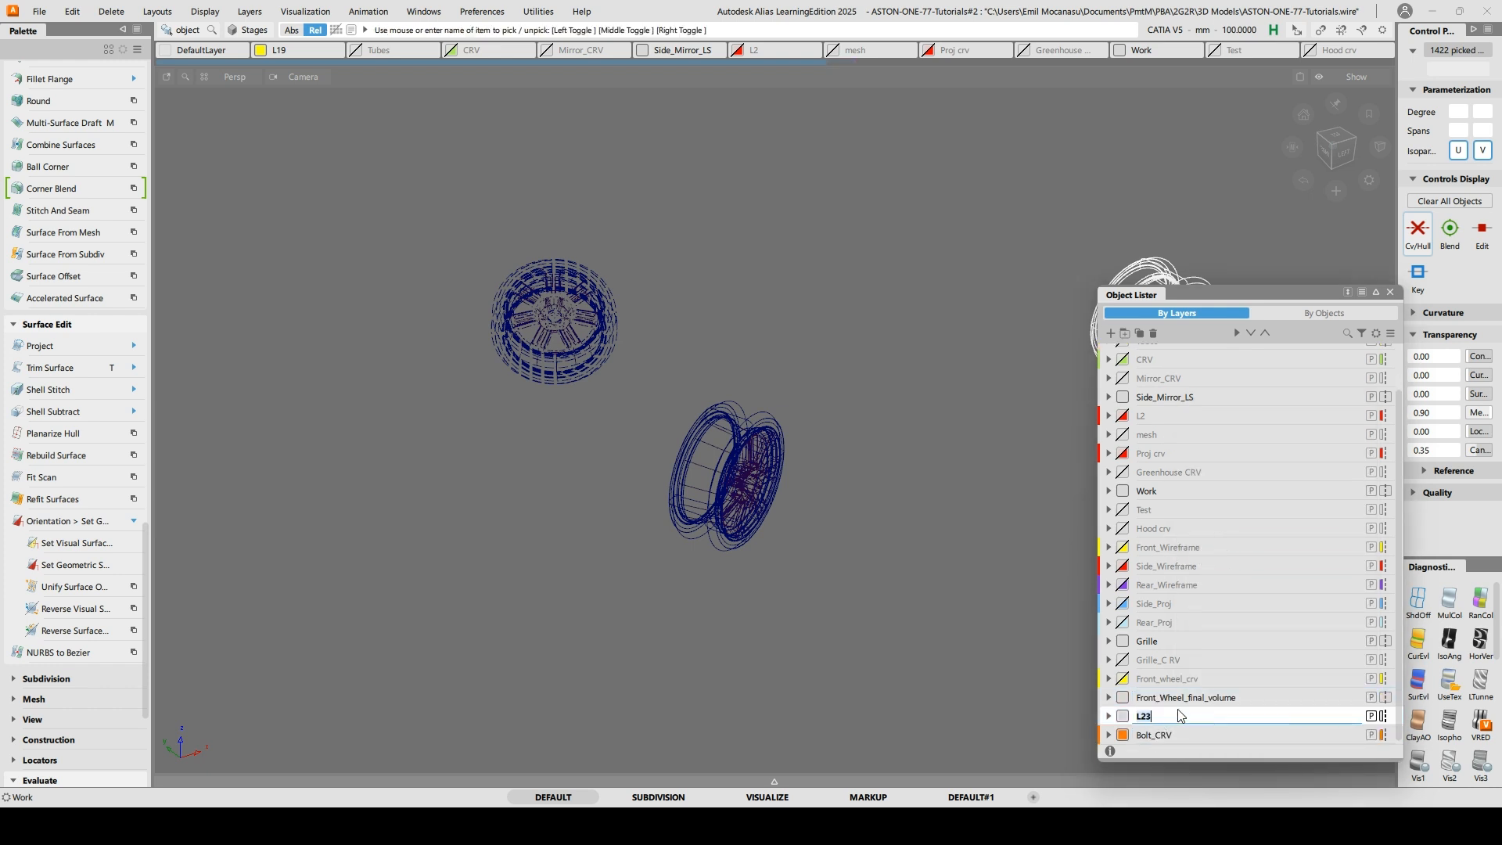
{"action": "type", "text": "ar"}
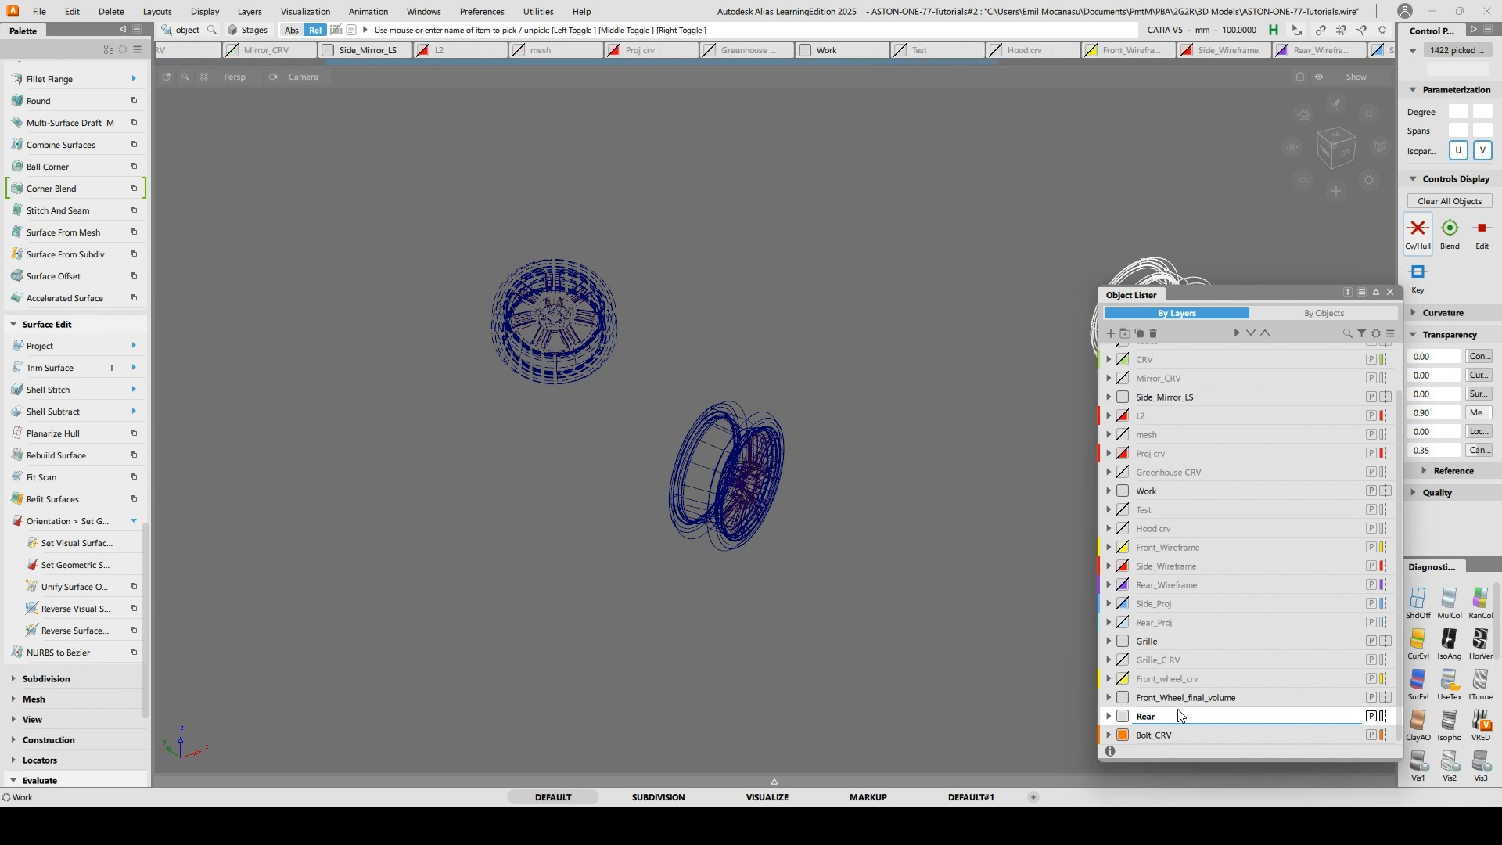
{"action": "type", "text": "_wheels"}
{"action": "key", "text": "Return"}
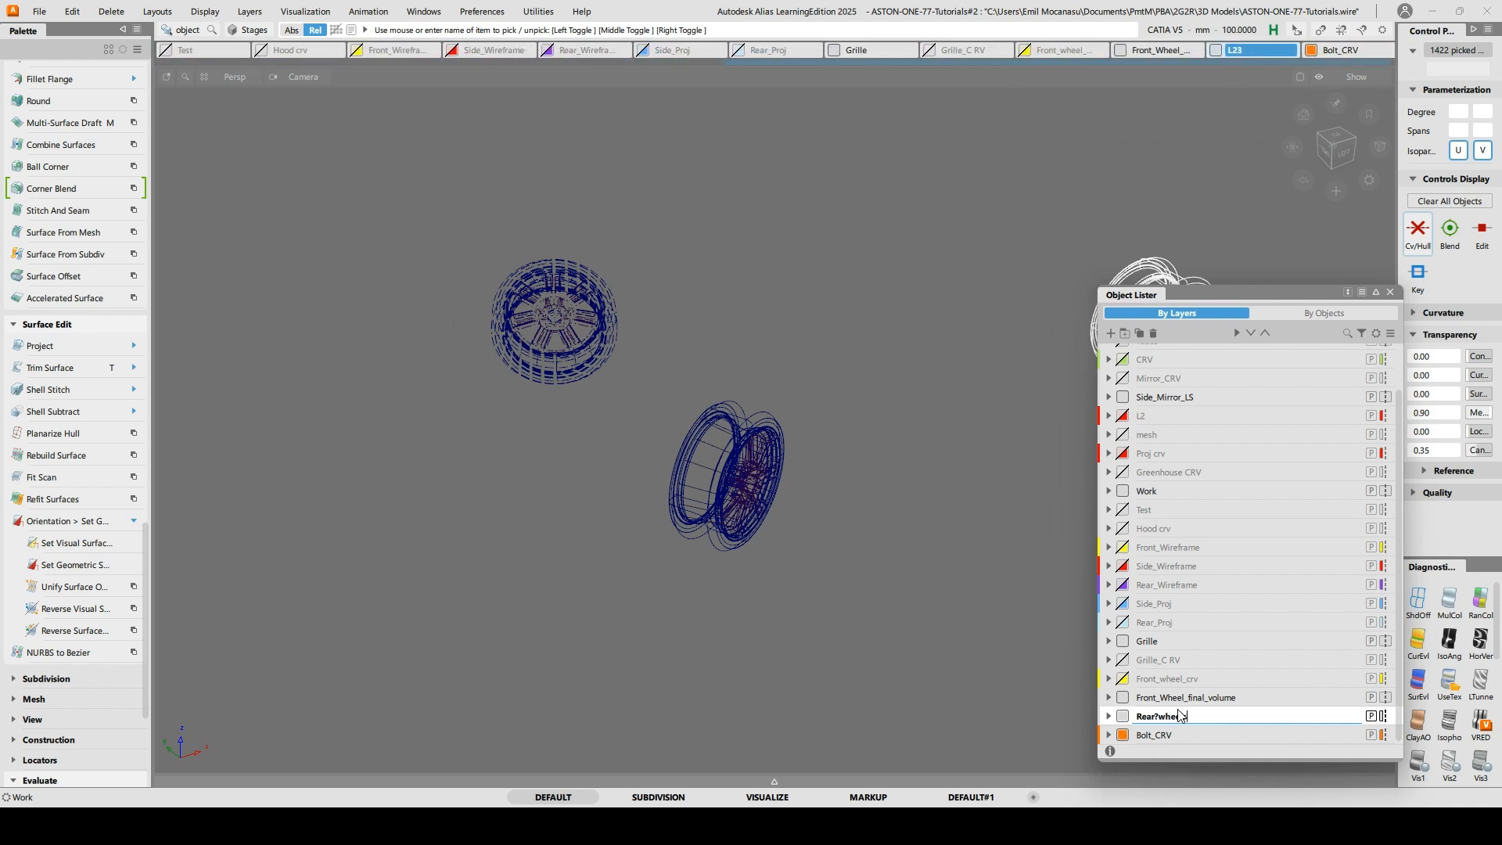
{"action": "left_click", "coordinate": [1384, 716]}
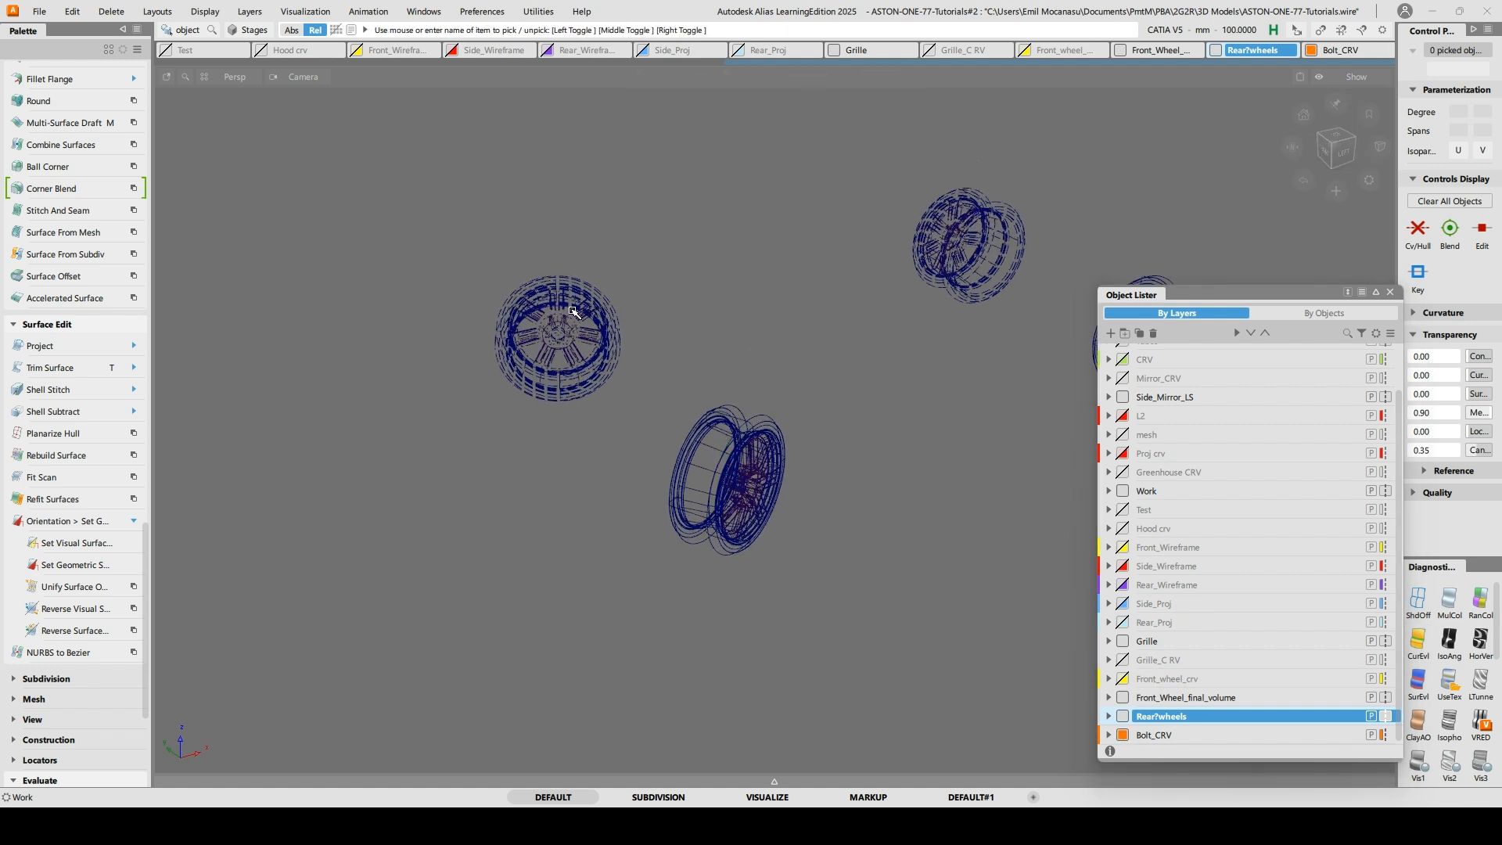
Select the front wheels, hide the unselected geometry and clear the selection
{"action": "left_click_drag", "start_coordinate": [436, 228], "coordinate": [824, 605]}
{"action": "right_click_drag", "start_coordinate": [882, 568], "coordinate": [825, 518], "text": "ctrl+shift"}
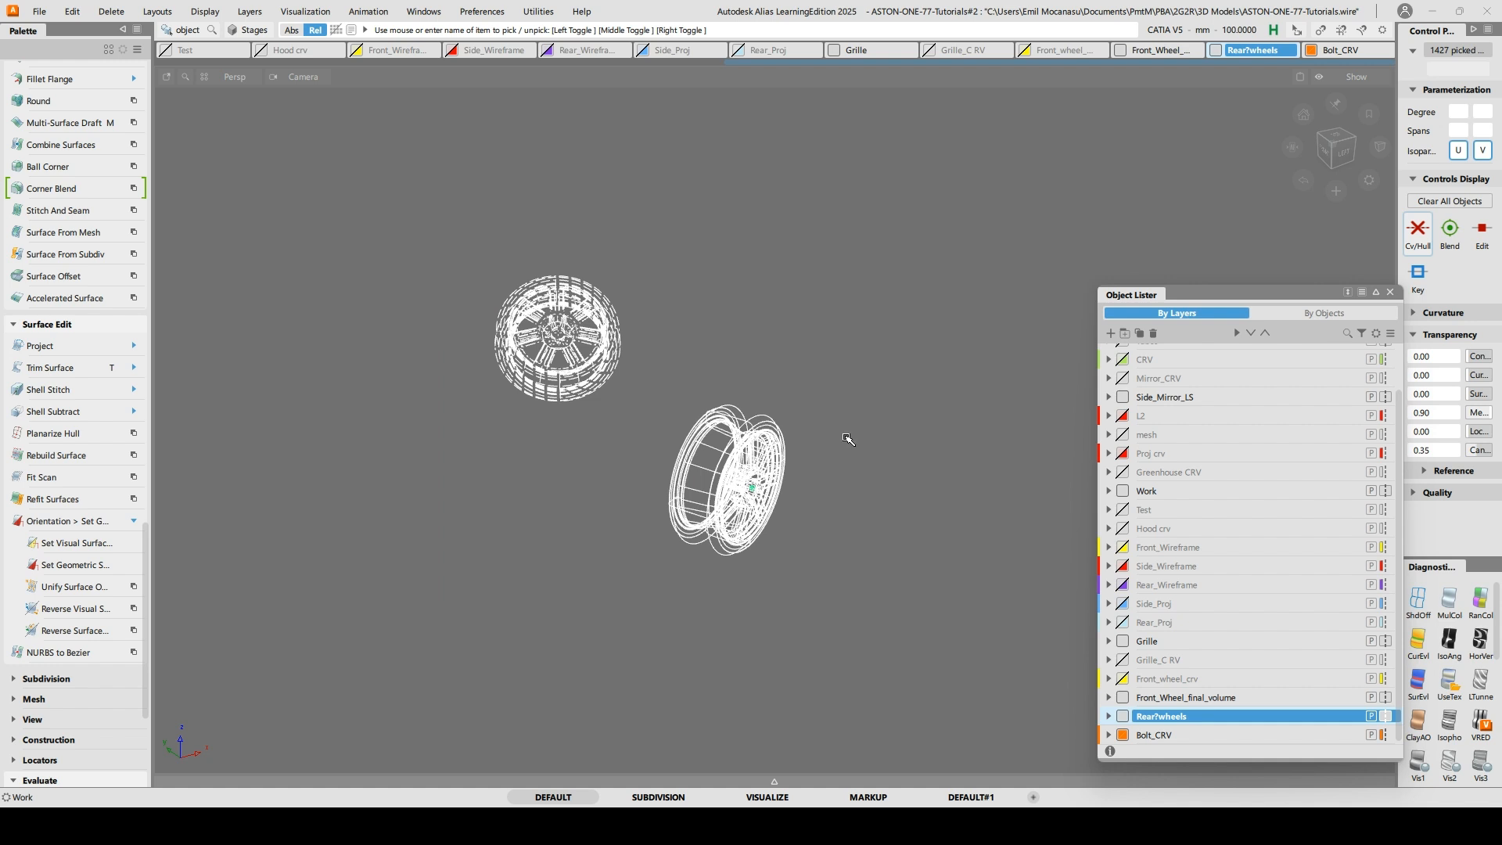
{"action": "left_click_drag", "start_coordinate": [857, 448], "coordinate": [910, 282], "text": "ctrl+shift"}
Rotate the front wheel geometry by 26.9 degrees about the Z axis with 0 in X and Y, and clear the selection
{"action": "left_click_drag", "start_coordinate": [599, 388], "coordinate": [953, 630]}
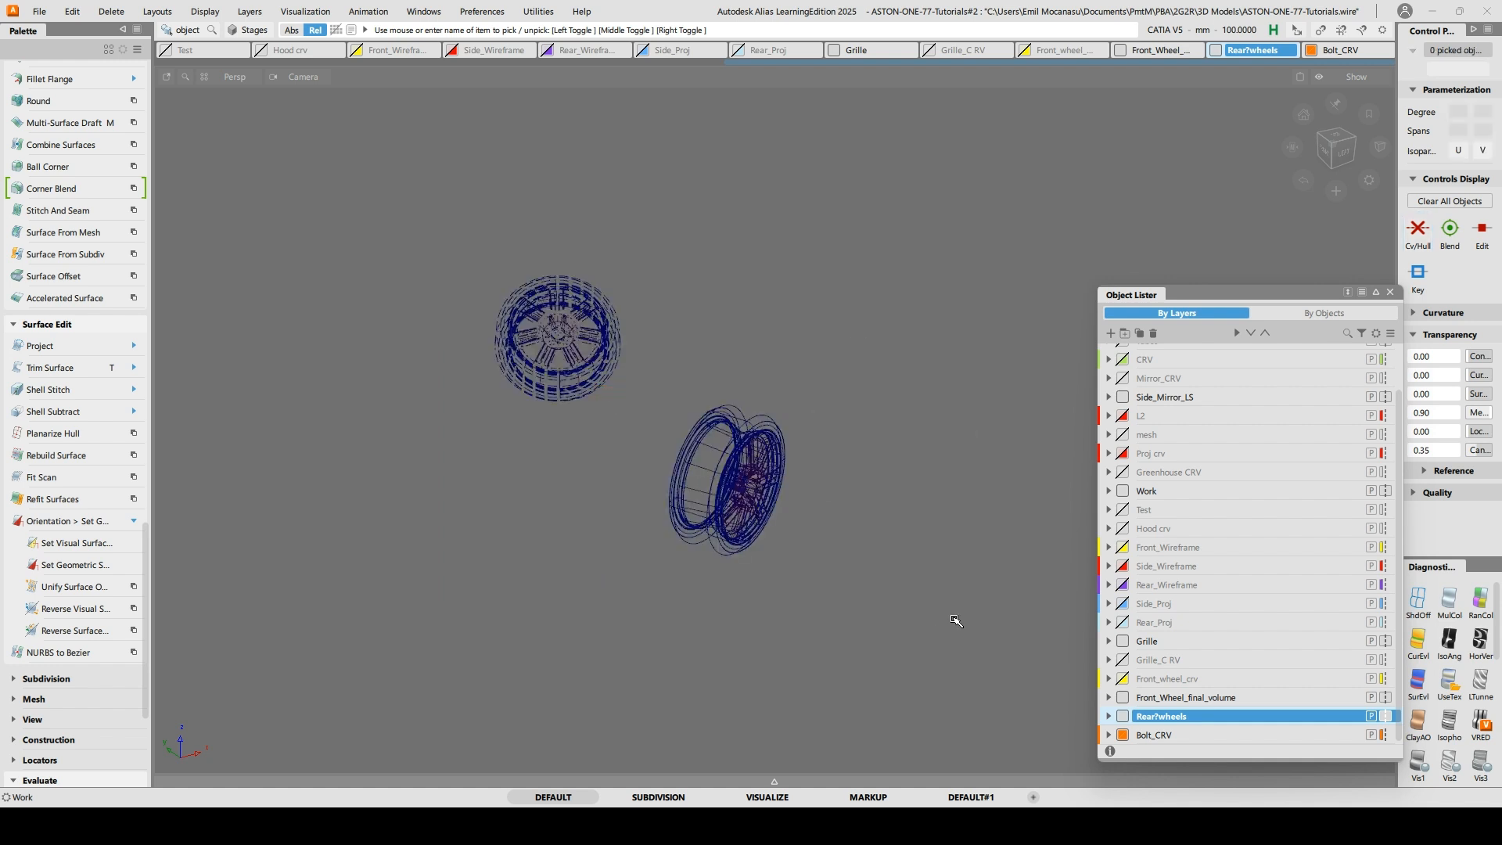
{"action": "left_click_drag", "start_coordinate": [766, 393], "coordinate": [816, 265], "text": "ctrl+shift"}
{"action": "left_click_drag", "start_coordinate": [624, 373], "coordinate": [936, 636]}
{"action": "middle_click_drag", "start_coordinate": [701, 100], "coordinate": [774, 8], "text": "ctrl+shift"}
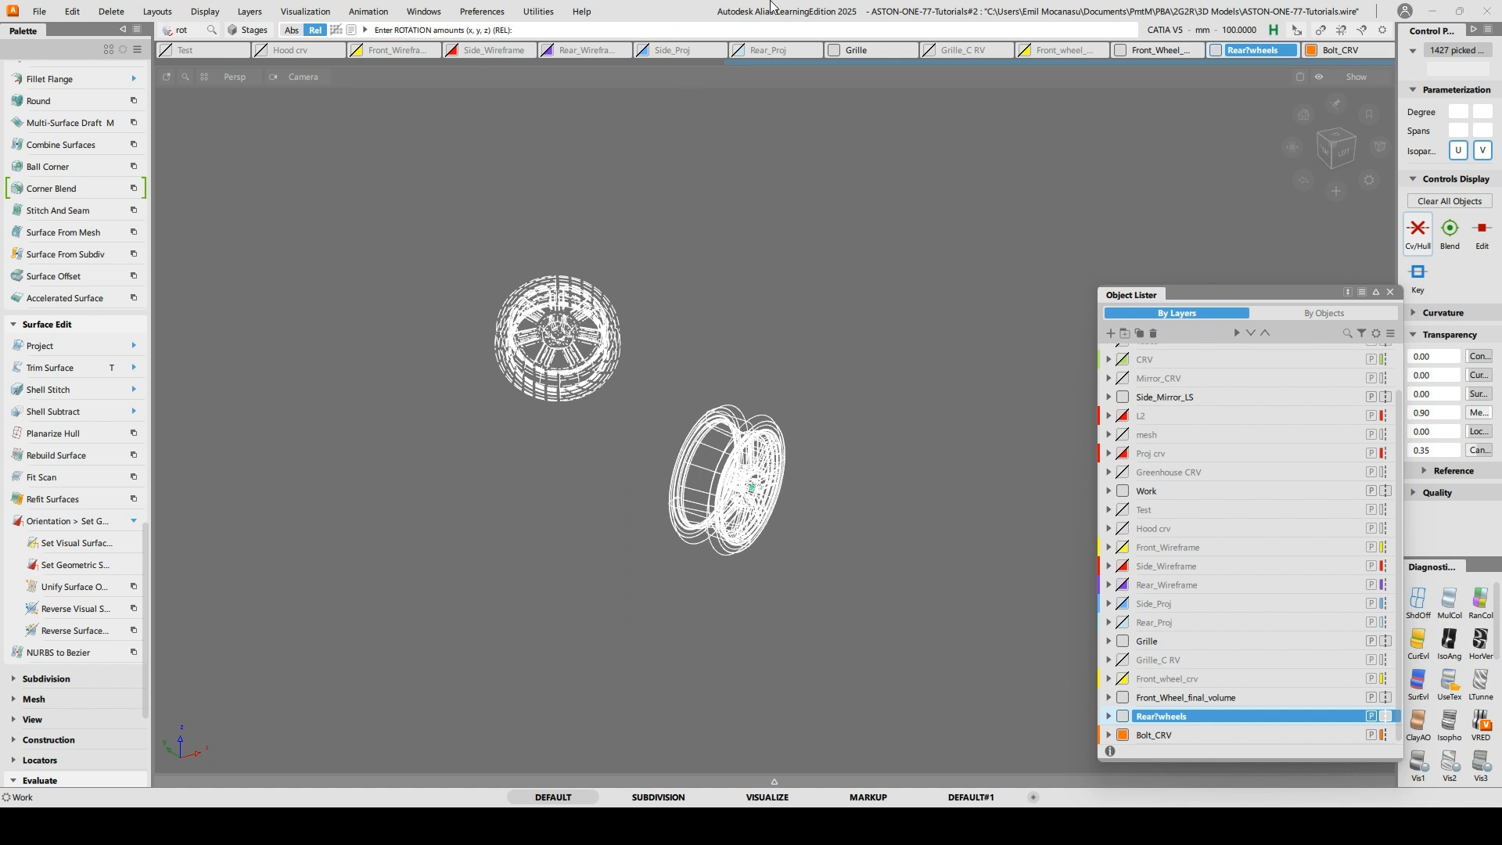
{"action": "left_click", "coordinate": [552, 29]}
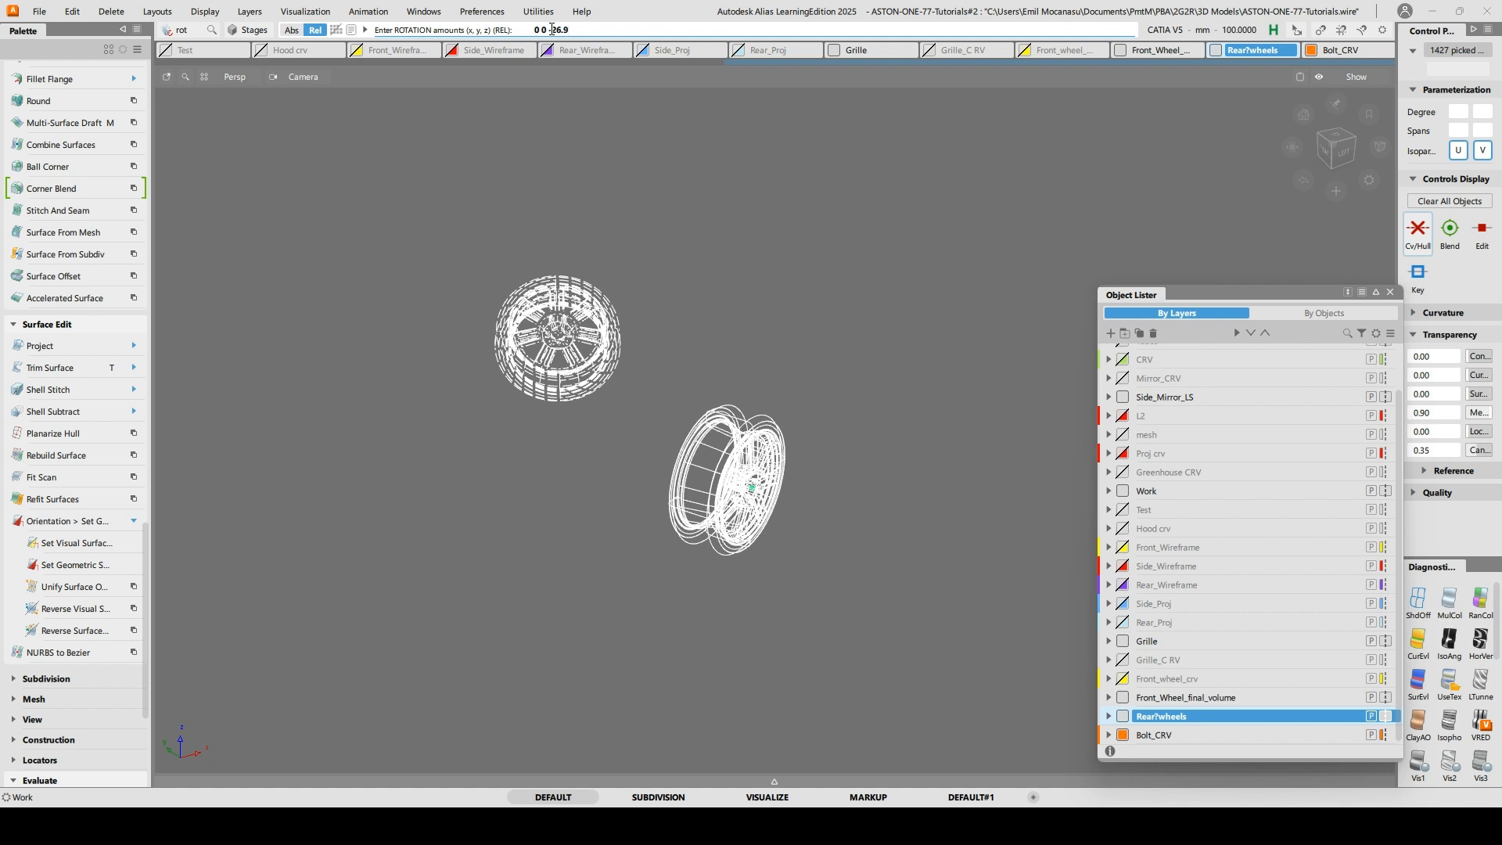
{"action": "type", "text": "0 0 26.9"}
{"action": "key", "text": "Return"}
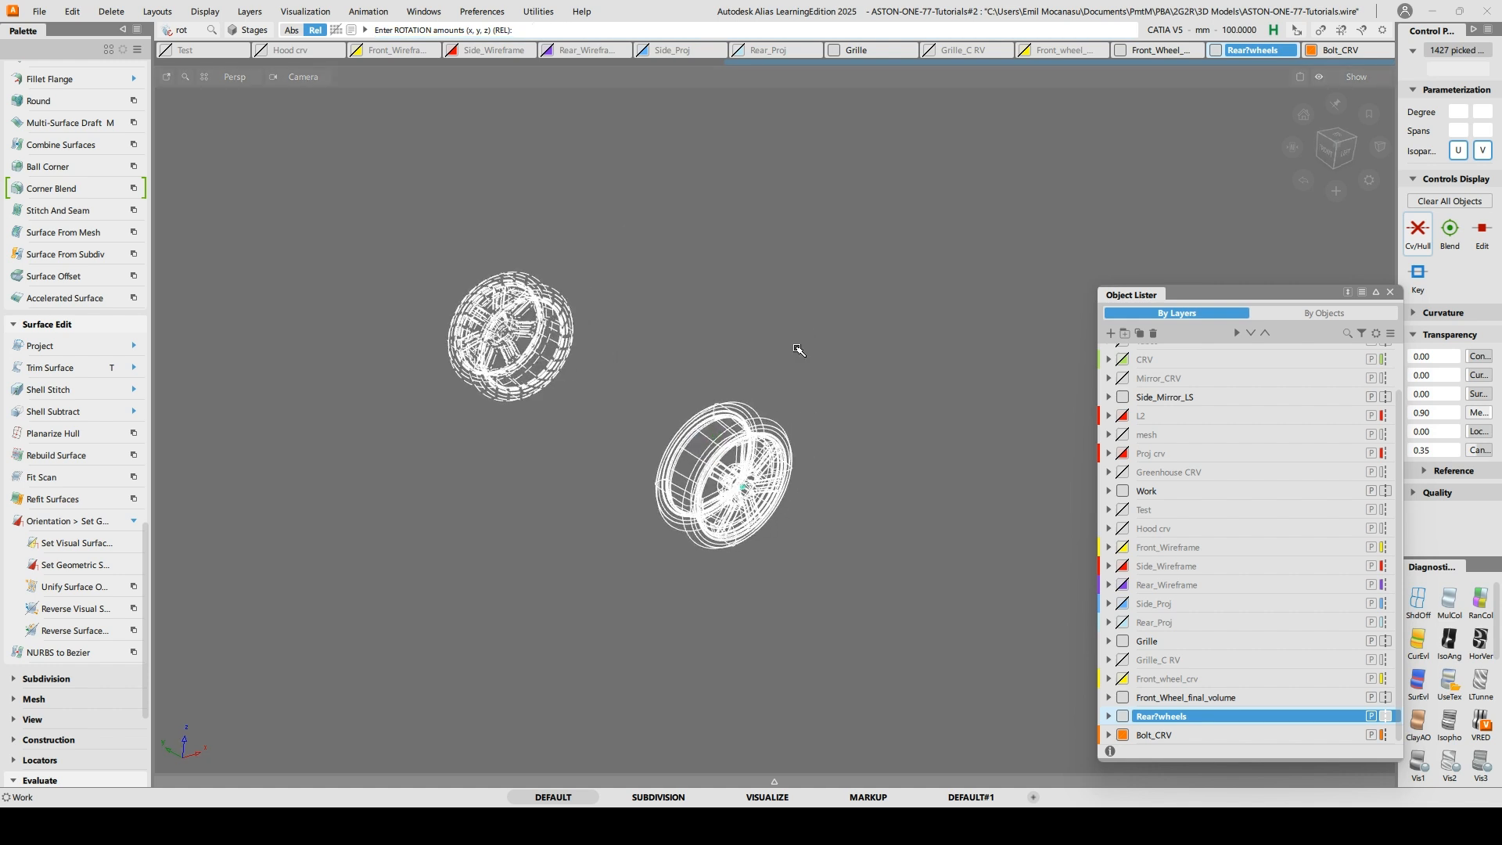
{"action": "left_click", "coordinate": [787, 308]}
{"action": "left_click_drag", "start_coordinate": [788, 308], "coordinate": [1002, 693], "text": "ctrl+shift"}
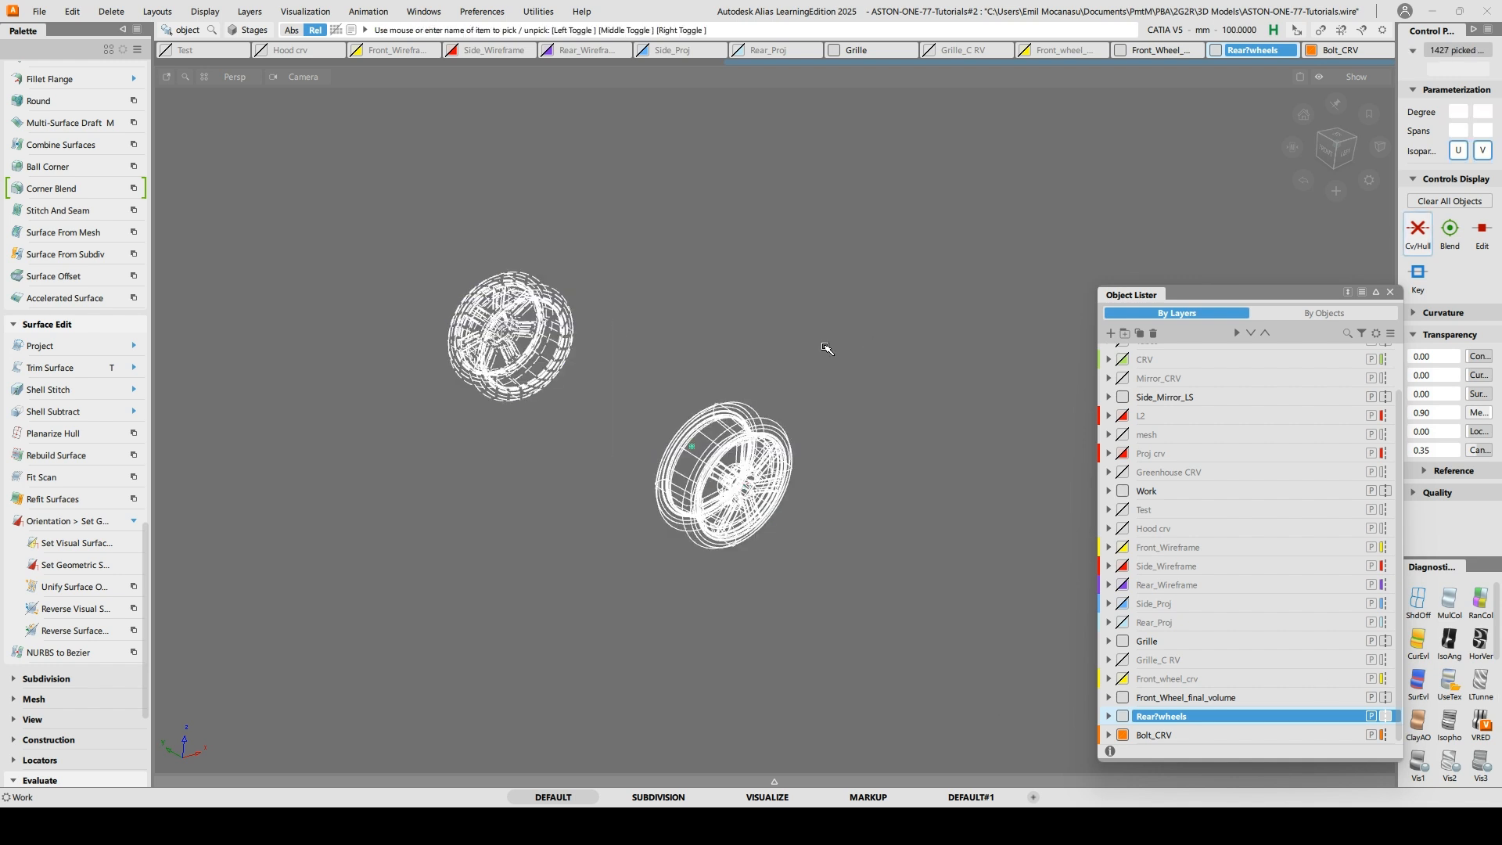
{"action": "mouse_move", "coordinate": [623, 361]}
{"action": "left_mouse_down", "text": "ctrl+shift"}
{"action": "mouse_move", "coordinate": [649, 236]}
{"action": "mouse_move", "coordinate": [744, 231]}
{"action": "mouse_move", "coordinate": [687, 279]}
{"action": "left_mouse_up", "text": "ctrl+shift"}
{"action": "key", "text": "o"}
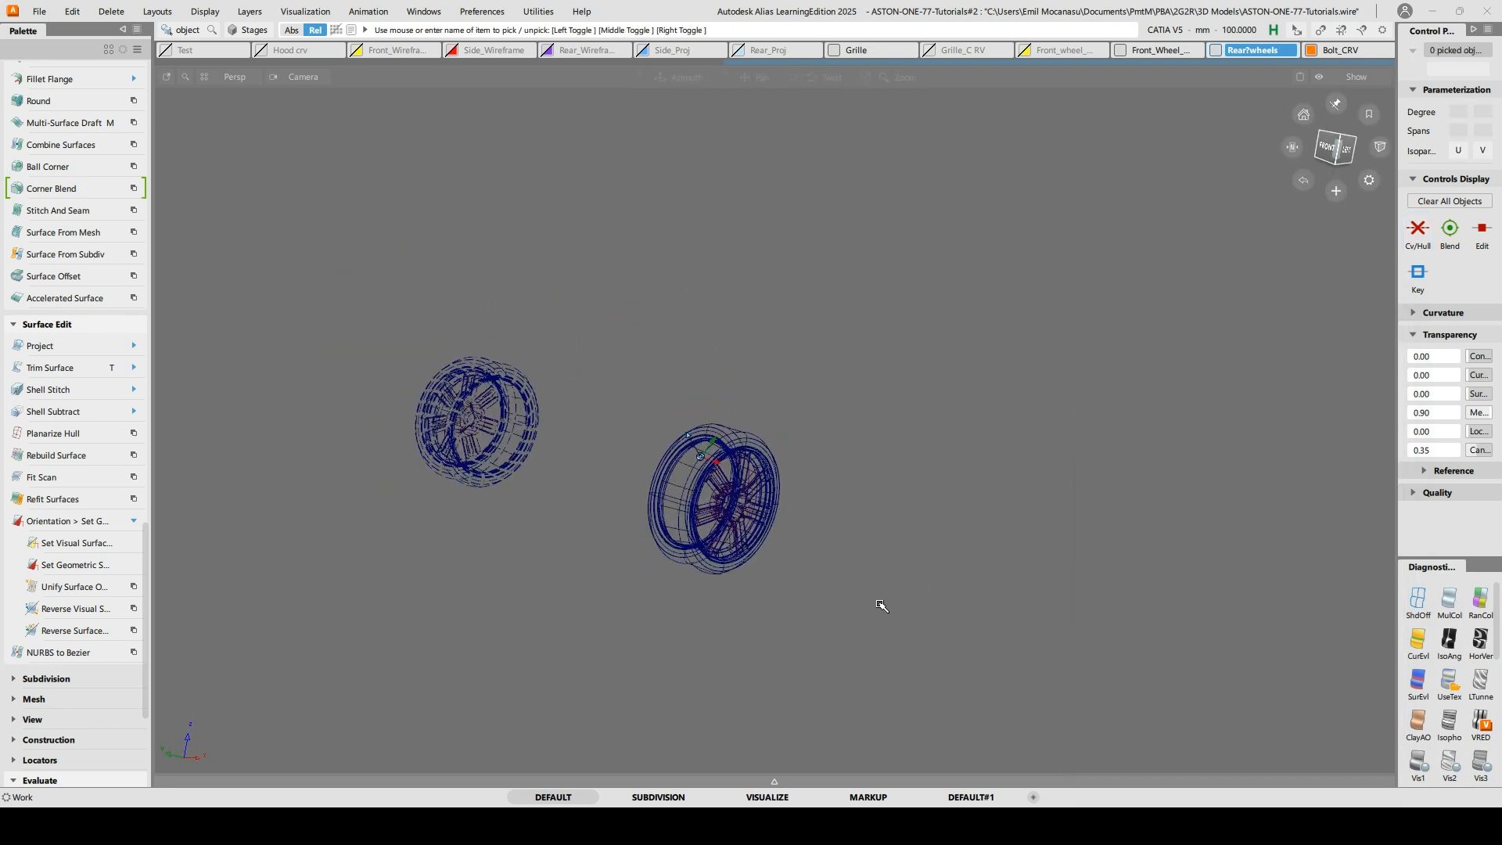
Use Set Geometric Surface Orientation to turn the normals of the thin brown rim strip on the near wheel towards the camera
{"action": "left_click_drag", "start_coordinate": [882, 606], "coordinate": [805, 592], "text": "alt+shift"}
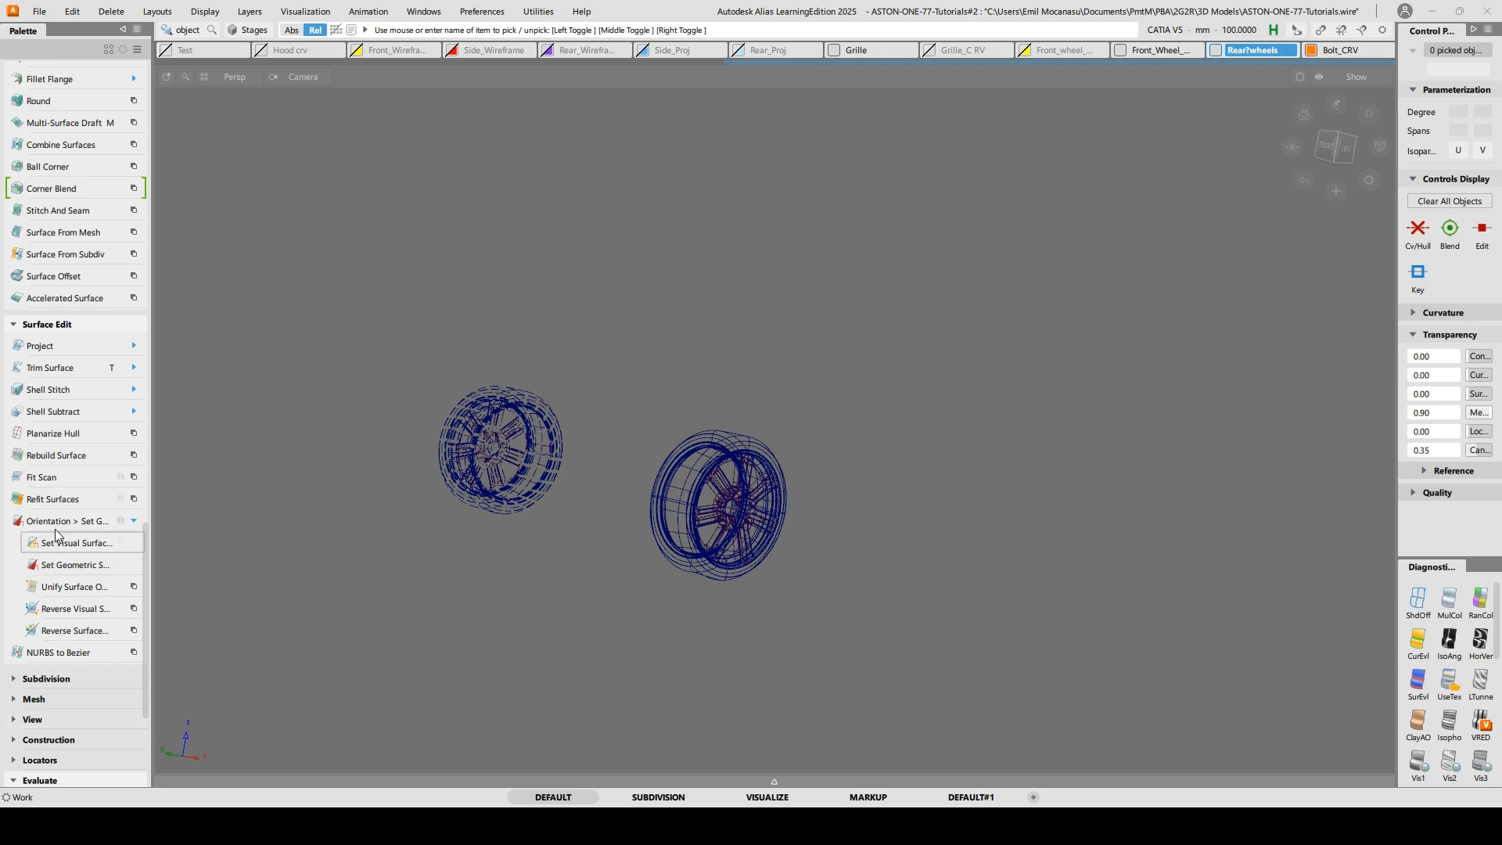
{"action": "left_click", "coordinate": [69, 564]}
{"action": "mouse_move", "coordinate": [773, 694]}
{"action": "right_mouse_down", "text": "alt+shift"}
{"action": "mouse_move", "coordinate": [805, 613]}
{"action": "mouse_move", "coordinate": [882, 552]}
{"action": "right_mouse_up", "text": "alt+shift"}
{"action": "left_click_drag", "start_coordinate": [882, 552], "coordinate": [952, 593], "text": "alt+shift"}
{"action": "middle_click_drag", "start_coordinate": [952, 593], "coordinate": [174, 255], "text": "alt+shift"}
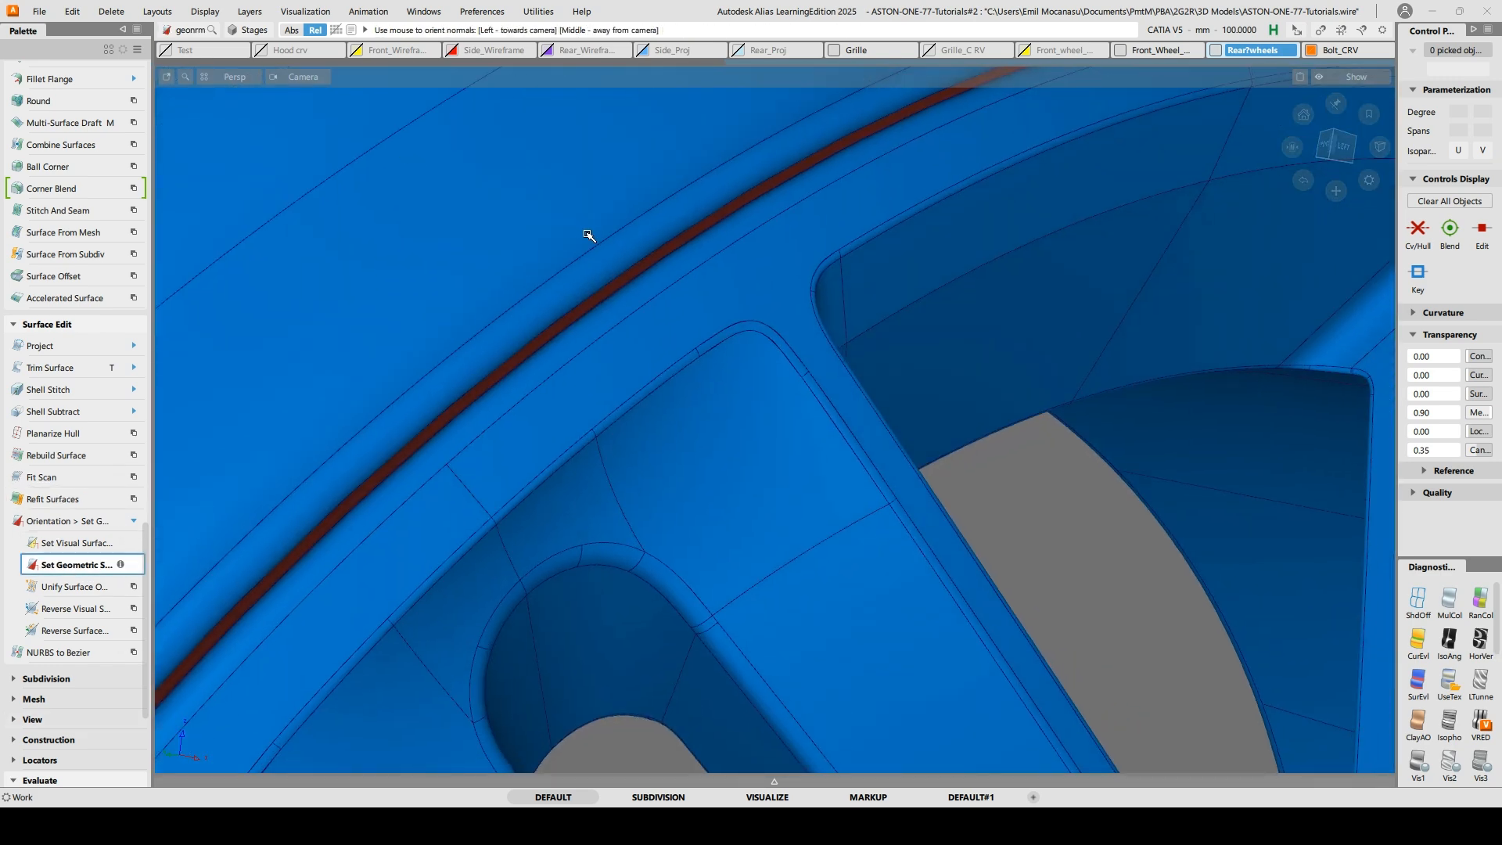
{"action": "left_click", "coordinate": [630, 255]}
Examine the surface orientation colours across the near wheel's rim, spokes and tyre and on both front wheels
{"action": "right_click_drag", "start_coordinate": [808, 298], "coordinate": [503, 178], "text": "alt+shift"}
{"action": "middle_click_drag", "start_coordinate": [502, 178], "coordinate": [565, 438], "text": "alt+shift"}
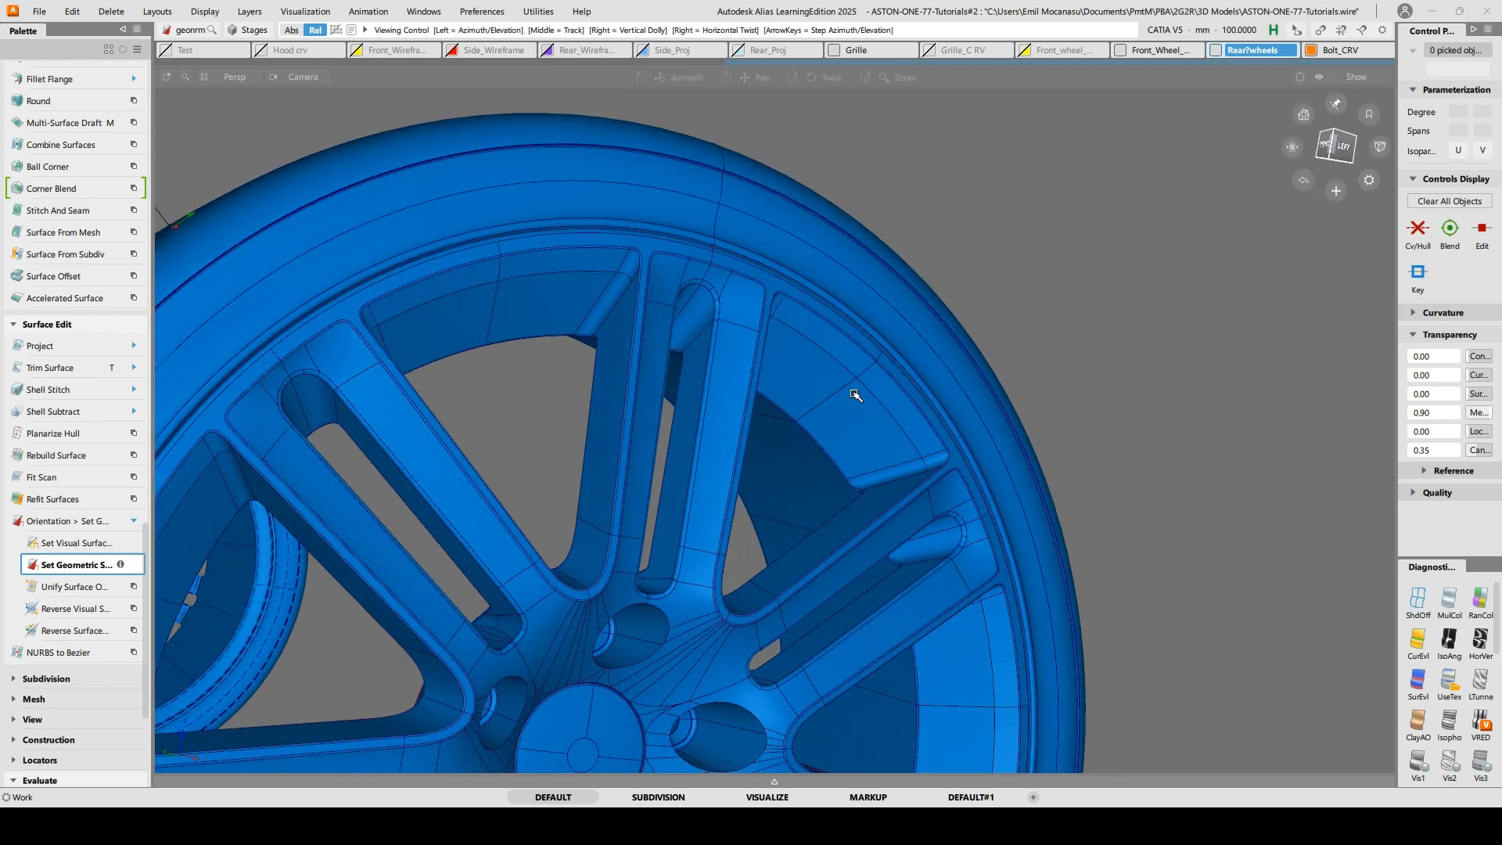
{"action": "middle_click_drag", "start_coordinate": [951, 610], "coordinate": [963, 168], "text": "alt+shift"}
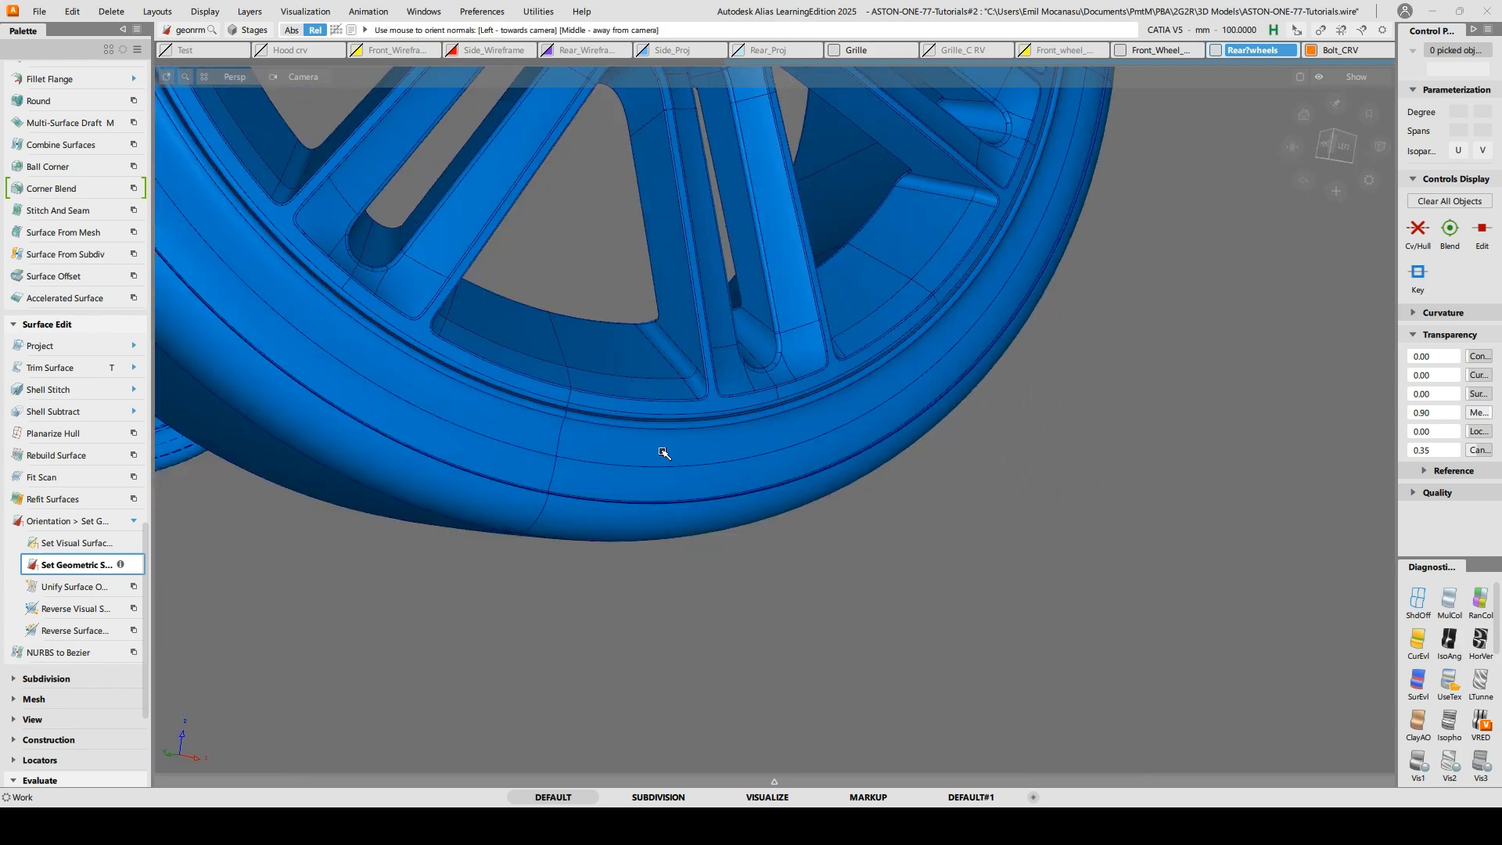
{"action": "left_click_drag", "start_coordinate": [663, 452], "coordinate": [659, 501], "text": "alt+shift"}
{"action": "middle_click_drag", "start_coordinate": [602, 309], "coordinate": [623, 412], "text": "alt+shift"}
{"action": "right_click_drag", "start_coordinate": [624, 412], "coordinate": [630, 439], "text": "alt+shift"}
{"action": "middle_click_drag", "start_coordinate": [632, 295], "coordinate": [632, 417], "text": "alt+shift"}
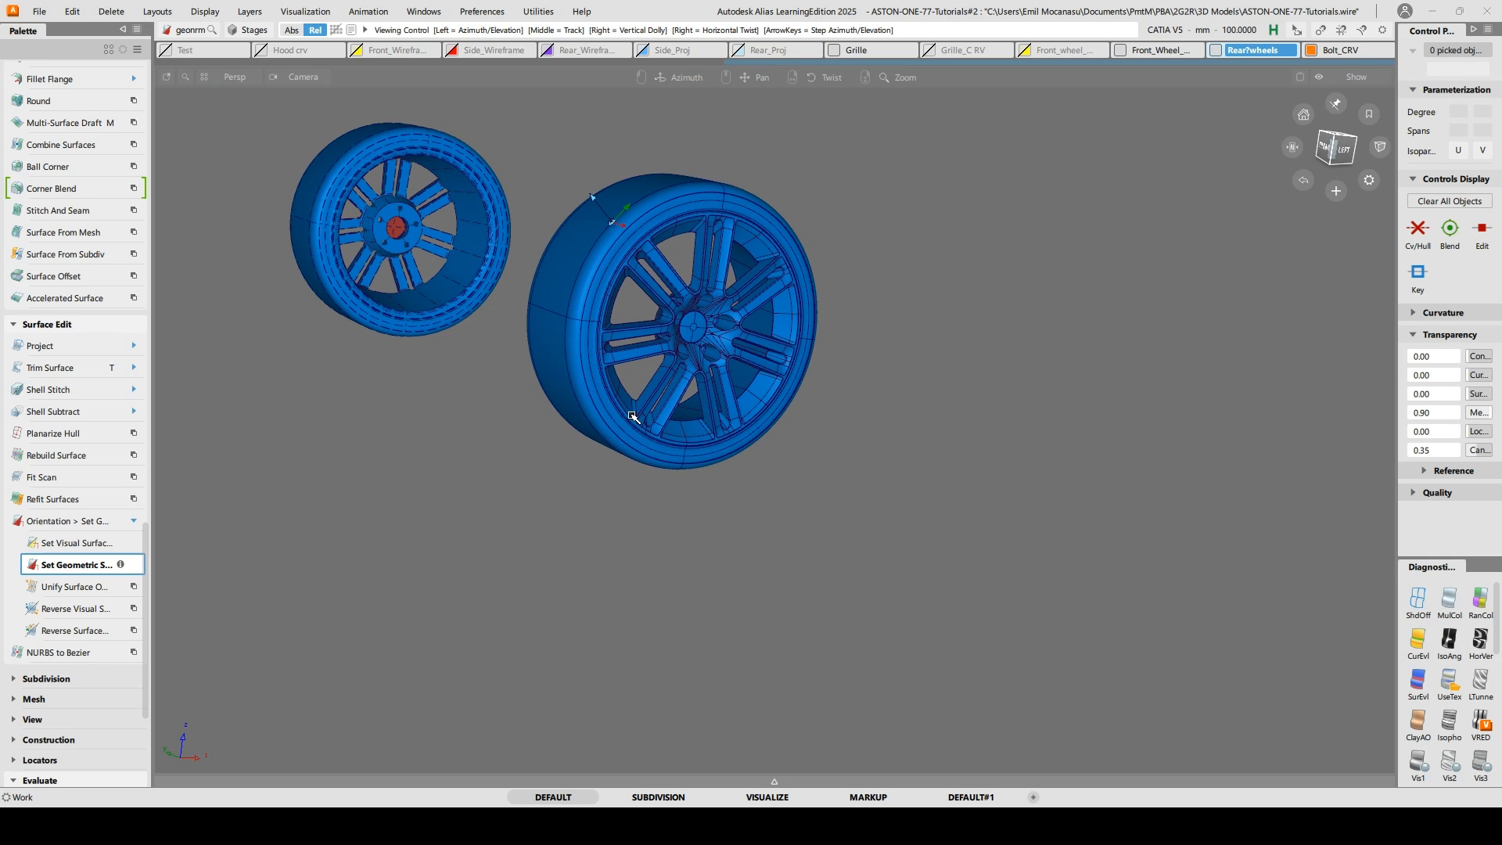
{"action": "left_click_drag", "start_coordinate": [633, 417], "coordinate": [525, 562], "text": "alt+shift"}
Make the Front_Wheel_final_volume layer active and create symmetric geometry from it
{"action": "key", "text": "ctrl+l"}
{"action": "scroll", "coordinate": [1148, 570], "scroll_direction": "down", "scroll_amount": 2}
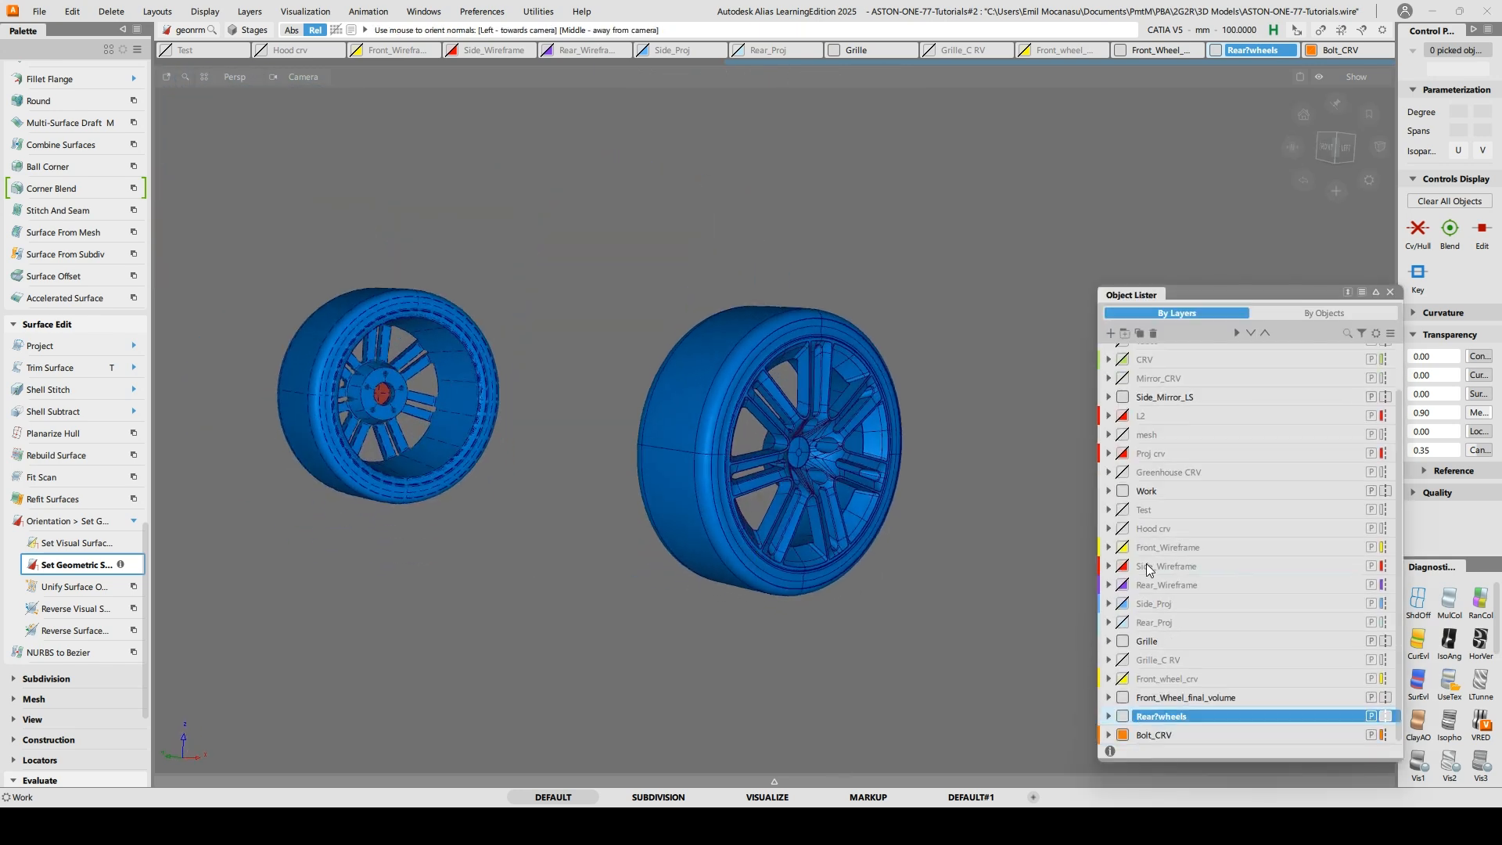
{"action": "left_click", "coordinate": [1185, 698]}
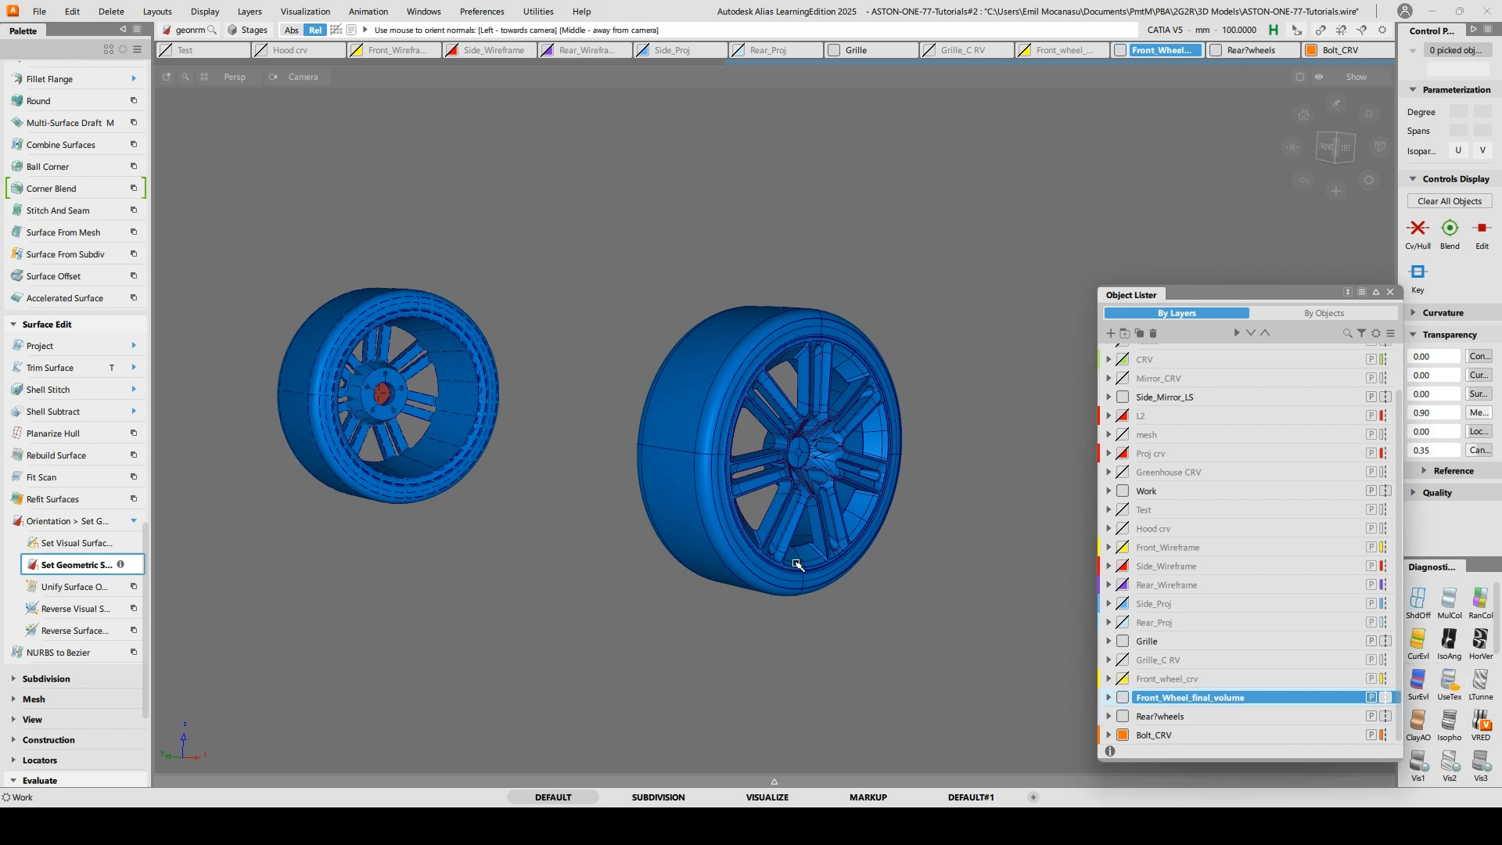
{"action": "left_click", "coordinate": [249, 11]}
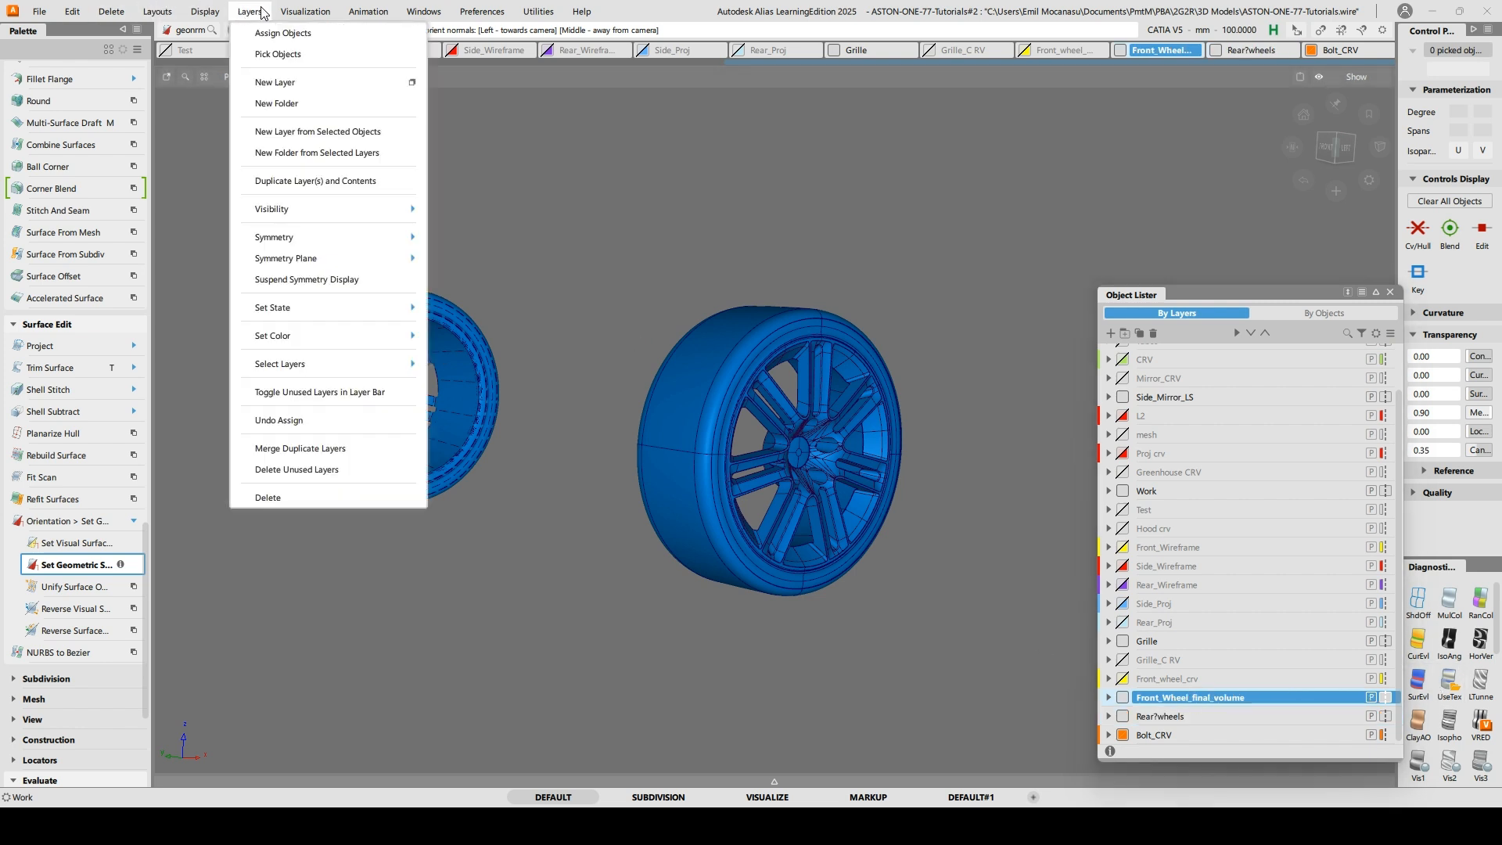
{"action": "mouse_move", "coordinate": [340, 258]}
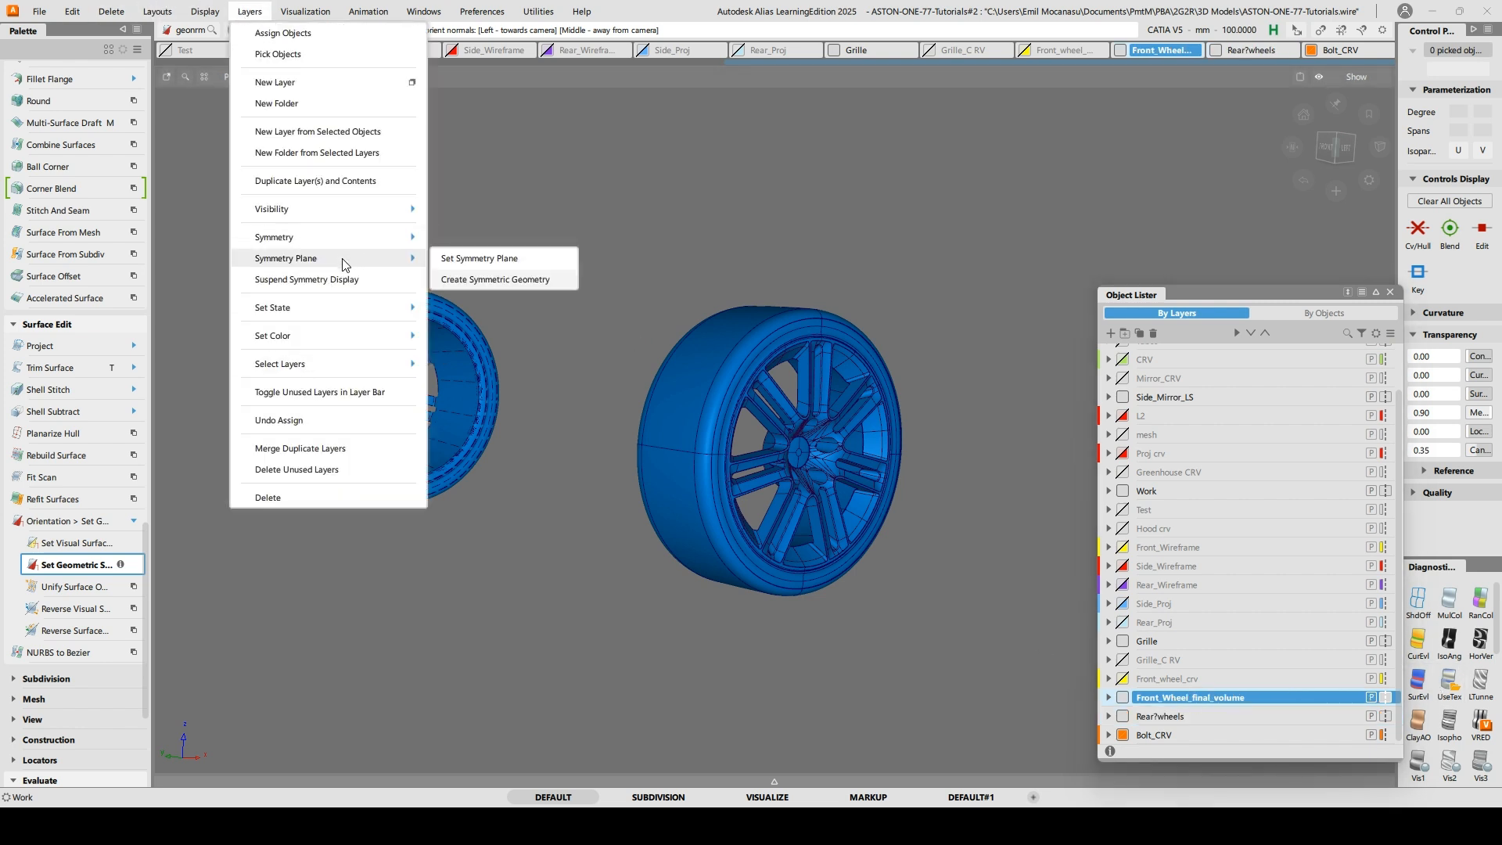
{"action": "left_click", "coordinate": [491, 279]}
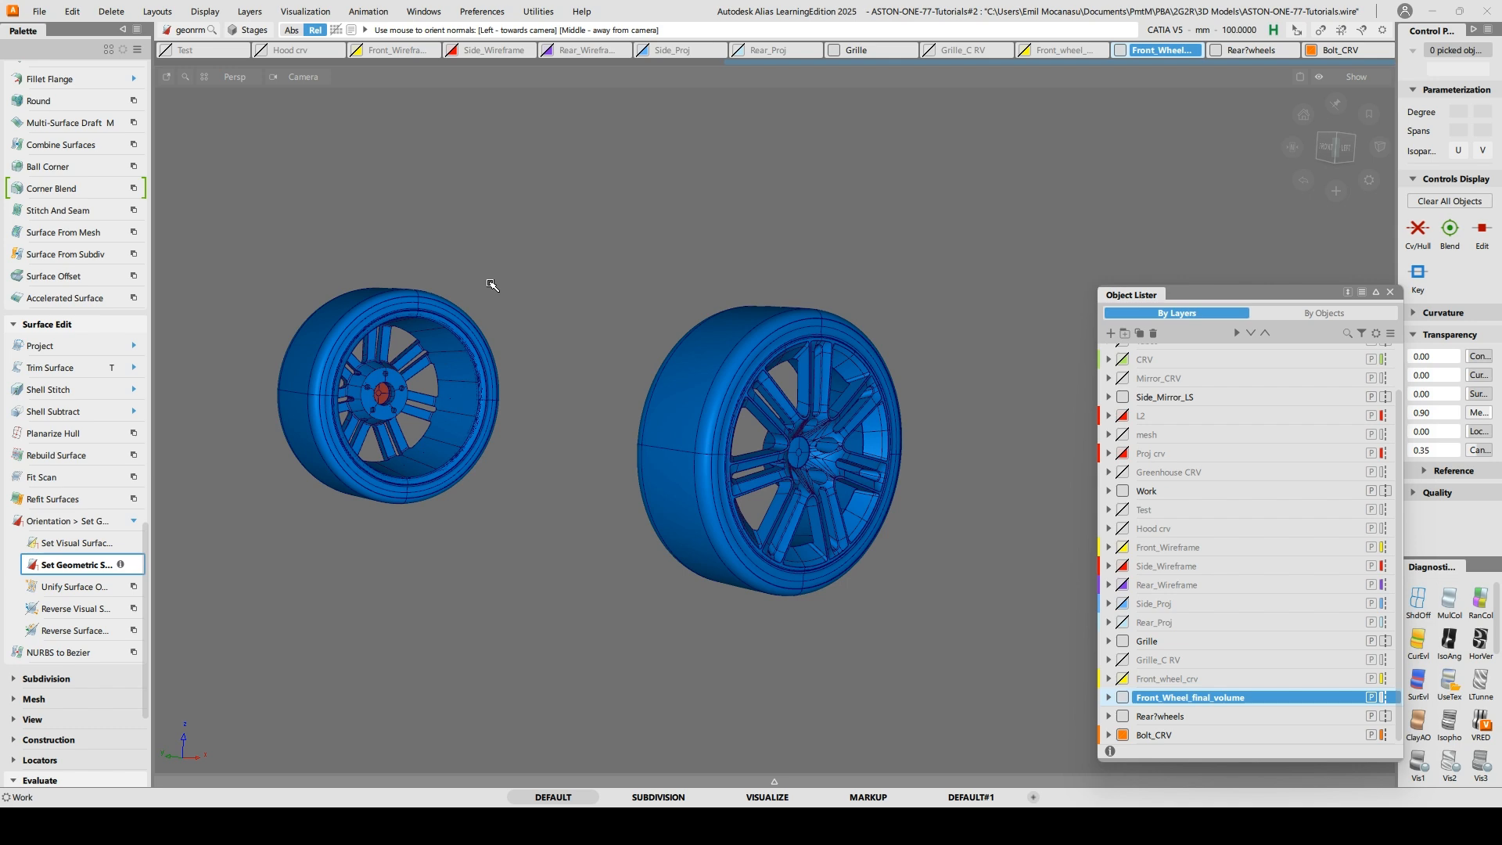
Select both front wheels and ungroup them using the Delete Node method with Preserve Position set to Yes
{"action": "left_click_drag", "start_coordinate": [345, 336], "coordinate": [309, 289], "text": "ctrl+shift"}
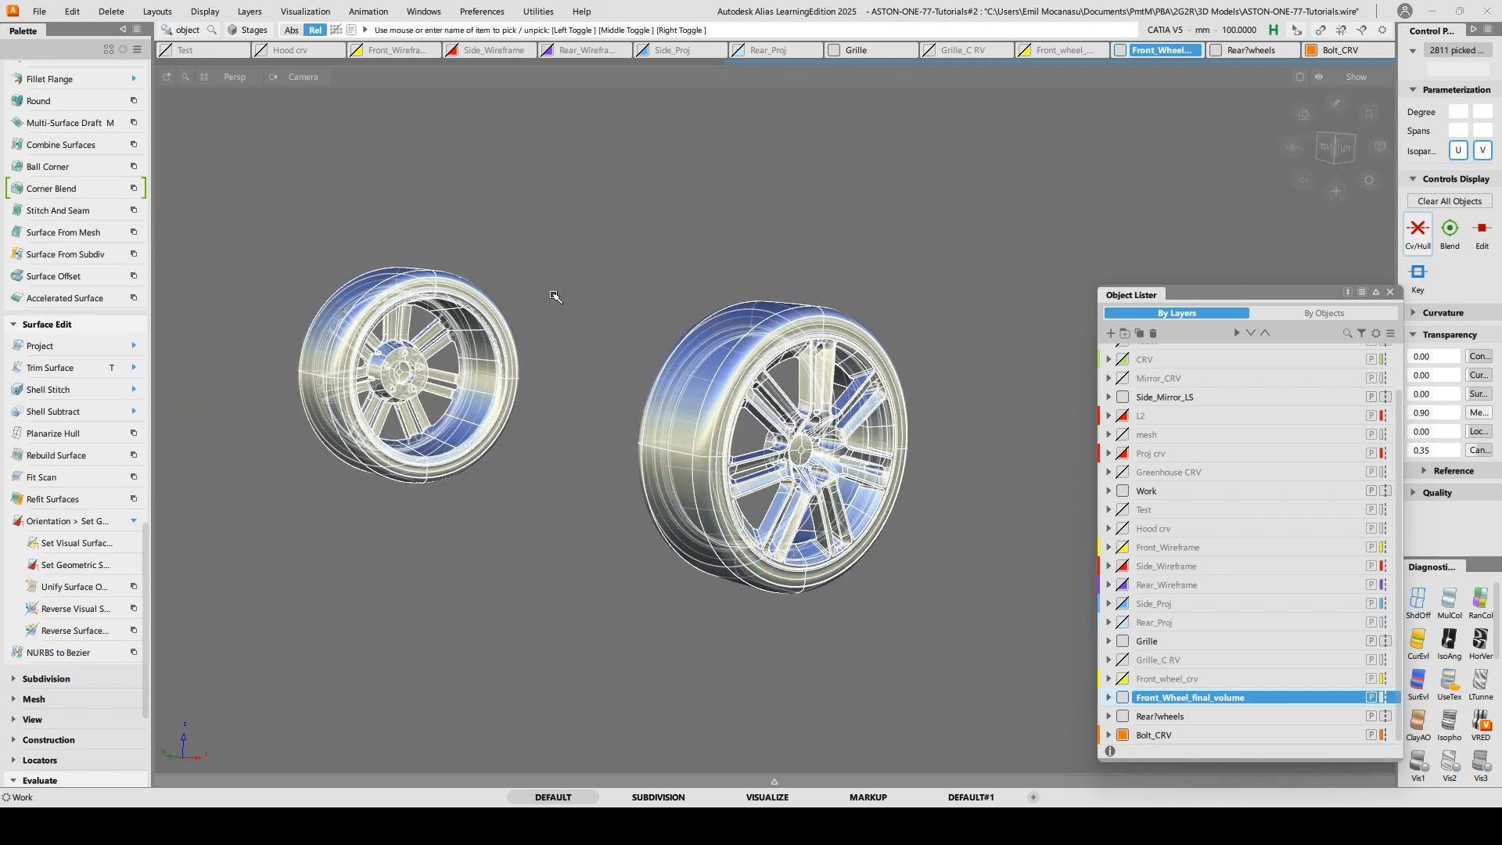
{"action": "left_click", "coordinate": [583, 205]}
{"action": "left_click", "coordinate": [345, 323]}
{"action": "left_click", "coordinate": [72, 12]}
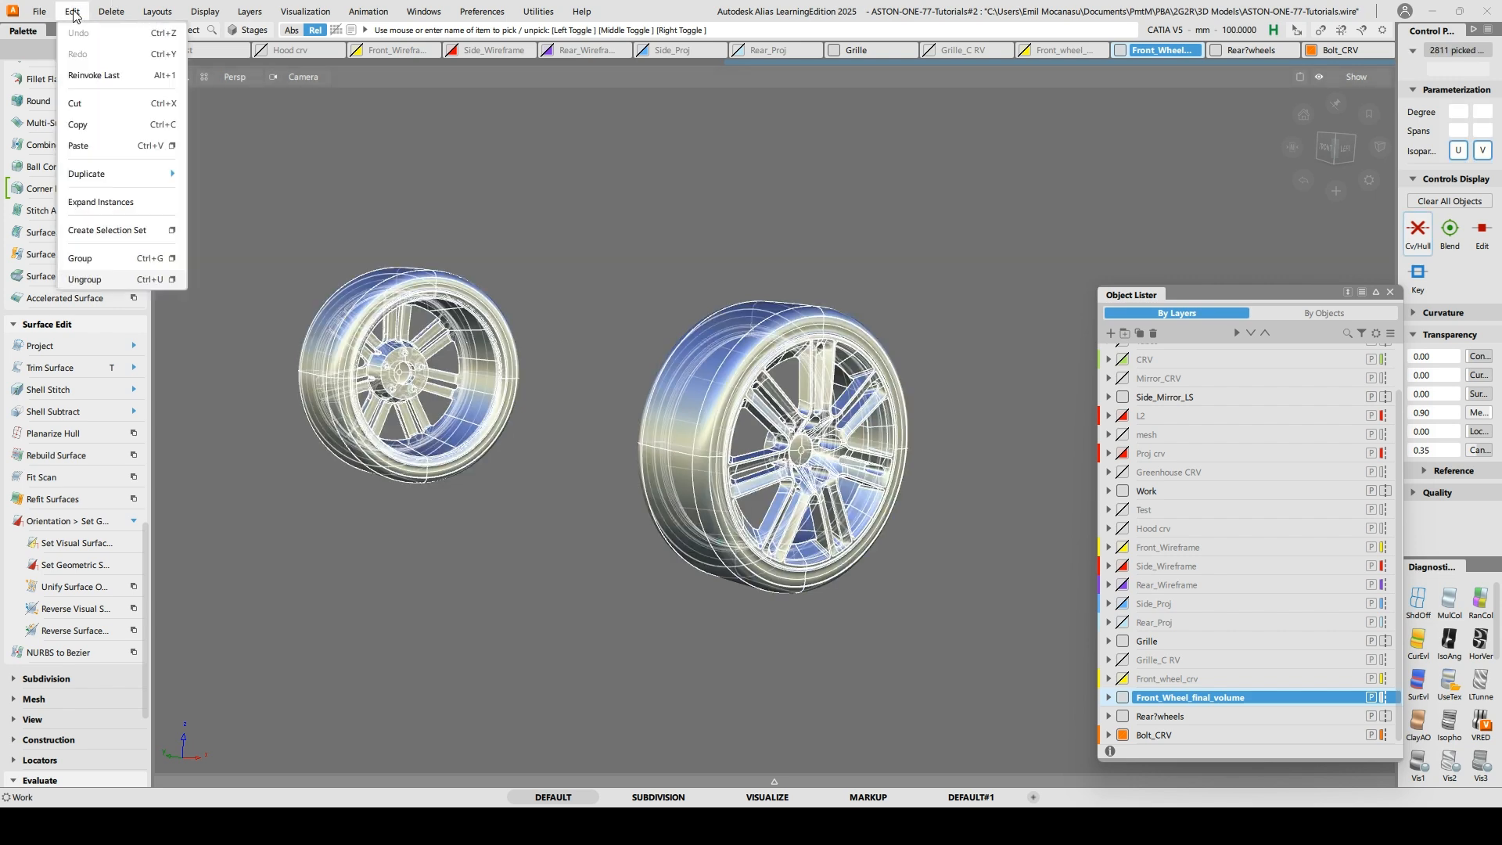
{"action": "left_click", "coordinate": [172, 279]}
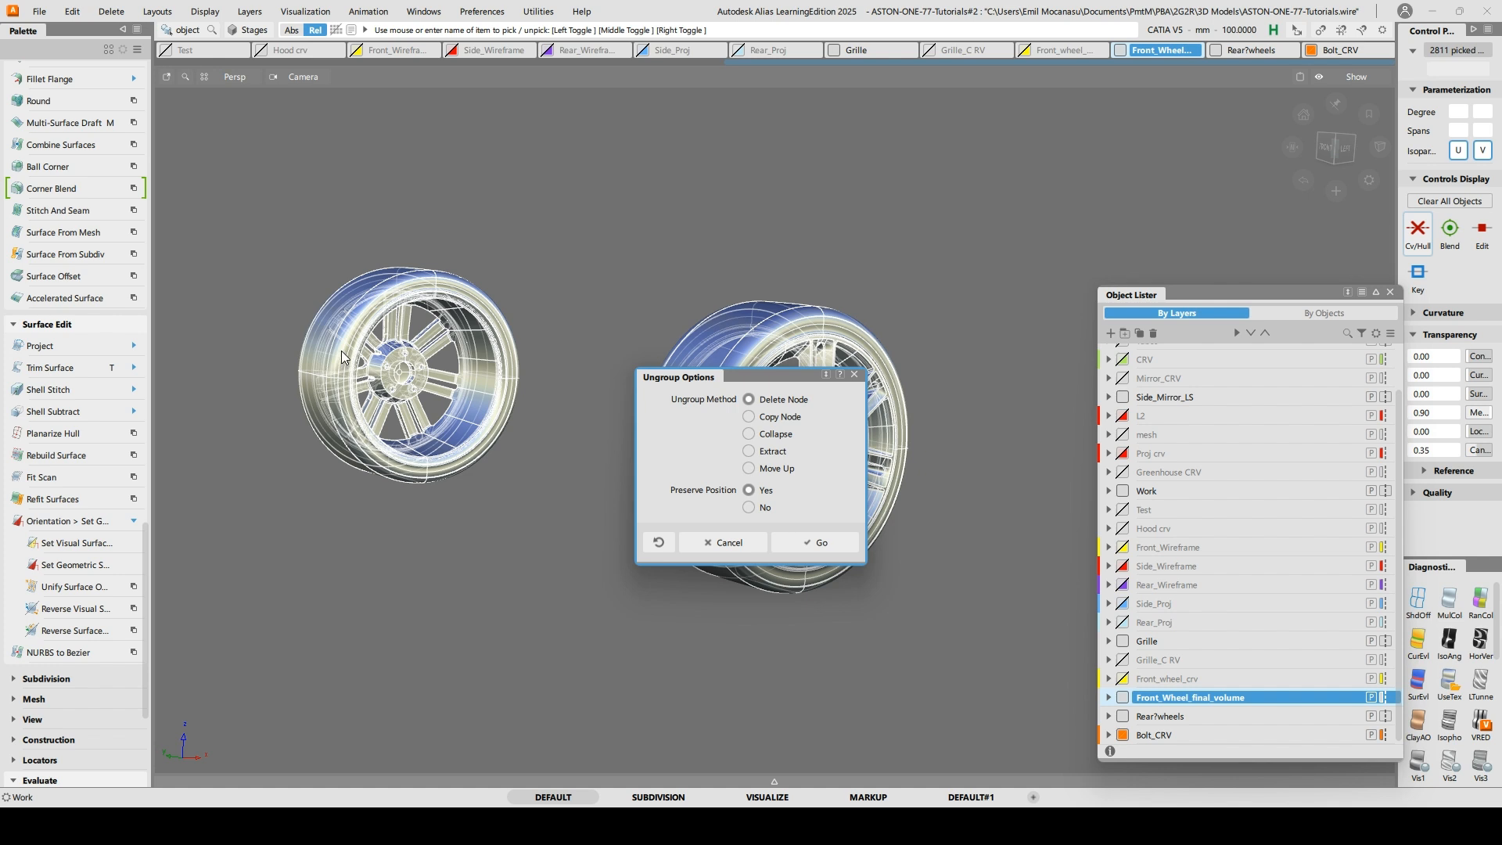
{"action": "left_click", "coordinate": [821, 543]}
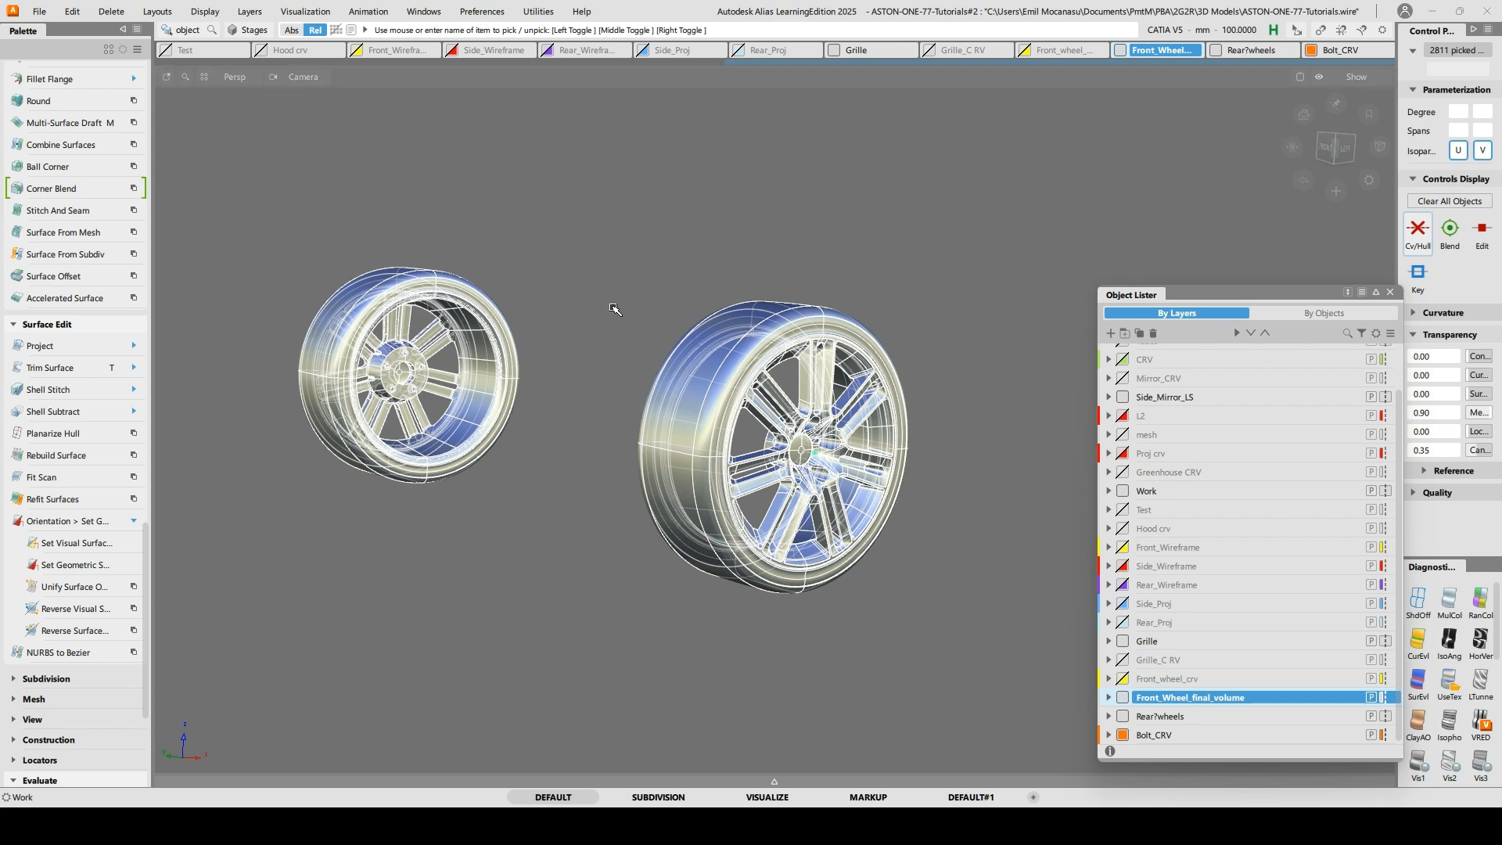
Clear the selection and check the grouping by picking a tyre surface on the far front wheel
{"action": "left_click_drag", "start_coordinate": [604, 306], "coordinate": [608, 269], "text": "ctrl+shift"}
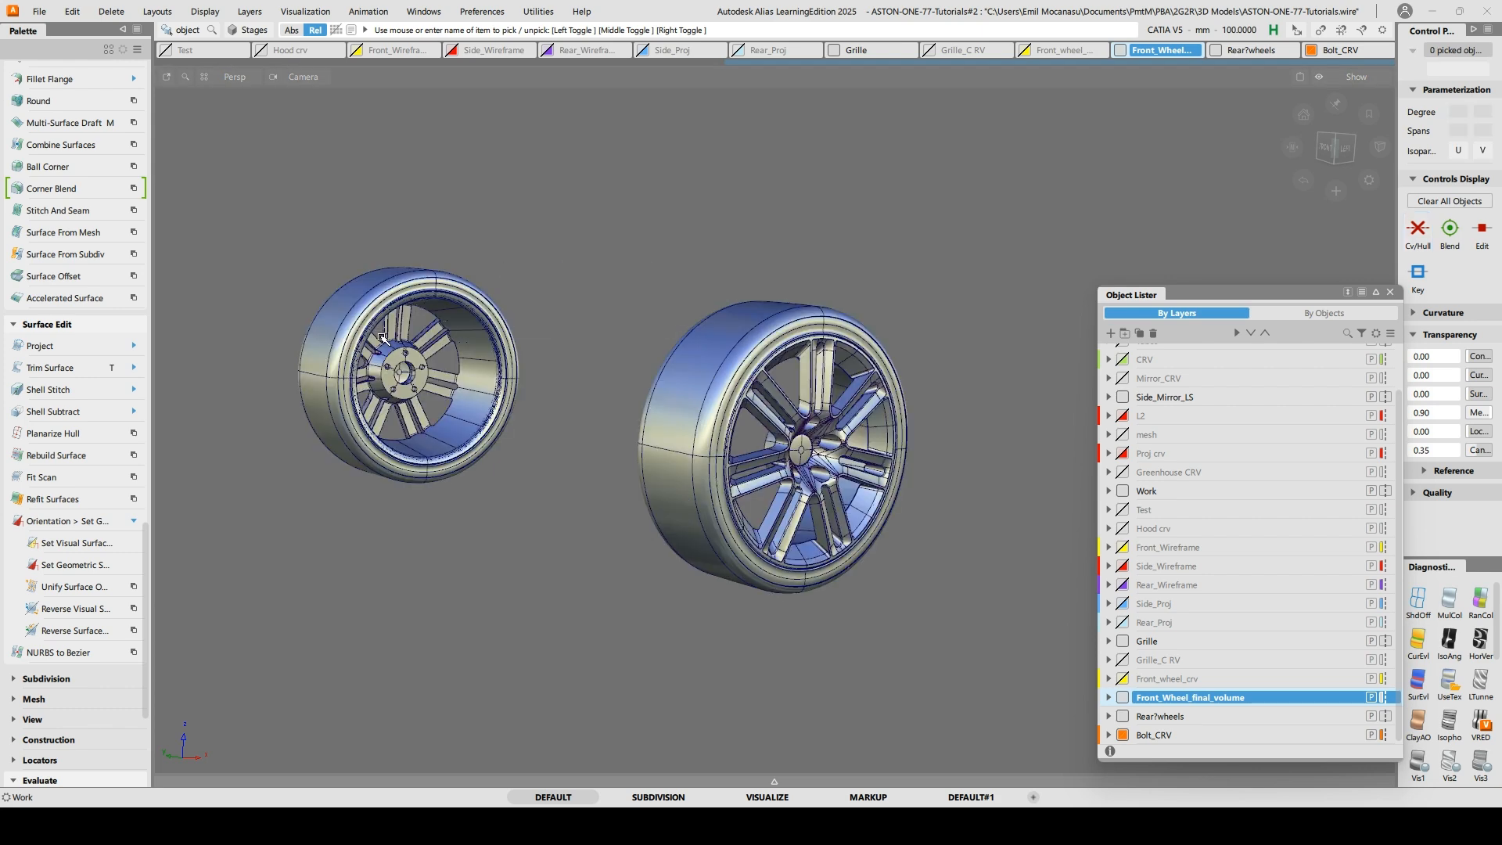
{"action": "left_click", "coordinate": [331, 329]}
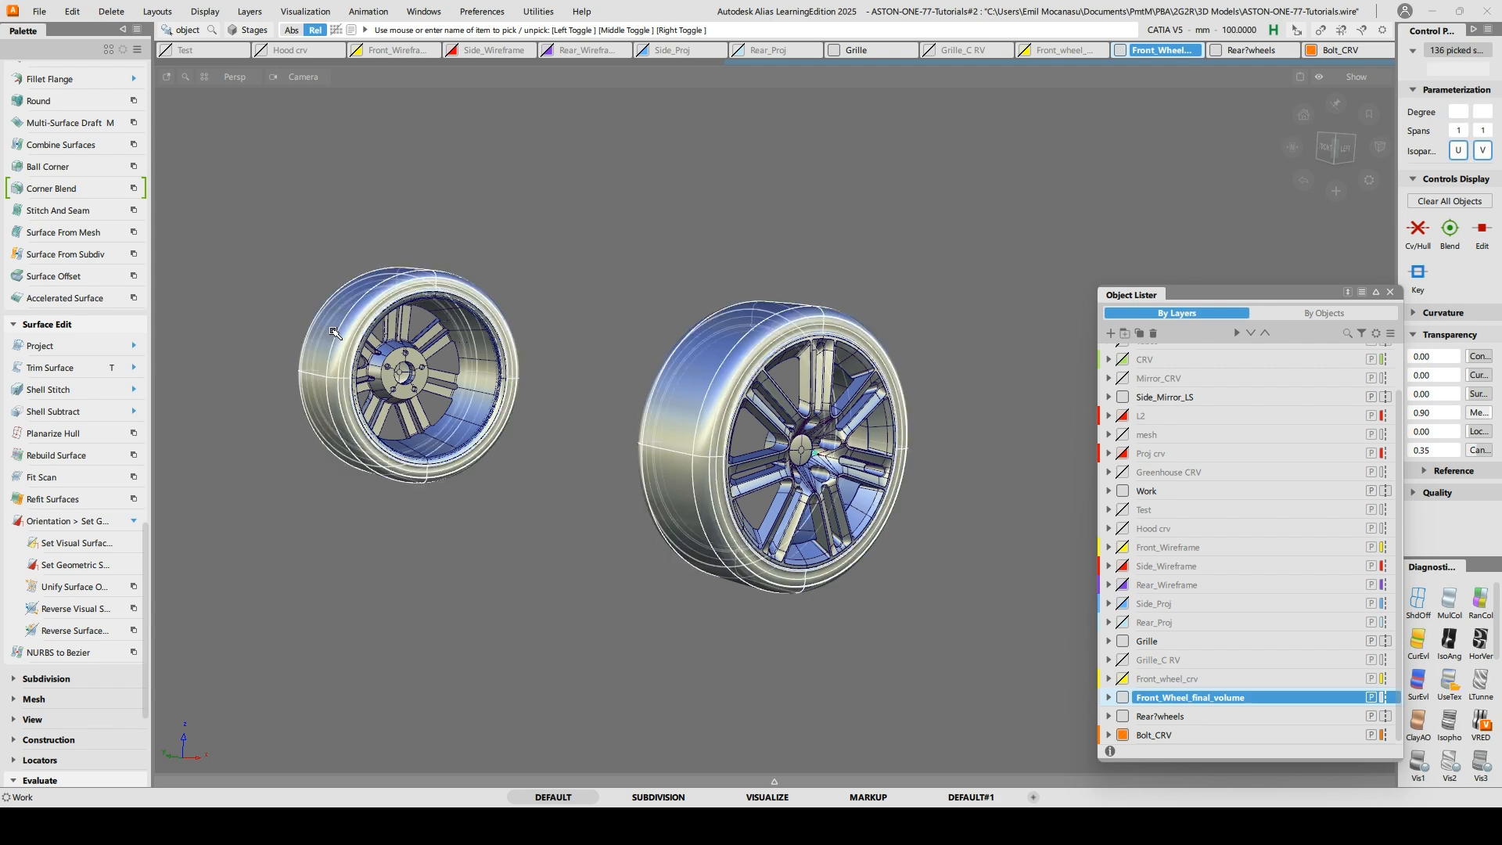
{"action": "left_click_drag", "start_coordinate": [334, 333], "coordinate": [881, 270], "text": "alt+shift"}
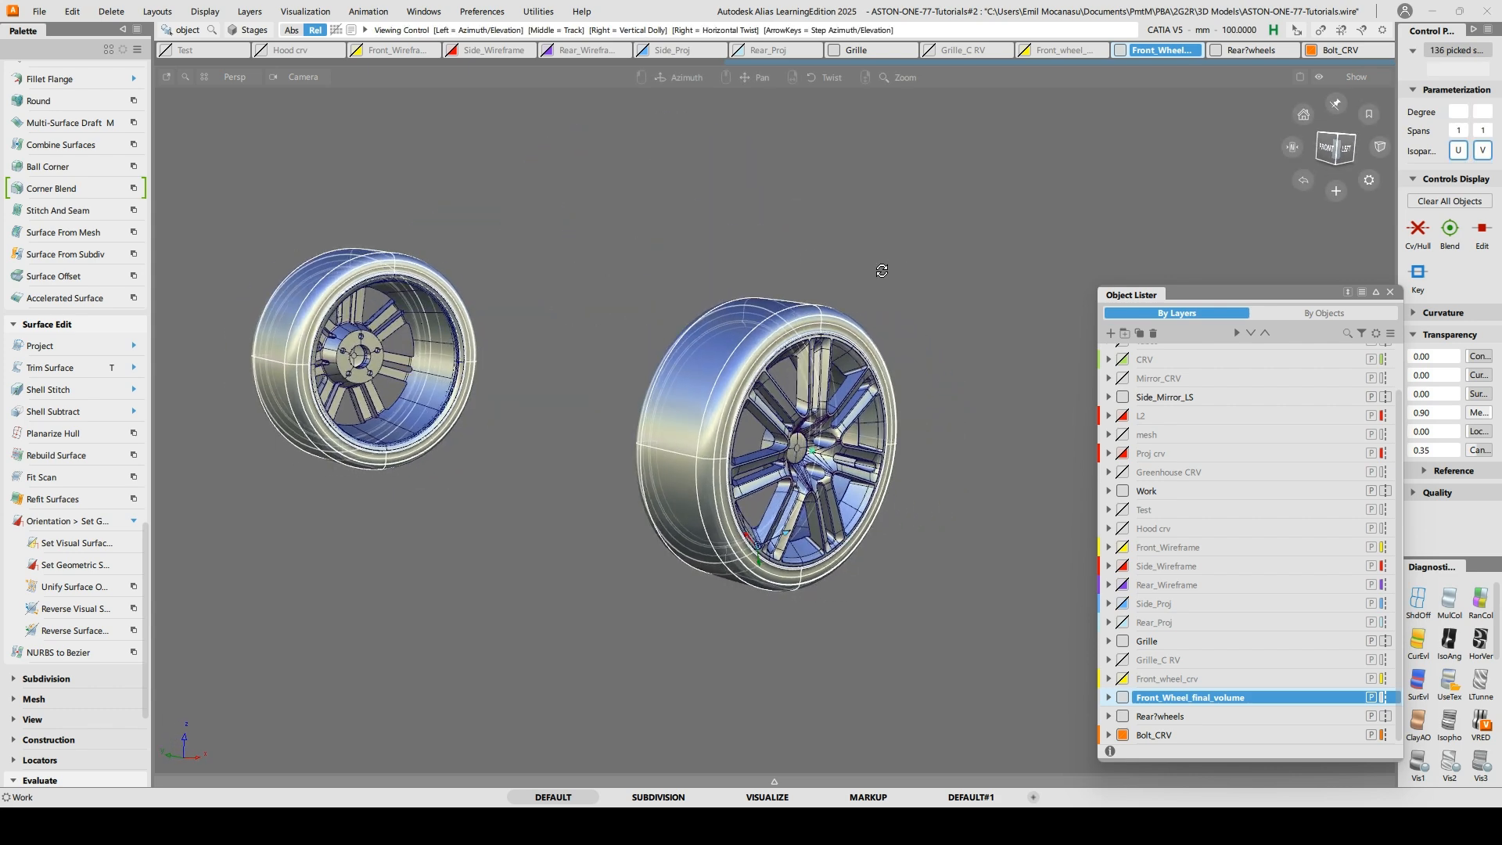
Undo the last ungrouping of the front wheels and check the grouping by picking one of them
{"action": "left_click", "coordinate": [622, 249]}
{"action": "left_click", "coordinate": [73, 13]}
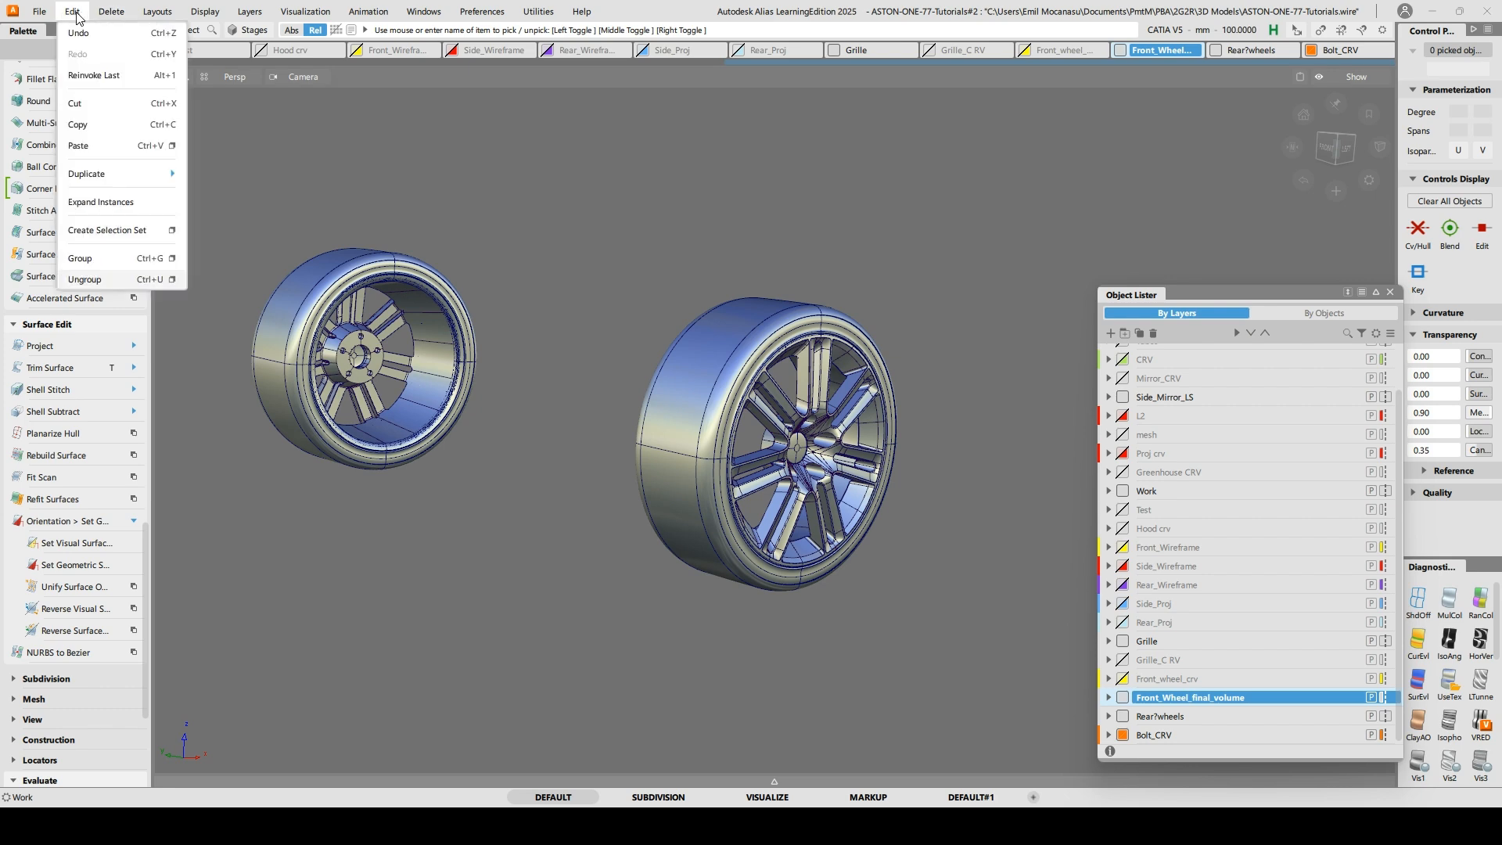
{"action": "left_click", "coordinate": [91, 32]}
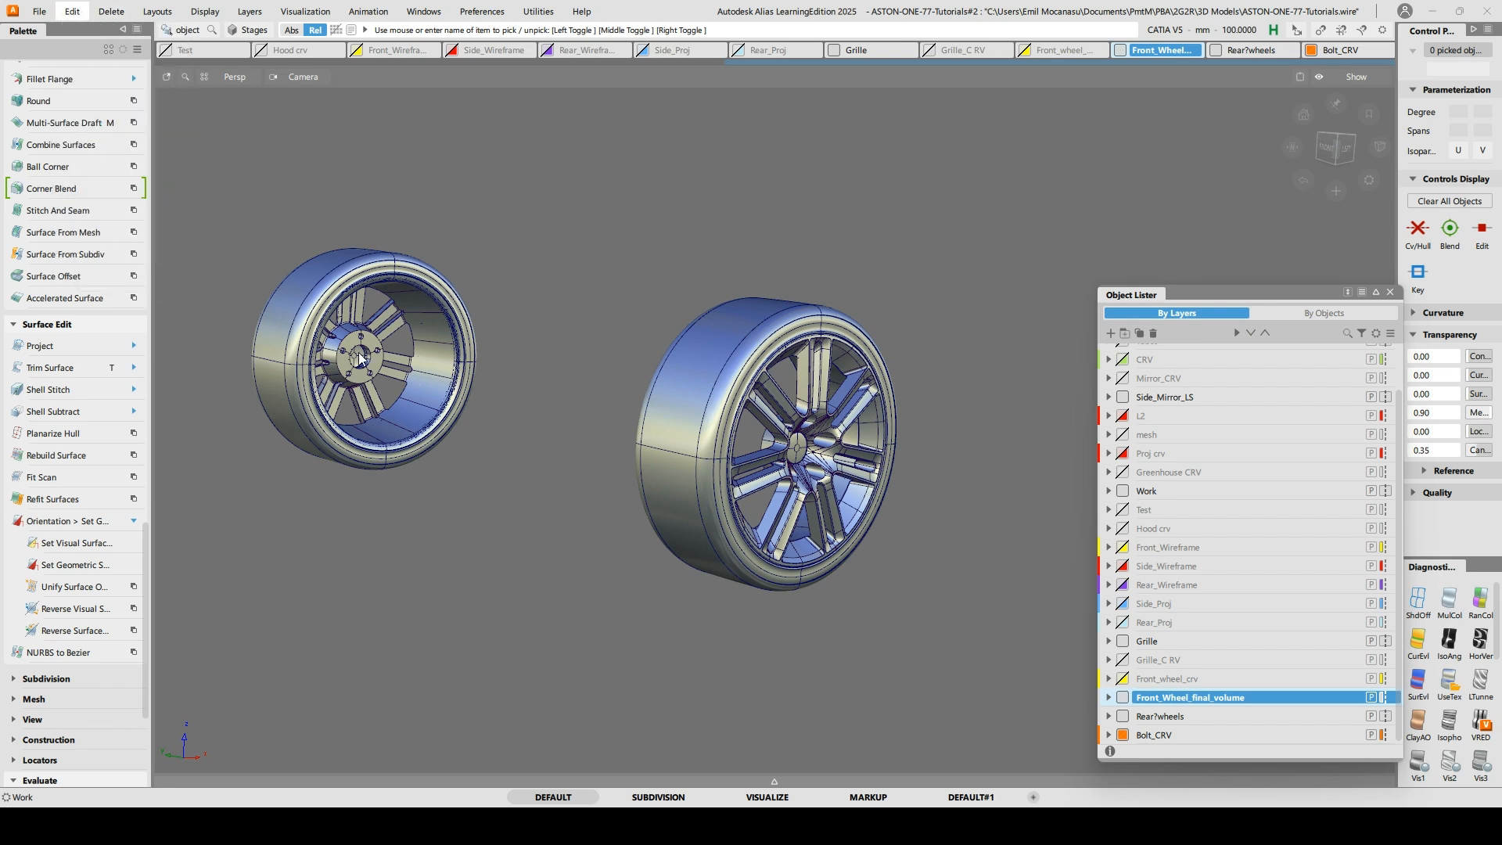
{"action": "left_click_drag", "start_coordinate": [278, 286], "coordinate": [344, 279], "text": "alt+shift"}
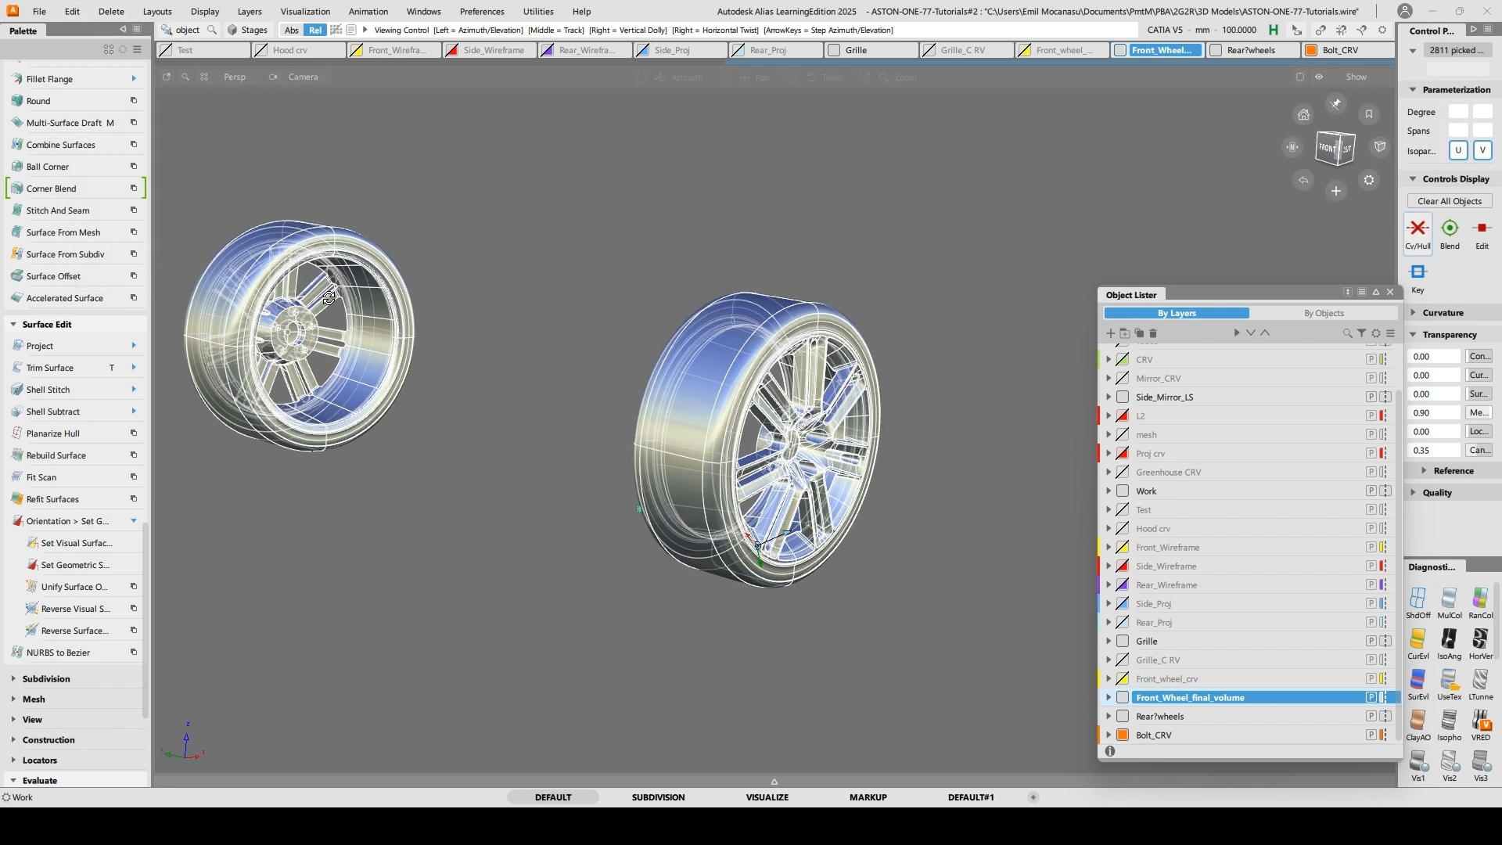
{"action": "left_click_drag", "start_coordinate": [402, 239], "coordinate": [406, 216], "text": "ctrl+shift"}
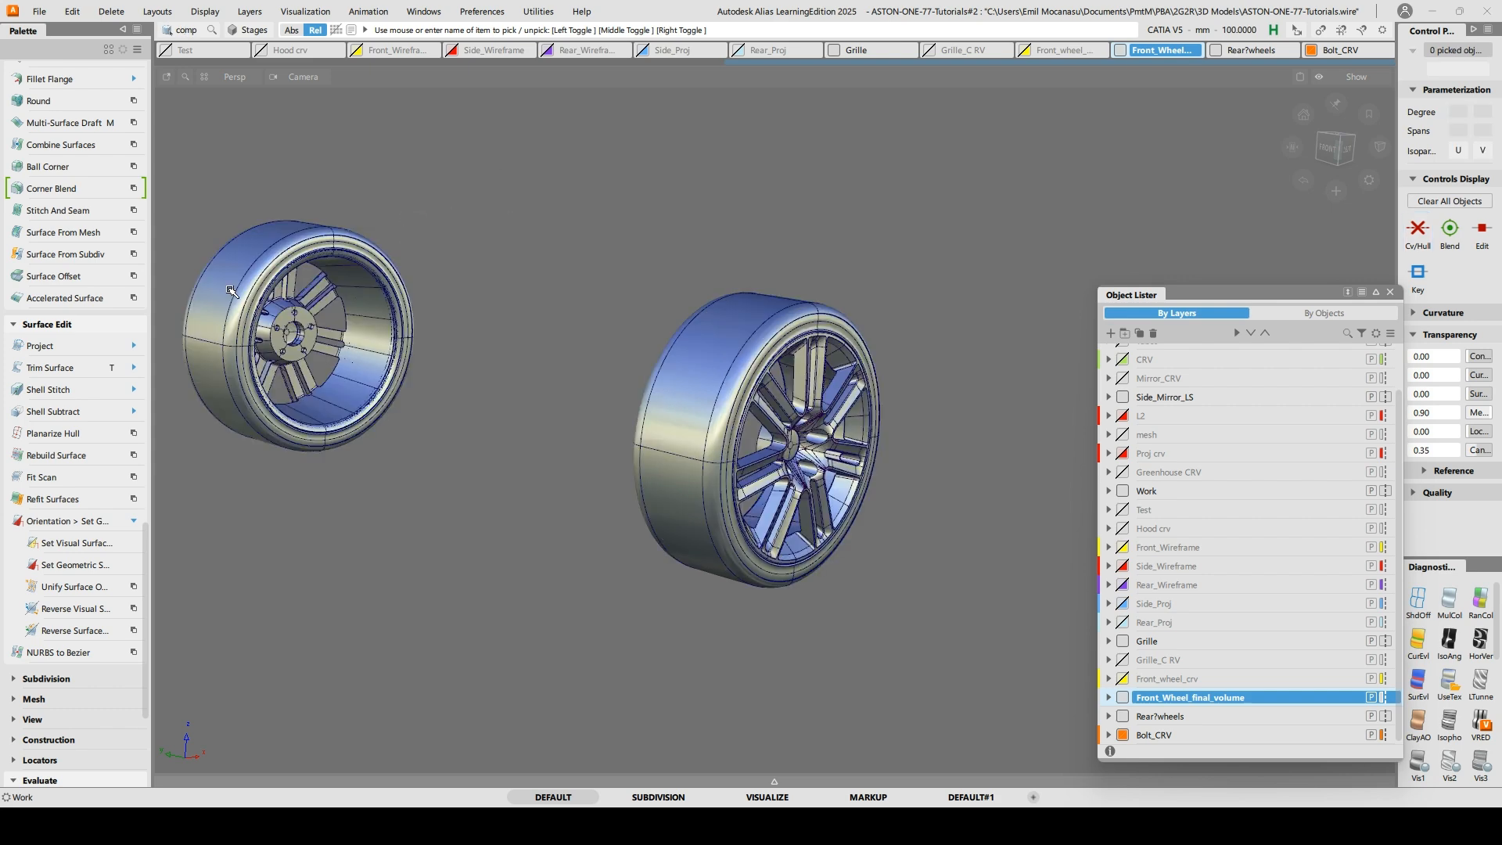
Expand the Front_Wheel_final_volume layer and look through the nodes and surfaces it contains
{"action": "left_click", "coordinate": [1109, 695]}
{"action": "scroll", "coordinate": [1236, 622], "scroll_direction": "down", "scroll_amount": 10}
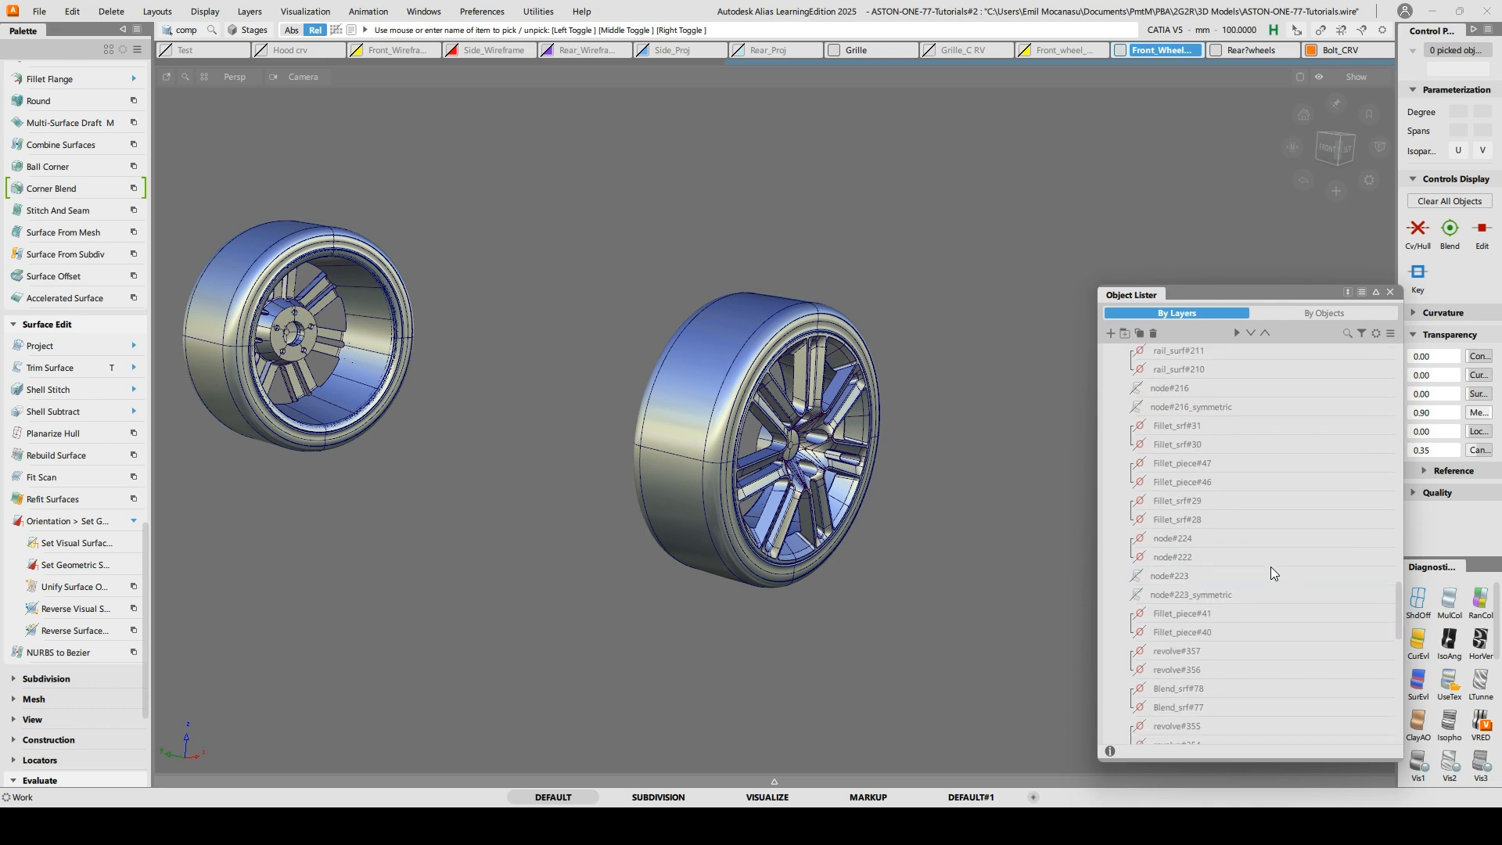
{"action": "scroll", "coordinate": [1278, 565], "scroll_direction": "up", "scroll_amount": 10}
{"action": "left_click_drag", "start_coordinate": [677, 383], "coordinate": [671, 377], "text": "ctrl+shift"}
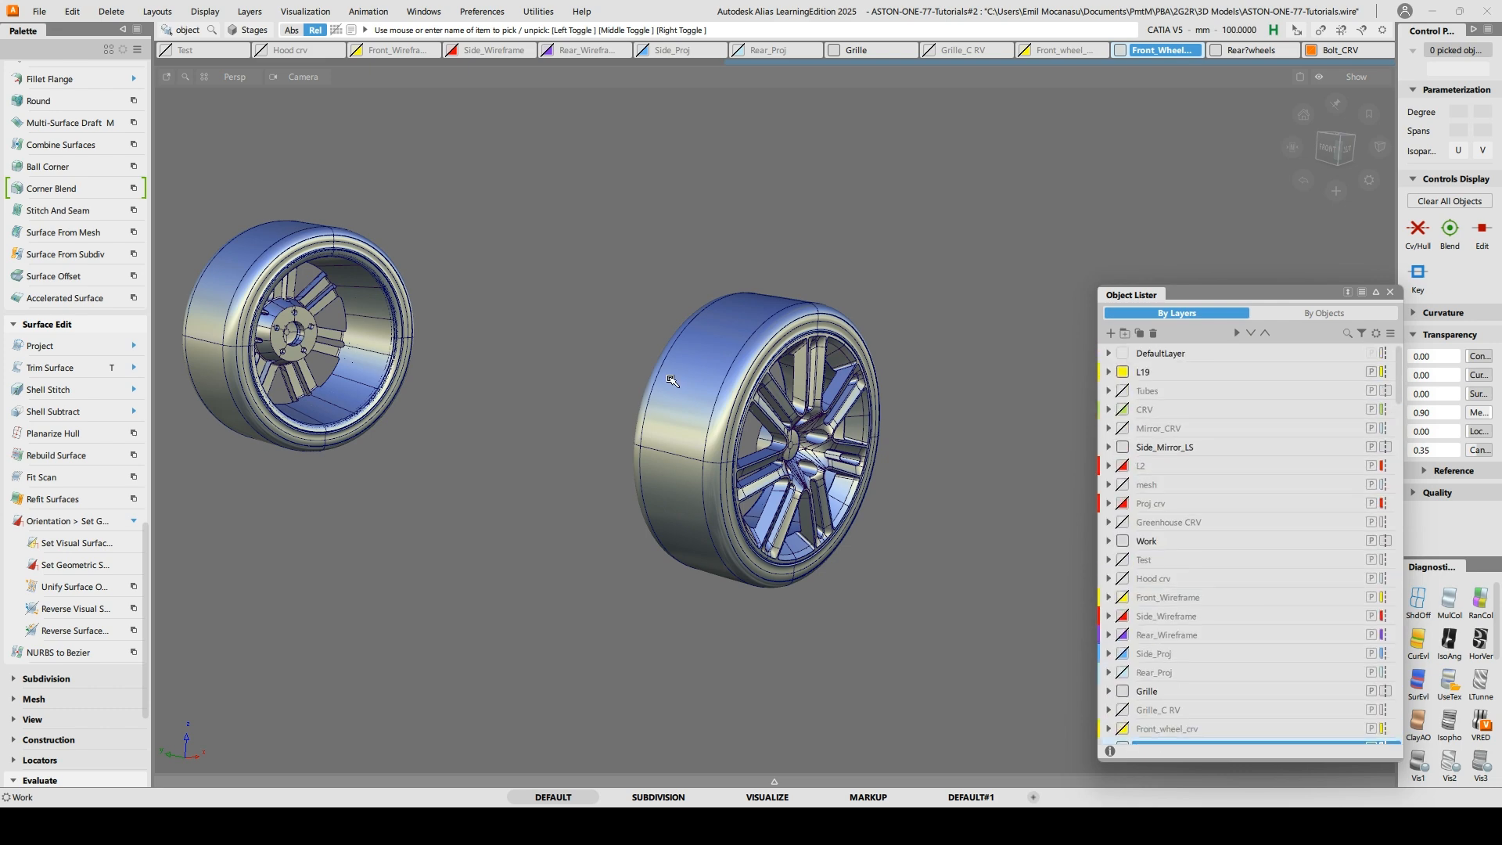
Select both front wheels, assign them to the Front_Wheel_final_volume layer and clear the selection
{"action": "left_click", "coordinate": [666, 366]}
{"action": "scroll", "coordinate": [1204, 505], "scroll_direction": "down", "scroll_amount": 10}
{"action": "scroll", "coordinate": [1197, 497], "scroll_direction": "up", "scroll_amount": 10}
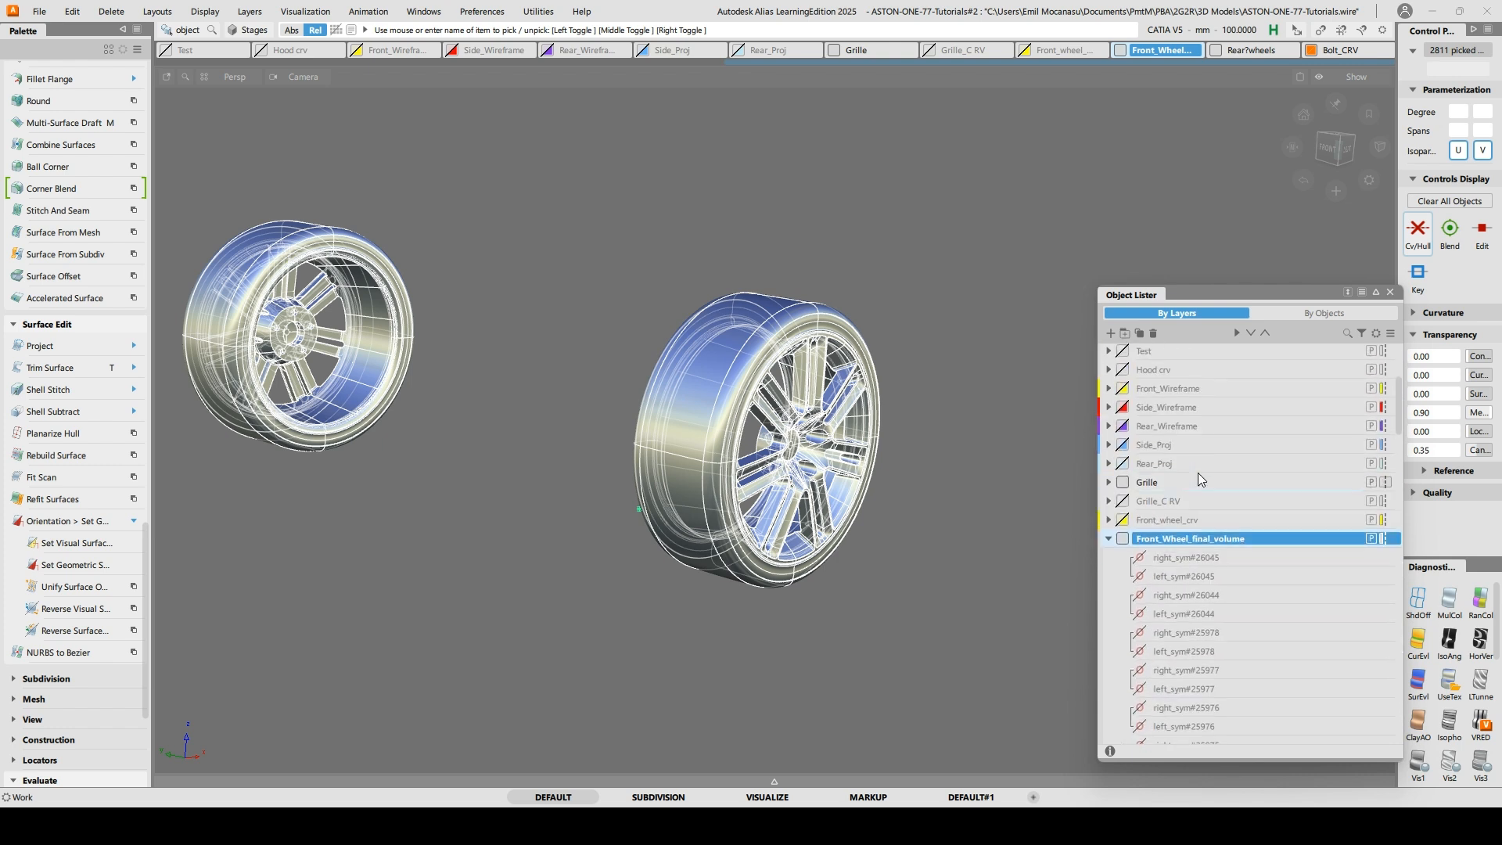
{"action": "right_click", "coordinate": [1161, 540]}
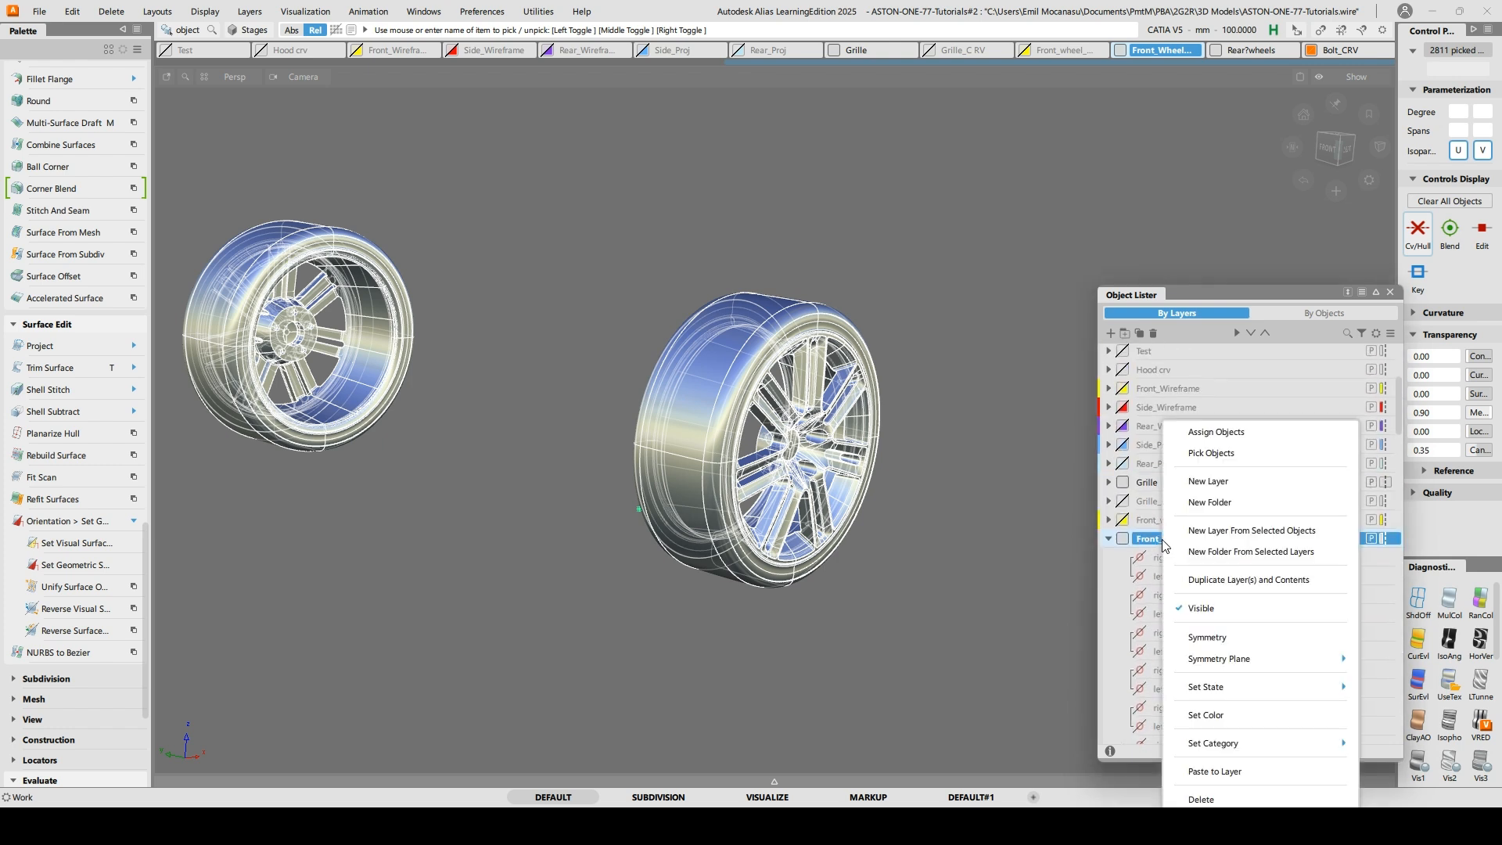
{"action": "left_click", "coordinate": [1233, 433]}
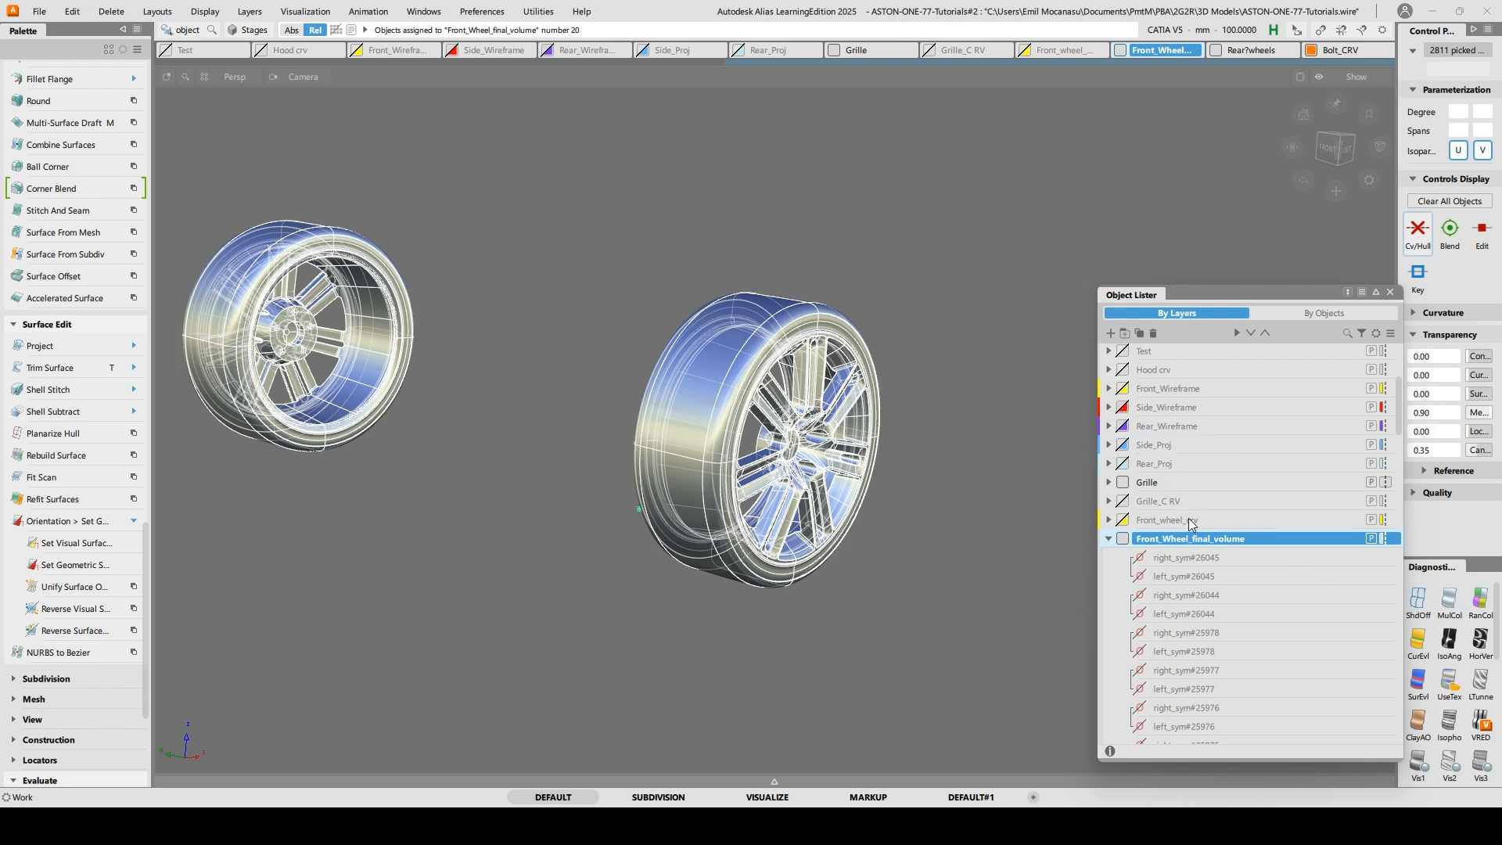
{"action": "left_click", "coordinate": [631, 337]}
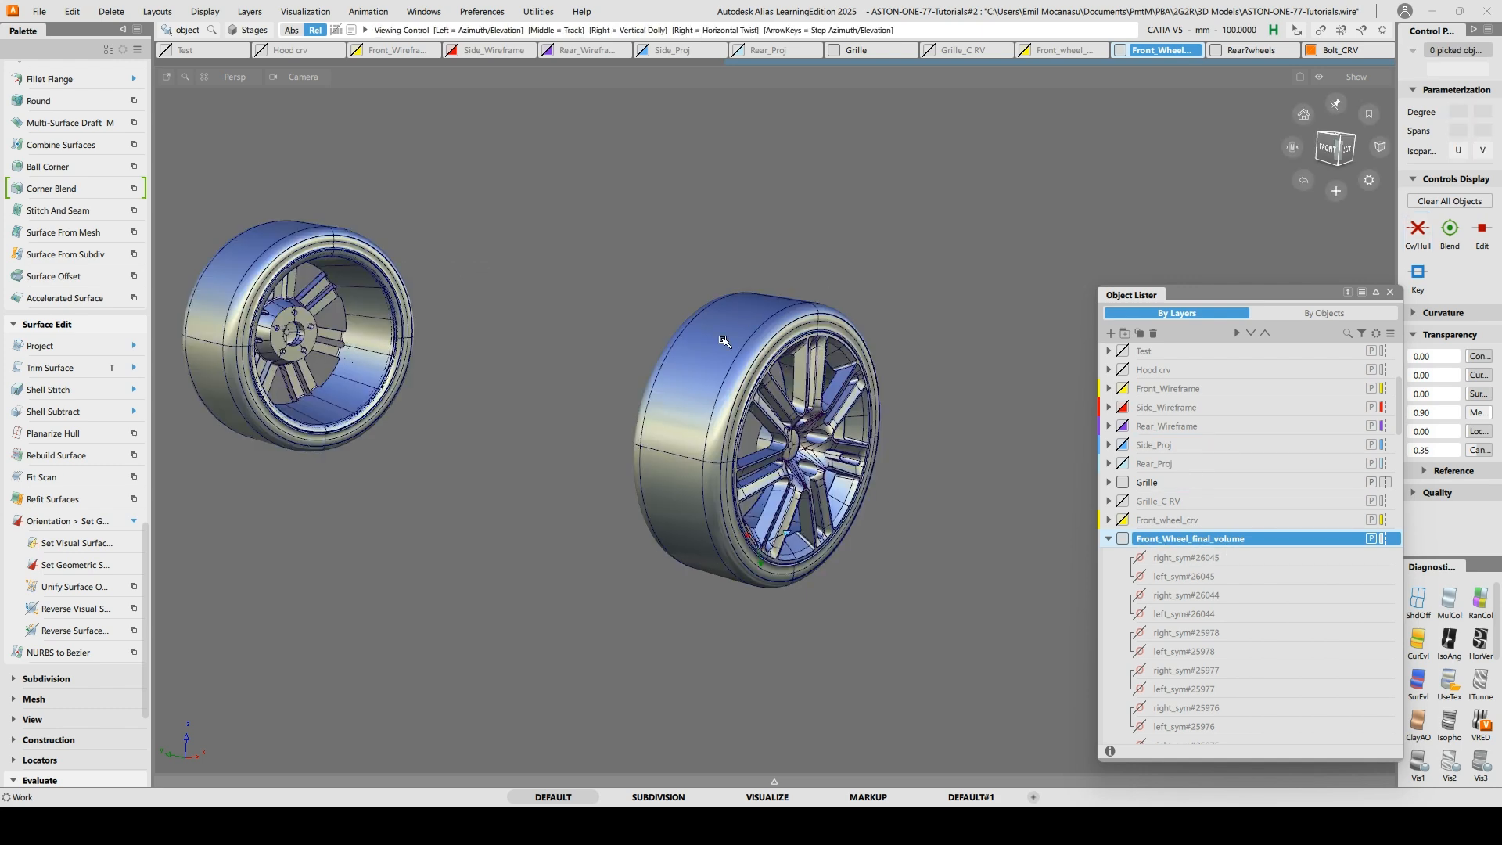
Select both front wheels and ungroup them using the Collapse method with Preserve Position set to Yes
{"action": "middle_click_drag", "start_coordinate": [672, 391], "coordinate": [727, 393], "text": "alt+shift"}
{"action": "left_click", "coordinate": [263, 262]}
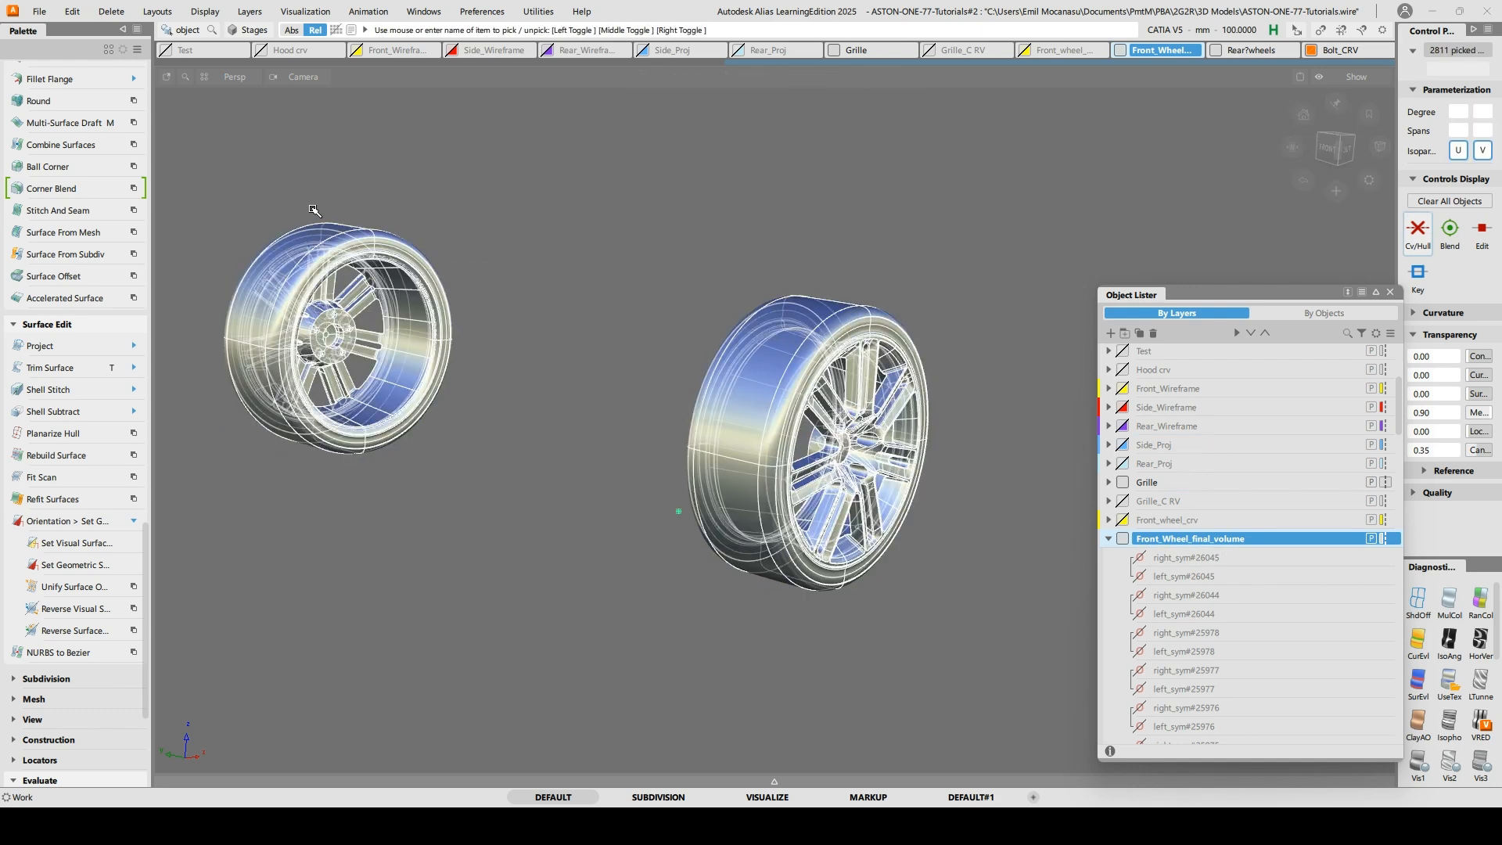
{"action": "left_click", "coordinate": [39, 11]}
{"action": "mouse_move", "coordinate": [72, 11]}
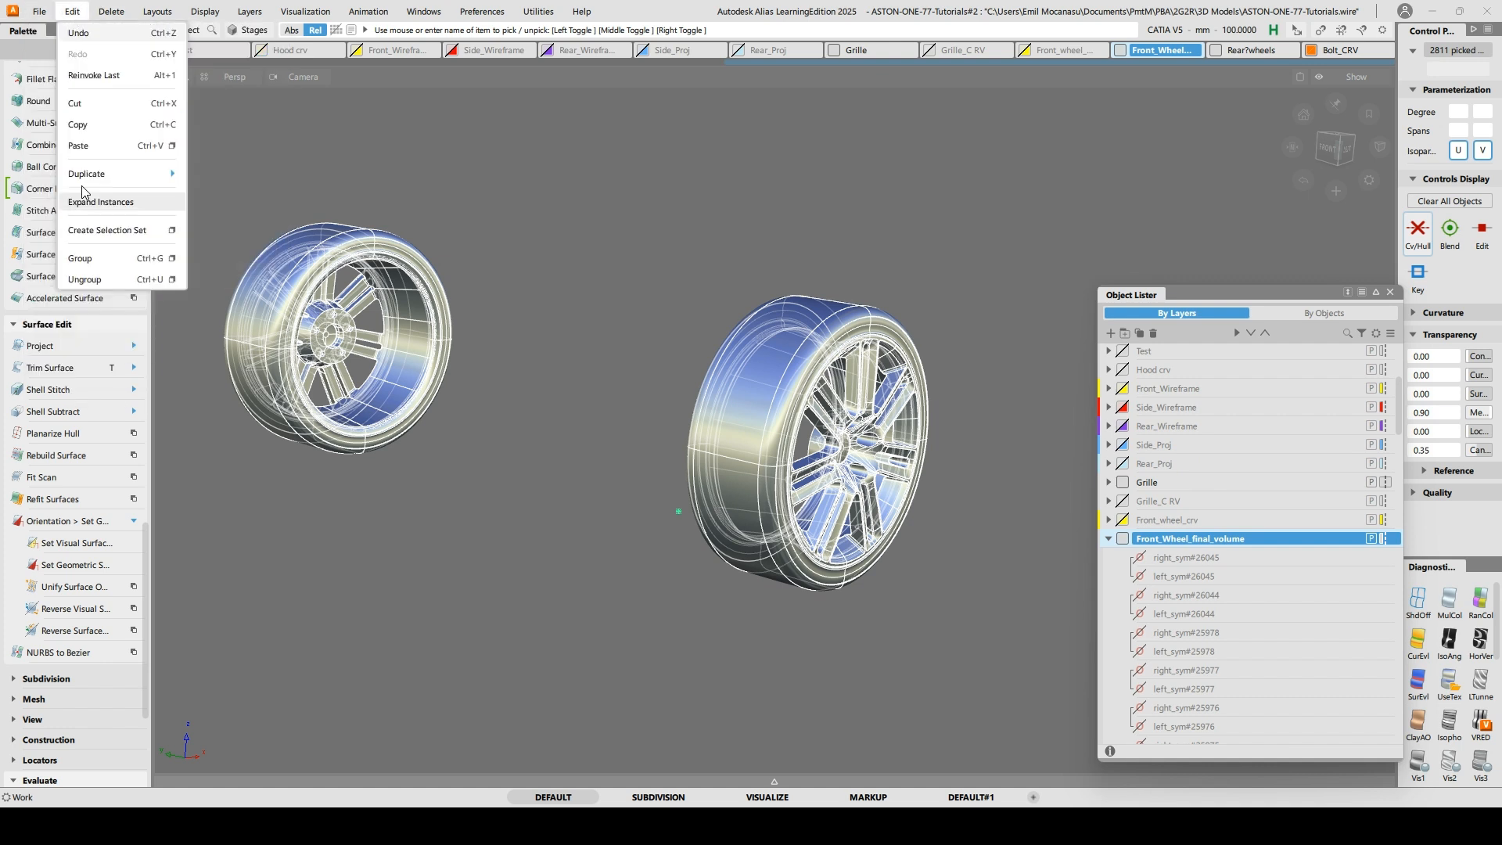
{"action": "left_click", "coordinate": [171, 280]}
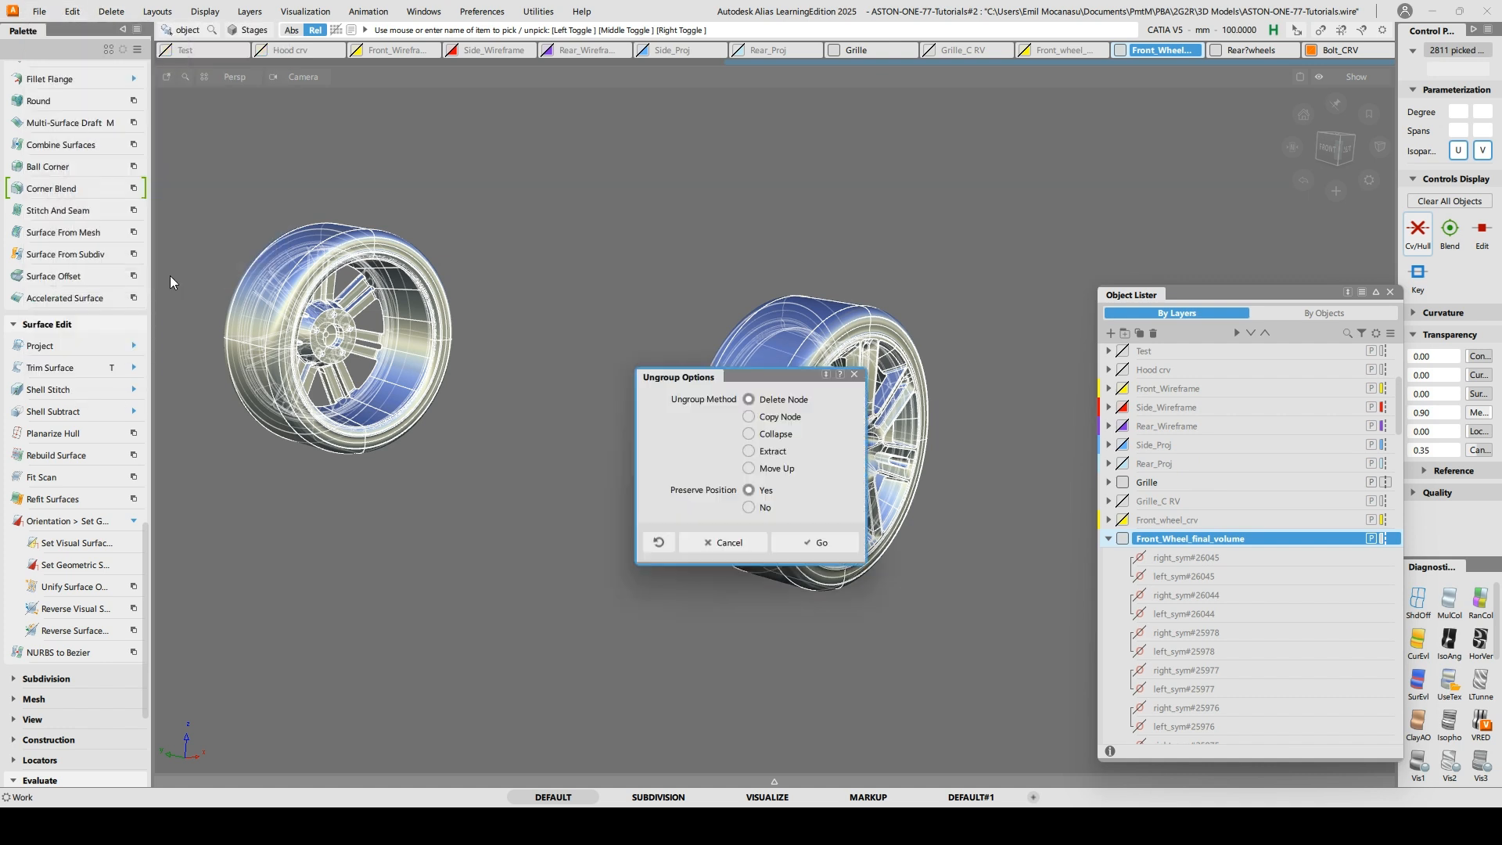
{"action": "left_click", "coordinate": [749, 433]}
{"action": "left_click", "coordinate": [838, 543]}
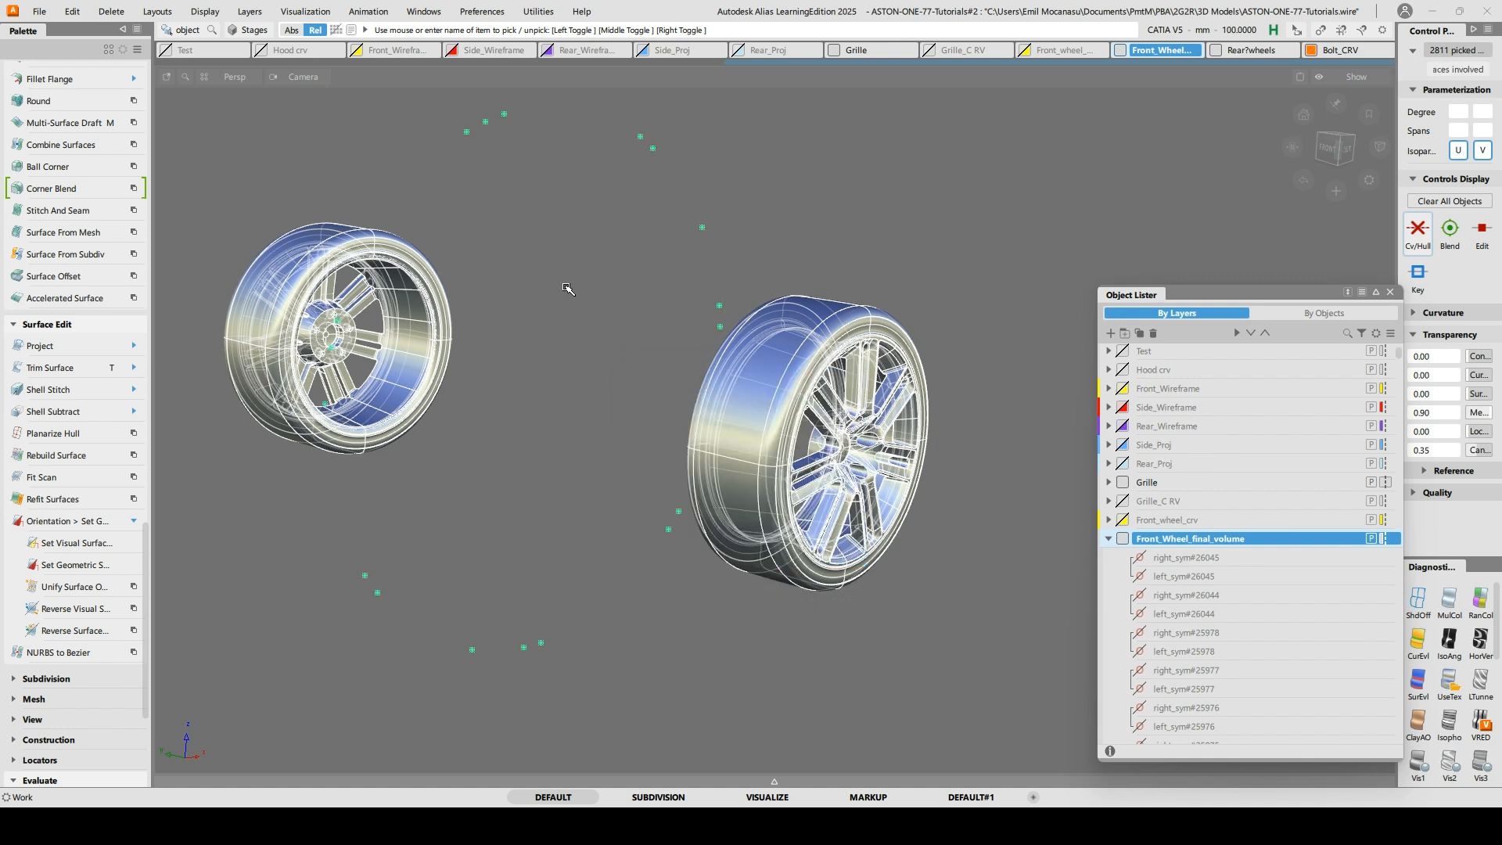
{"action": "left_click_drag", "start_coordinate": [540, 313], "coordinate": [547, 255], "text": "ctrl+shift"}
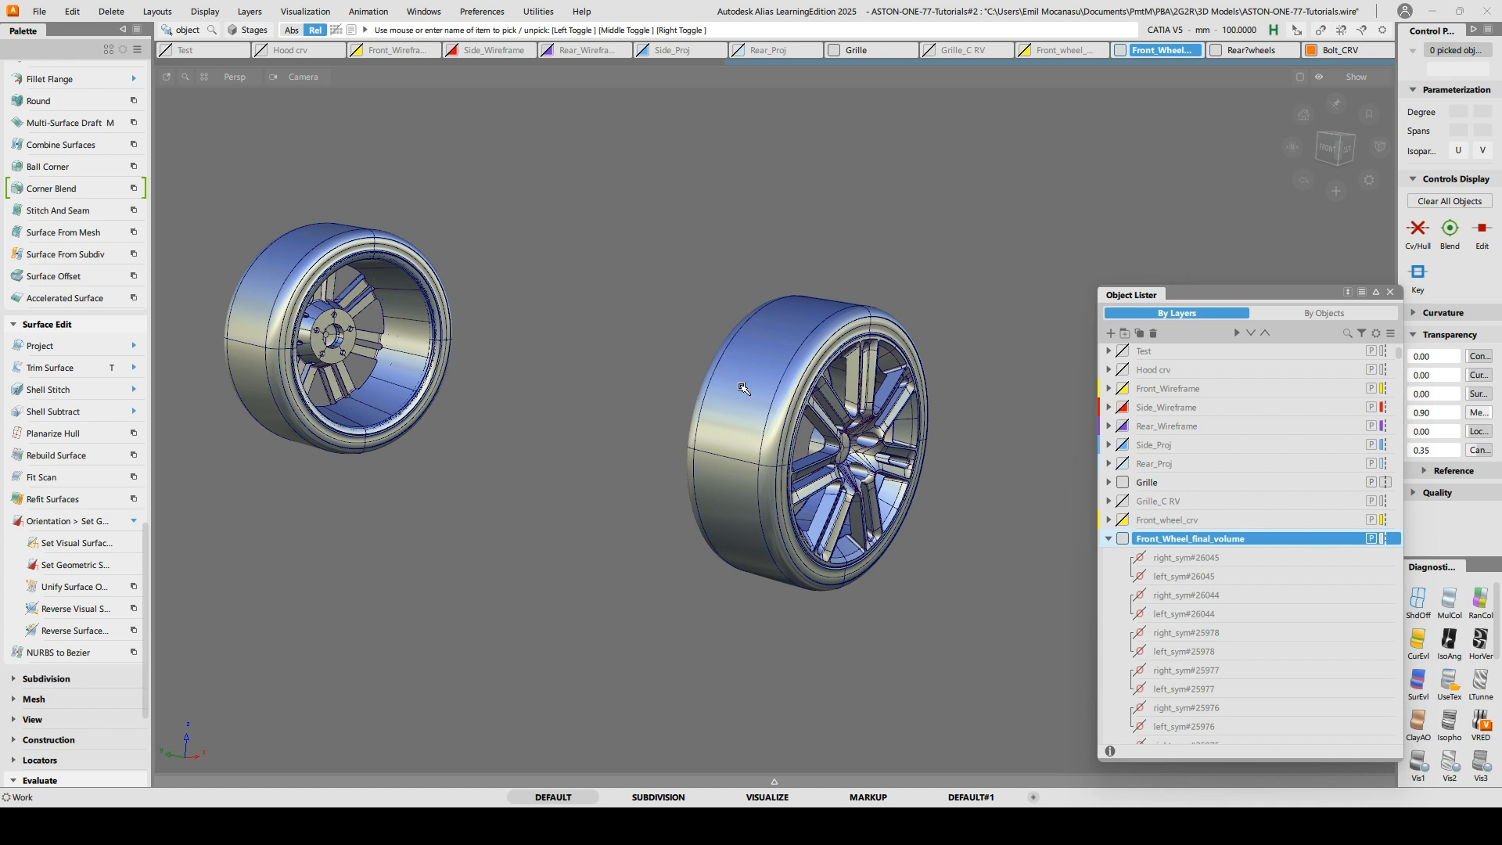
Undo the Collapse ungrouping of the front wheels
{"action": "left_click", "coordinate": [71, 11]}
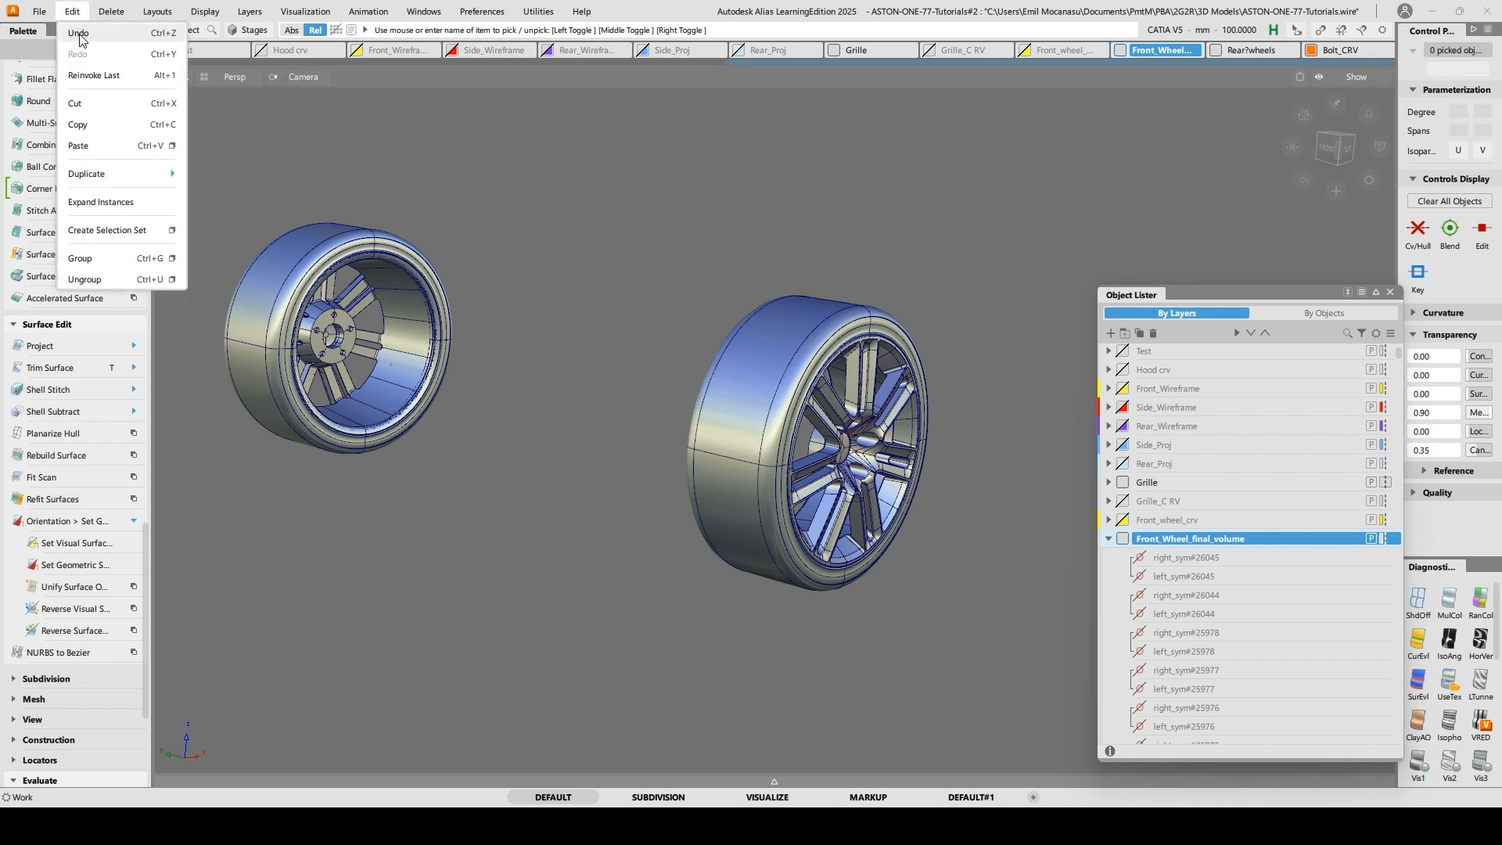
{"action": "left_click", "coordinate": [82, 37]}
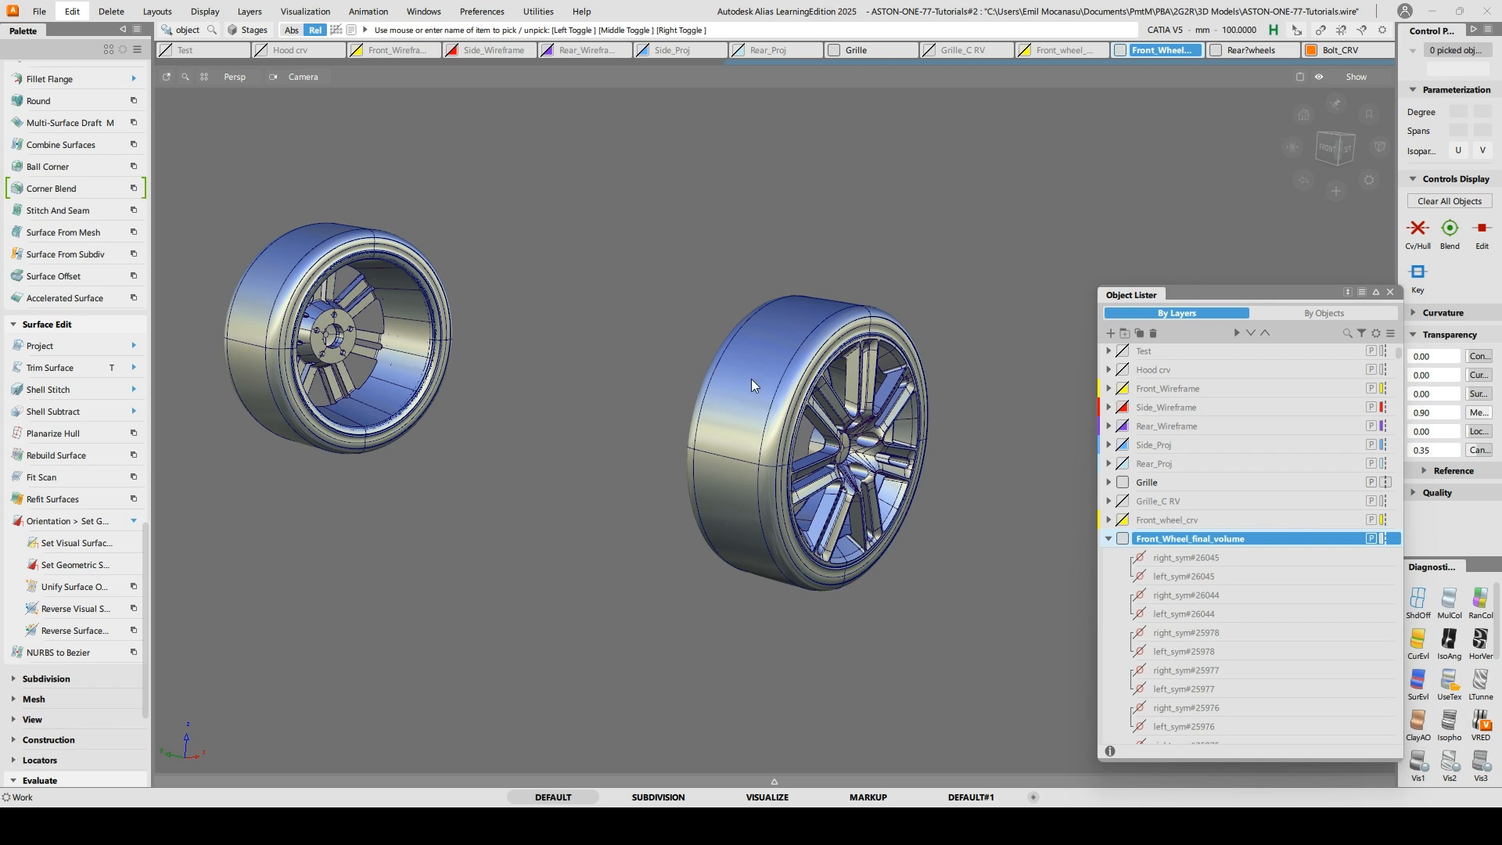
{"action": "mouse_move", "coordinate": [863, 375]}
{"action": "left_mouse_down", "text": "alt+shift"}
{"action": "mouse_move", "coordinate": [829, 372]}
{"action": "mouse_move", "coordinate": [875, 372]}
{"action": "left_mouse_up", "text": "alt+shift"}
{"action": "left_click", "coordinate": [556, 332]}
{"action": "left_click_drag", "start_coordinate": [506, 245], "coordinate": [824, 245], "text": "alt+shift"}
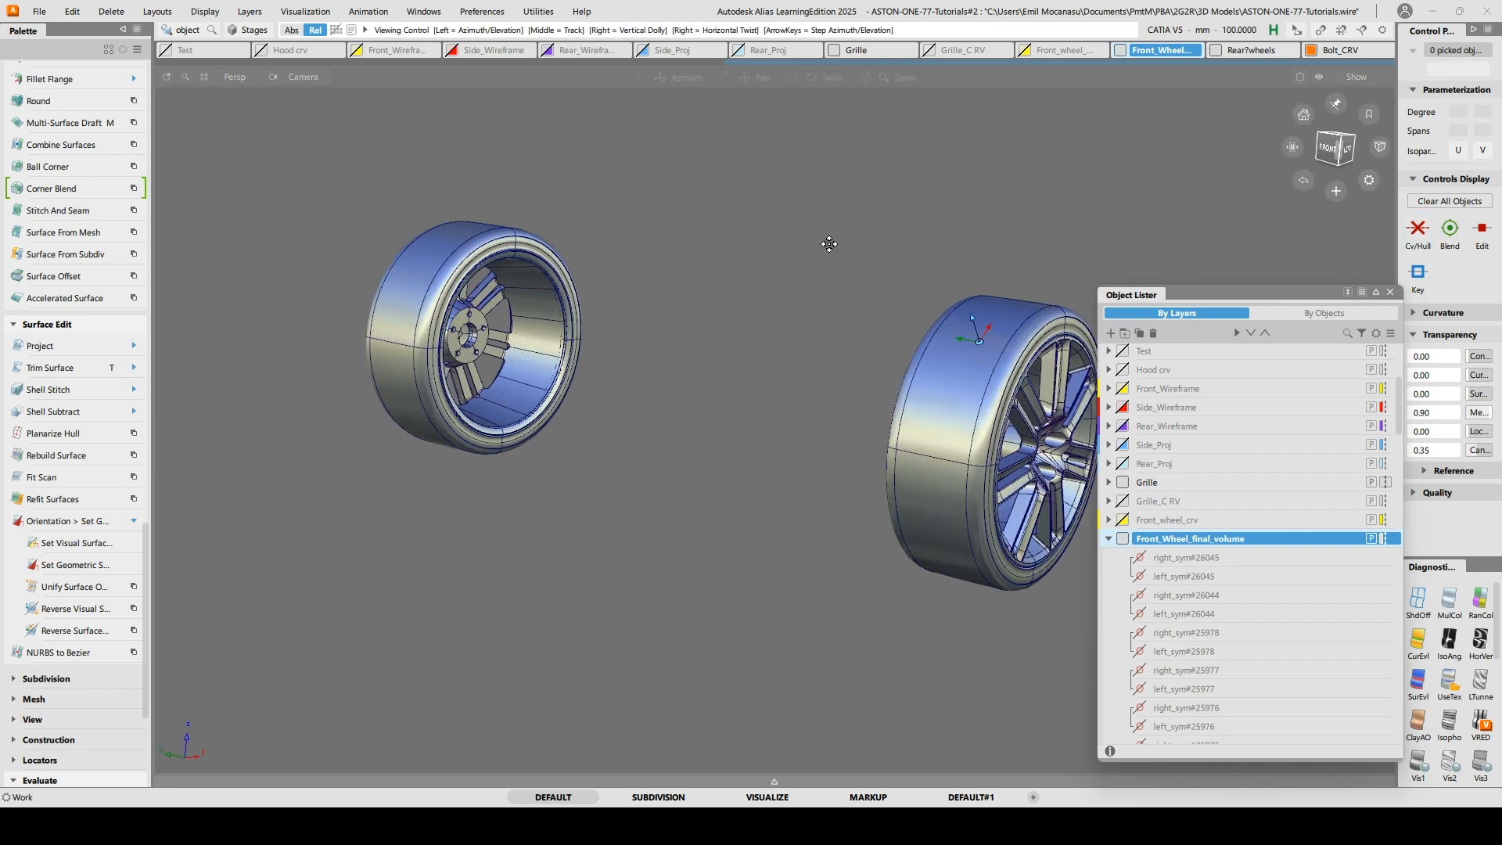
{"action": "left_click_drag", "start_coordinate": [542, 213], "coordinate": [613, 251], "text": "alt+shift"}
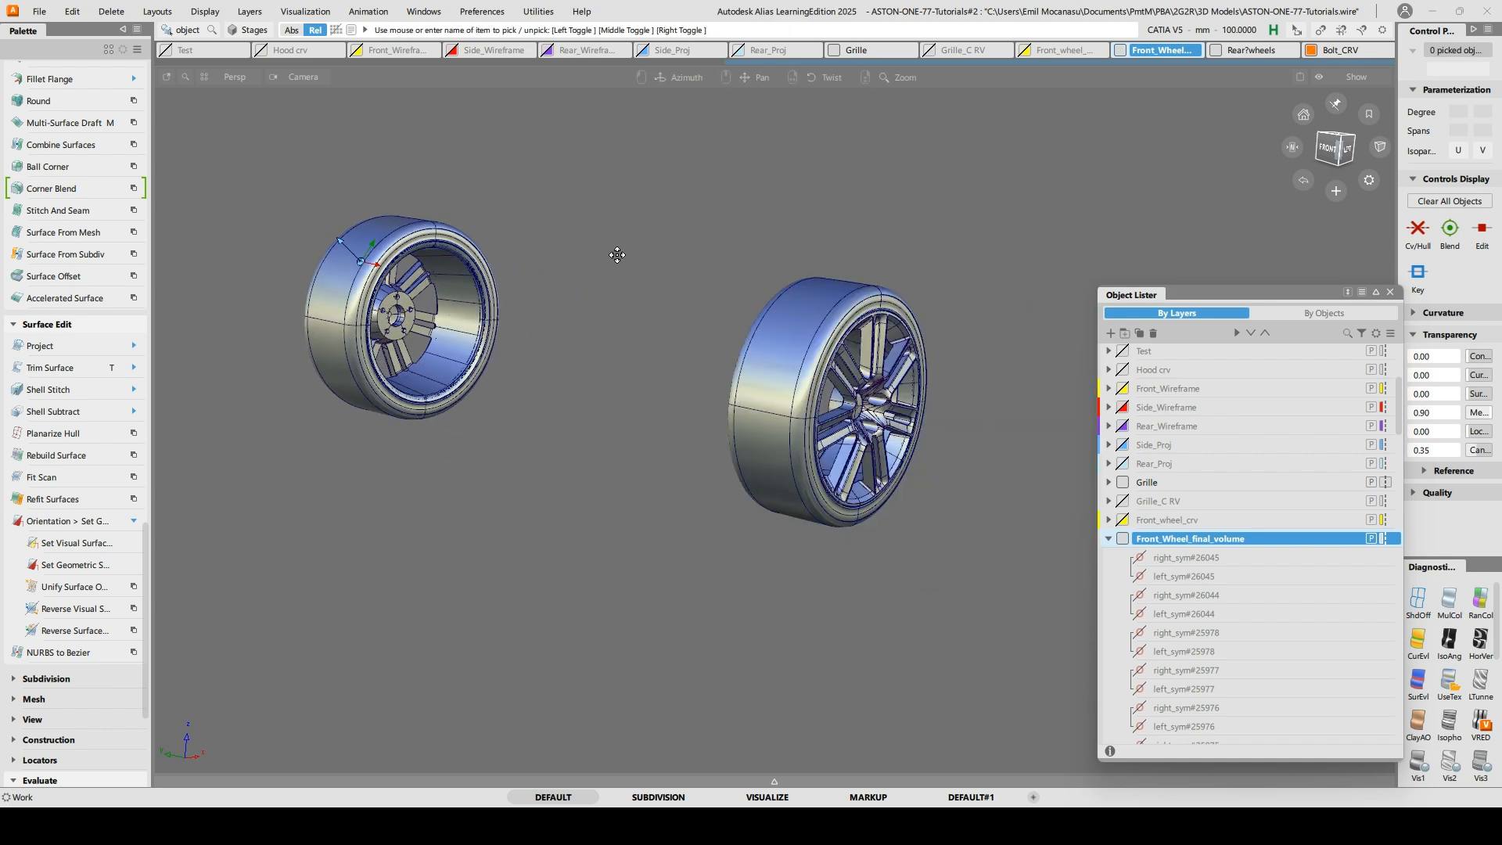
Check the far front wheel's grouping by box-picking its components and picking it as an object, clearing the selection each time
{"action": "left_click_drag", "start_coordinate": [289, 182], "coordinate": [250, 209], "text": "ctrl+shift"}
{"action": "left_click_drag", "start_coordinate": [242, 129], "coordinate": [603, 535]}
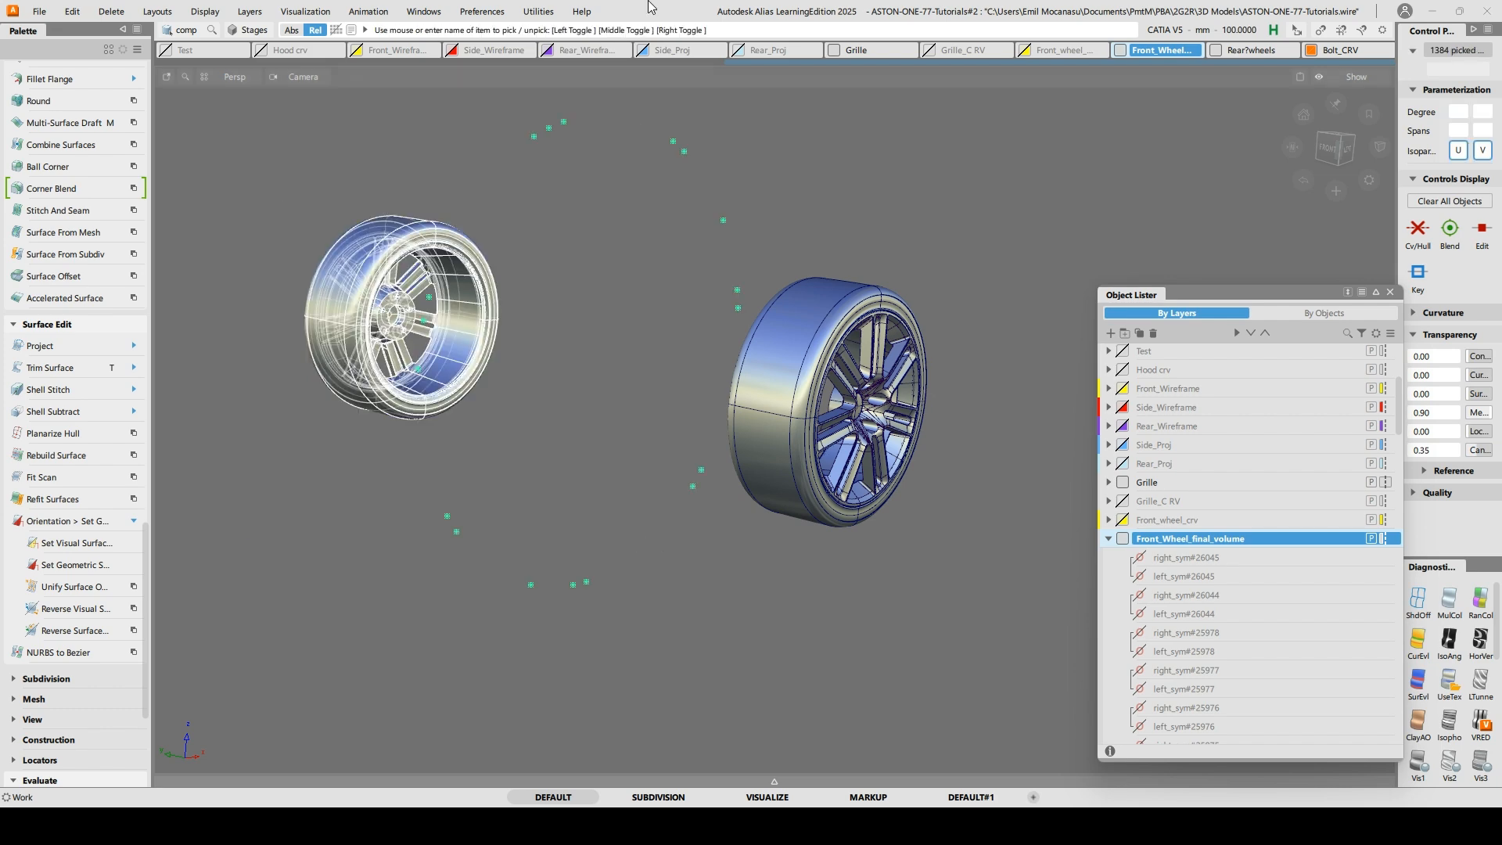
{"action": "left_click_drag", "start_coordinate": [664, 286], "coordinate": [554, 312], "text": "ctrl+shift"}
{"action": "left_click", "coordinate": [351, 268]}
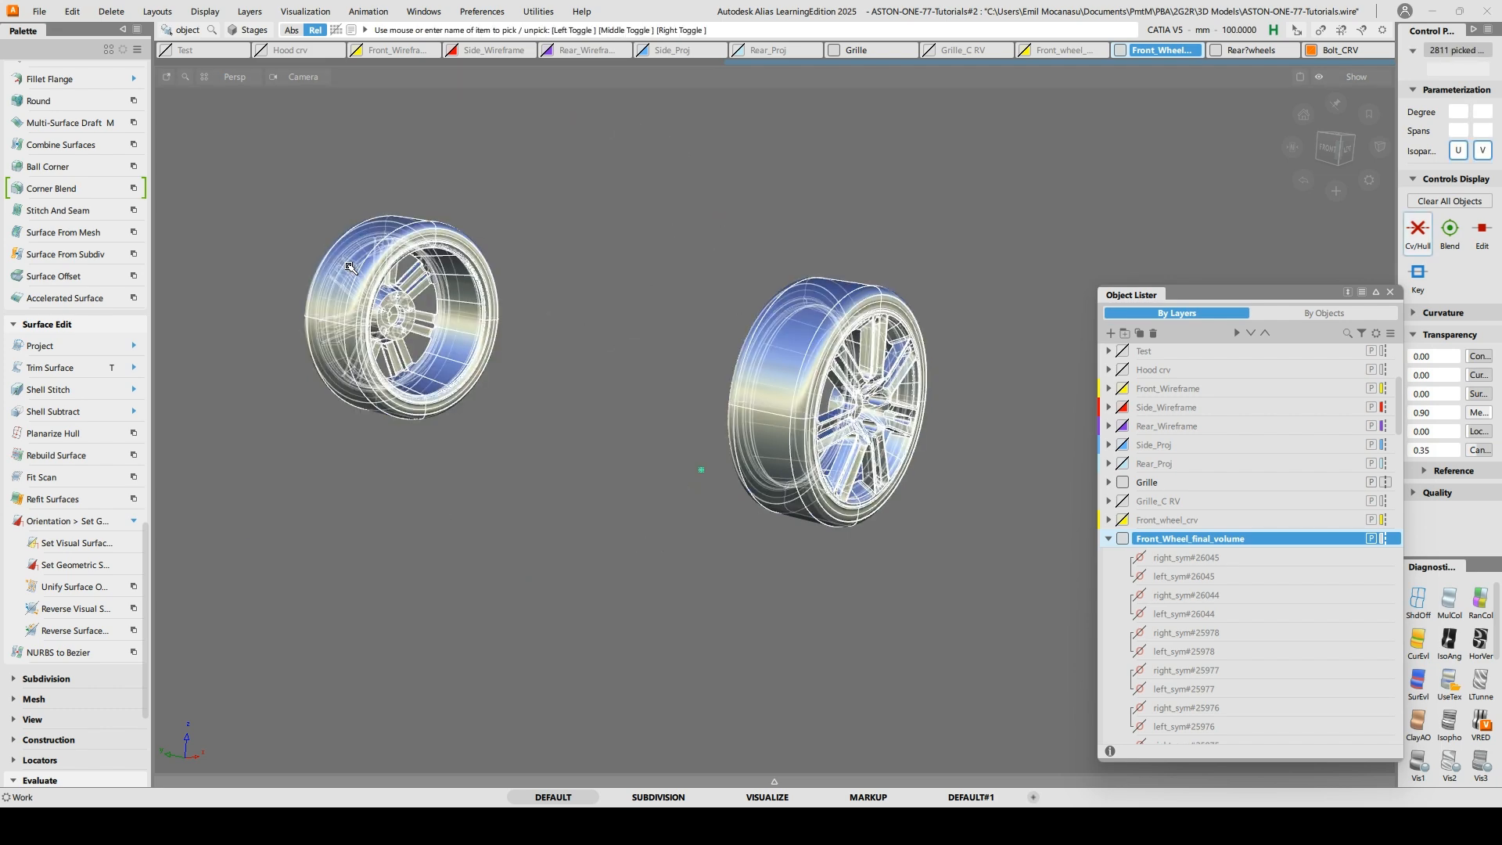
{"action": "left_click", "coordinate": [537, 215]}
{"action": "left_click_drag", "start_coordinate": [497, 246], "coordinate": [500, 286], "text": "ctrl+shift"}
{"action": "left_click_drag", "start_coordinate": [239, 152], "coordinate": [614, 546]}
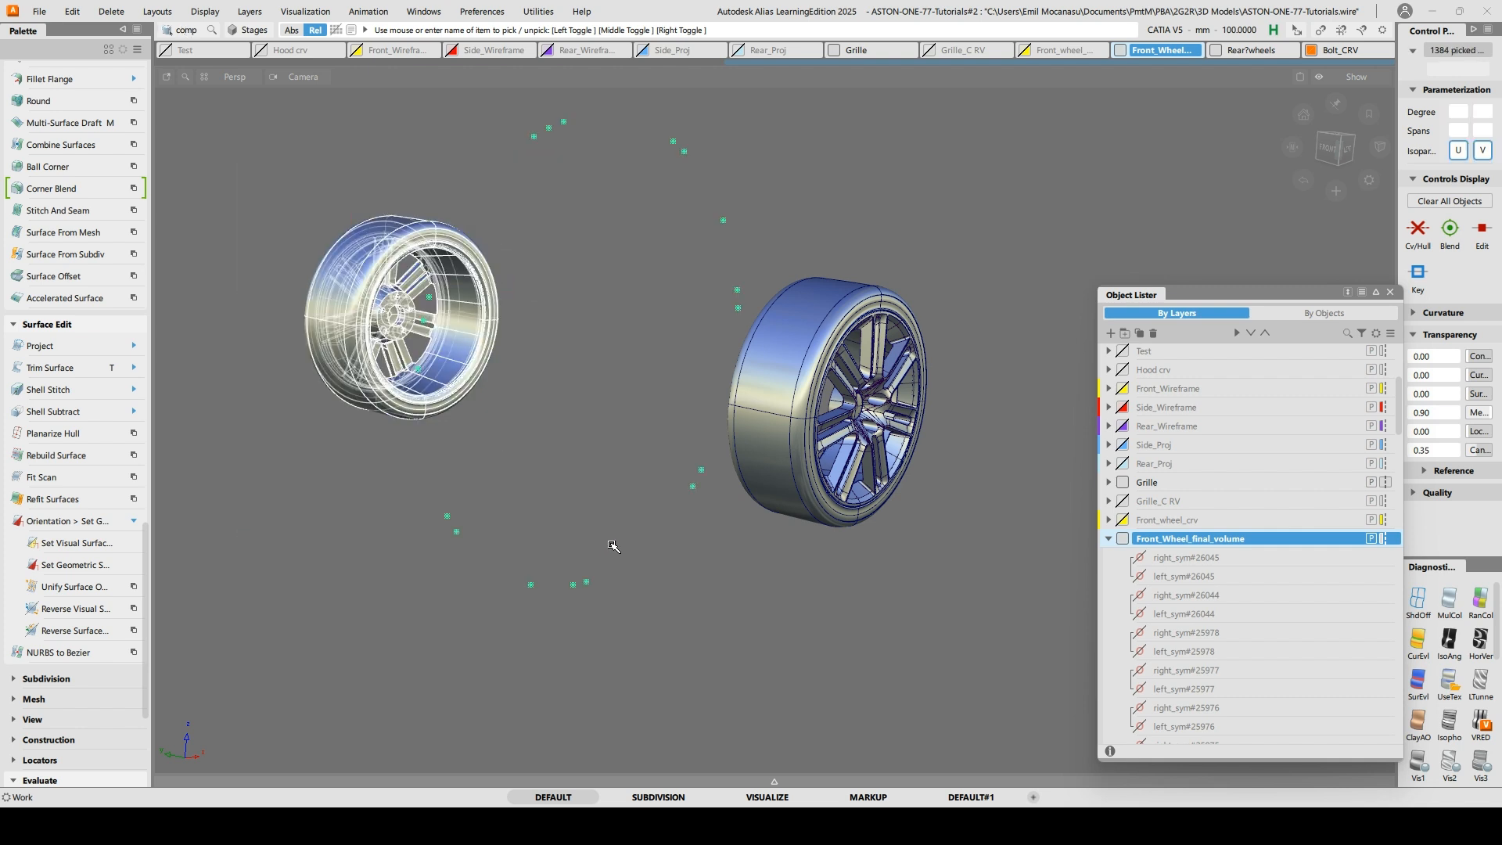
{"action": "left_click_drag", "start_coordinate": [606, 261], "coordinate": [682, 285], "text": "ctrl+shift"}
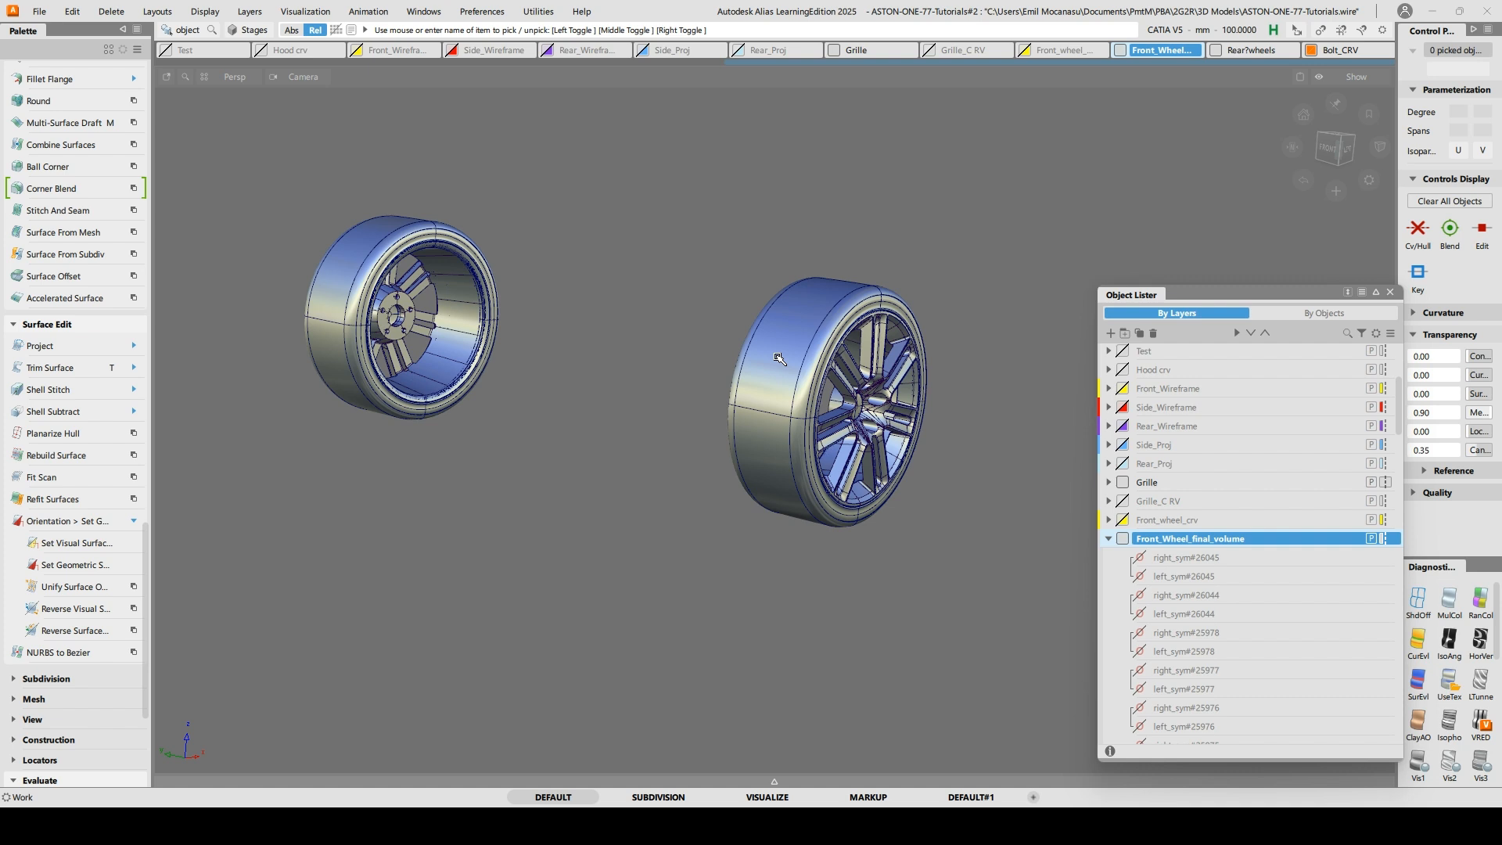
Try to ungroup both front wheels using the Copy Node method
{"action": "left_click", "coordinate": [73, 12]}
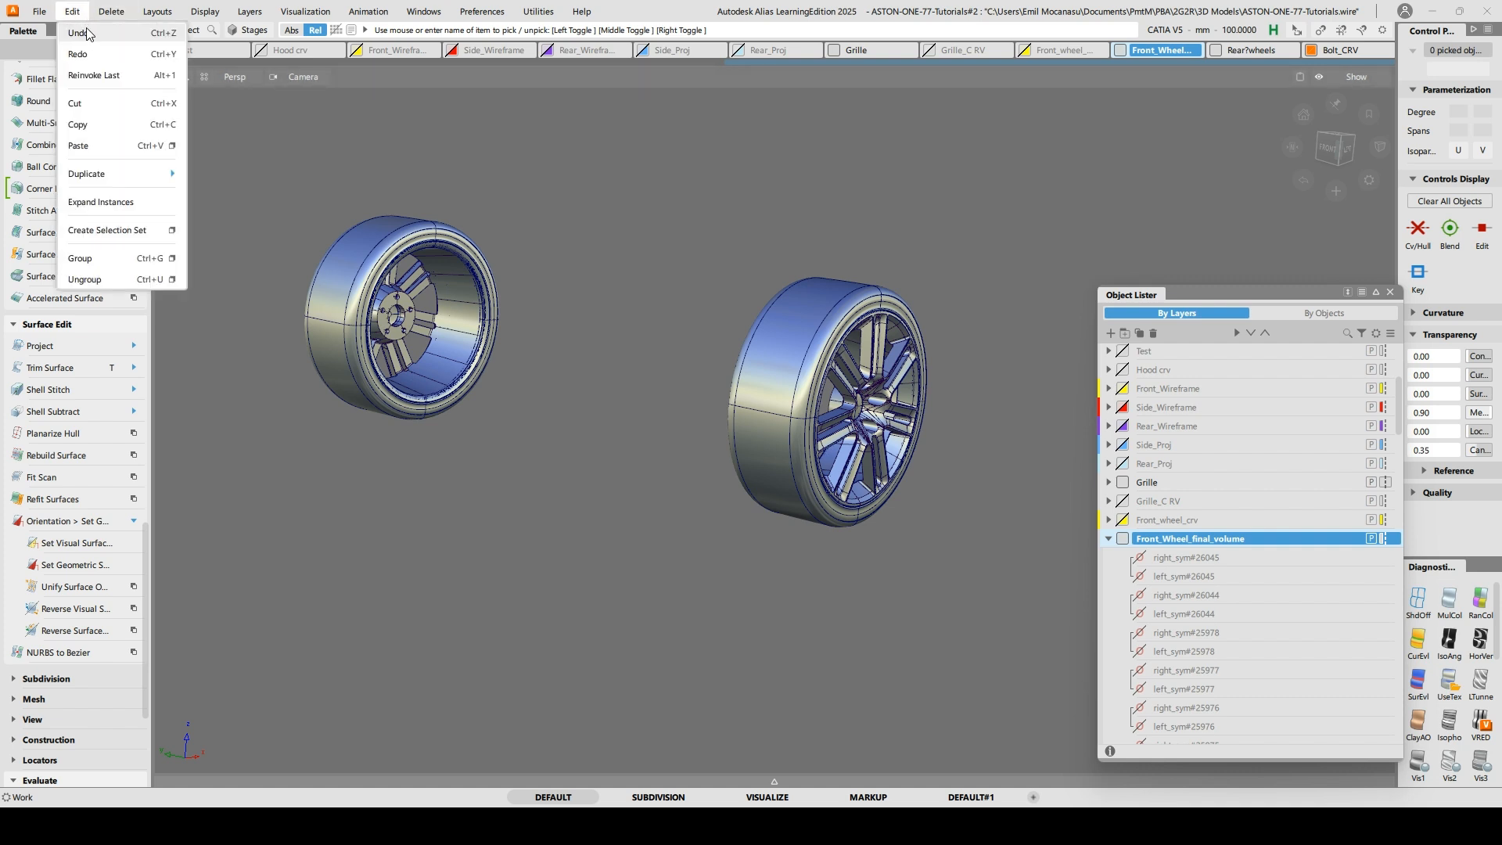
{"action": "mouse_move", "coordinate": [109, 10]}
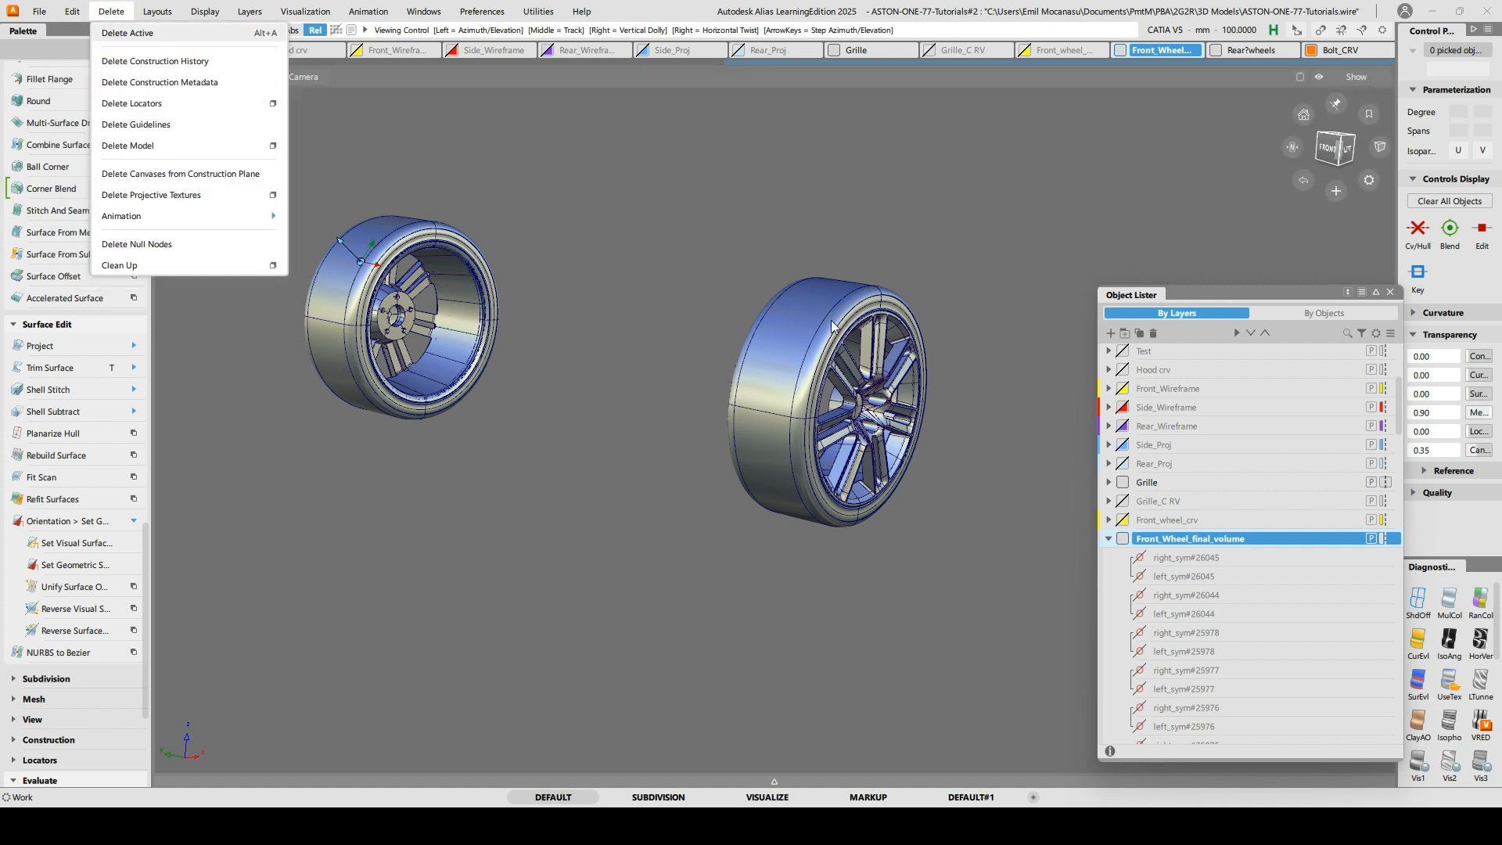
{"action": "left_click", "coordinate": [708, 294]}
{"action": "left_click", "coordinate": [794, 343]}
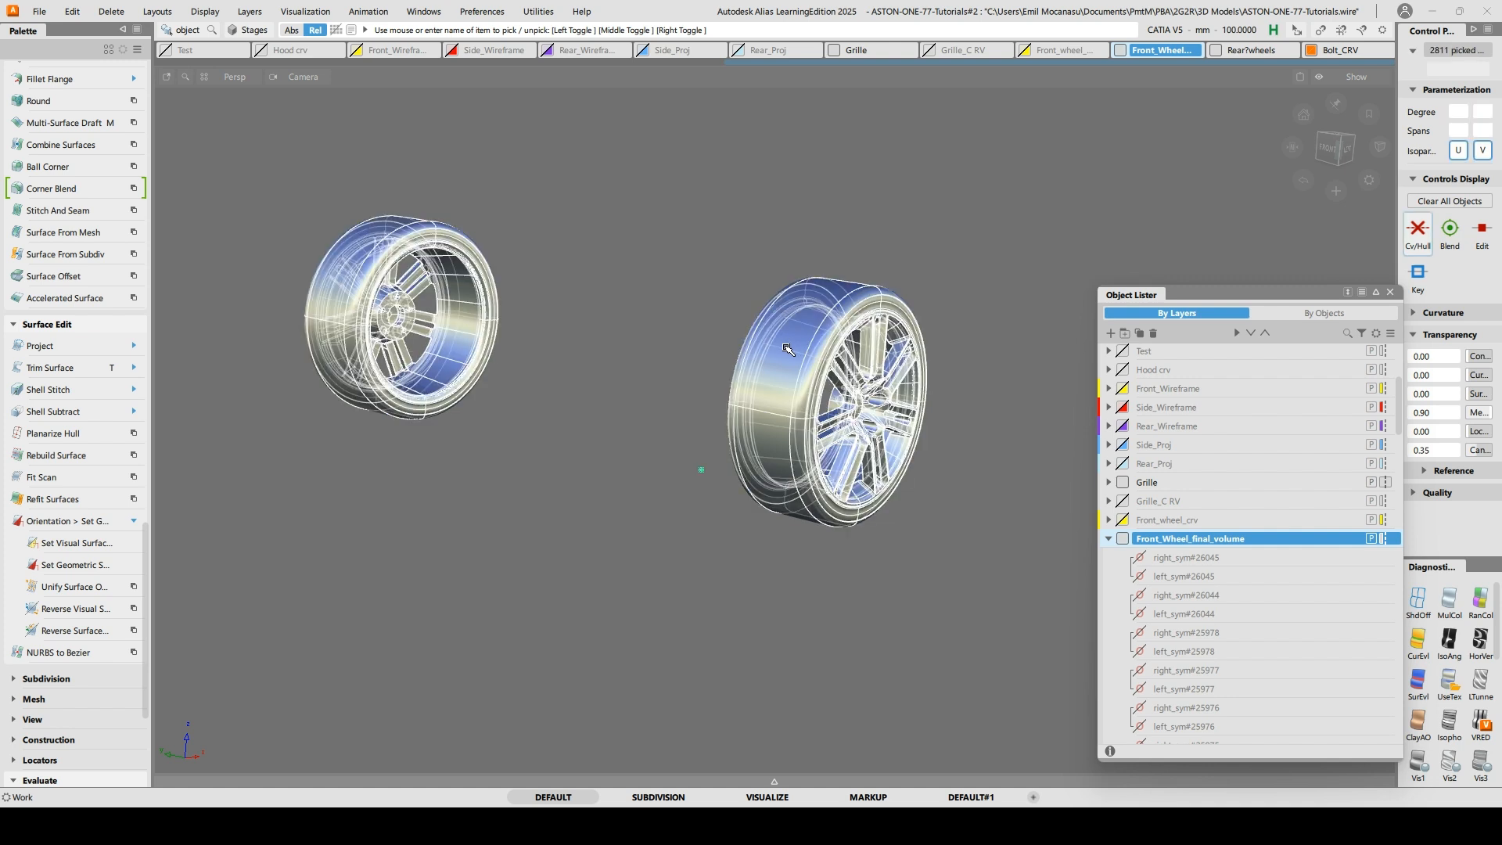
{"action": "left_click", "coordinate": [111, 11]}
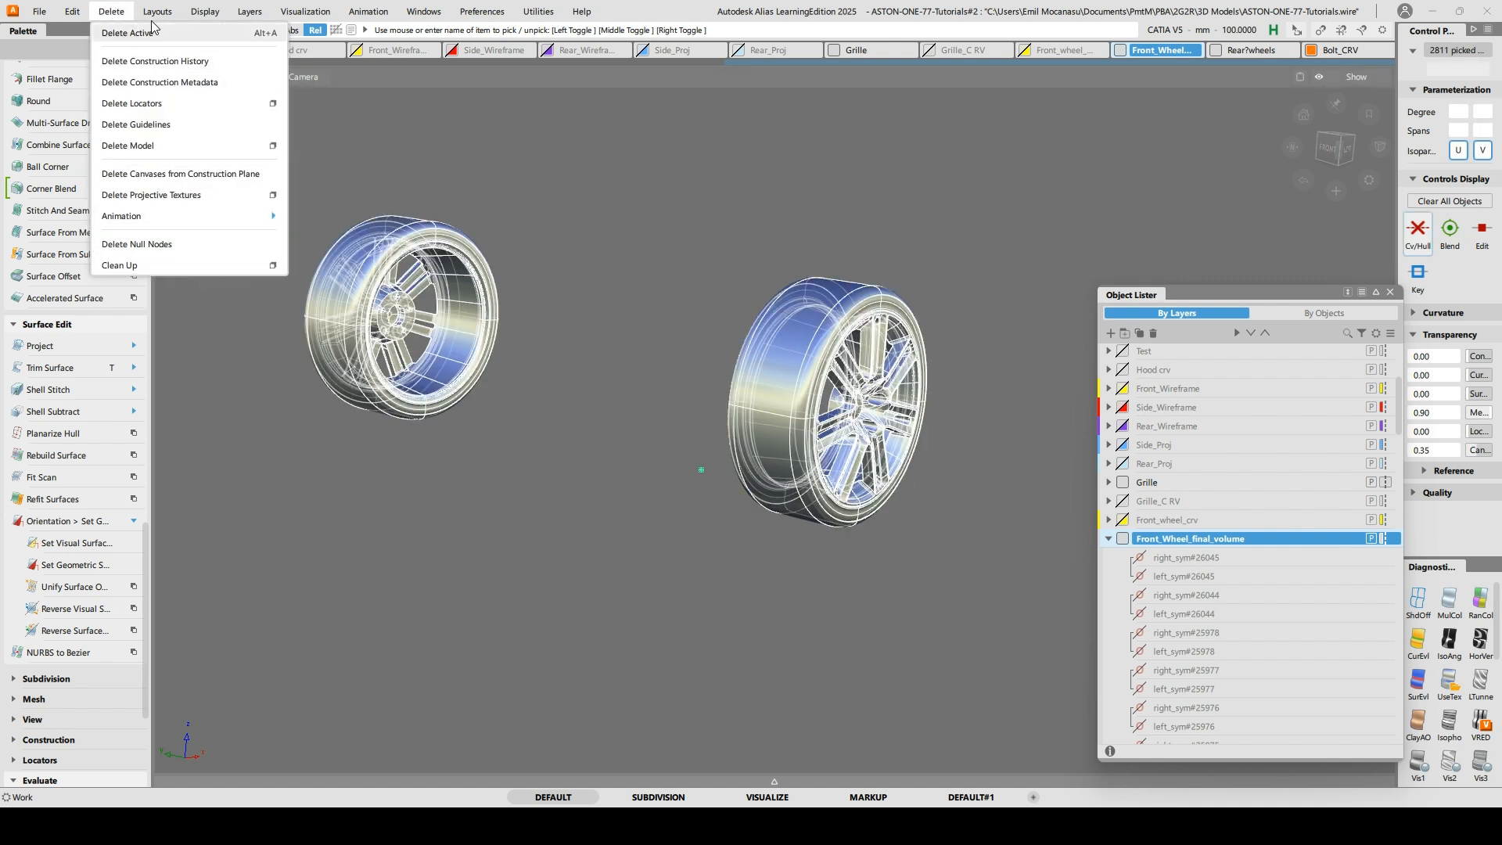
{"action": "mouse_move", "coordinate": [67, 6]}
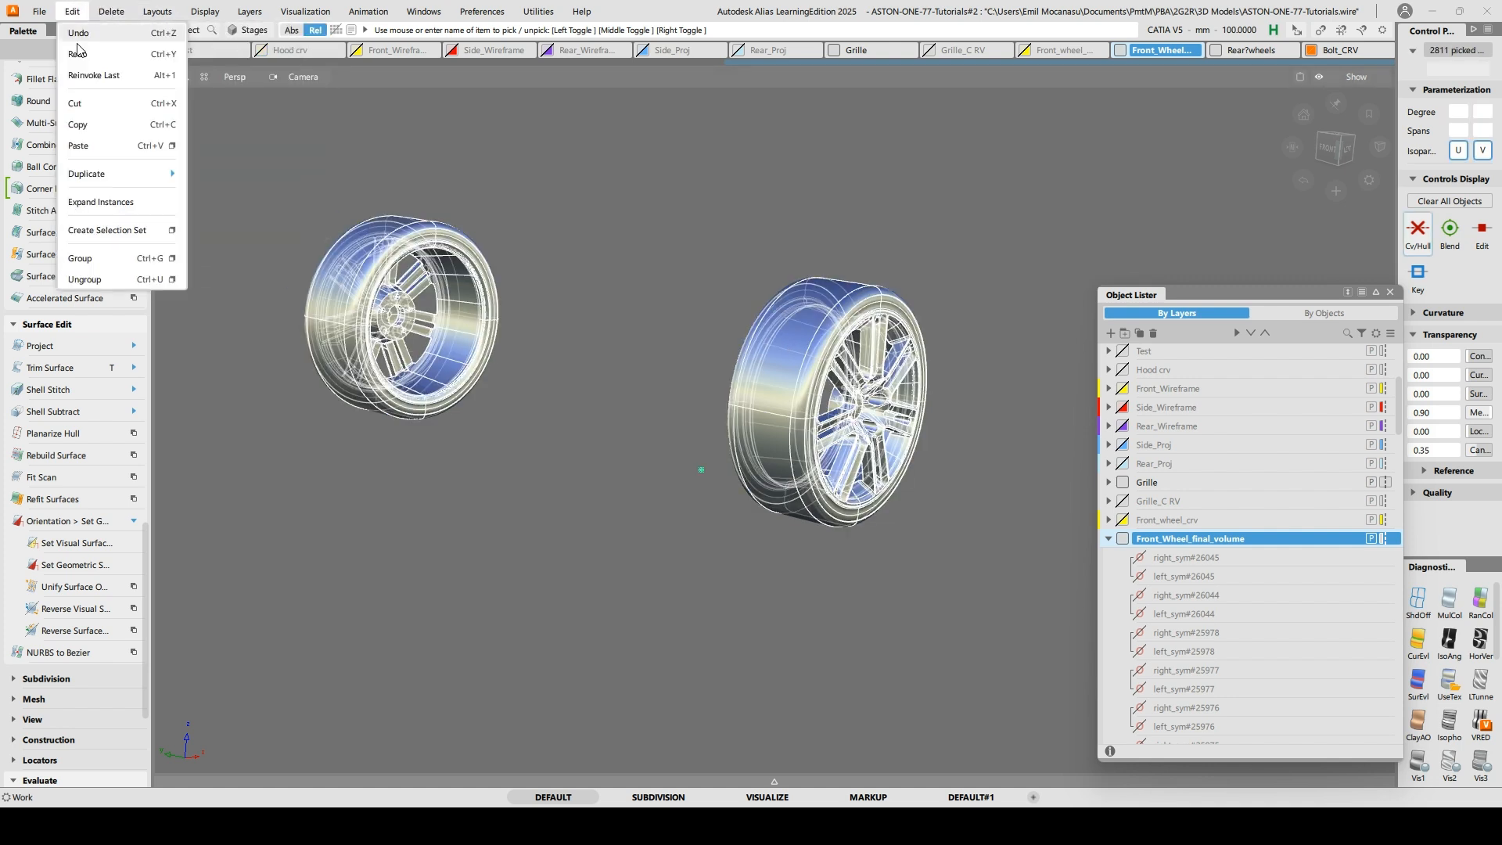
{"action": "left_click", "coordinate": [171, 280]}
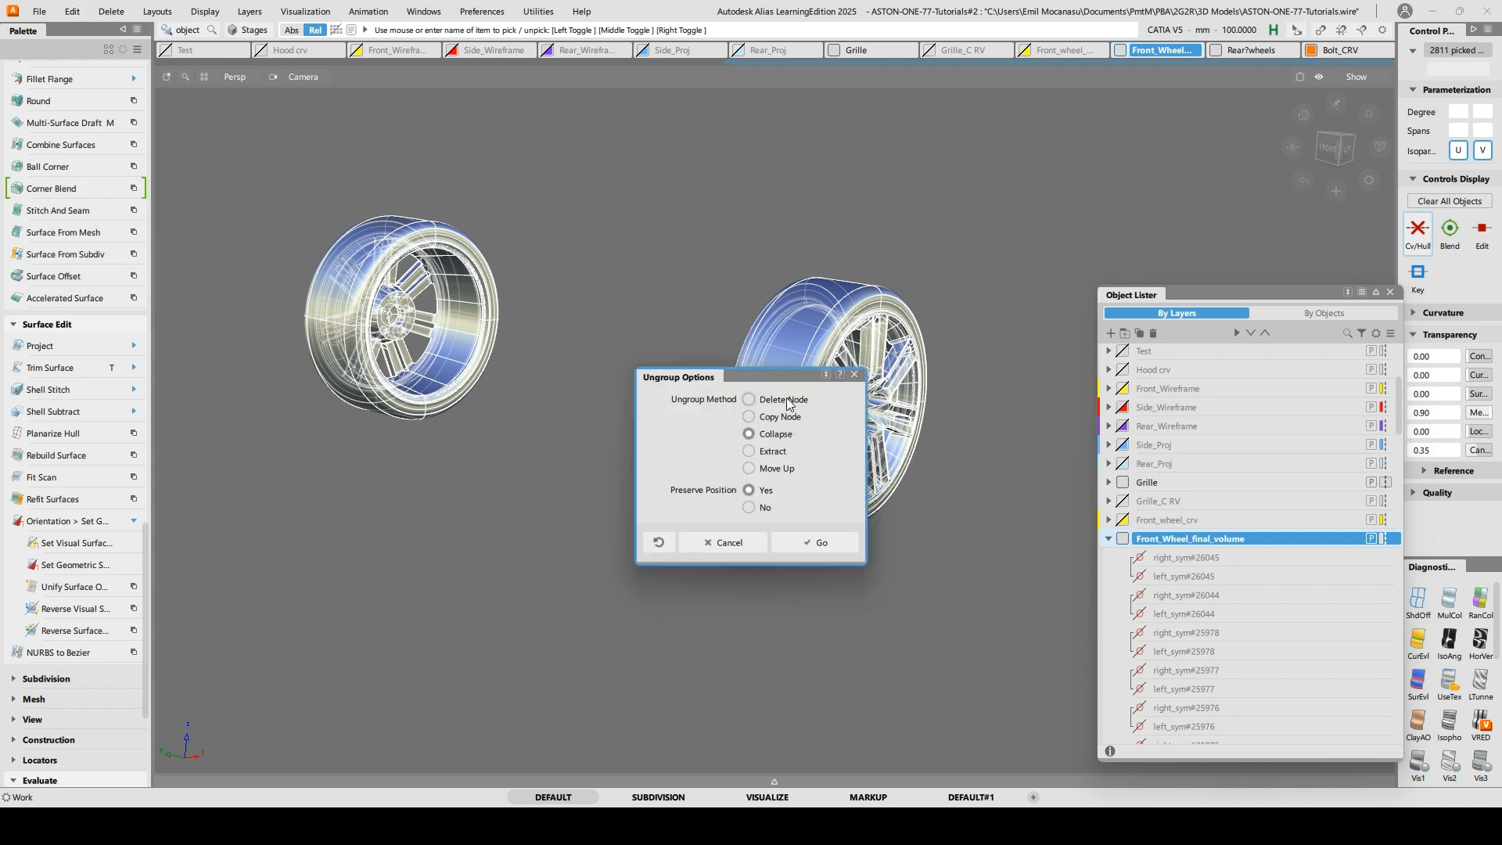
{"action": "left_click", "coordinate": [750, 417]}
{"action": "left_click", "coordinate": [829, 542]}
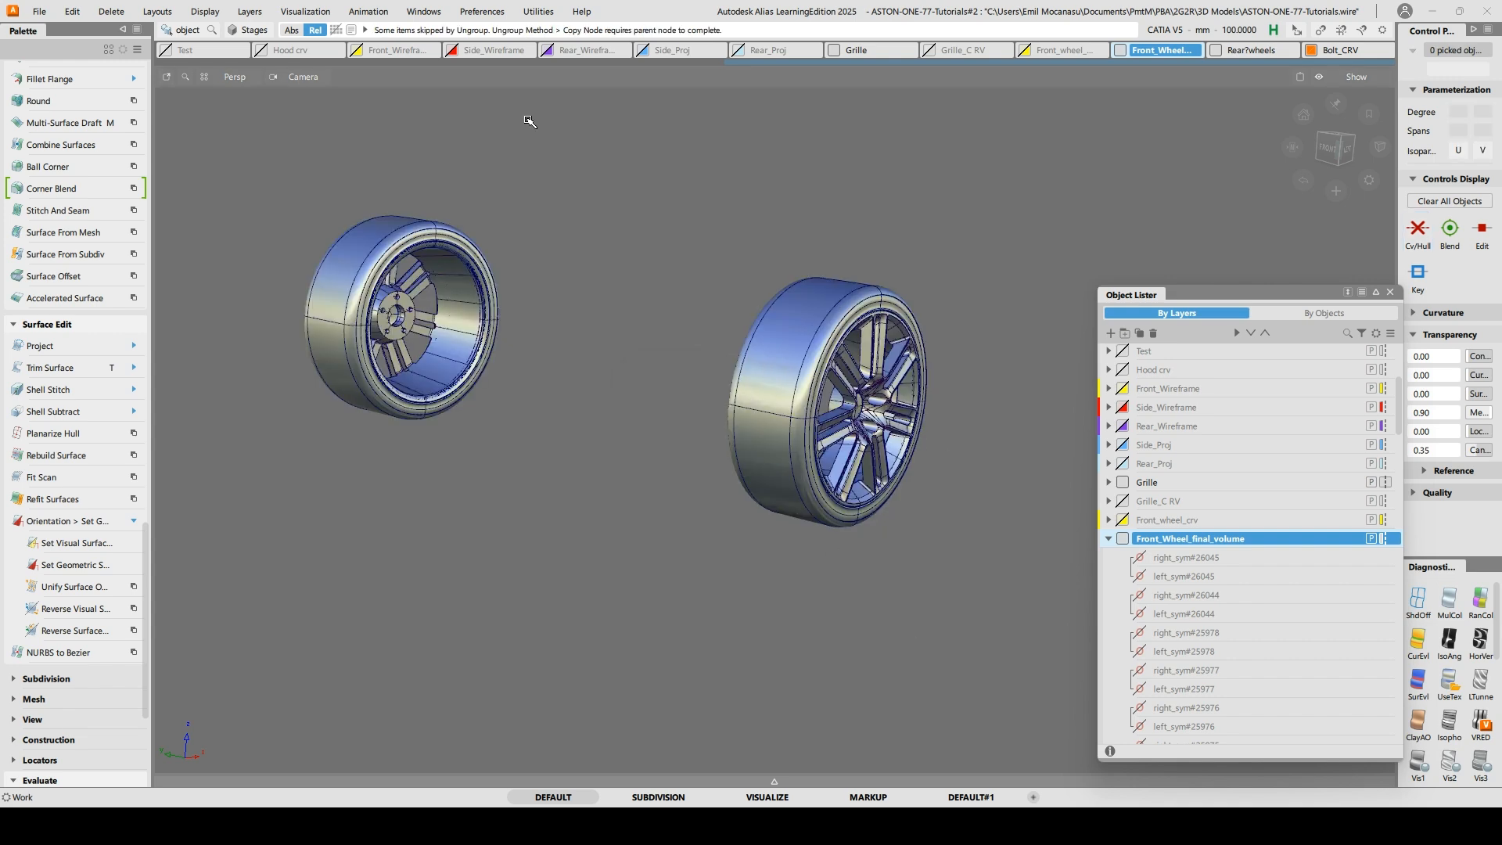
Reselect both front wheels, ungroup them using the Delete Node method and clear the selection
{"action": "left_click_drag", "start_coordinate": [384, 293], "coordinate": [350, 277], "text": "ctrl+shift"}
{"action": "left_click", "coordinate": [350, 277]}
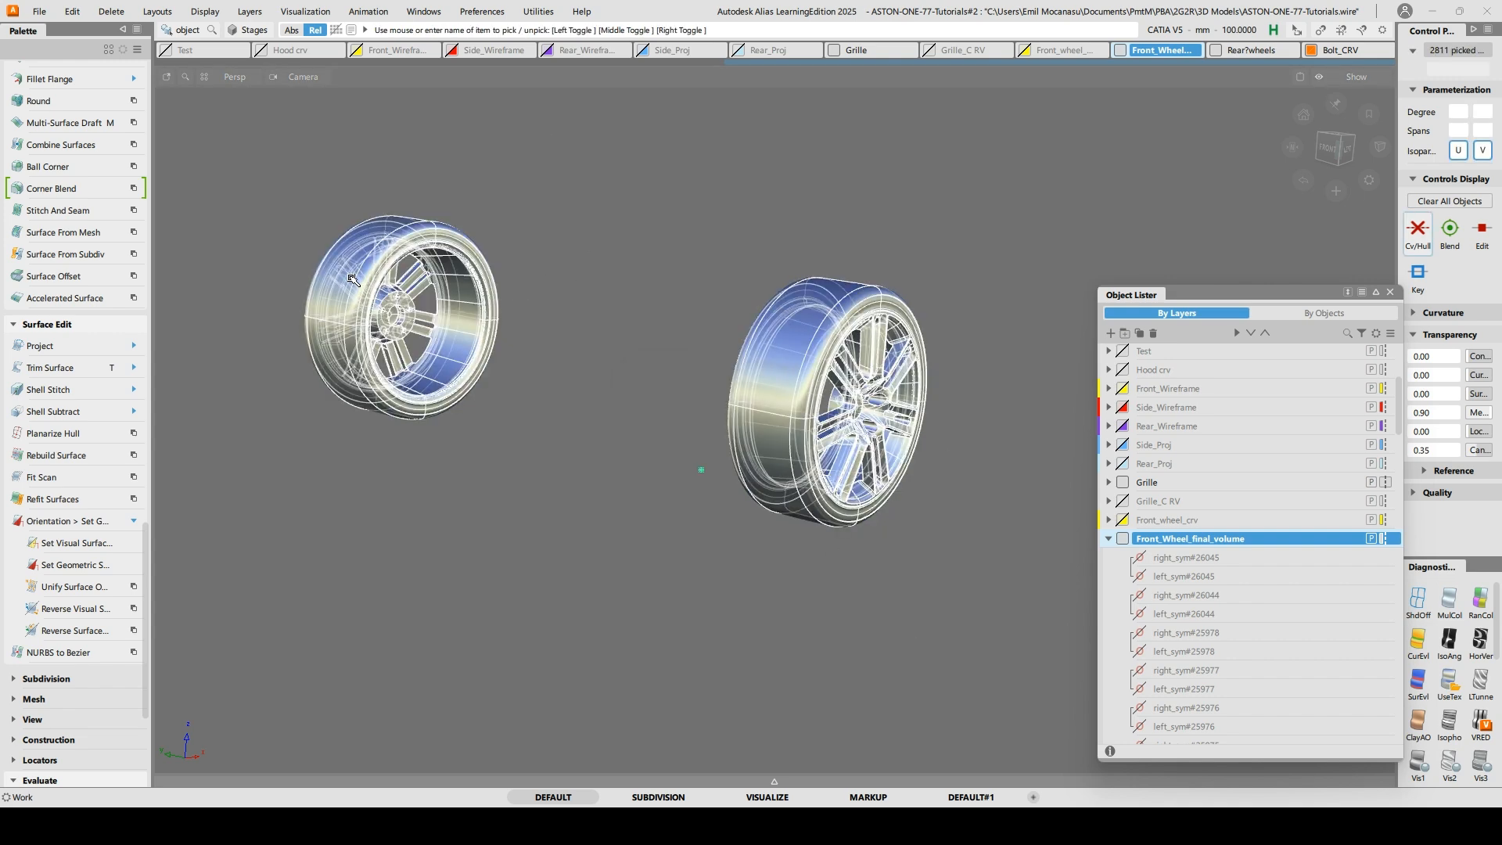
{"action": "left_click", "coordinate": [73, 11]}
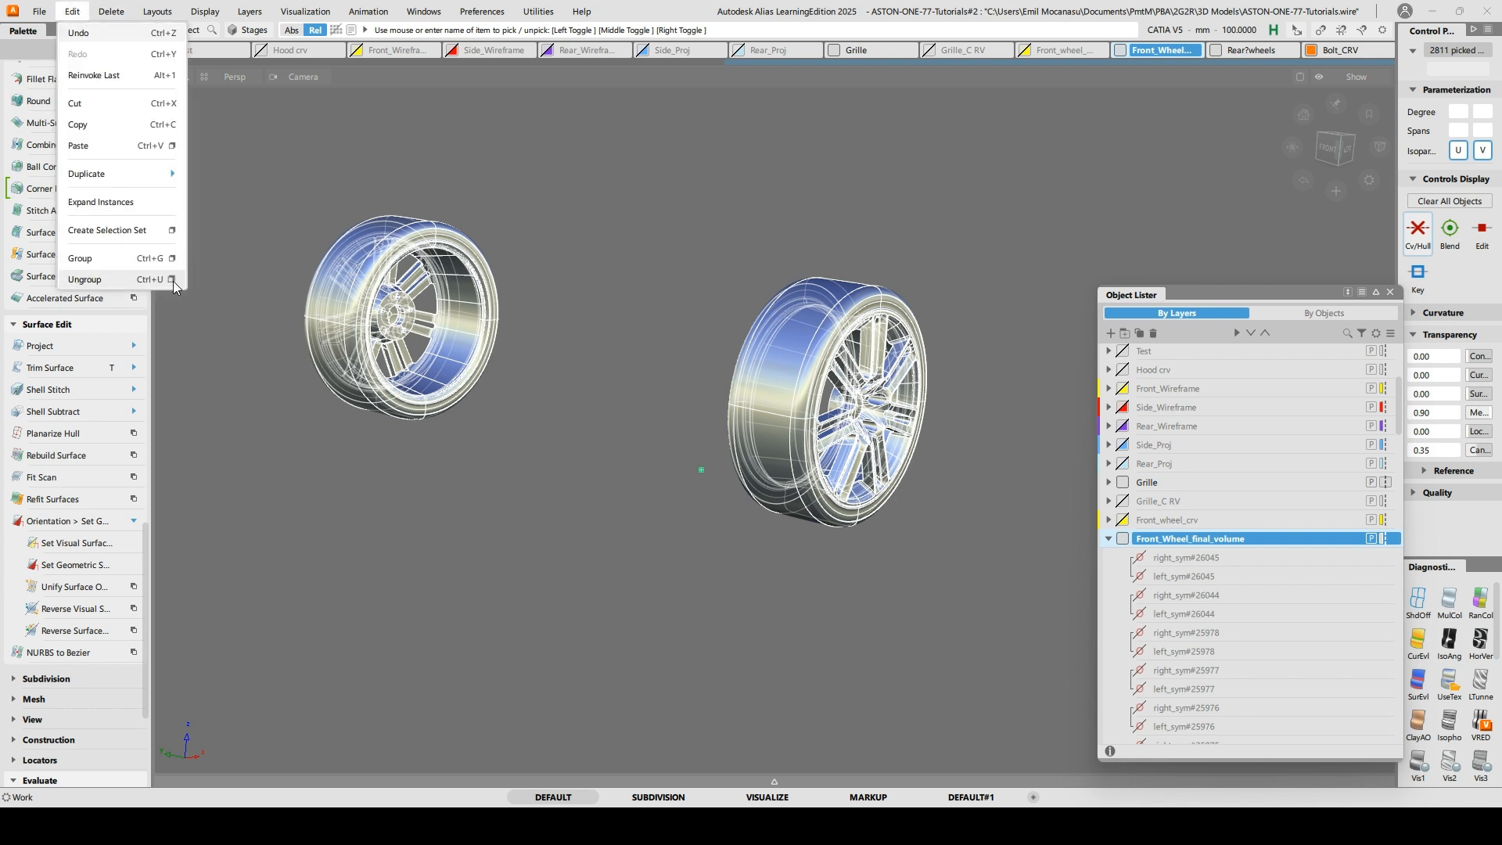
{"action": "left_click", "coordinate": [171, 279]}
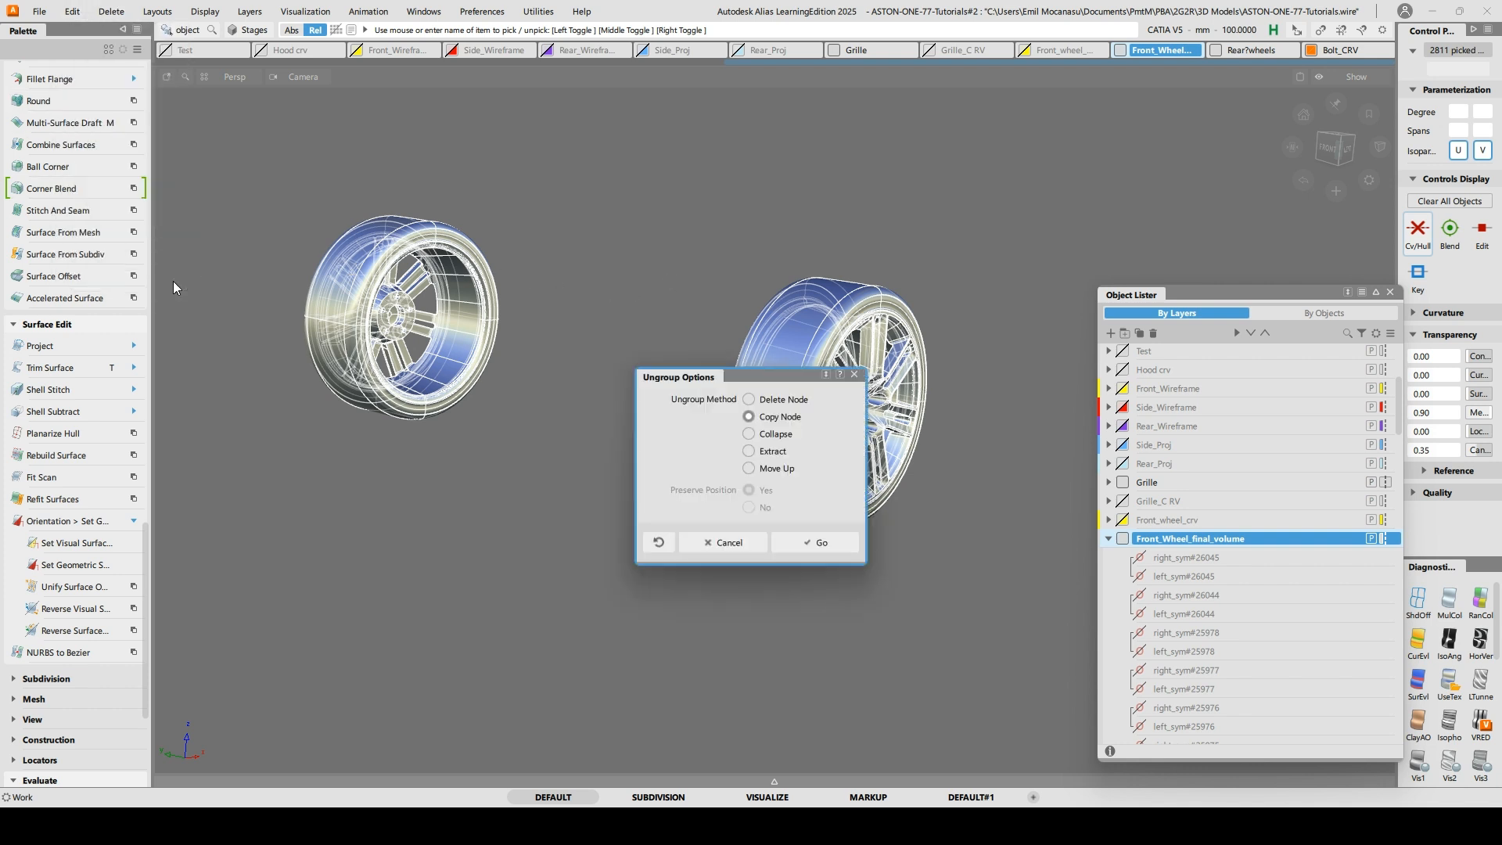
{"action": "left_click", "coordinate": [785, 399]}
{"action": "left_click", "coordinate": [838, 545]}
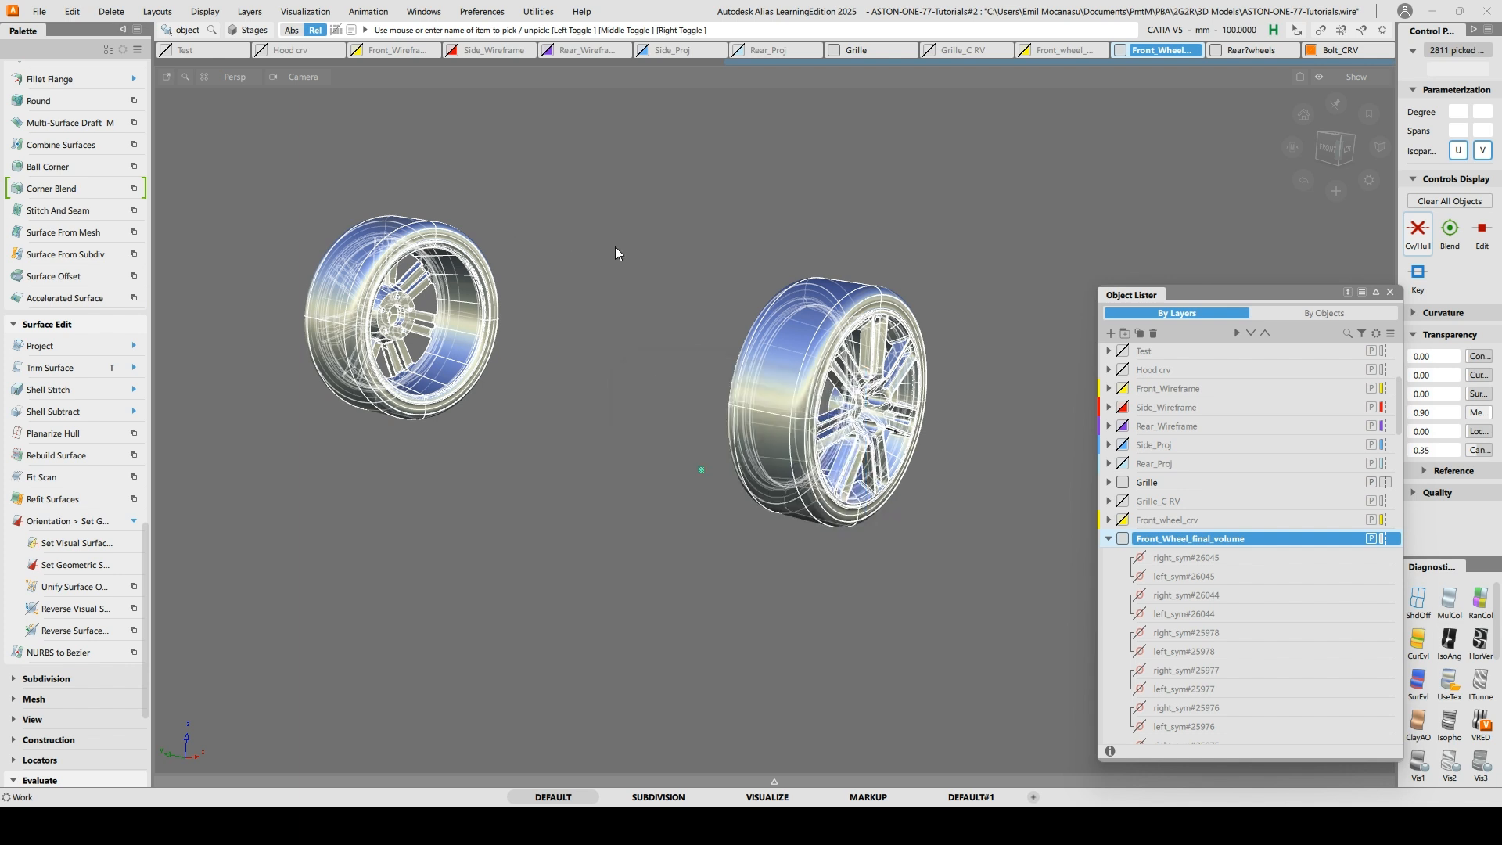
{"action": "left_click", "coordinate": [590, 284]}
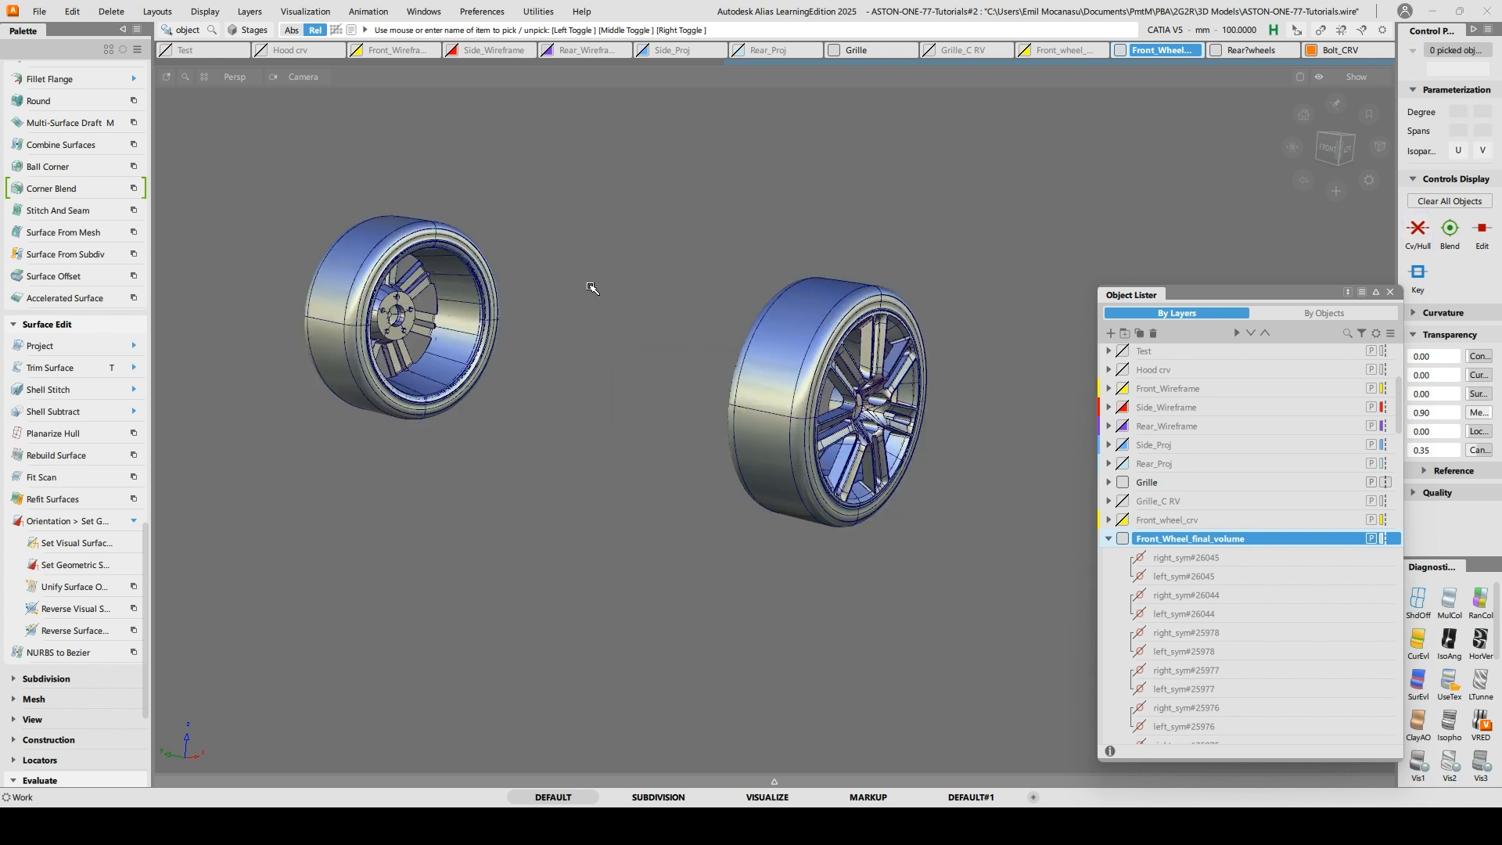
Check how the far front wheel's tyre picks as an object, clearing the selection each time
{"action": "left_click", "coordinate": [349, 268]}
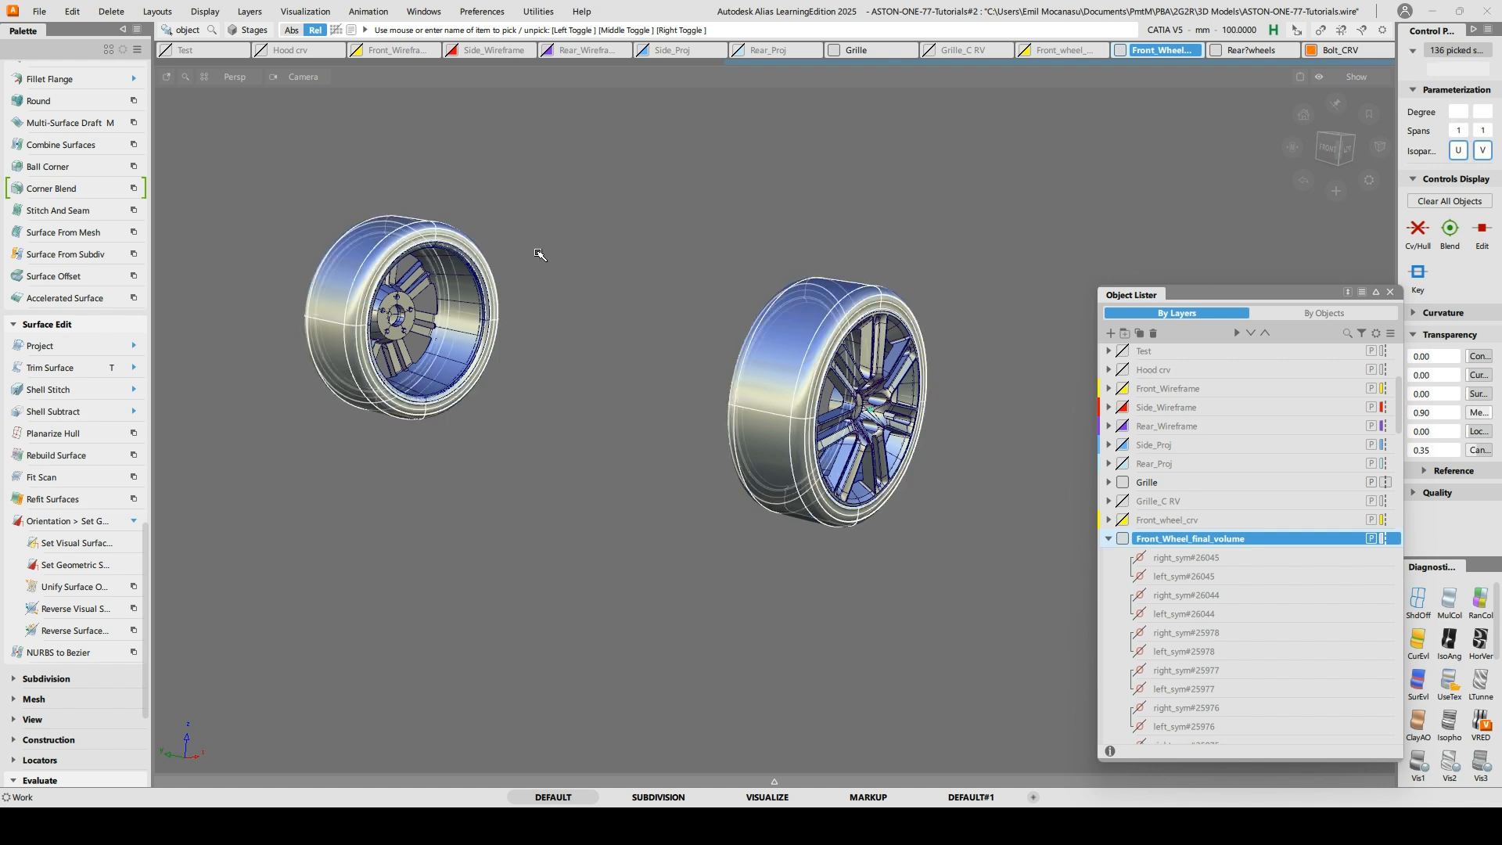
{"action": "left_click_drag", "start_coordinate": [575, 298], "coordinate": [573, 255], "text": "ctrl+shift"}
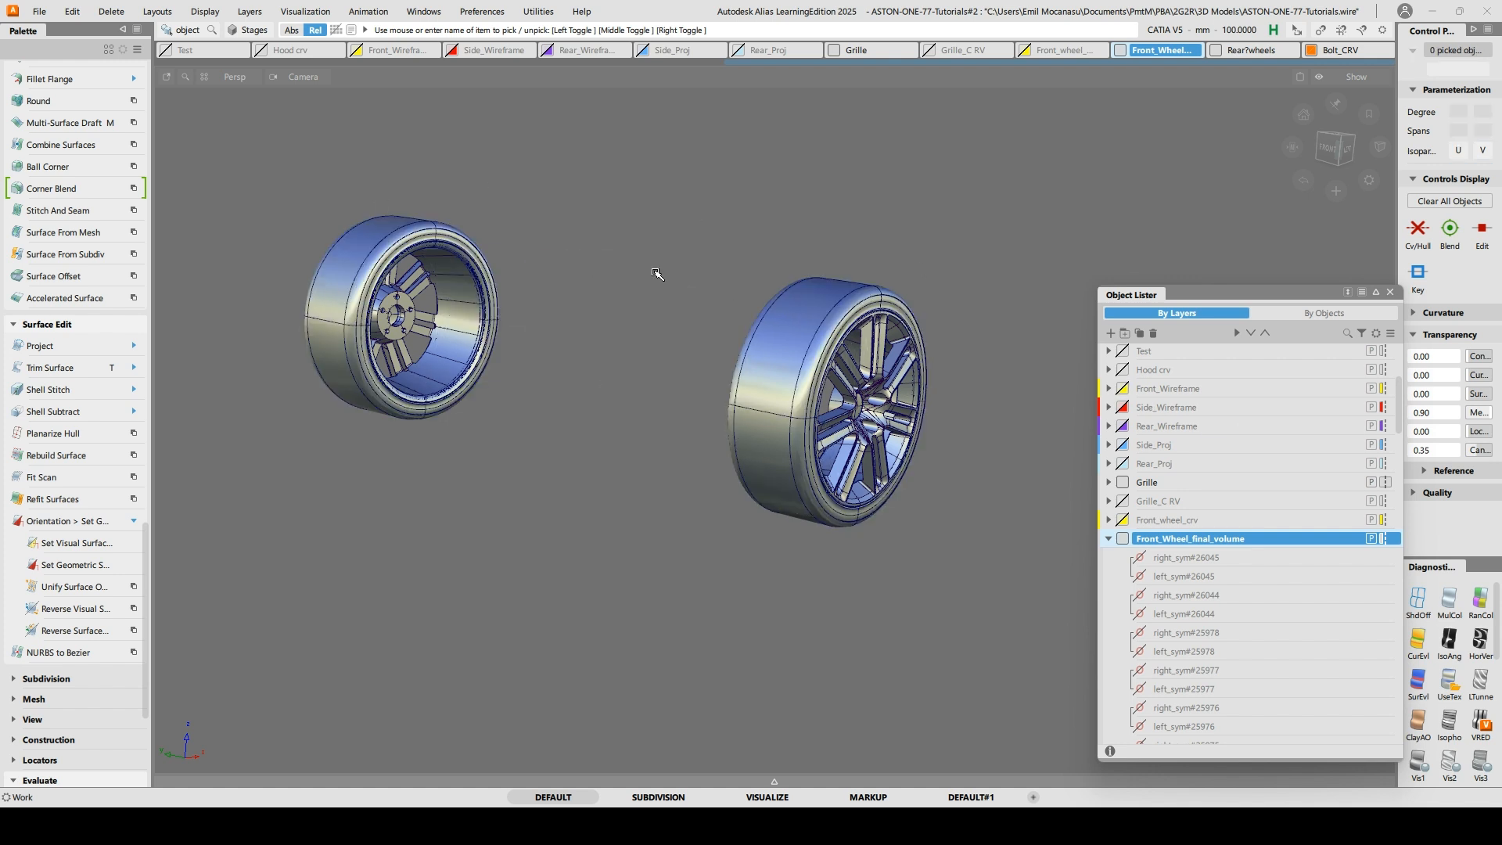
{"action": "left_click_drag", "start_coordinate": [534, 194], "coordinate": [515, 250], "text": "ctrl+shift"}
Pick all components of the far front wheel, cut them and paste them back into the Front_Wheel_final_volume layer
{"action": "left_click_drag", "start_coordinate": [237, 148], "coordinate": [653, 588]}
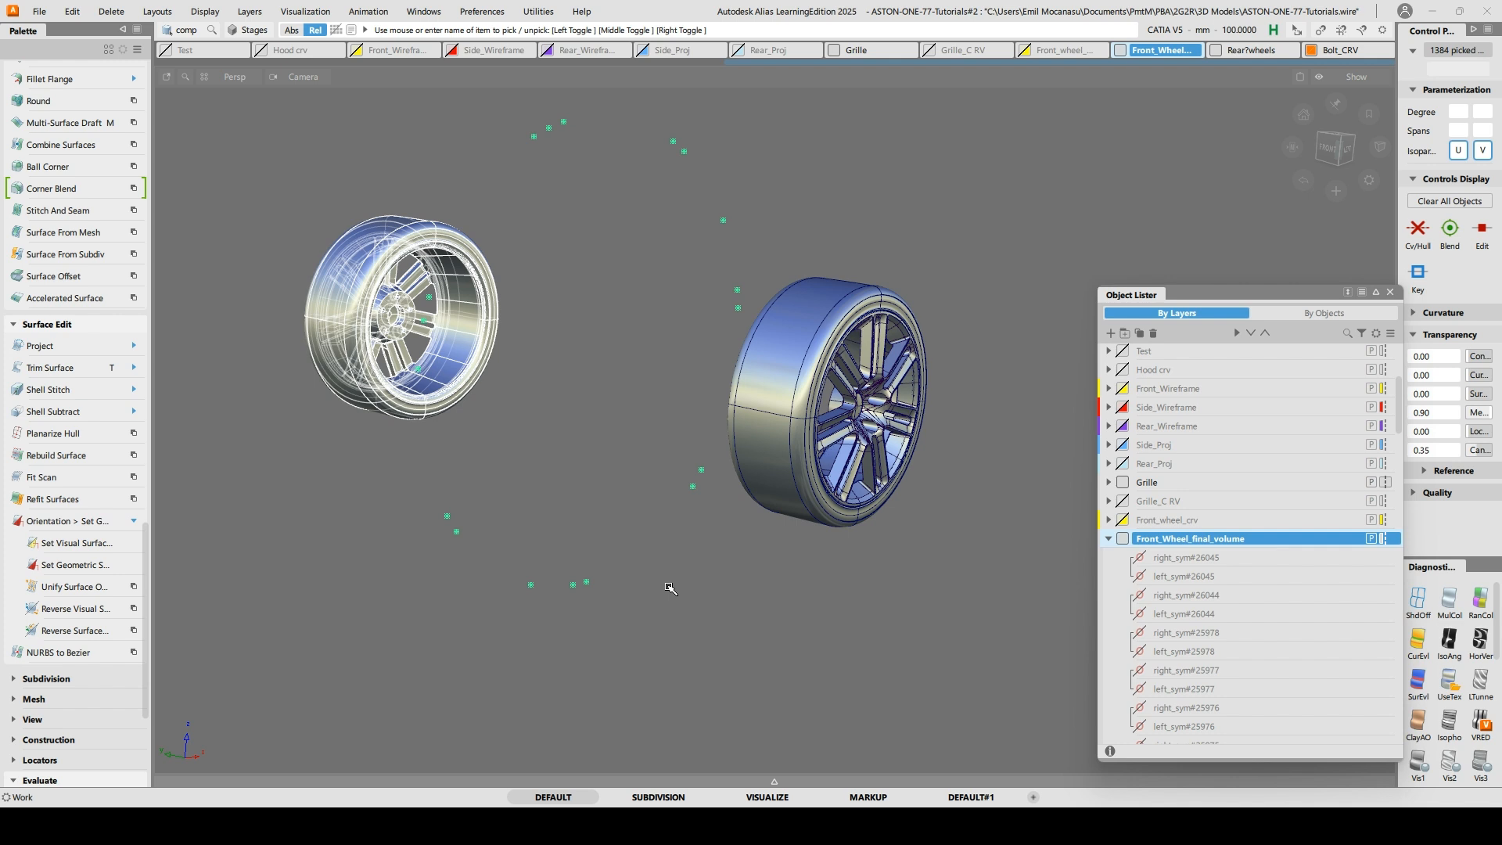
{"action": "key", "text": "Delete"}
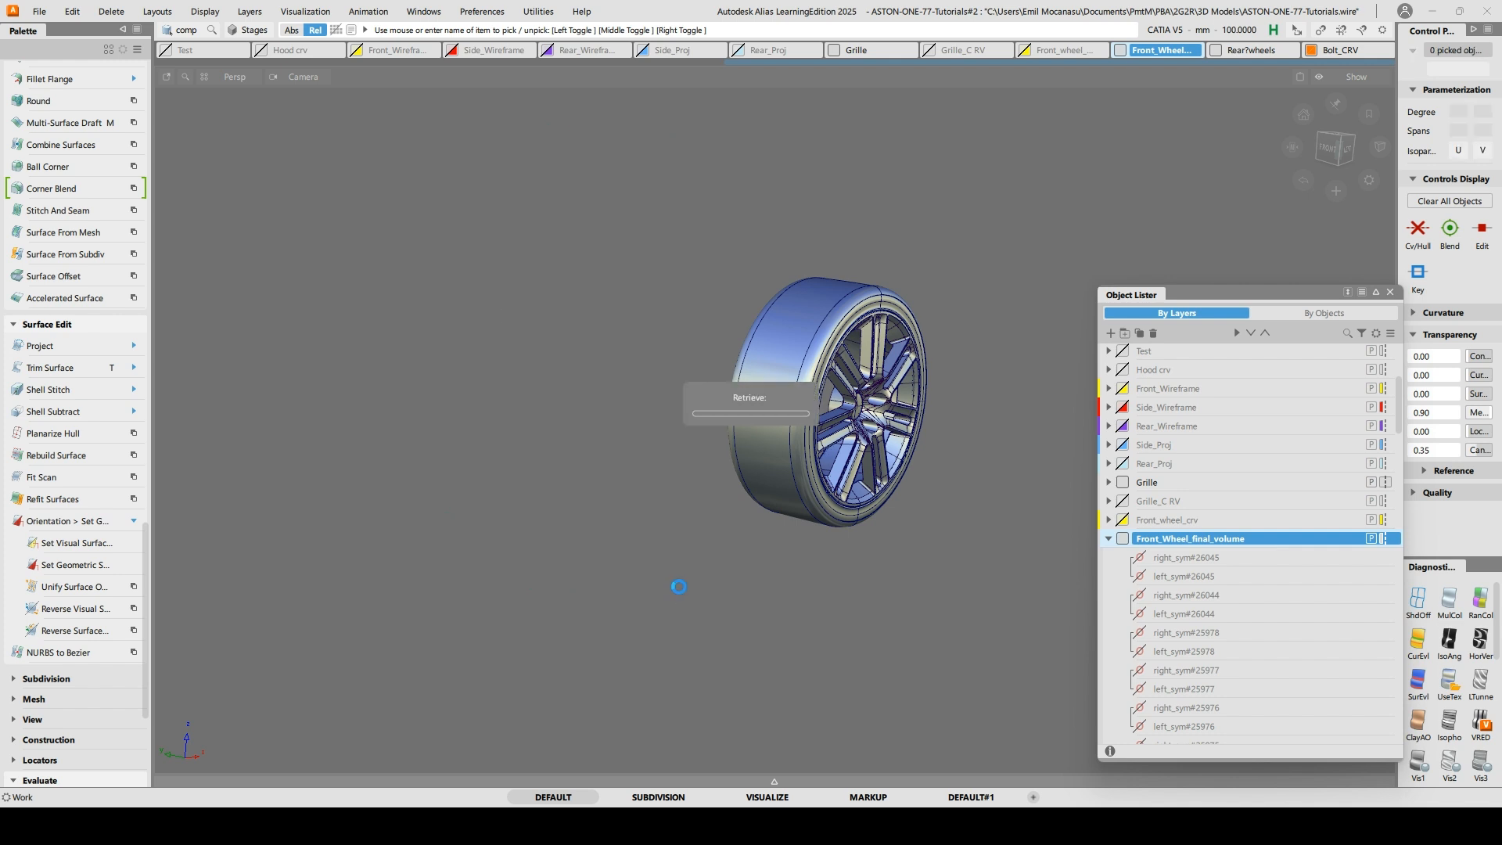
{"action": "key", "text": "ctrl+v"}
{"action": "left_click_drag", "start_coordinate": [545, 351], "coordinate": [546, 229], "text": "ctrl+shift"}
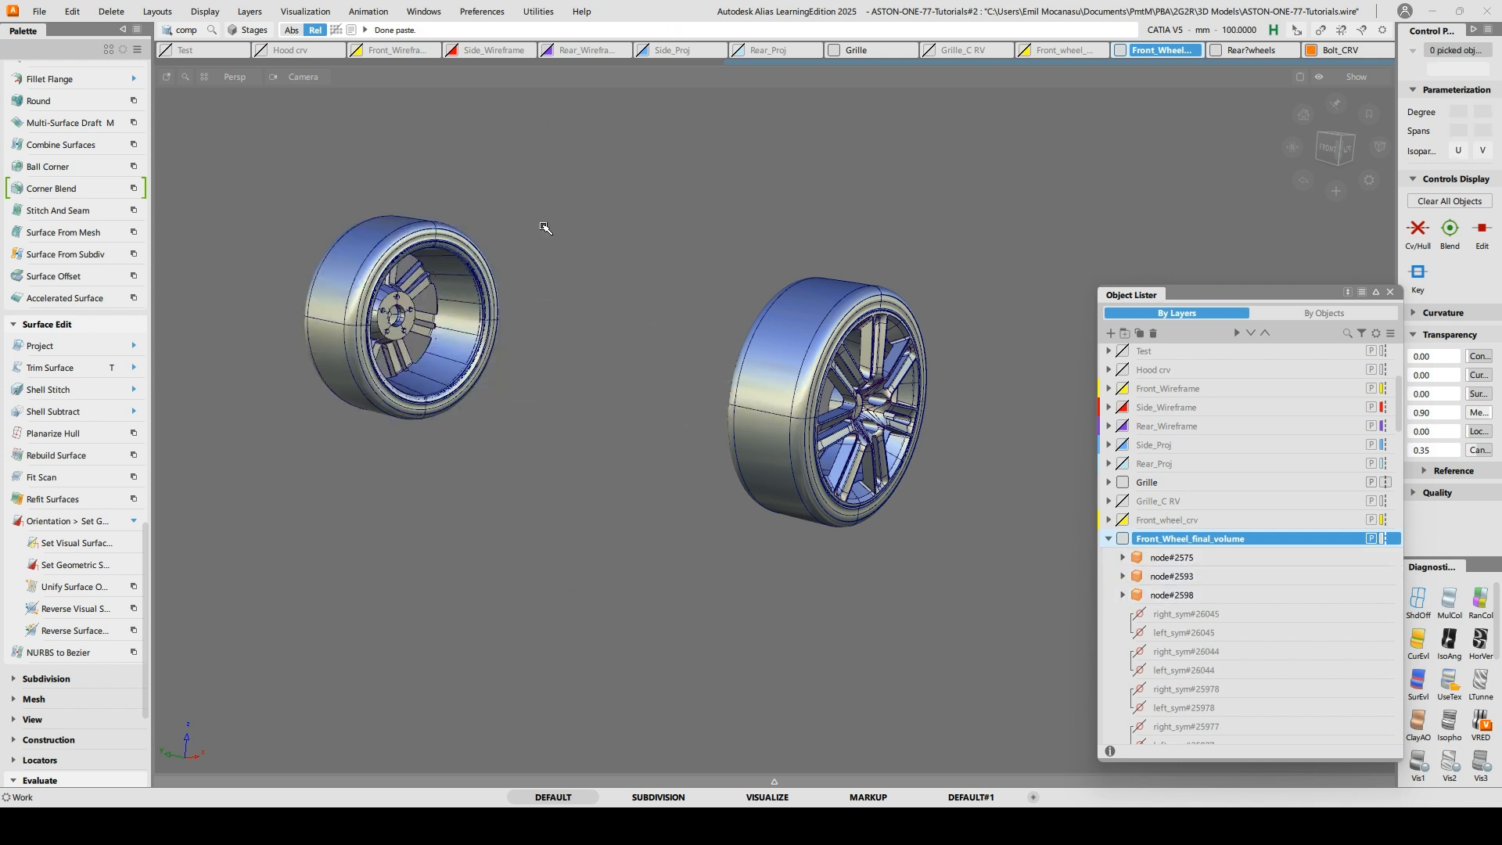
Check the pasted far wheel by picking its tyre, clearing the selection and viewing both front wheels from several angles
{"action": "left_click", "coordinate": [343, 274], "text": "alt+shift"}
{"action": "left_click_drag", "start_coordinate": [248, 279], "coordinate": [805, 315], "text": "alt+shift"}
{"action": "left_click", "coordinate": [312, 251]}
{"action": "left_click", "coordinate": [313, 251]}
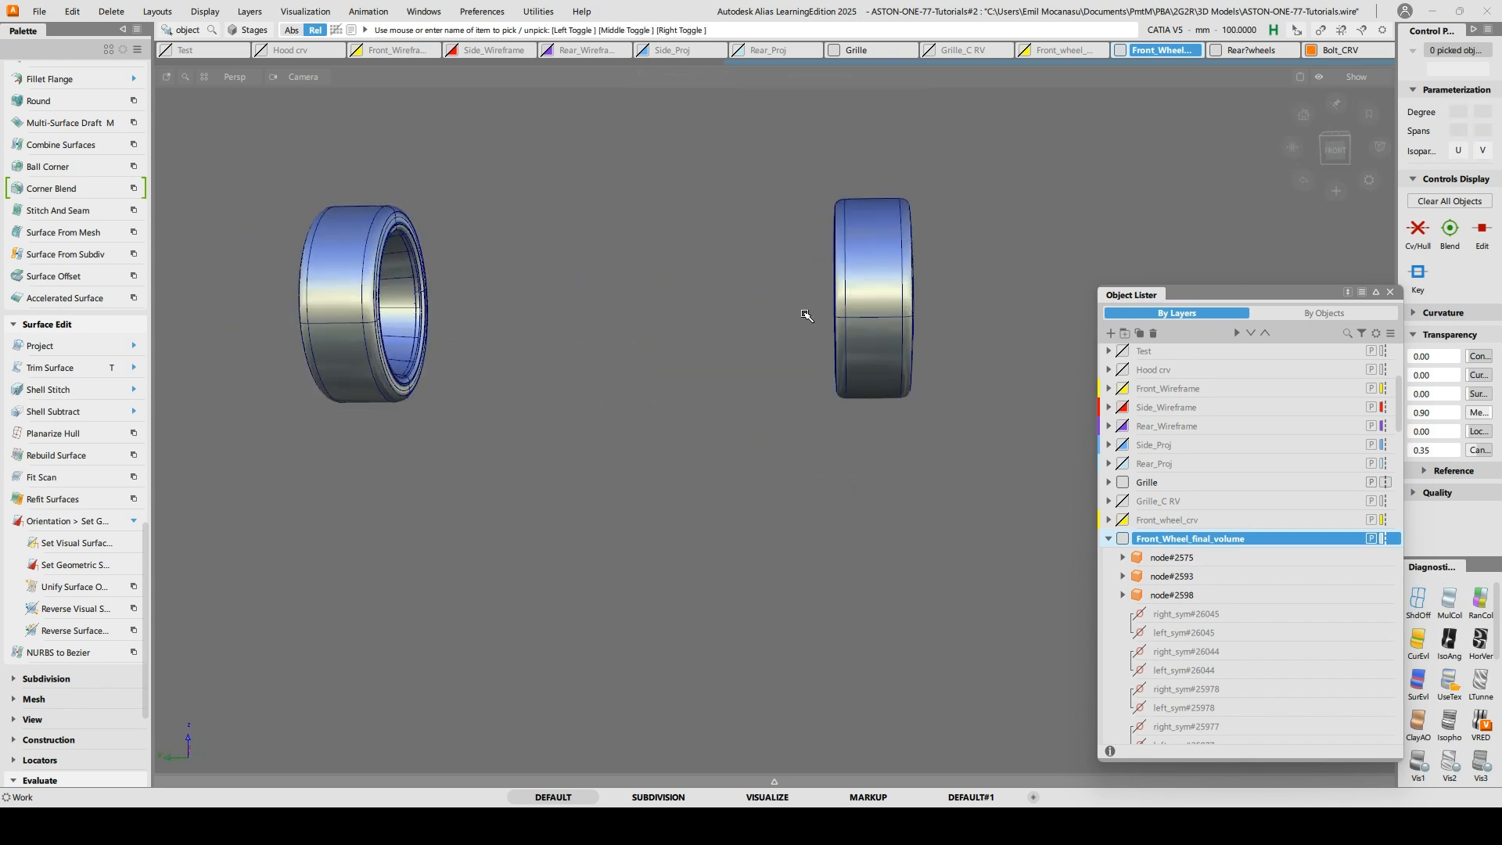
{"action": "left_click_drag", "start_coordinate": [962, 292], "coordinate": [836, 313], "text": "alt+shift"}
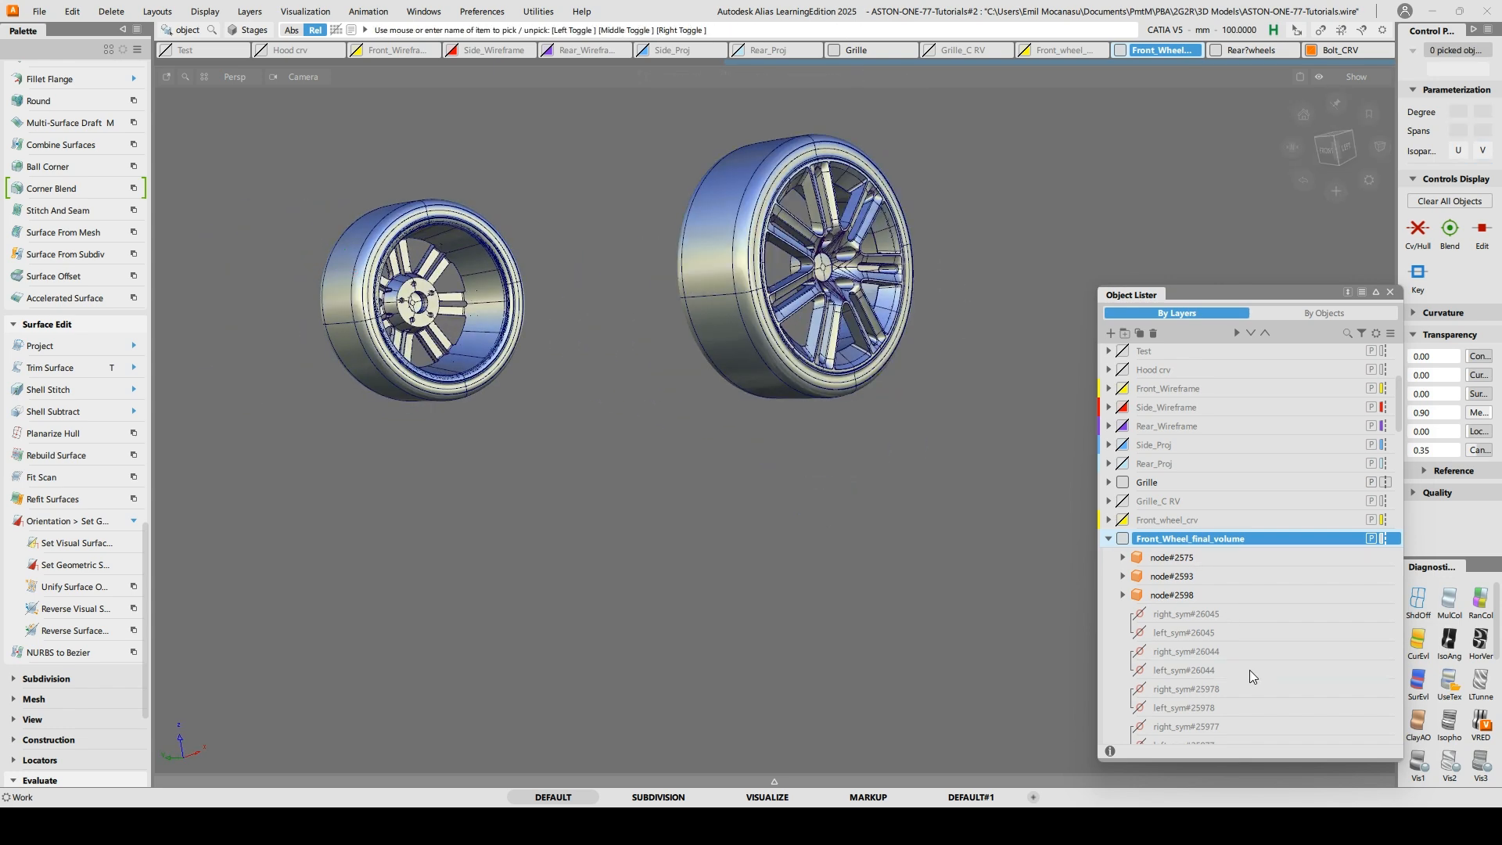
Delete the hidden object right_sym#26045 from the Front_Wheel_final_volume layer and confirm the deletion
{"action": "right_click", "coordinate": [1188, 614]}
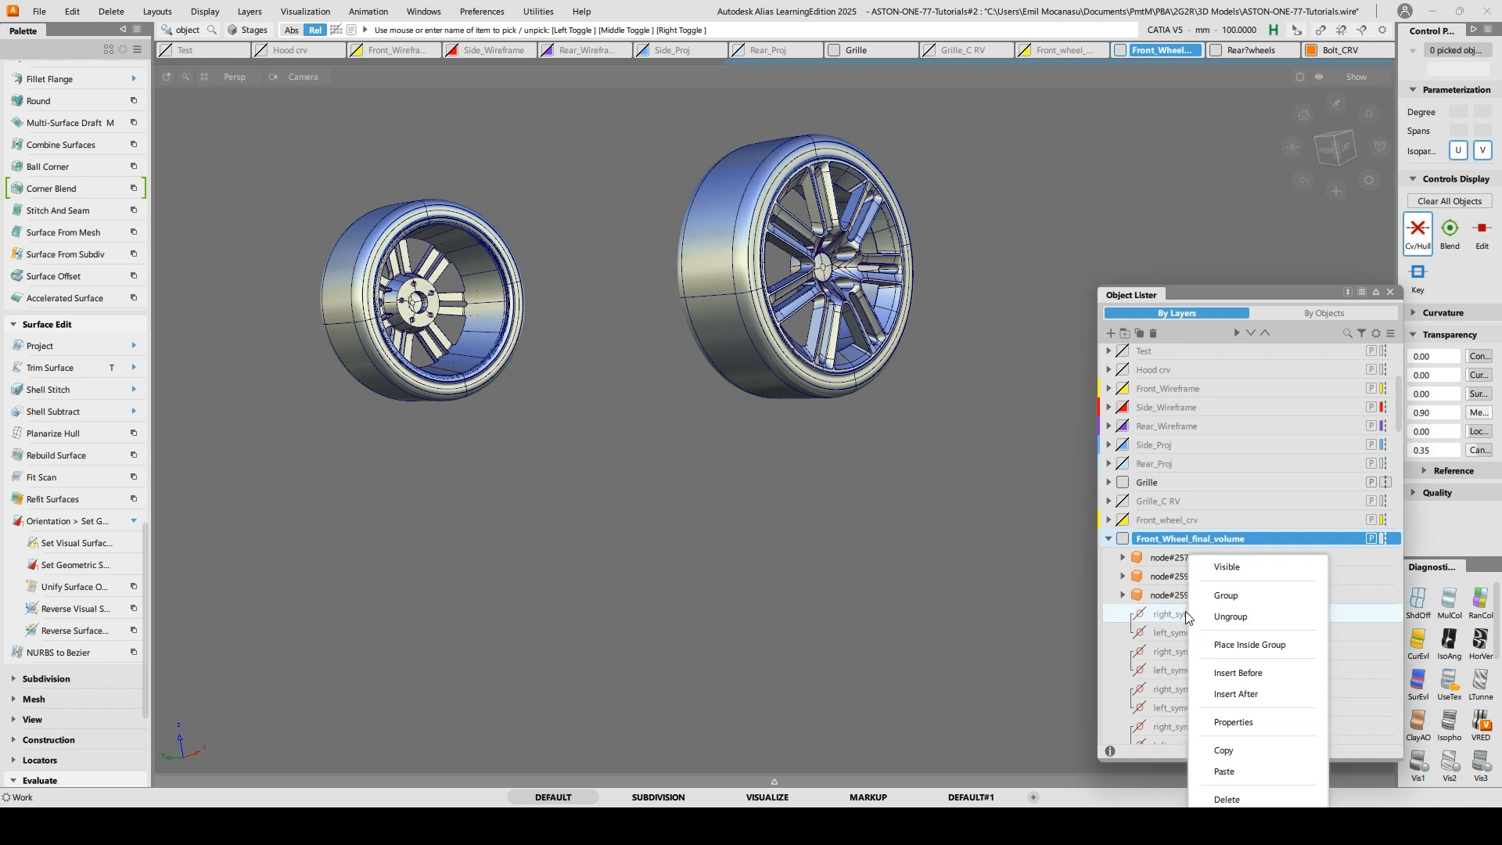
{"action": "left_click", "coordinate": [1240, 798]}
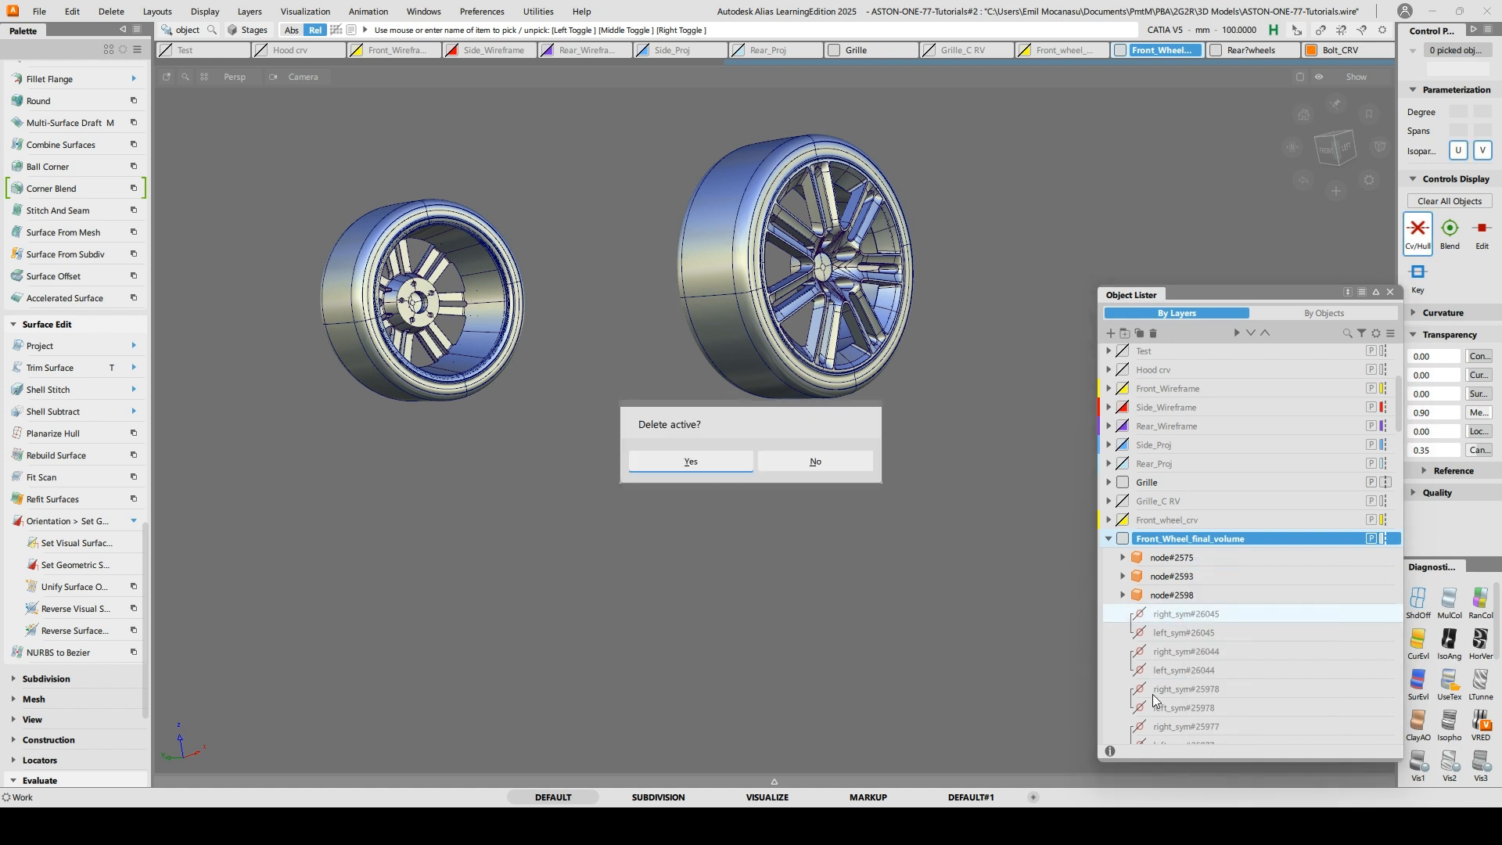
{"action": "left_click", "coordinate": [715, 467]}
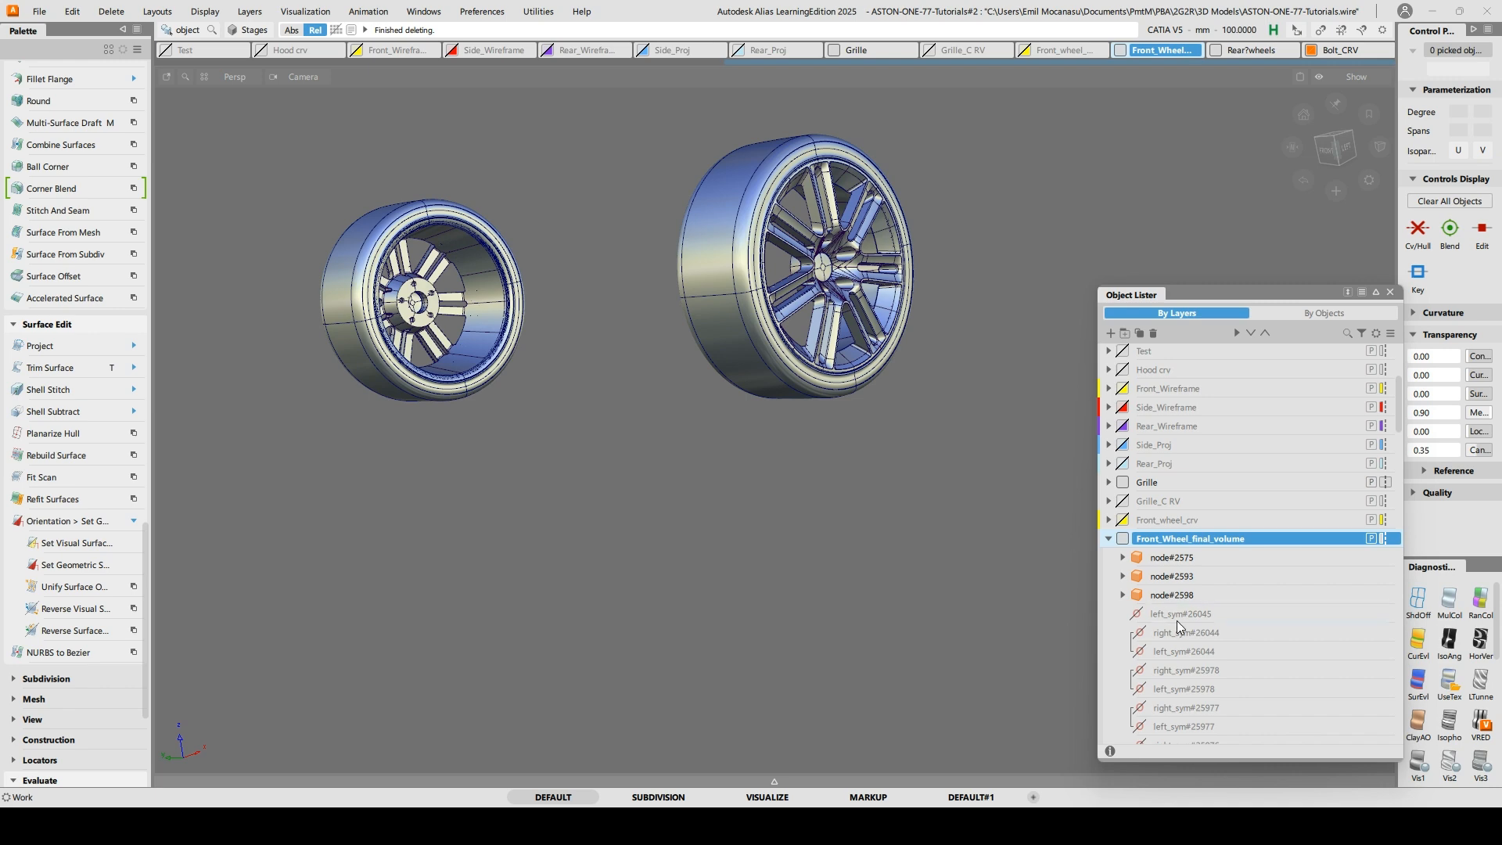
Delete the hidden symmetric objects from left_sym#26045 through left_sym#25975 on the front wheel layer
{"action": "scroll", "coordinate": [1303, 650], "scroll_direction": "up", "scroll_amount": 3}
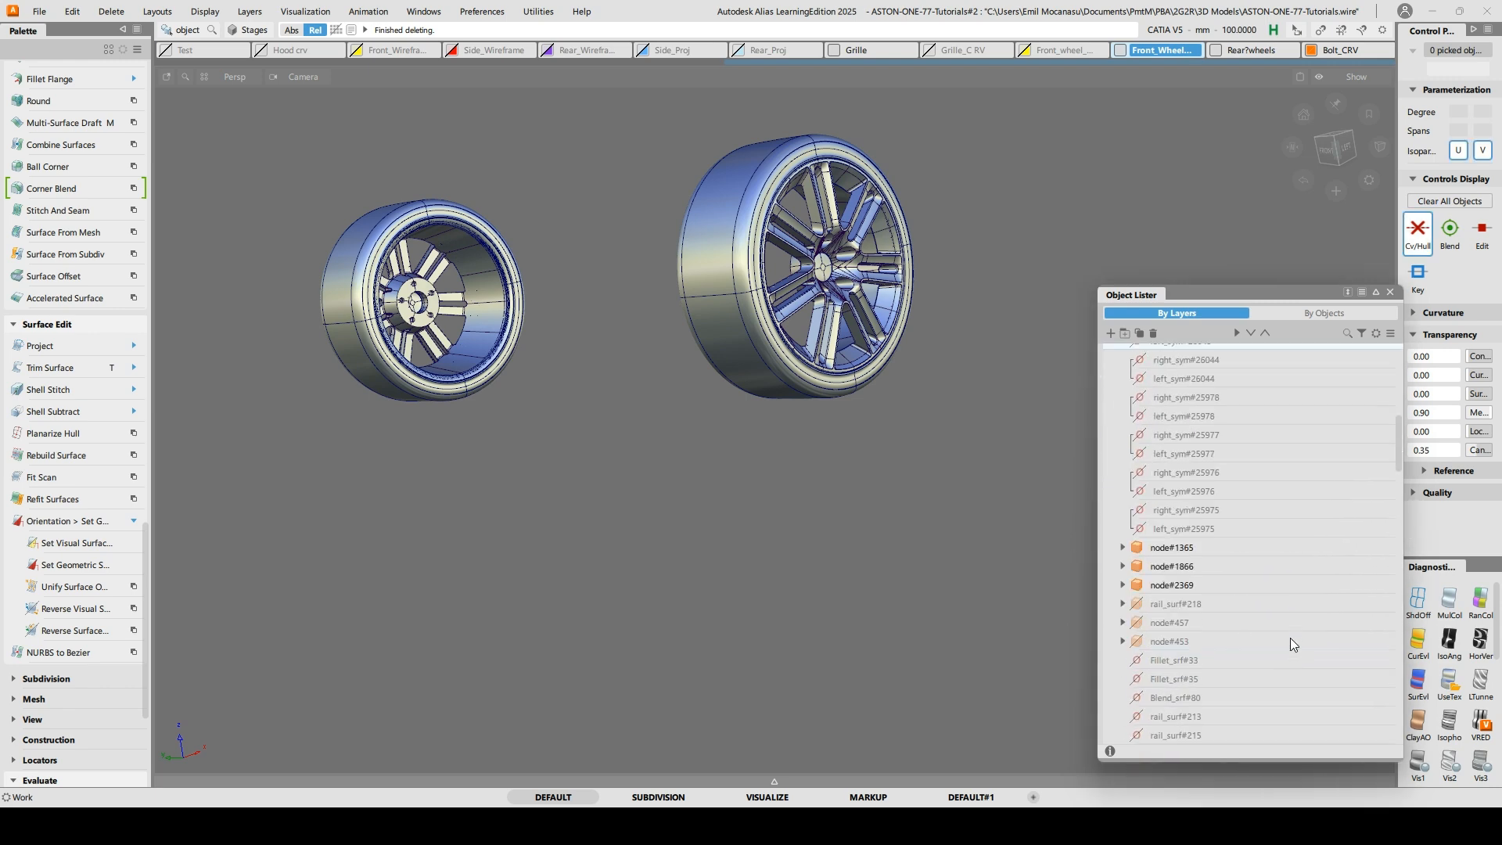
{"action": "scroll", "coordinate": [1289, 635], "scroll_direction": "down", "scroll_amount": 6}
{"action": "scroll", "coordinate": [1227, 543], "scroll_direction": "up", "scroll_amount": 4}
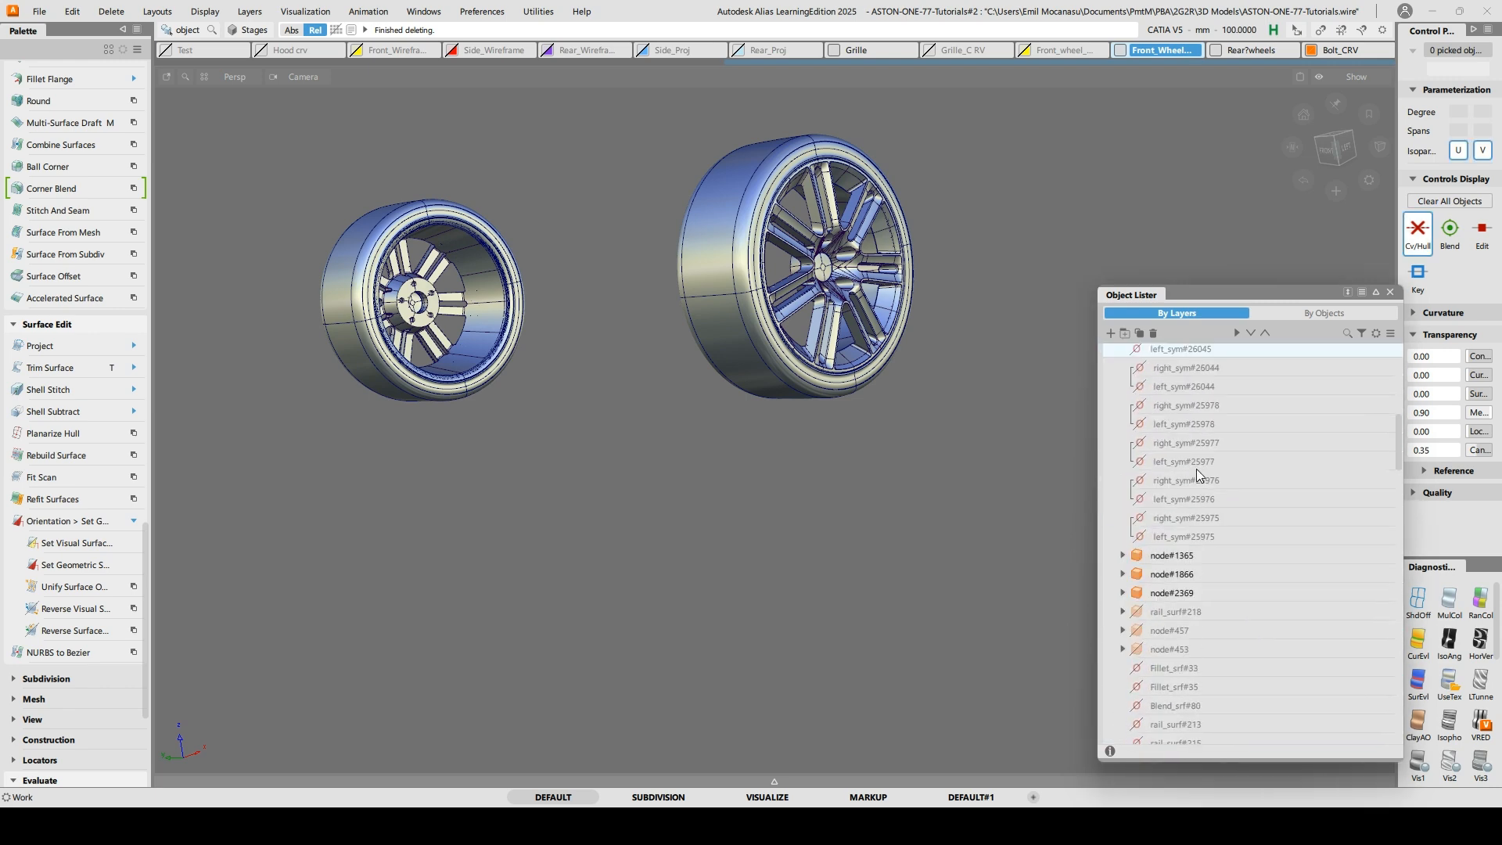
{"action": "scroll", "coordinate": [1196, 475], "scroll_direction": "down", "scroll_amount": 8}
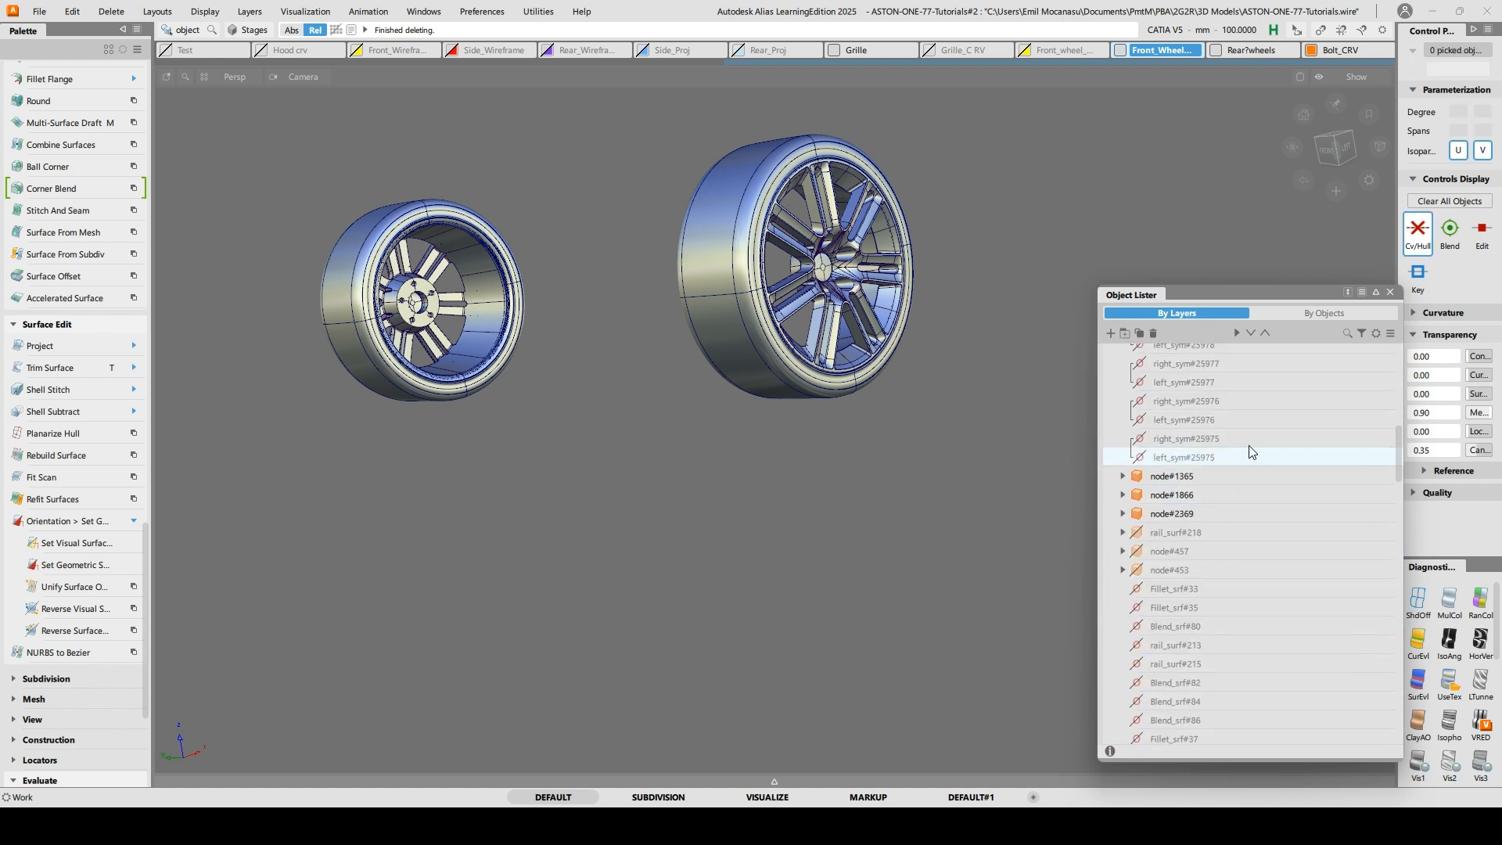
{"action": "scroll", "coordinate": [1253, 448], "scroll_direction": "up", "scroll_amount": 10}
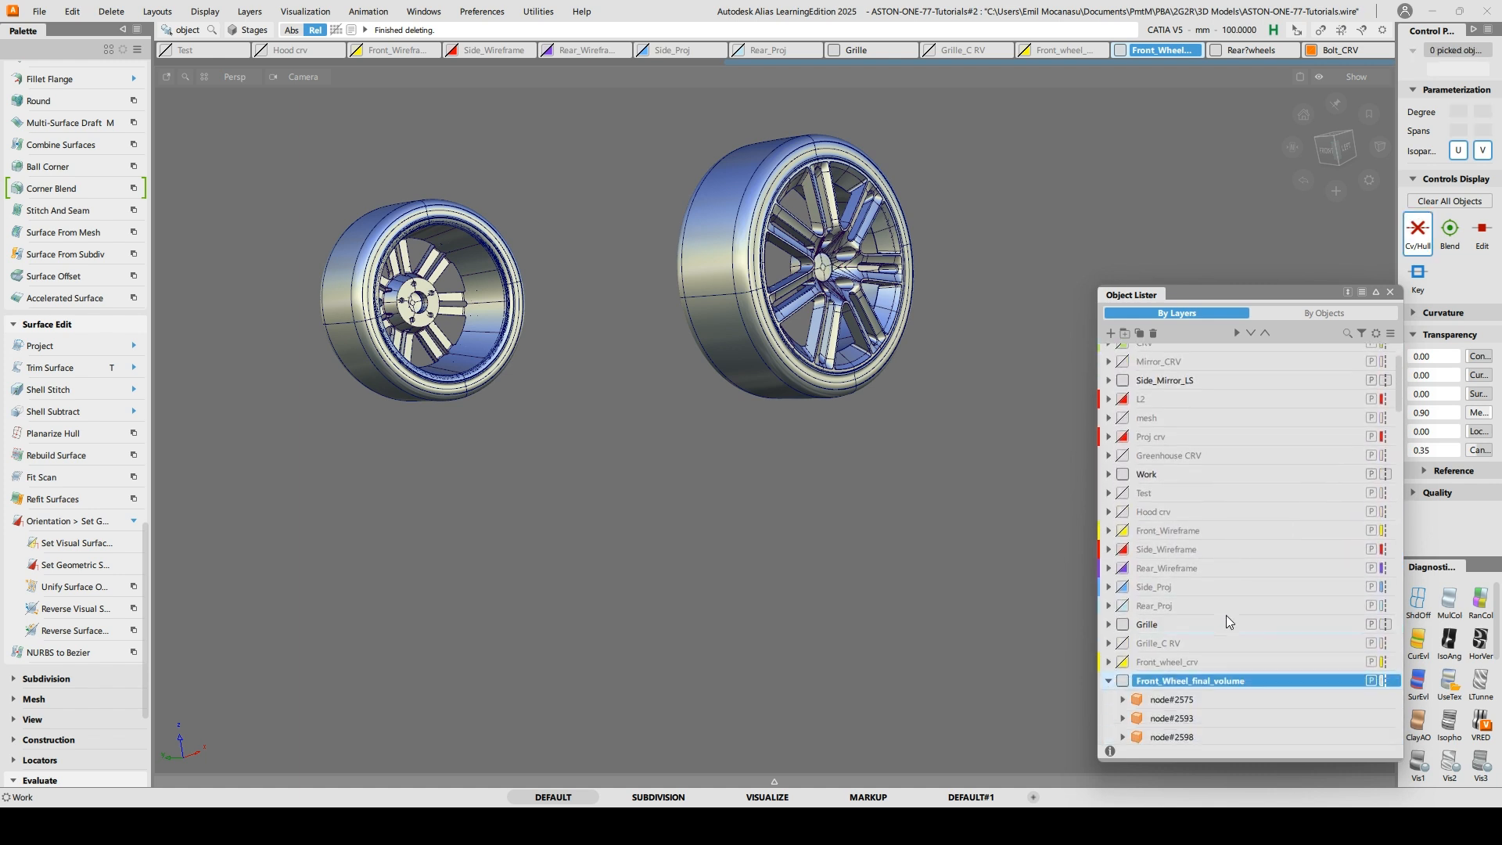
{"action": "scroll", "coordinate": [1227, 615], "scroll_direction": "down", "scroll_amount": 2}
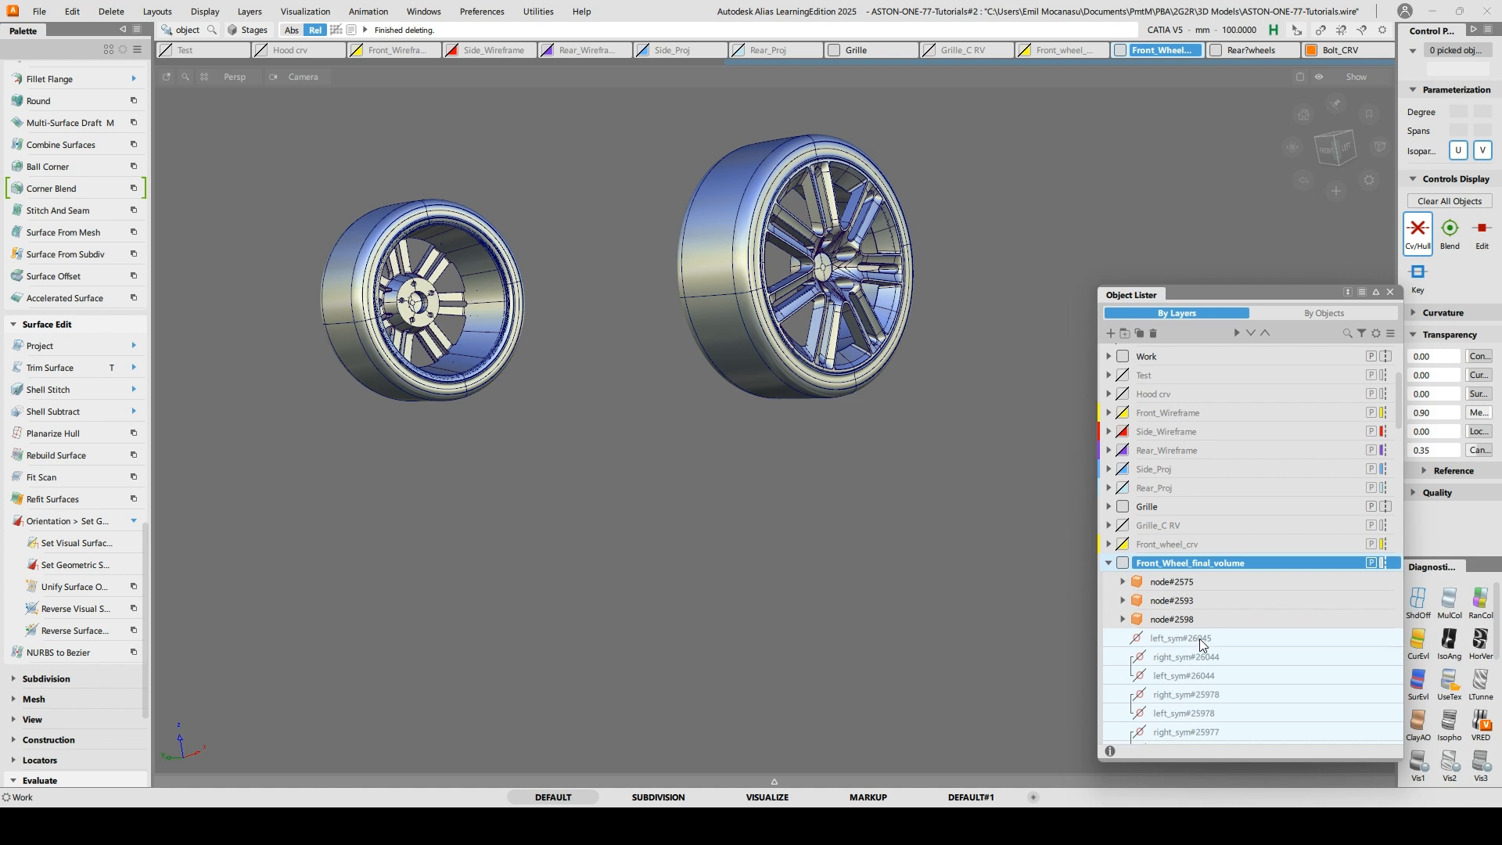
{"action": "key", "text": "Delete"}
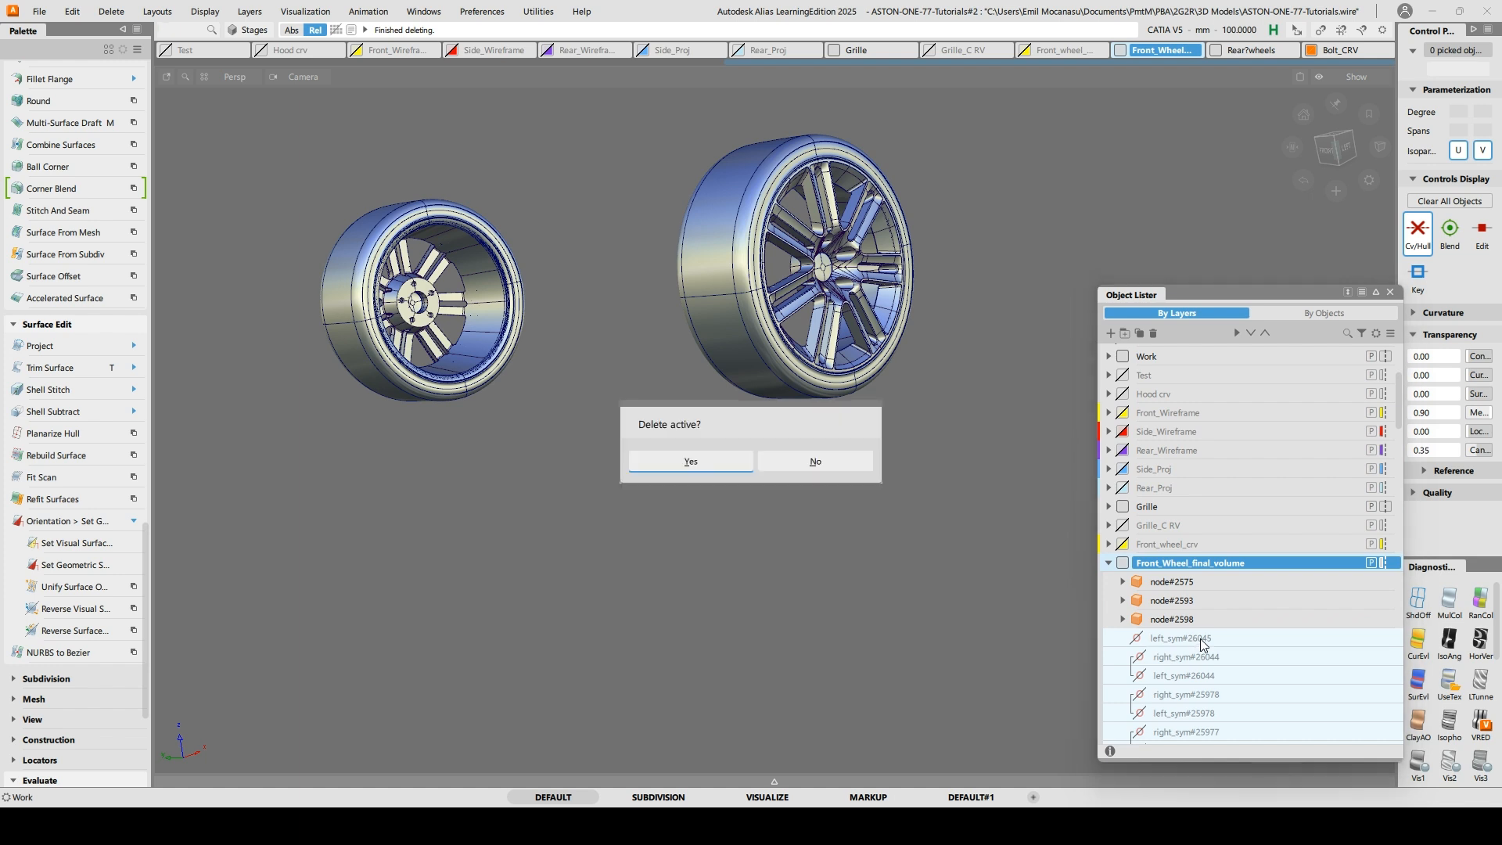
{"action": "left_click", "coordinate": [729, 465]}
Delete the hidden surfaces from Fillet_srf#33 through Fillet_srf#39 on the Front_Wheel_final_volume layer
{"action": "scroll", "coordinate": [1251, 607], "scroll_direction": "down", "scroll_amount": 2}
{"action": "scroll", "coordinate": [1249, 610], "scroll_direction": "down", "scroll_amount": 2}
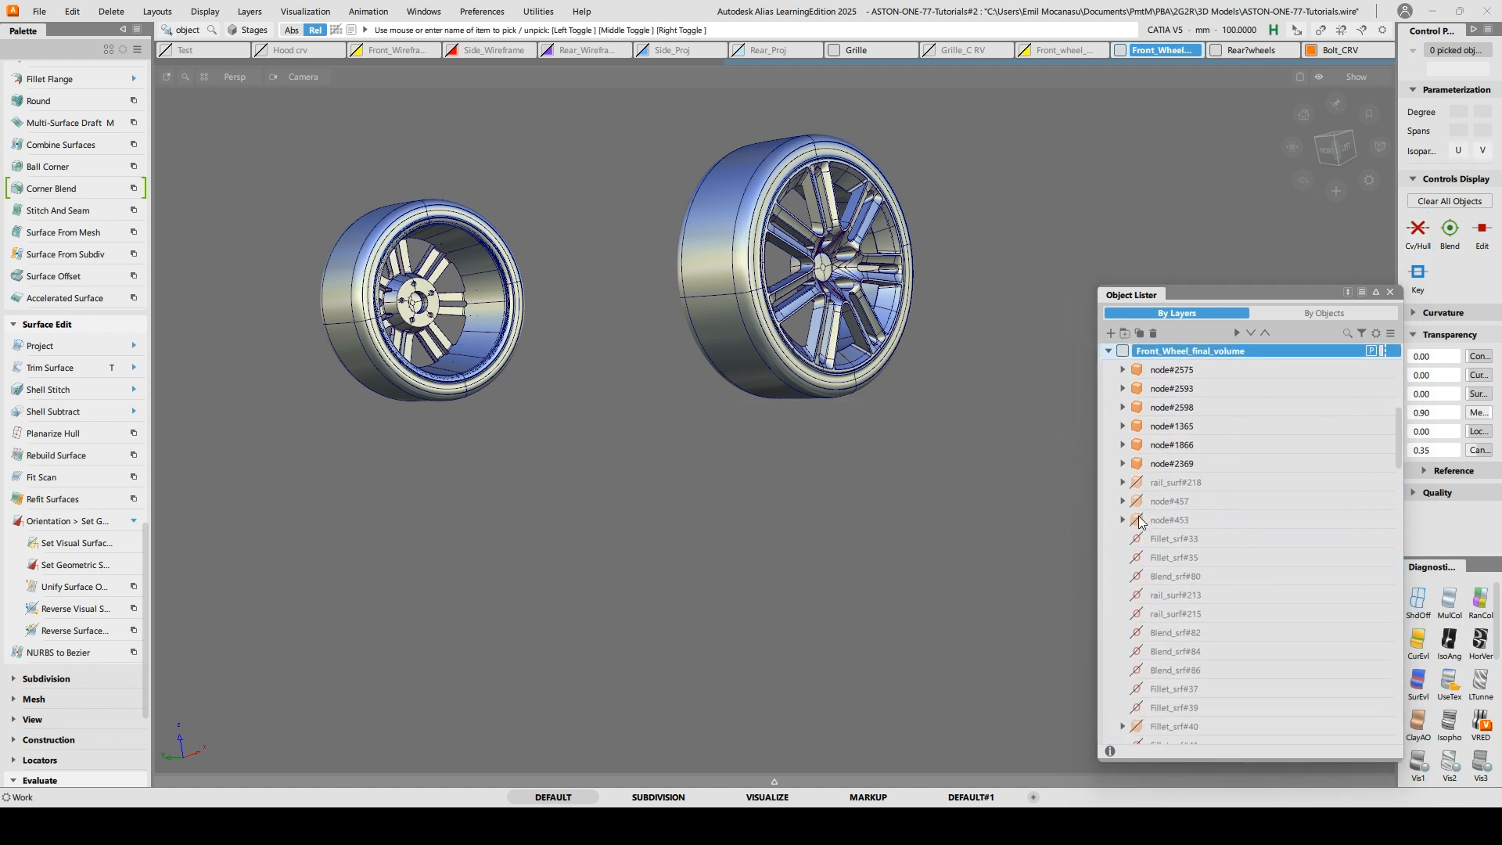
{"action": "left_click", "coordinate": [1175, 544]}
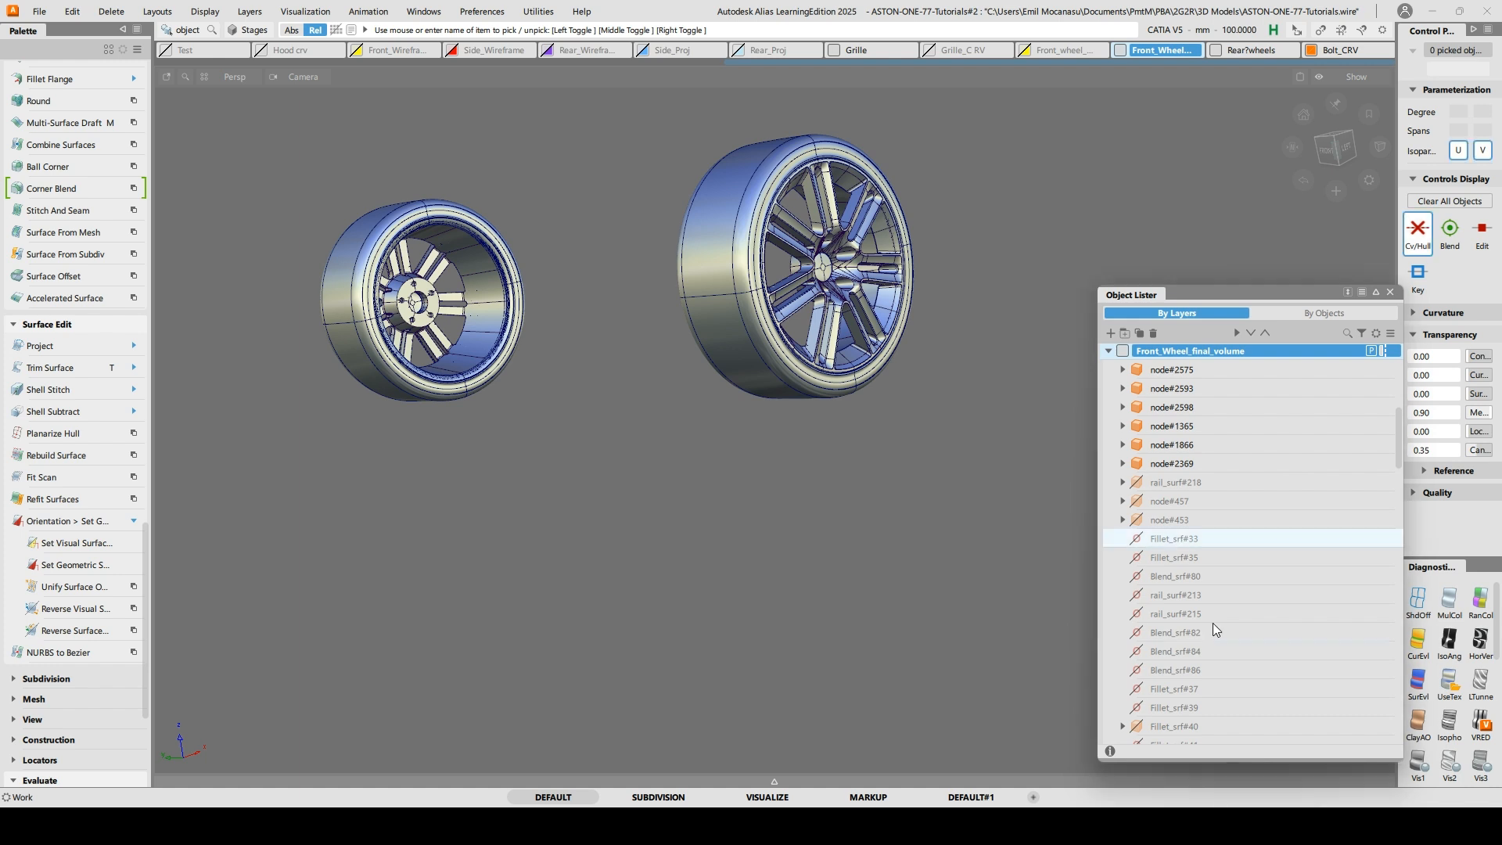
{"action": "left_click", "coordinate": [1181, 711], "text": "shift"}
{"action": "key", "text": "Delete"}
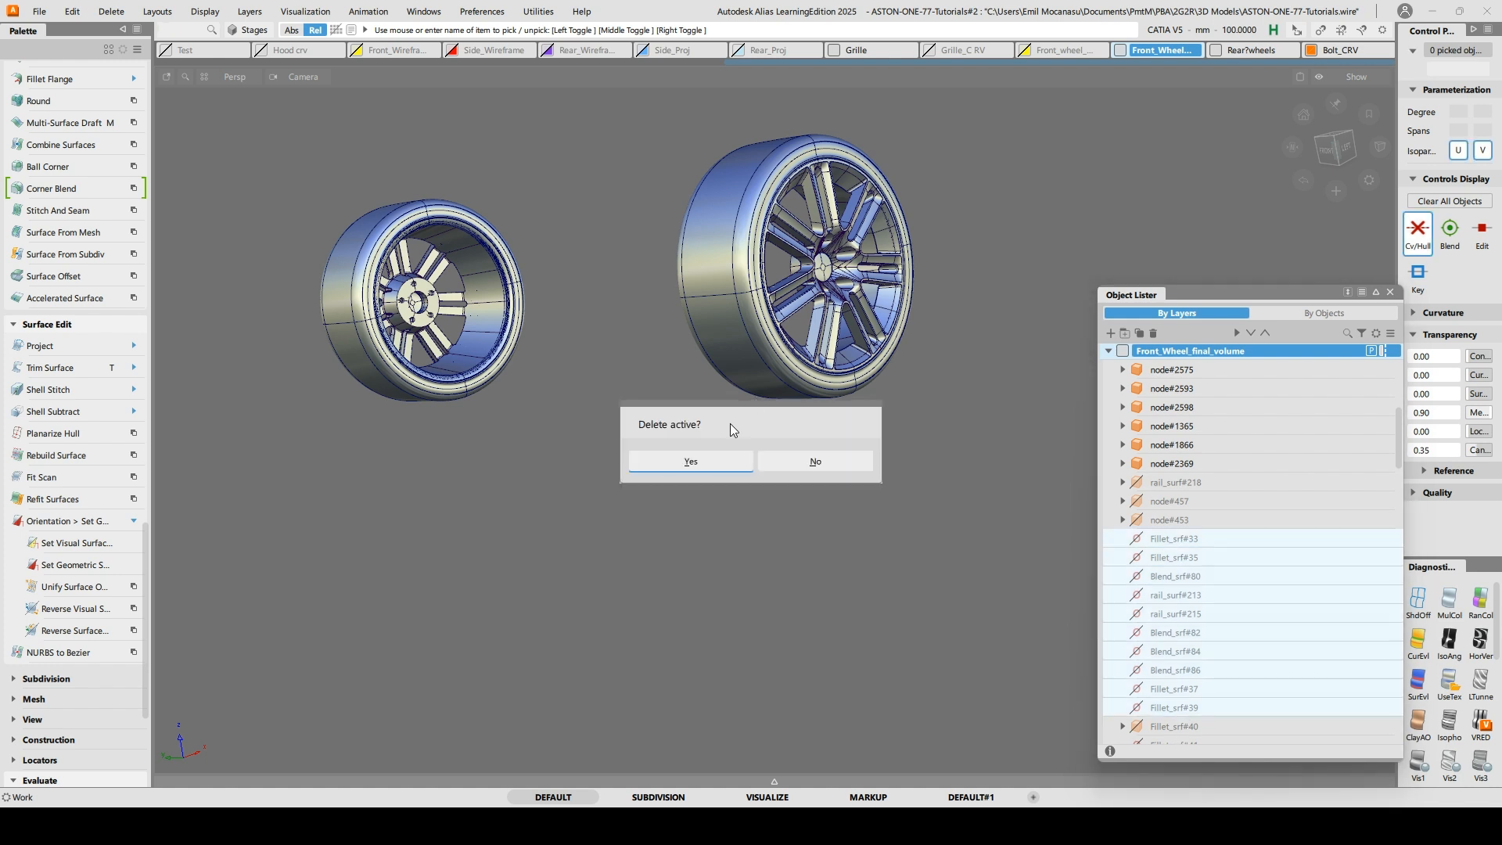
{"action": "left_click", "coordinate": [721, 461]}
Delete hidden Fillet_srf#41 and the range of hidden surfaces from revolve#583 through Fillet_srf#45
{"action": "scroll", "coordinate": [1251, 569], "scroll_direction": "down", "scroll_amount": 2}
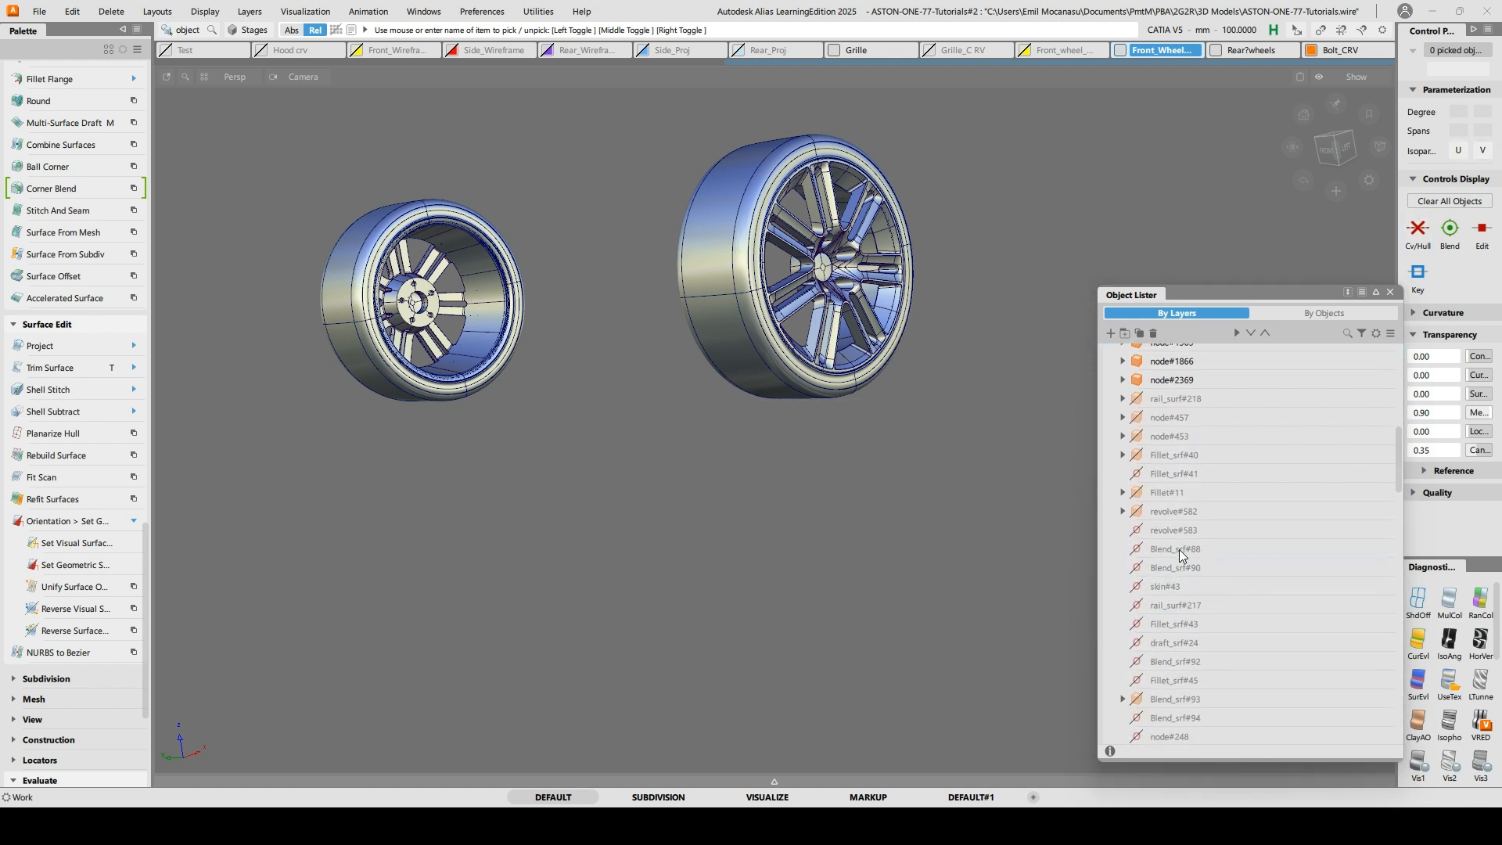
{"action": "left_click", "coordinate": [1162, 469]}
{"action": "key", "text": "Delete"}
{"action": "key", "text": "Return"}
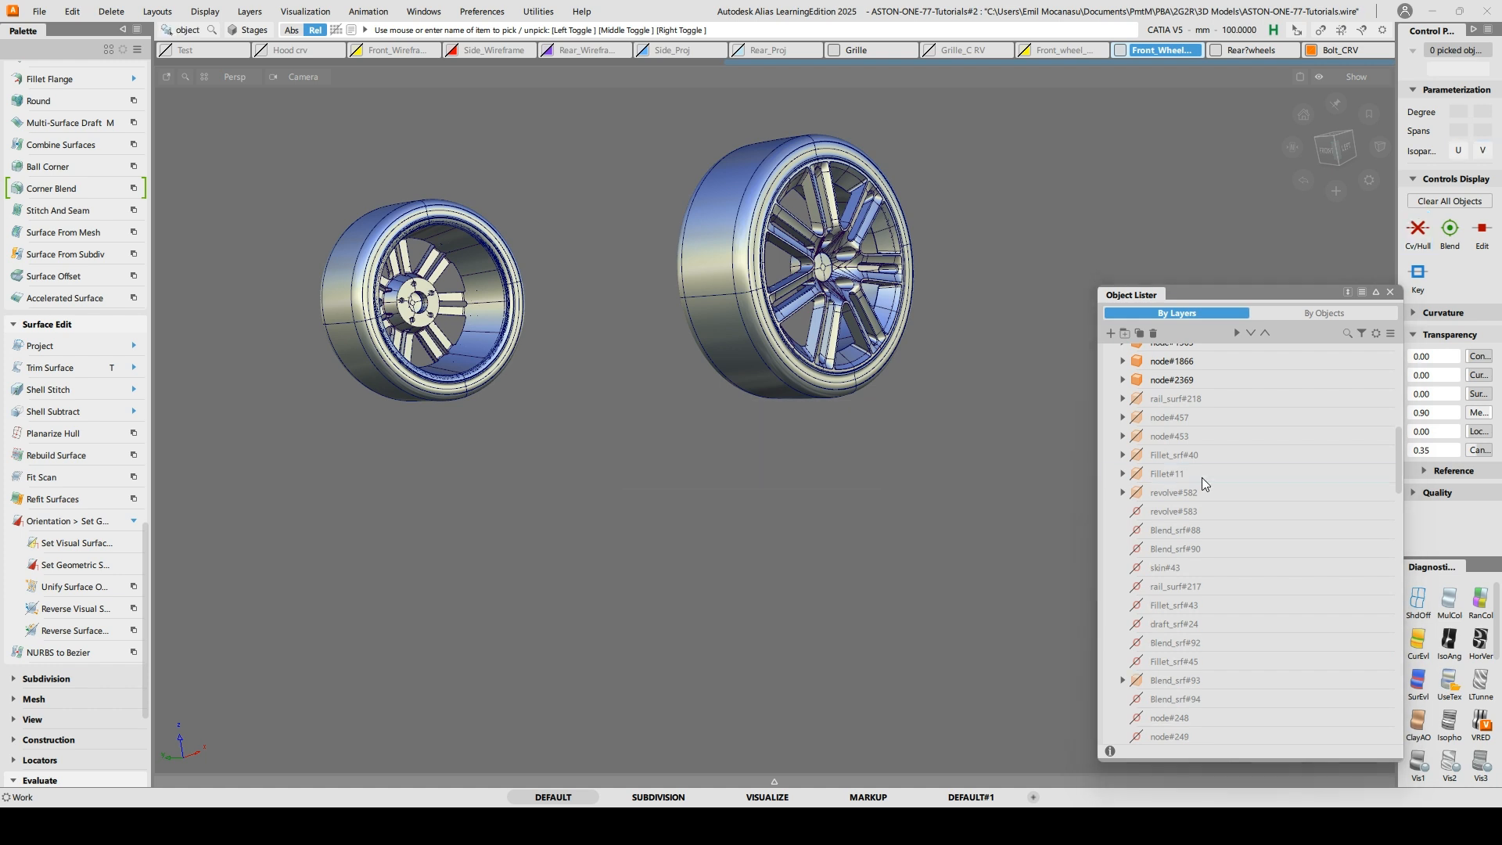
{"action": "left_click", "coordinate": [1176, 512]}
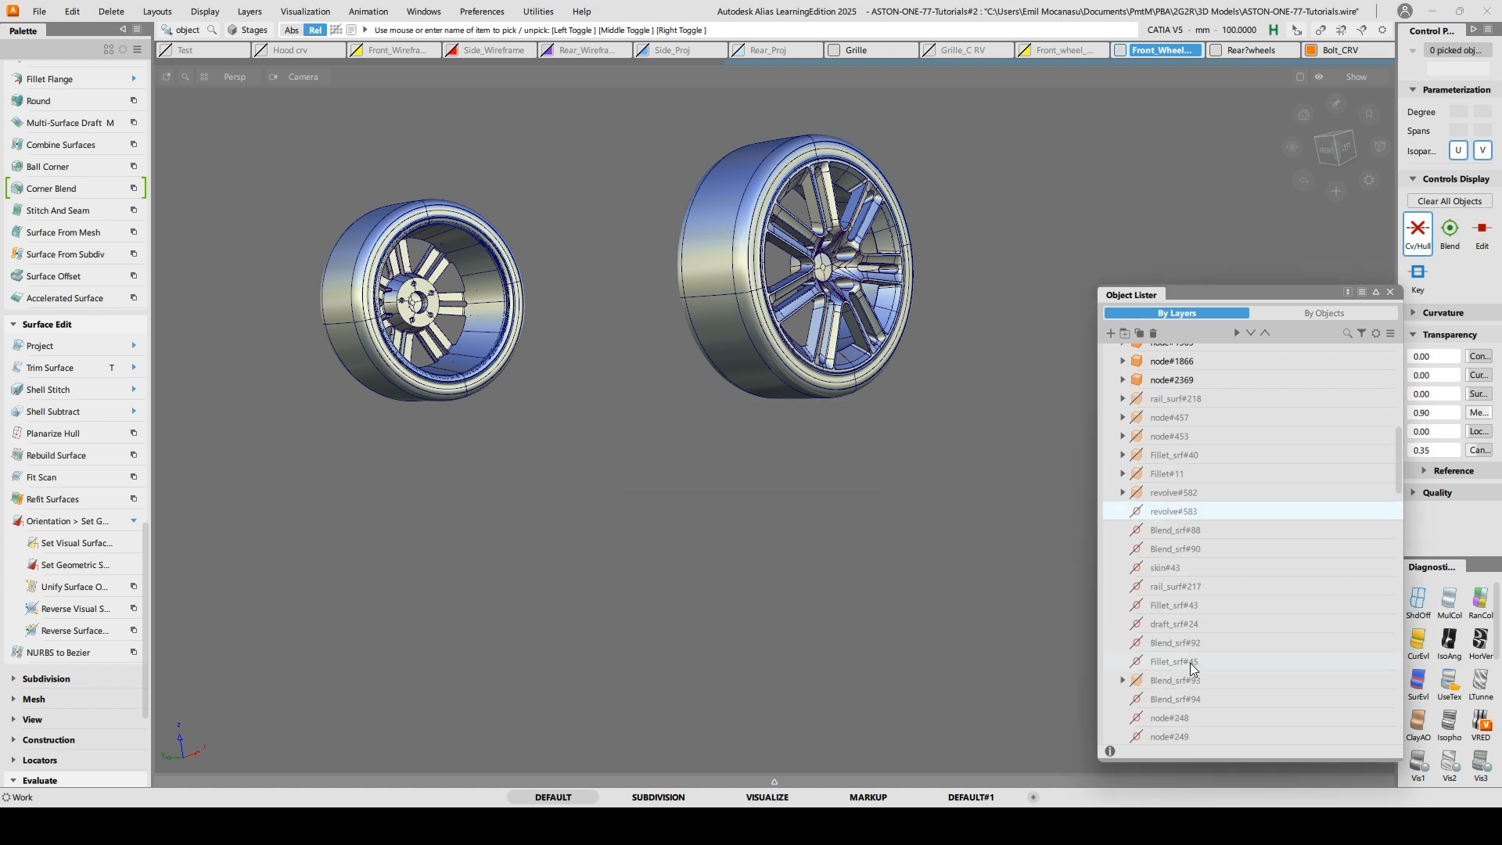
{"action": "left_click", "coordinate": [1190, 663], "text": "shift"}
{"action": "key", "text": "Delete"}
{"action": "key", "text": "Return"}
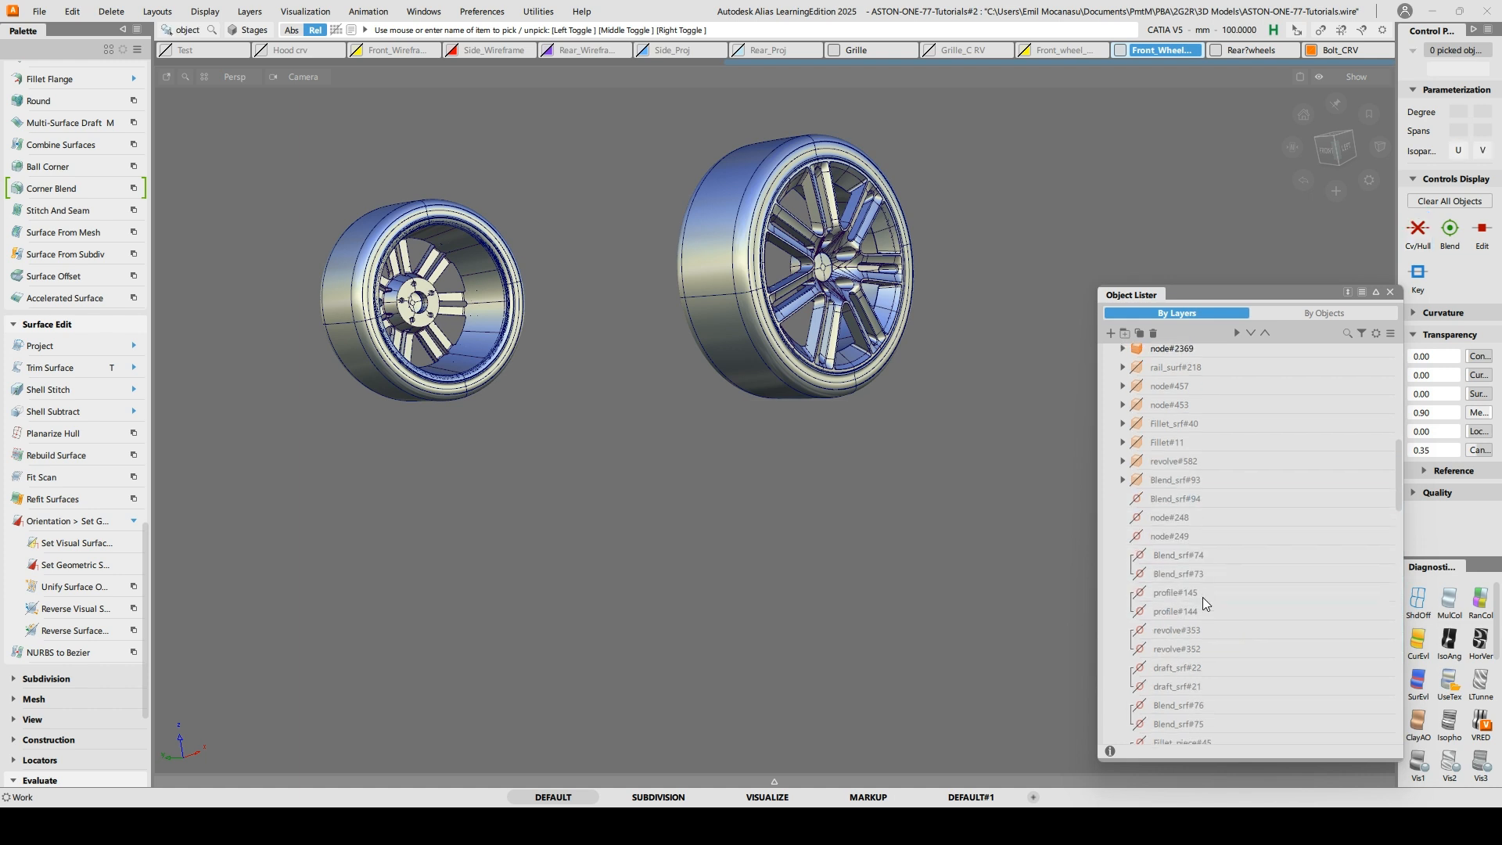
Delete the hidden objects from Blend_srf#94 through rail_surf#210 on the front wheel layer
{"action": "left_click", "coordinate": [1167, 480]}
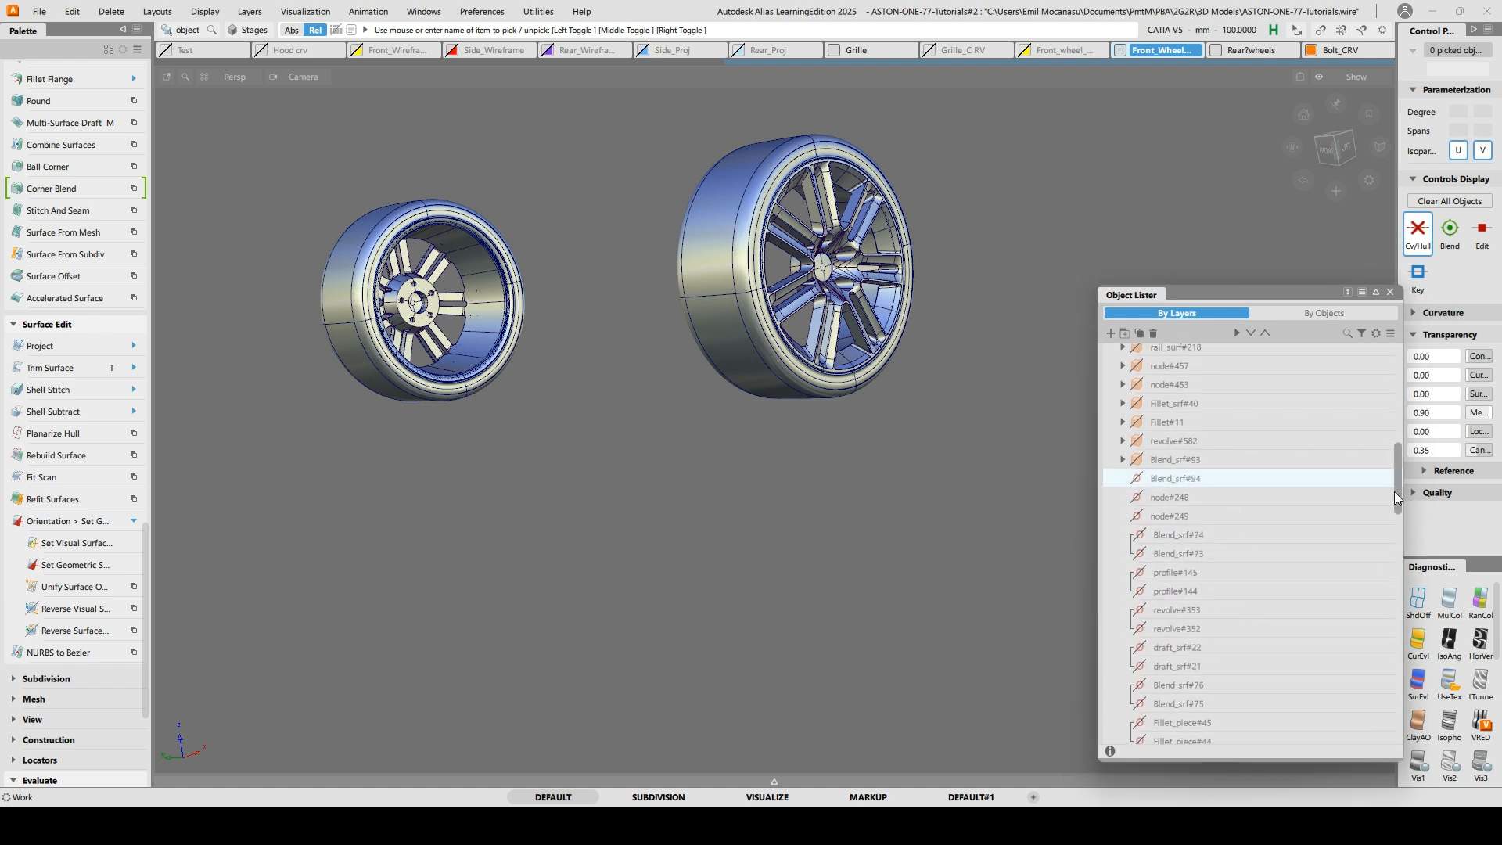
{"action": "left_click_drag", "start_coordinate": [1398, 497], "coordinate": [1399, 565]}
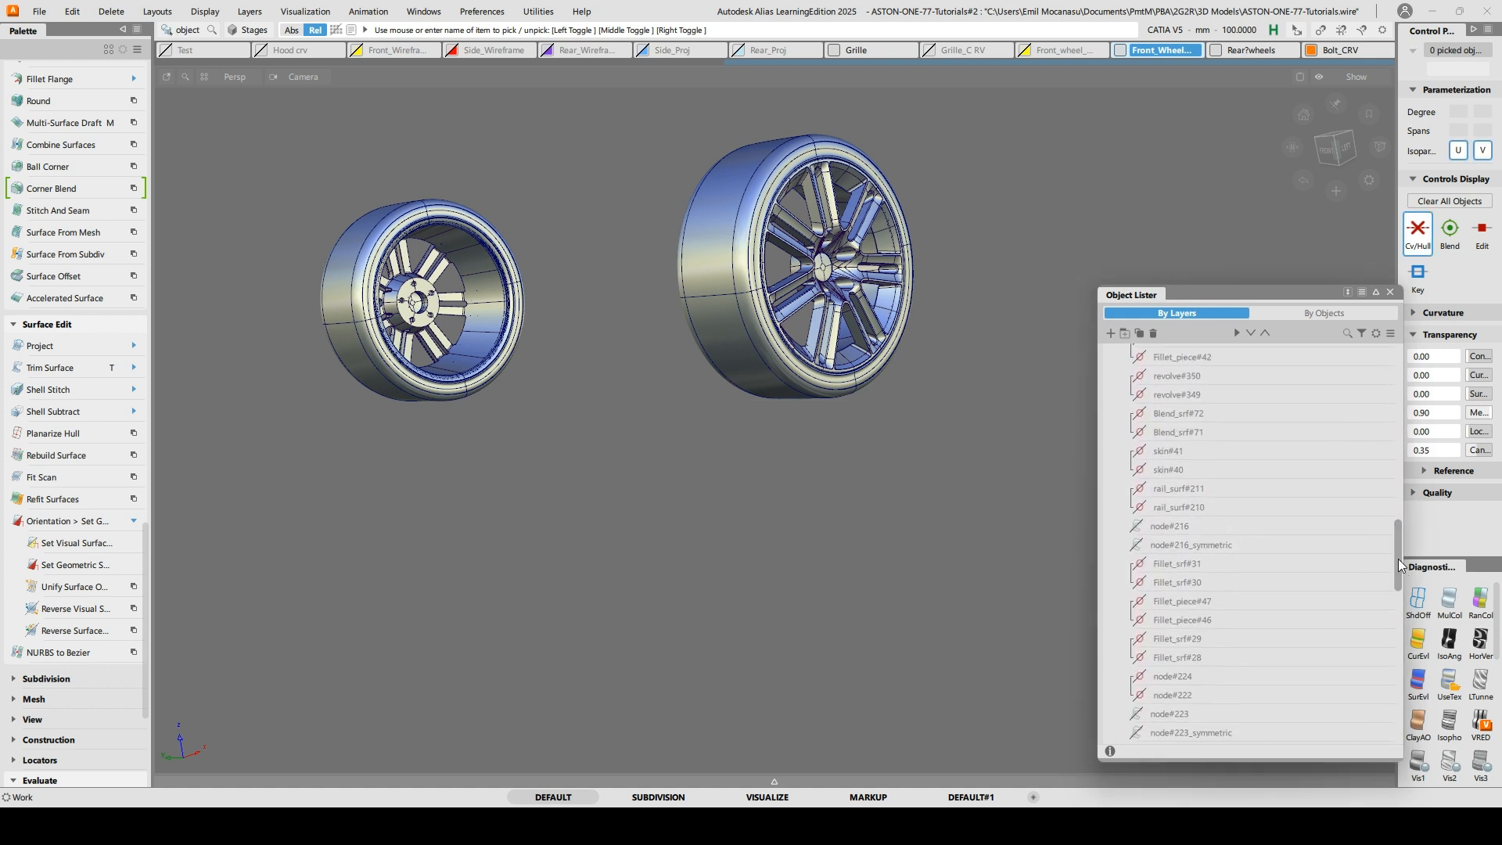
{"action": "left_click", "coordinate": [1200, 509], "text": "shift"}
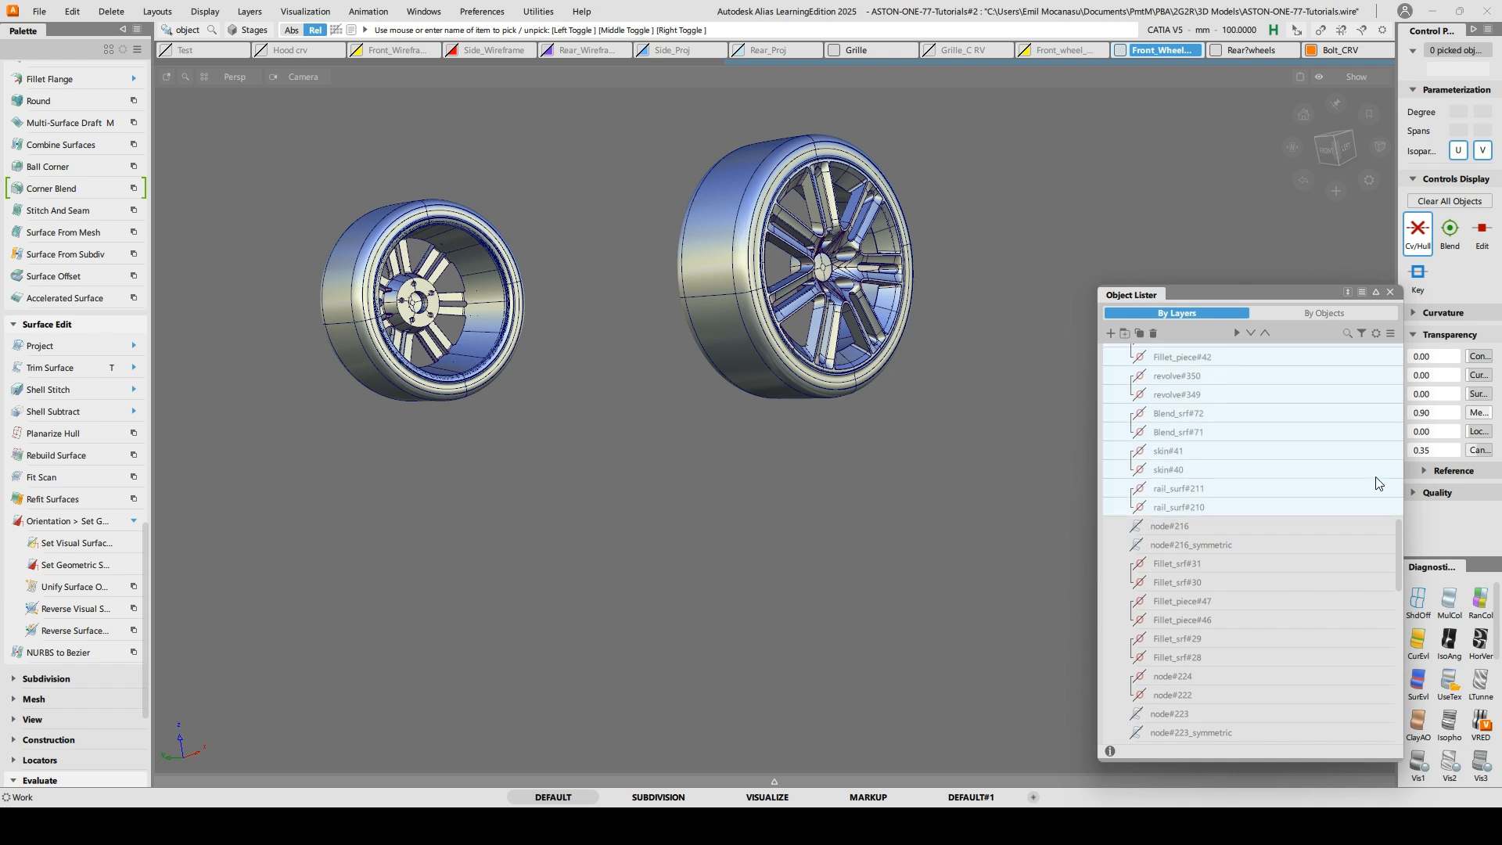
{"action": "scroll", "coordinate": [1375, 483], "scroll_direction": "down", "scroll_amount": 5}
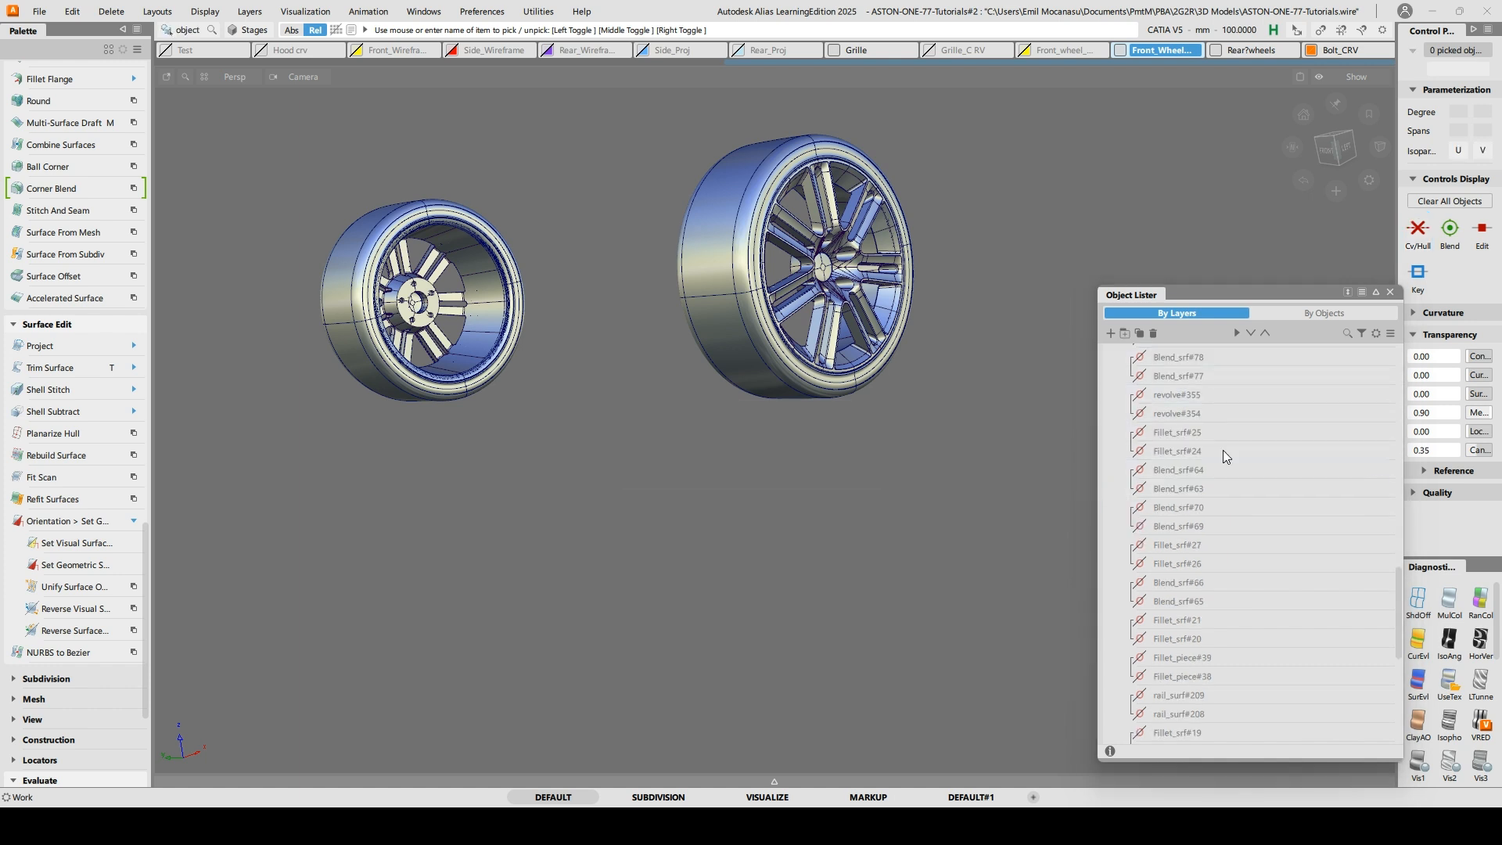
Delete the hidden objects from Fillet_srf#31 through node#222, keeping node#216 and node#216_symmetric
{"action": "left_click_drag", "start_coordinate": [1396, 621], "coordinate": [1404, 523]}
{"action": "left_click", "coordinate": [1181, 519]}
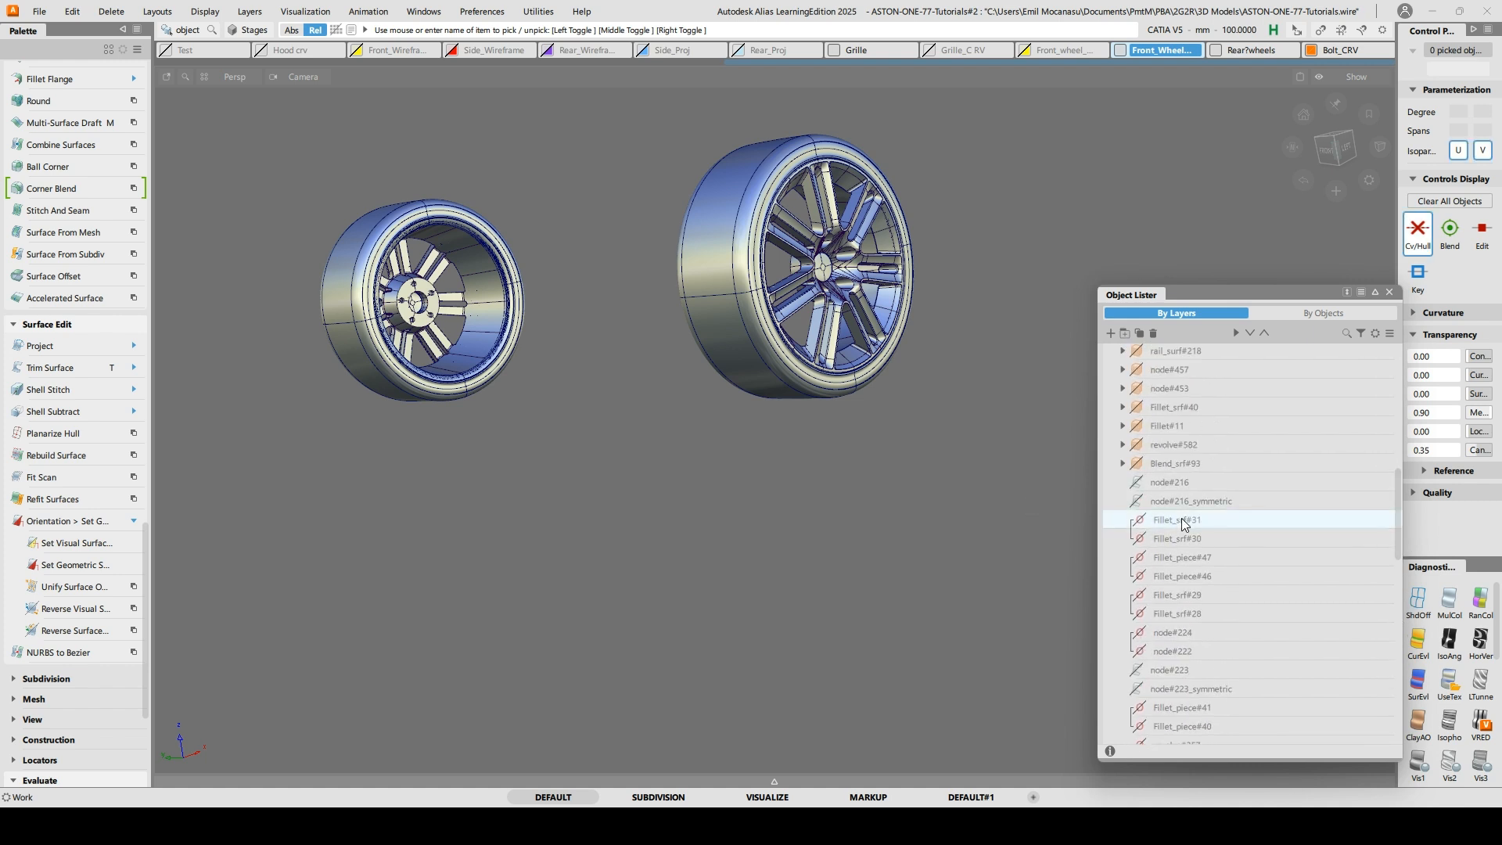
{"action": "left_click", "coordinate": [1185, 649], "text": "shift"}
{"action": "key", "text": "Delete"}
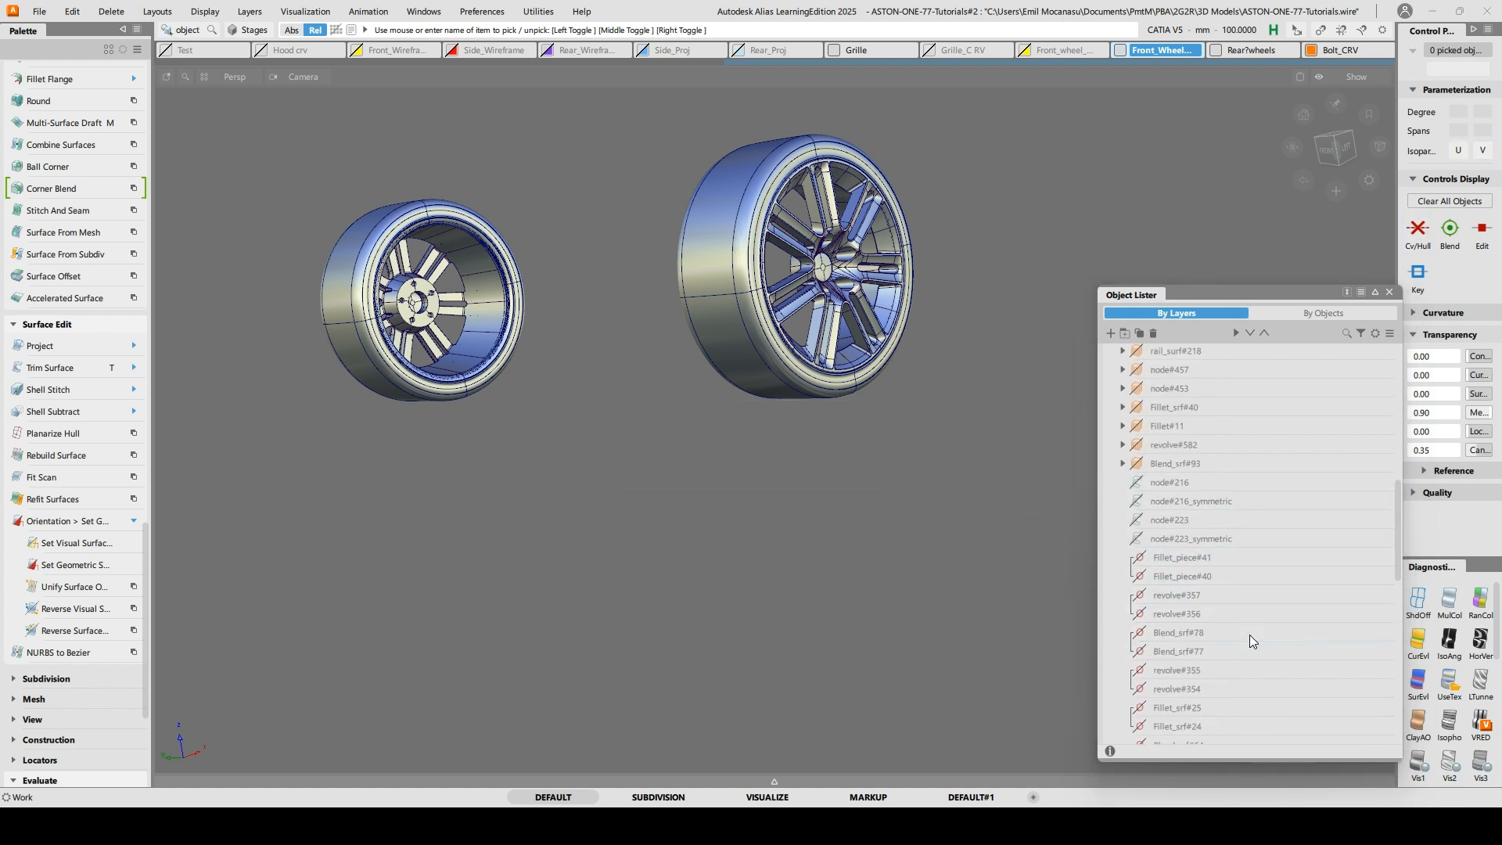
Delete the remaining hidden objects from Fillet_piece#41 through node#242 at the end of the front wheel layer
{"action": "left_click_drag", "start_coordinate": [1396, 513], "coordinate": [1400, 542]}
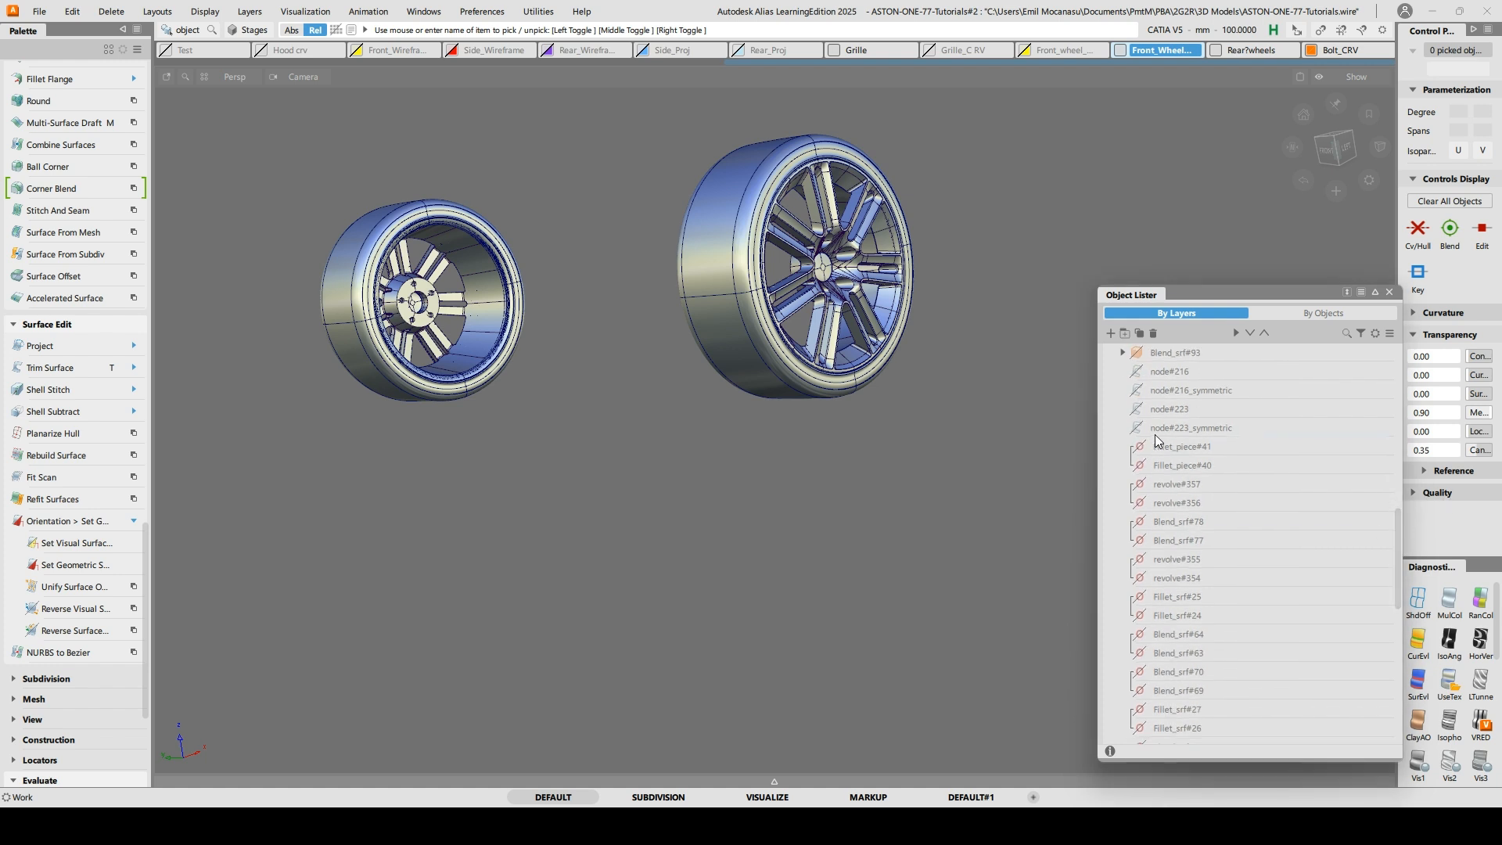
{"action": "left_click", "coordinate": [1165, 448]}
{"action": "scroll", "coordinate": [1220, 607], "scroll_direction": "down", "scroll_amount": 3}
{"action": "scroll", "coordinate": [1220, 607], "scroll_direction": "down", "scroll_amount": 7}
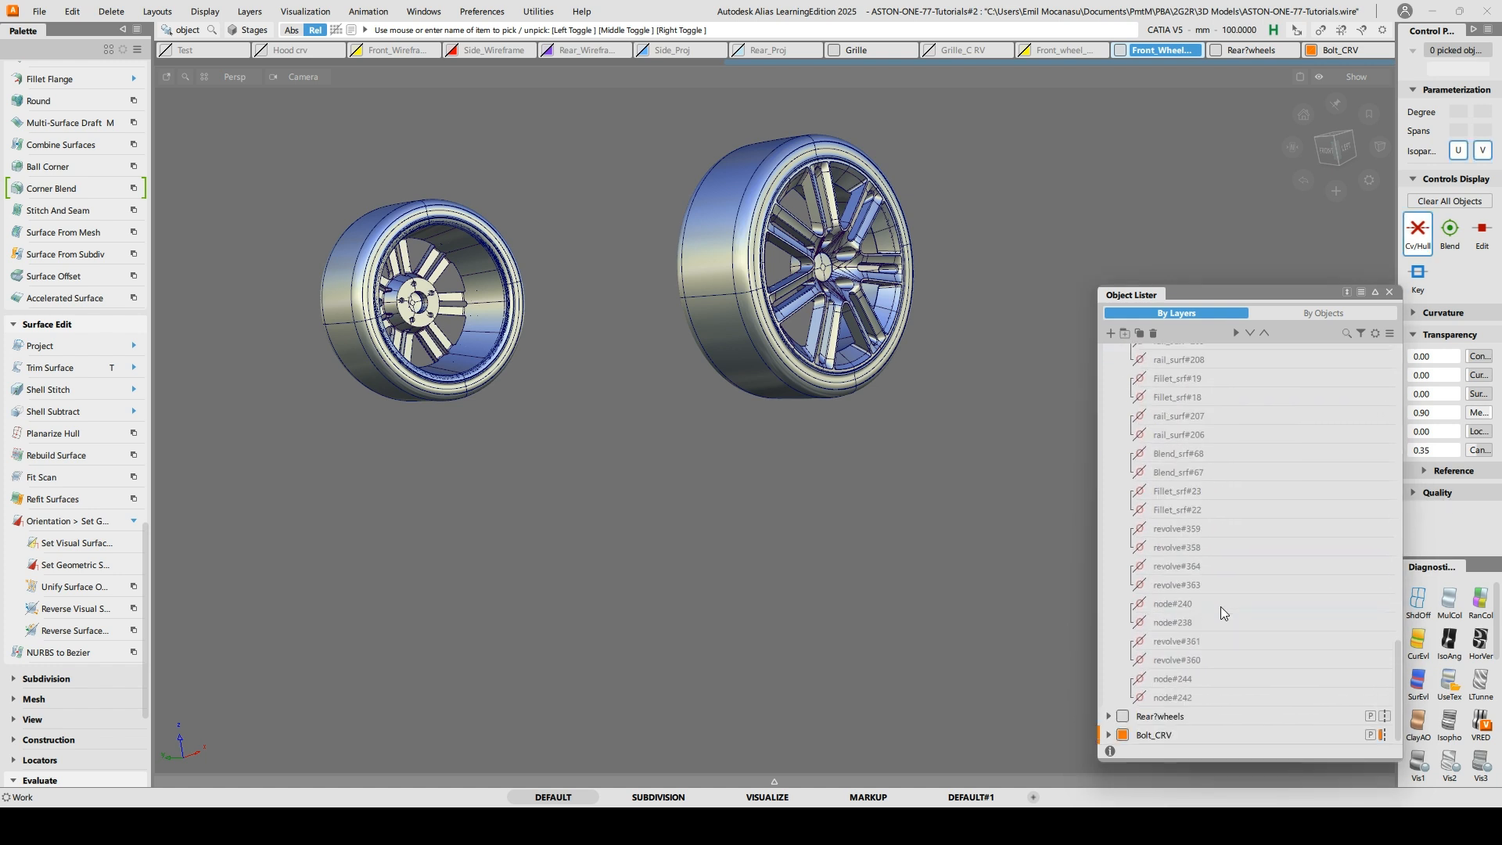
{"action": "left_click", "coordinate": [1204, 702], "text": "shift"}
{"action": "key", "text": "Delete"}
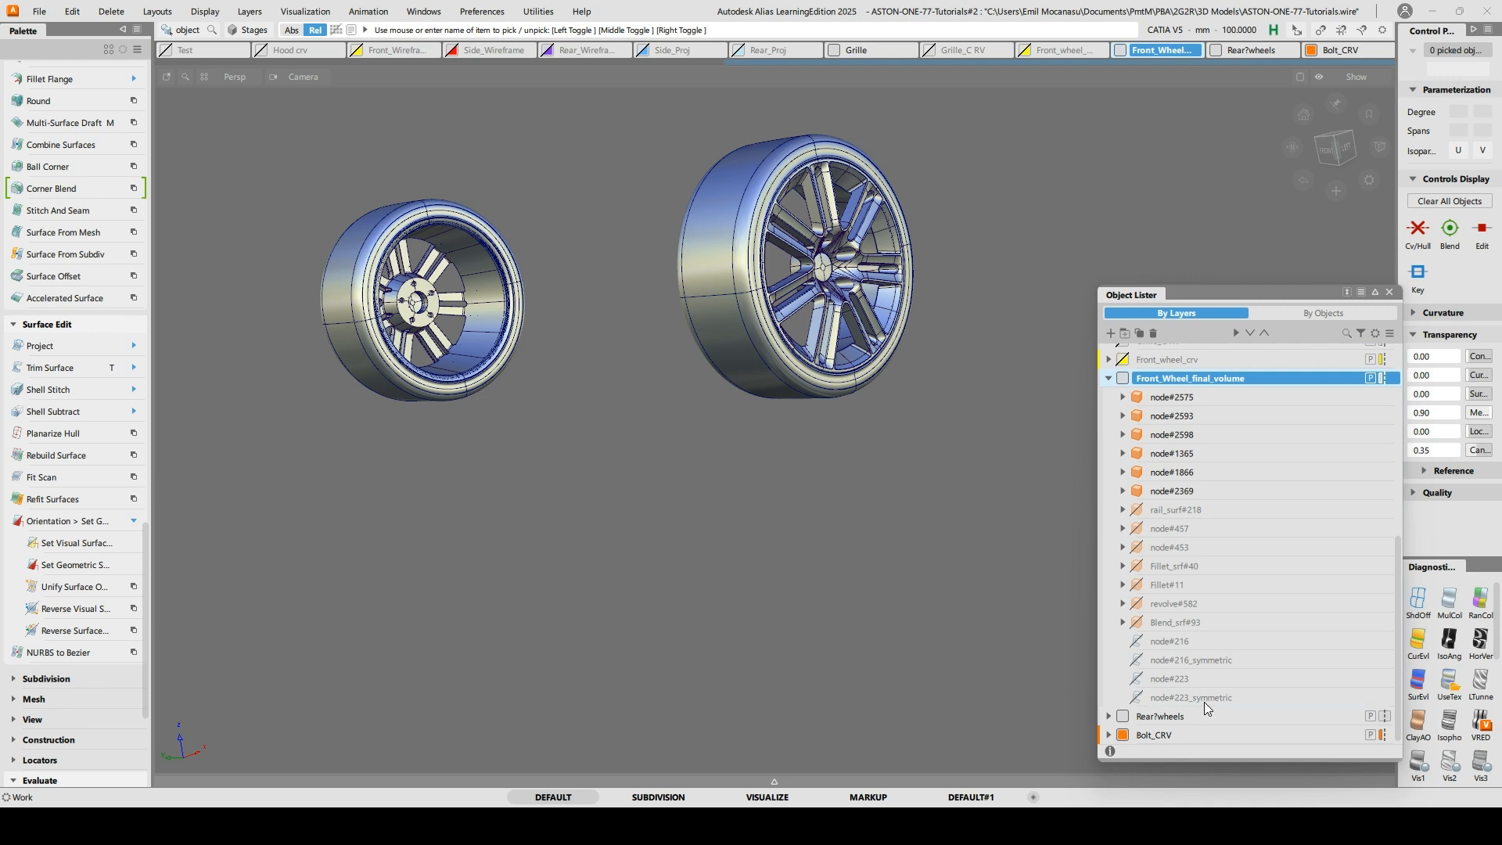
Assign all the visible surfaces of both front wheels to the Front_Wheel_final_volume layer and clear the selection
{"action": "left_click_drag", "start_coordinate": [578, 264], "coordinate": [621, 282], "text": "alt+shift"}
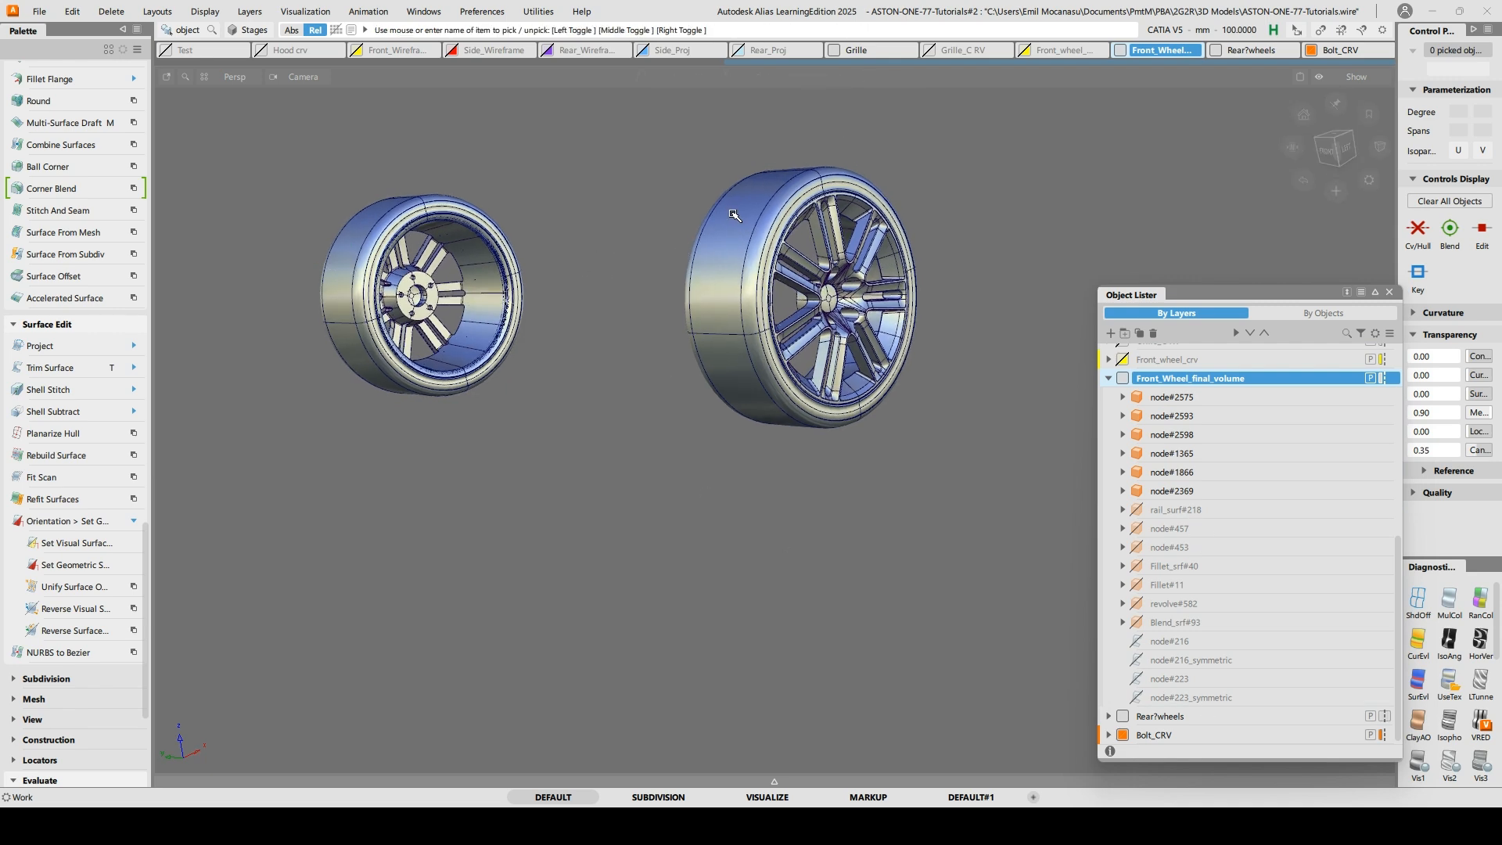
{"action": "left_click_drag", "start_coordinate": [244, 135], "coordinate": [1076, 538]}
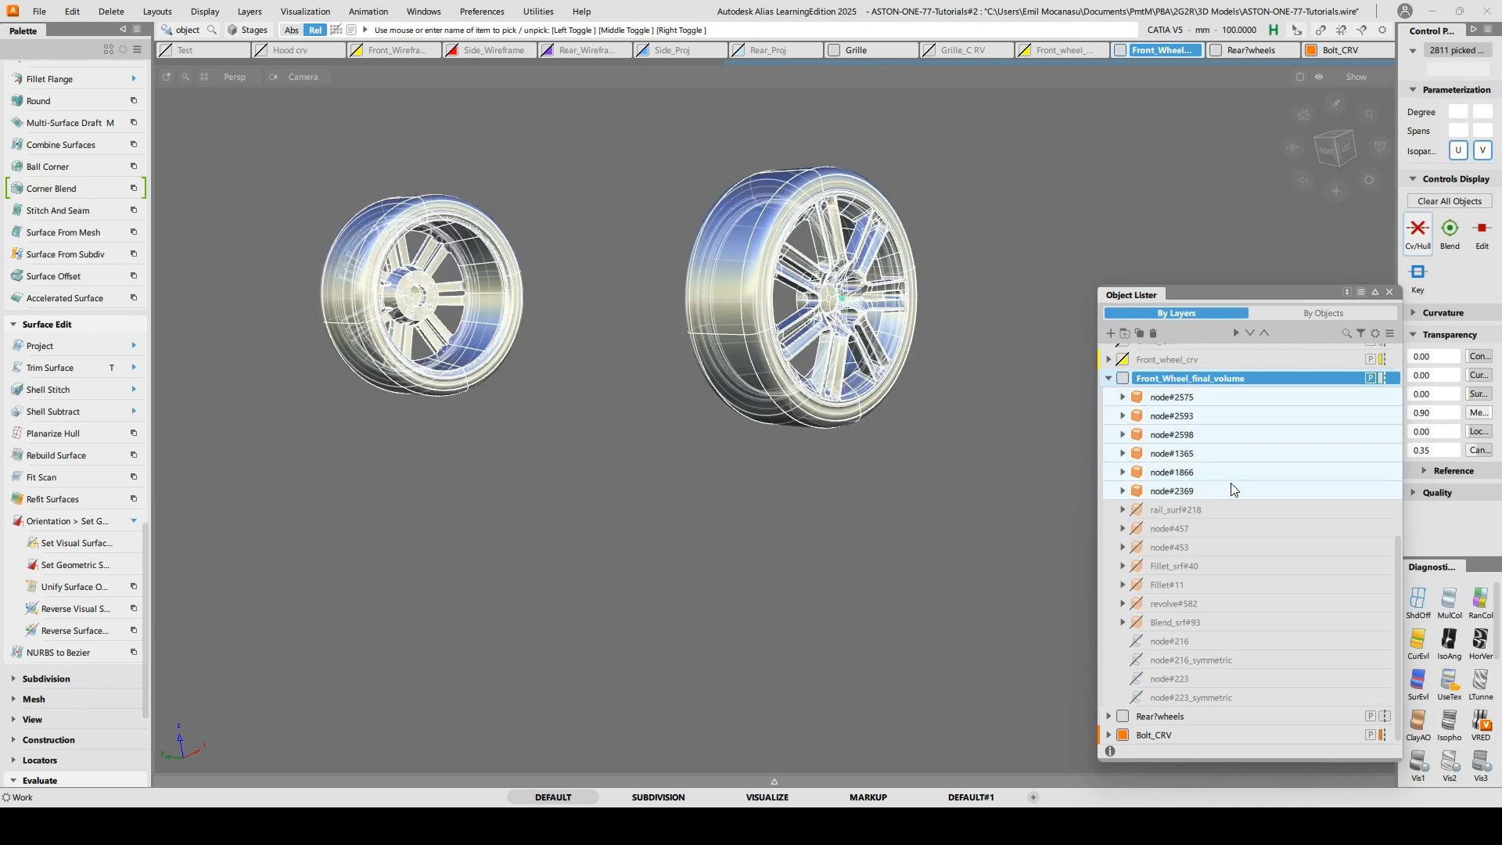
{"action": "right_click", "coordinate": [1170, 378]}
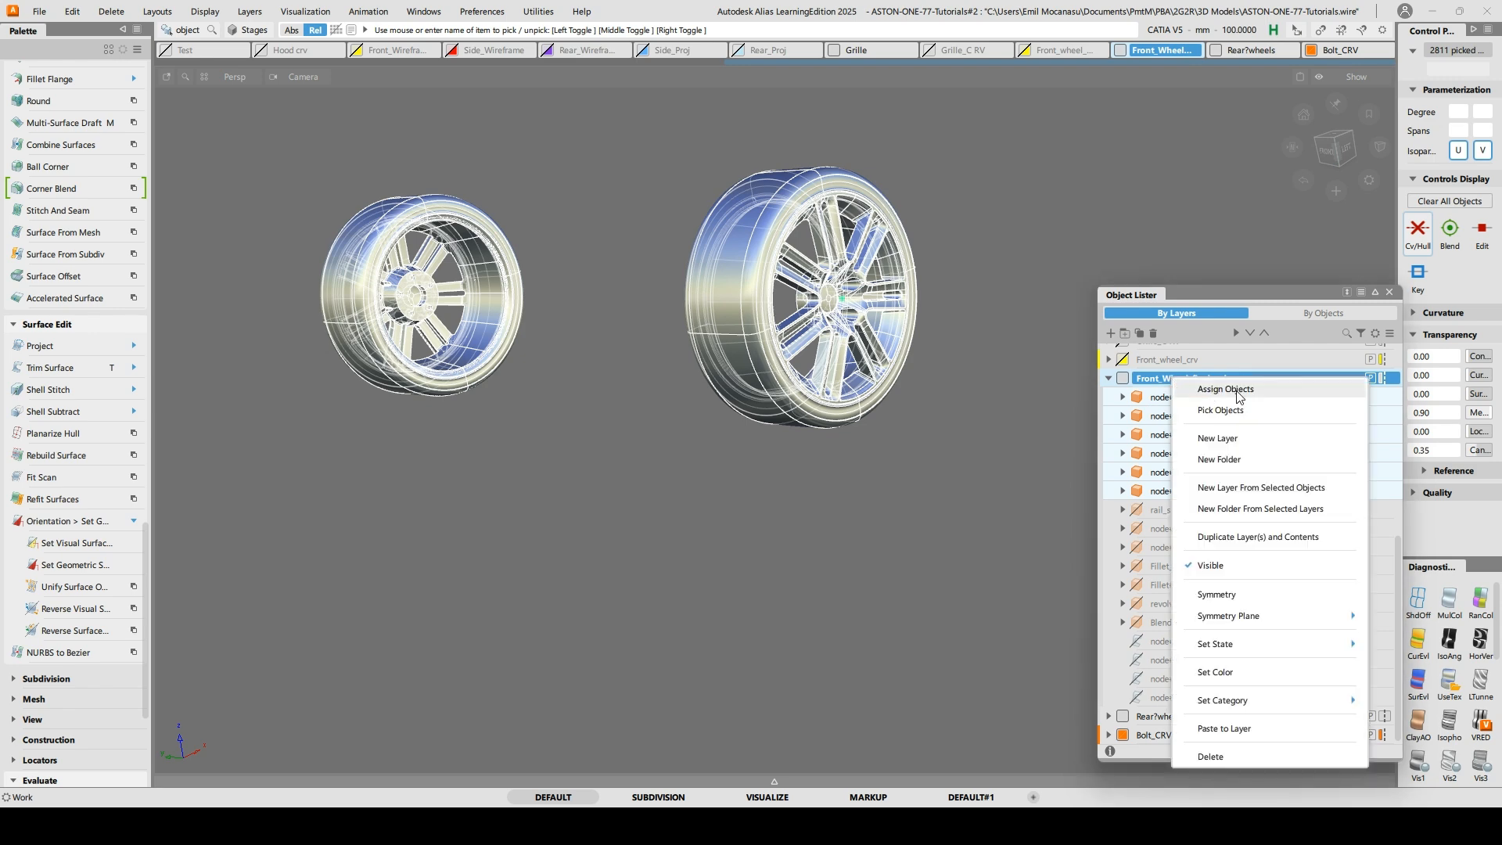
{"action": "left_click", "coordinate": [1220, 390]}
{"action": "left_click", "coordinate": [1045, 417]}
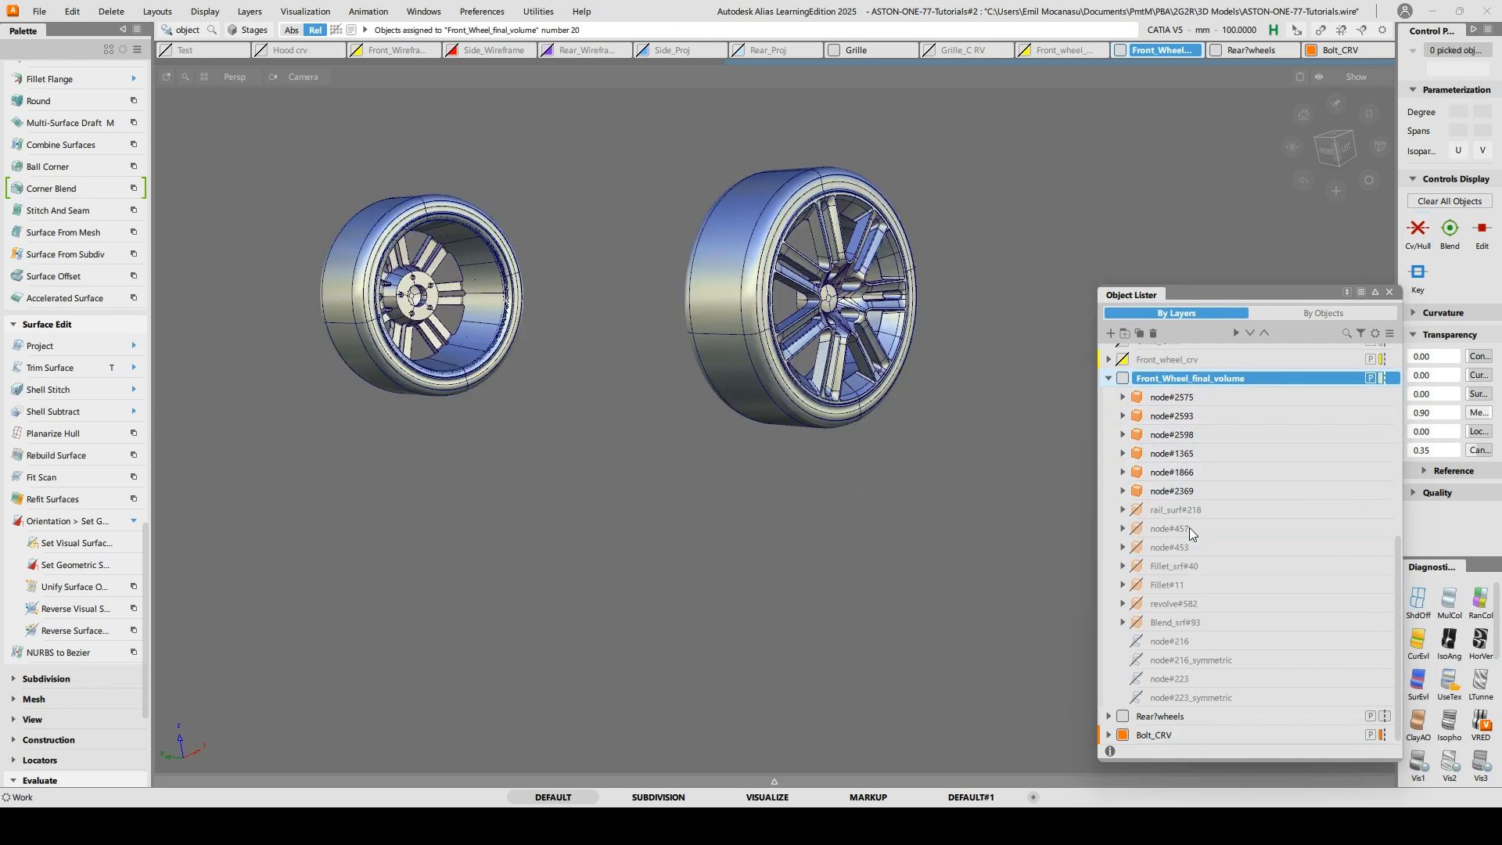
Isolate the hidden leftovers from rail_surf#218 through node#223_symmetric and assign them to the Front_Wheel_final_volume layer
{"action": "left_click", "coordinate": [1181, 697], "text": "shift"}
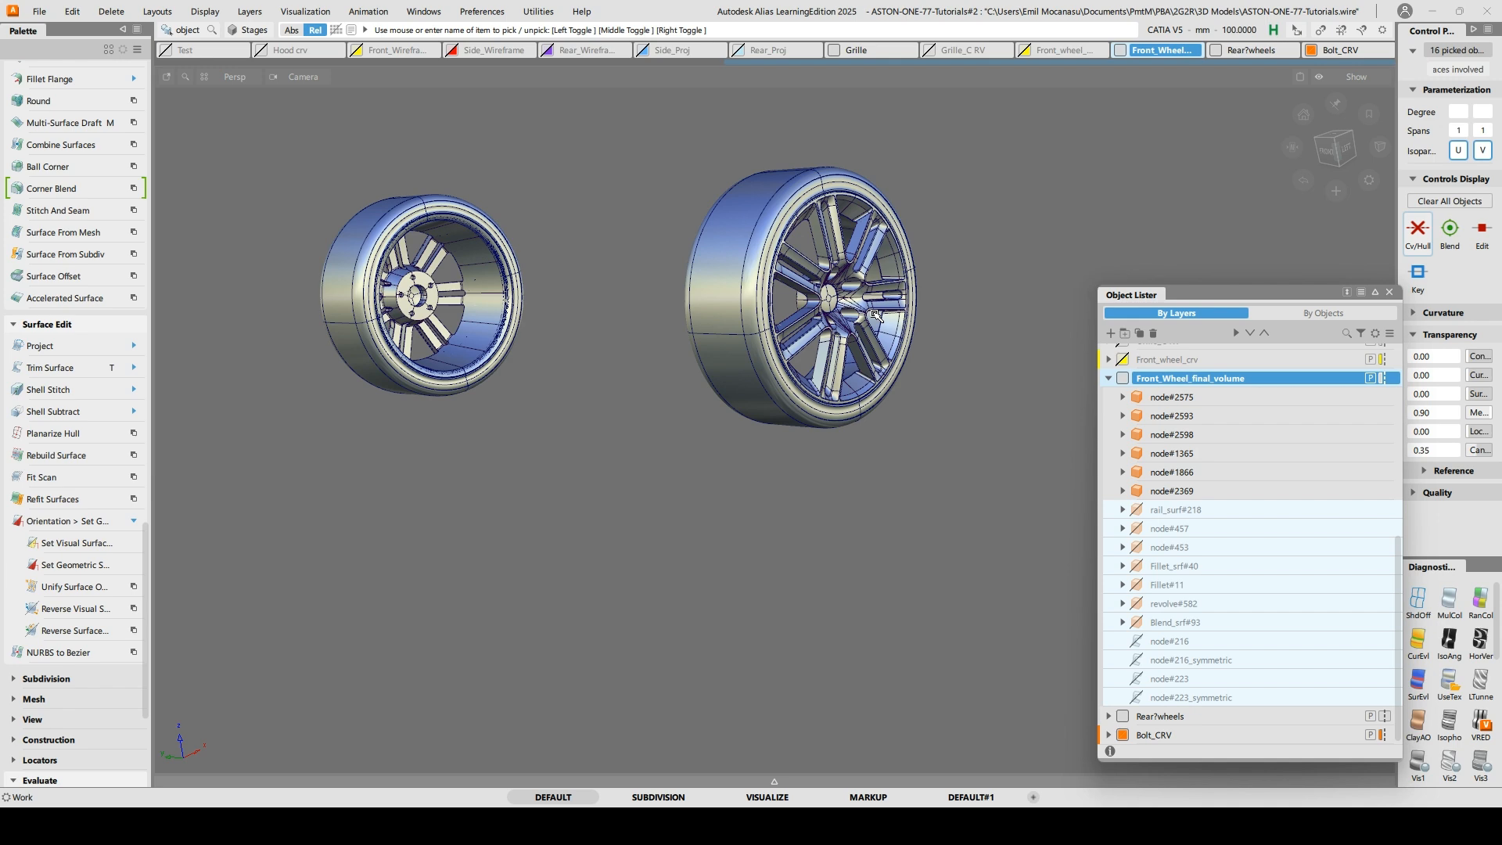
{"action": "key", "text": "alt+v"}
{"action": "left_click_drag", "start_coordinate": [943, 379], "coordinate": [840, 405], "text": "alt+shift"}
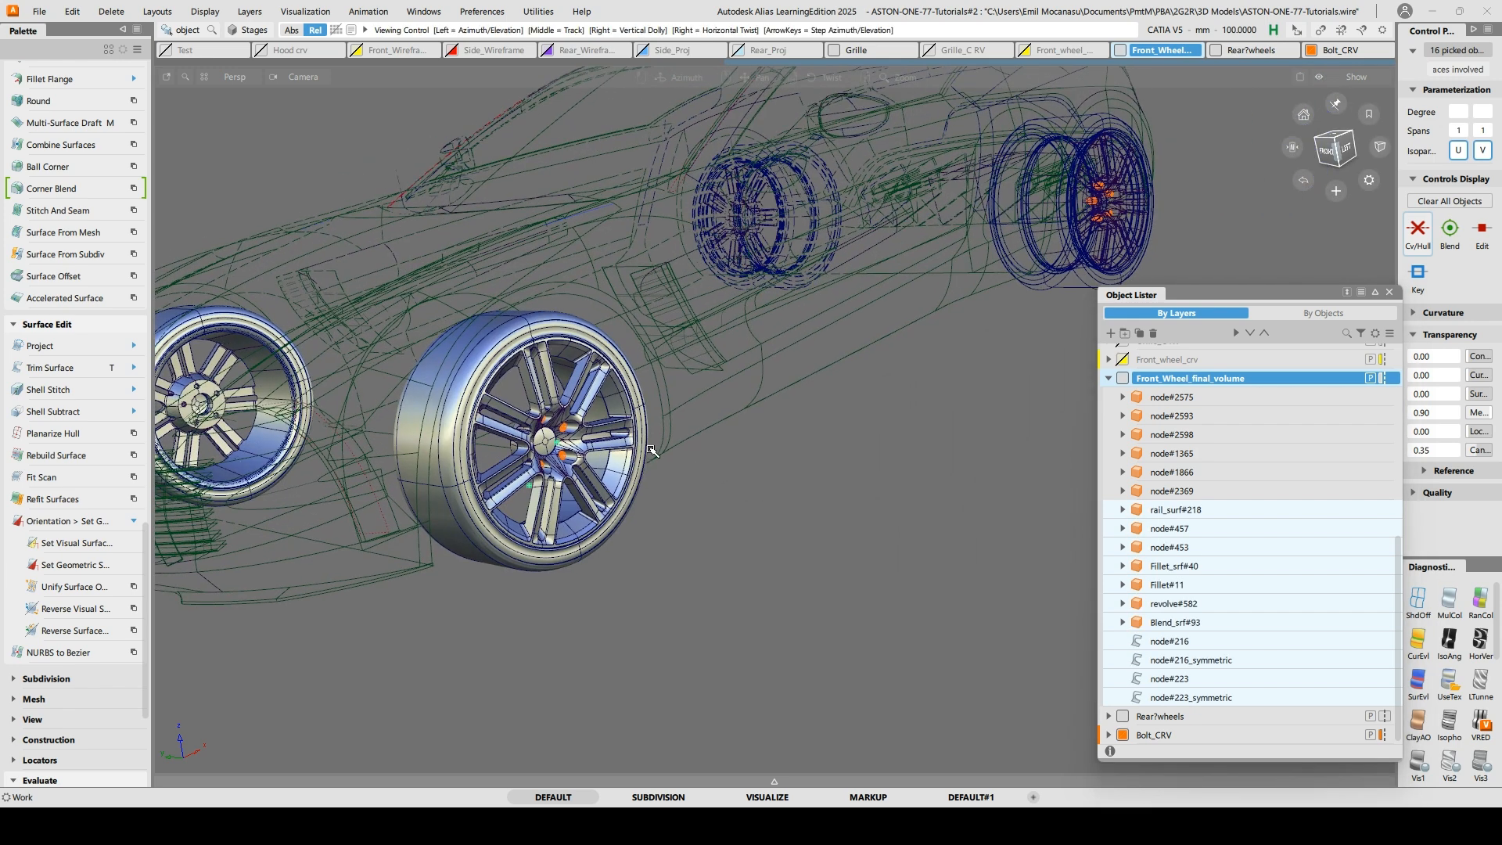
{"action": "key", "text": "alt+h"}
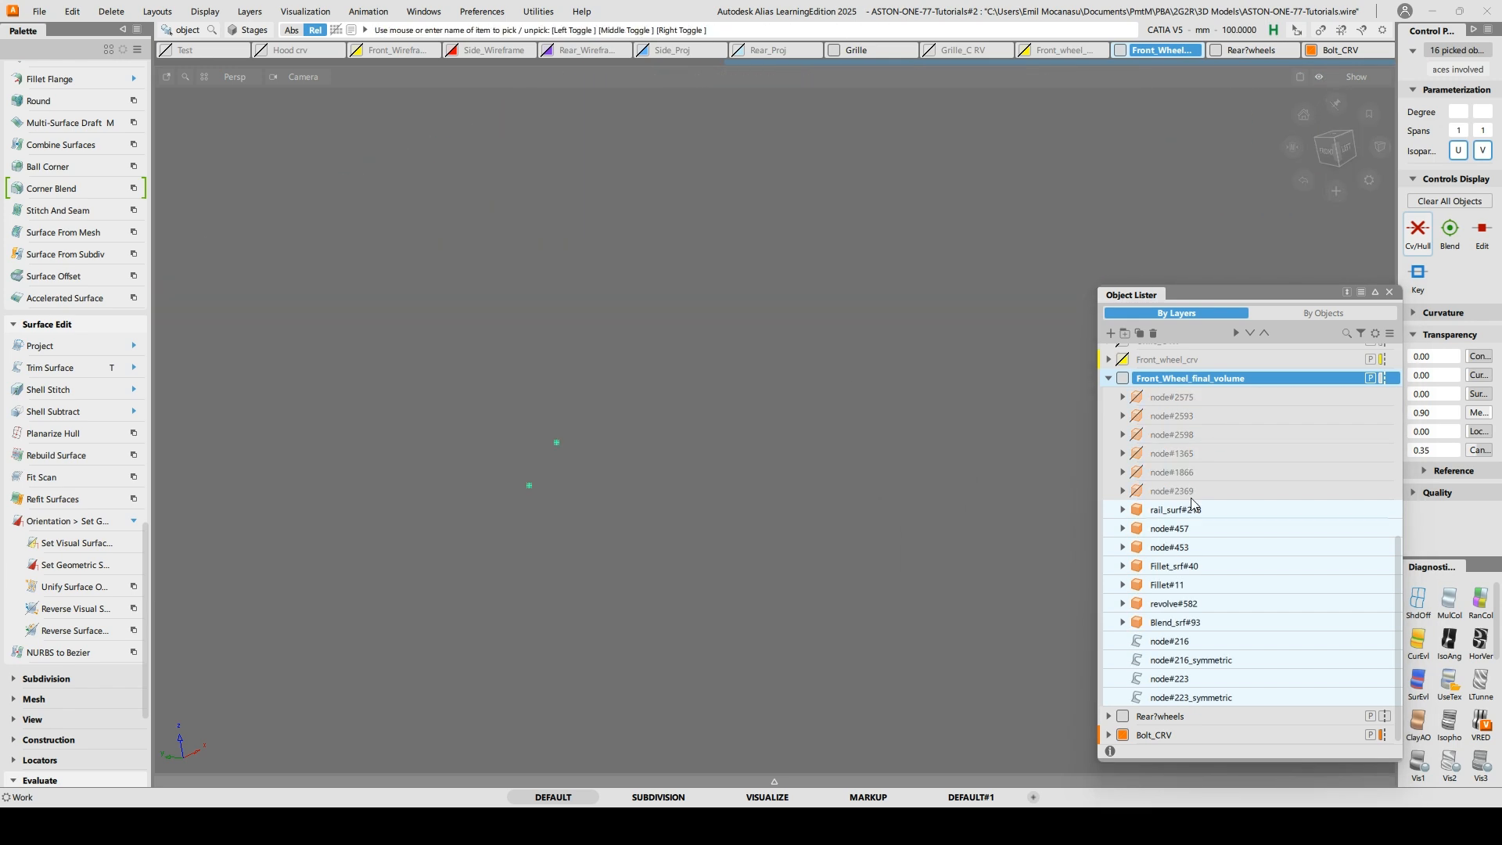
{"action": "right_click", "coordinate": [1190, 387]}
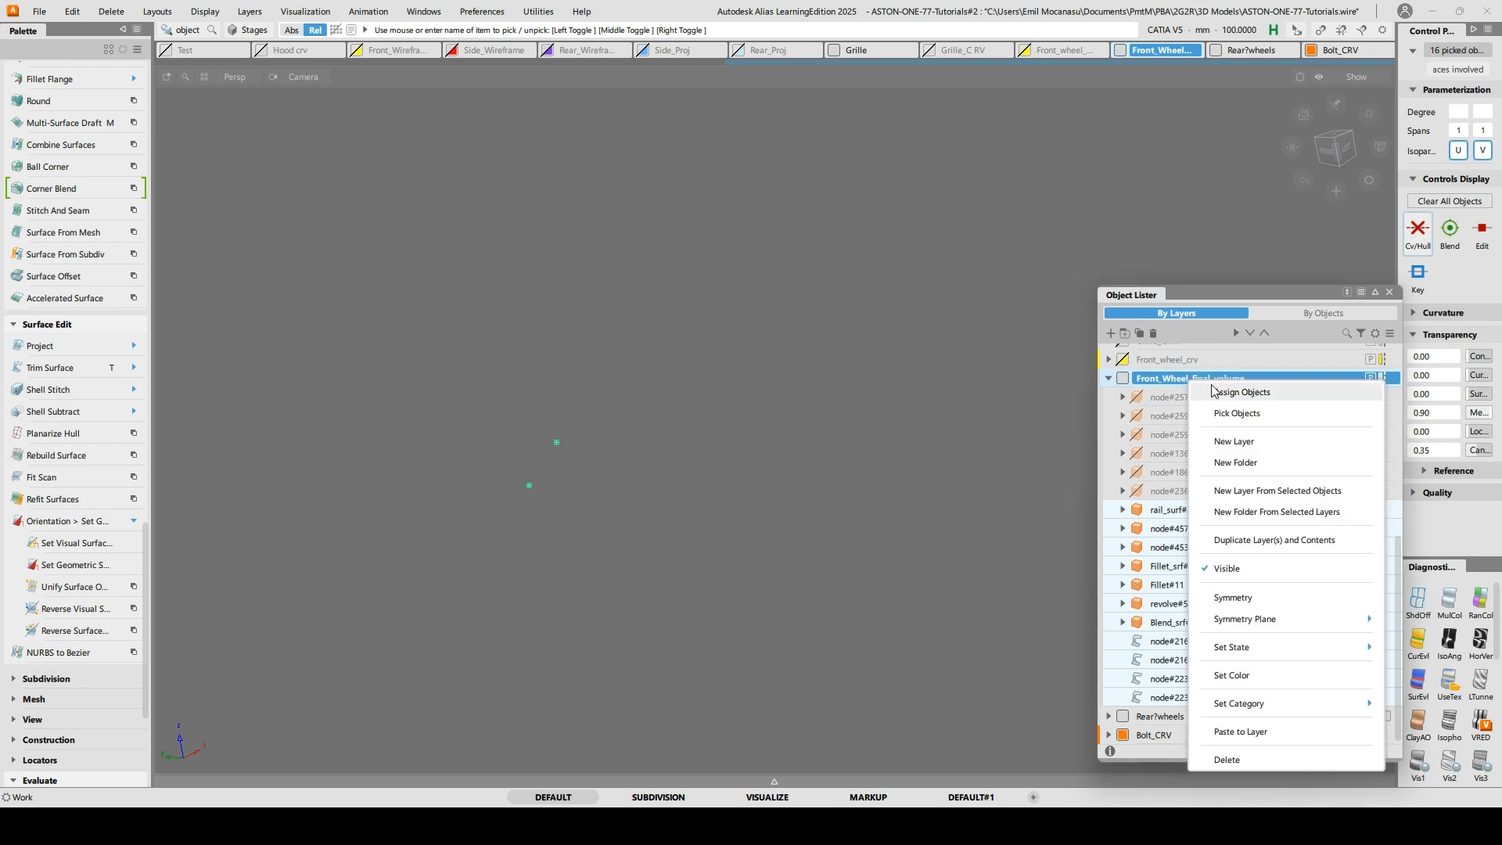
{"action": "left_click", "coordinate": [1216, 394]}
{"action": "left_click_drag", "start_coordinate": [735, 439], "coordinate": [871, 433], "text": "alt+shift"}
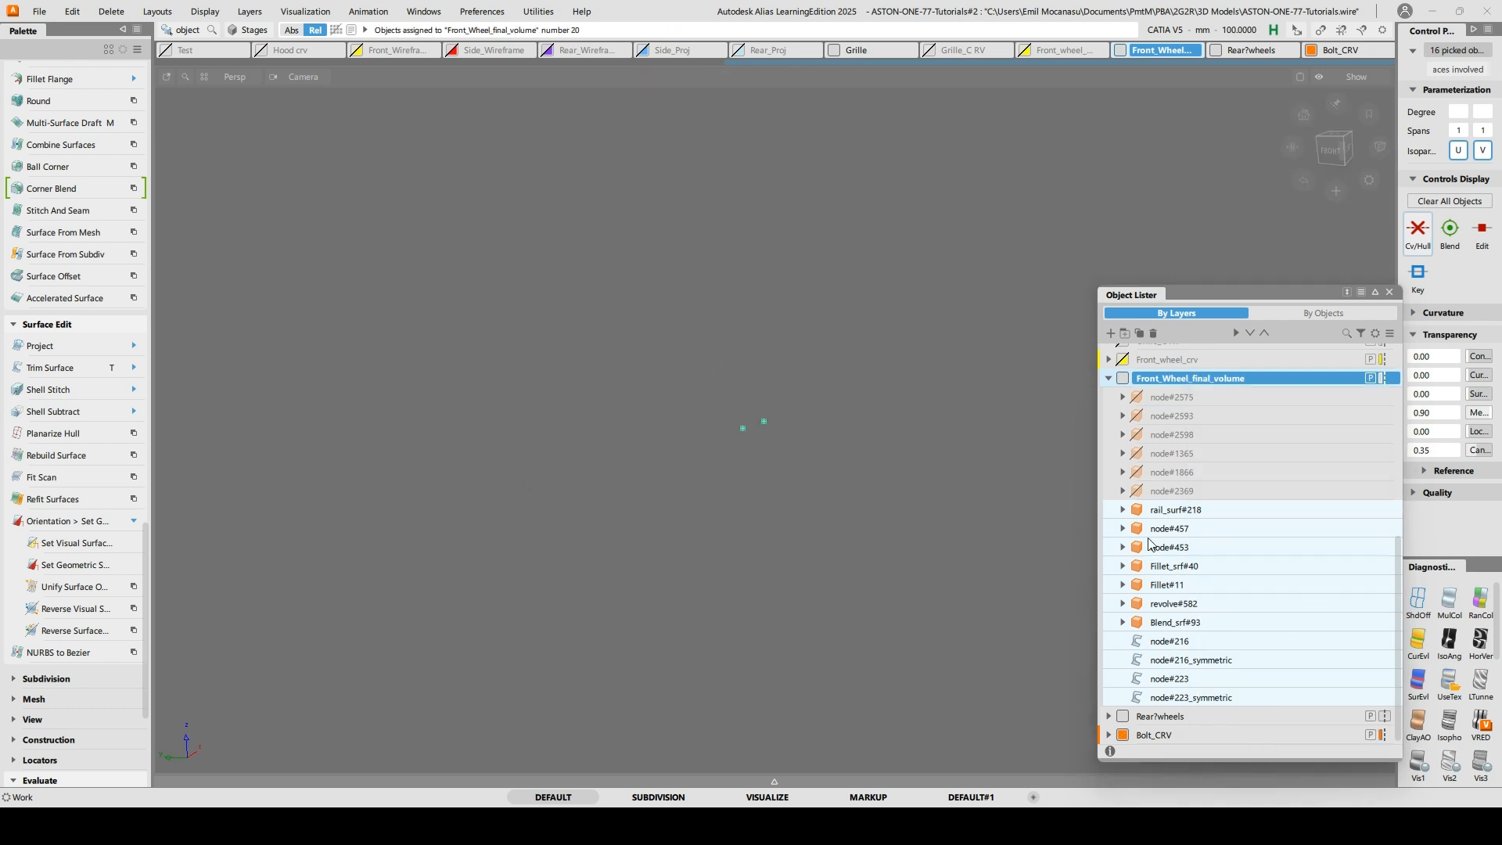
Expand the hierarchies of rail_surf#218, node#457 and node#453 to examine their child nodes
{"action": "left_click", "coordinate": [1123, 510]}
{"action": "double_click", "coordinate": [1136, 531]}
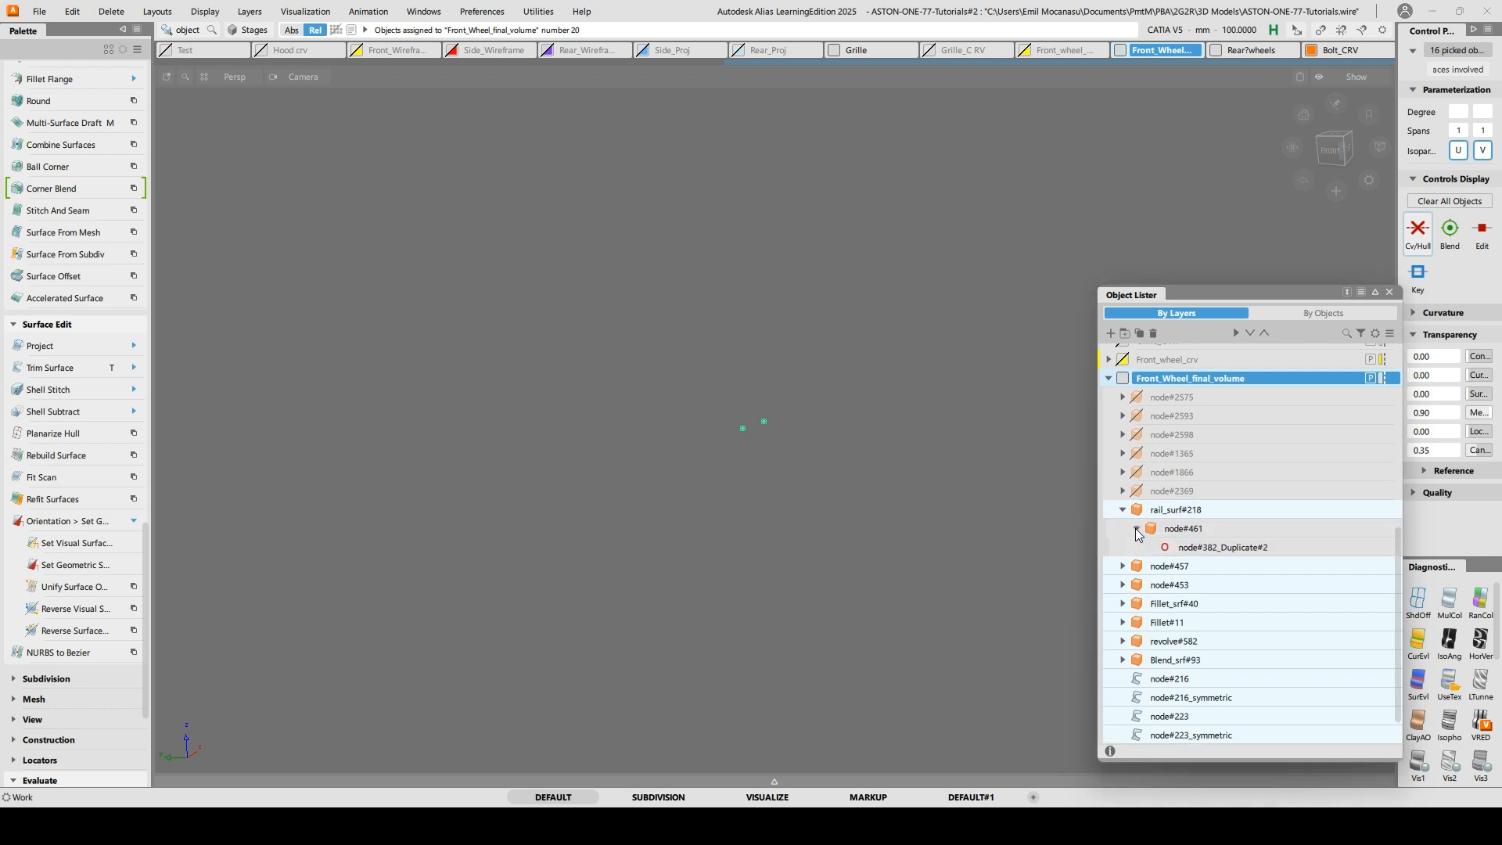
{"action": "left_click", "coordinate": [1136, 529]}
{"action": "left_click", "coordinate": [1122, 566]}
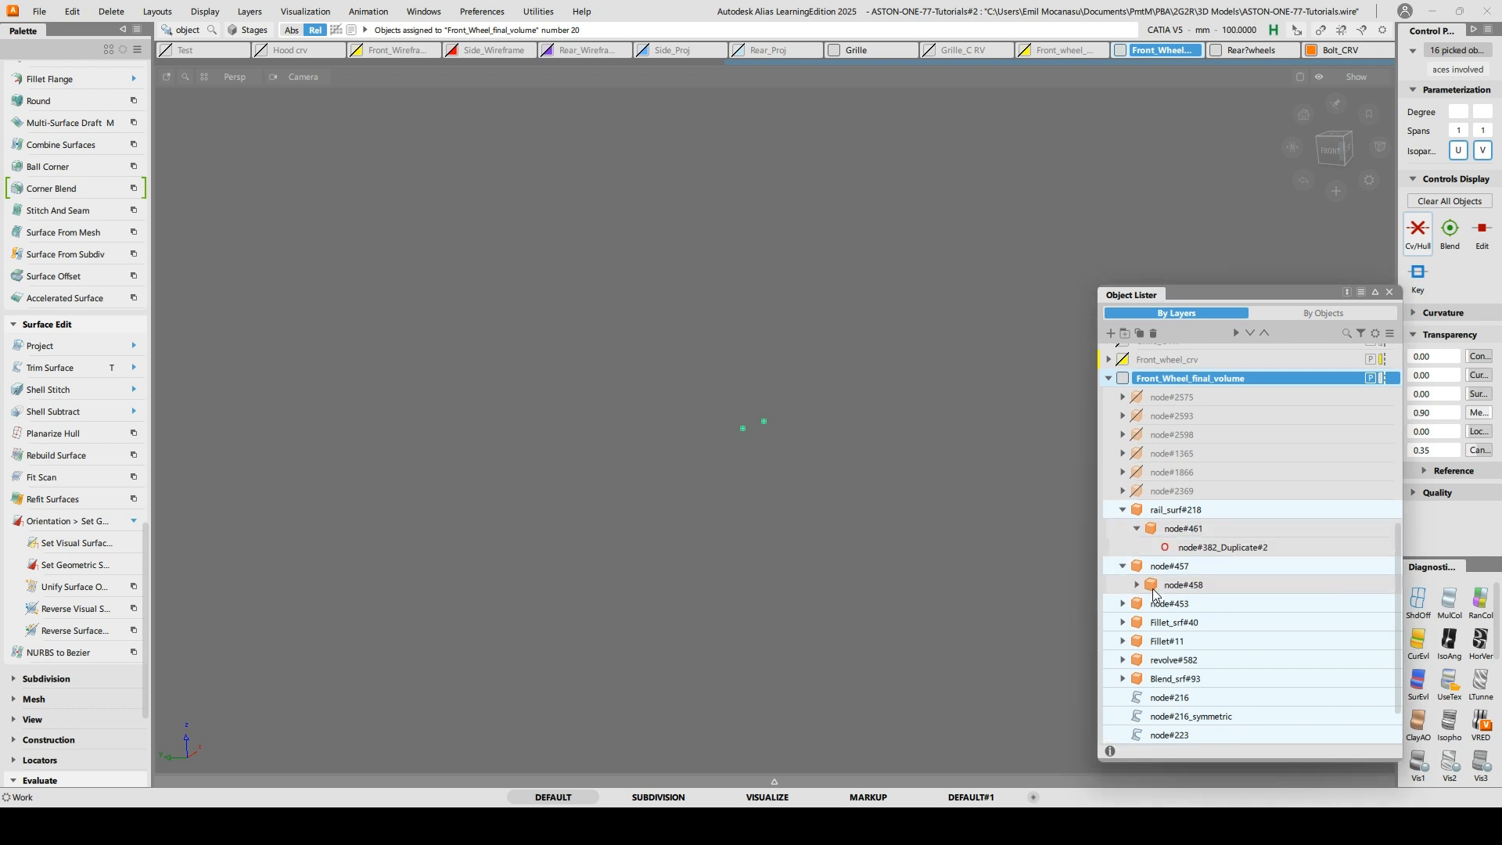
{"action": "scroll", "coordinate": [1148, 585], "scroll_direction": "down", "scroll_amount": 1}
{"action": "left_click", "coordinate": [1136, 529]}
{"action": "left_click", "coordinate": [1150, 548]}
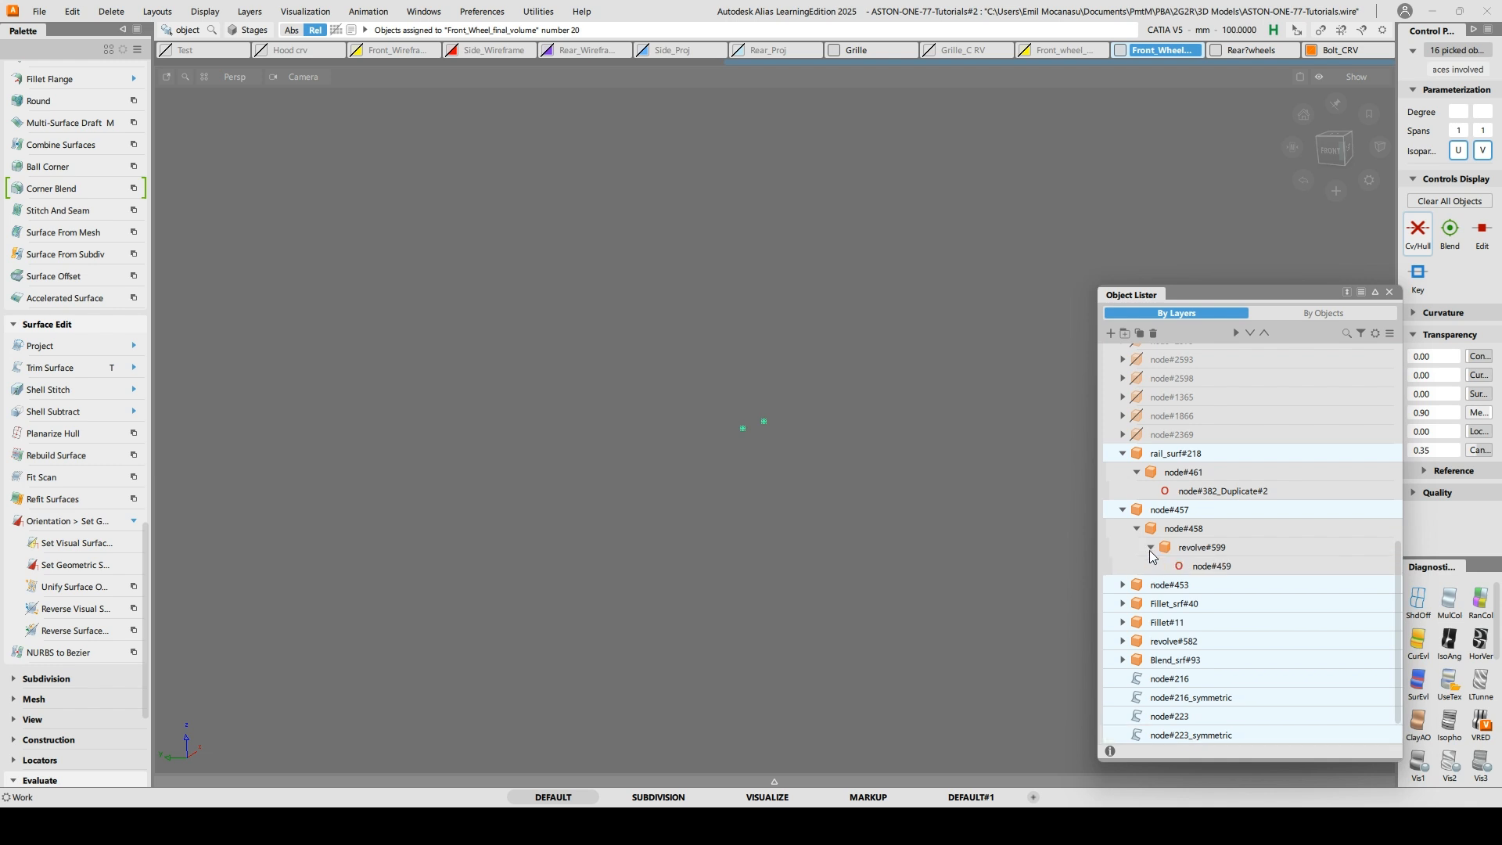
{"action": "left_click", "coordinate": [1123, 586]}
{"action": "scroll", "coordinate": [1163, 627], "scroll_direction": "down", "scroll_amount": 1}
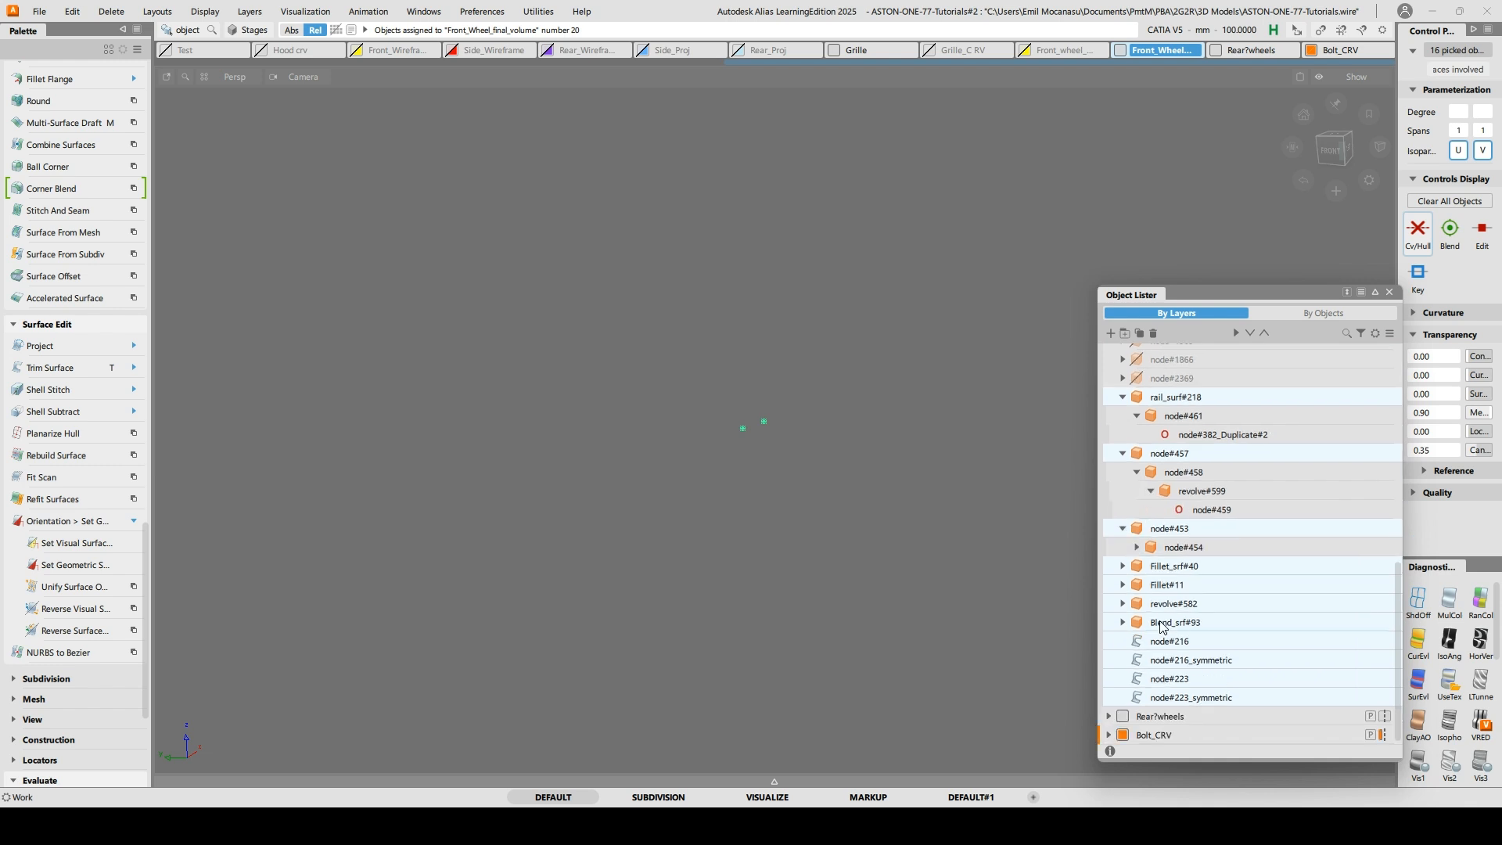
{"action": "left_click", "coordinate": [1137, 548]}
{"action": "left_click", "coordinate": [1152, 566]}
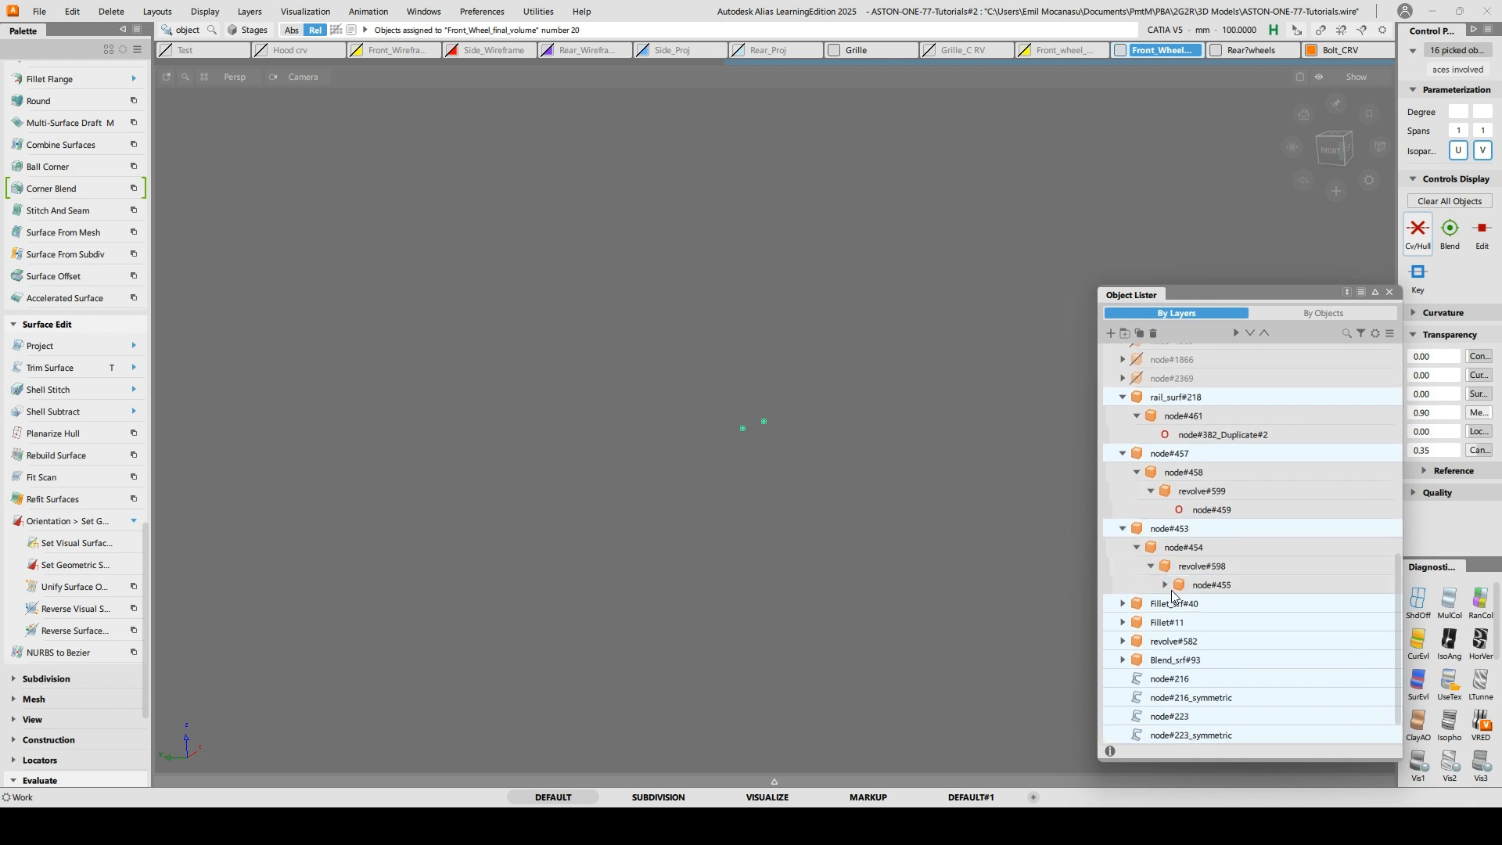
{"action": "left_click", "coordinate": [1164, 584]}
{"action": "scroll", "coordinate": [1194, 600], "scroll_direction": "down", "scroll_amount": 1}
Expand Fillet_srf#40, Fillet#11 and Fillet_piece#52 to examine the nodes they contain
{"action": "left_click", "coordinate": [1123, 565]}
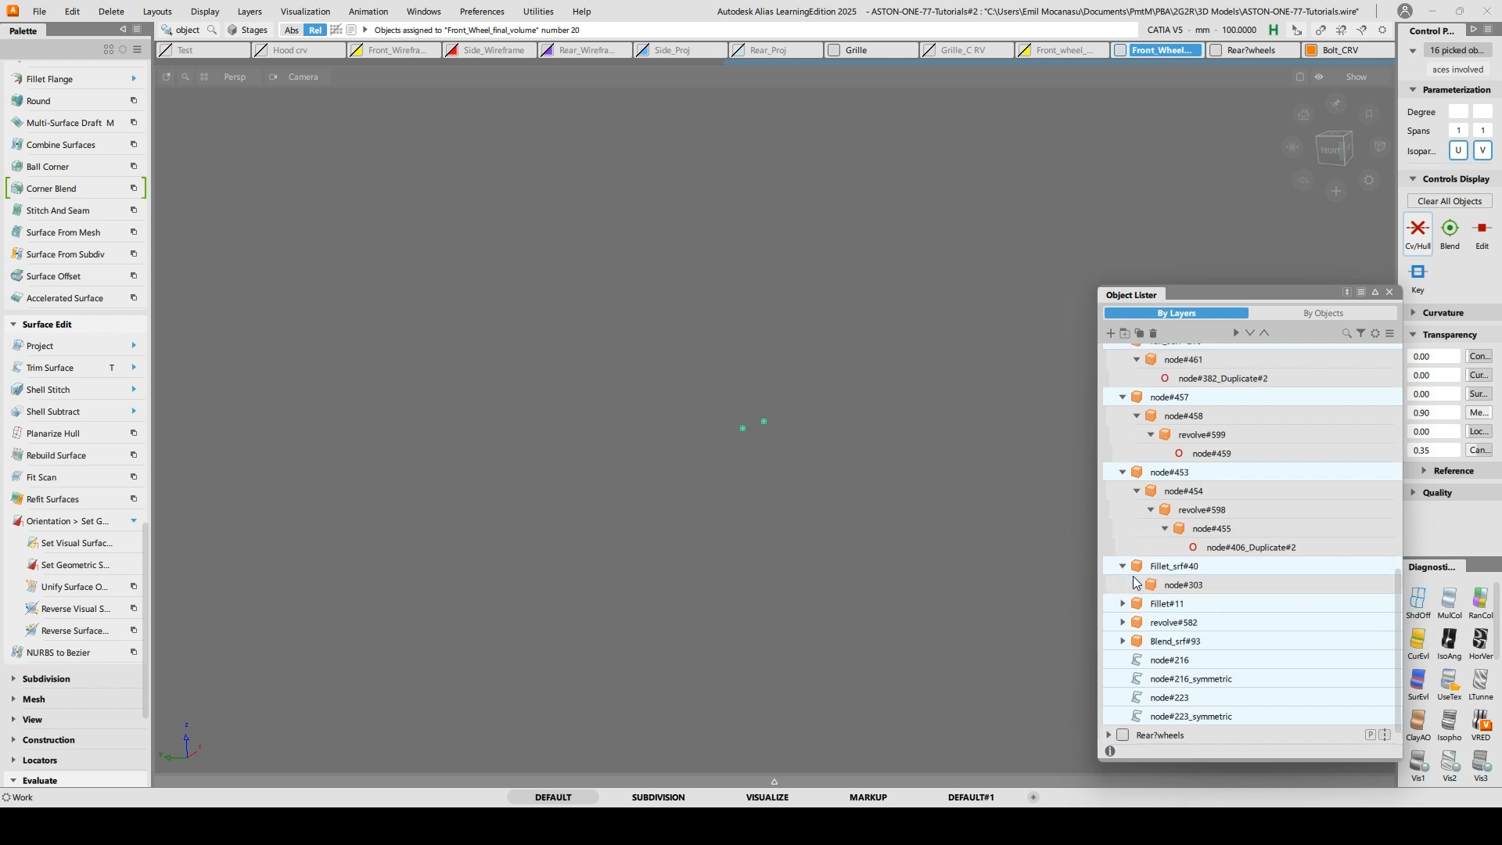
{"action": "left_click", "coordinate": [1136, 585]}
{"action": "left_click", "coordinate": [1122, 622]}
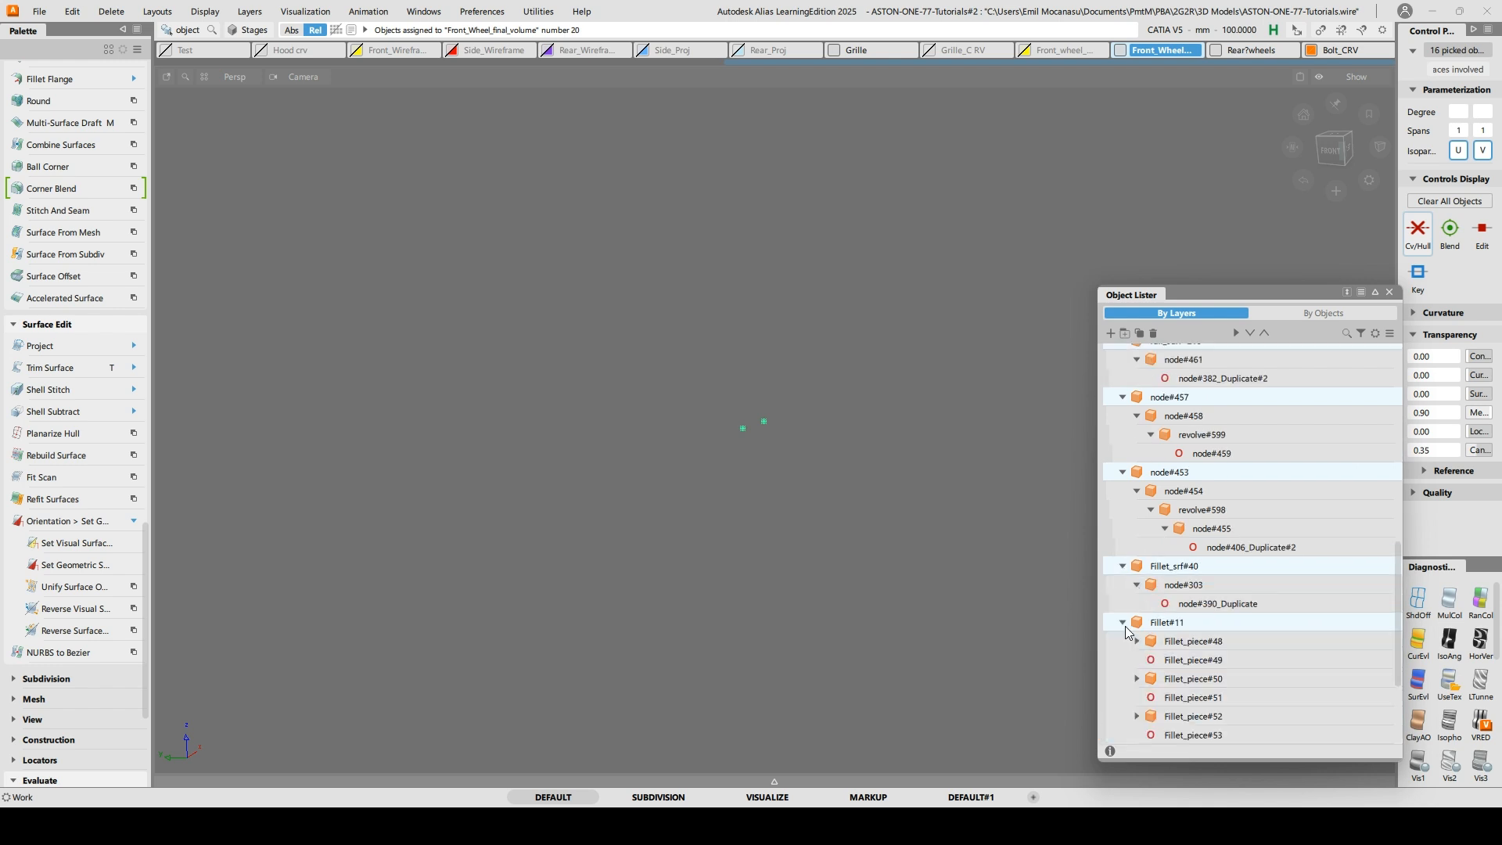
{"action": "scroll", "coordinate": [1187, 643], "scroll_direction": "down", "scroll_amount": 3}
{"action": "left_click", "coordinate": [1136, 566]}
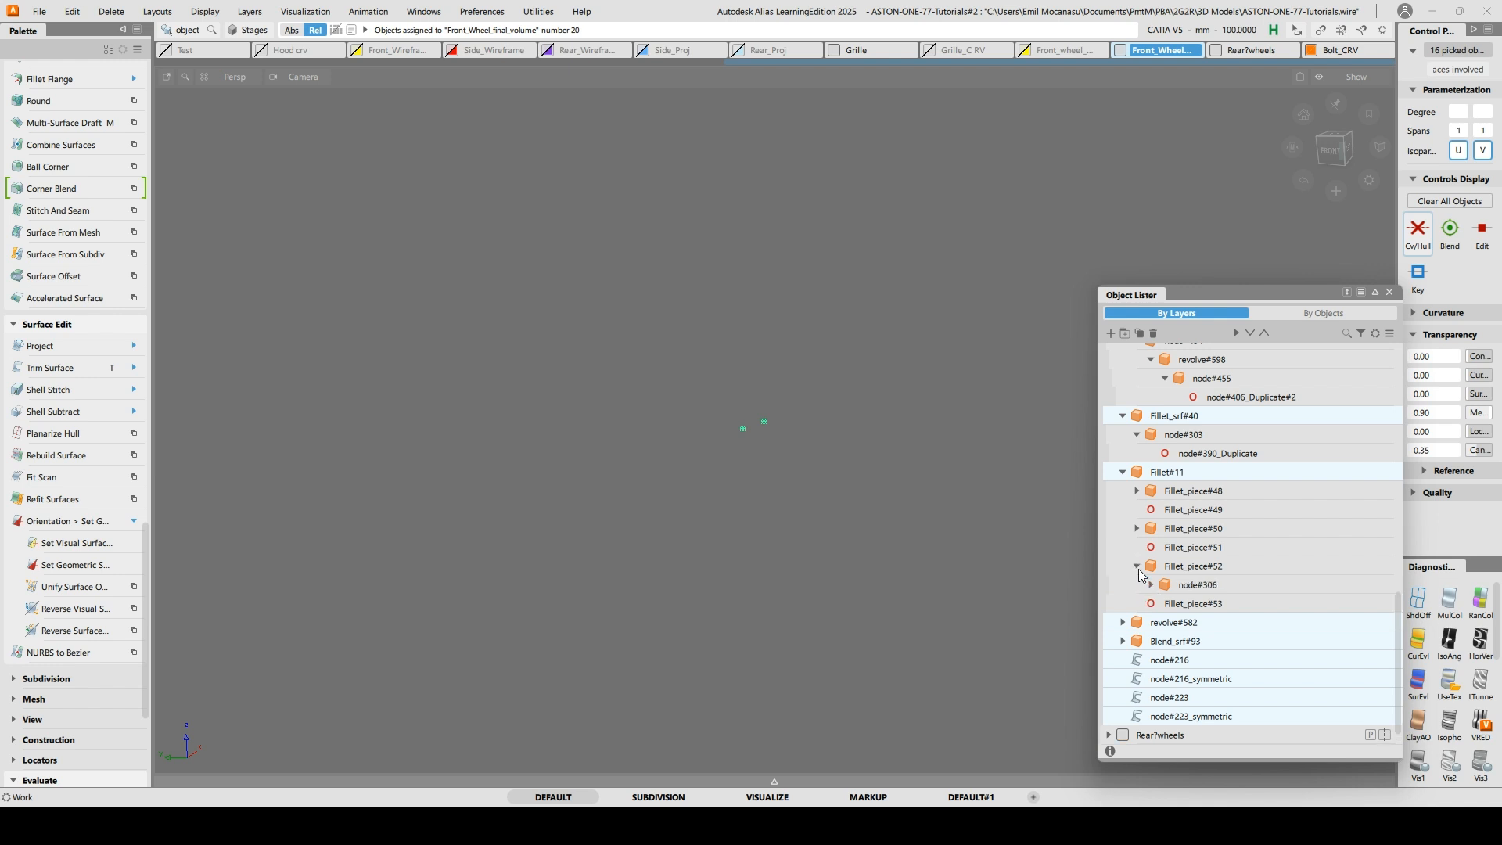
{"action": "left_click", "coordinate": [1151, 584]}
{"action": "scroll", "coordinate": [1166, 588], "scroll_direction": "down", "scroll_amount": 1}
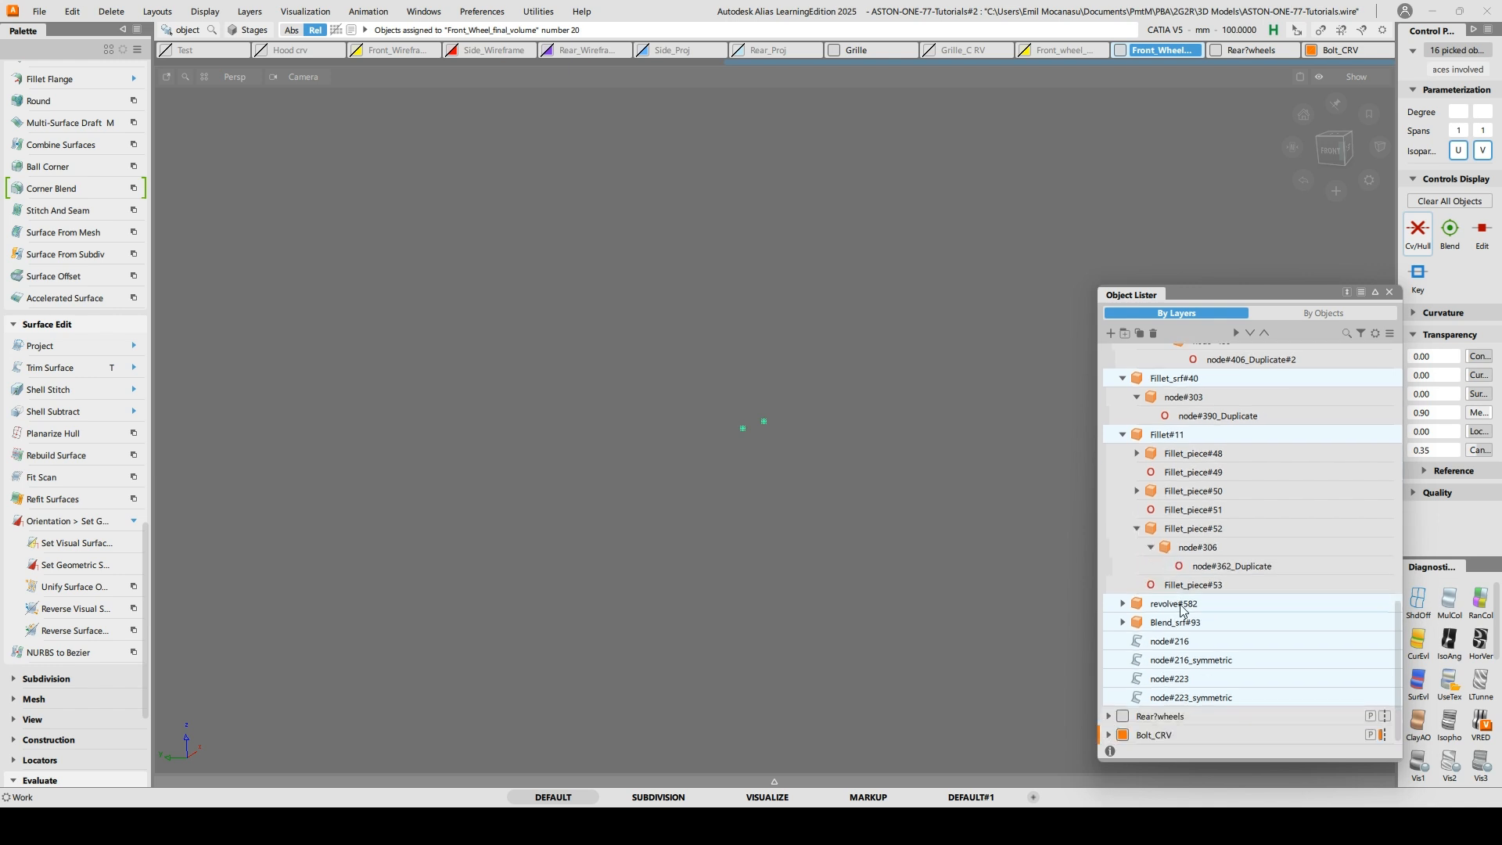
{"action": "scroll", "coordinate": [1214, 509], "scroll_direction": "up", "scroll_amount": 10}
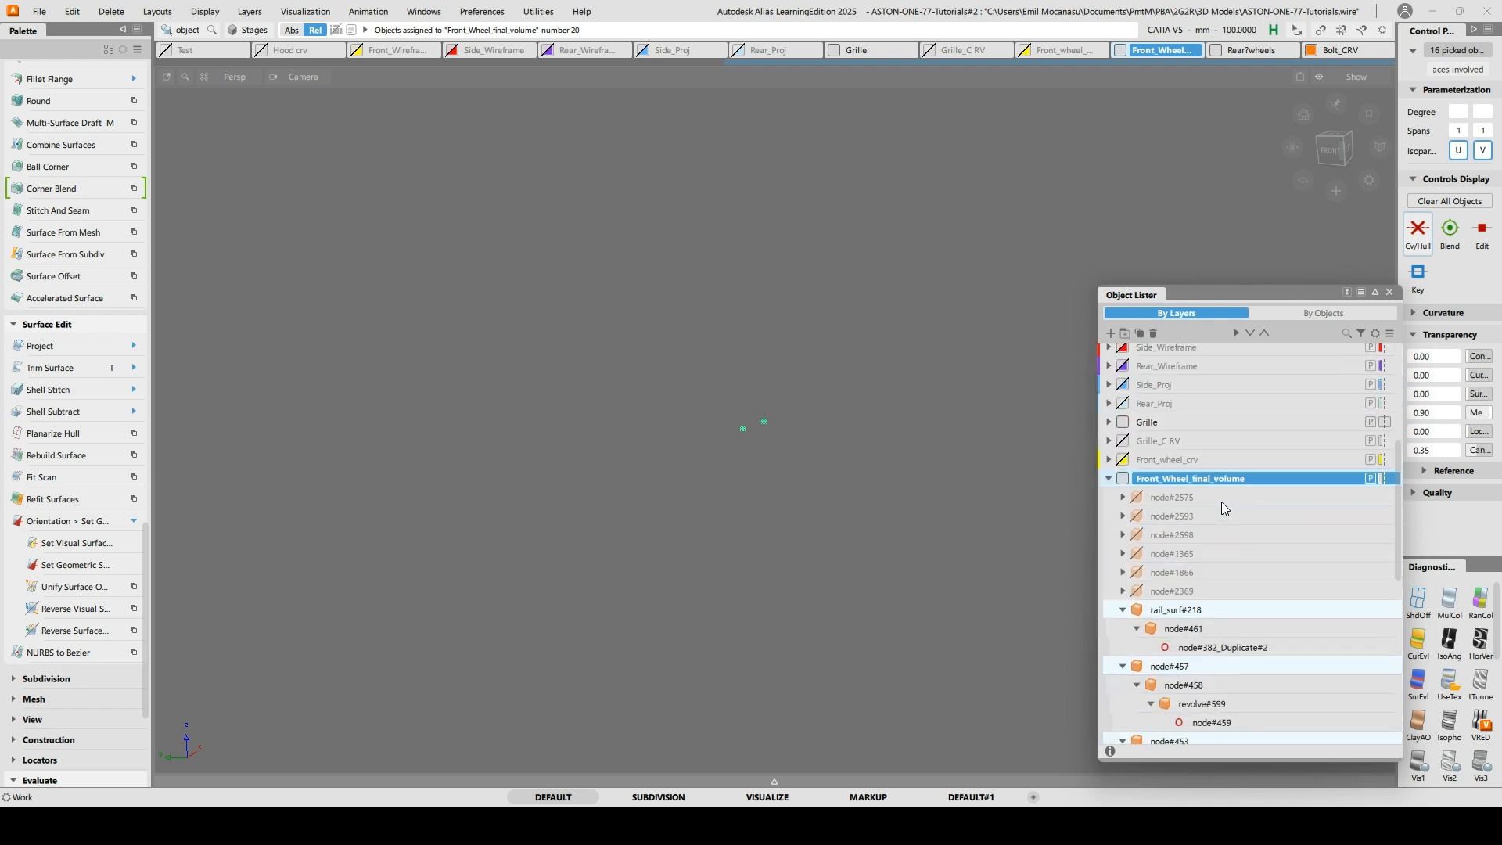
{"action": "right_click", "coordinate": [1209, 696]}
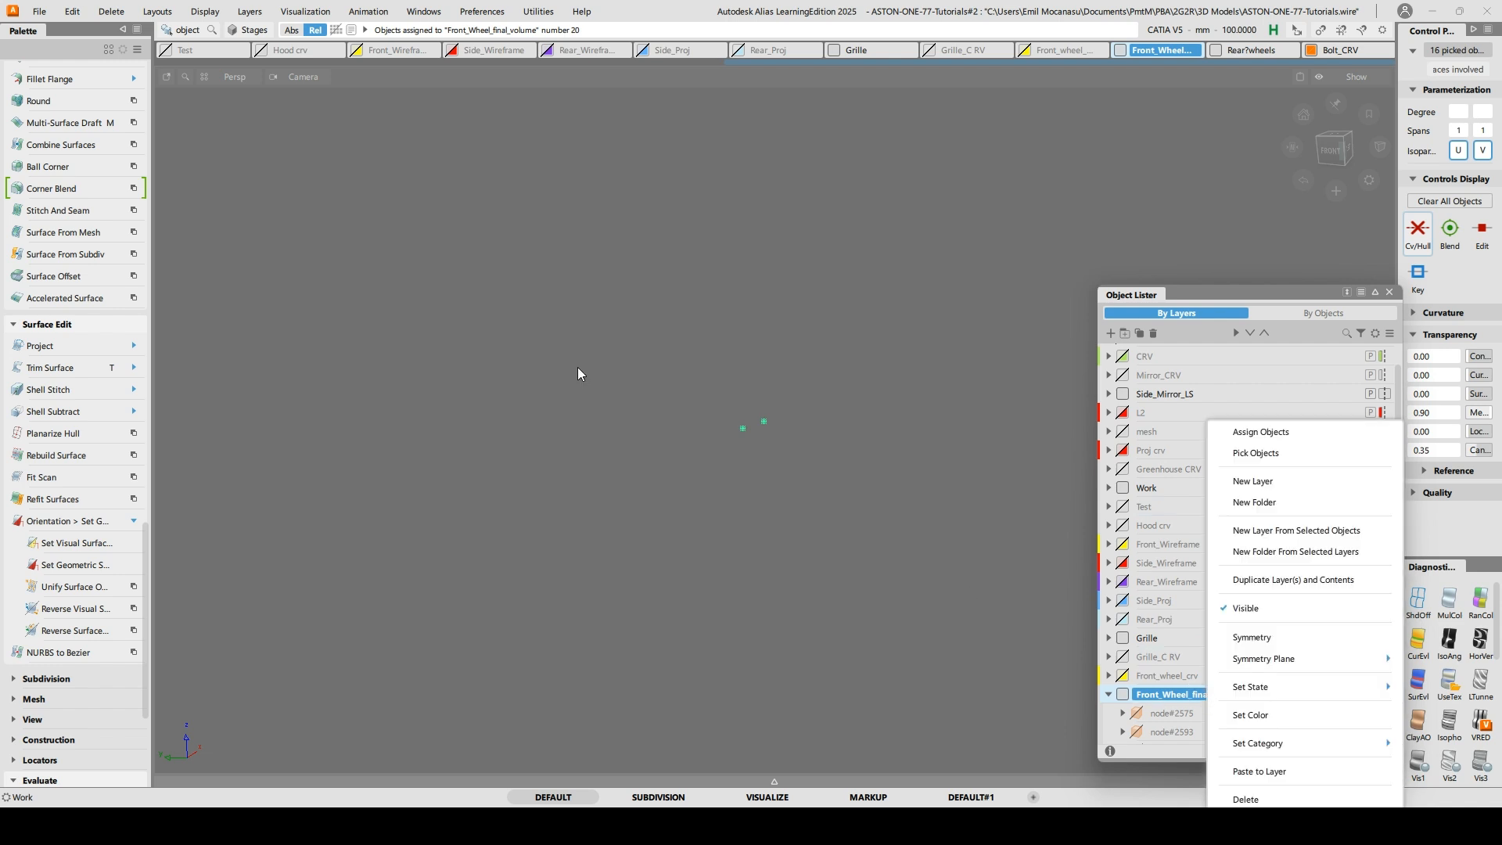
{"action": "middle_click_drag", "start_coordinate": [768, 533], "coordinate": [764, 526], "text": "alt+shift"}
{"action": "scroll", "coordinate": [1311, 731], "scroll_direction": "down", "scroll_amount": 10}
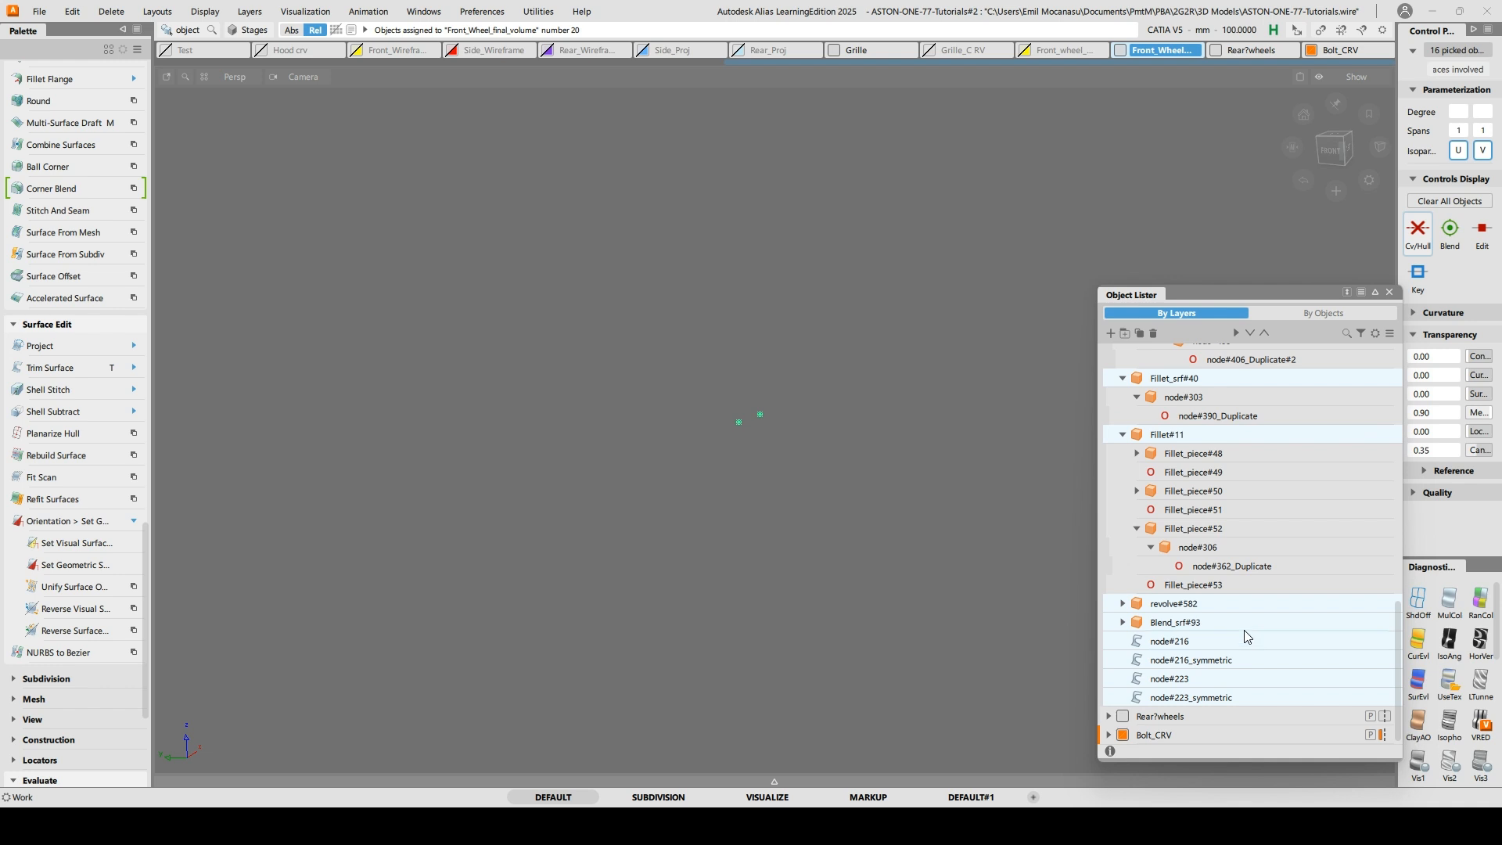
Delete the leftover objects from rail_surf#218 through node#223_symmetric on the Front_Wheel_final_volume layer
{"action": "scroll", "coordinate": [1236, 610], "scroll_direction": "up", "scroll_amount": 15}
{"action": "scroll", "coordinate": [1199, 527], "scroll_direction": "down", "scroll_amount": 5}
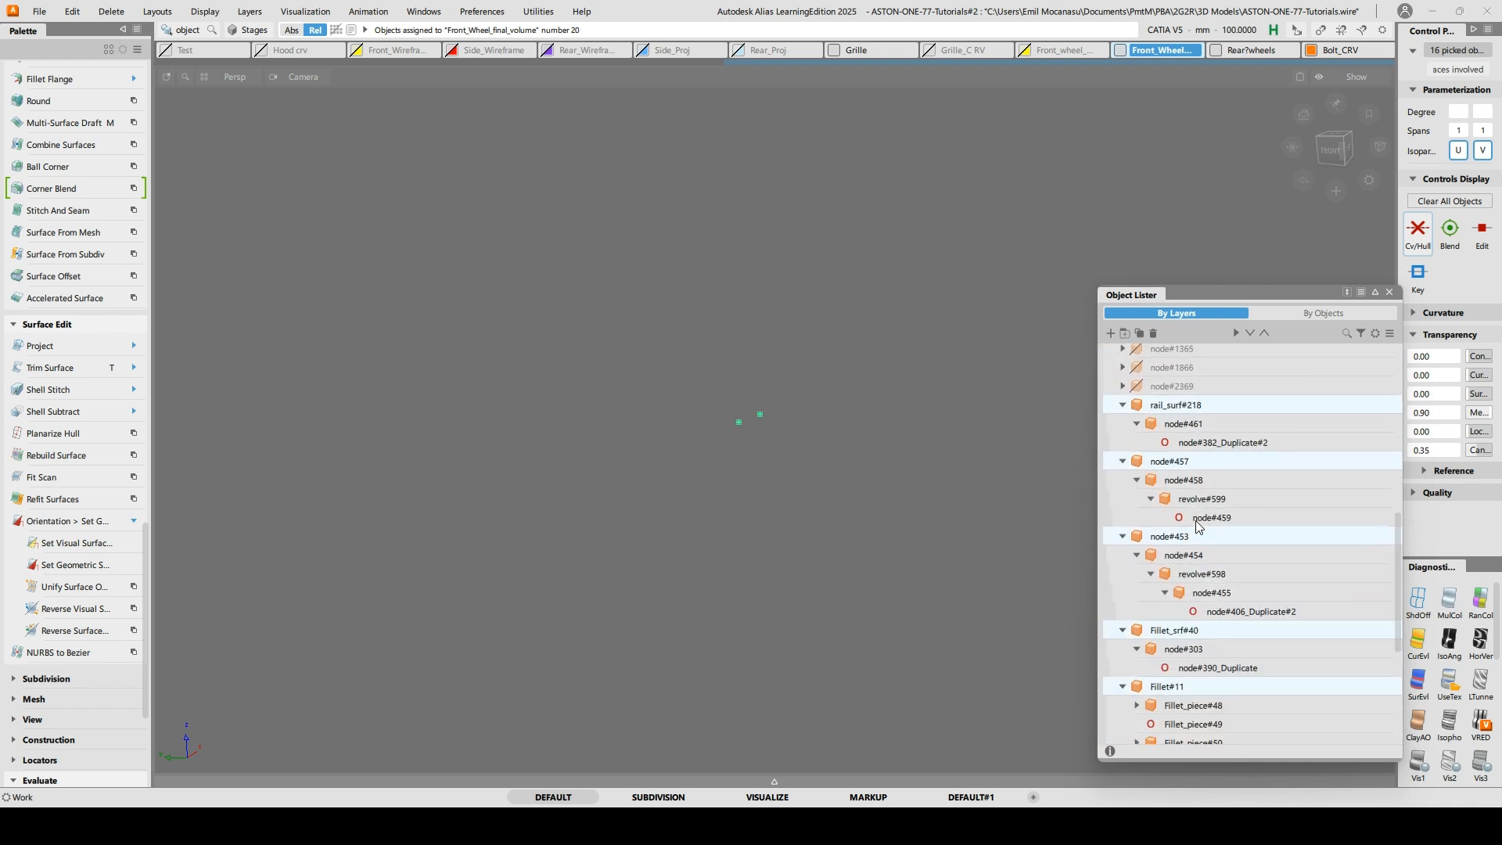
{"action": "scroll", "coordinate": [1197, 512], "scroll_direction": "down", "scroll_amount": 1}
{"action": "scroll", "coordinate": [1204, 371], "scroll_direction": "up", "scroll_amount": 1}
{"action": "left_click", "coordinate": [1201, 397]}
{"action": "scroll", "coordinate": [1273, 566], "scroll_direction": "down", "scroll_amount": 3}
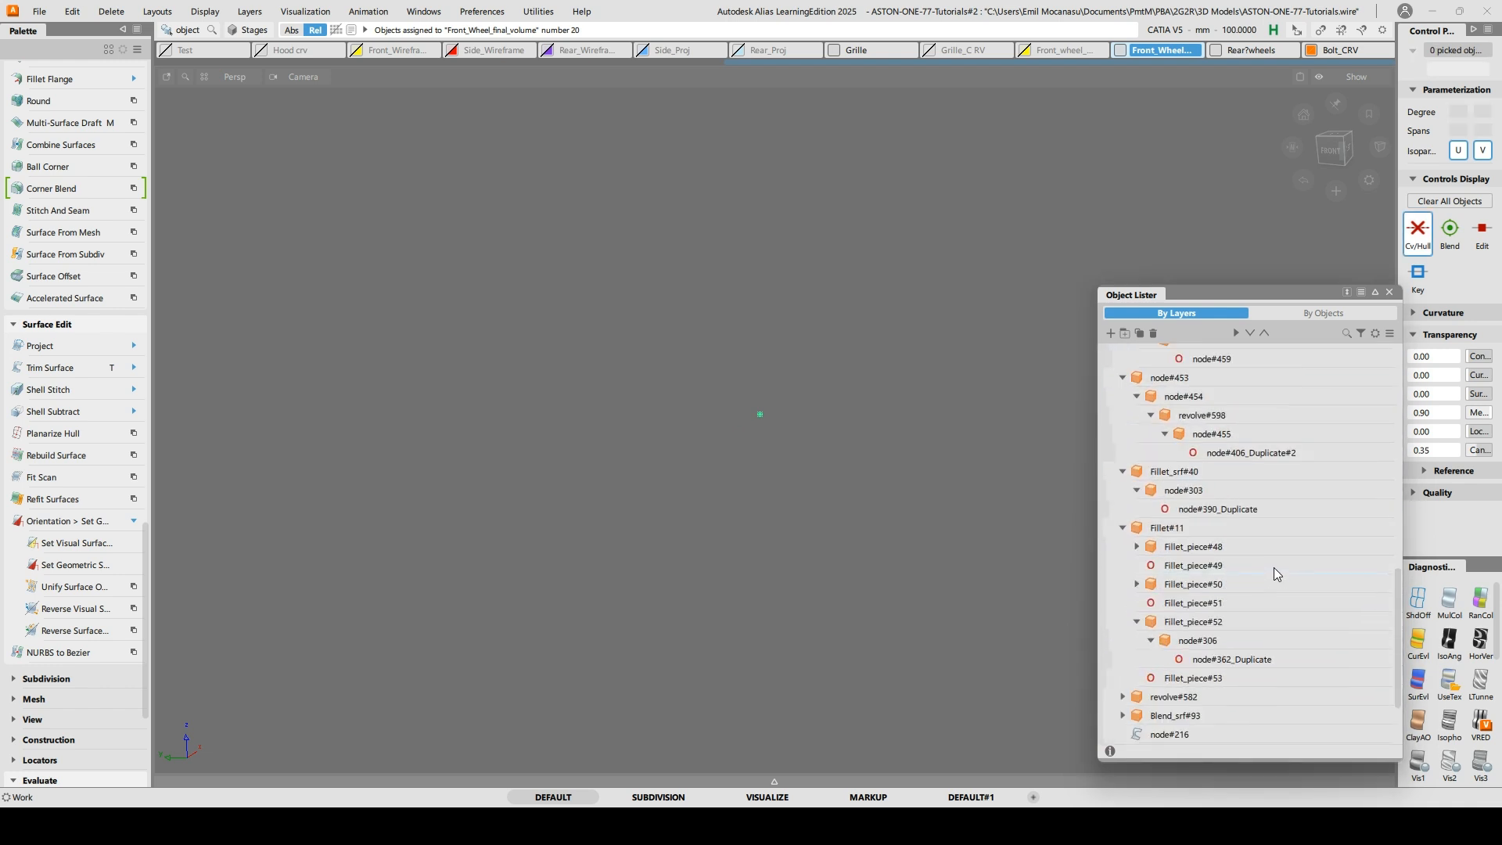
{"action": "scroll", "coordinate": [1274, 566], "scroll_direction": "down", "scroll_amount": 3}
{"action": "left_click", "coordinate": [1211, 697], "text": "shift"}
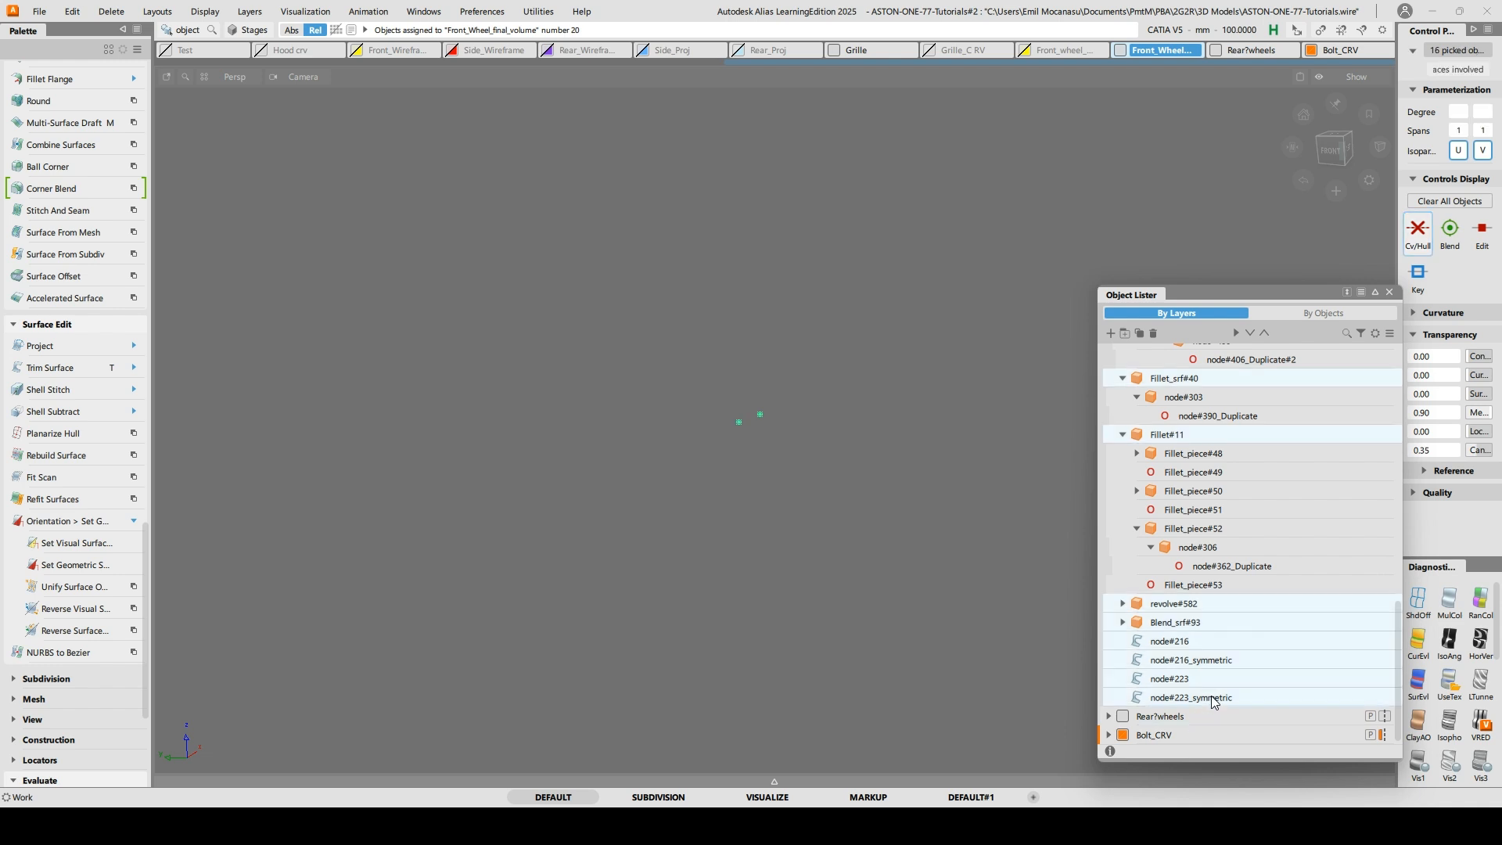
{"action": "key", "text": "Delete"}
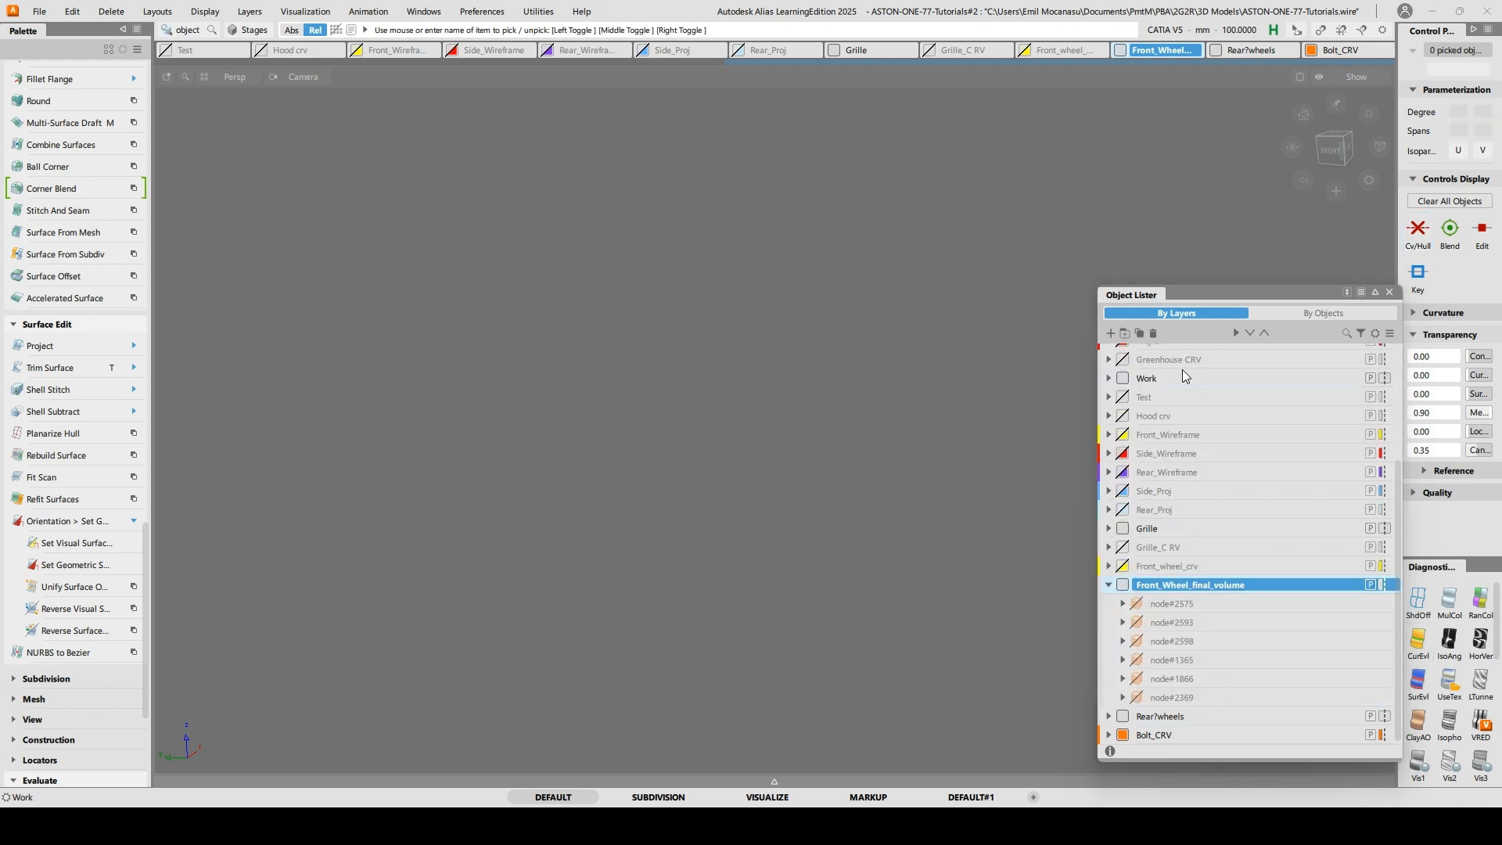
Unhide all objects and bring the car's front wheels into a close three-quarter view
{"action": "key", "text": "alt+v"}
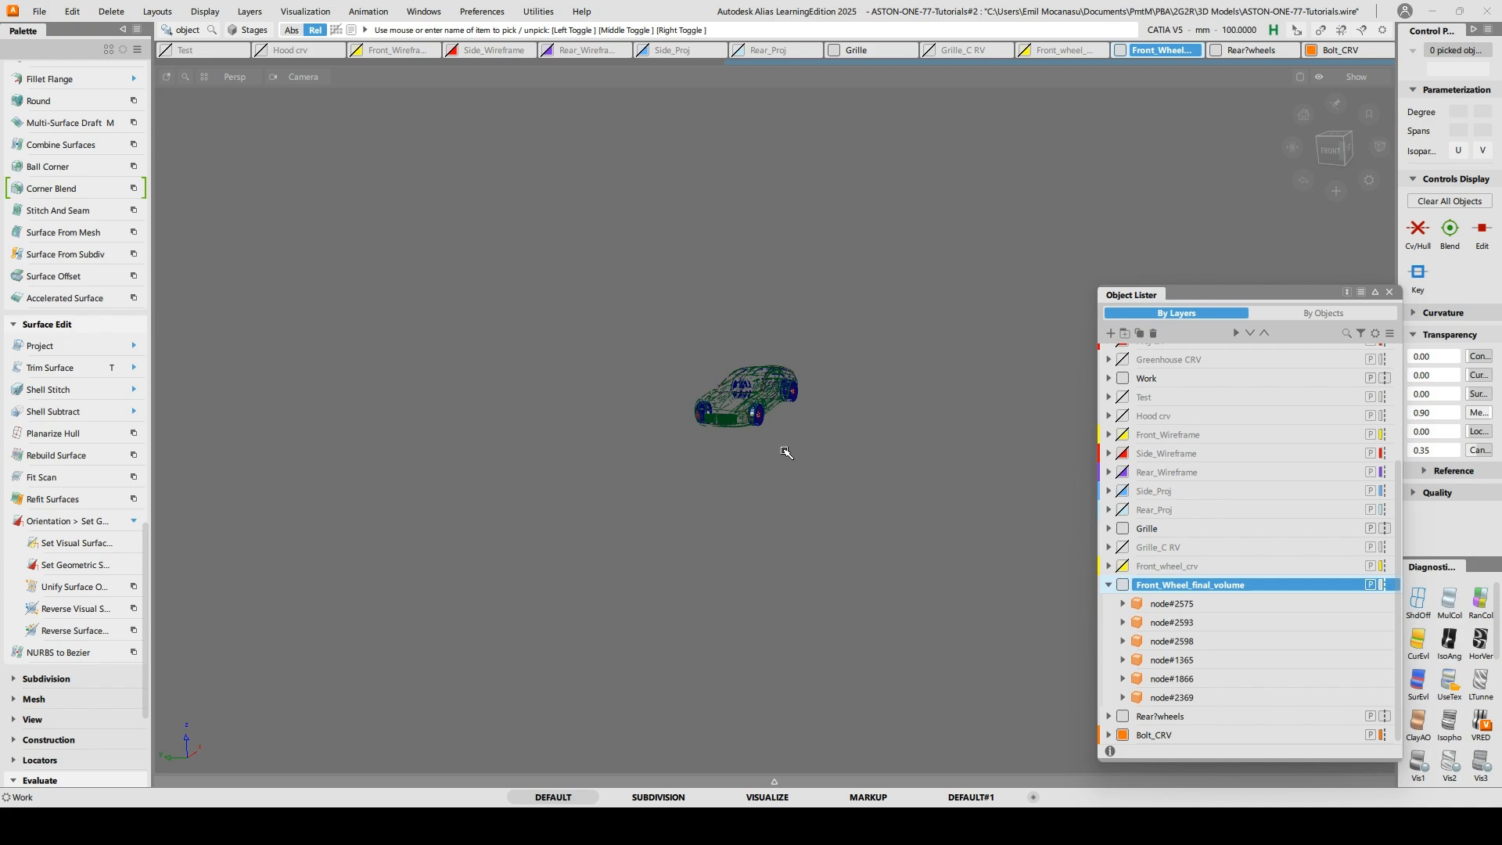
{"action": "left_click_drag", "start_coordinate": [721, 409], "coordinate": [832, 742], "text": "alt+shift"}
{"action": "left_click_drag", "start_coordinate": [685, 435], "coordinate": [875, 657], "text": "alt+shift"}
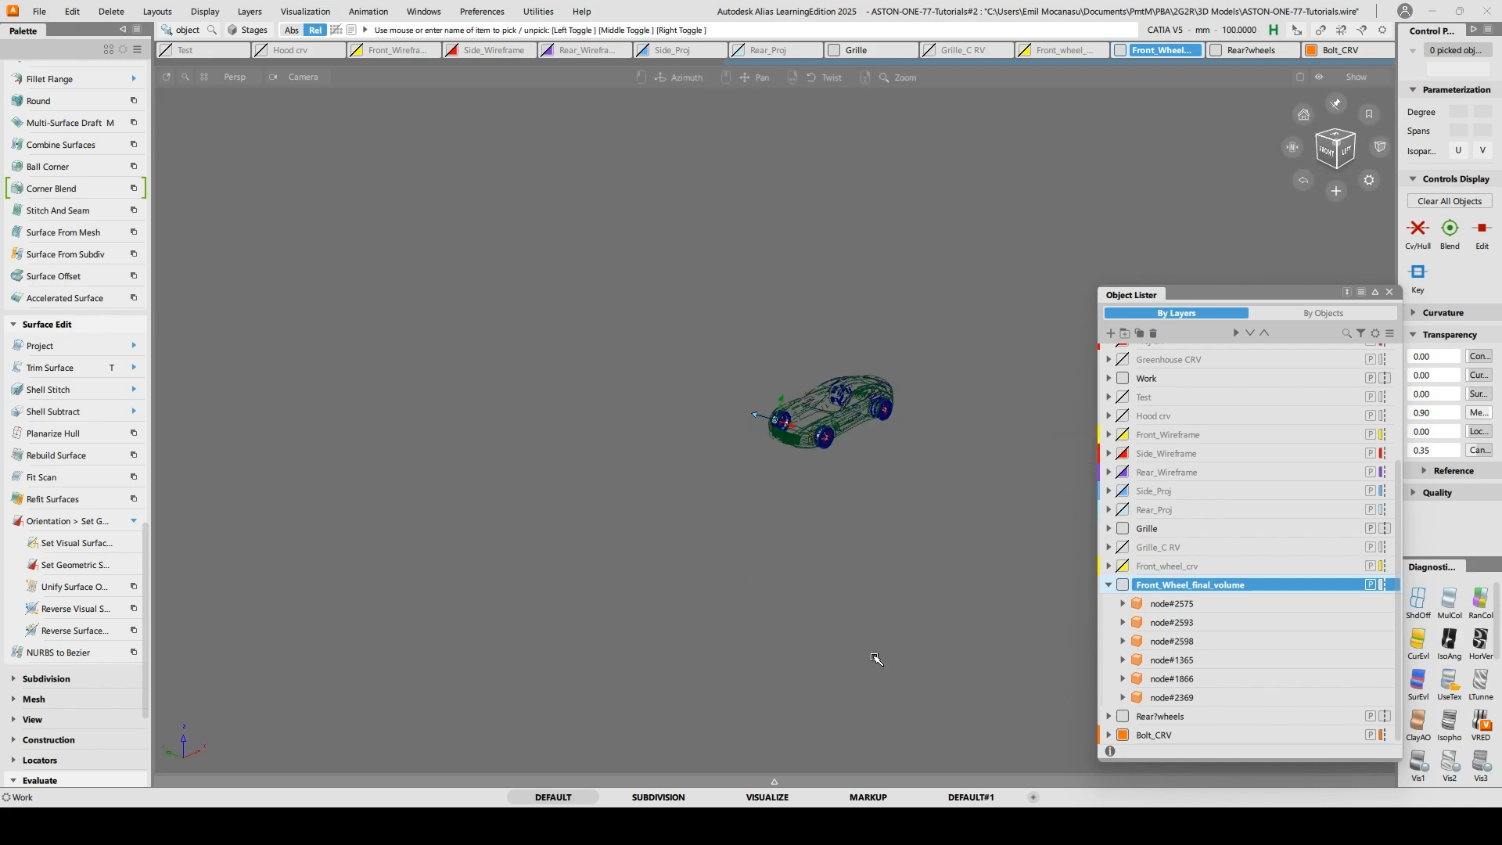
{"action": "right_click_drag", "start_coordinate": [876, 663], "coordinate": [892, 583], "text": "alt+shift"}
{"action": "middle_click_drag", "start_coordinate": [892, 583], "coordinate": [595, 517], "text": "alt+shift"}
{"action": "left_click_drag", "start_coordinate": [898, 568], "coordinate": [915, 537], "text": "alt+shift"}
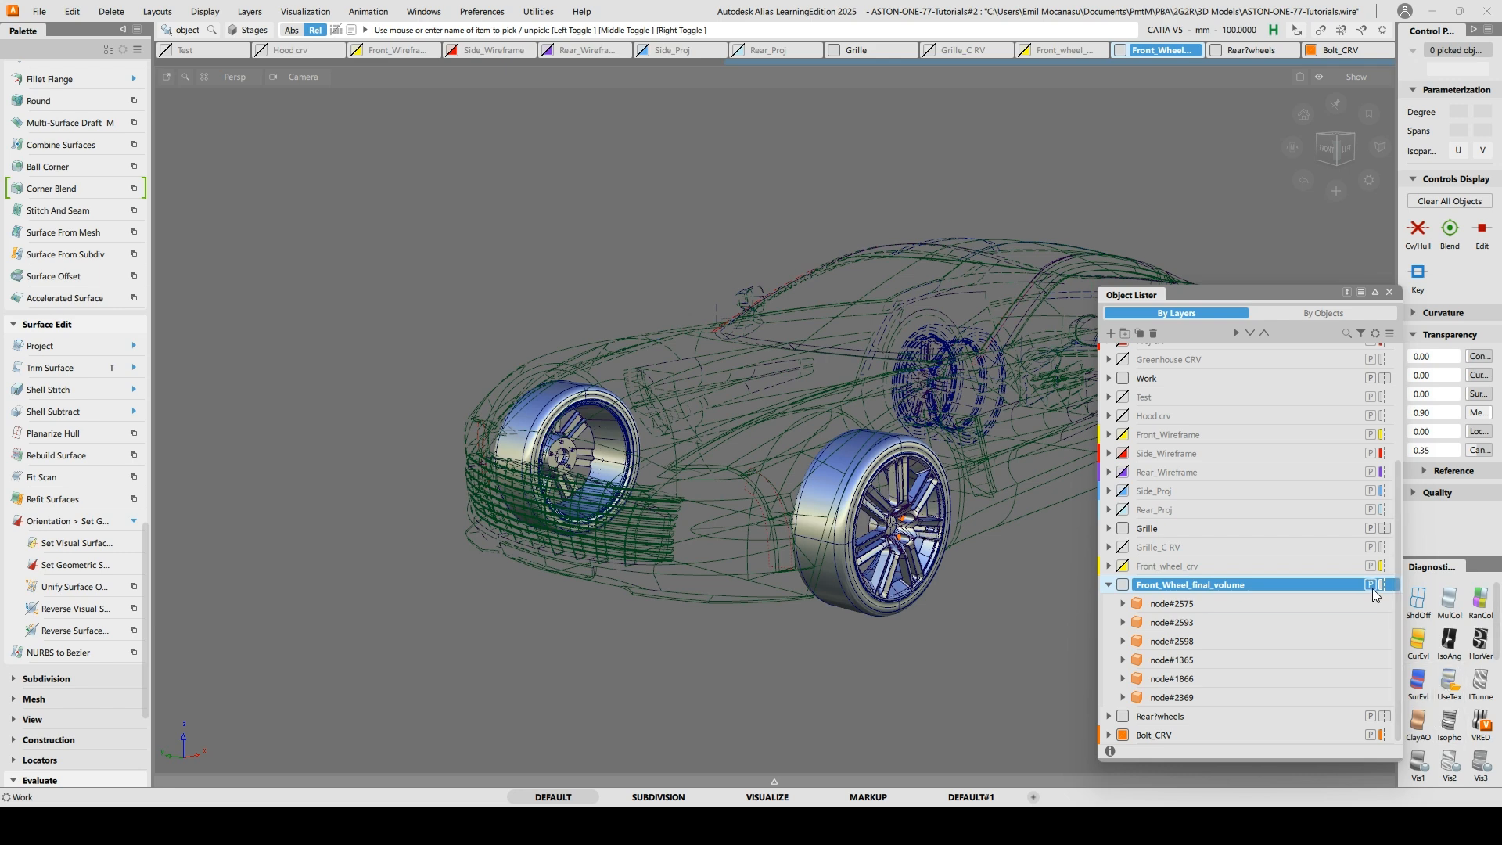
Review the layer Symmetry Plane options, including Create Symmetric Geometry, without applying any
{"action": "left_click", "coordinate": [160, 11]}
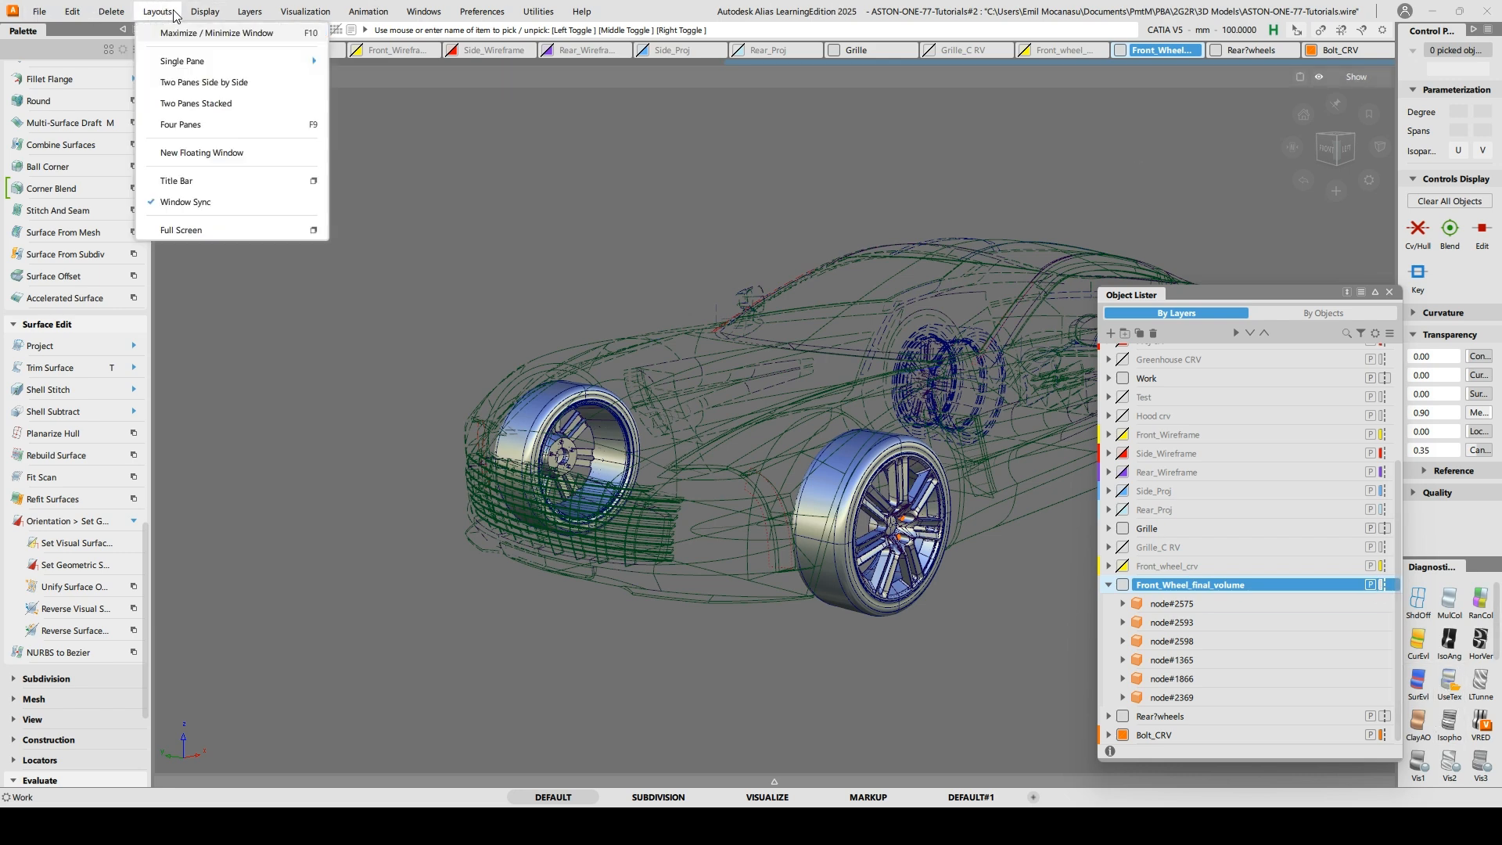
{"action": "mouse_move", "coordinate": [249, 11]}
{"action": "mouse_move", "coordinate": [407, 269]}
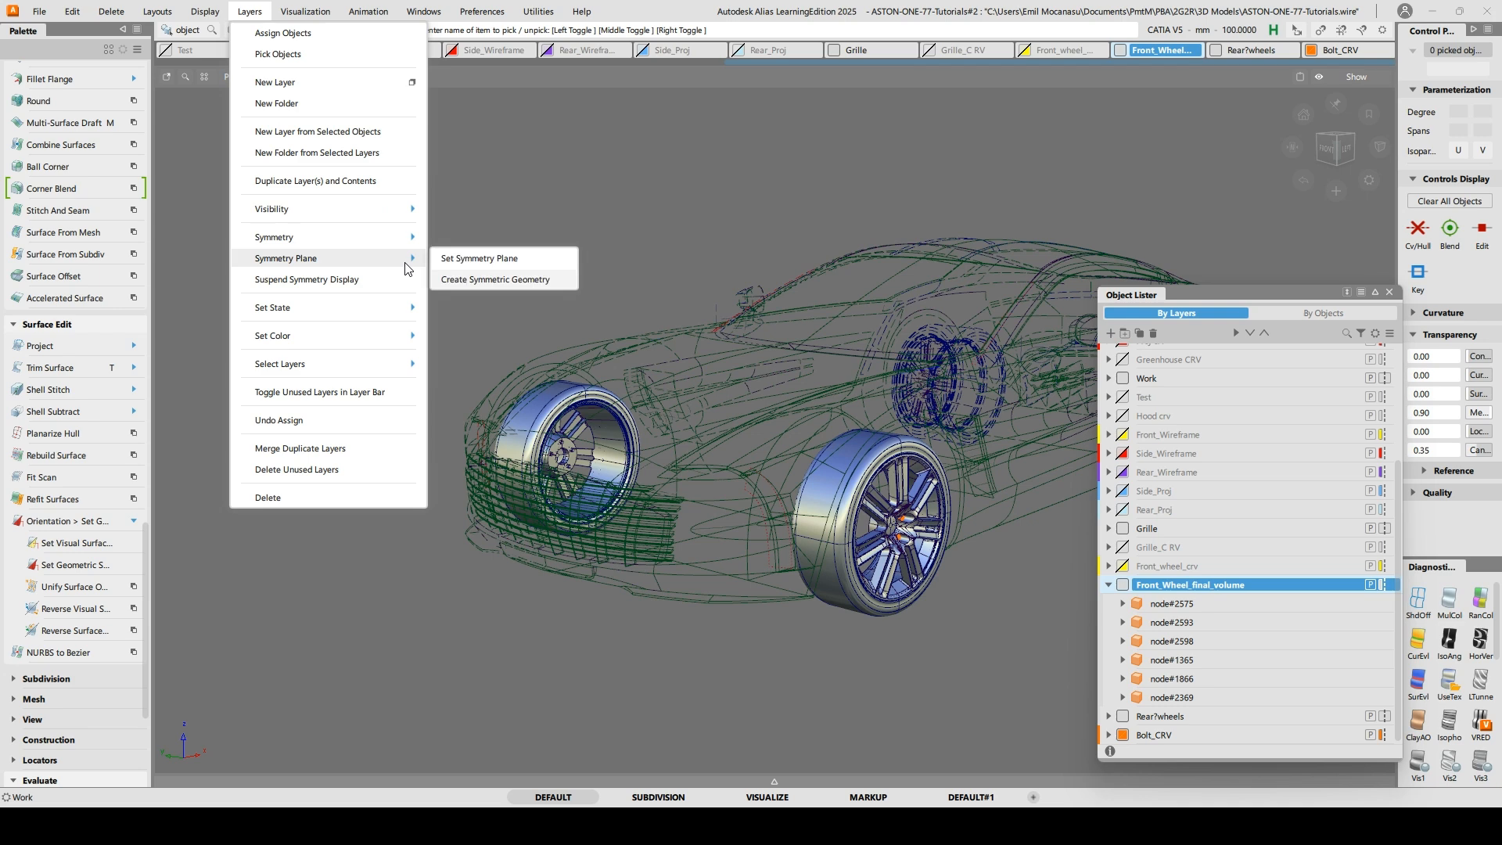
{"action": "left_click", "coordinate": [669, 205]}
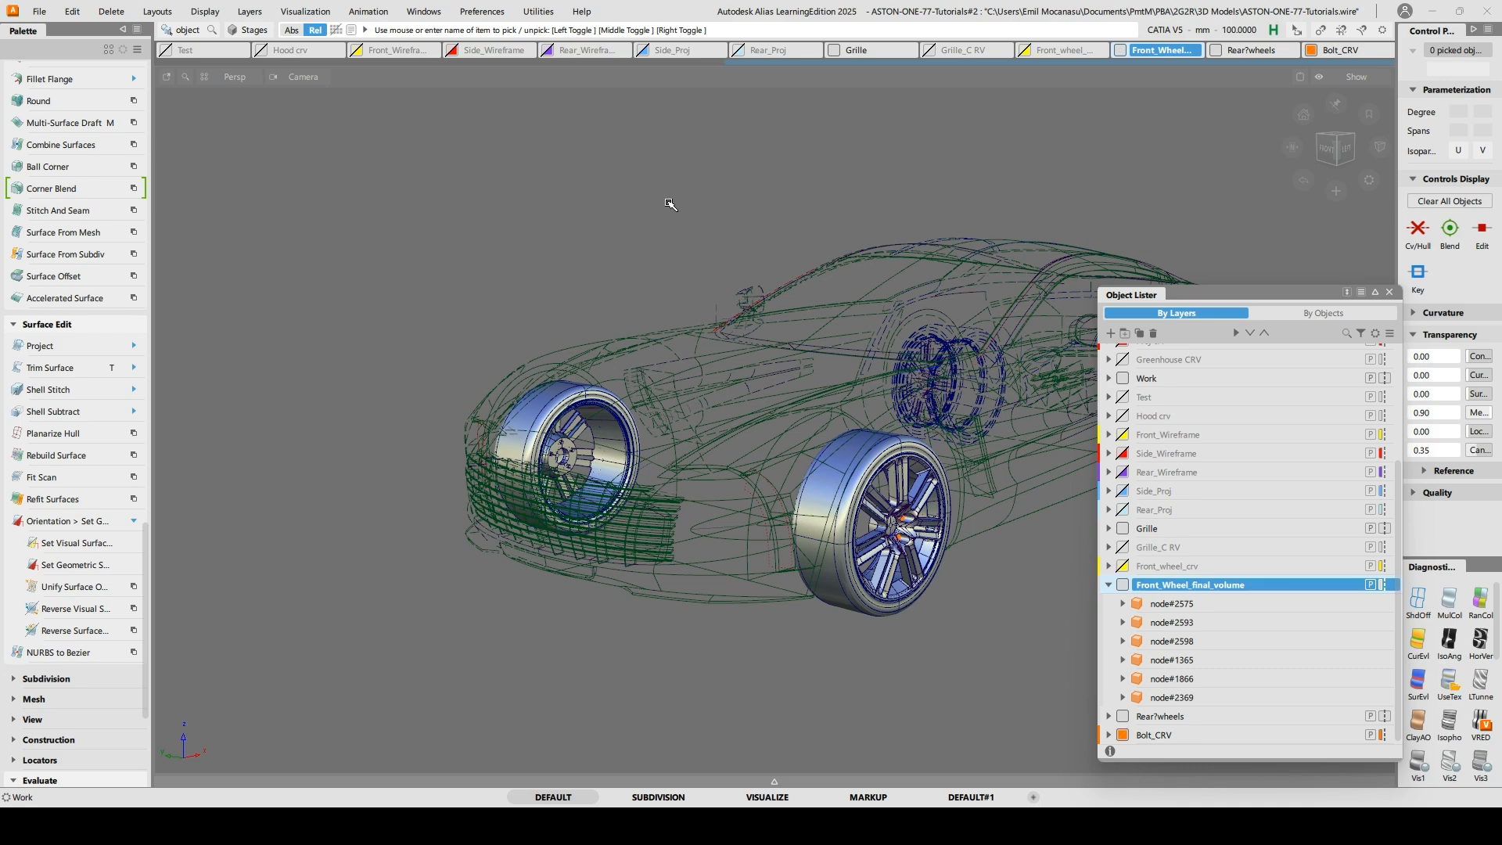
Close the Object Lister and display the whole car shaded, framed around the front wheel
{"action": "left_click", "coordinate": [1389, 292]}
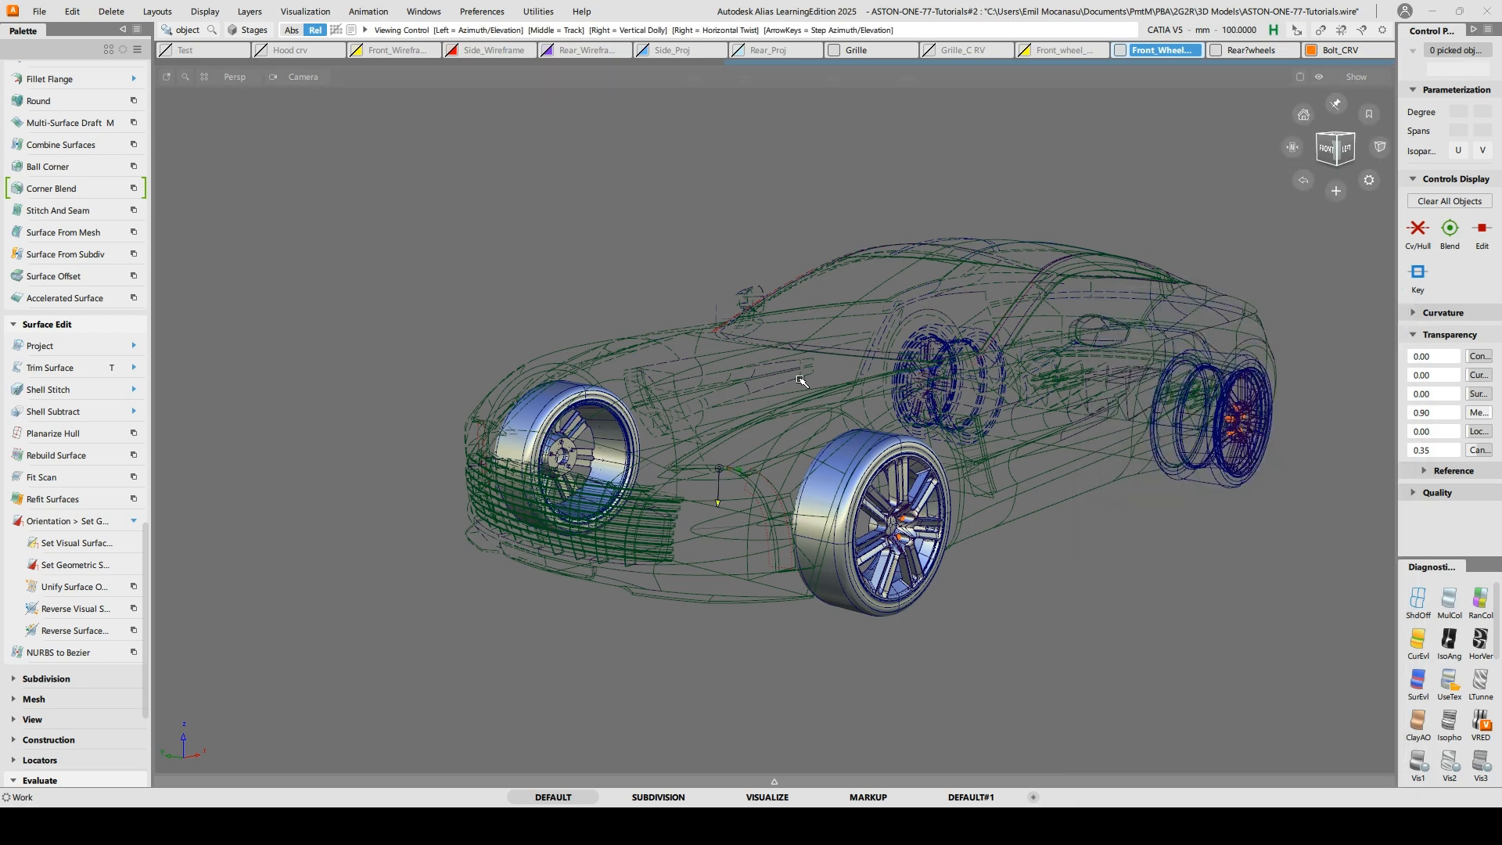
{"action": "left_click_drag", "start_coordinate": [802, 381], "coordinate": [1220, 564], "text": "alt+shift"}
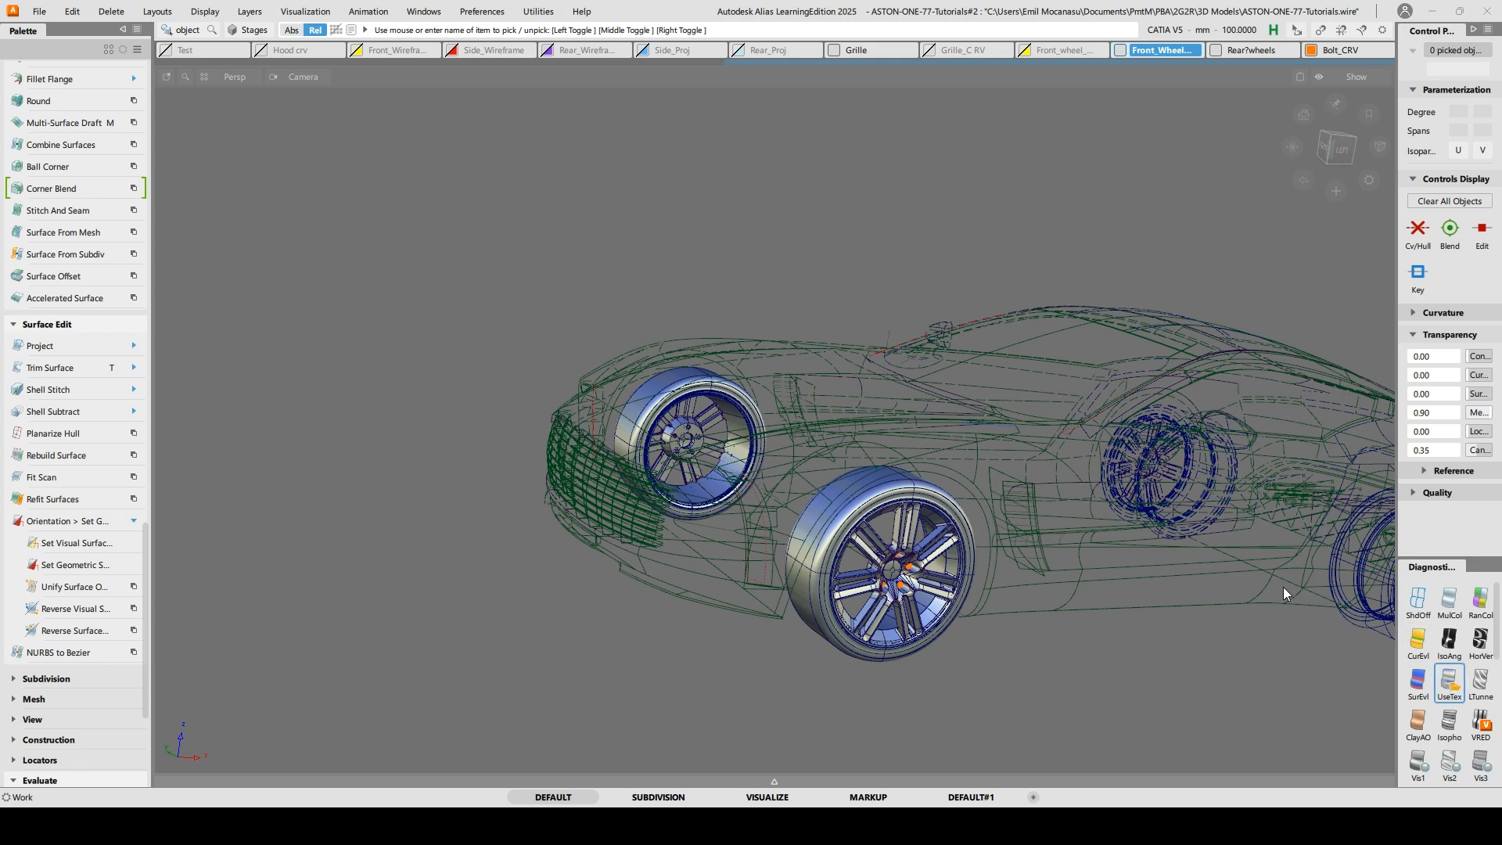
{"action": "left_click_drag", "start_coordinate": [748, 555], "coordinate": [808, 565], "text": "alt+shift"}
{"action": "mouse_move", "coordinate": [808, 564]}
{"action": "right_mouse_down", "text": "alt+shift"}
{"action": "mouse_move", "coordinate": [890, 594]}
{"action": "mouse_move", "coordinate": [870, 596]}
{"action": "mouse_move", "coordinate": [841, 524]}
{"action": "mouse_move", "coordinate": [874, 599]}
{"action": "mouse_move", "coordinate": [880, 662]}
{"action": "right_mouse_up", "text": "alt+shift"}
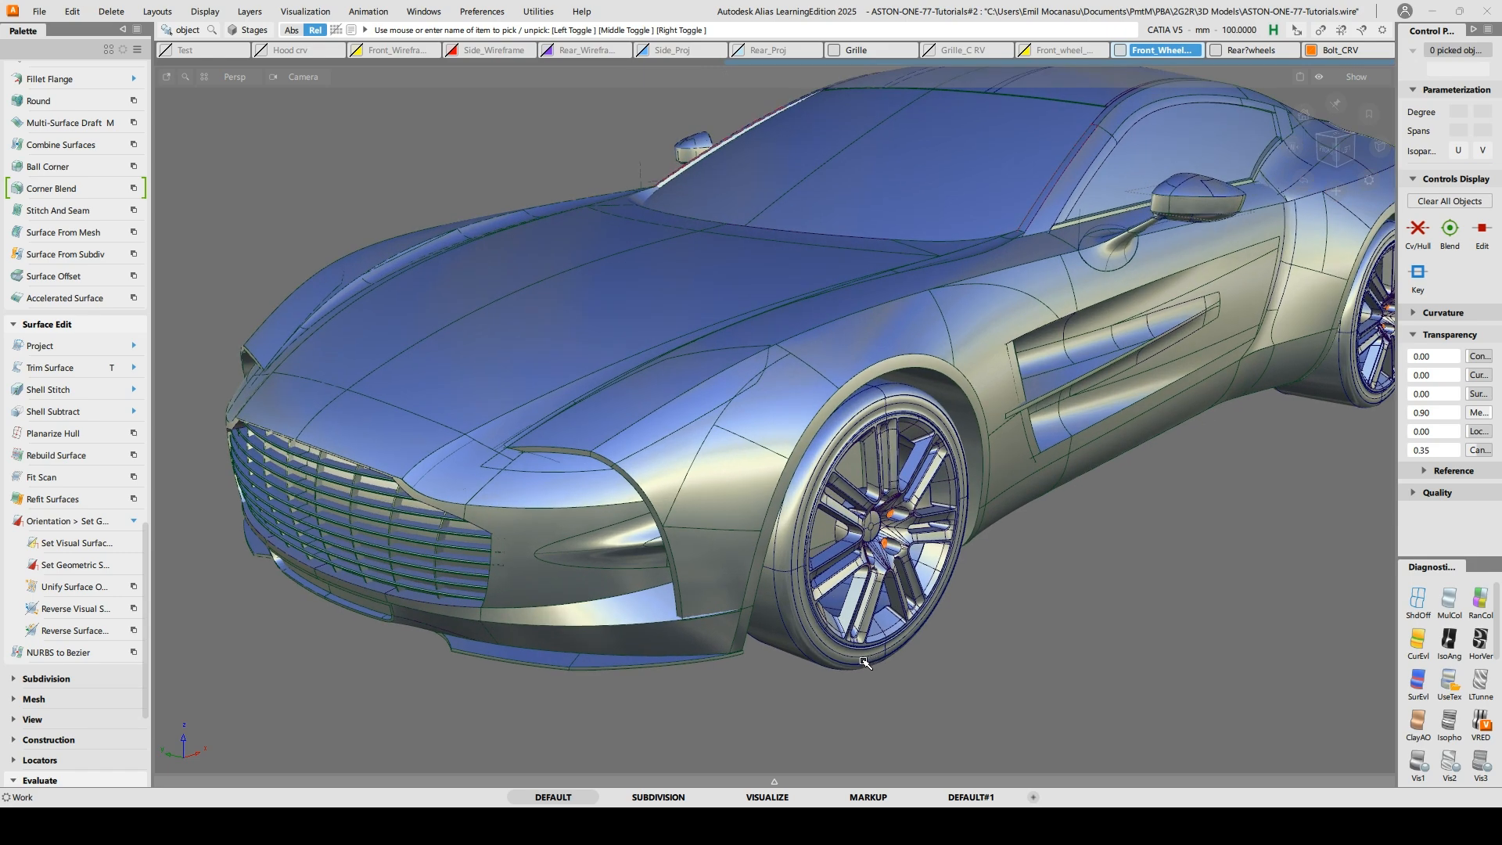
Pick the front tyre from each side of the car to check its mirrored counterpart
{"action": "left_click", "coordinate": [865, 663]}
{"action": "left_click_drag", "start_coordinate": [880, 533], "coordinate": [815, 470], "text": "alt+shift"}
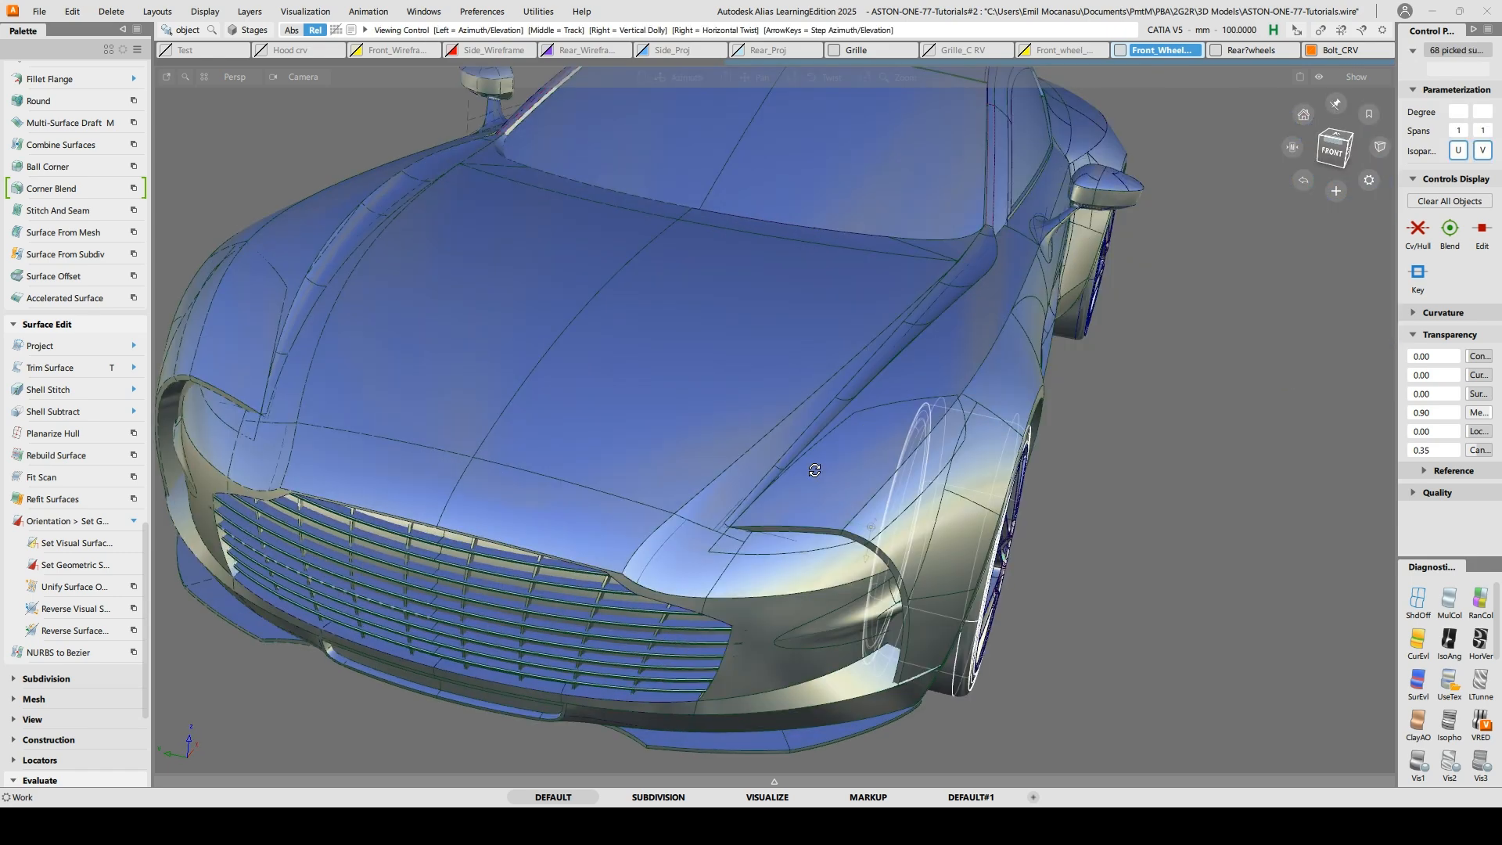
{"action": "middle_click_drag", "start_coordinate": [814, 470], "coordinate": [1274, 445], "text": "alt+shift"}
{"action": "left_click_drag", "start_coordinate": [580, 412], "coordinate": [841, 422], "text": "alt+shift"}
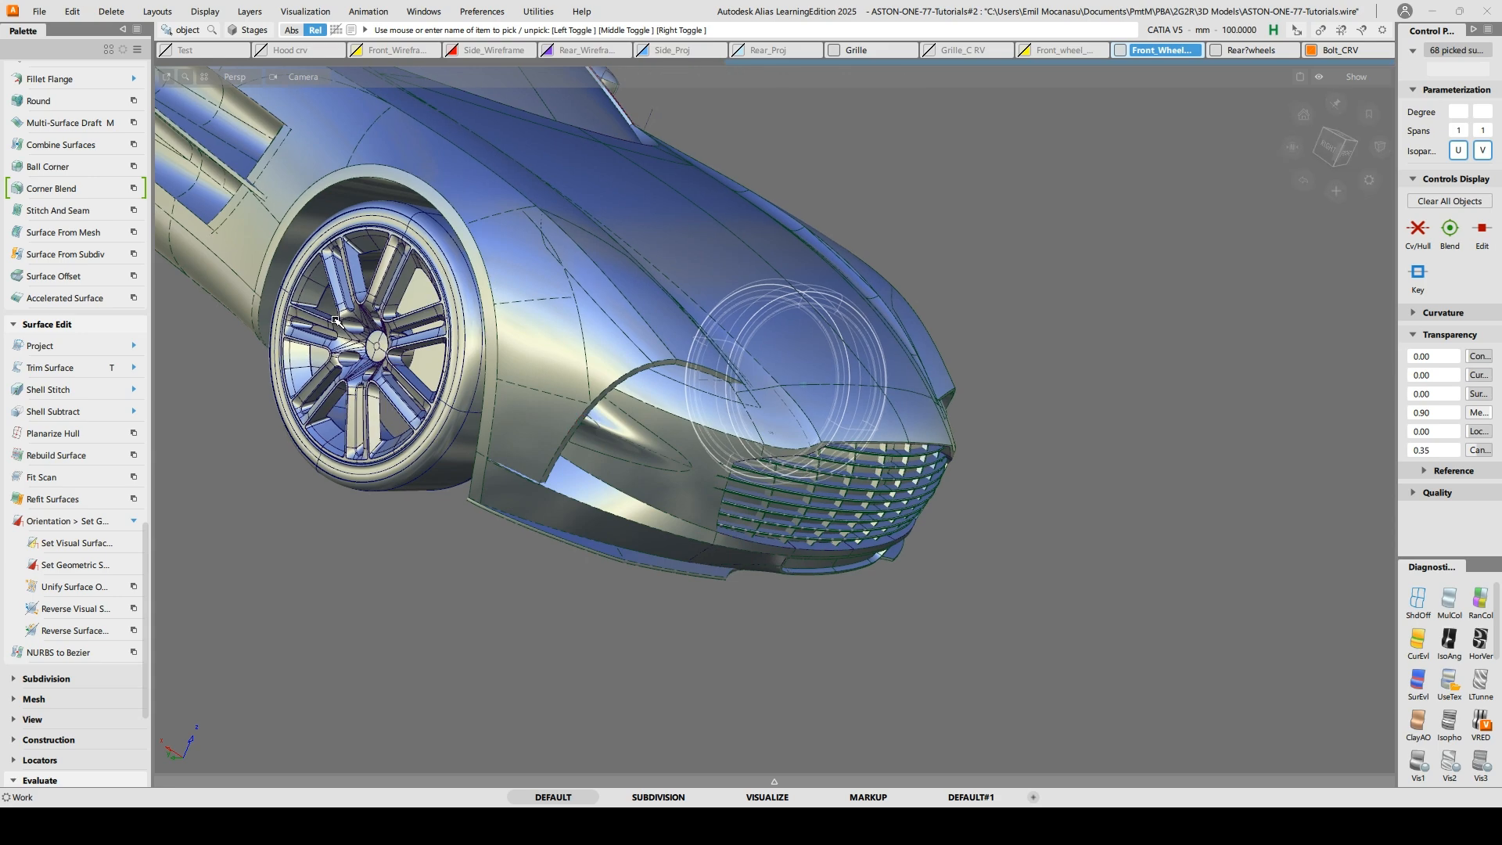
{"action": "left_click_drag", "start_coordinate": [335, 320], "coordinate": [452, 454], "text": "ctrl+shift"}
{"action": "left_click", "coordinate": [422, 487]}
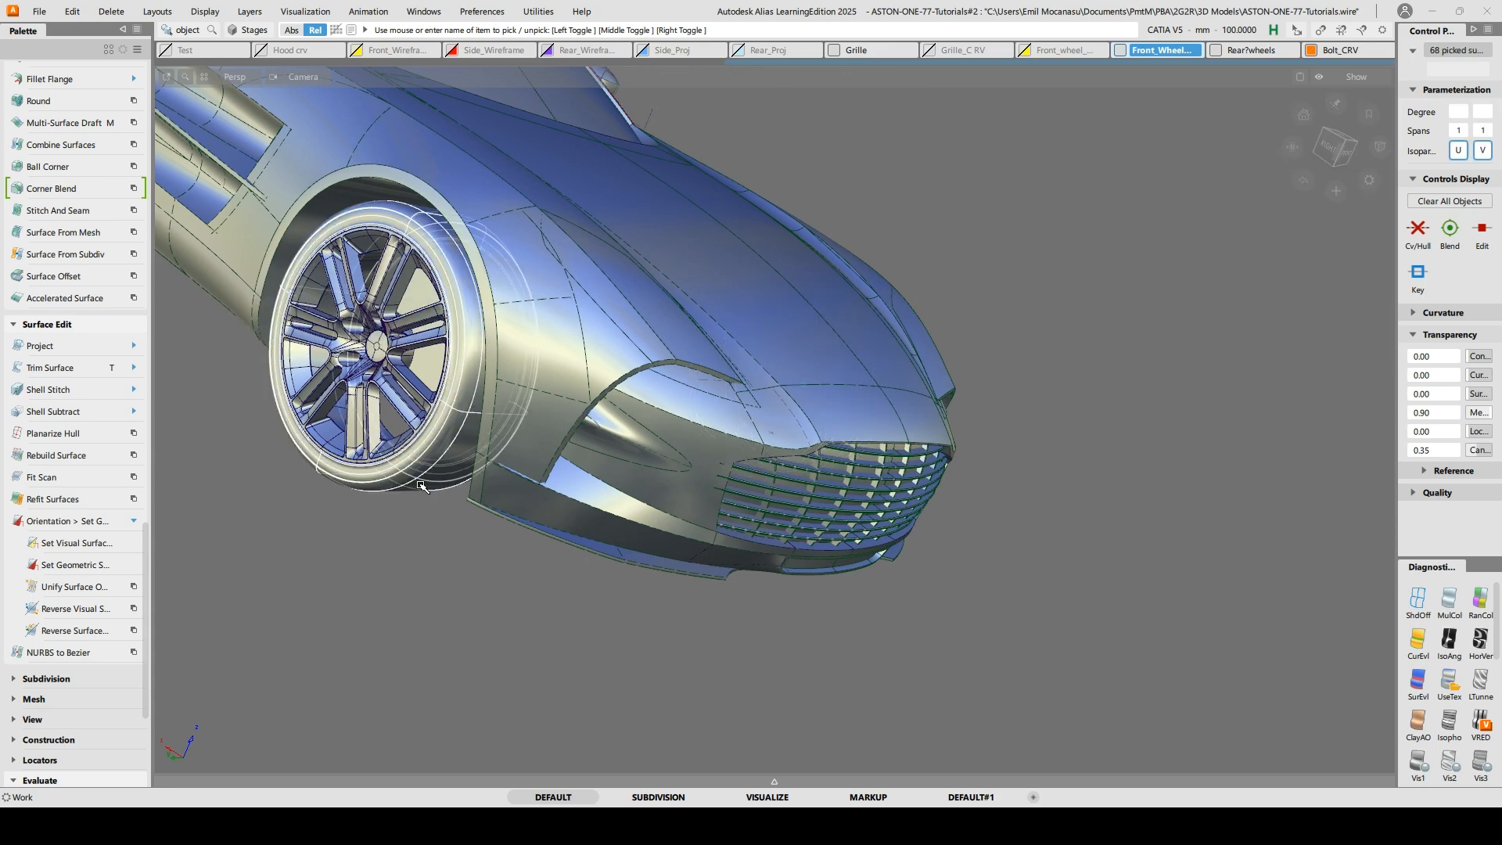
Examine the picked tyre and the opposite front wheel around the car's nose, close in on the wheel bolts, and clear the selection
{"action": "left_click_drag", "start_coordinate": [744, 359], "coordinate": [495, 228], "text": "alt+shift"}
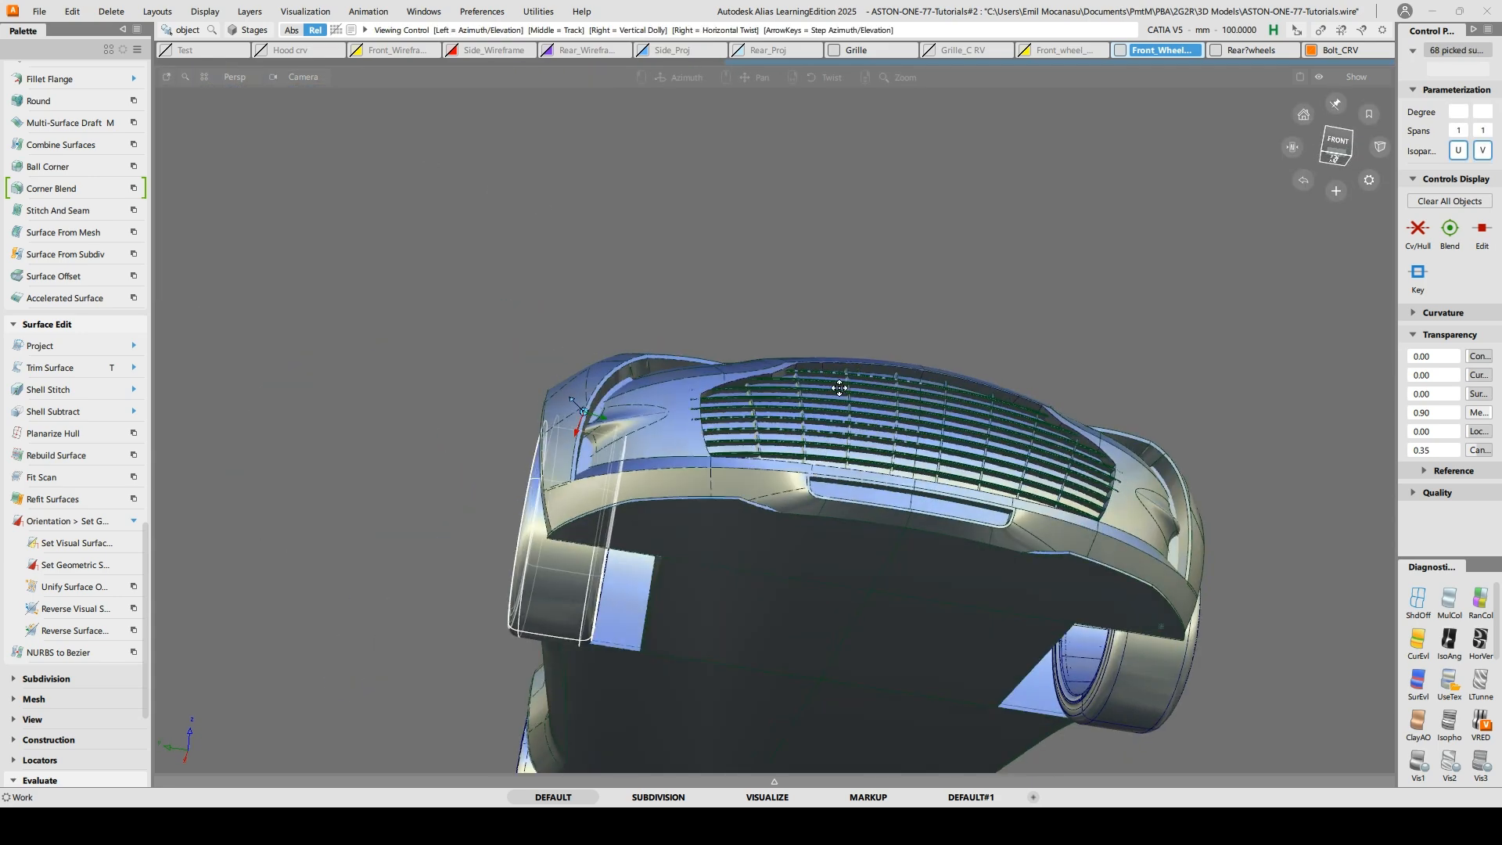
{"action": "middle_click_drag", "start_coordinate": [875, 457], "coordinate": [851, 365], "text": "alt+shift"}
{"action": "left_click_drag", "start_coordinate": [851, 365], "coordinate": [1249, 571], "text": "alt+shift"}
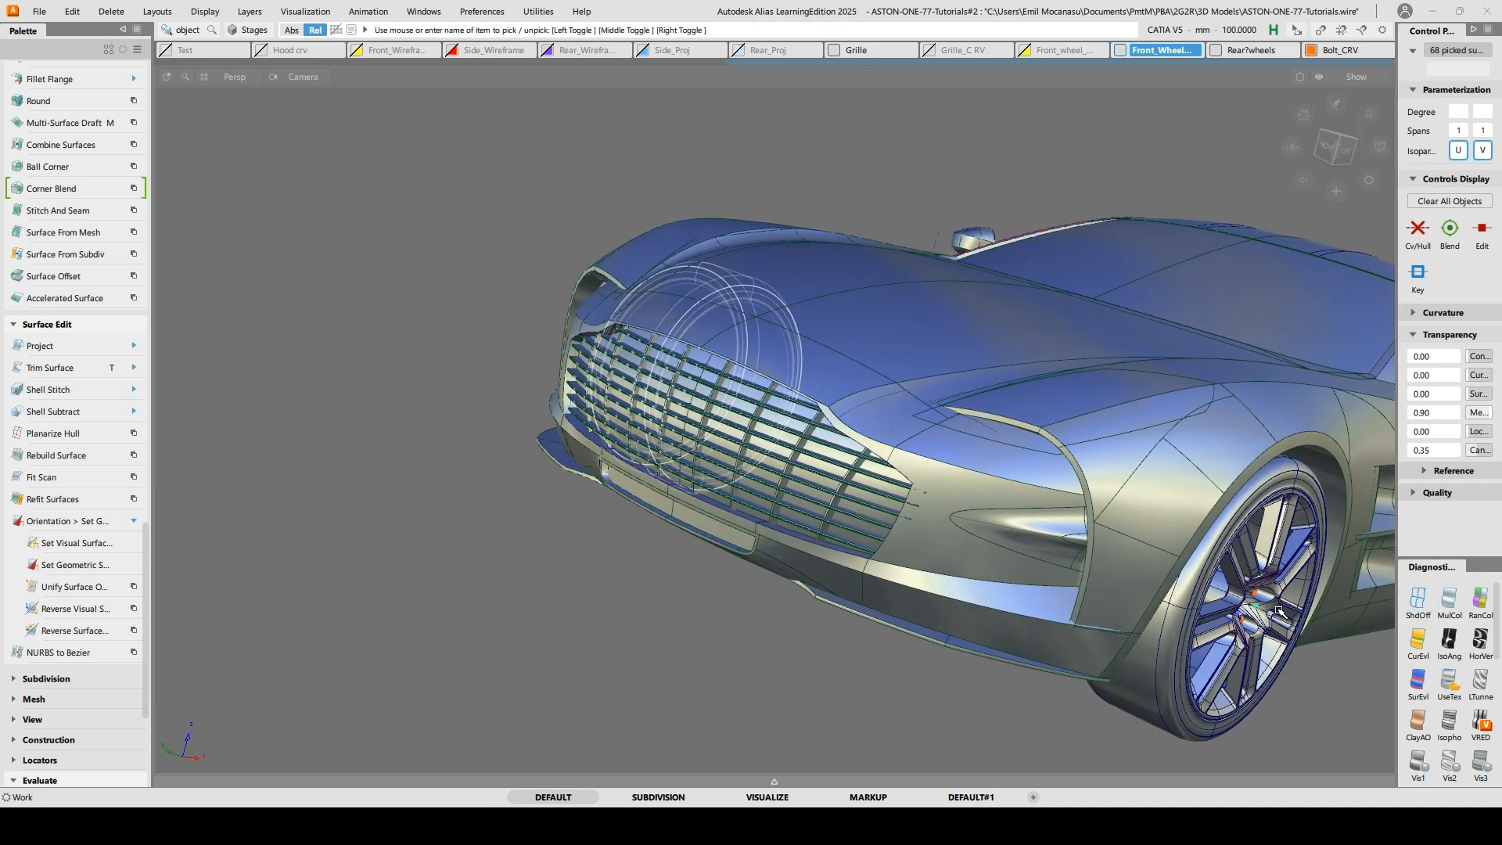
{"action": "left_click_drag", "start_coordinate": [612, 287], "coordinate": [895, 514], "text": "alt+shift"}
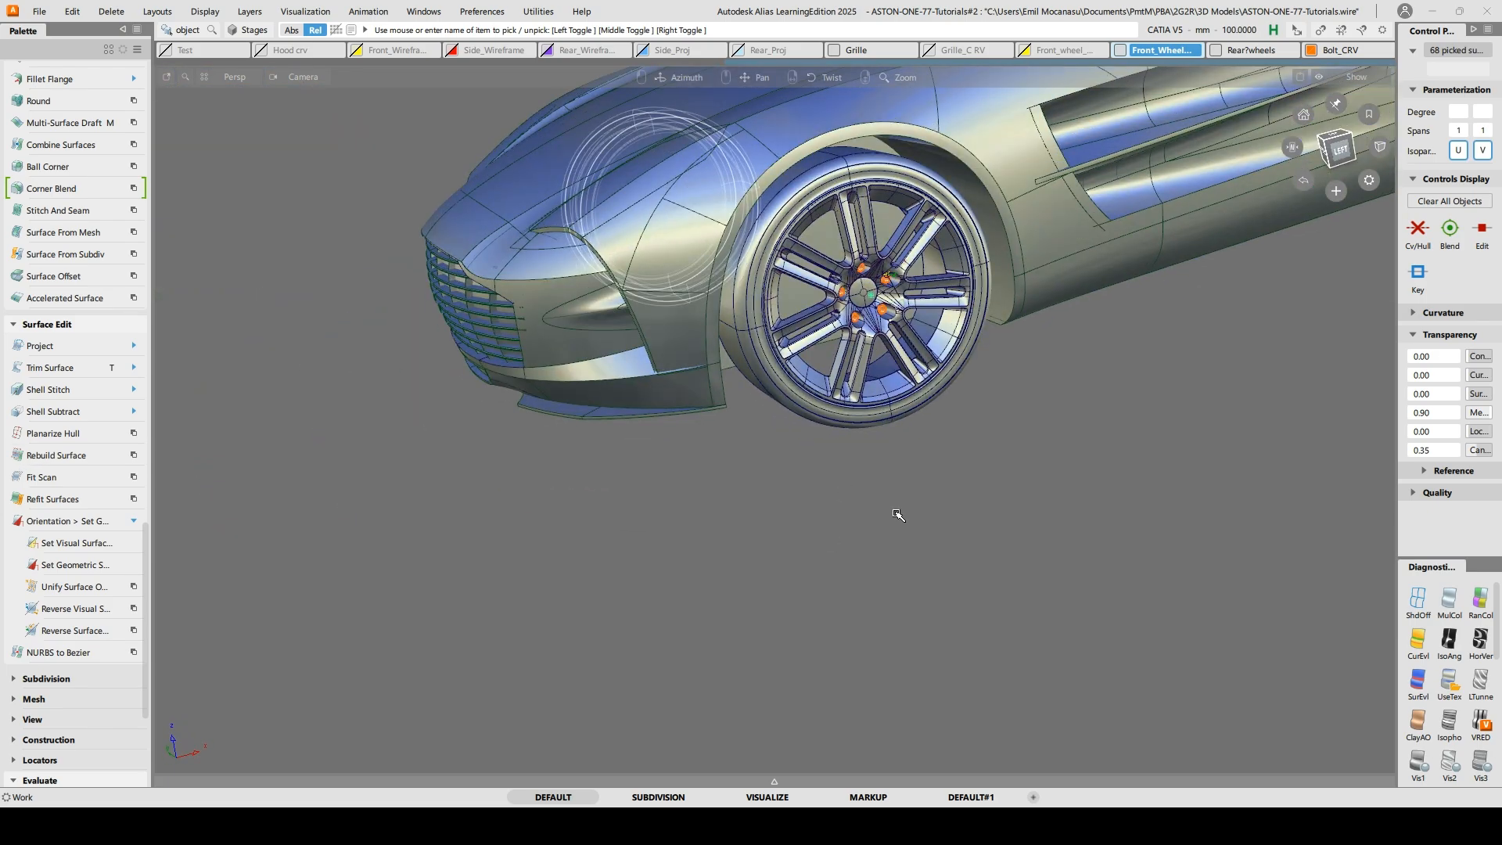
{"action": "right_click_drag", "start_coordinate": [894, 513], "coordinate": [691, 462], "text": "alt+shift"}
{"action": "left_click_drag", "start_coordinate": [691, 463], "coordinate": [1026, 440], "text": "alt+shift"}
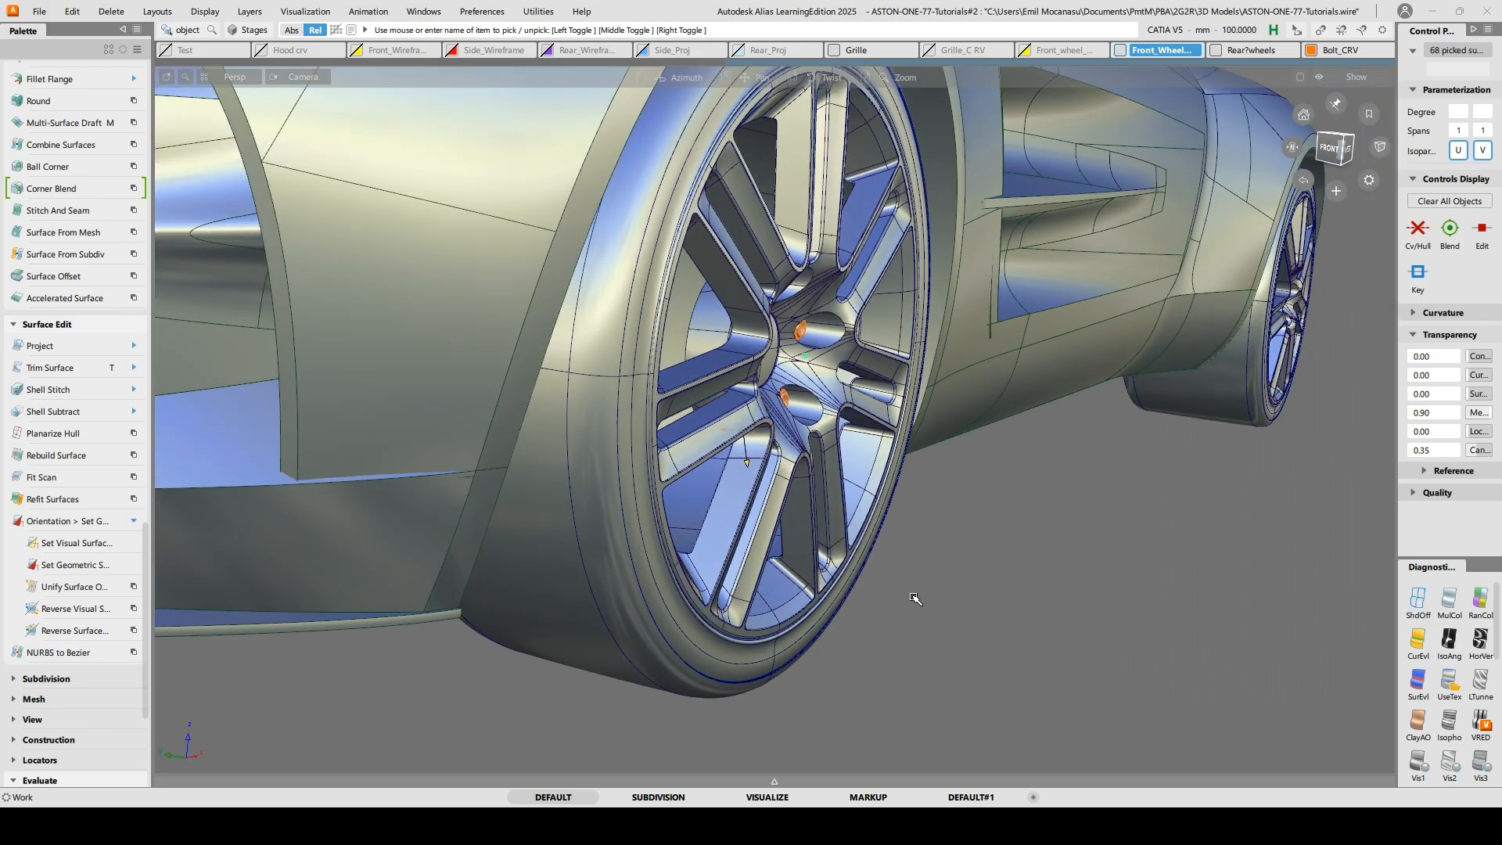
{"action": "left_click_drag", "start_coordinate": [923, 568], "coordinate": [735, 575], "text": "alt+shift"}
{"action": "right_click_drag", "start_coordinate": [1018, 662], "coordinate": [1014, 600], "text": "alt+shift"}
{"action": "left_click_drag", "start_coordinate": [980, 213], "coordinate": [938, 313], "text": "alt+shift"}
{"action": "middle_click_drag", "start_coordinate": [1129, 298], "coordinate": [1040, 411], "text": "alt+shift"}
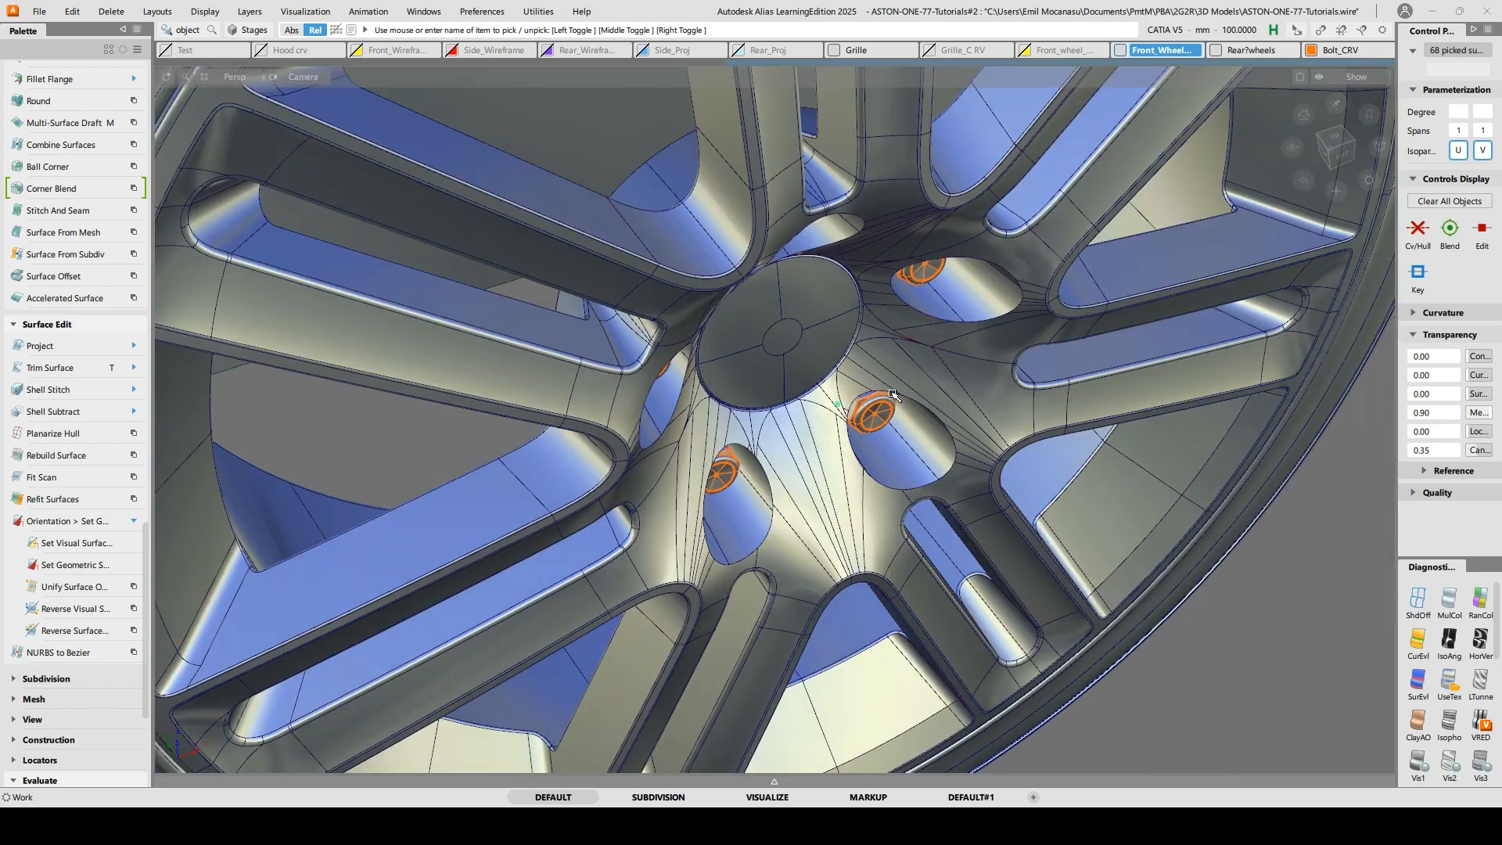
{"action": "left_click", "coordinate": [995, 411]}
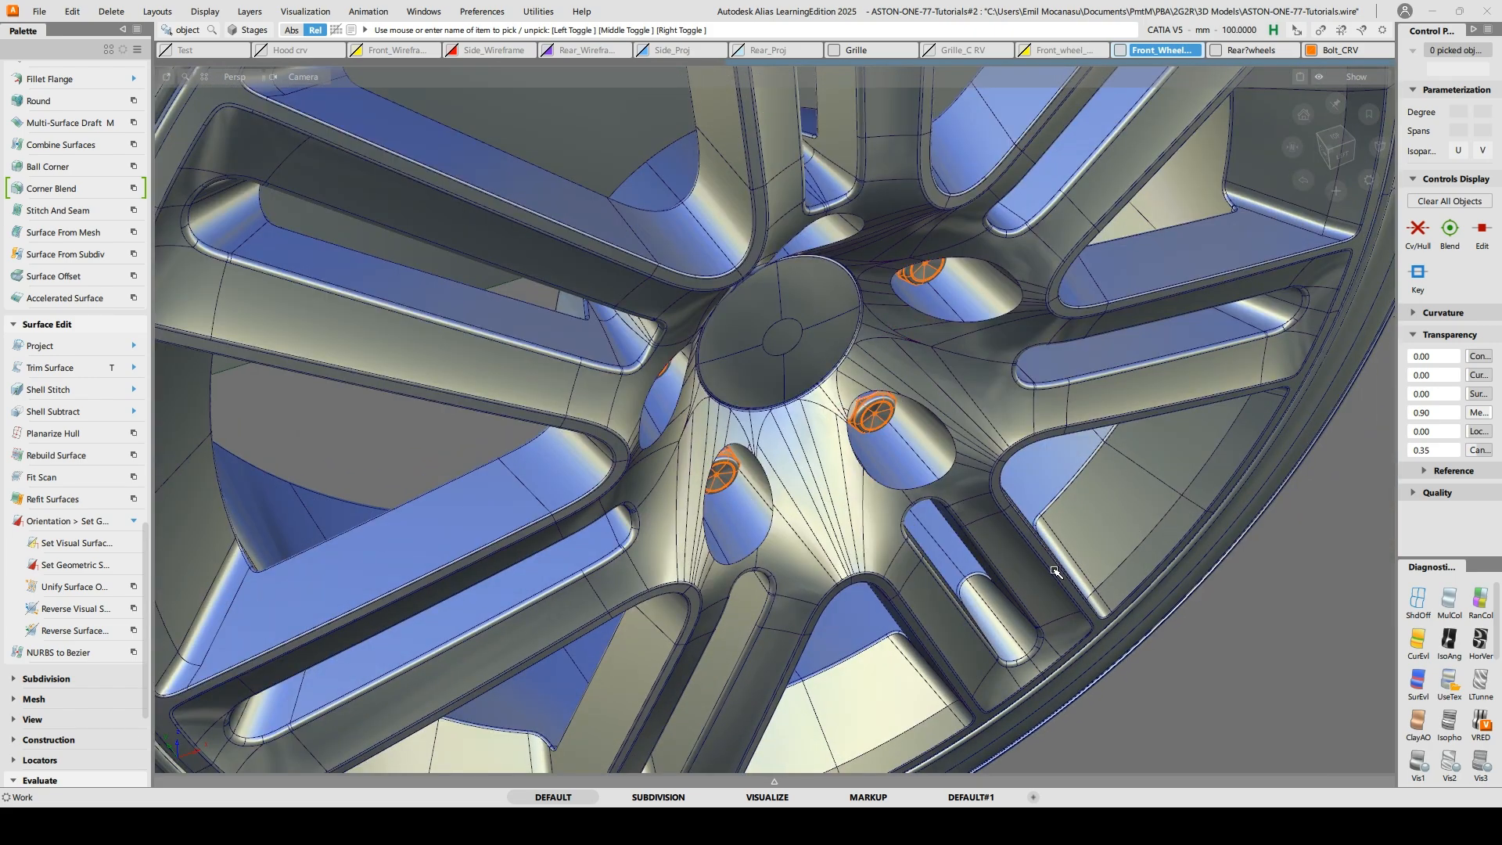
Pick the front wheel's rim and examine it from the front in an orthographic view
{"action": "left_click", "coordinate": [1010, 553]}
{"action": "left_click_drag", "start_coordinate": [983, 555], "coordinate": [1294, 491], "text": "alt+shift"}
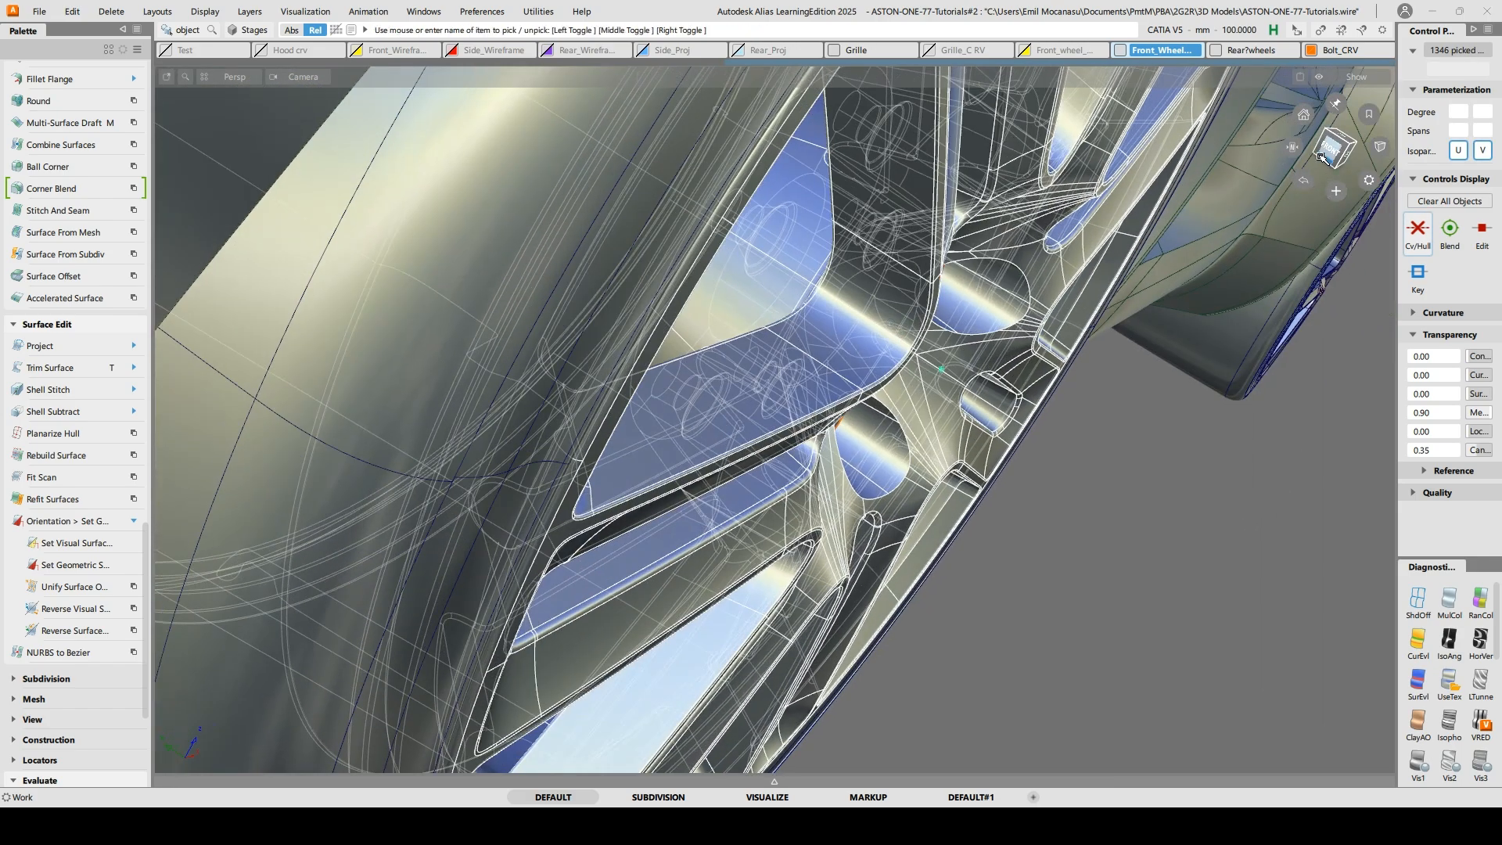
{"action": "left_click", "coordinate": [1331, 147]}
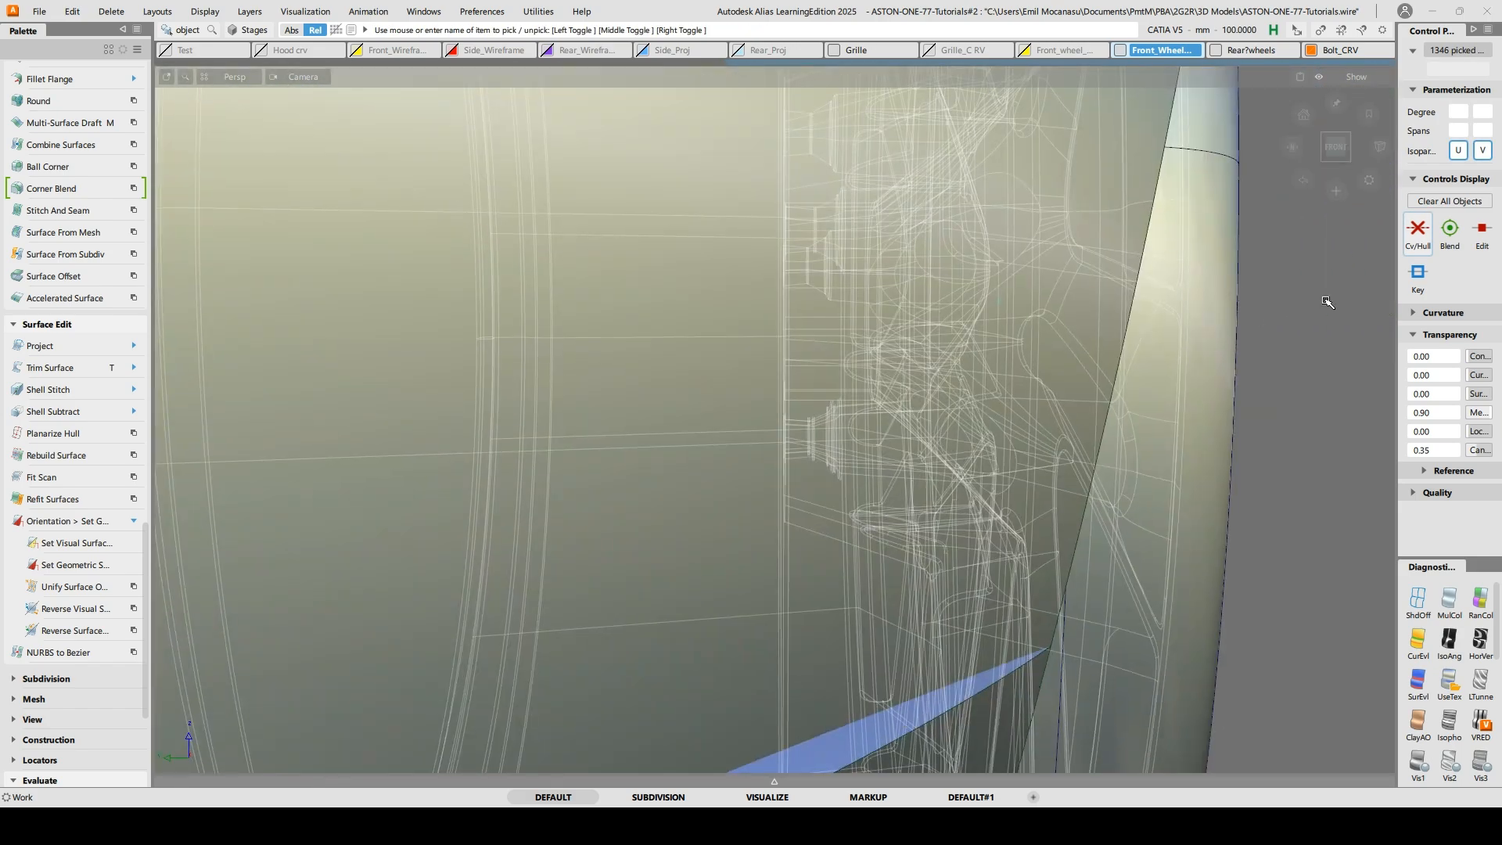
{"action": "left_click", "coordinate": [1380, 147]}
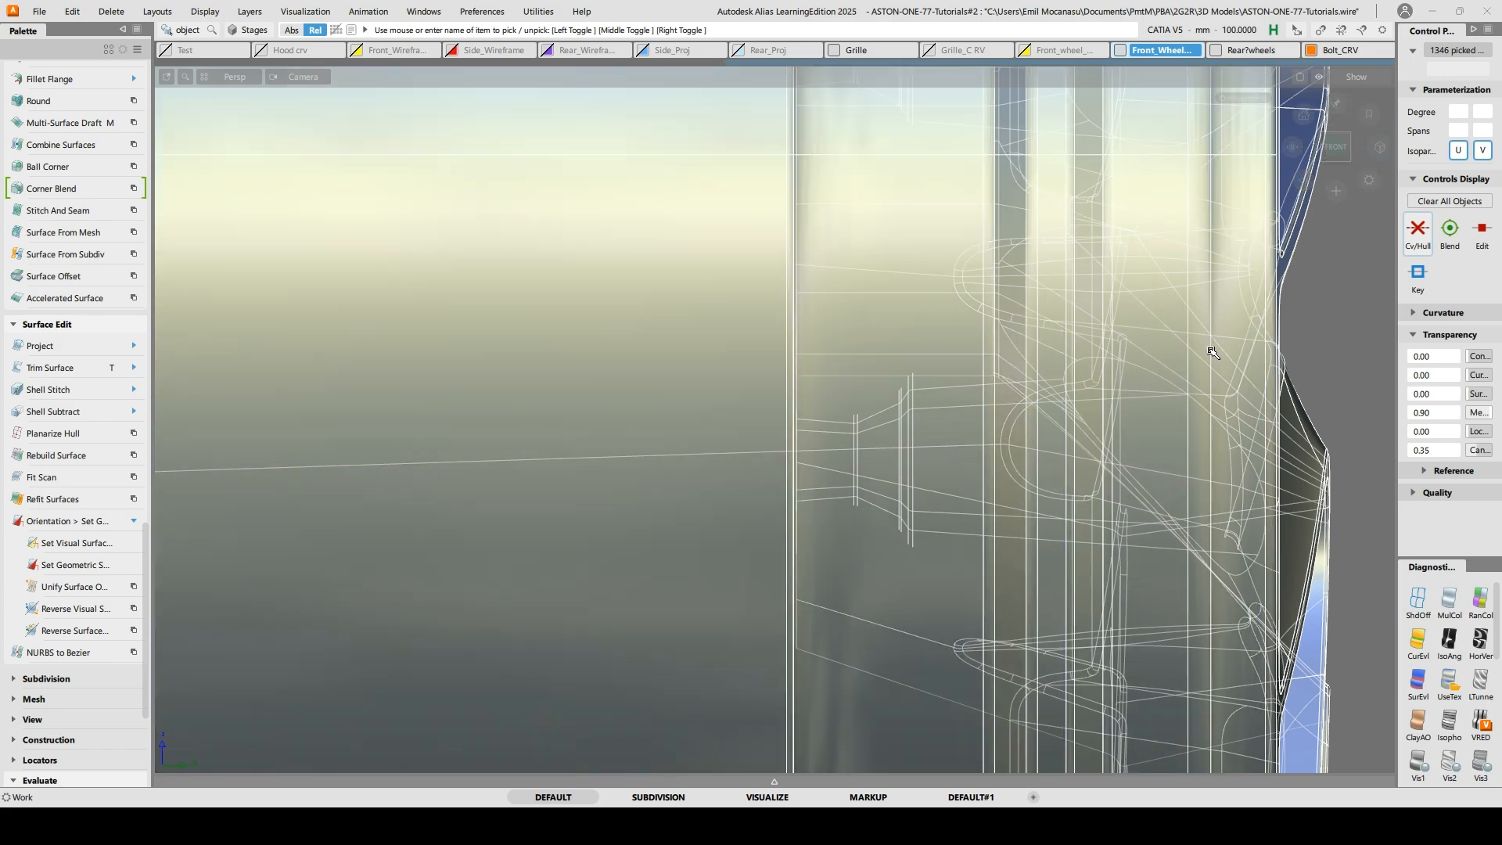
{"action": "middle_click_drag", "start_coordinate": [1210, 352], "coordinate": [888, 347], "text": "alt+shift"}
{"action": "left_click_drag", "start_coordinate": [877, 343], "coordinate": [1054, 348], "text": "alt+shift"}
{"action": "middle_click_drag", "start_coordinate": [1054, 348], "coordinate": [758, 395], "text": "alt+shift"}
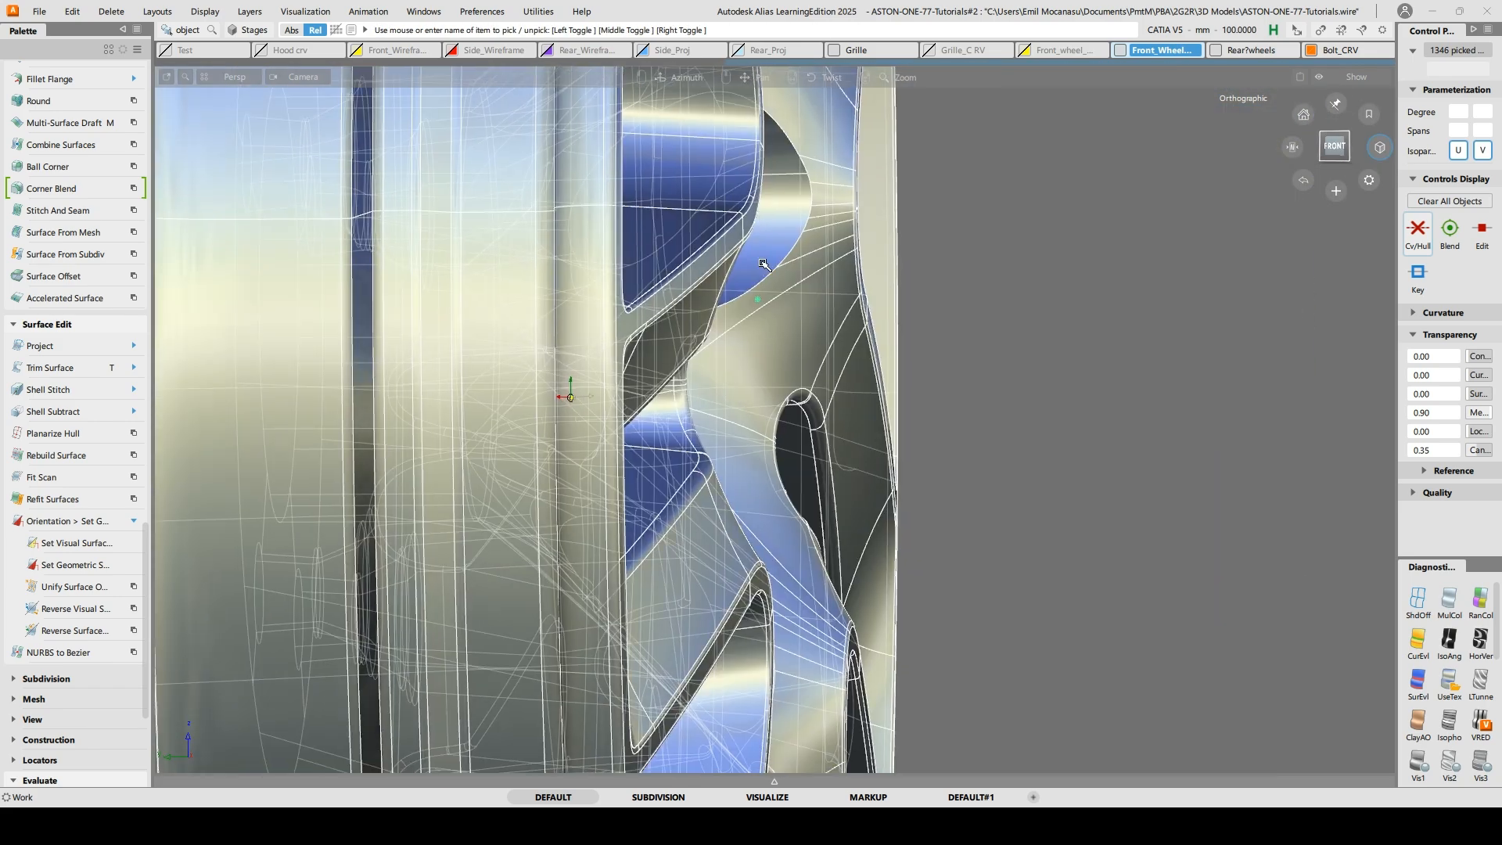
Turn off shading and examine the rim's pivot point close up in the orthographic front view
{"action": "left_click", "coordinate": [1335, 148]}
{"action": "left_click", "coordinate": [1419, 601]}
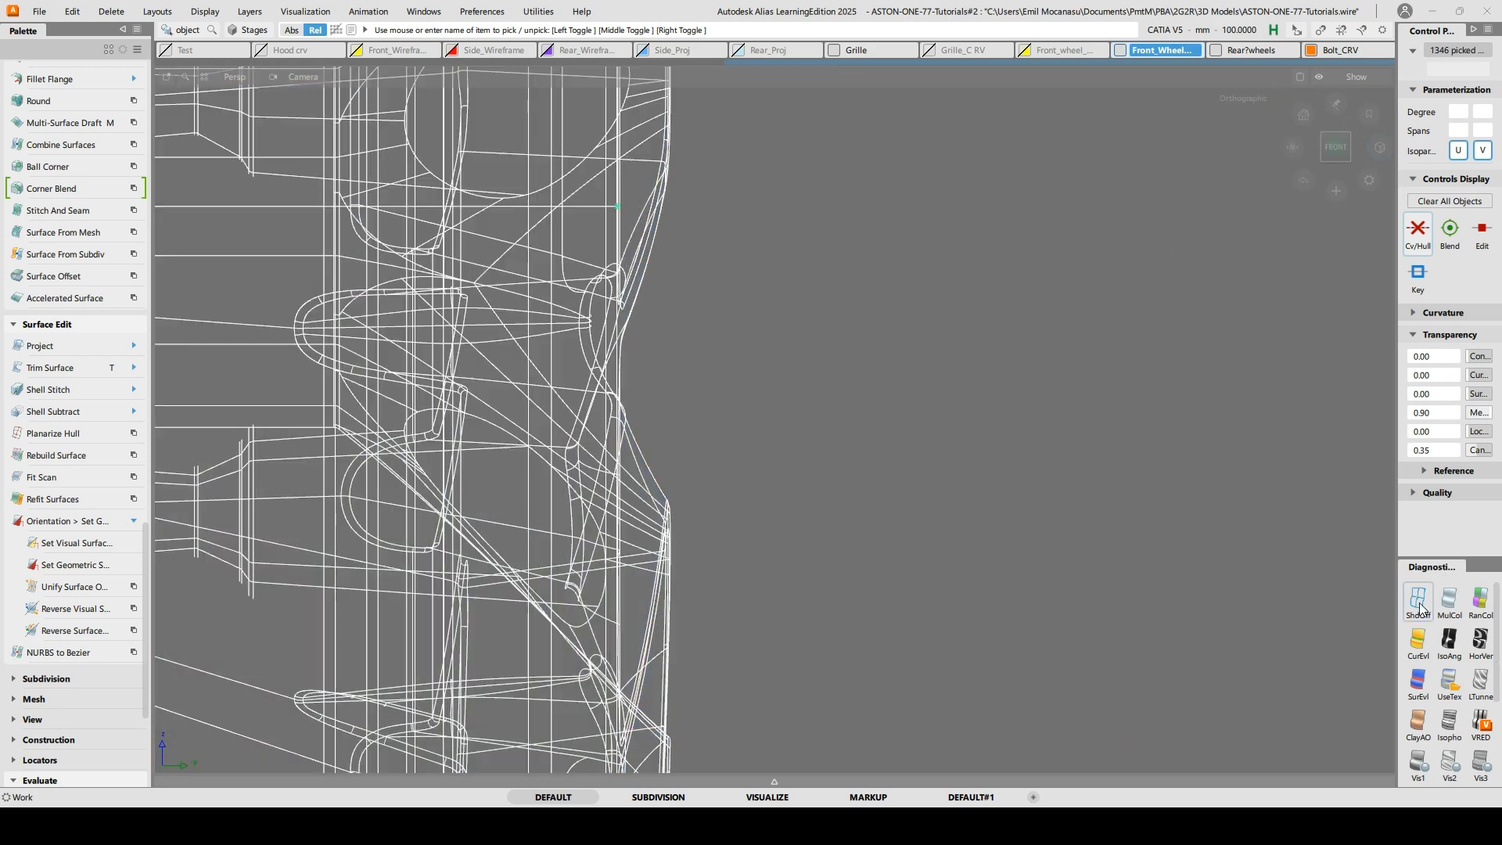
{"action": "right_click_drag", "start_coordinate": [992, 636], "coordinate": [790, 625], "text": "alt+shift"}
{"action": "mouse_move", "coordinate": [790, 626]}
{"action": "middle_mouse_down", "text": "alt+shift"}
{"action": "mouse_move", "coordinate": [1049, 453]}
{"action": "mouse_move", "coordinate": [858, 331]}
{"action": "middle_mouse_up", "text": "alt+shift"}
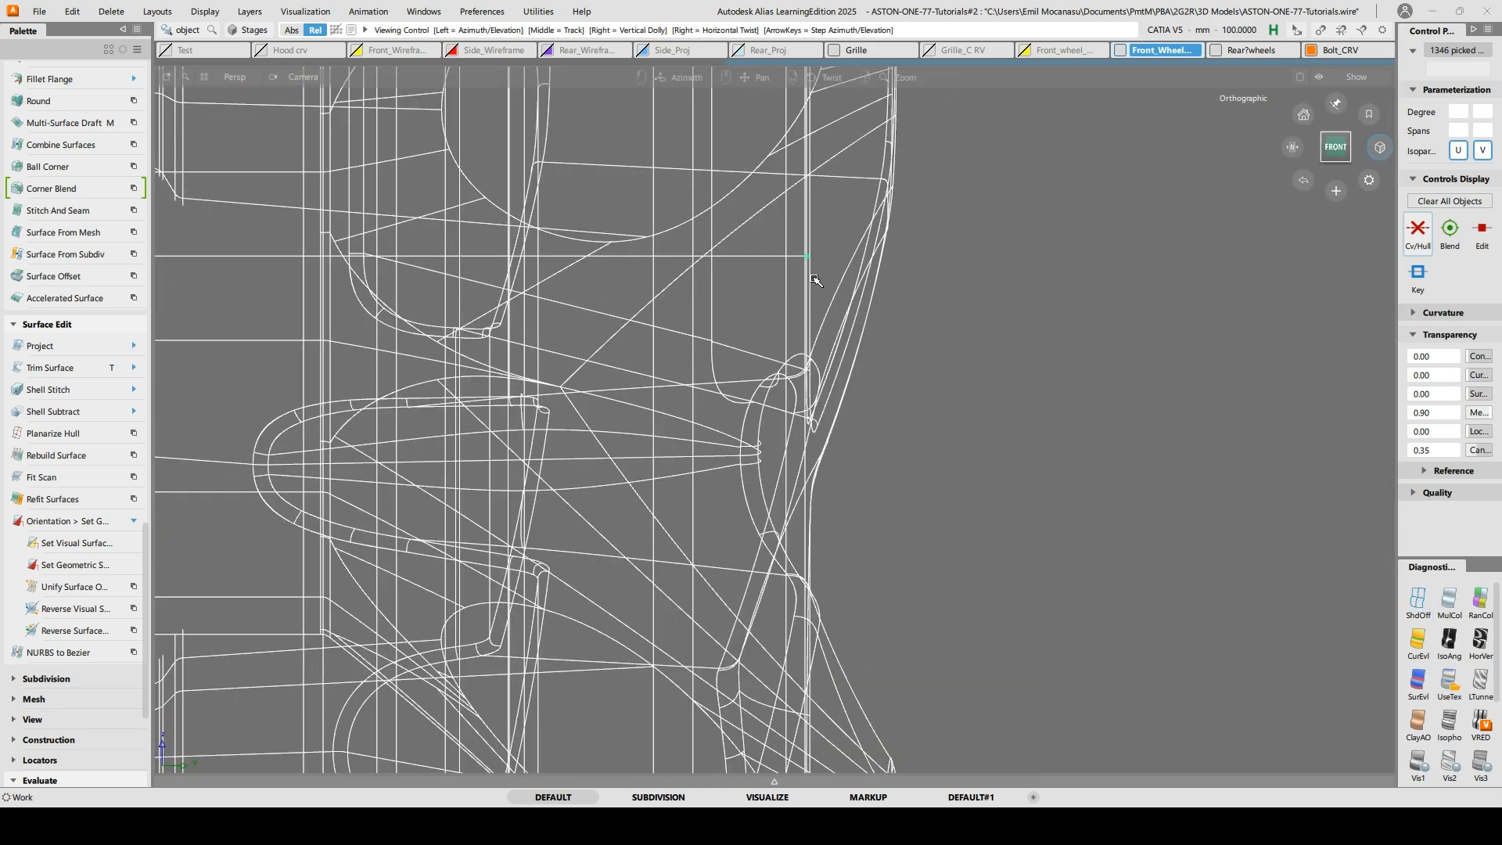
{"action": "scroll", "coordinate": [807, 252], "scroll_direction": "up", "scroll_amount": 6}
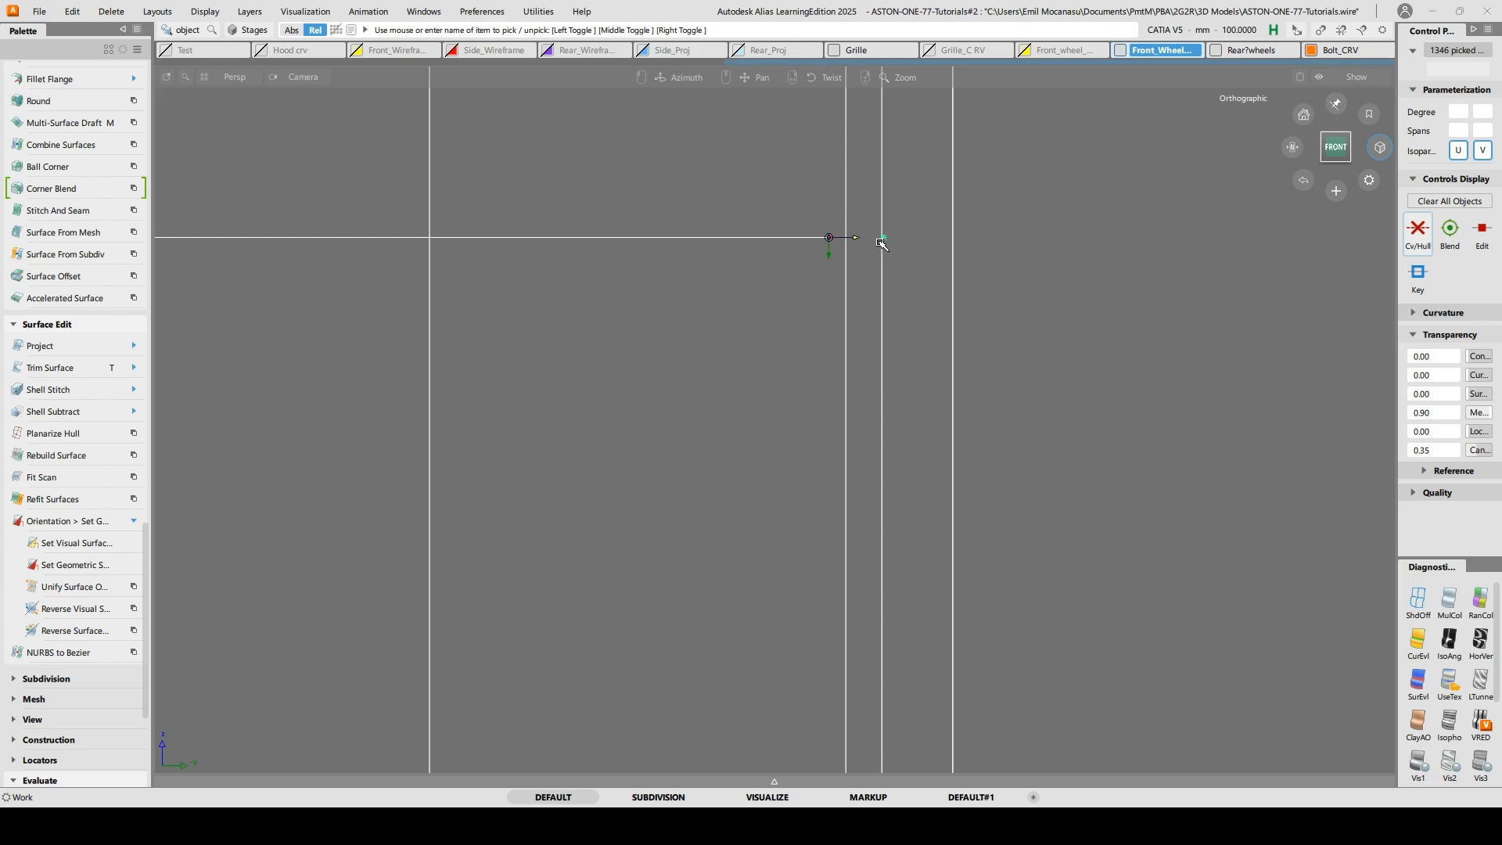
{"action": "left_click_drag", "start_coordinate": [885, 239], "coordinate": [954, 275], "text": "alt+shift"}
Isolate the rim, clear the selection, and inspect its spokes and bolt holes with shading turned back on
{"action": "left_click", "coordinate": [1058, 170]}
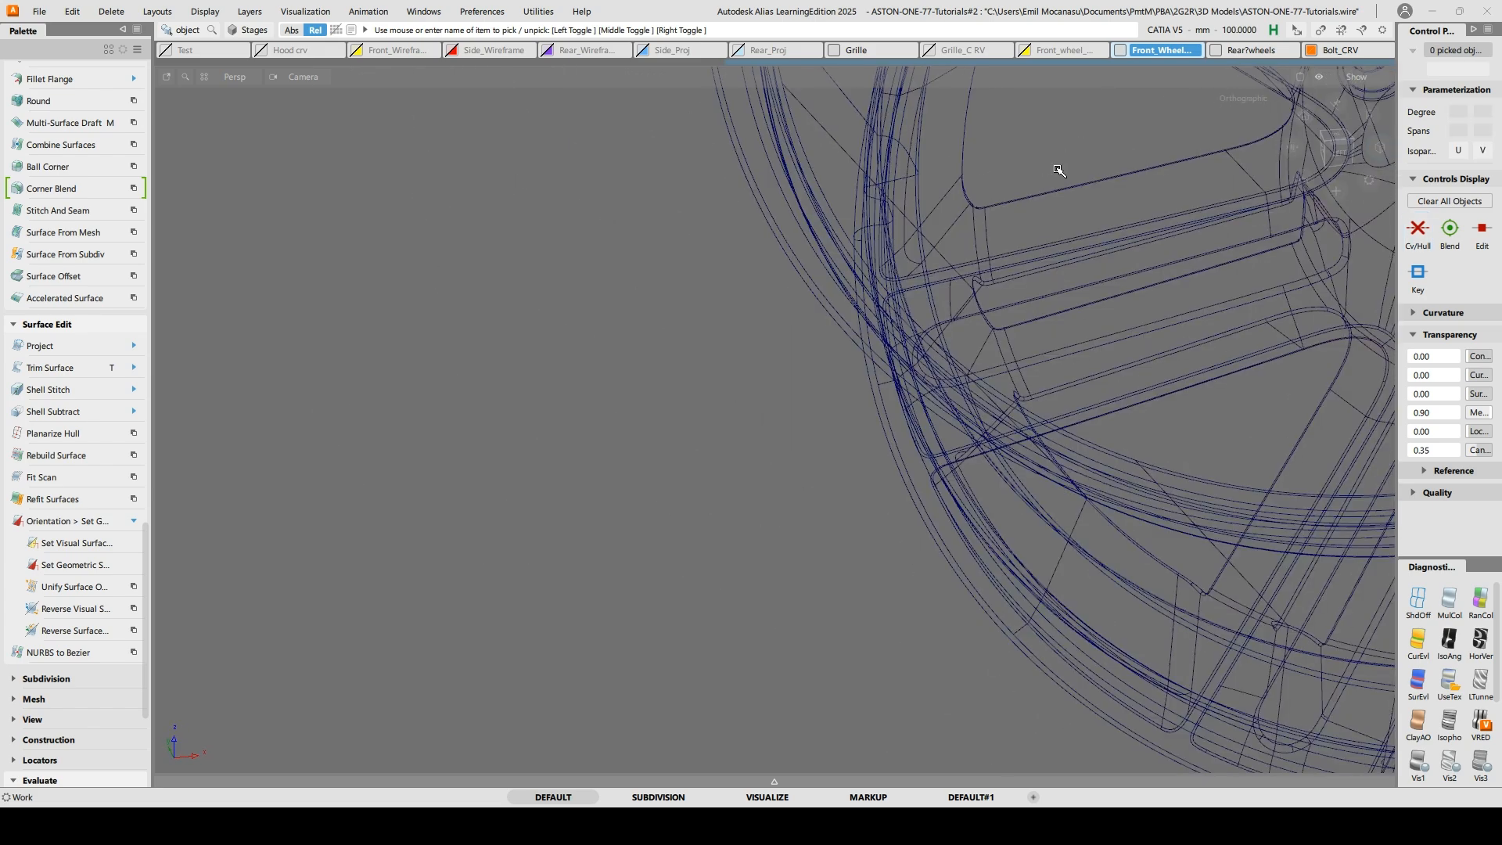
{"action": "left_click", "coordinate": [1445, 682]}
{"action": "right_click_drag", "start_coordinate": [1133, 251], "coordinate": [1073, 234], "text": "alt+shift"}
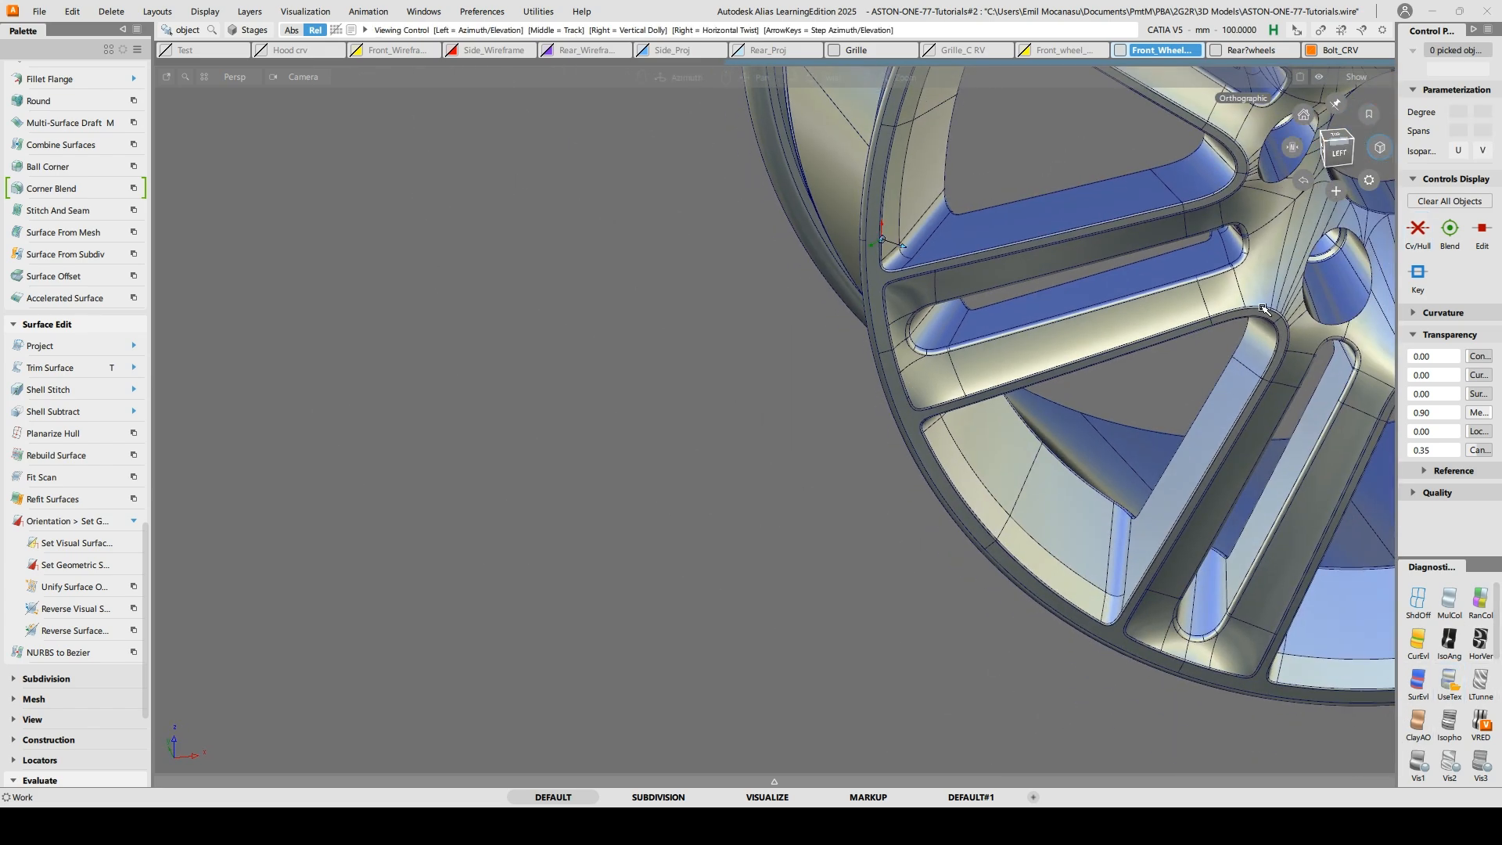
{"action": "mouse_move", "coordinate": [1223, 306]}
{"action": "middle_mouse_down", "text": "alt+shift"}
{"action": "mouse_move", "coordinate": [341, 467]}
{"action": "mouse_move", "coordinate": [562, 463]}
{"action": "mouse_move", "coordinate": [943, 331]}
{"action": "middle_mouse_up", "text": "alt+shift"}
{"action": "right_click_drag", "start_coordinate": [943, 331], "coordinate": [888, 376], "text": "alt+shift"}
{"action": "mouse_move", "coordinate": [888, 375]}
{"action": "left_mouse_down", "text": "alt+shift"}
{"action": "mouse_move", "coordinate": [1032, 320]}
{"action": "mouse_move", "coordinate": [1051, 329]}
{"action": "mouse_move", "coordinate": [1023, 338]}
{"action": "left_mouse_up", "text": "alt+shift"}
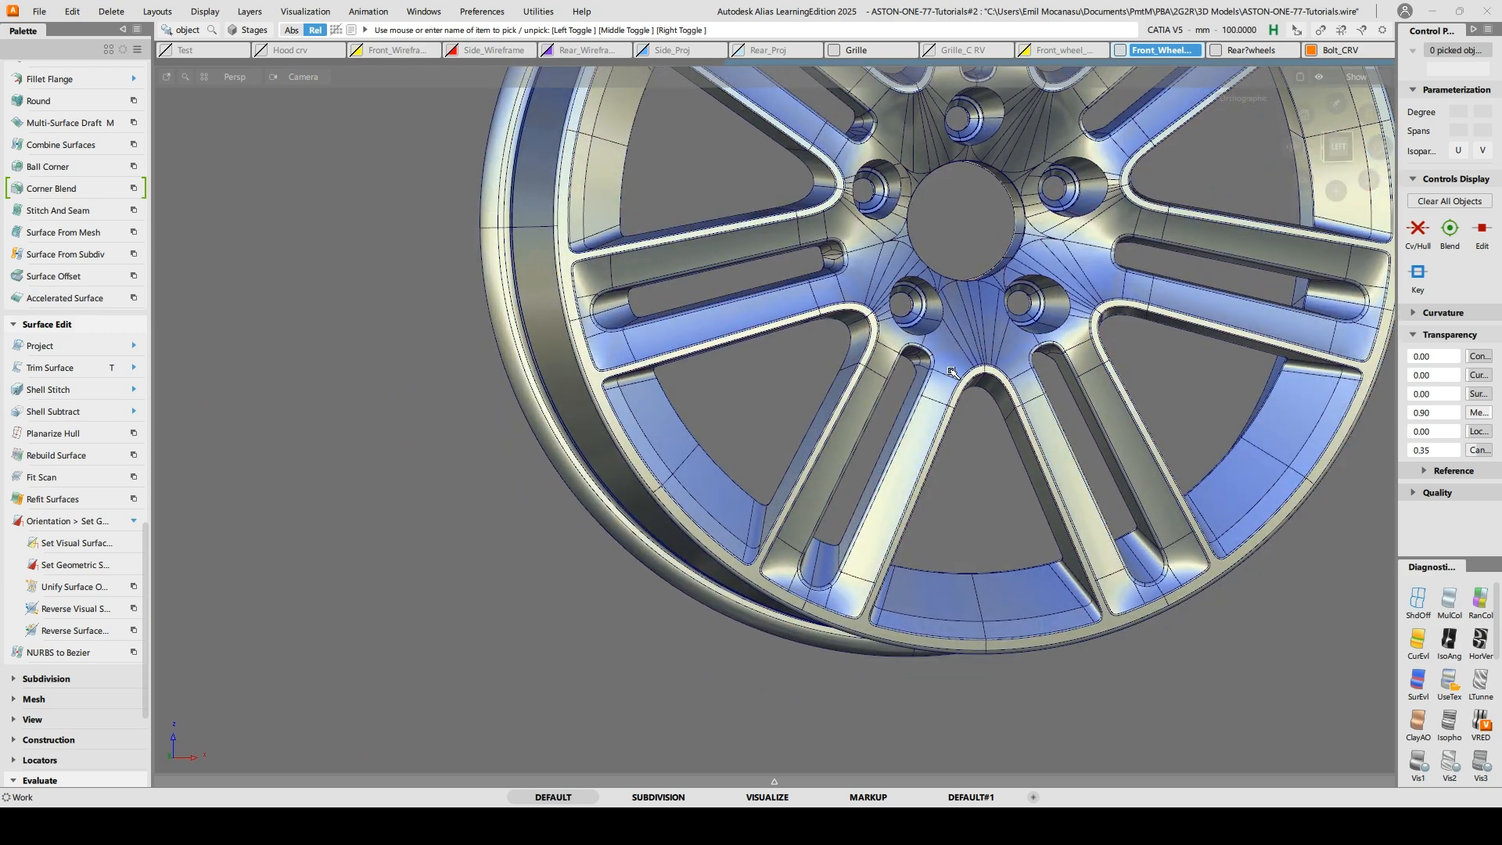
Pick the isolated rim and bring the hidden tyre, bolts and car body back into view around it
{"action": "left_click_drag", "start_coordinate": [951, 372], "coordinate": [1052, 331], "text": "alt+shift"}
{"action": "left_click", "coordinate": [1068, 324]}
{"action": "right_click_drag", "start_coordinate": [1068, 324], "coordinate": [984, 352], "text": "alt+shift"}
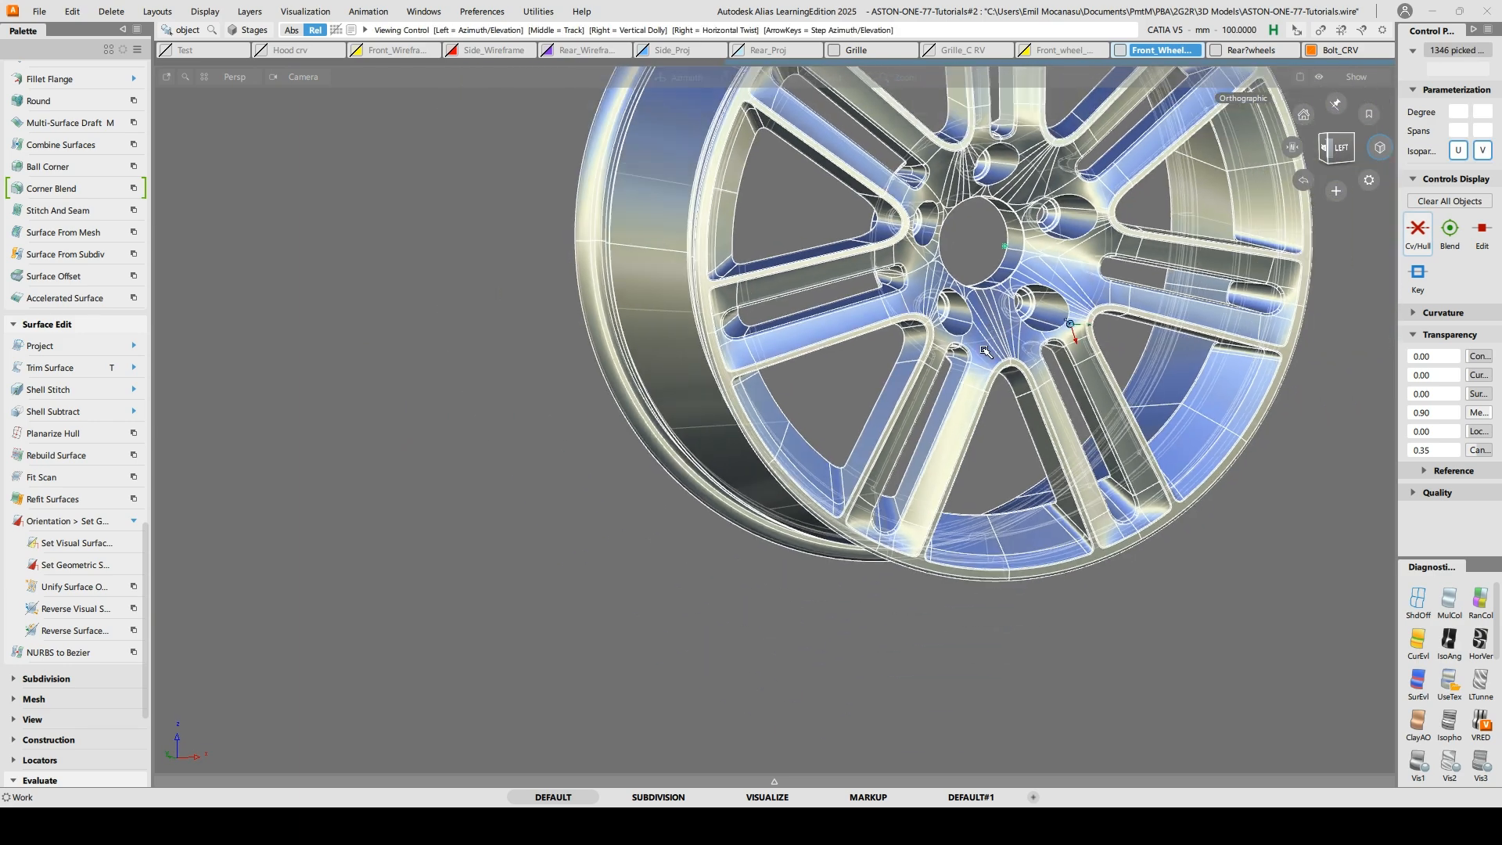
{"action": "left_click_drag", "start_coordinate": [984, 352], "coordinate": [953, 465], "text": "alt+shift"}
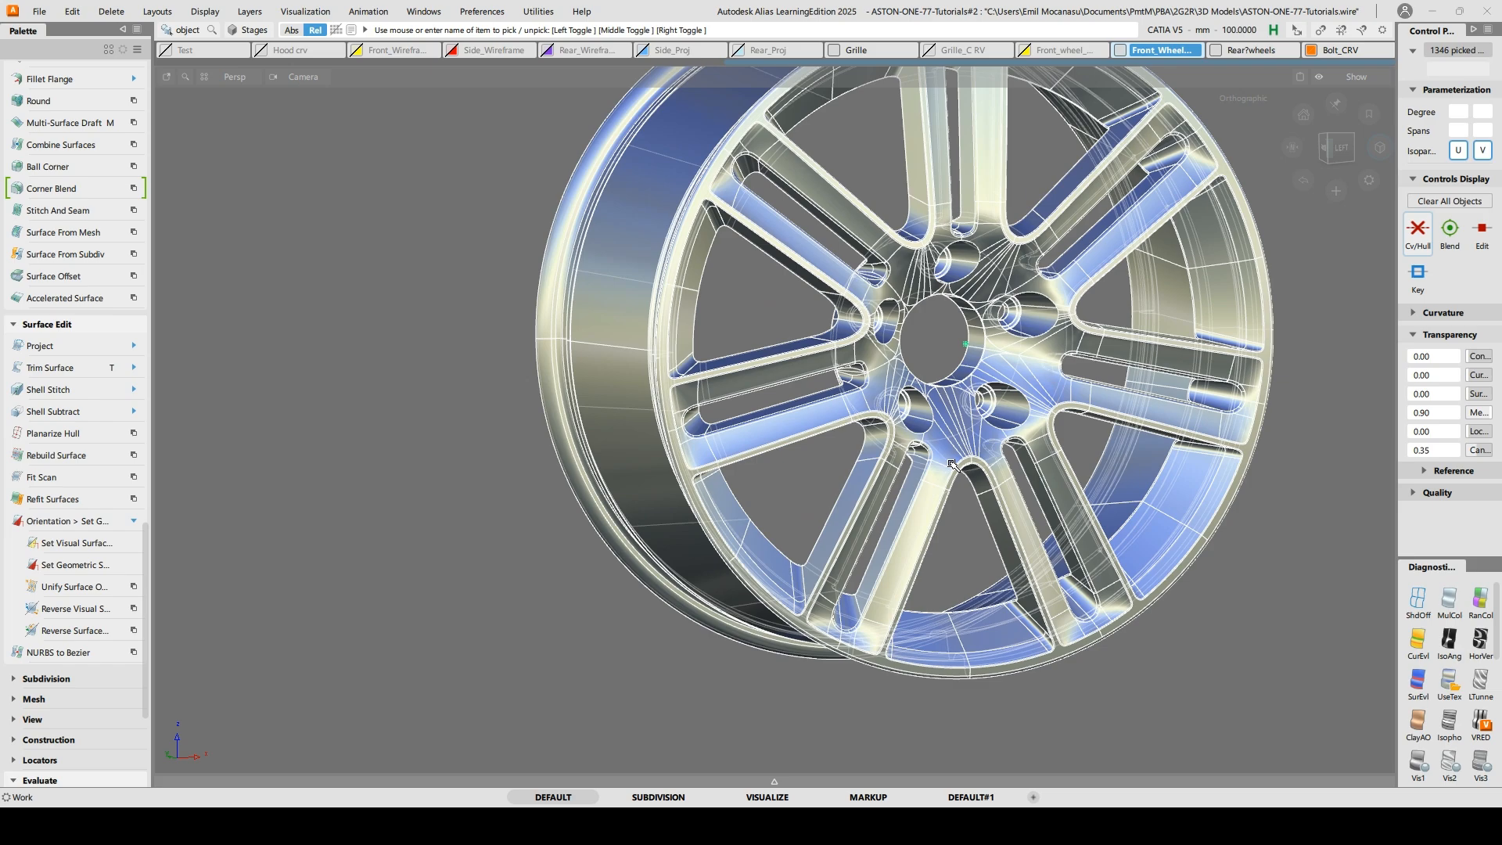
{"action": "key", "text": "alt+v"}
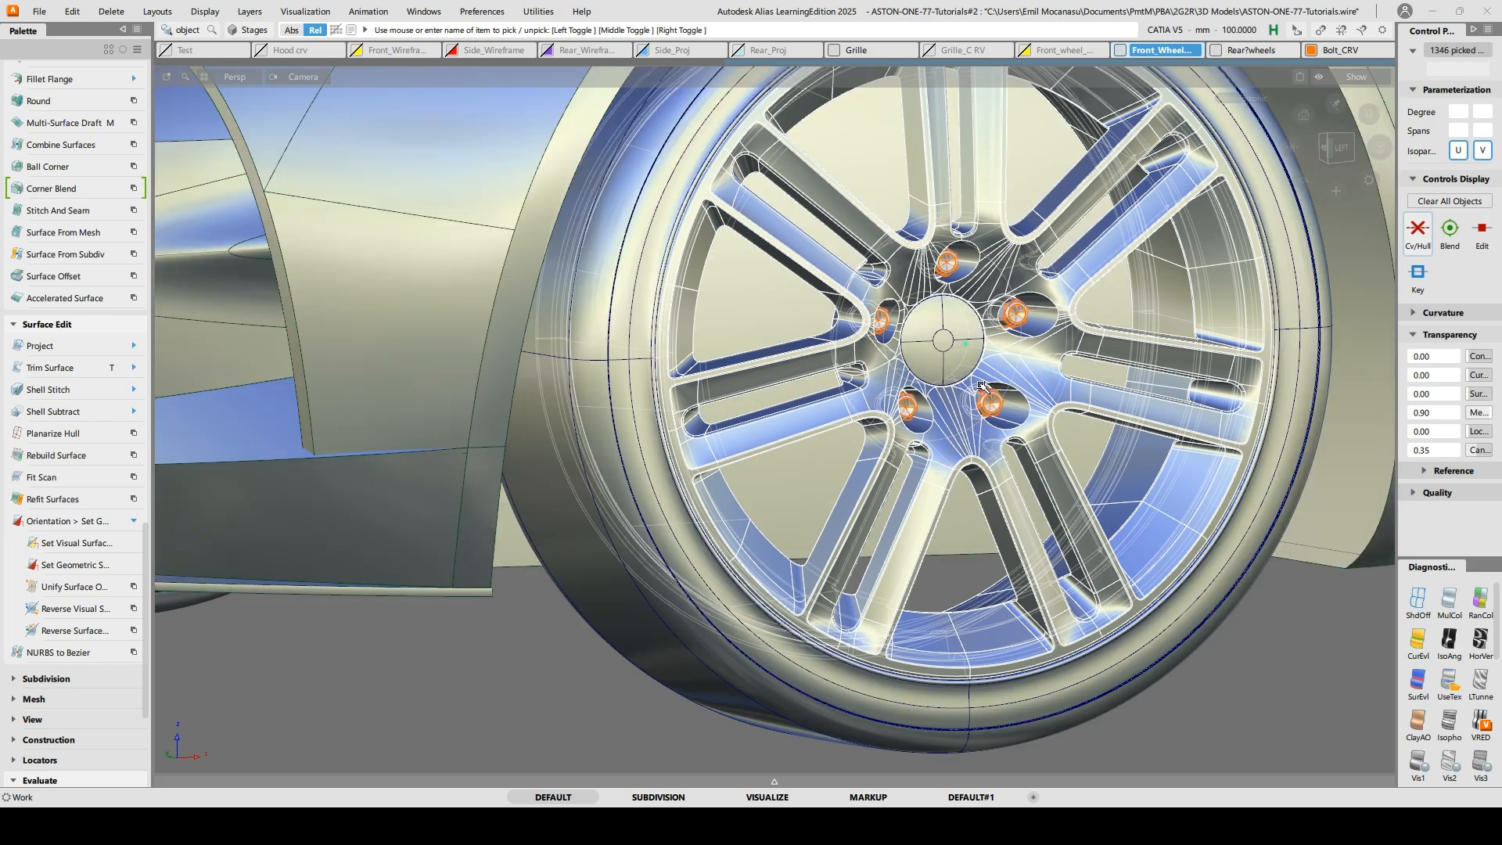
Pick the front tyre, check it from the wheel's side and the car's nose, and clear the selection
{"action": "left_click_drag", "start_coordinate": [1039, 376], "coordinate": [927, 545], "text": "alt+shift"}
{"action": "left_click", "coordinate": [892, 616]}
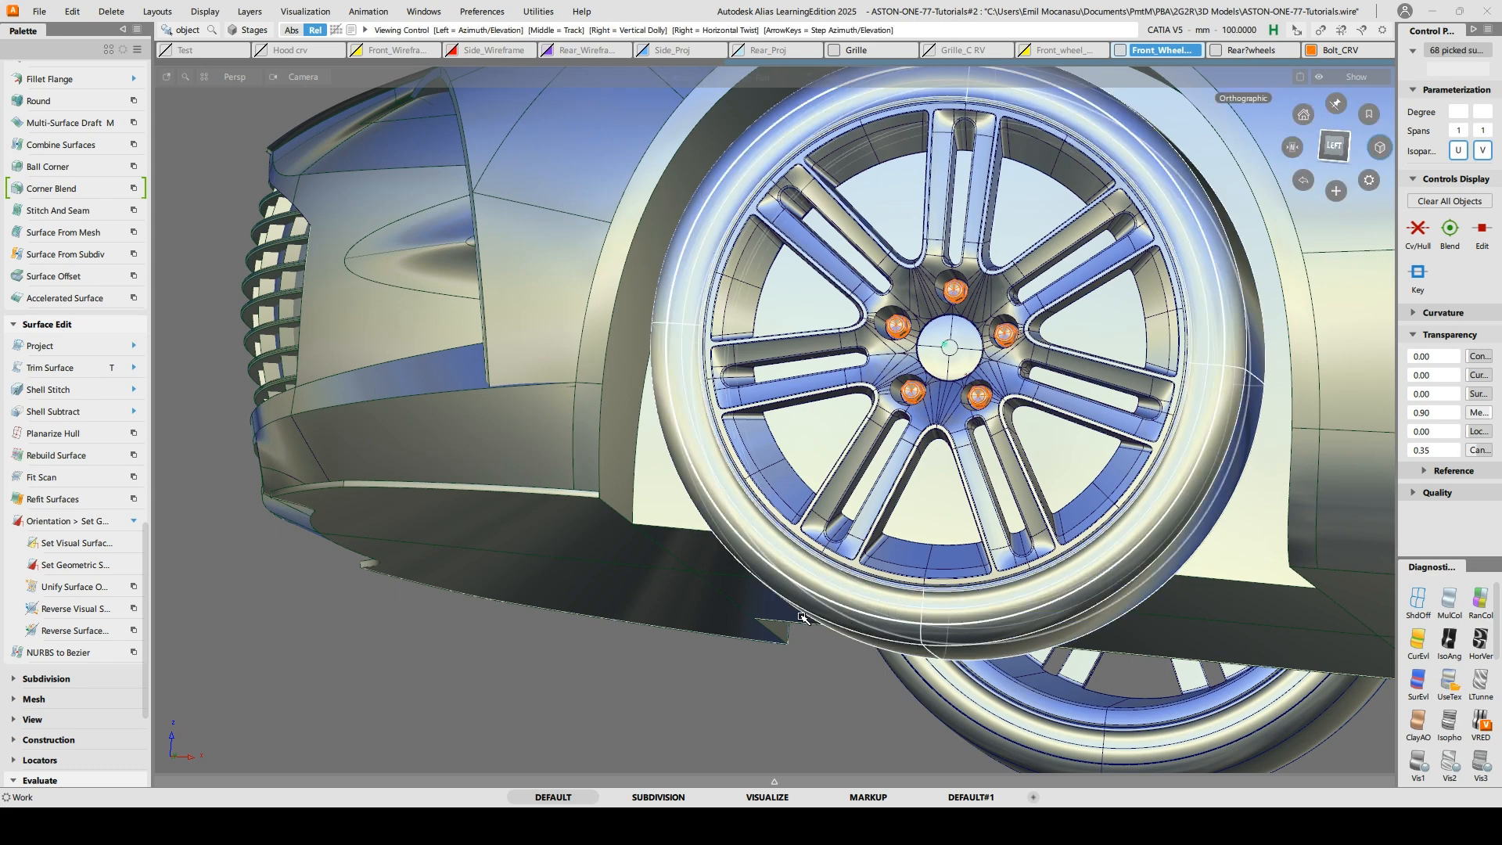
{"action": "left_click_drag", "start_coordinate": [824, 460], "coordinate": [522, 291], "text": "alt+shift"}
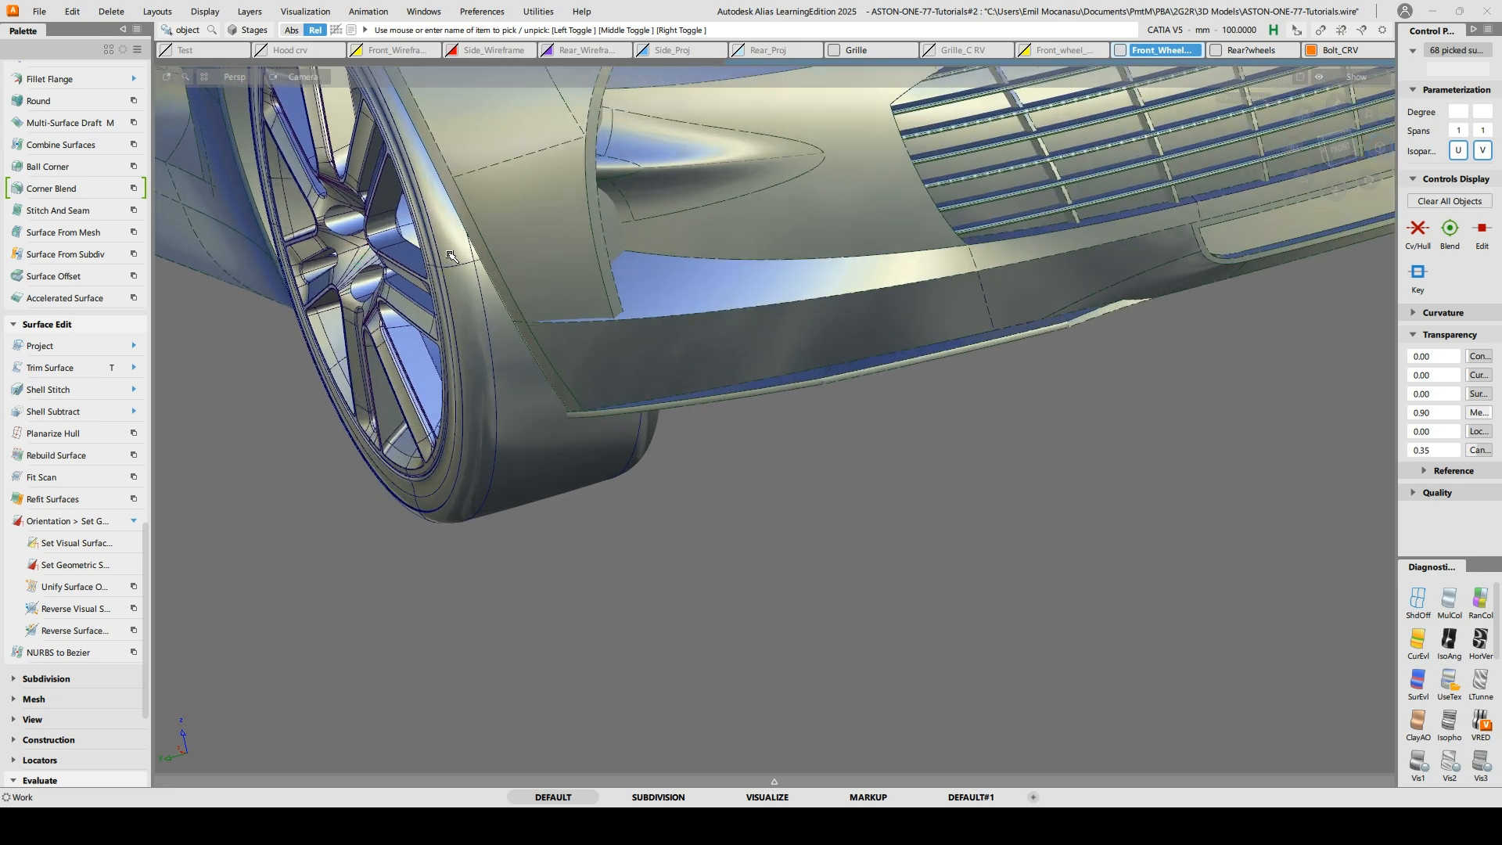
{"action": "left_click_drag", "start_coordinate": [425, 275], "coordinate": [573, 329], "text": "alt+shift"}
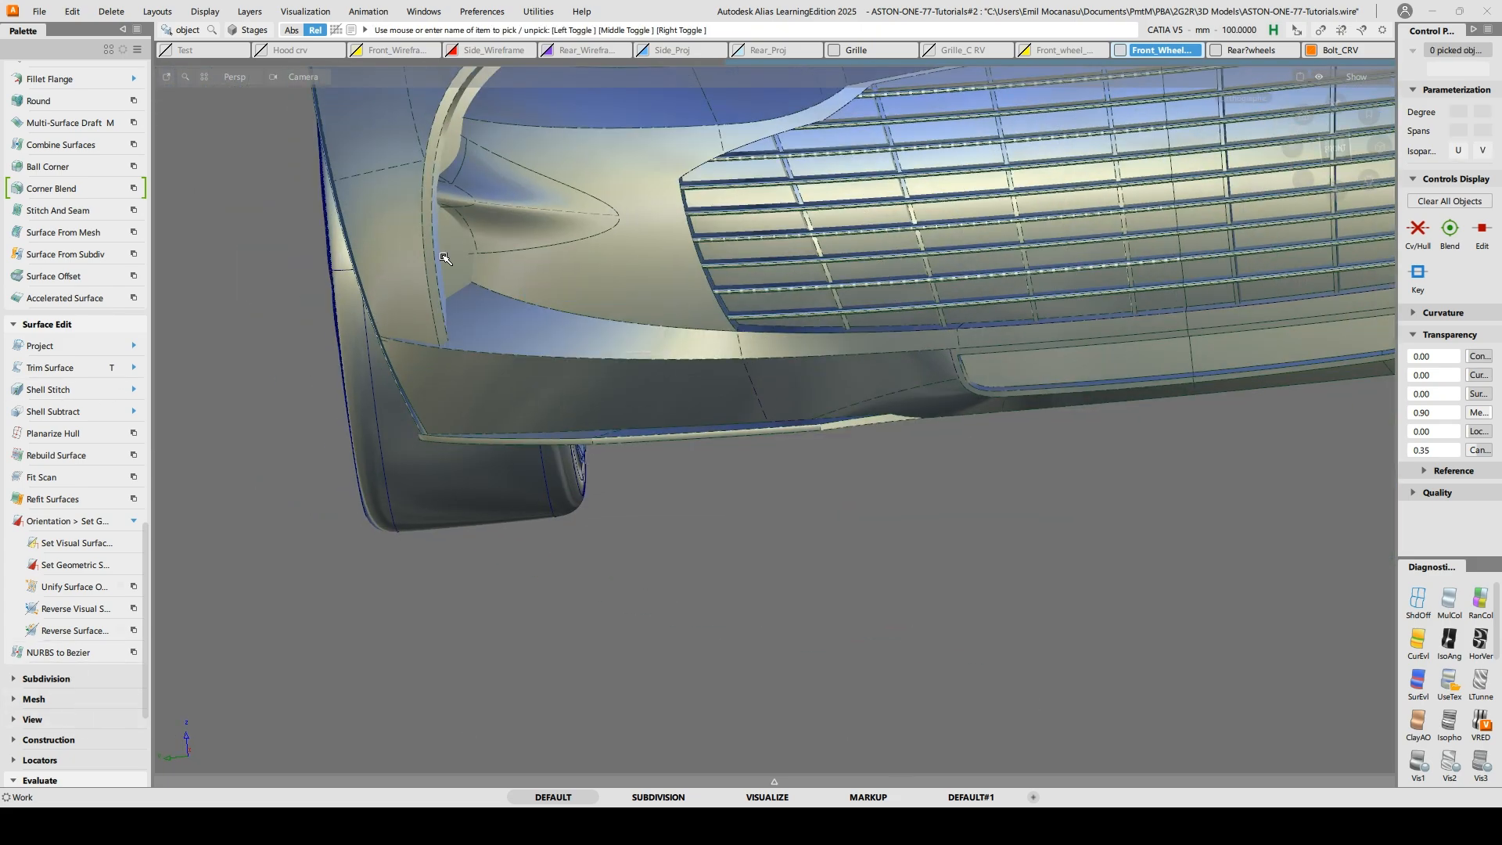
Examine the front wheel's rim, centre cap and bolt recesses closely from several angles
{"action": "left_click_drag", "start_coordinate": [1274, 389], "coordinate": [188, 383], "text": "alt+shift"}
{"action": "left_click_drag", "start_coordinate": [707, 434], "coordinate": [657, 581], "text": "alt+shift"}
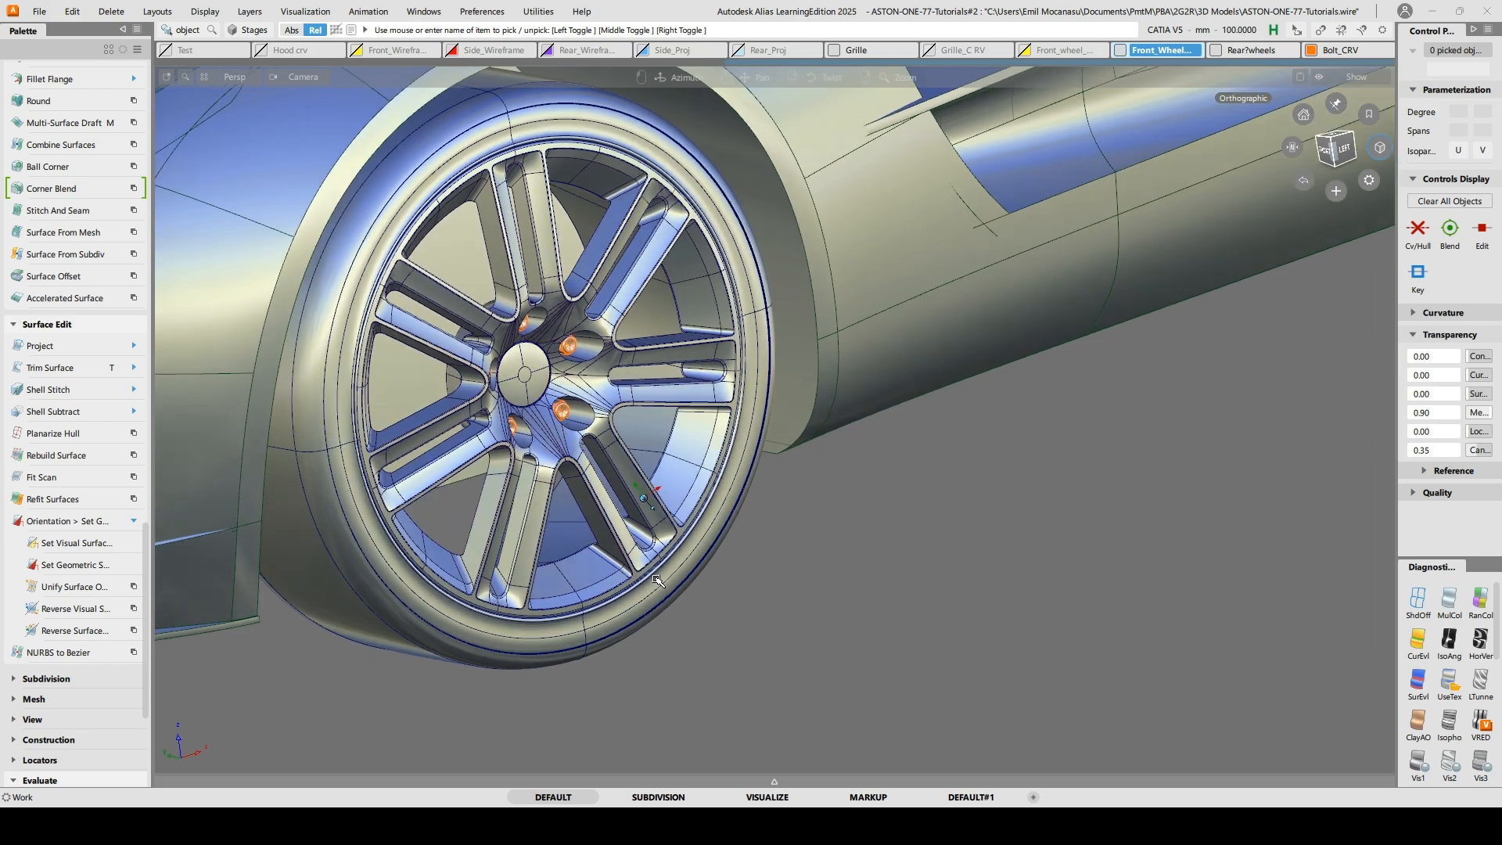
{"action": "right_click_drag", "start_coordinate": [658, 580], "coordinate": [667, 617], "text": "alt+shift"}
{"action": "left_click_drag", "start_coordinate": [667, 617], "coordinate": [558, 667], "text": "alt+shift"}
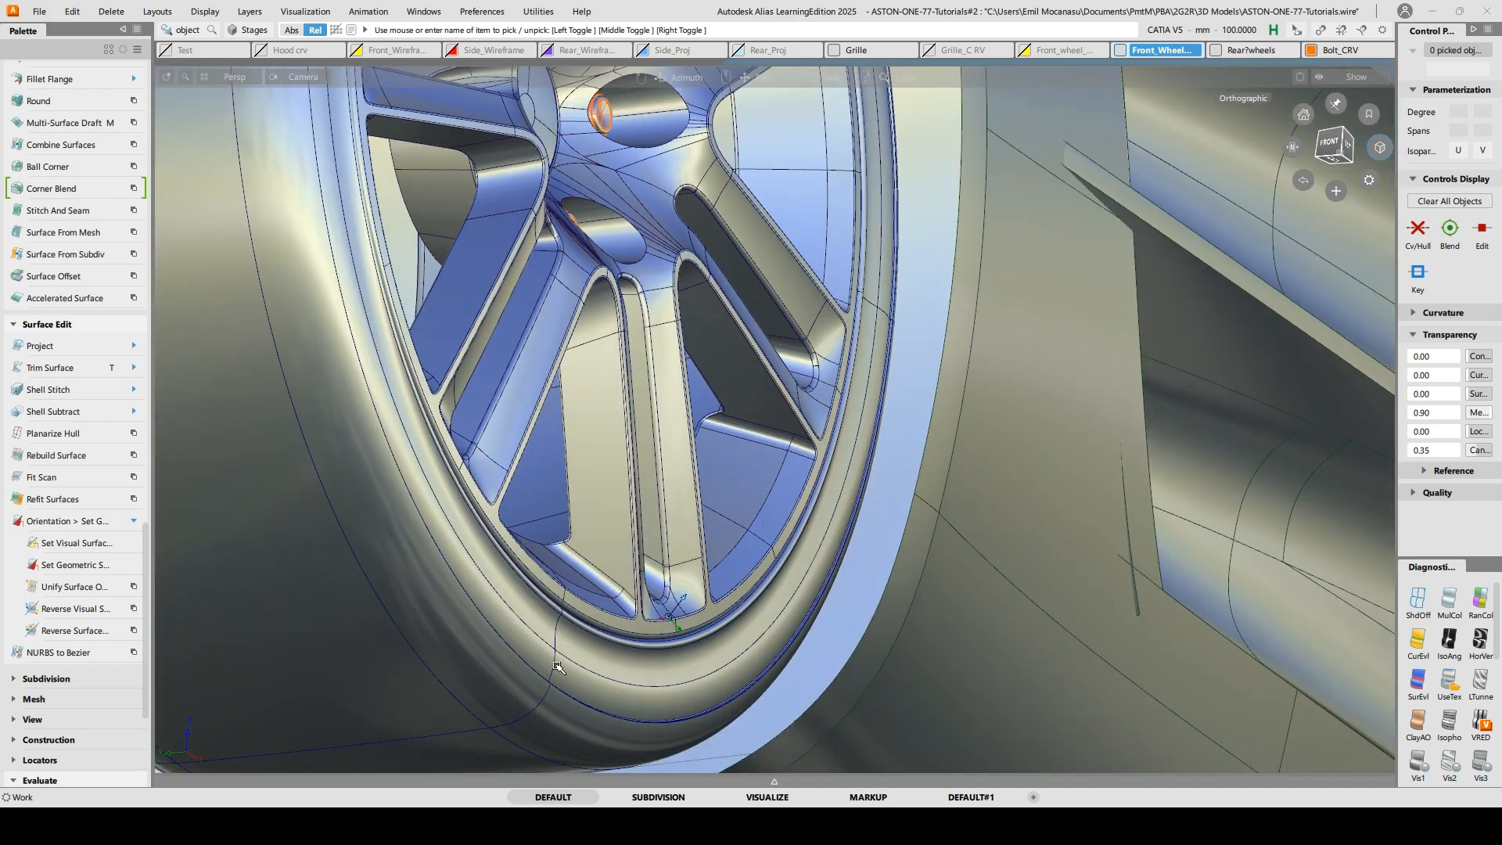
{"action": "left_click_drag", "start_coordinate": [511, 510], "coordinate": [610, 548], "text": "alt+shift"}
{"action": "left_click_drag", "start_coordinate": [665, 346], "coordinate": [608, 400], "text": "alt+shift"}
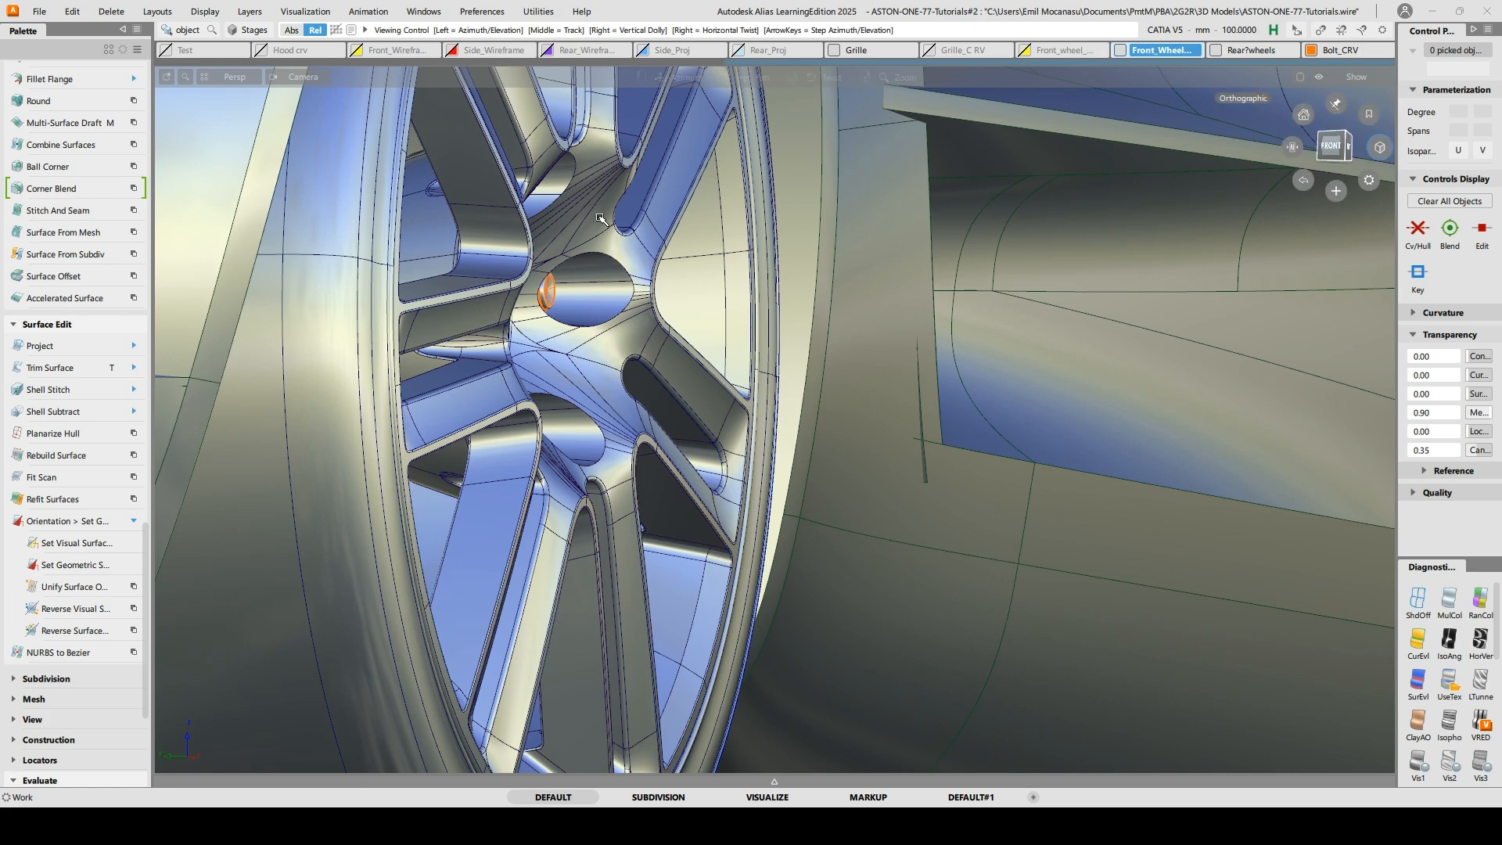
{"action": "middle_click_drag", "start_coordinate": [603, 222], "coordinate": [600, 284], "text": "alt+shift"}
{"action": "left_click_drag", "start_coordinate": [872, 412], "coordinate": [585, 466], "text": "alt+shift"}
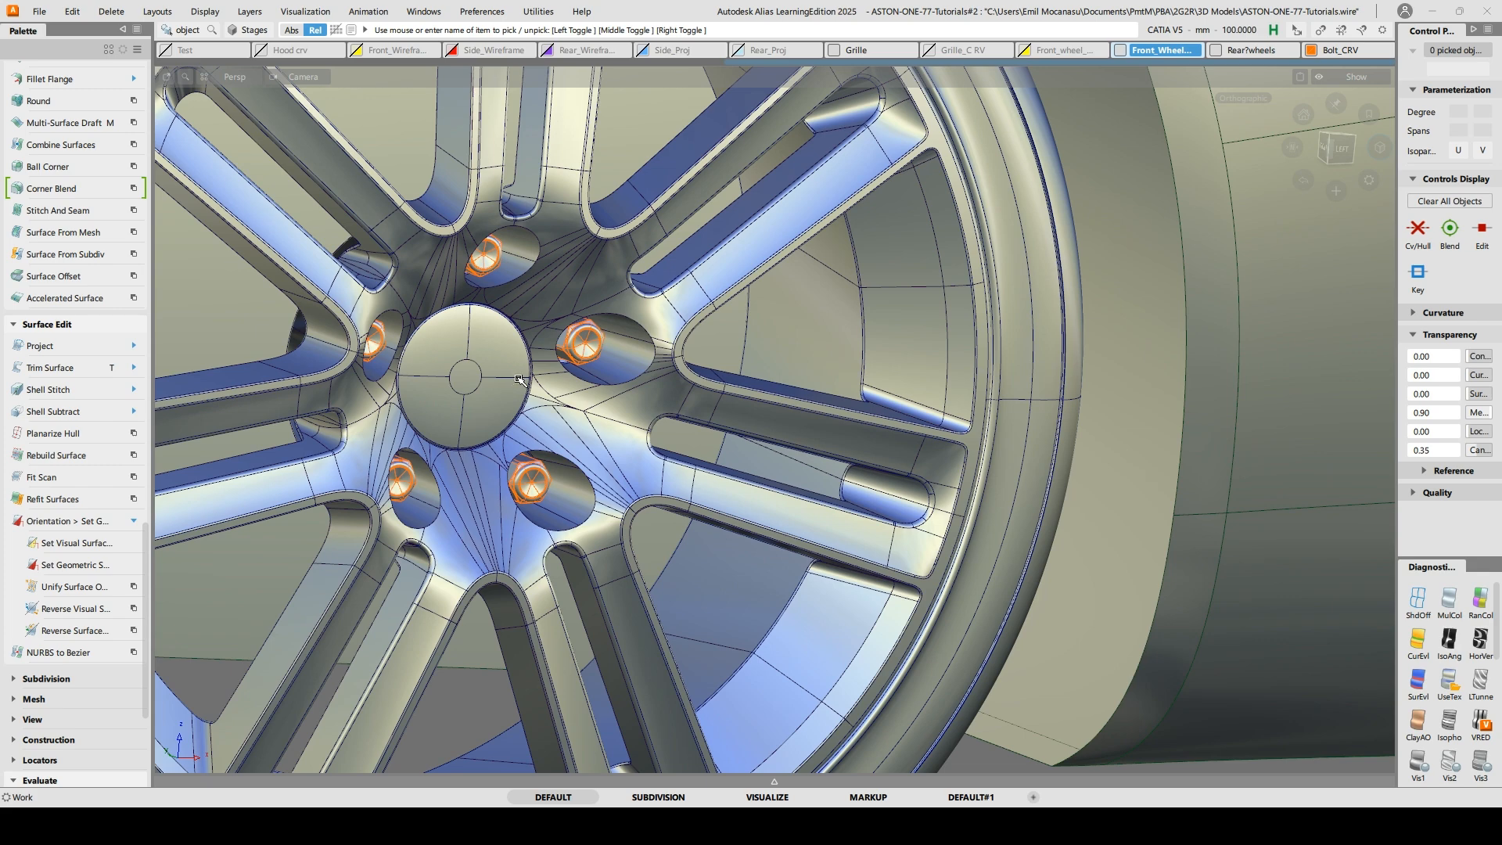
{"action": "right_click_drag", "start_coordinate": [689, 321], "coordinate": [602, 313], "text": "alt+shift"}
{"action": "left_click_drag", "start_coordinate": [602, 313], "coordinate": [607, 358], "text": "alt+shift"}
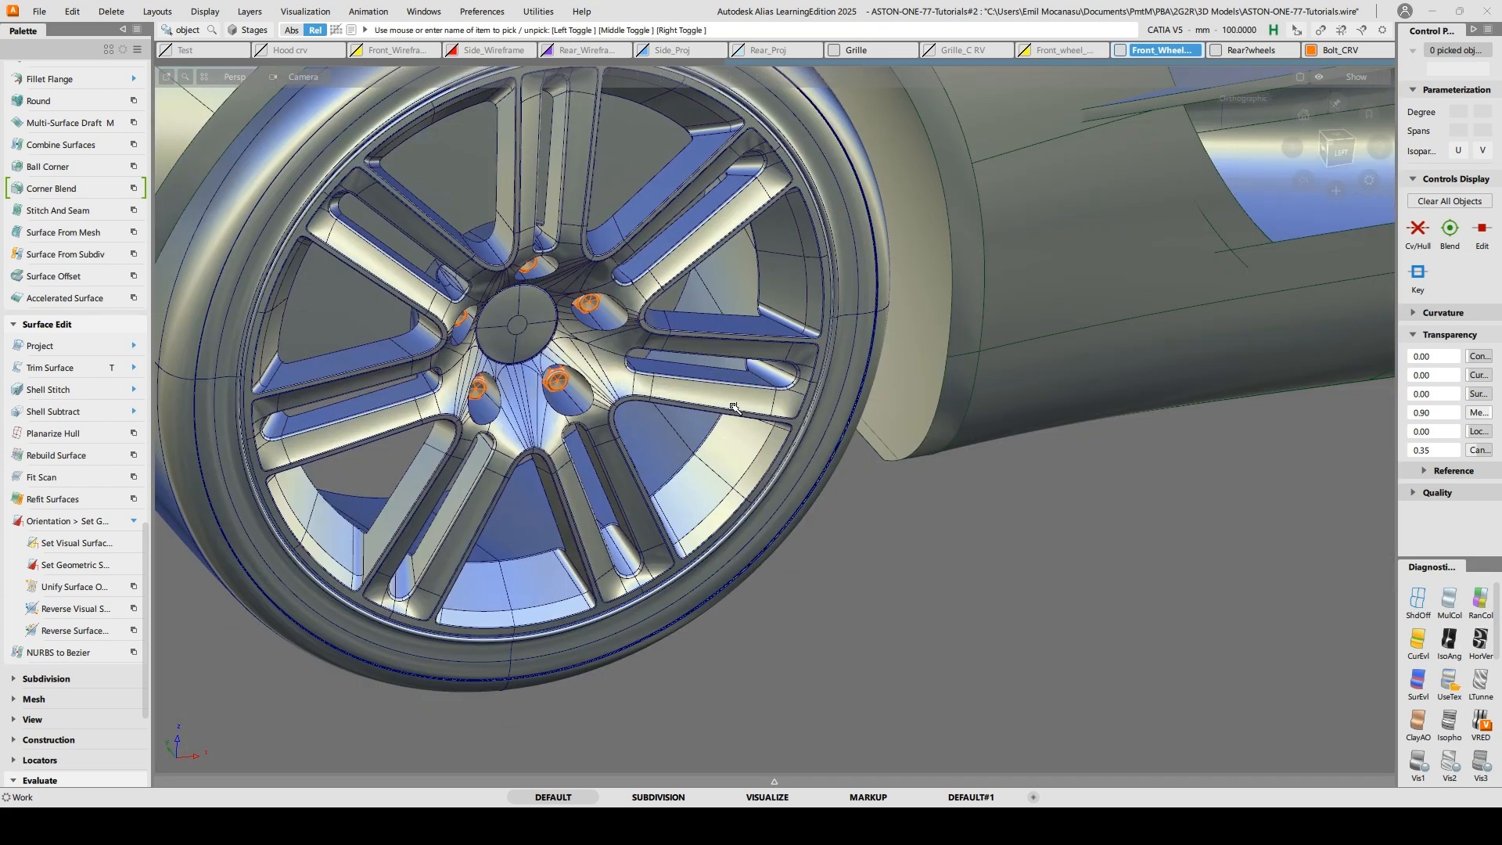
Pick all objects on the Front_Wheel_final_volume layer through the Object Lister and isolate them
{"action": "key", "text": "ctrl+l"}
{"action": "scroll", "coordinate": [1173, 580], "scroll_direction": "down", "scroll_amount": 3}
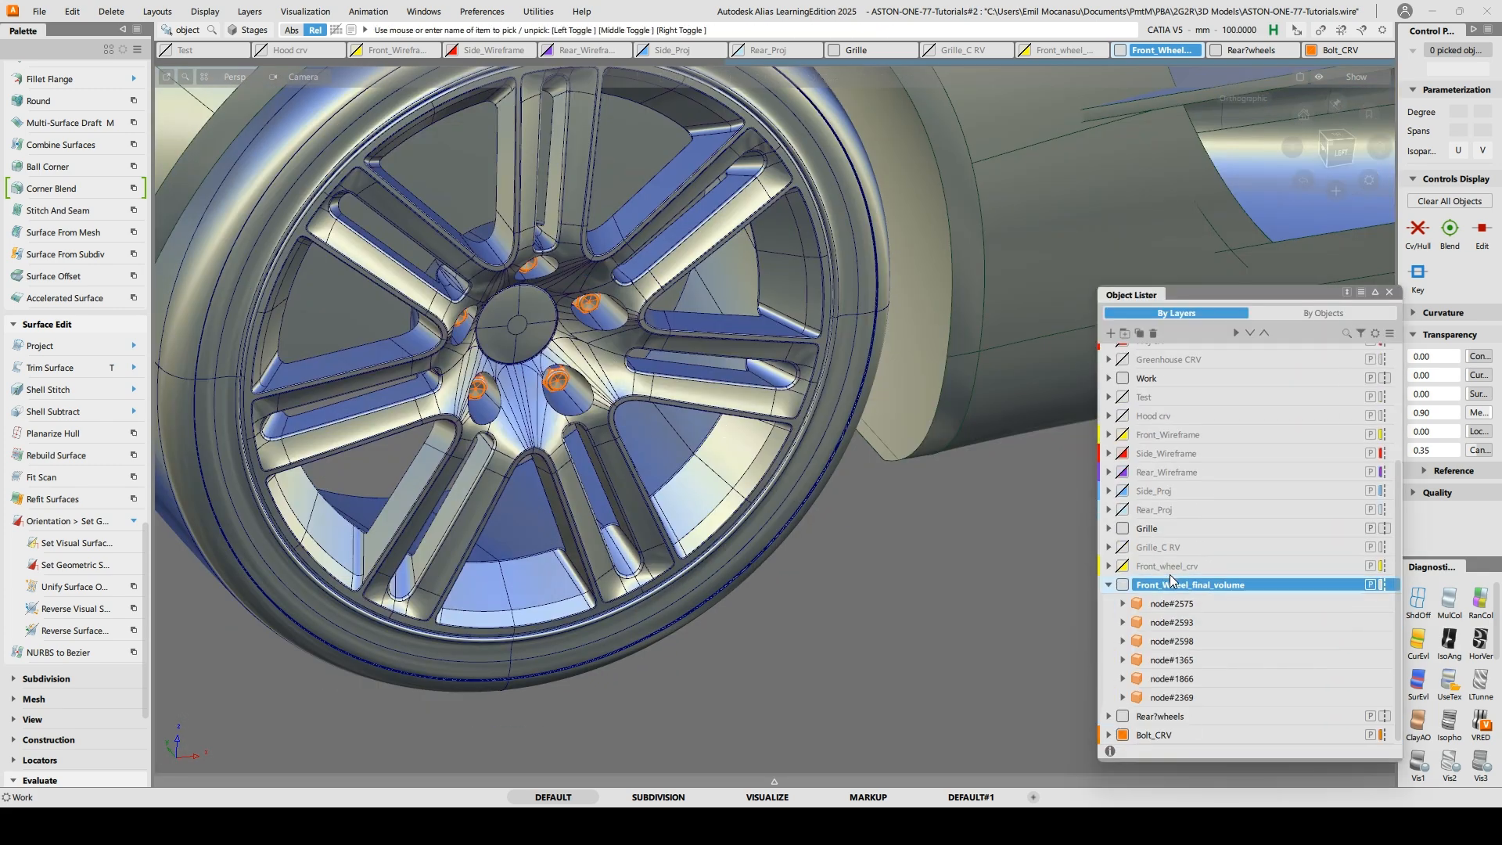
{"action": "right_click", "coordinate": [1176, 585]}
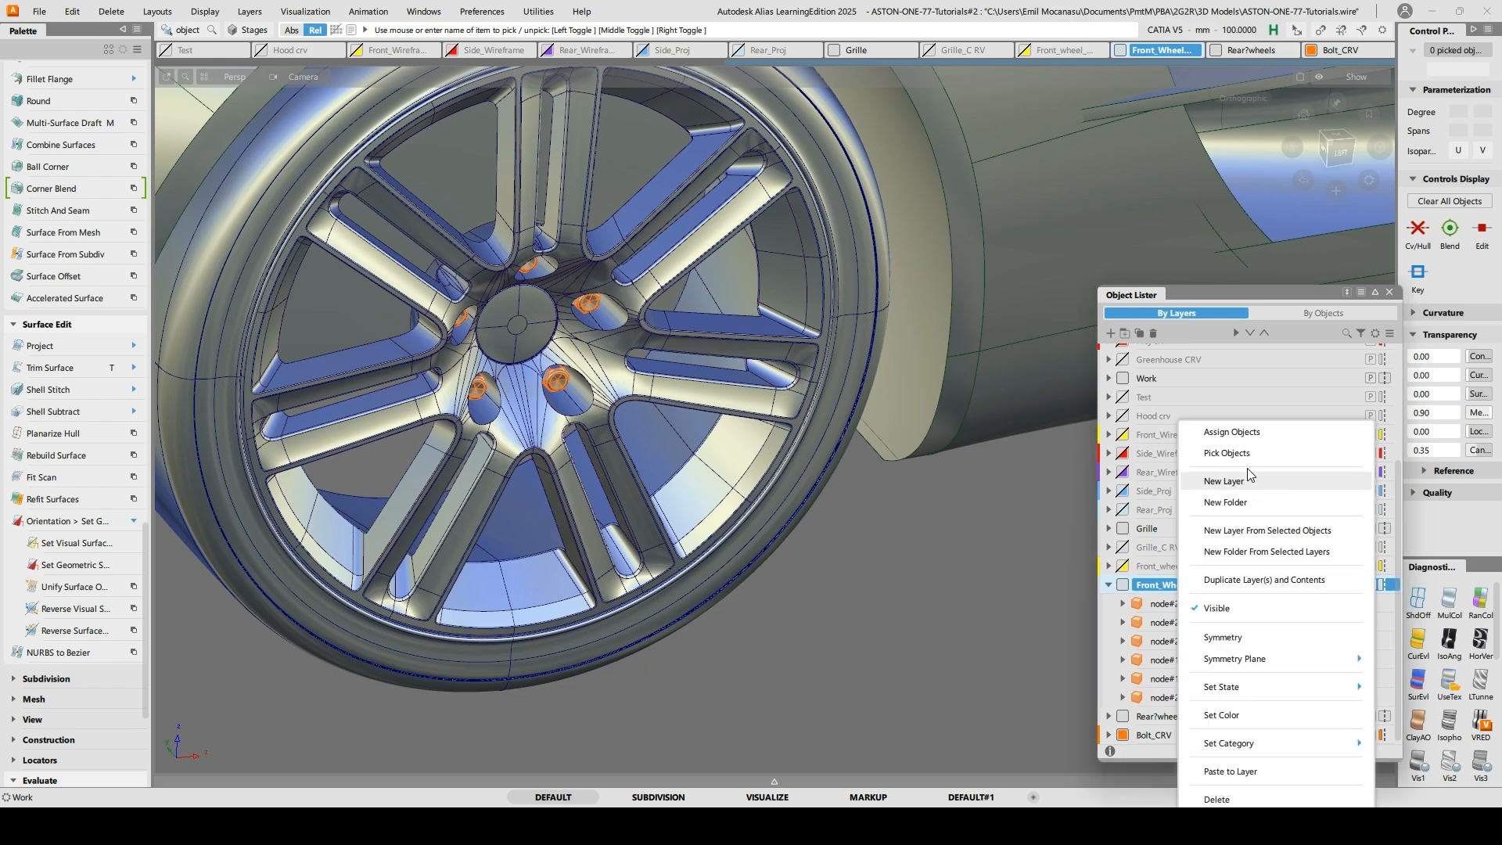
{"action": "left_click", "coordinate": [1229, 453]}
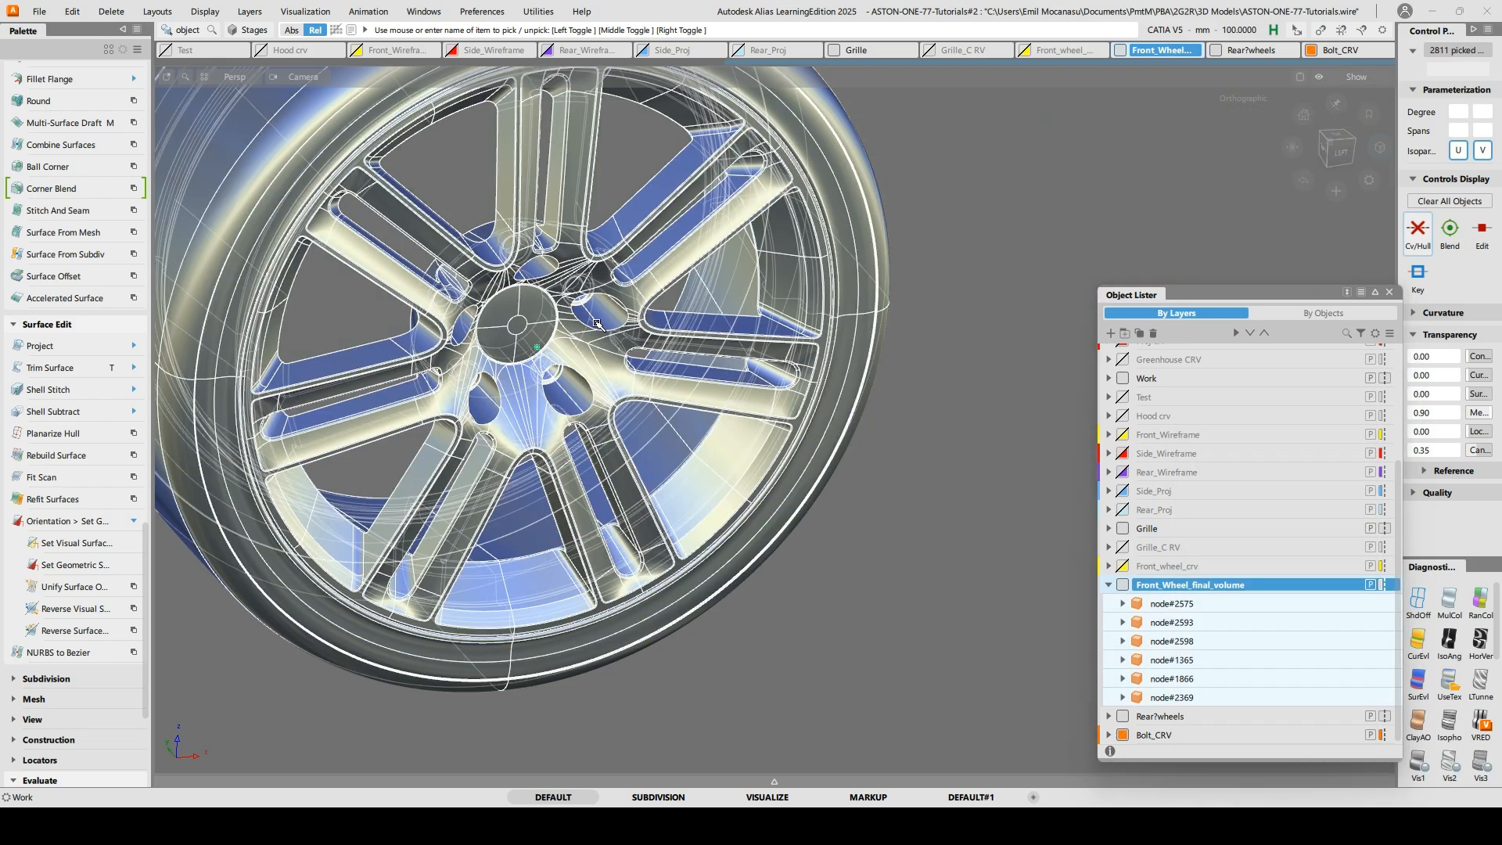
Turn the isolated wheel to show the hub's rear face, clear the selection, and open the tool shelf
{"action": "left_click_drag", "start_coordinate": [749, 288], "coordinate": [479, 332], "text": "alt+shift"}
{"action": "left_click_drag", "start_coordinate": [377, 317], "coordinate": [782, 336], "text": "alt+shift"}
{"action": "right_click_drag", "start_coordinate": [500, 329], "coordinate": [630, 337], "text": "alt+shift"}
{"action": "left_click_drag", "start_coordinate": [630, 337], "coordinate": [675, 320], "text": "alt+shift"}
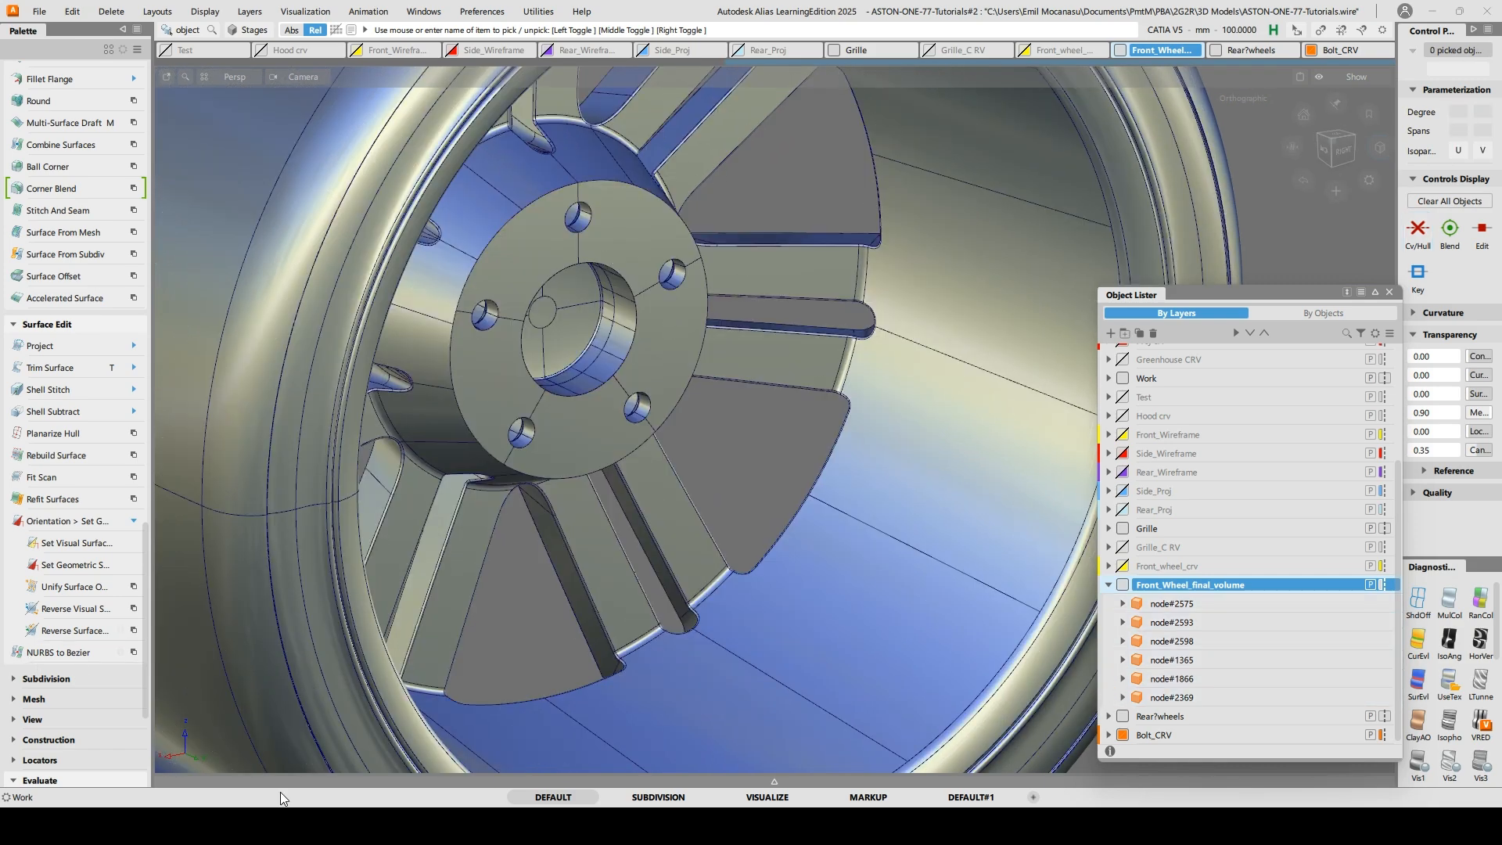
{"action": "left_click", "coordinate": [775, 781]}
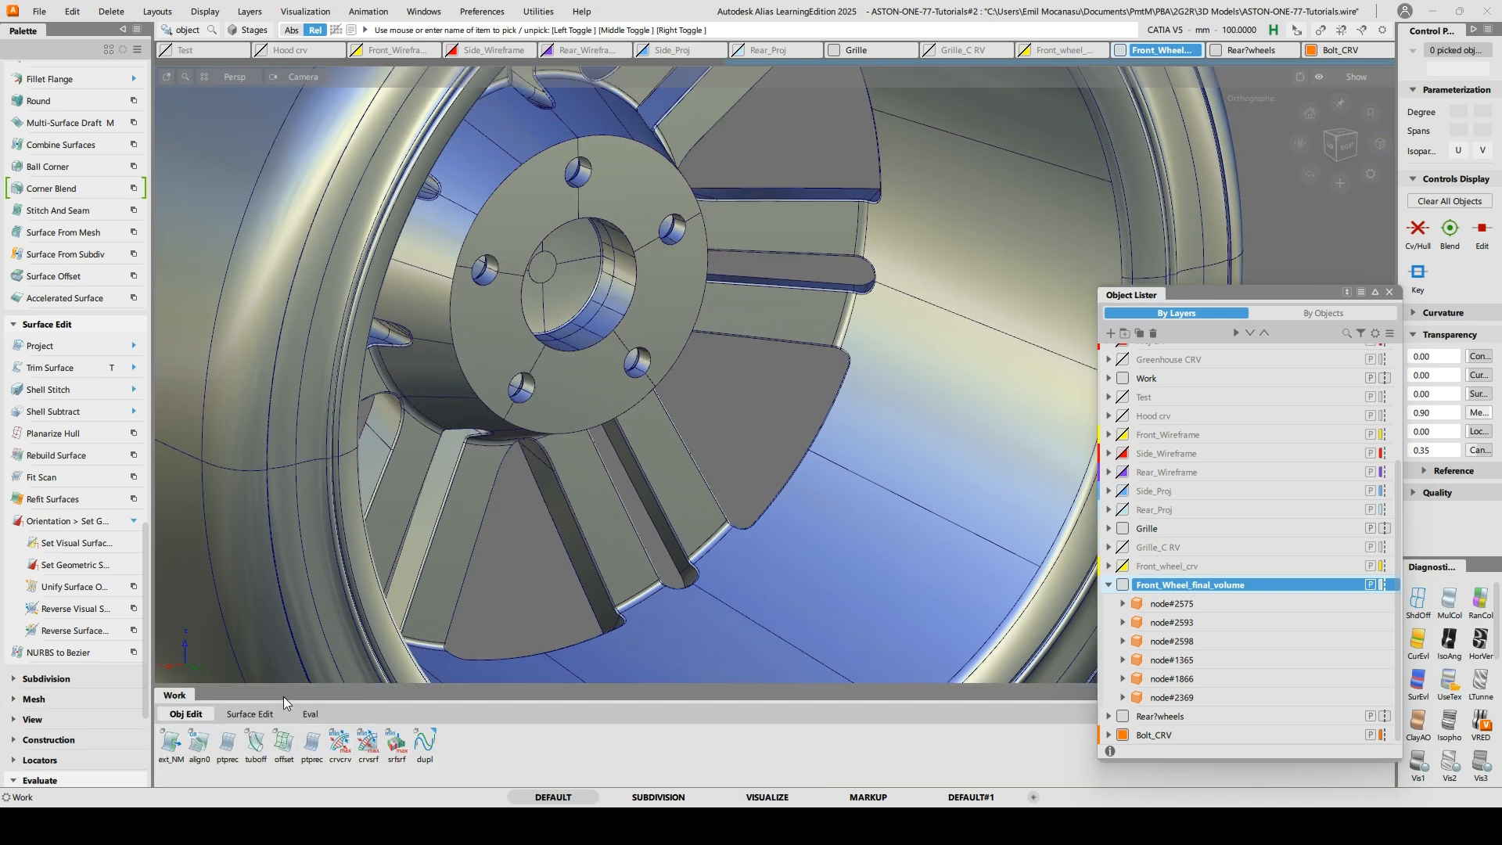
Use the radius tool on the first front wheel's central hub bore, choosing the revolve#211 edge, to mark the bore's centre
{"action": "left_click", "coordinate": [311, 714]}
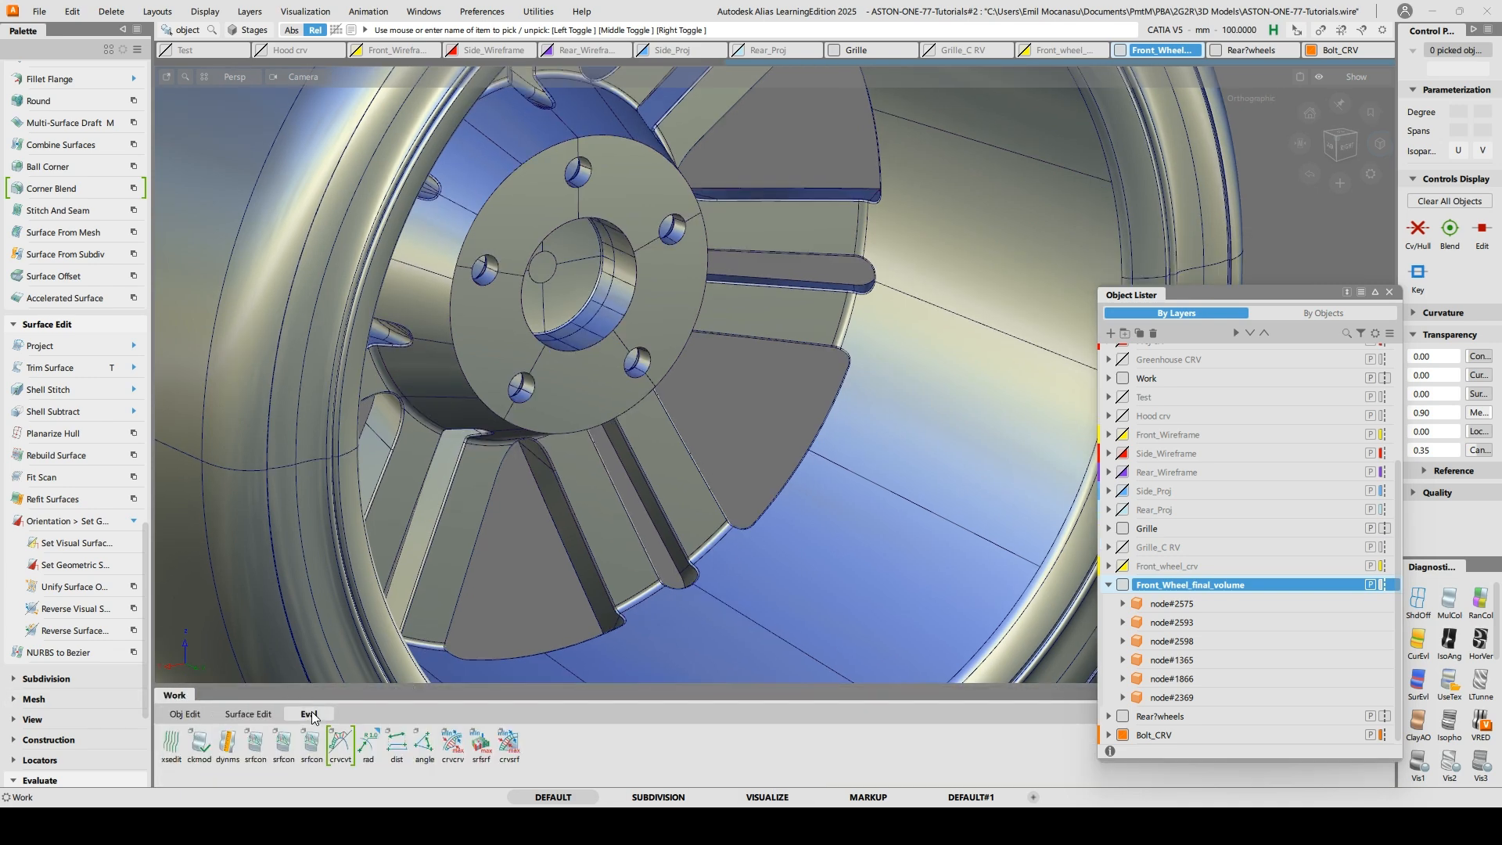
{"action": "left_click", "coordinate": [369, 744]}
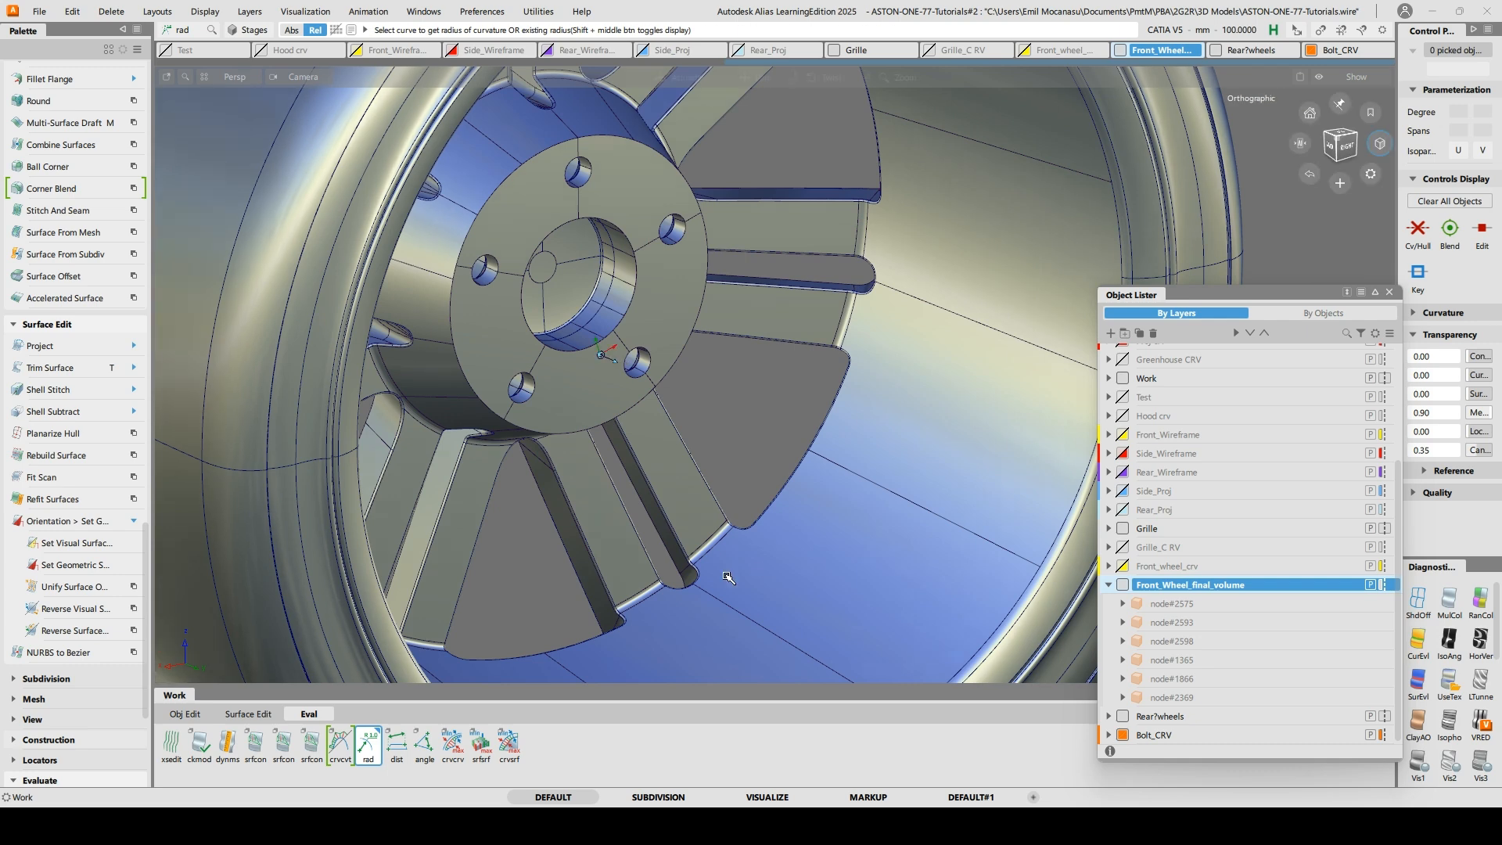
{"action": "right_click_drag", "start_coordinate": [727, 576], "coordinate": [763, 126], "text": "alt+shift"}
{"action": "right_click_drag", "start_coordinate": [644, 177], "coordinate": [627, 222], "text": "alt+shift"}
{"action": "middle_click_drag", "start_coordinate": [627, 222], "coordinate": [624, 295], "text": "alt+shift"}
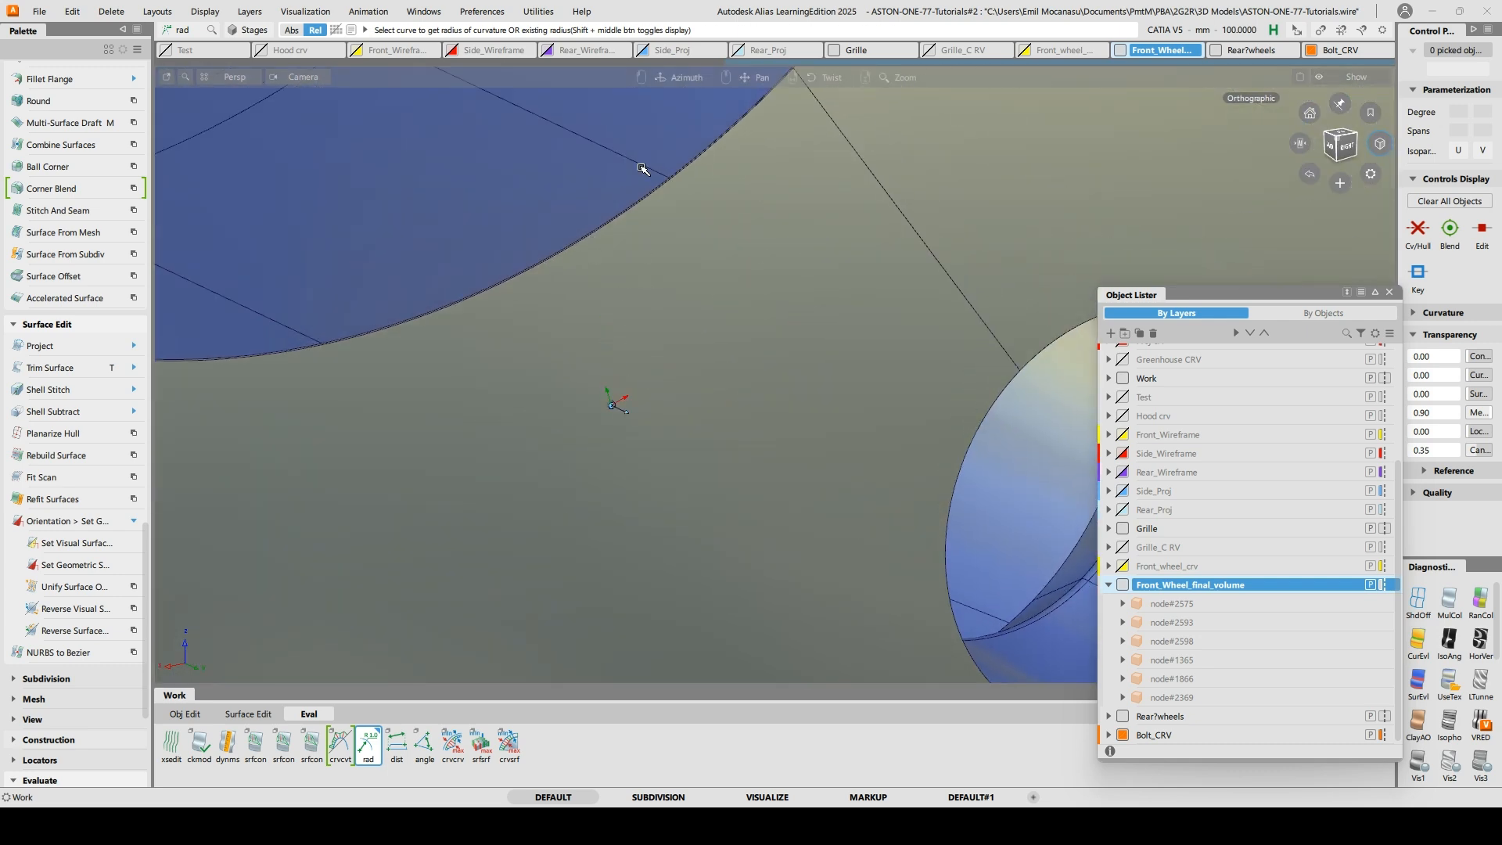
{"action": "right_click_drag", "start_coordinate": [642, 169], "coordinate": [687, 302], "text": "alt+shift"}
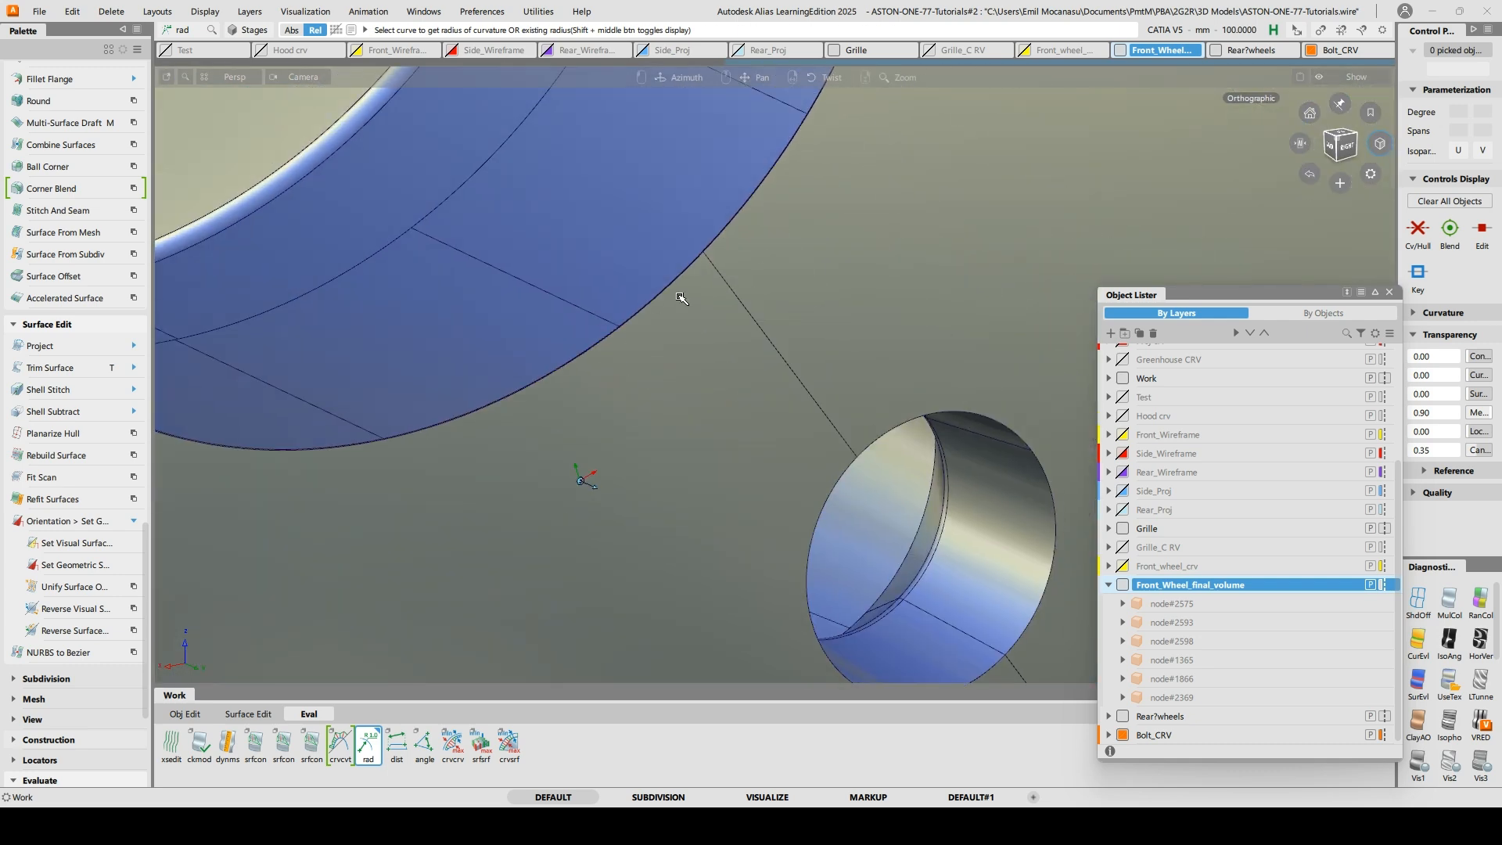
{"action": "left_click", "coordinate": [472, 417]}
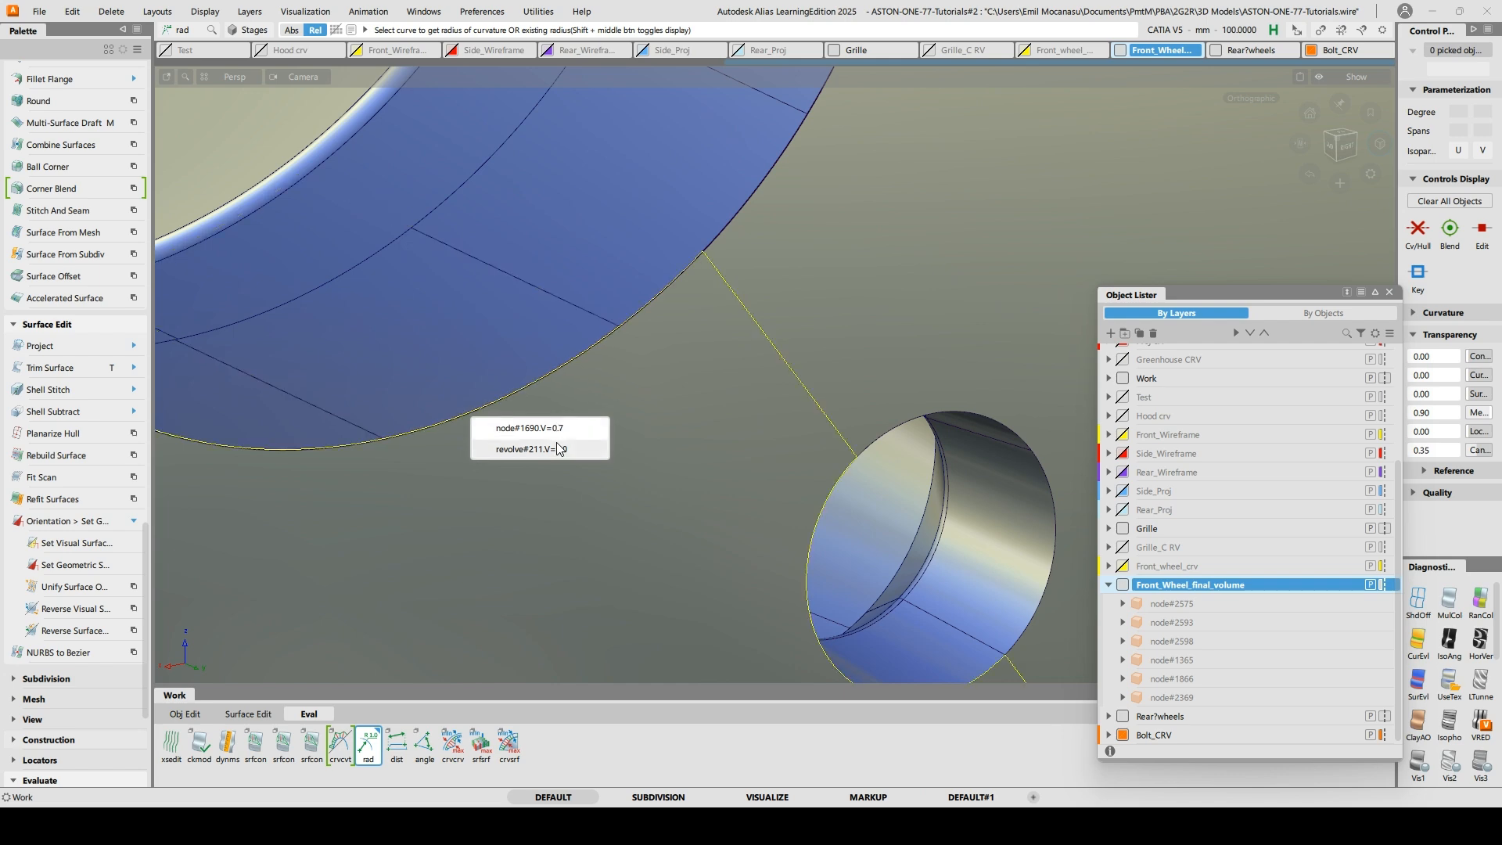
{"action": "left_click", "coordinate": [558, 452]}
{"action": "right_click_drag", "start_coordinate": [822, 389], "coordinate": [718, 321], "text": "alt+shift"}
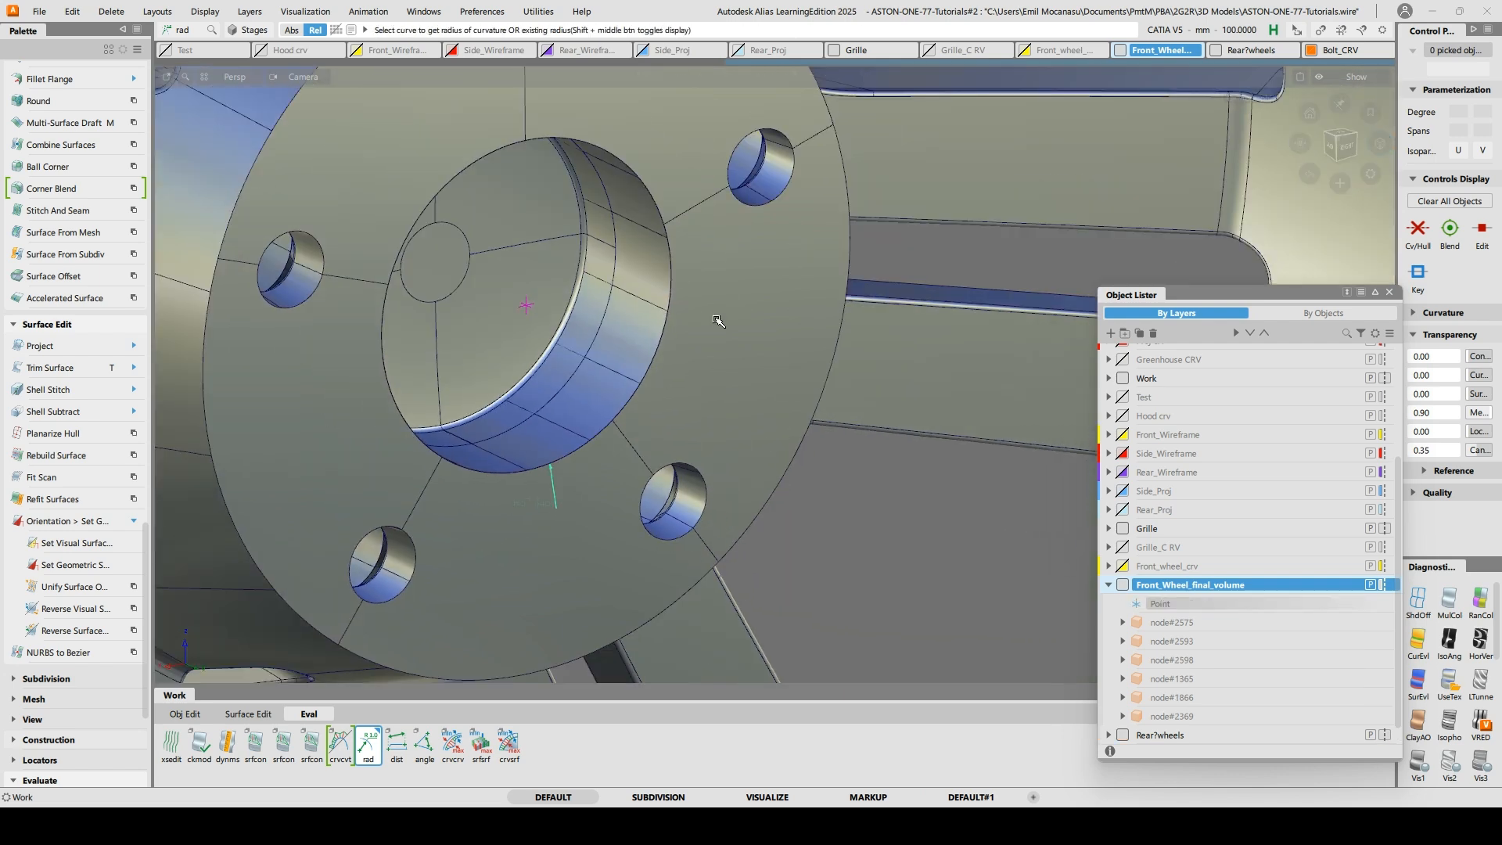
{"action": "right_click_drag", "start_coordinate": [569, 325], "coordinate": [636, 322], "text": "alt+shift"}
{"action": "middle_click_drag", "start_coordinate": [636, 322], "coordinate": [650, 379], "text": "alt+shift"}
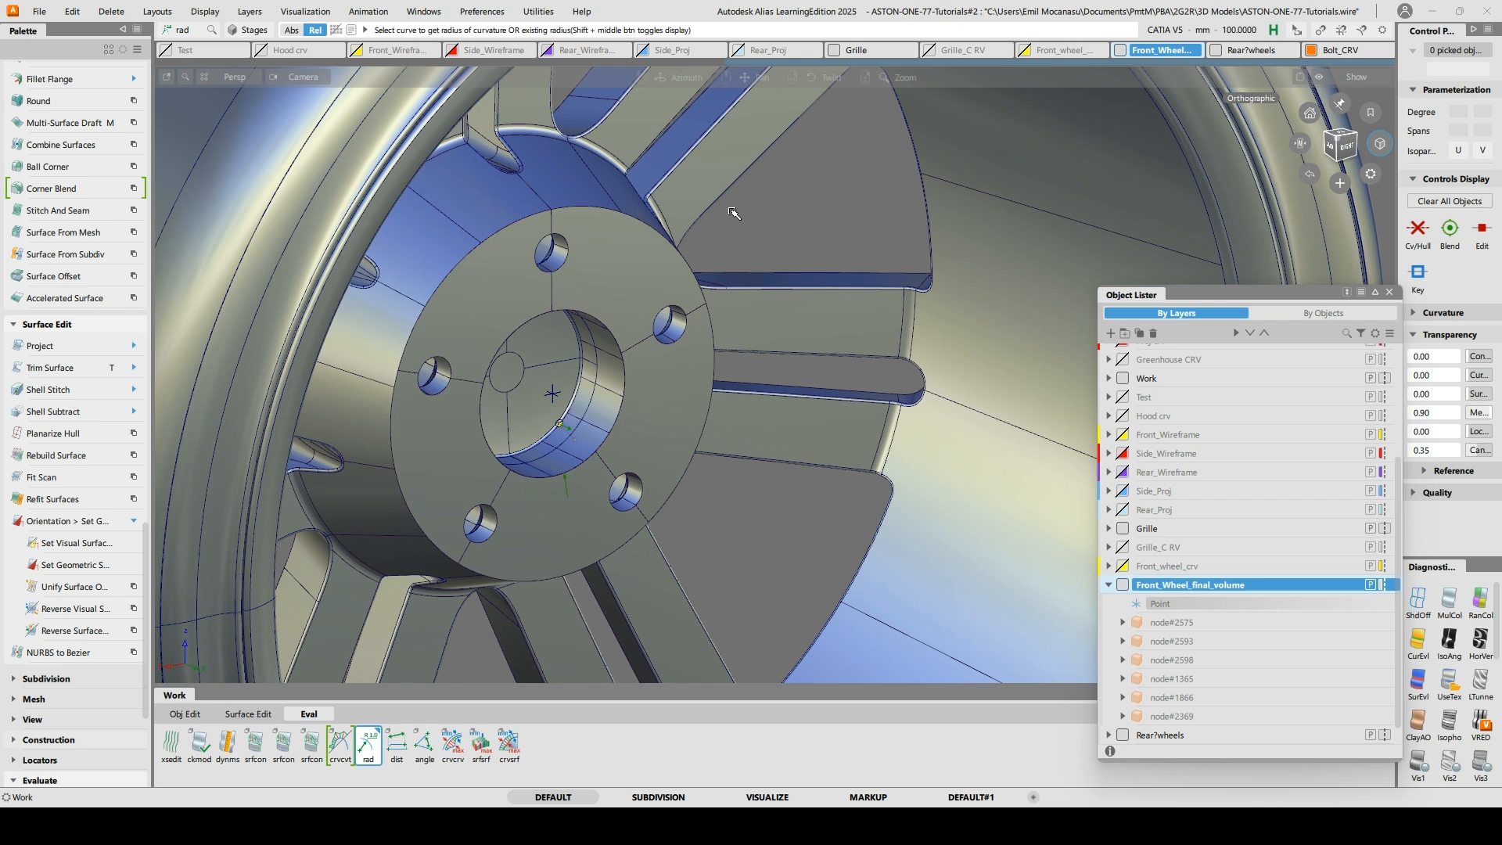
{"action": "right_click_drag", "start_coordinate": [734, 212], "coordinate": [642, 423], "text": "alt+shift"}
{"action": "middle_click_drag", "start_coordinate": [642, 423], "coordinate": [673, 332], "text": "alt+shift"}
{"action": "left_click_drag", "start_coordinate": [673, 331], "coordinate": [486, 229], "text": "ctrl+shift"}
{"action": "middle_click_drag", "start_coordinate": [642, 280], "coordinate": [657, 353], "text": "alt+shift"}
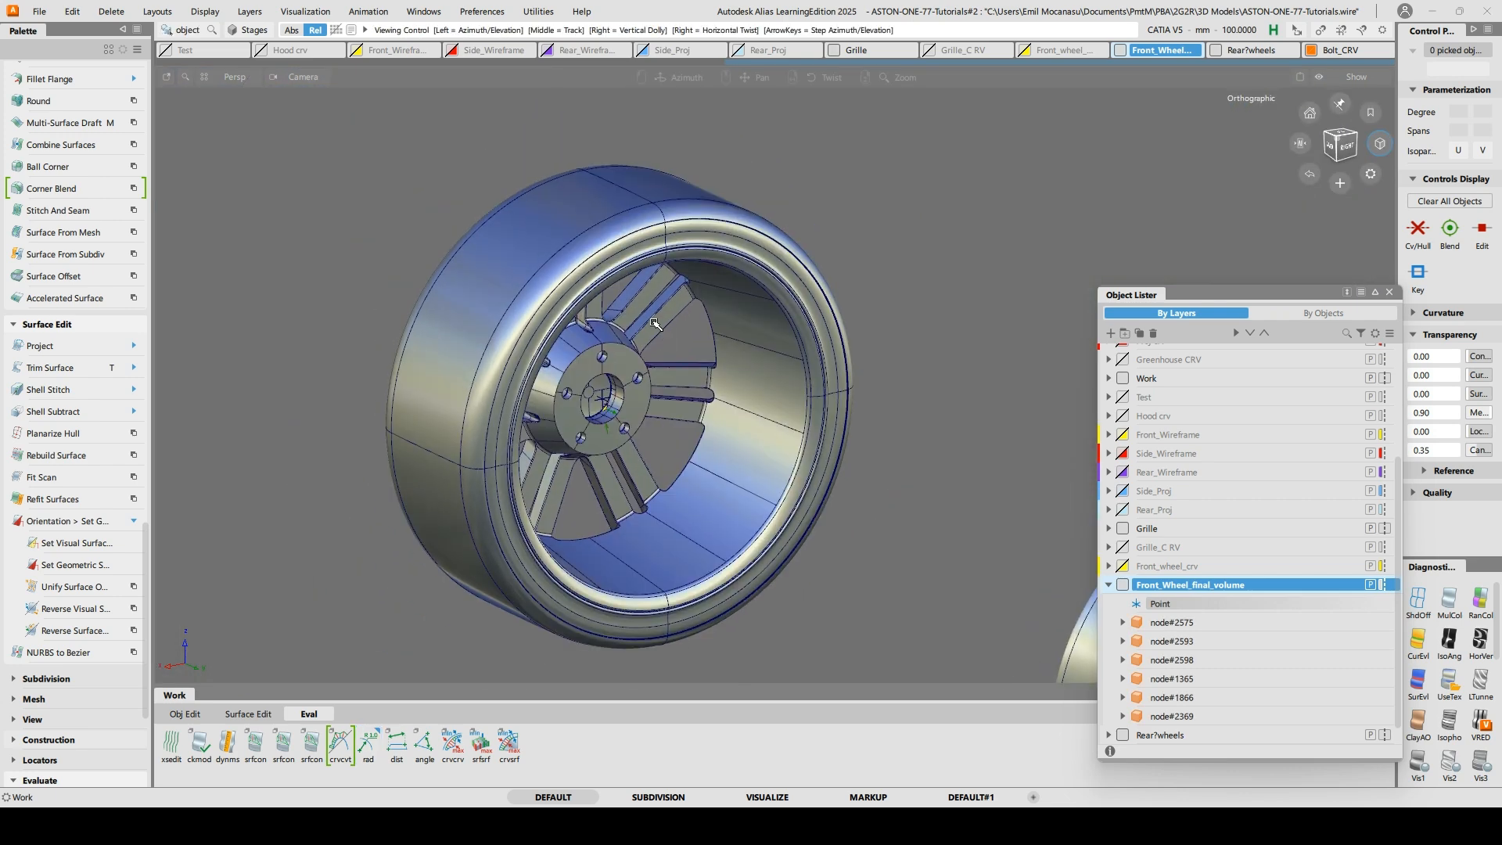
{"action": "left_click_drag", "start_coordinate": [285, 123], "coordinate": [1011, 677]}
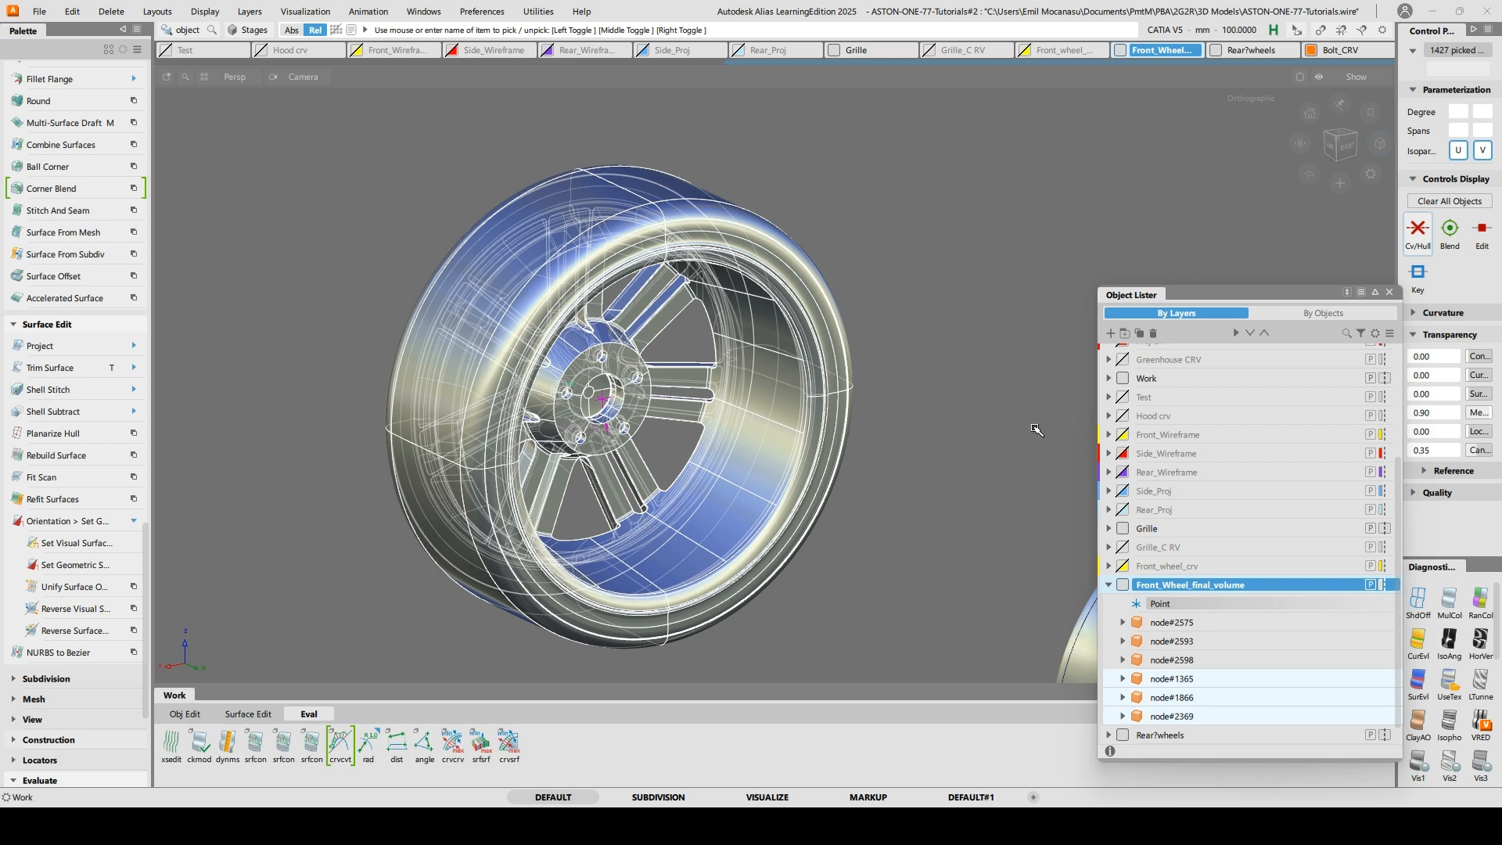
{"action": "right_click_drag", "start_coordinate": [889, 339], "coordinate": [886, 411], "text": "alt+shift"}
{"action": "middle_click_drag", "start_coordinate": [886, 411], "coordinate": [877, 384], "text": "alt+shift"}
{"action": "left_click_drag", "start_coordinate": [786, 414], "coordinate": [813, 249], "text": "ctrl+shift"}
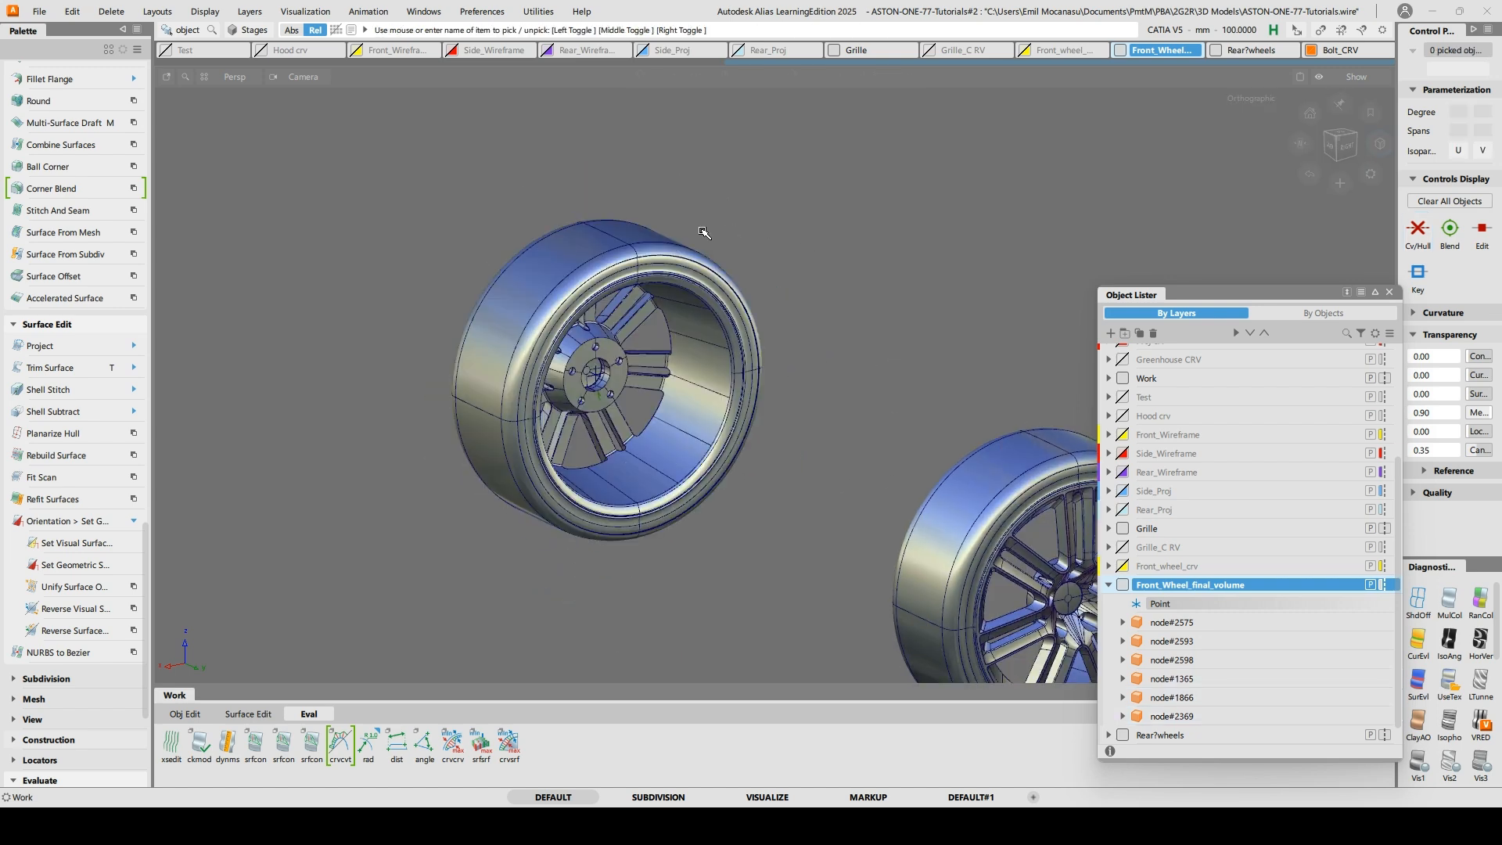
Pick the whole first front wheel, set its pivot on the hub bore's centre point, and clear the selection
{"action": "left_click_drag", "start_coordinate": [295, 153], "coordinate": [806, 606]}
{"action": "right_click_drag", "start_coordinate": [805, 563], "coordinate": [792, 499], "text": "alt+shift"}
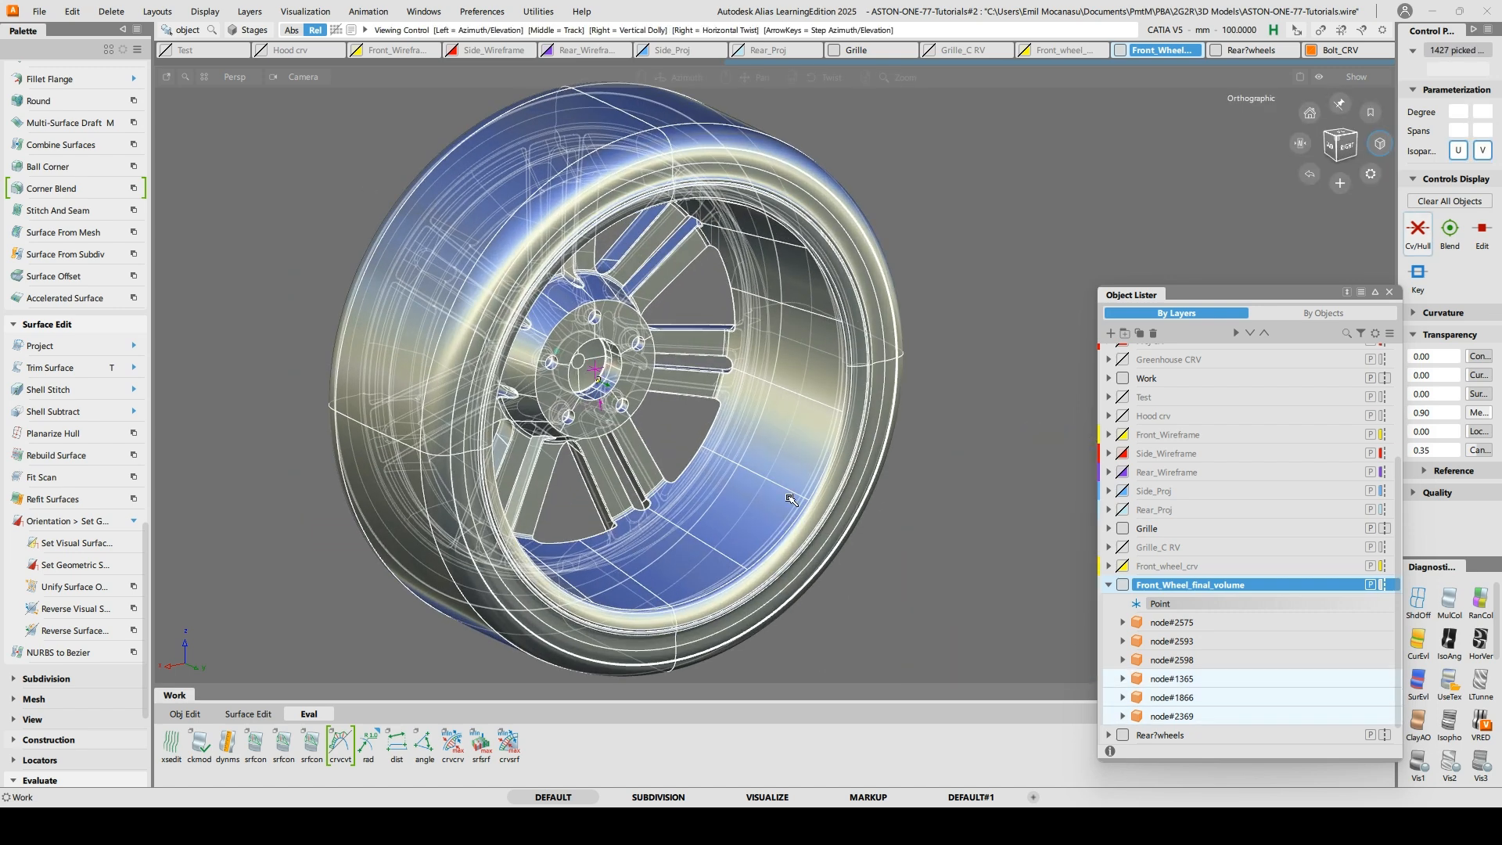
{"action": "left_click", "coordinate": [675, 354], "text": "ctrl+shift"}
{"action": "left_click", "coordinate": [749, 353], "text": "ctrl+shift"}
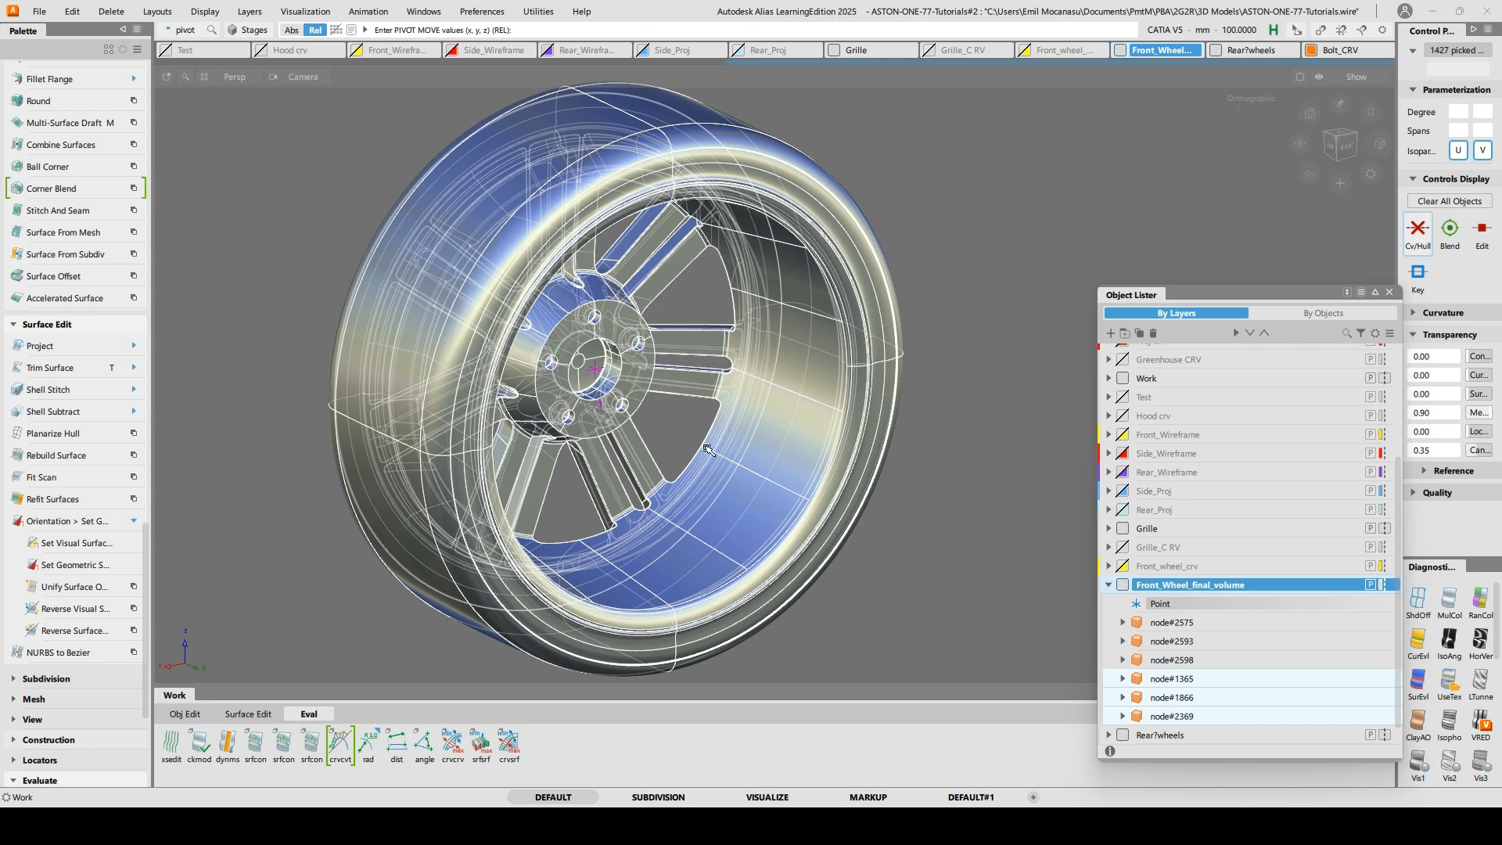
{"action": "scroll", "coordinate": [585, 361], "scroll_direction": "up", "scroll_amount": 5}
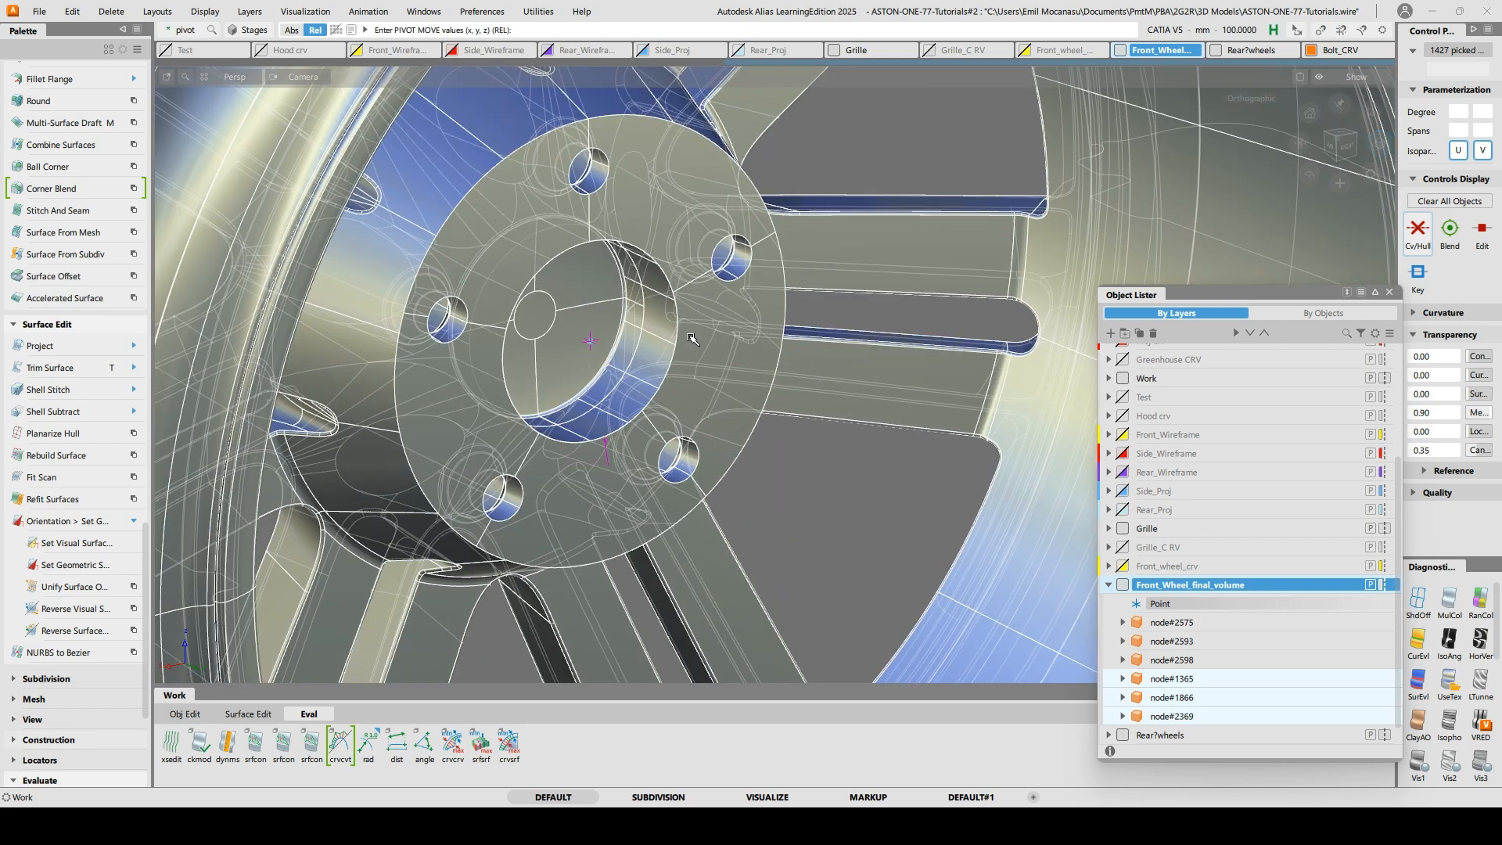
{"action": "scroll", "coordinate": [693, 338], "scroll_direction": "down", "scroll_amount": 15}
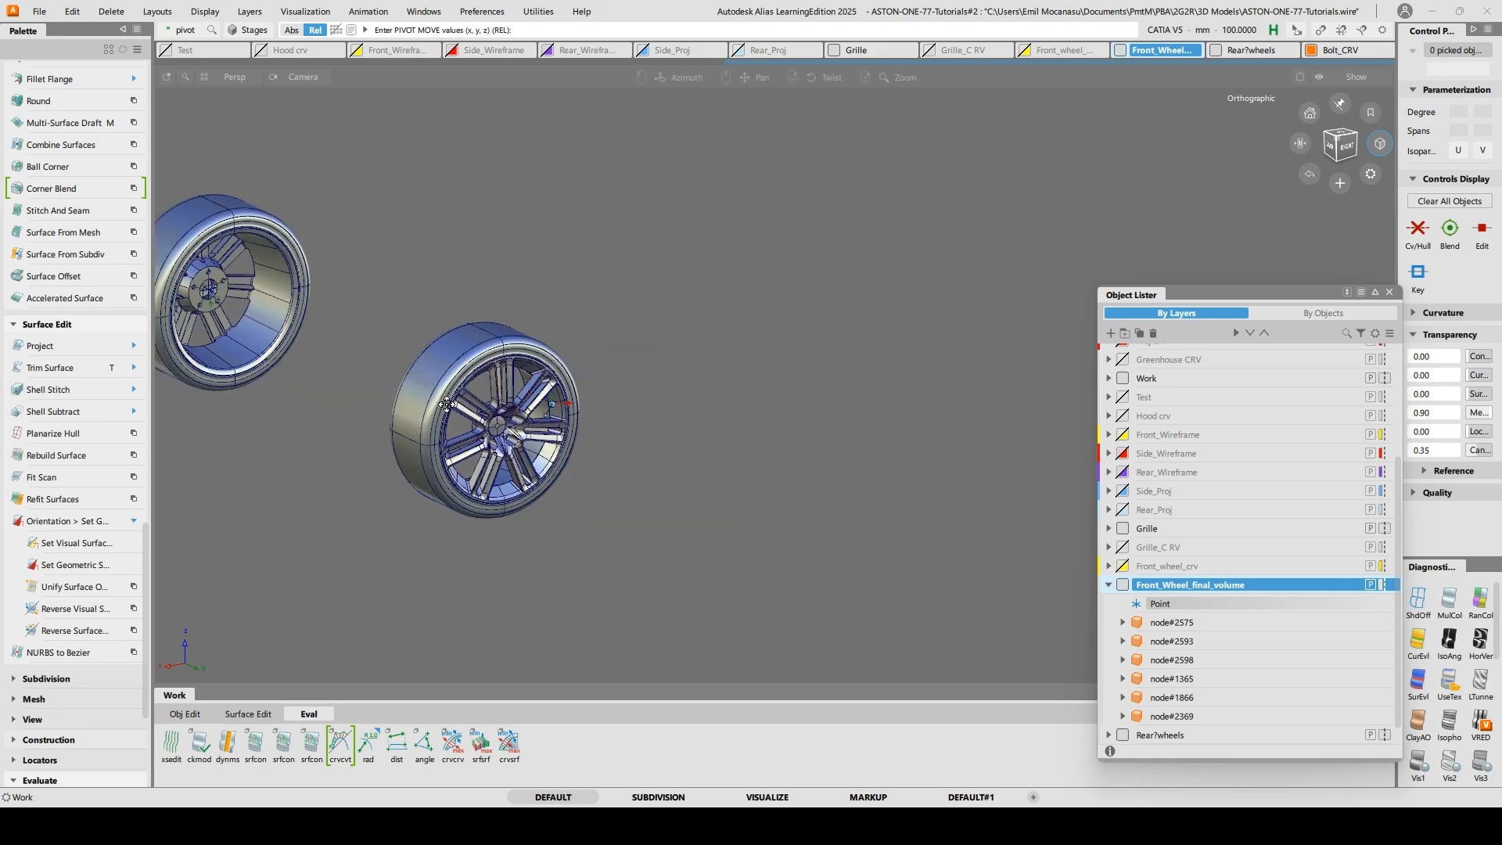
Use the radius tool on the opposite front wheel's hub bore, choosing the revolve#211_symmetric edge, to mark its centre
{"action": "middle_click_drag", "start_coordinate": [447, 403], "coordinate": [701, 412], "text": "alt+shift"}
{"action": "left_click_drag", "start_coordinate": [678, 418], "coordinate": [597, 448], "text": "alt+shift"}
{"action": "scroll", "coordinate": [597, 448], "scroll_direction": "up", "scroll_amount": 15}
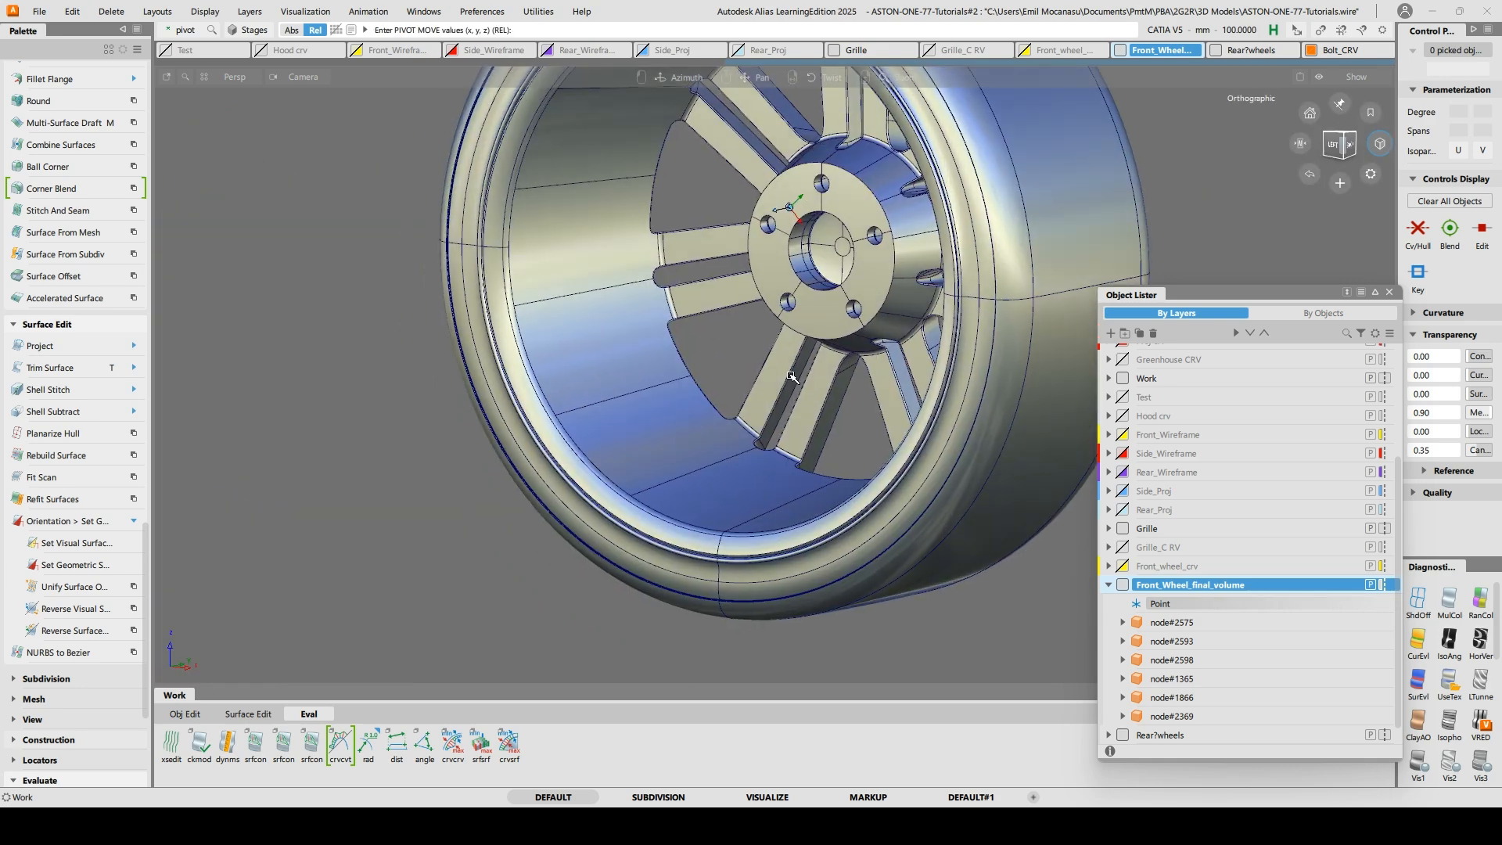
{"action": "scroll", "coordinate": [623, 395], "scroll_direction": "up", "scroll_amount": 5}
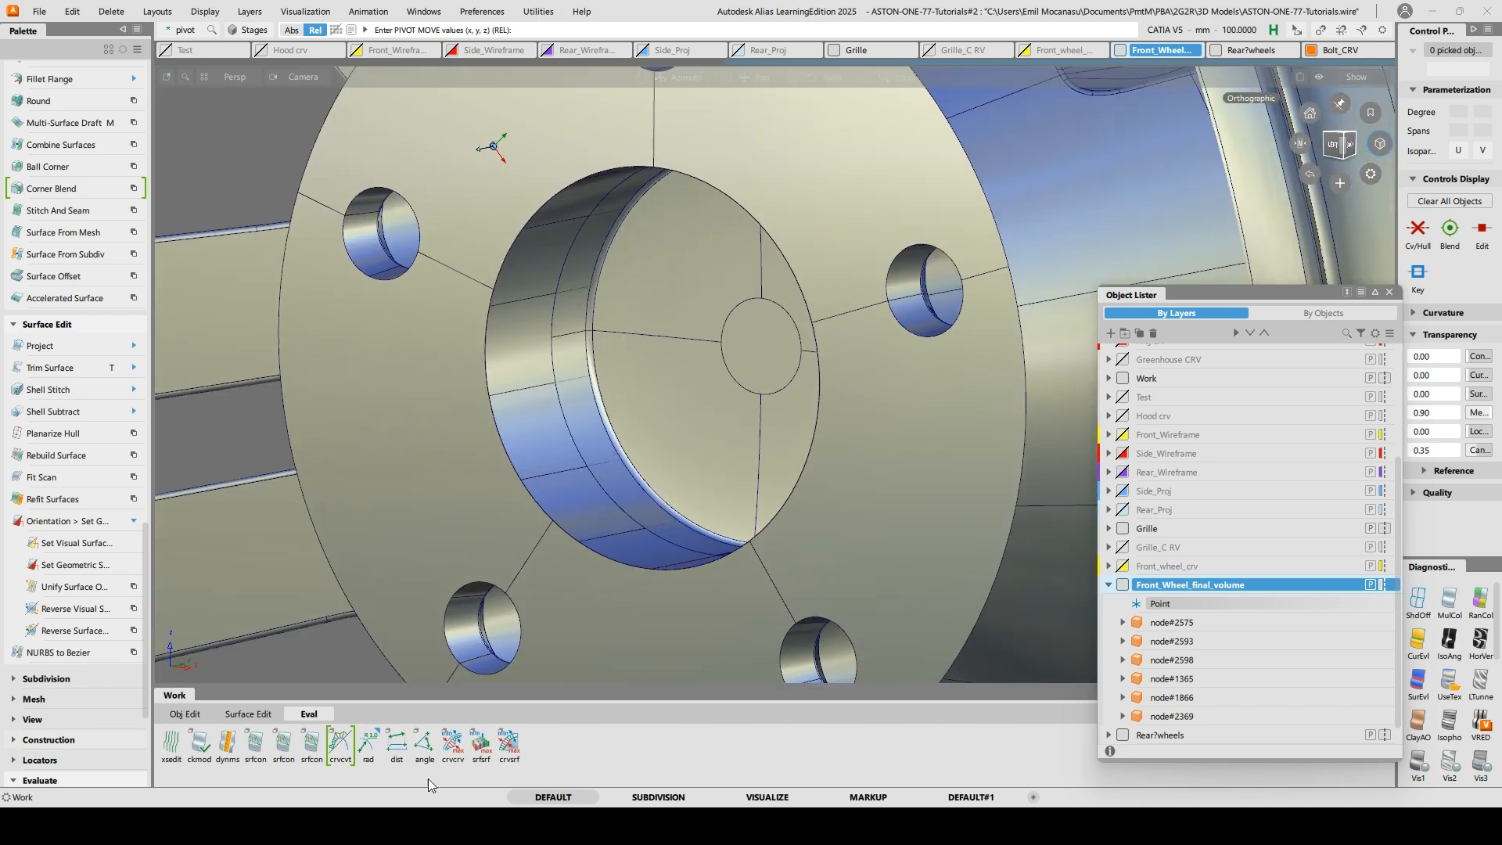
{"action": "left_click", "coordinate": [371, 752]}
{"action": "mouse_move", "coordinate": [615, 582]}
{"action": "left_mouse_down", "text": "alt+shift"}
{"action": "mouse_move", "coordinate": [596, 406]}
{"action": "mouse_move", "coordinate": [570, 610]}
{"action": "mouse_move", "coordinate": [608, 587]}
{"action": "left_mouse_up", "text": "alt+shift"}
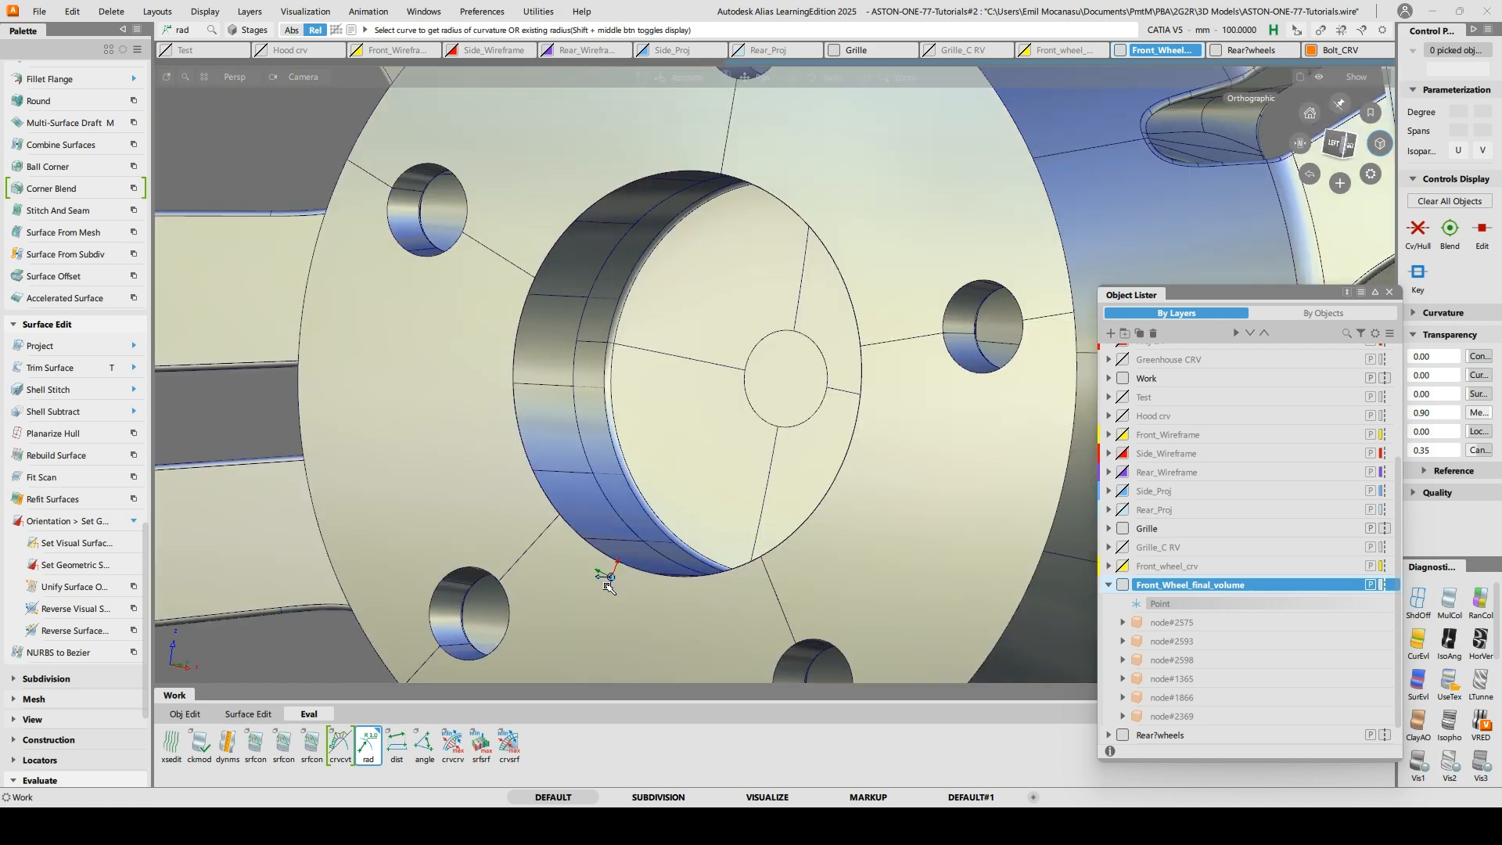
{"action": "middle_click_drag", "start_coordinate": [609, 587], "coordinate": [610, 547], "text": "alt+shift"}
{"action": "right_click_drag", "start_coordinate": [610, 547], "coordinate": [622, 480], "text": "alt+shift"}
{"action": "left_click", "coordinate": [646, 522]}
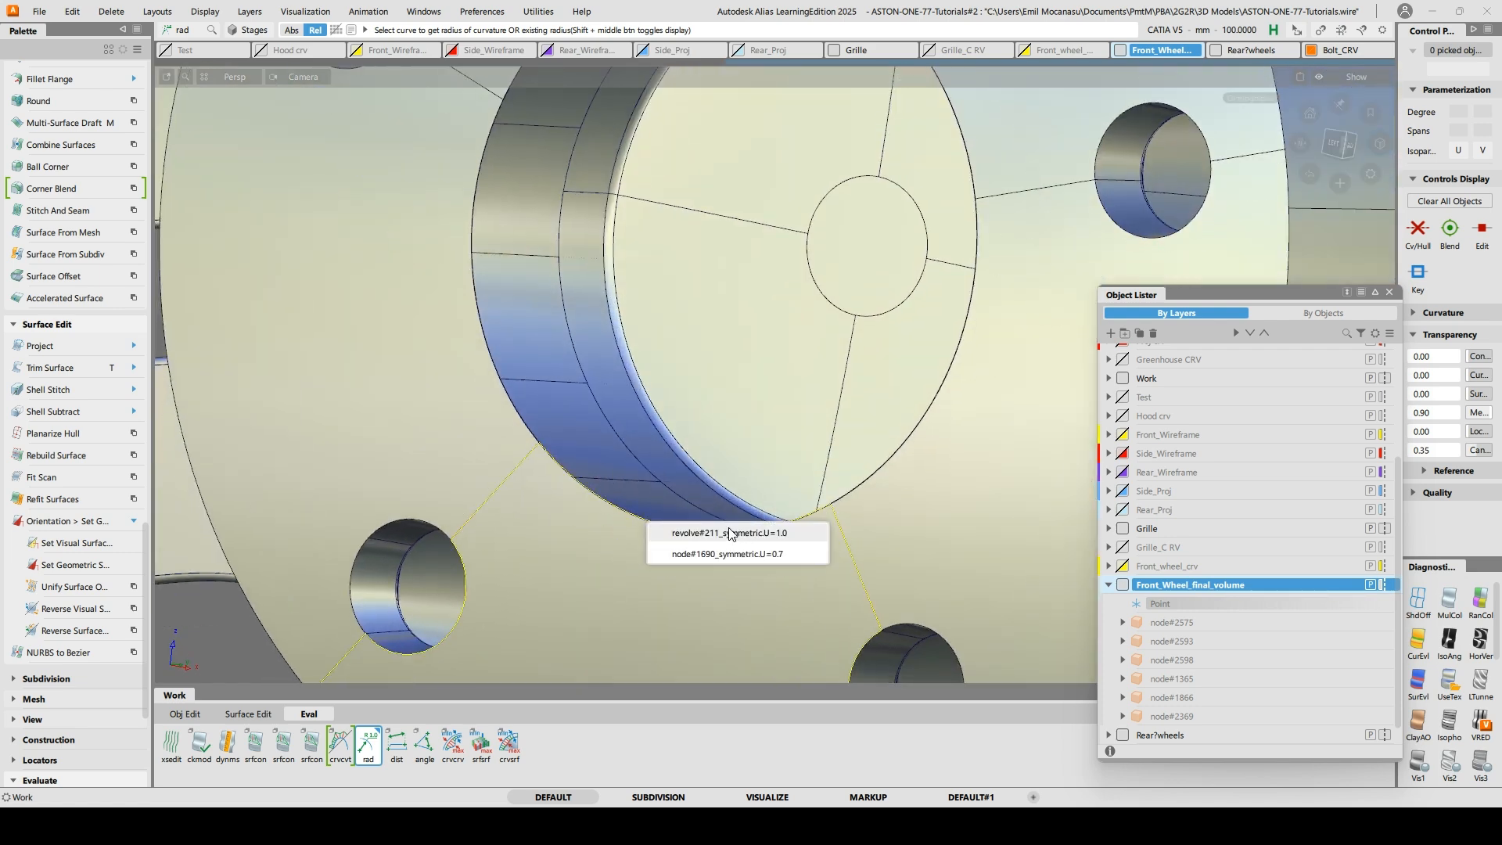
{"action": "left_click", "coordinate": [734, 534]}
{"action": "right_click_drag", "start_coordinate": [739, 533], "coordinate": [607, 529], "text": "alt+shift"}
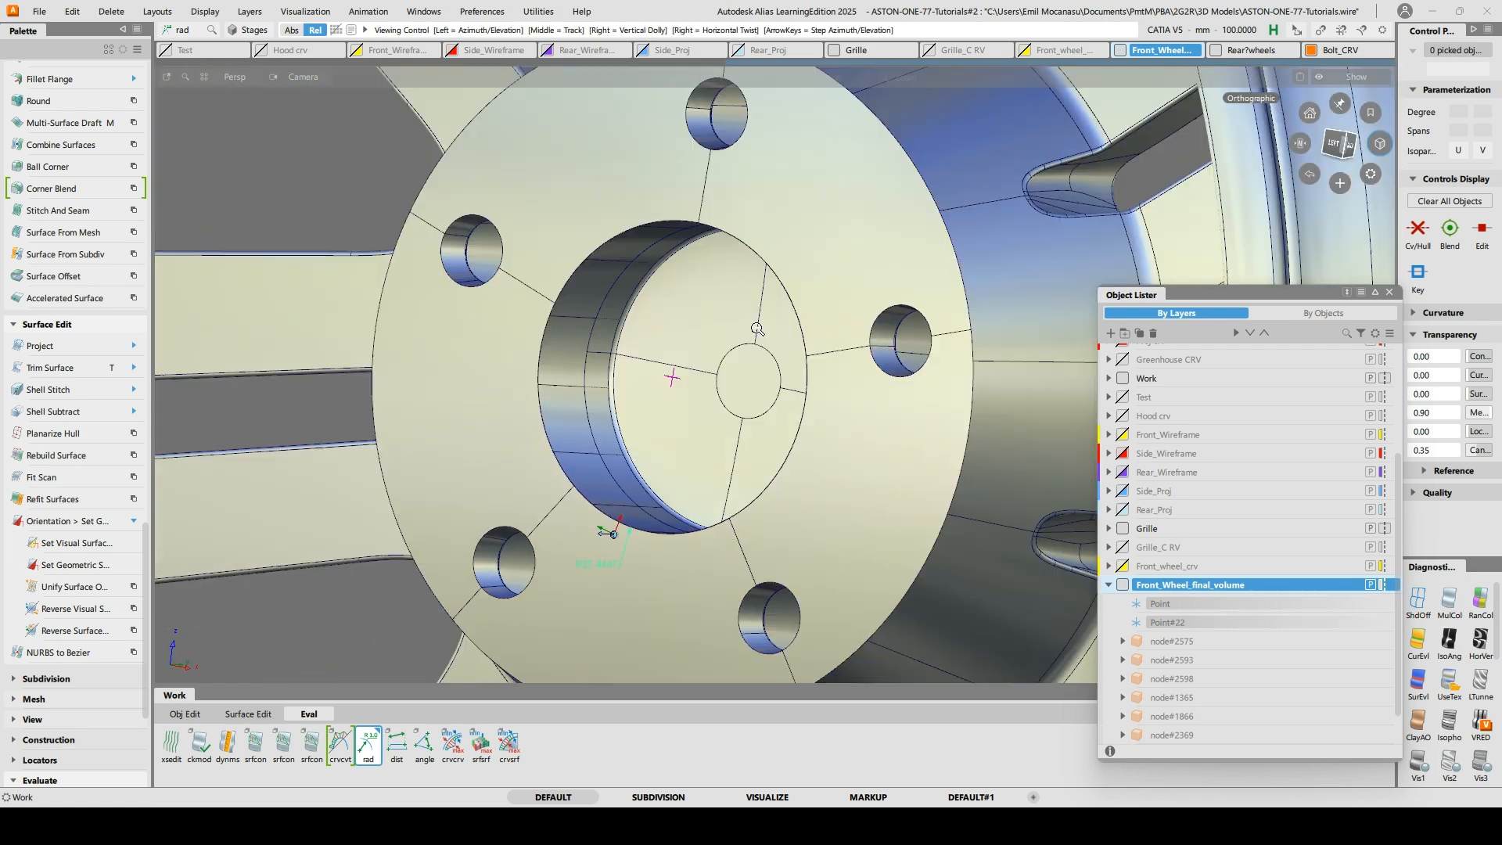
Pick the whole opposite front wheel, move its pivot to the hub bore's centre point, and clear the selection
{"action": "left_click_drag", "start_coordinate": [607, 529], "coordinate": [736, 395], "text": "alt+shift"}
{"action": "right_click_drag", "start_coordinate": [777, 224], "coordinate": [757, 383], "text": "alt+shift"}
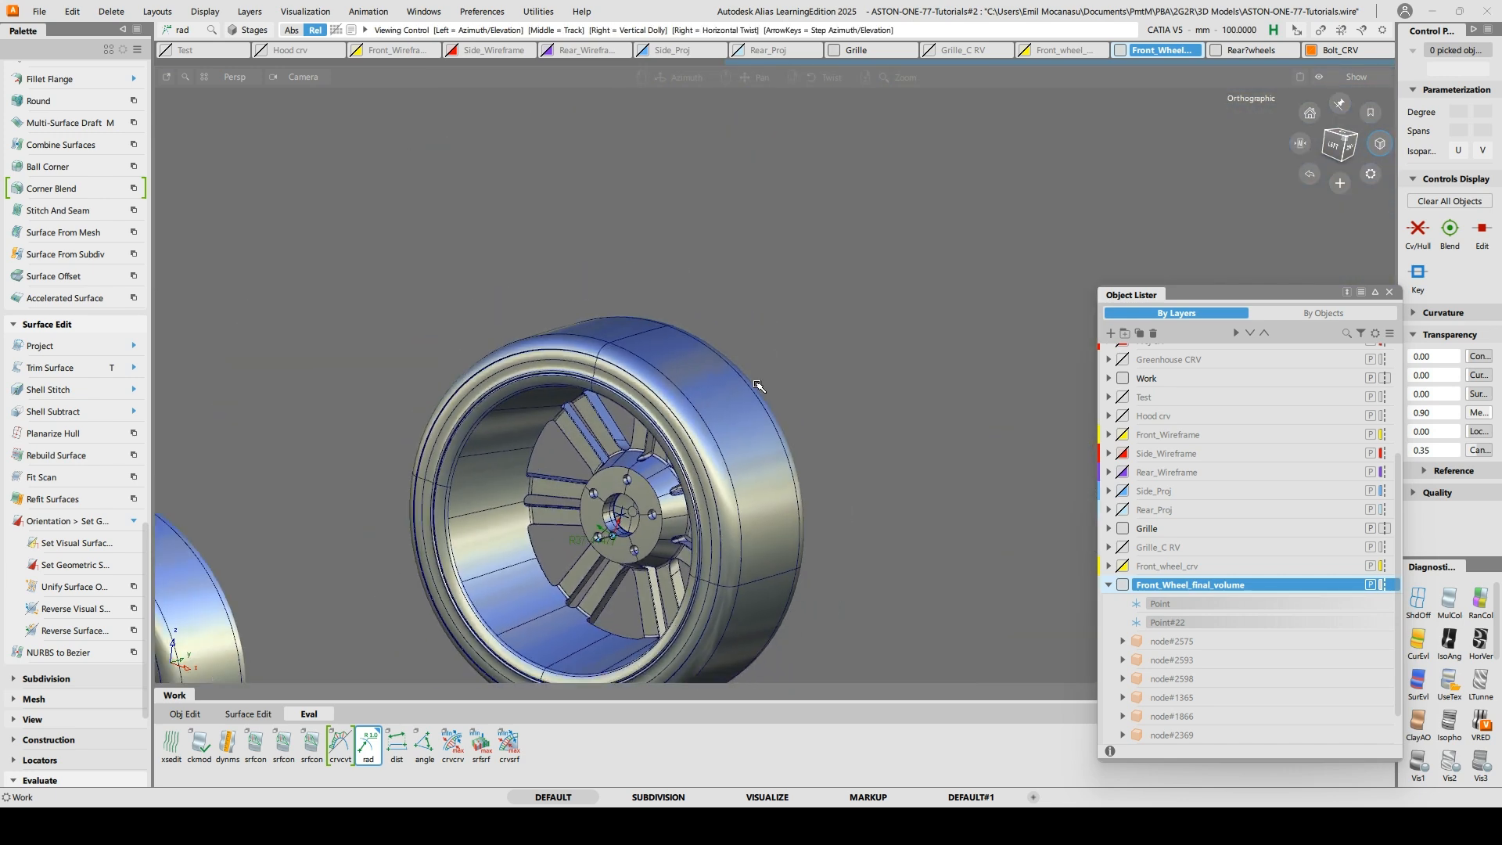
{"action": "middle_click_drag", "start_coordinate": [757, 384], "coordinate": [809, 201], "text": "alt+shift"}
{"action": "left_click_drag", "start_coordinate": [841, 311], "coordinate": [612, 280], "text": "ctrl+shift"}
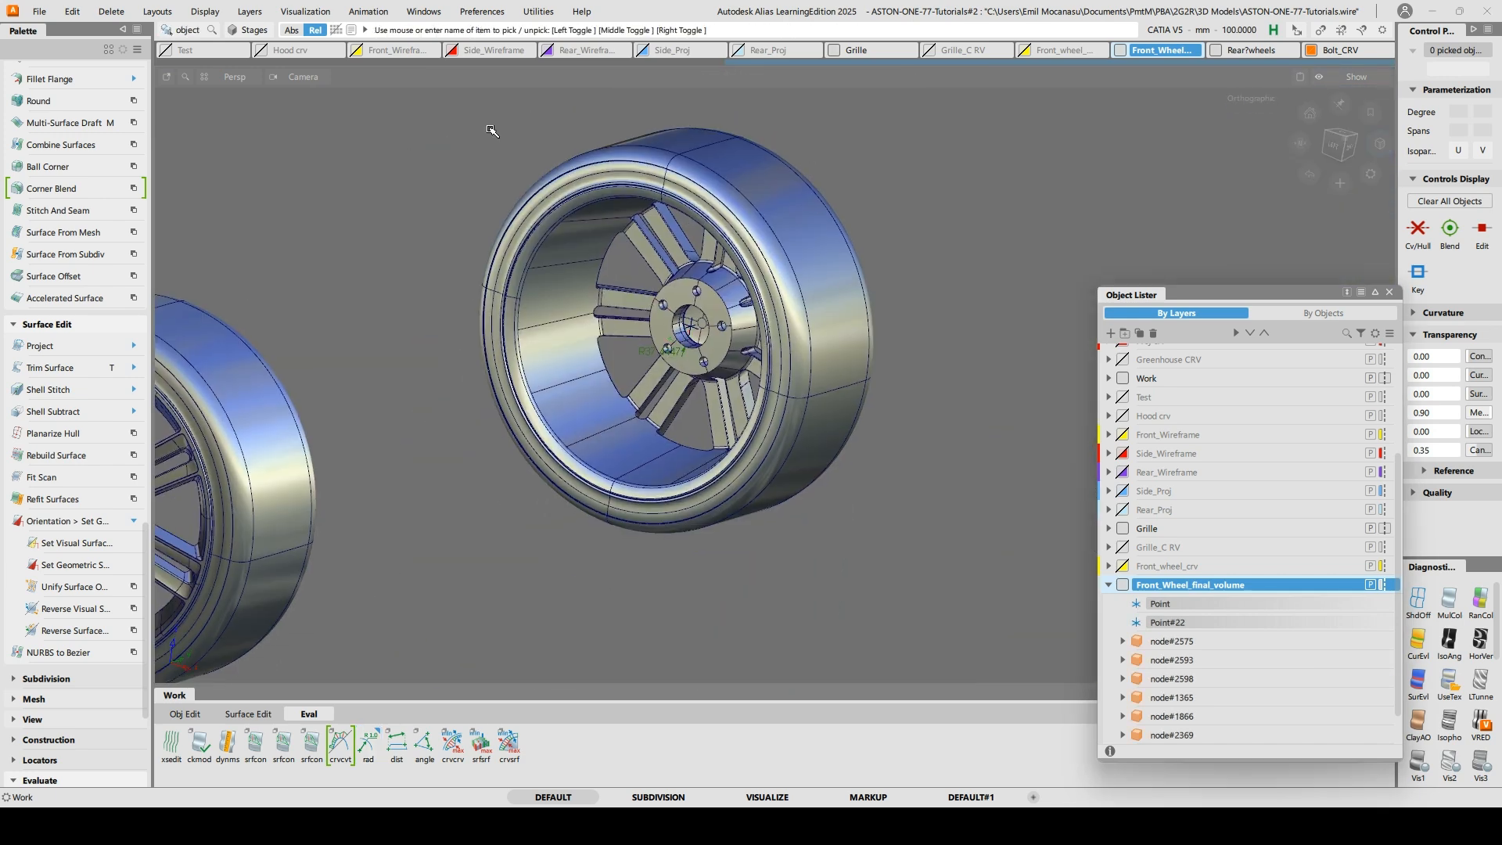
{"action": "left_click_drag", "start_coordinate": [441, 109], "coordinate": [1062, 606]}
{"action": "right_click_drag", "start_coordinate": [1019, 550], "coordinate": [839, 391], "text": "alt+shift"}
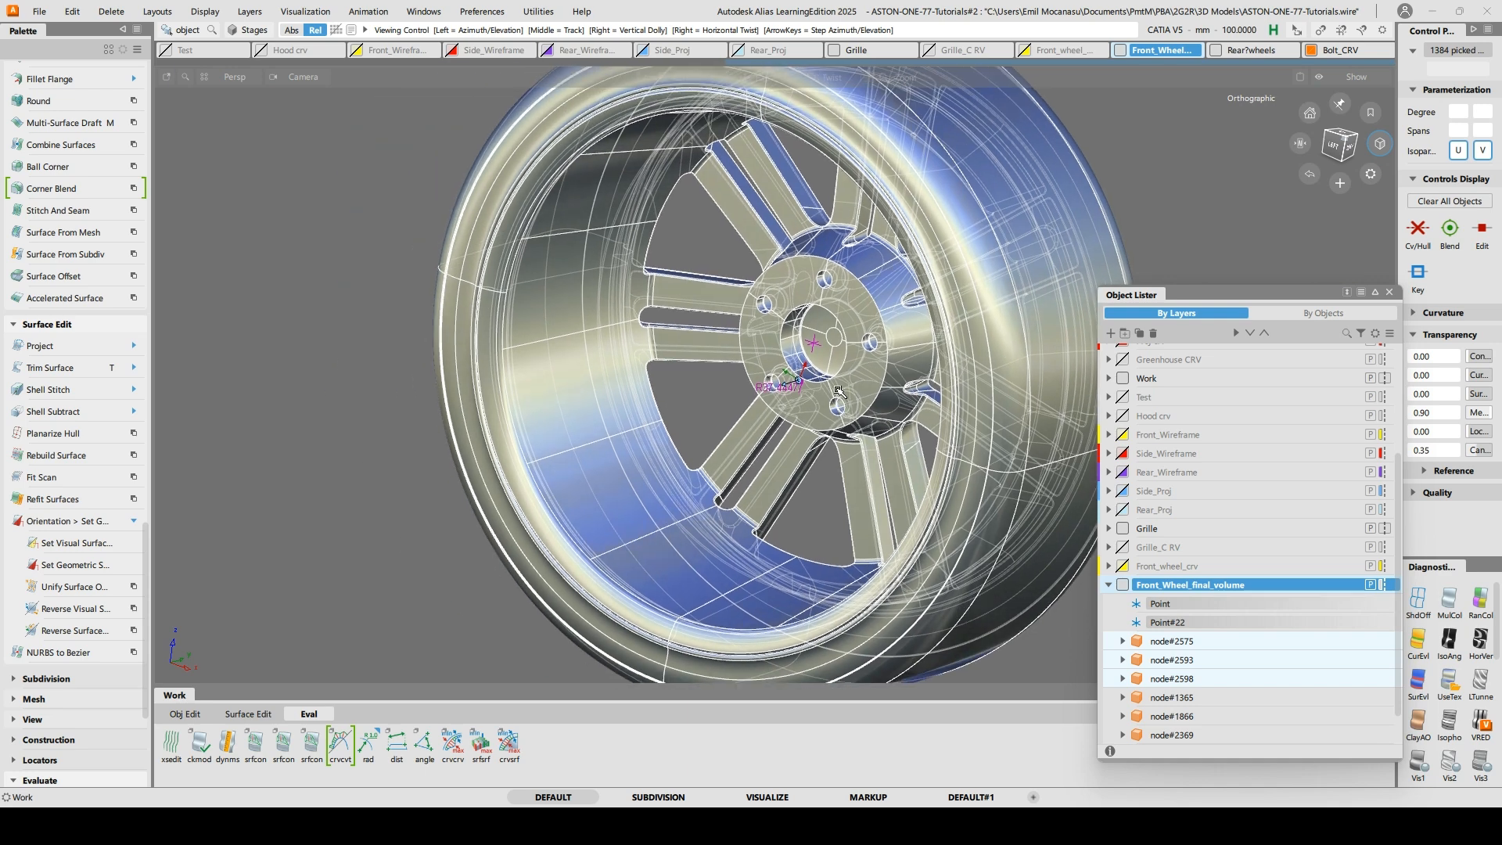
{"action": "middle_click", "coordinate": [713, 340], "text": "ctrl+shift"}
{"action": "left_click", "coordinate": [713, 340], "text": "ctrl+shift"}
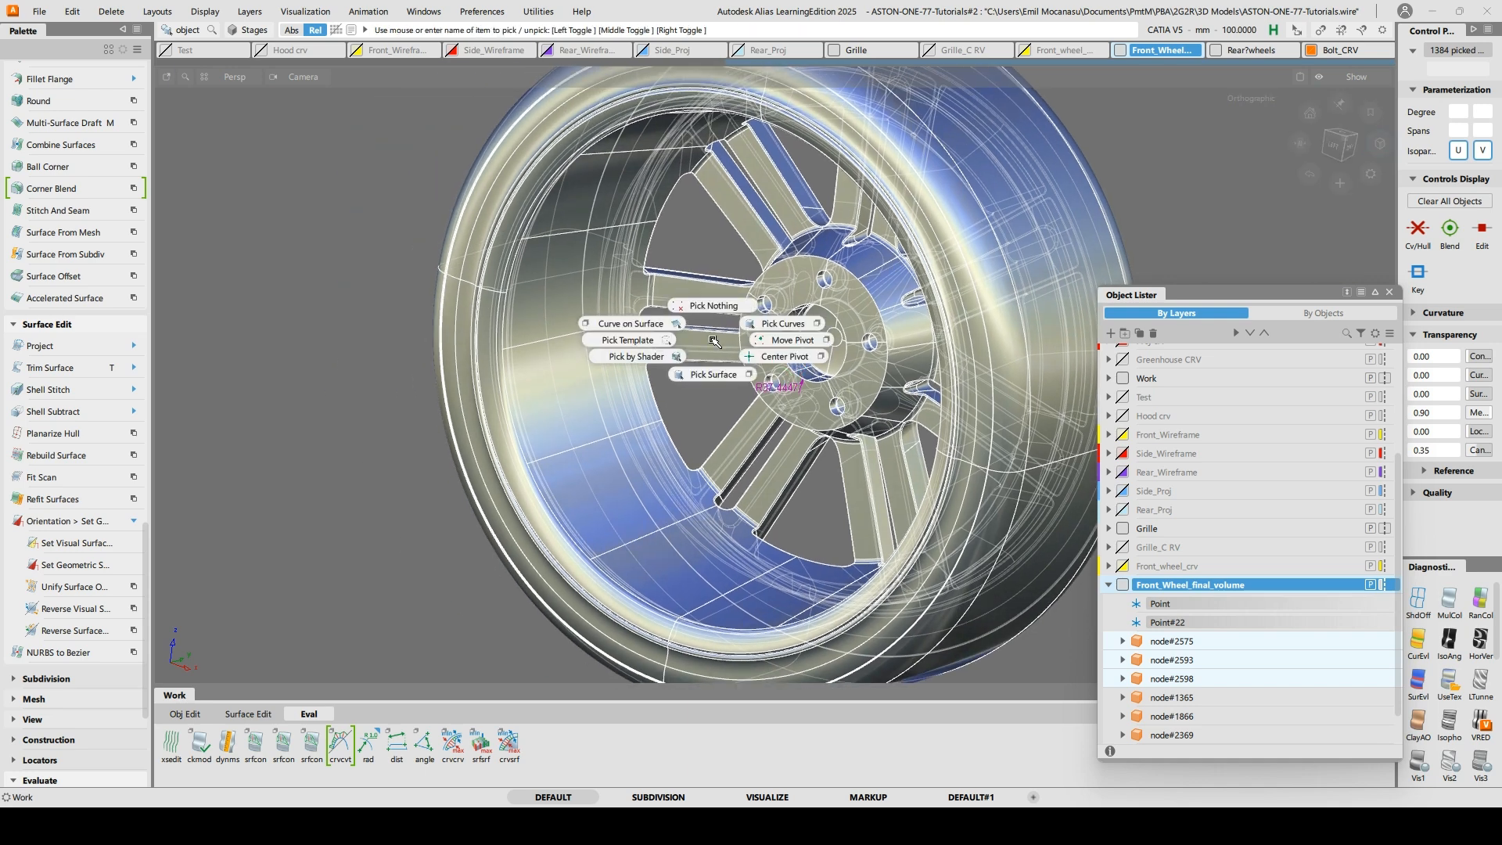
{"action": "left_click", "coordinate": [792, 342], "text": "ctrl+shift"}
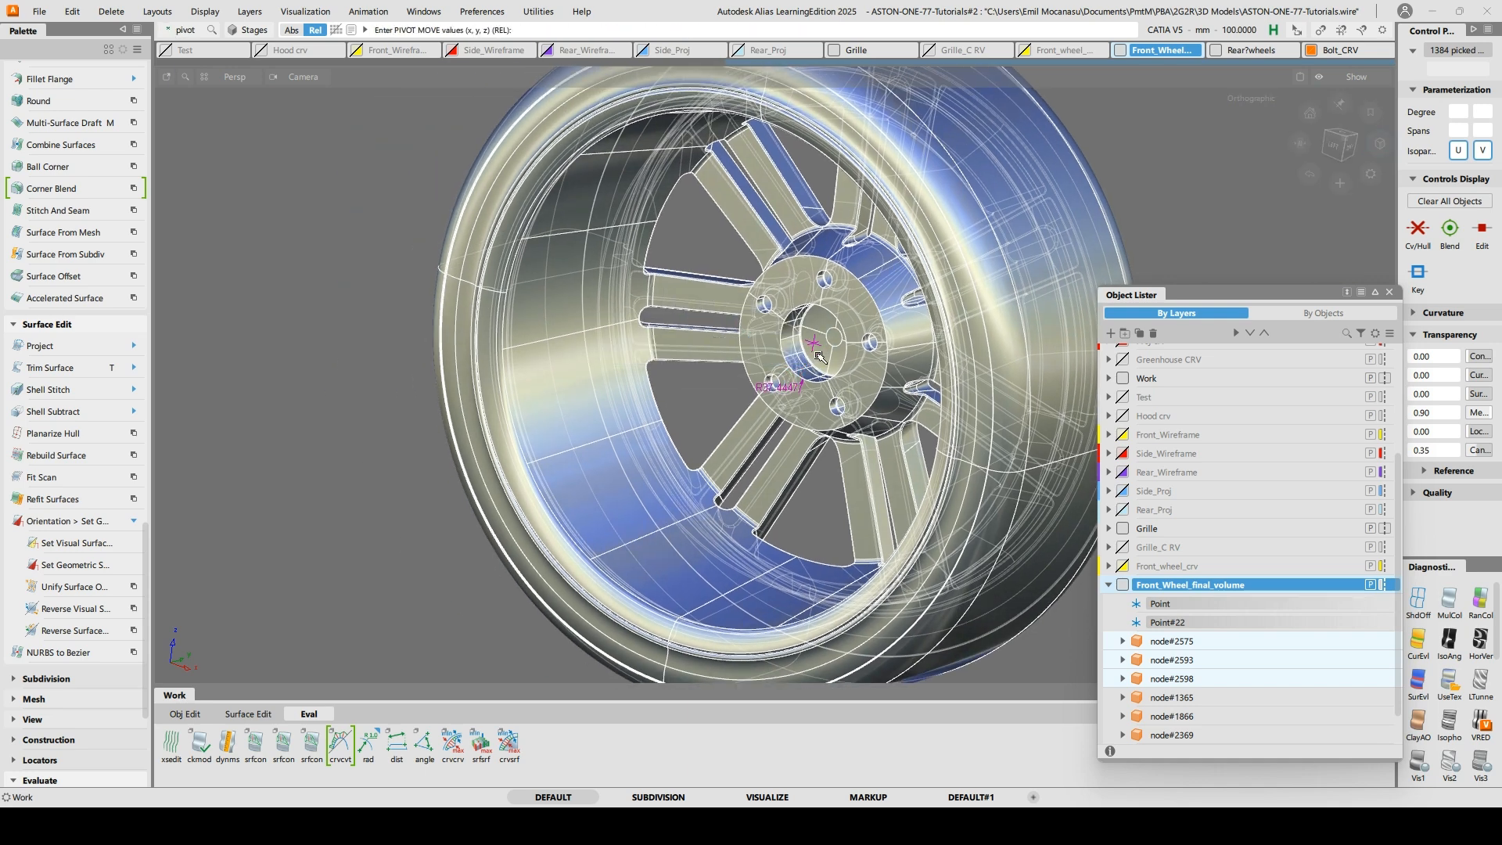
{"action": "left_click", "coordinate": [815, 359]}
{"action": "left_click_drag", "start_coordinate": [787, 360], "coordinate": [786, 346], "text": "ctrl+shift"}
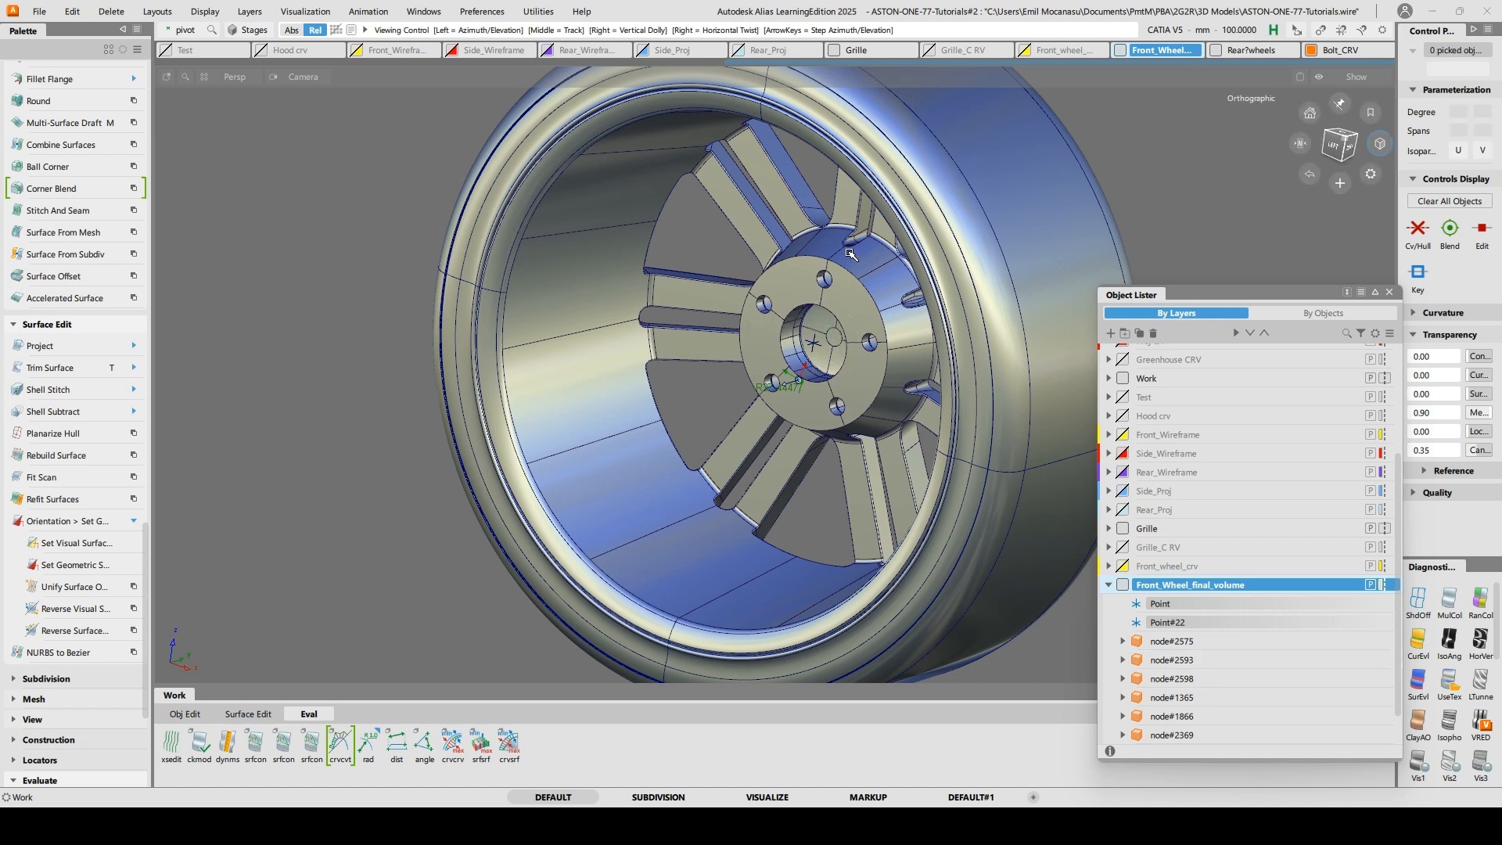
Pick the opposite front wheel again and display the Move Pivot and Center Pivot commands for reference
{"action": "right_click_drag", "start_coordinate": [848, 352], "coordinate": [808, 350], "text": "alt+shift"}
{"action": "middle_click_drag", "start_coordinate": [809, 351], "coordinate": [788, 392], "text": "alt+shift"}
{"action": "left_click_drag", "start_coordinate": [834, 355], "coordinate": [797, 341], "text": "ctrl+shift"}
{"action": "left_click_drag", "start_coordinate": [508, 151], "coordinate": [1024, 656]}
{"action": "left_click_drag", "start_coordinate": [801, 431], "coordinate": [829, 435], "text": "ctrl+shift"}
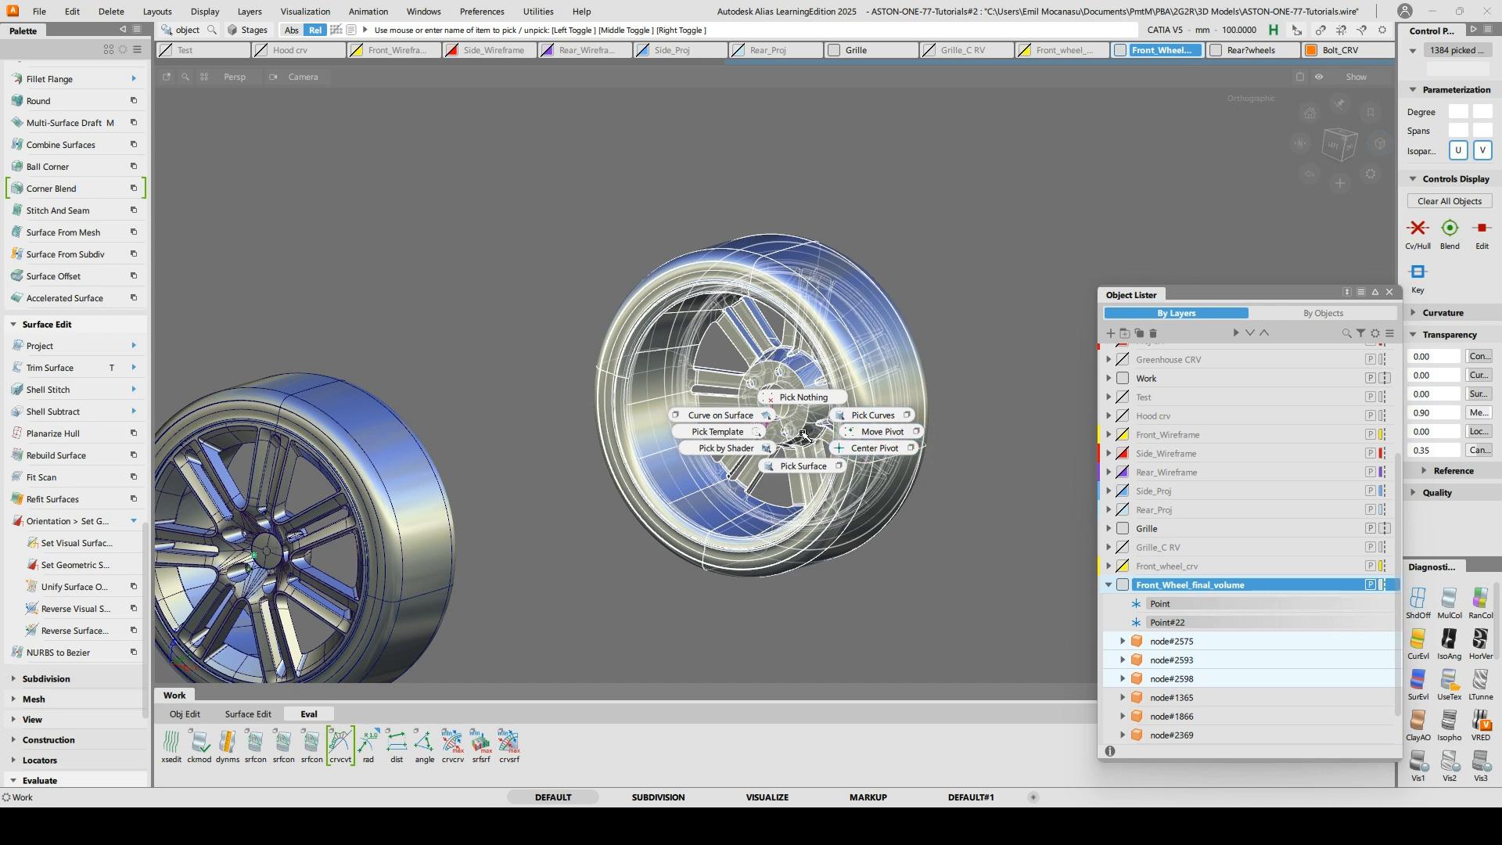
{"action": "left_click_drag", "start_coordinate": [806, 435], "coordinate": [801, 435], "text": "ctrl+shift"}
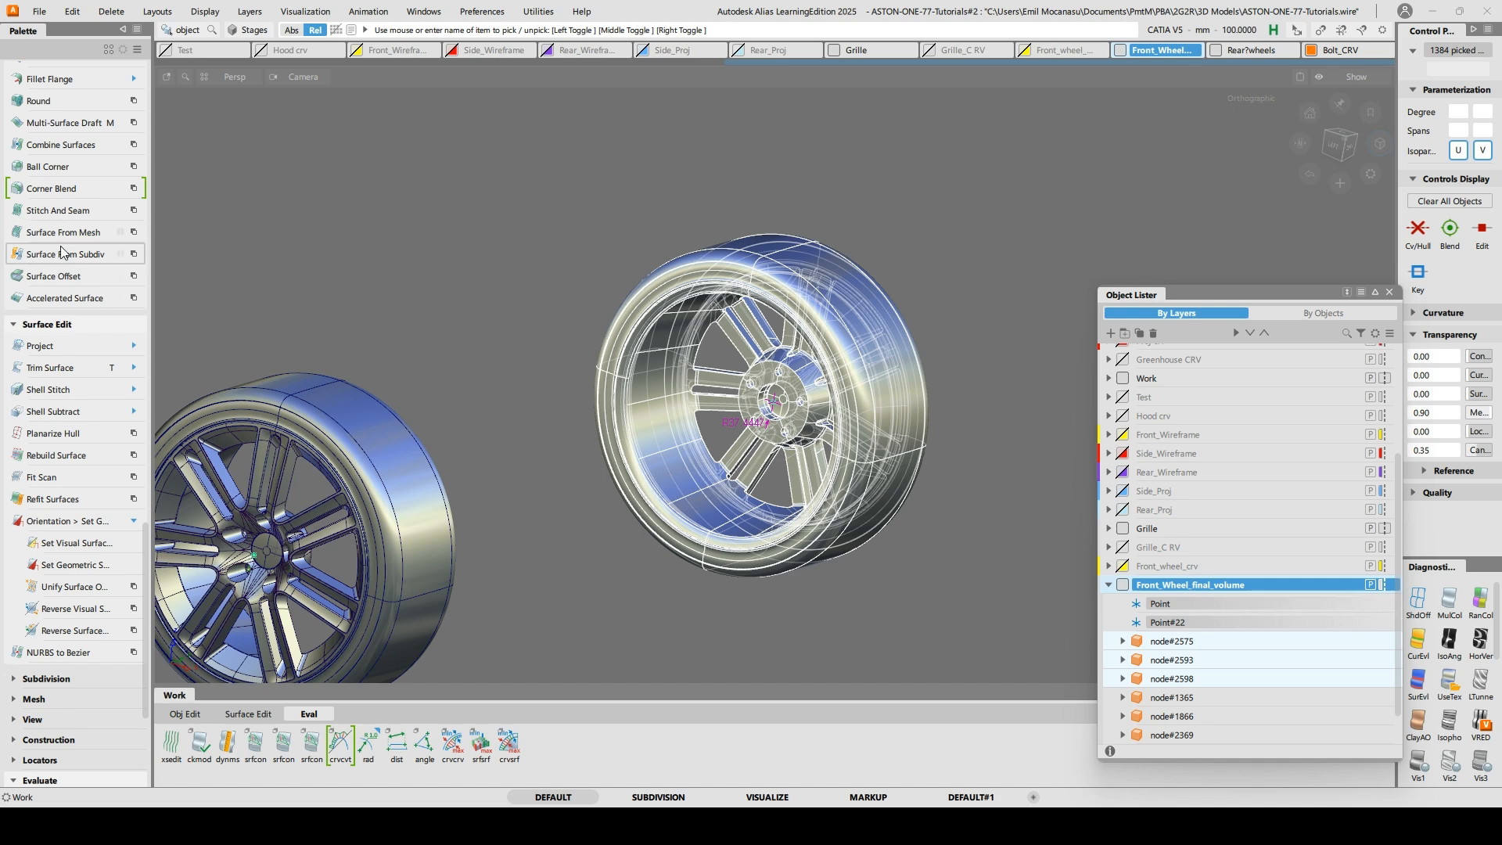
Find and start the local Set Pivot command, examine the opposite wheel's hub centre point, and clear the selection
{"action": "scroll", "coordinate": [79, 352], "scroll_direction": "up", "scroll_amount": 6}
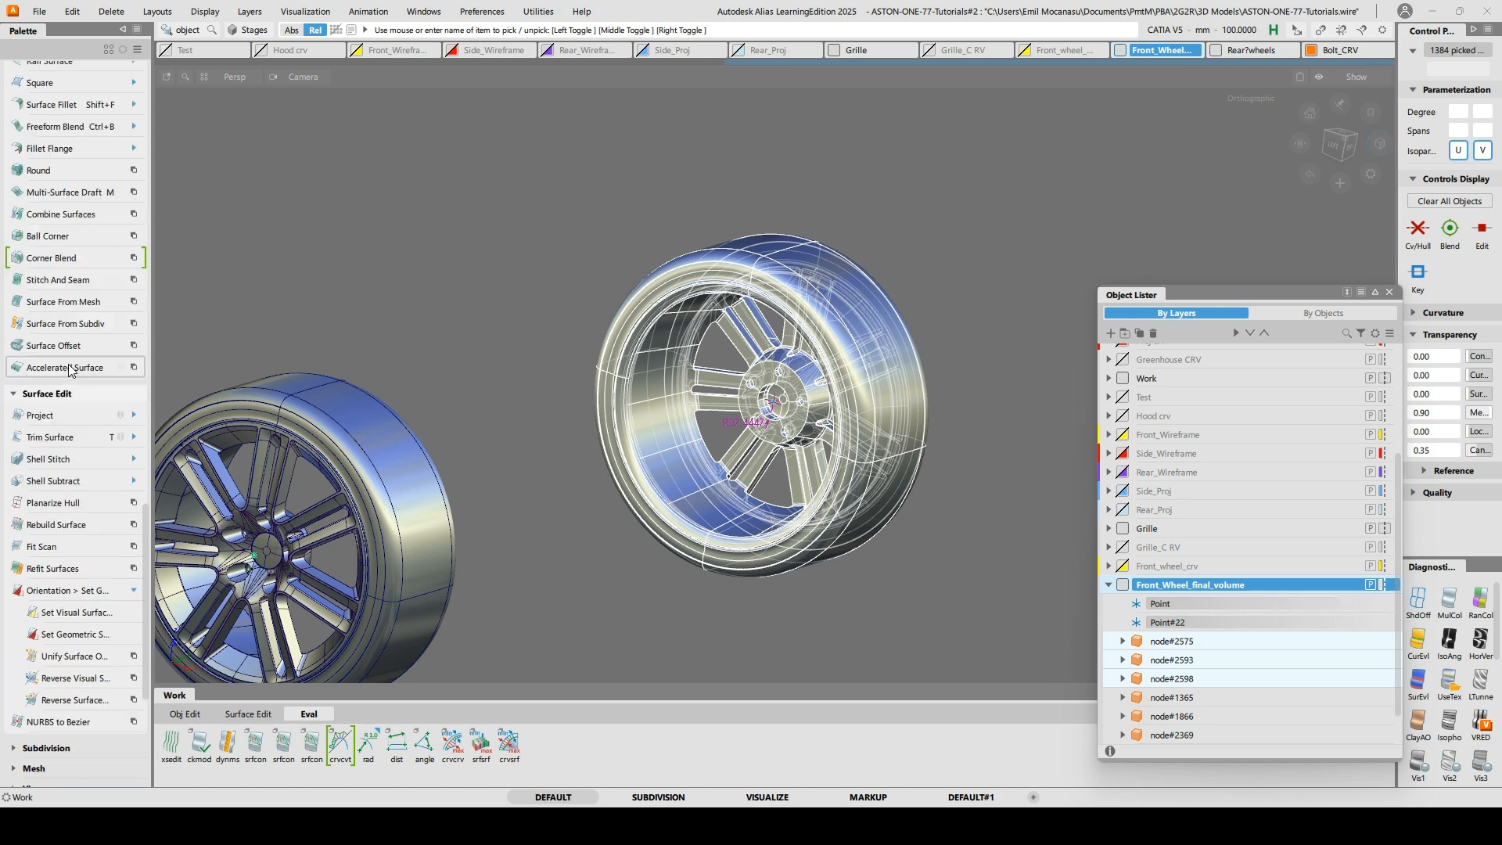
{"action": "scroll", "coordinate": [71, 351], "scroll_direction": "up", "scroll_amount": 10}
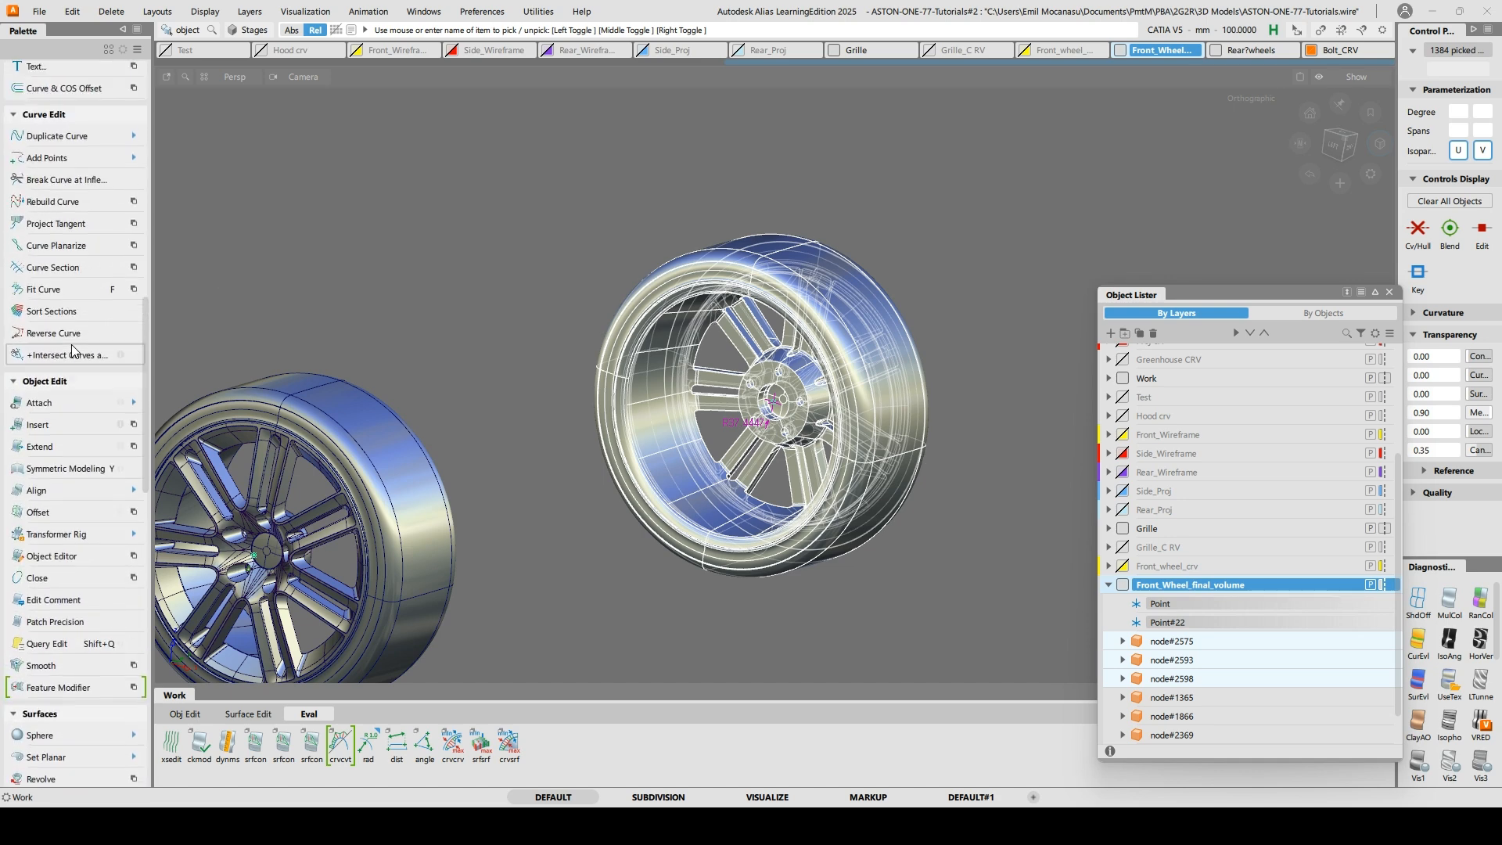
{"action": "scroll", "coordinate": [69, 344], "scroll_direction": "up", "scroll_amount": 5}
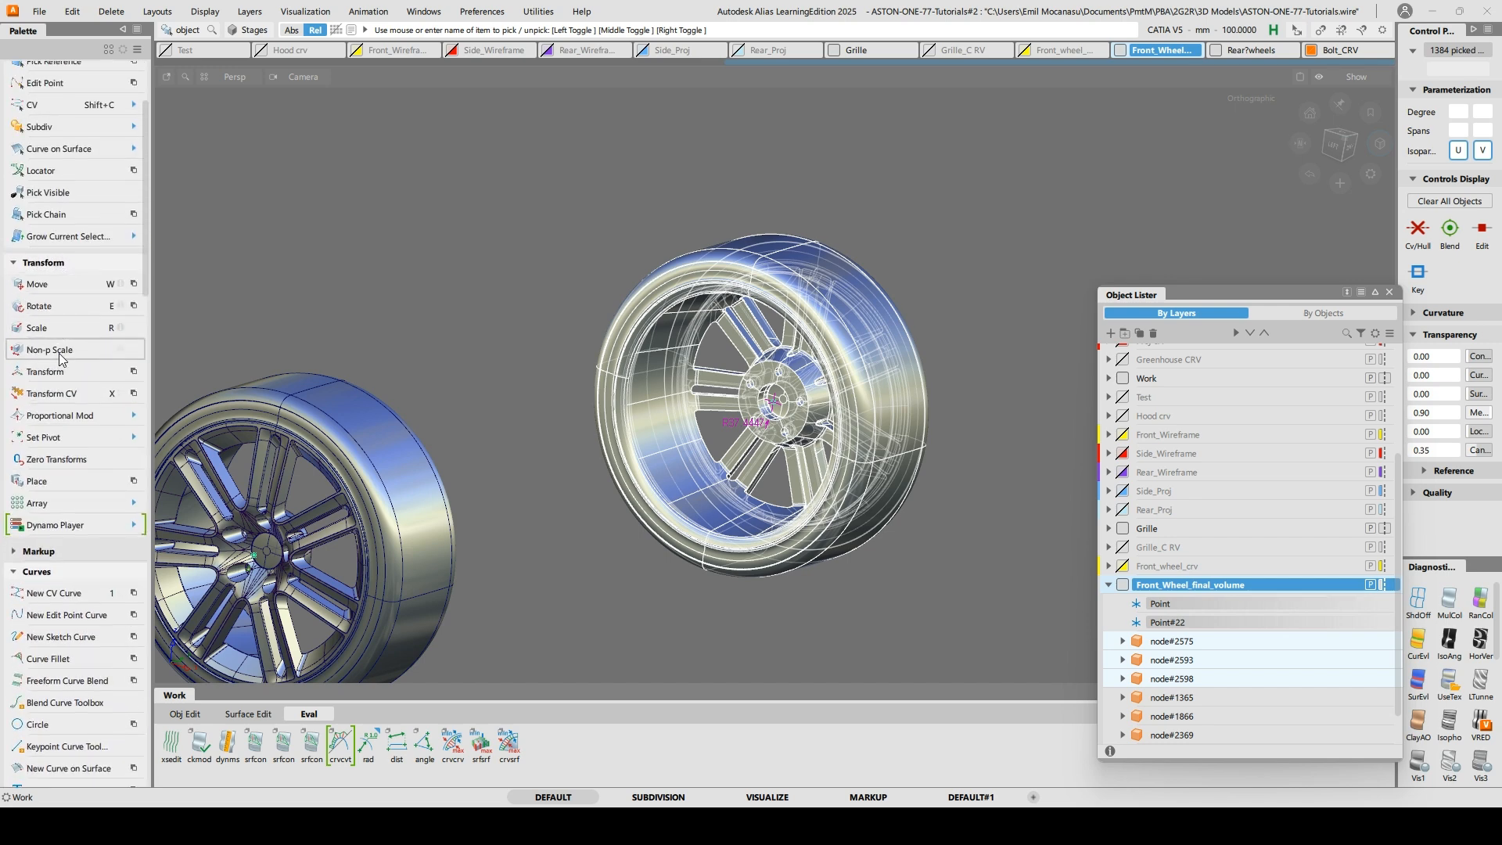
{"action": "left_click", "coordinate": [133, 437]}
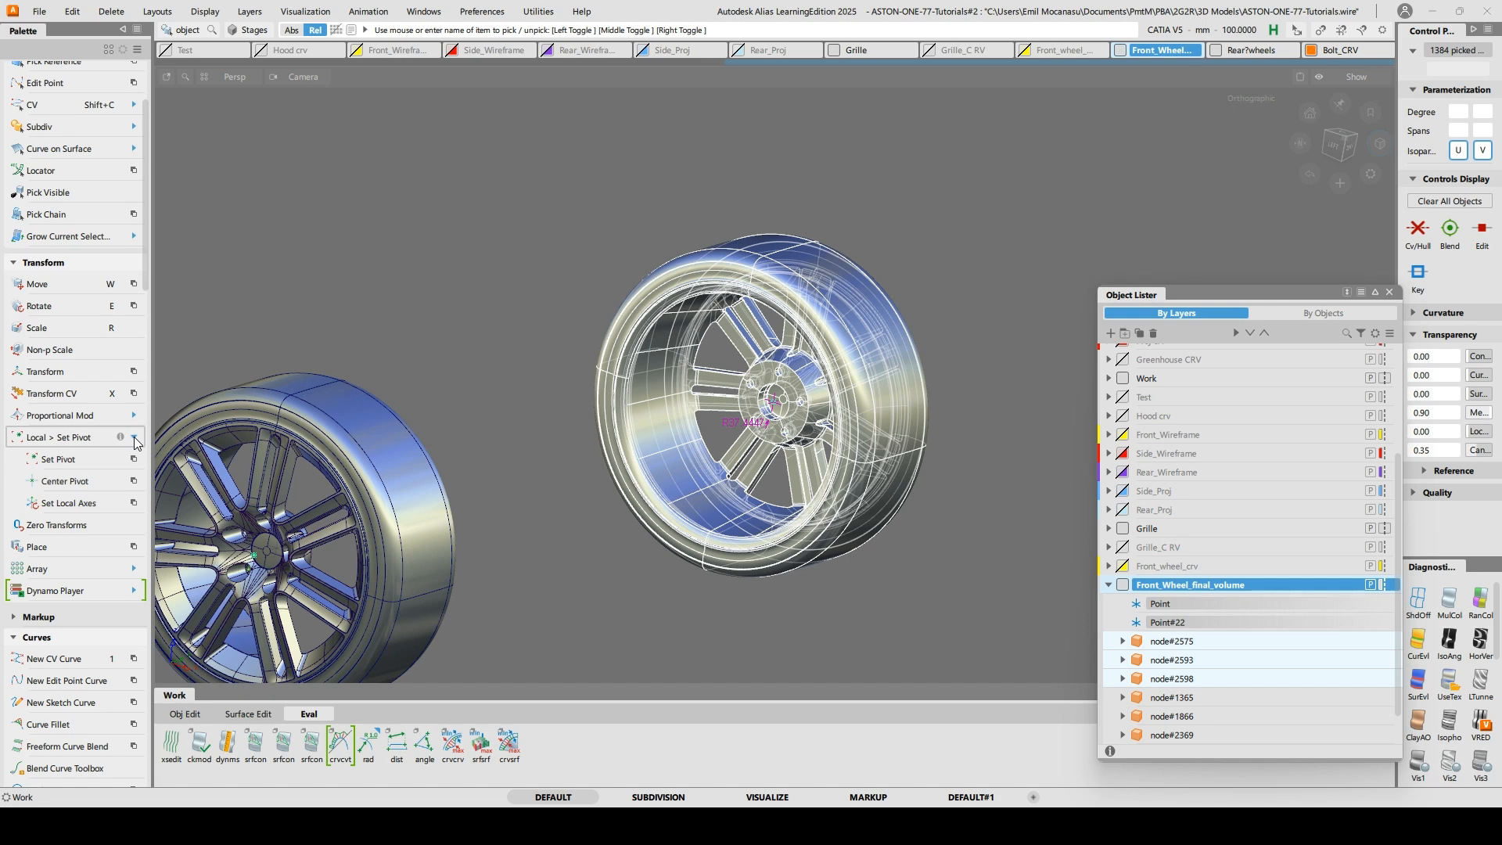
{"action": "left_click", "coordinate": [58, 461]}
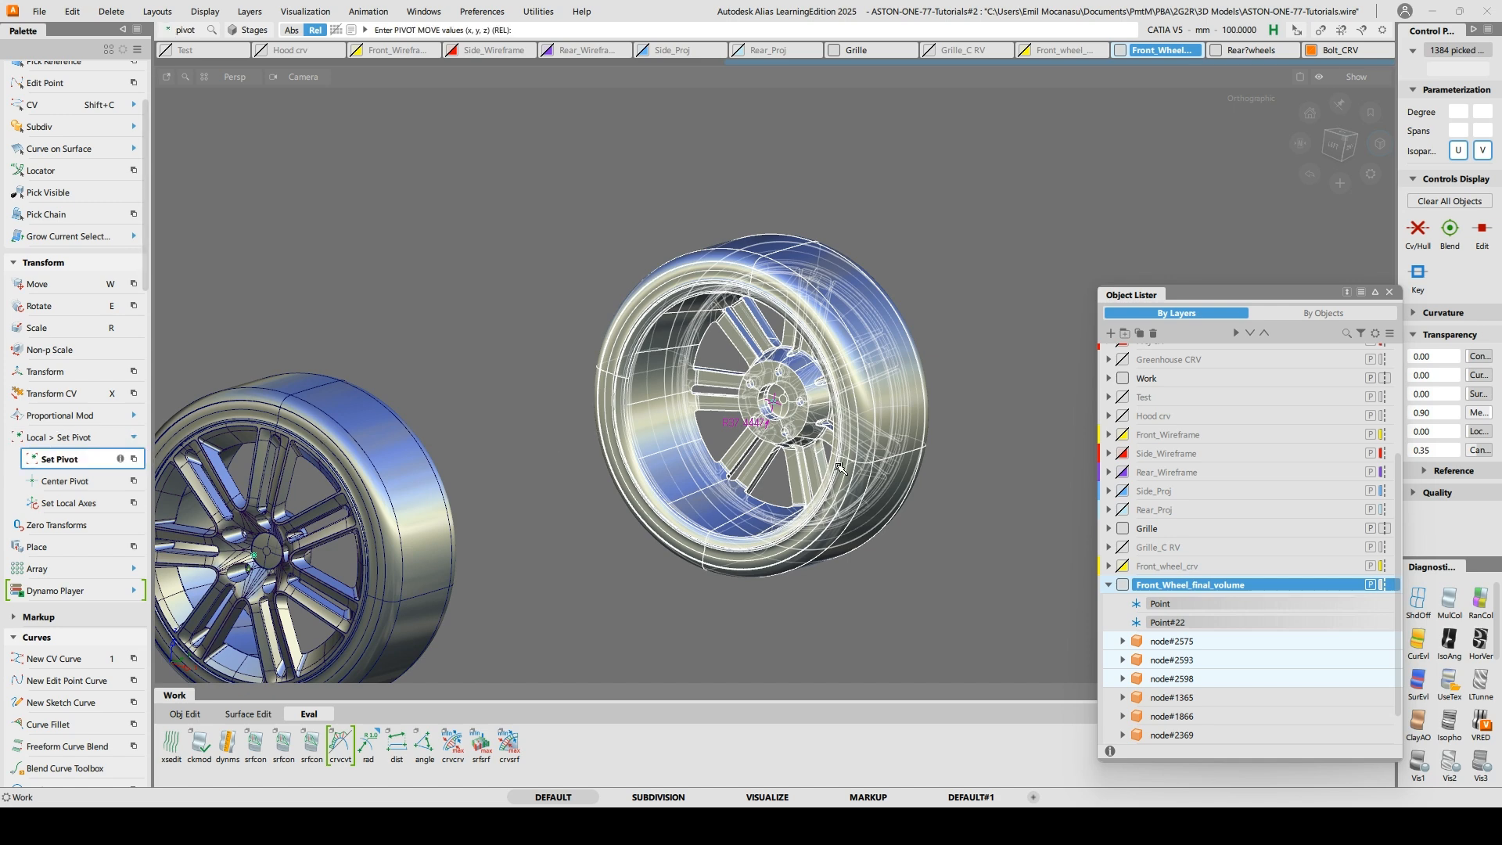
{"action": "right_click_drag", "start_coordinate": [878, 640], "coordinate": [829, 387], "text": "alt+shift"}
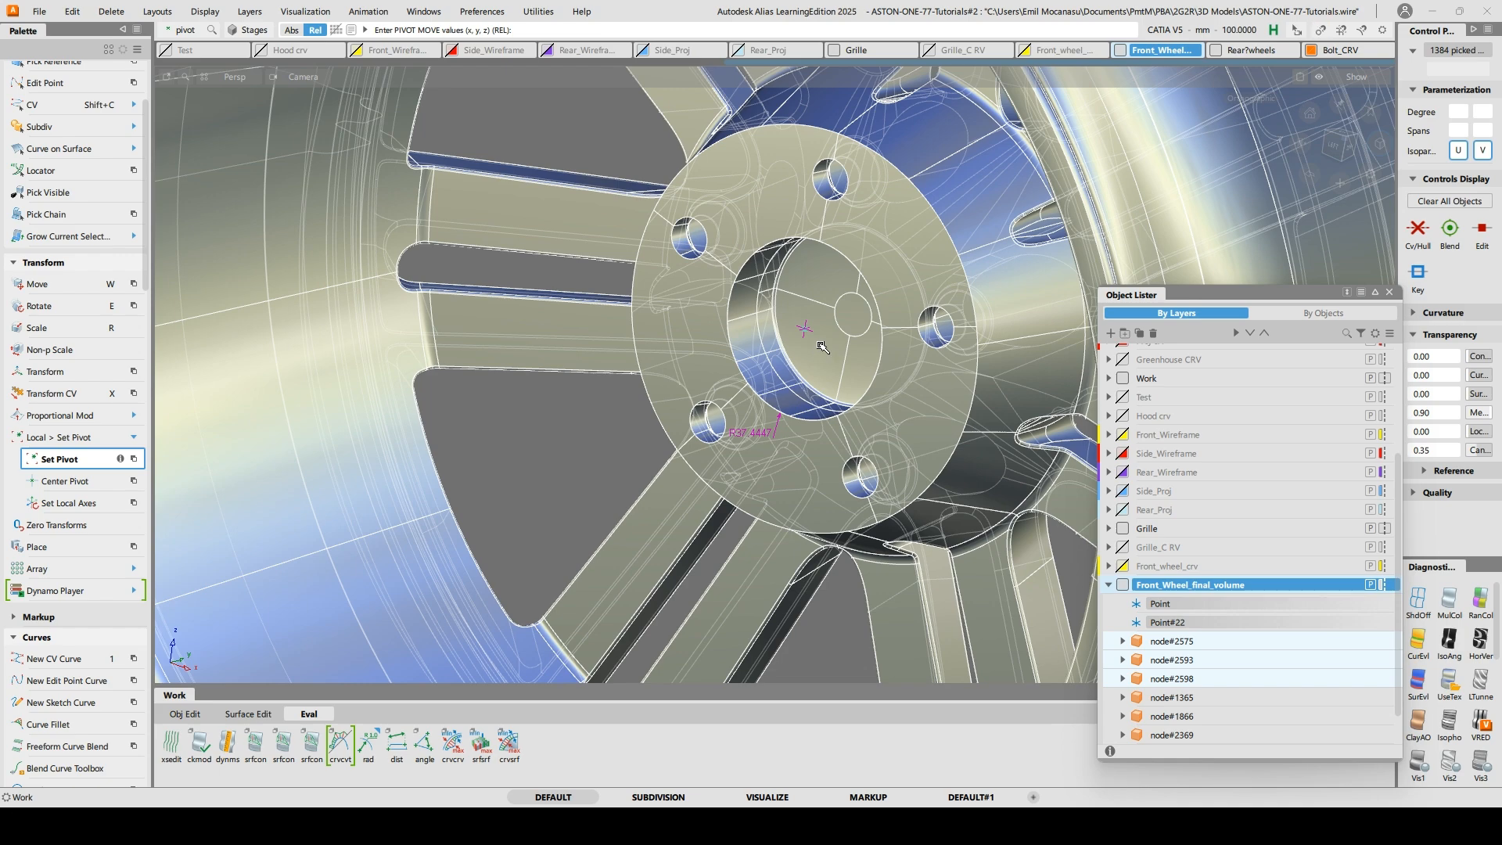
{"action": "right_click_drag", "start_coordinate": [831, 255], "coordinate": [597, 359], "text": "alt+shift"}
{"action": "left_click_drag", "start_coordinate": [593, 361], "coordinate": [579, 334], "text": "ctrl+shift"}
{"action": "left_click_drag", "start_coordinate": [554, 435], "coordinate": [520, 429], "text": "ctrl+shift"}
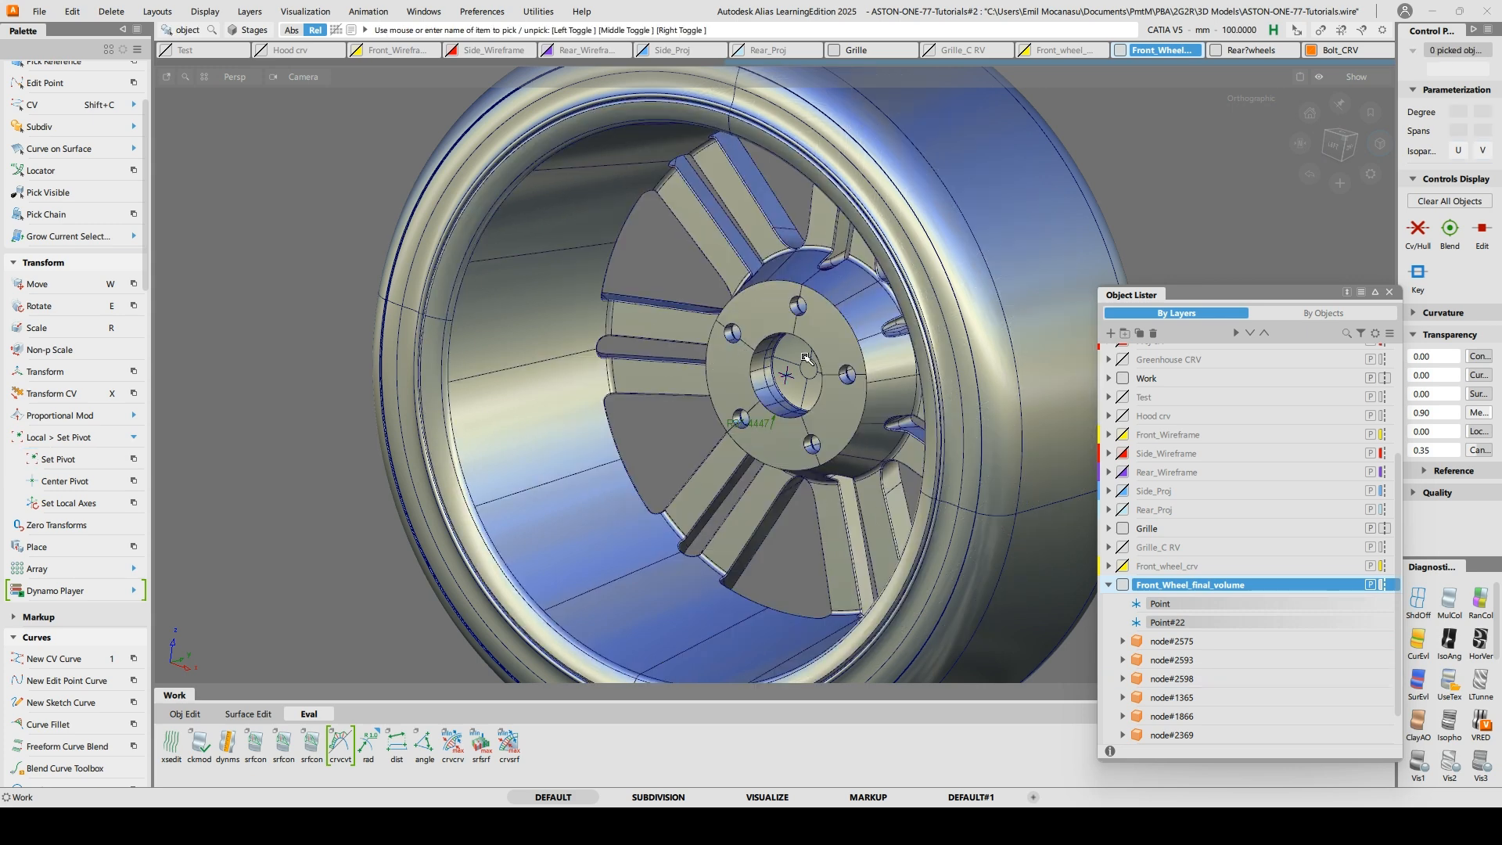
{"action": "right_click_drag", "start_coordinate": [807, 358], "coordinate": [558, 455], "text": "alt+shift"}
{"action": "middle_click_drag", "start_coordinate": [558, 455], "coordinate": [726, 338], "text": "alt+shift"}
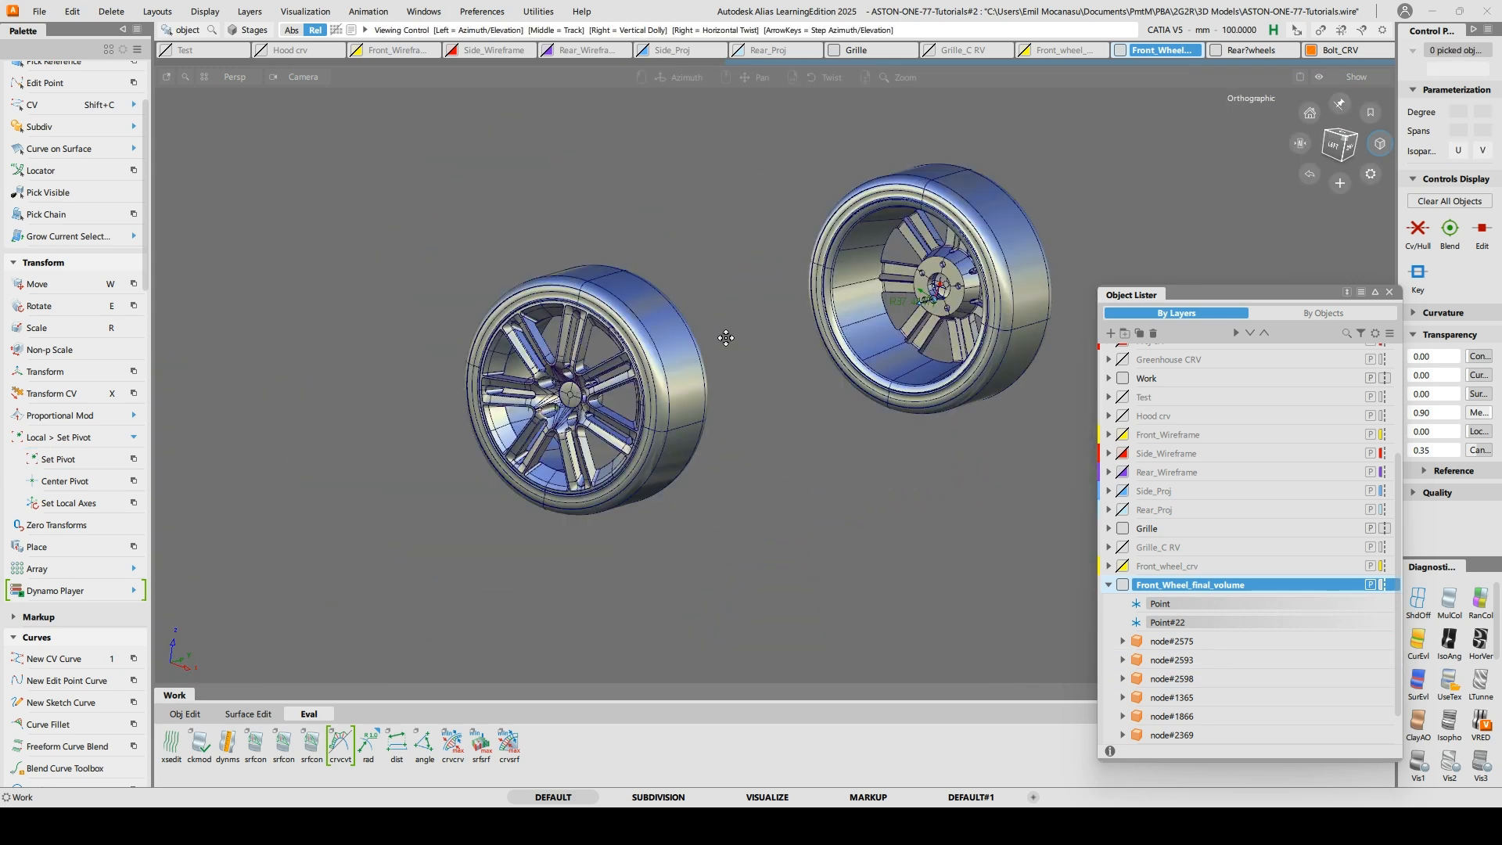
{"action": "left_click_drag", "start_coordinate": [726, 338], "coordinate": [595, 403], "text": "alt+shift"}
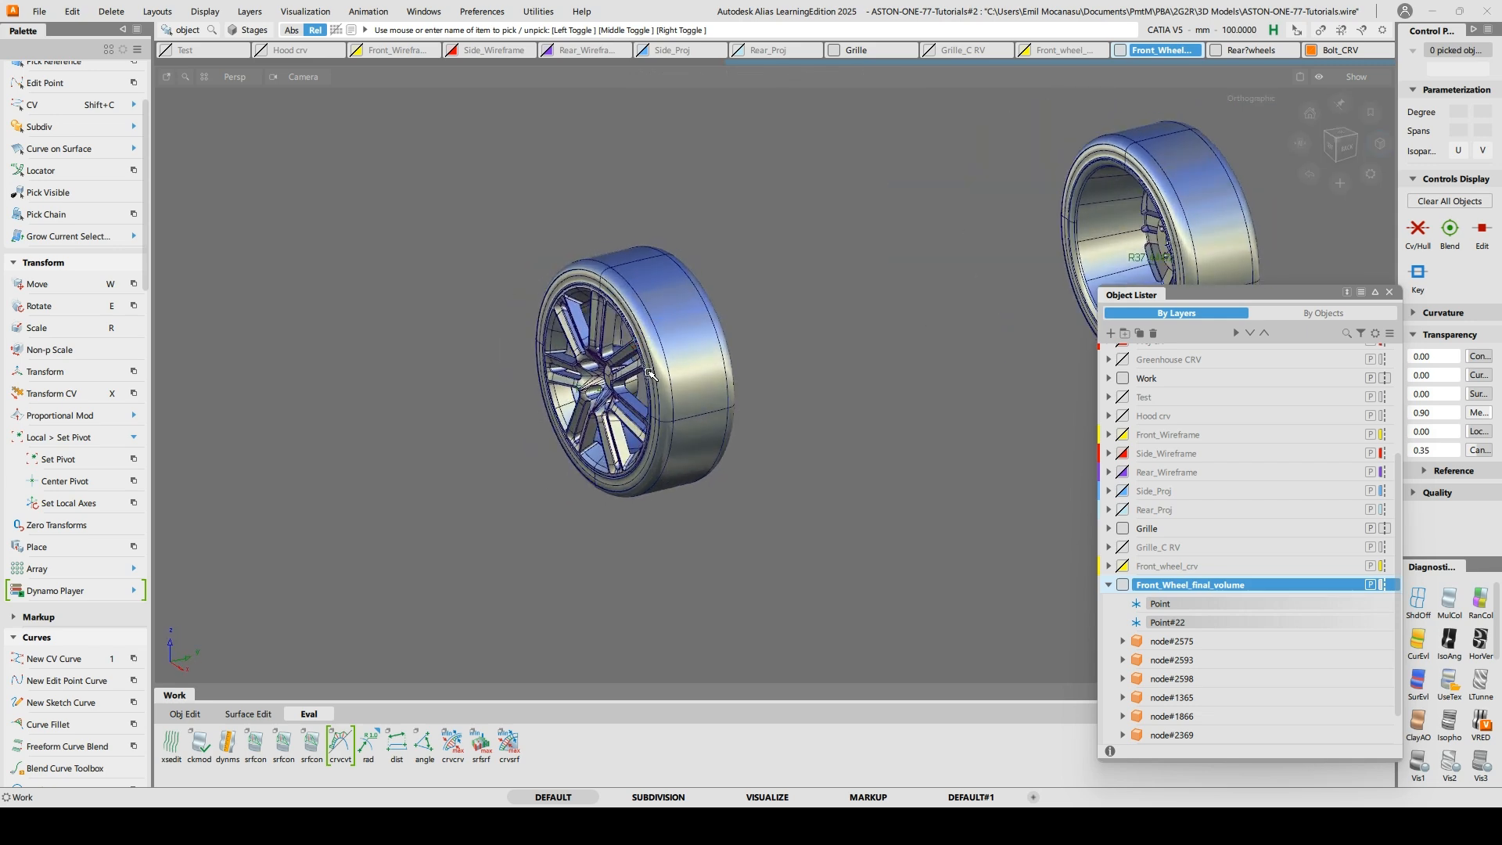
{"action": "right_click_drag", "start_coordinate": [756, 205], "coordinate": [732, 235], "text": "alt+shift"}
{"action": "middle_click_drag", "start_coordinate": [732, 234], "coordinate": [624, 305], "text": "alt+shift"}
{"action": "left_click_drag", "start_coordinate": [313, 139], "coordinate": [1054, 592]}
{"action": "left_click_drag", "start_coordinate": [798, 356], "coordinate": [794, 410], "text": "alt+shift"}
{"action": "left_click", "coordinate": [814, 302]}
Pick both front wheels and rotate them about 17.9 degrees around the vertical Z axis, each about its own pivot
{"action": "left_click_drag", "start_coordinate": [815, 302], "coordinate": [516, 366], "text": "alt+shift"}
{"action": "right_click_drag", "start_coordinate": [516, 366], "coordinate": [794, 367], "text": "alt+shift"}
{"action": "left_click_drag", "start_coordinate": [797, 370], "coordinate": [557, 251], "text": "alt+shift"}
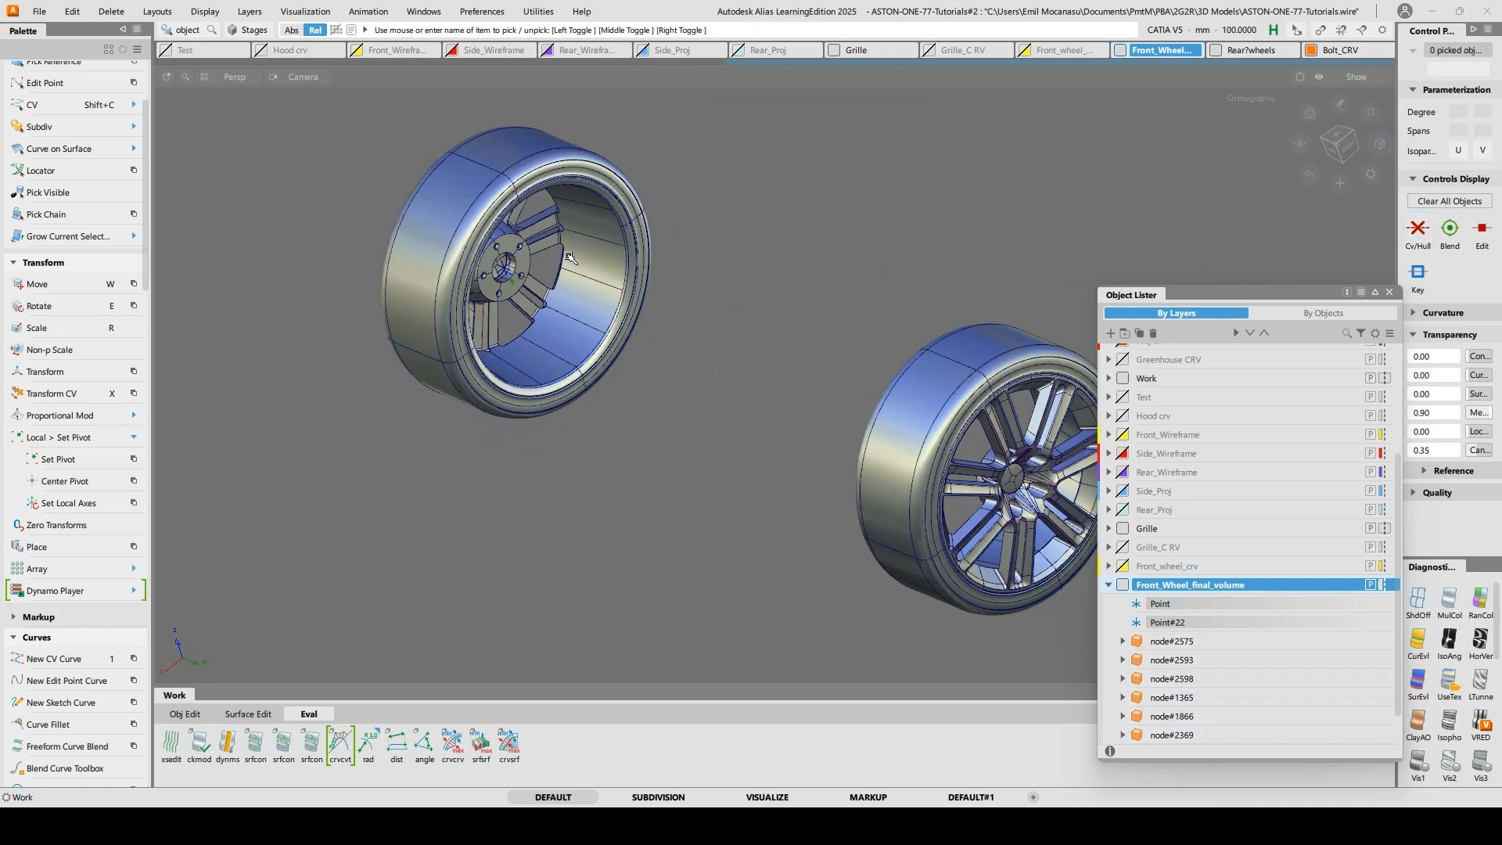
{"action": "right_click_drag", "start_coordinate": [760, 219], "coordinate": [500, 195], "text": "alt+shift"}
{"action": "left_click_drag", "start_coordinate": [305, 144], "coordinate": [1010, 591]}
{"action": "key", "text": "e"}
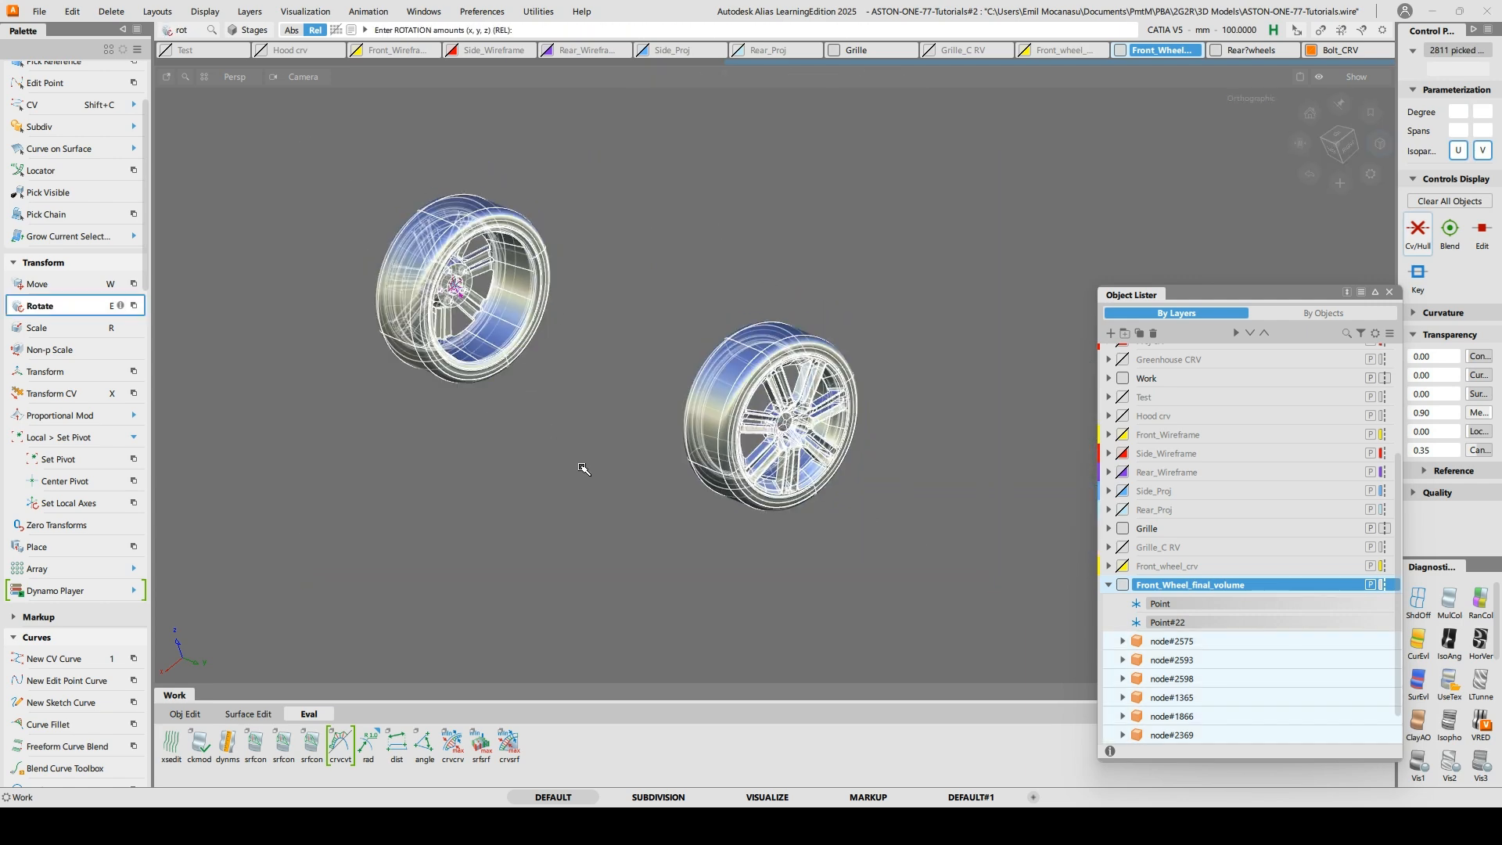
{"action": "right_click_drag", "start_coordinate": [595, 534], "coordinate": [732, 521]}
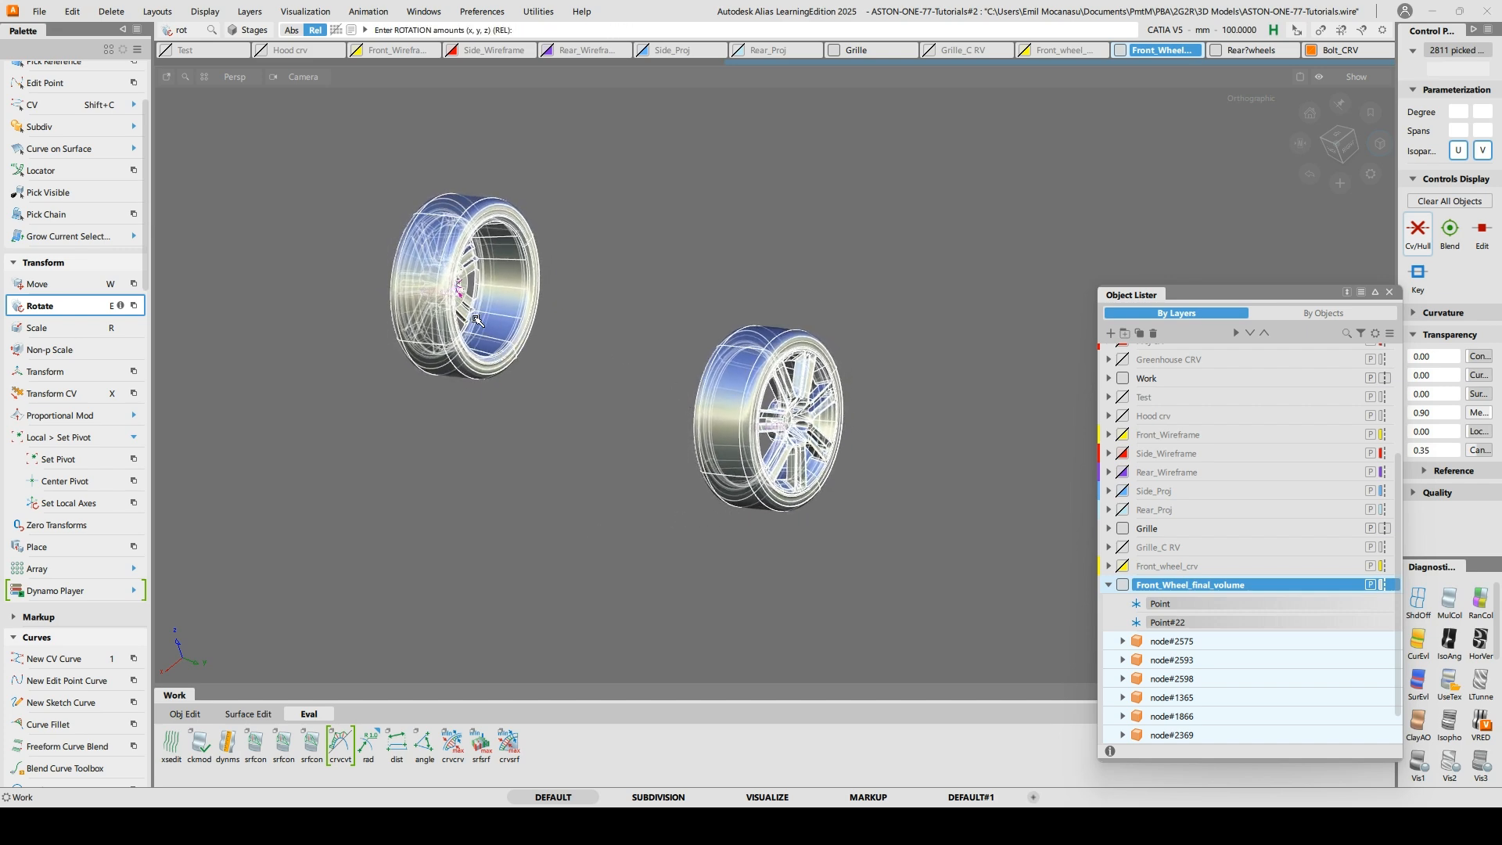
Redisplay the whole car, close the Object Lister, and examine the turned front wheel's hub and bolts within the wheel arch
{"action": "left_click_drag", "start_coordinate": [364, 332], "coordinate": [859, 476], "text": "alt+shift"}
{"action": "key", "text": "i"}
{"action": "left_click", "coordinate": [1389, 292]}
{"action": "left_click_drag", "start_coordinate": [1165, 335], "coordinate": [711, 341], "text": "alt+shift"}
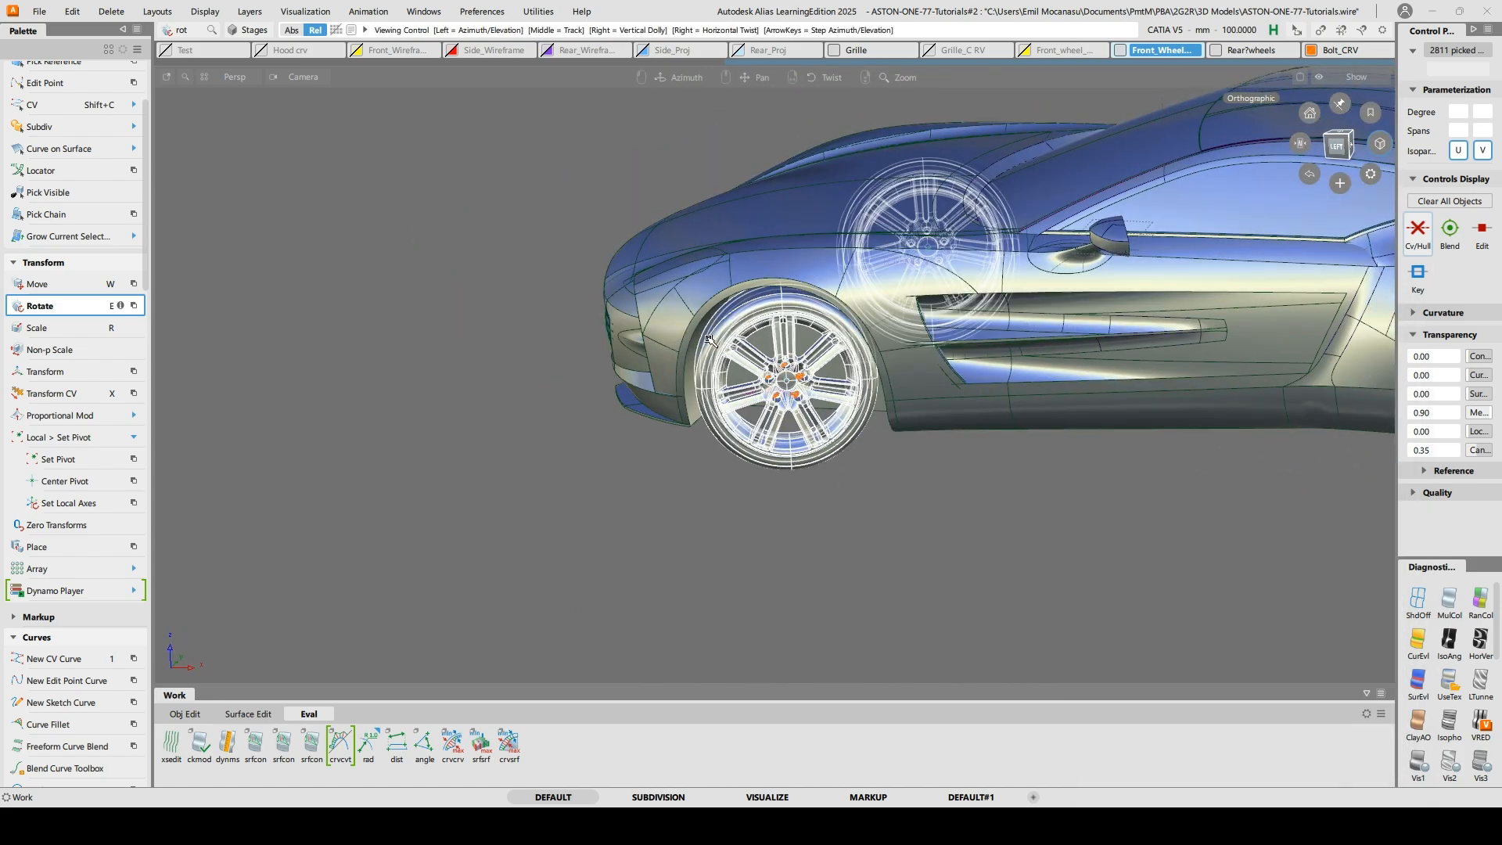
{"action": "right_click_drag", "start_coordinate": [824, 524], "coordinate": [835, 320], "text": "alt+shift"}
{"action": "middle_click_drag", "start_coordinate": [704, 517], "coordinate": [782, 270], "text": "alt+shift"}
{"action": "left_click_drag", "start_coordinate": [625, 313], "coordinate": [560, 297], "text": "alt+shift"}
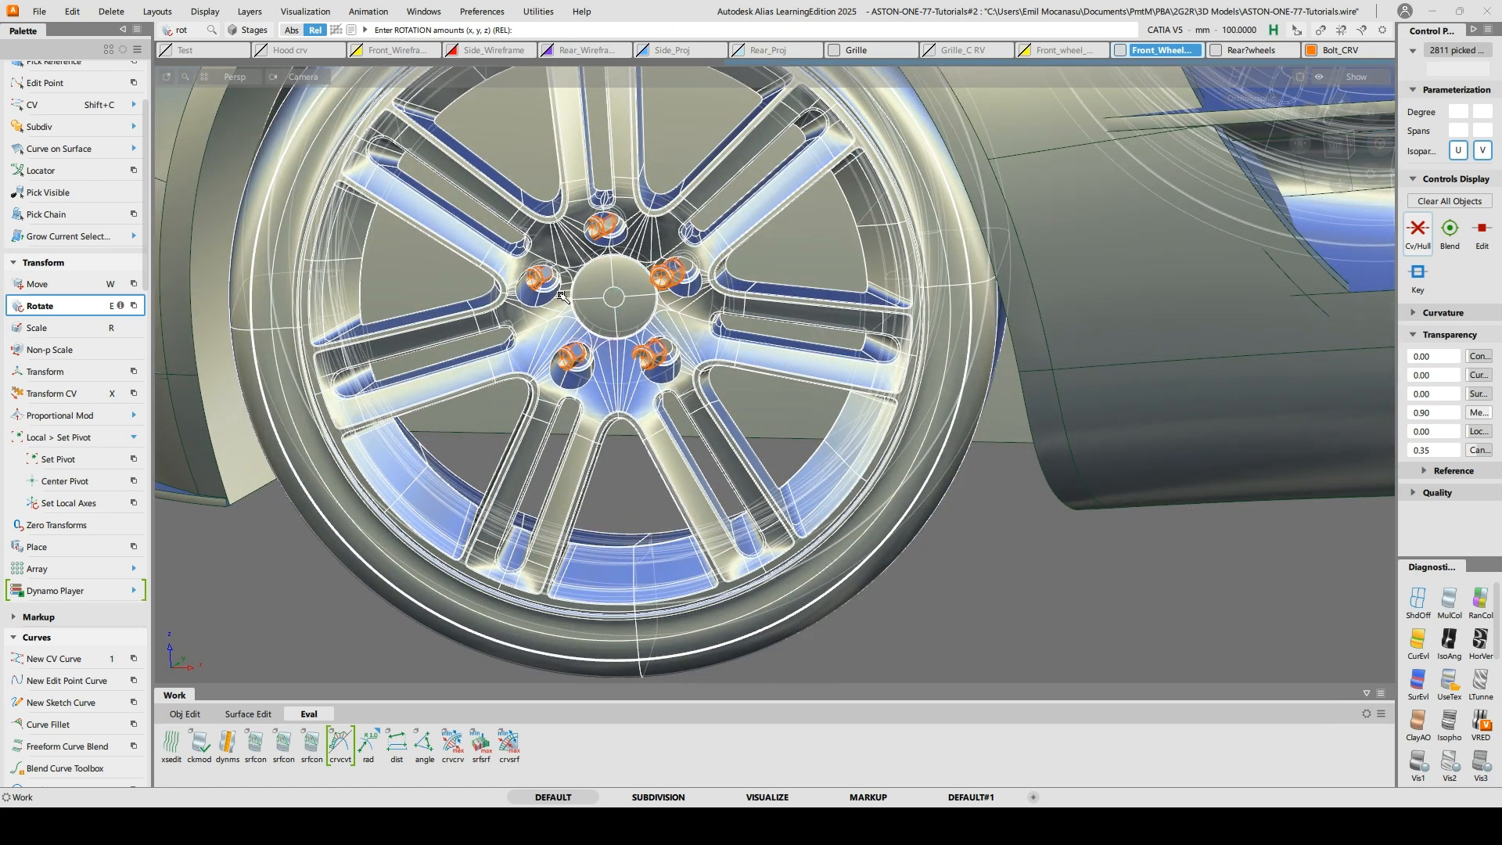
Display the Information Window for the picked front wheels and compare their transform values with the bolt positions at the hub
{"action": "left_click", "coordinate": [72, 11]}
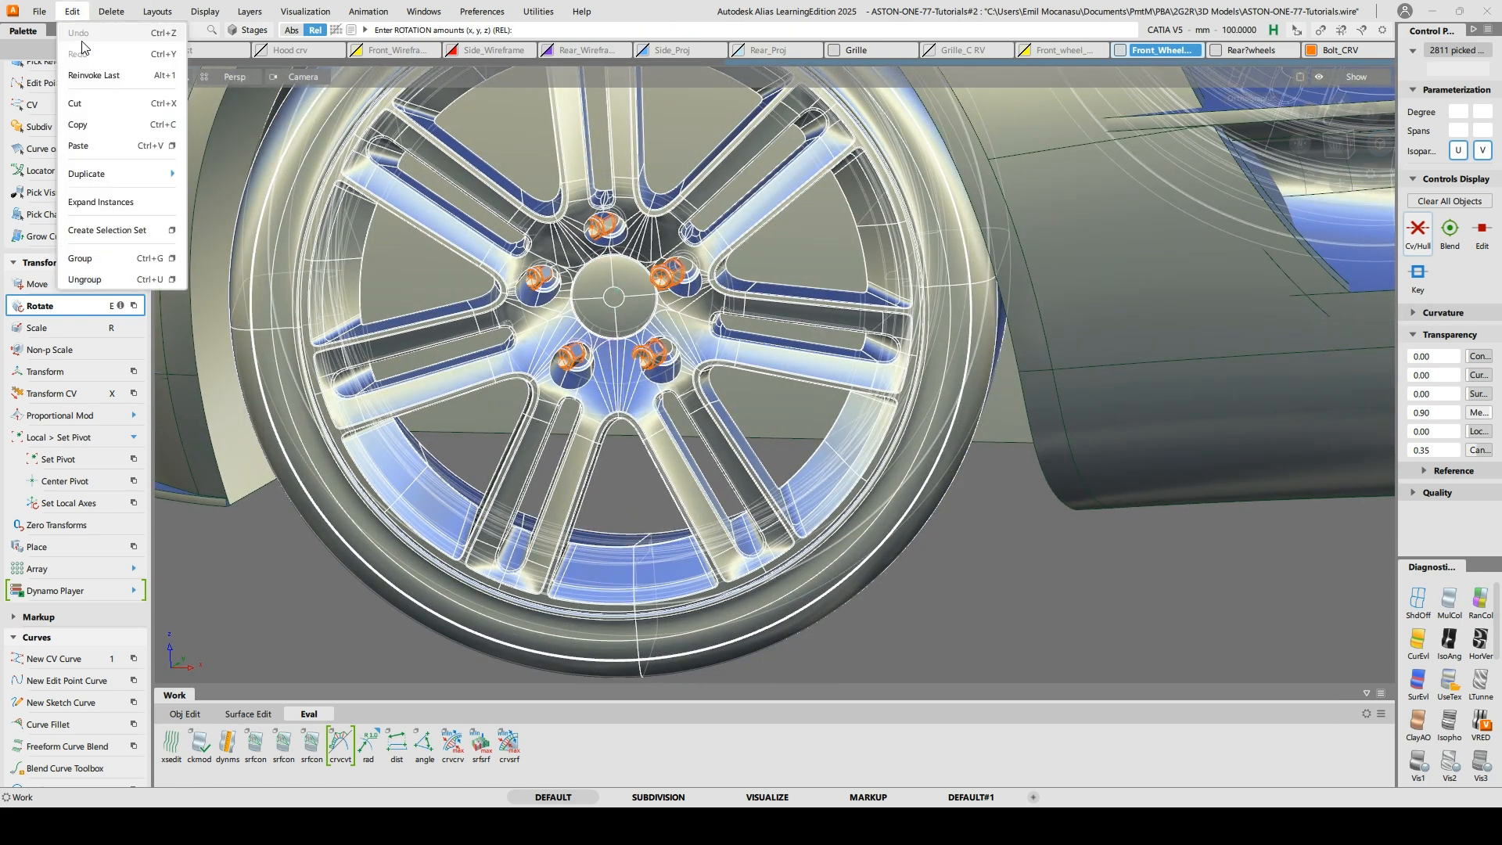
{"action": "left_click", "coordinate": [79, 11]}
{"action": "left_click", "coordinate": [82, 15]}
{"action": "left_click_drag", "start_coordinate": [664, 352], "coordinate": [696, 383], "text": "alt+shift"}
{"action": "right_click_drag", "start_coordinate": [967, 549], "coordinate": [976, 521], "text": "ctrl+shift"}
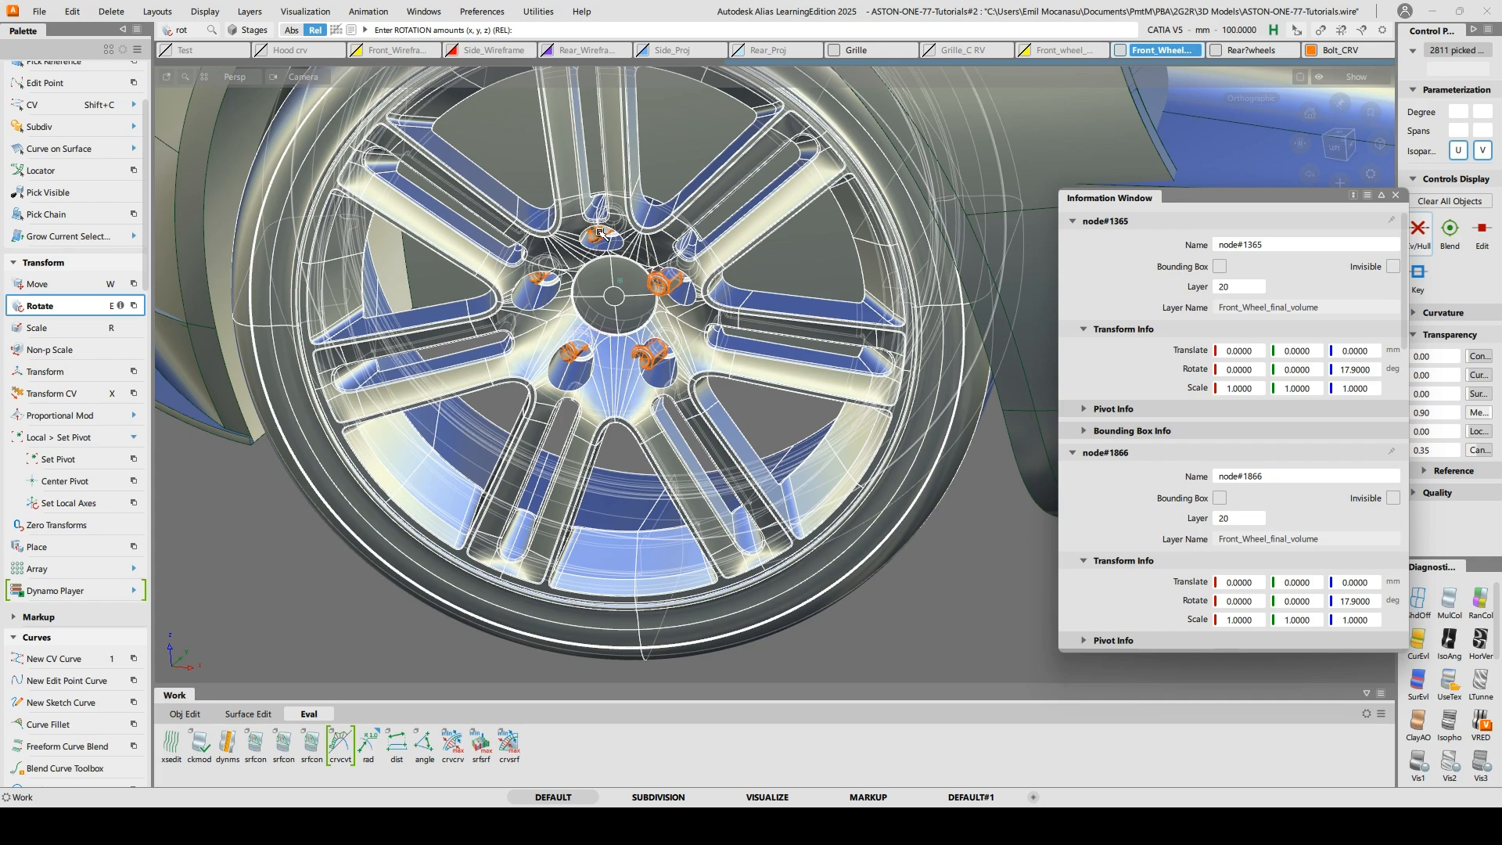
{"action": "left_click_drag", "start_coordinate": [602, 292], "coordinate": [725, 337], "text": "alt+shift"}
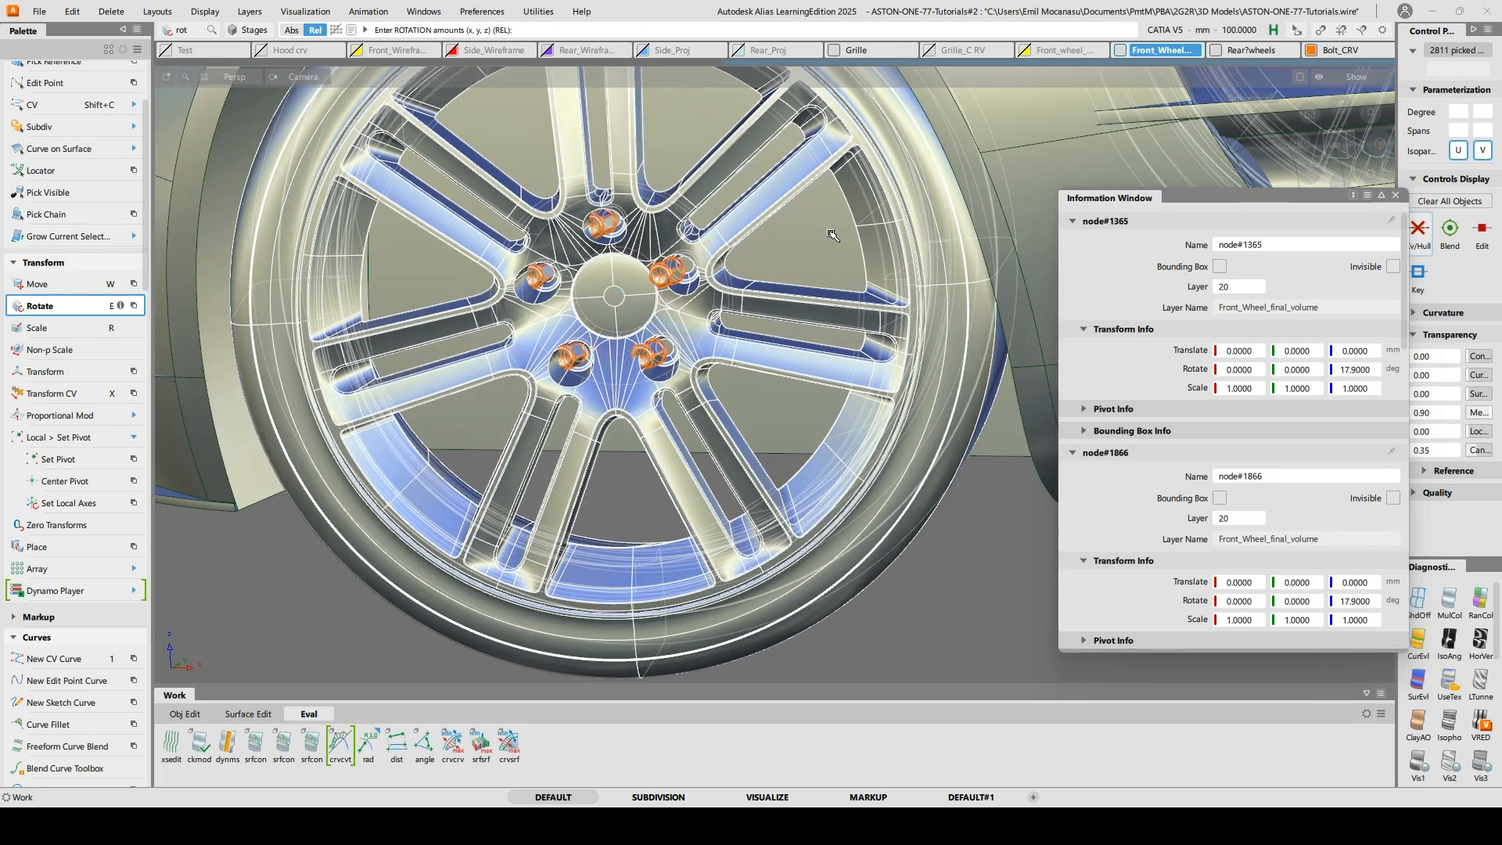